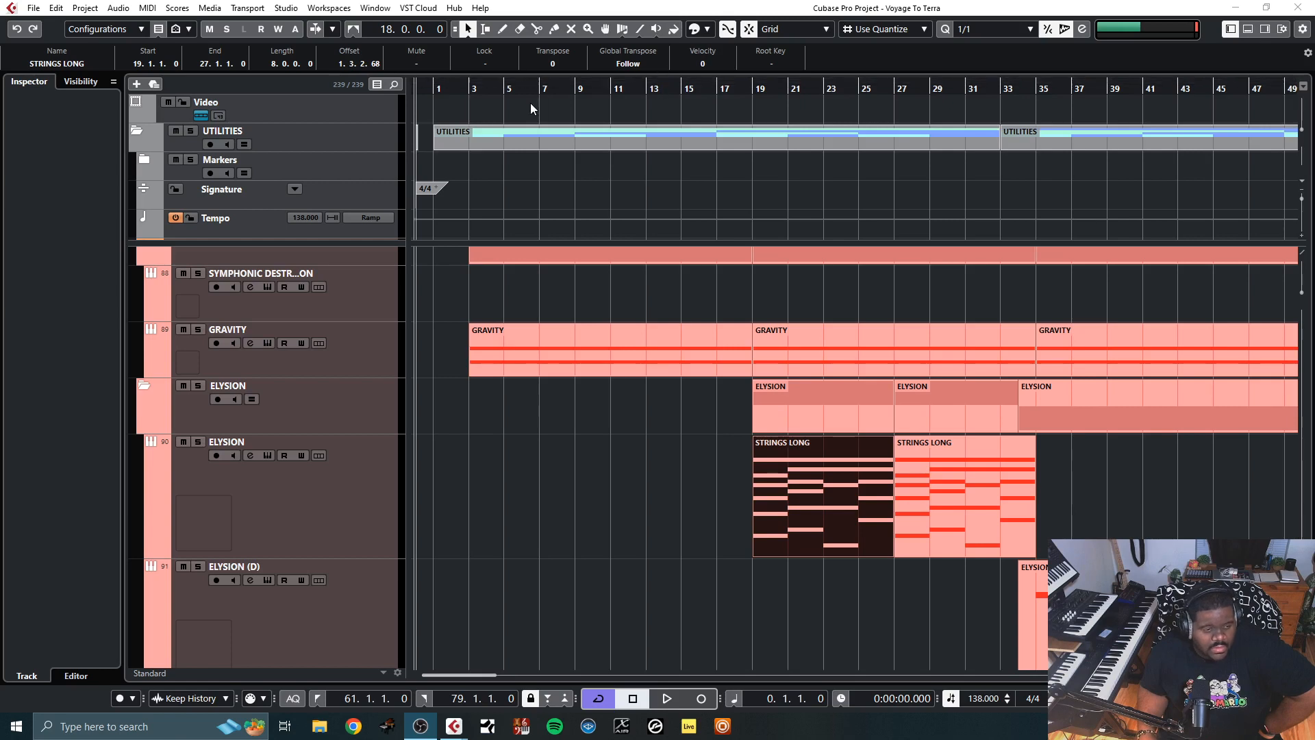
Zoom the timeline out to an overview of all bars and examine the arrangement's events around bars 61 to 79
left_click(853, 62)
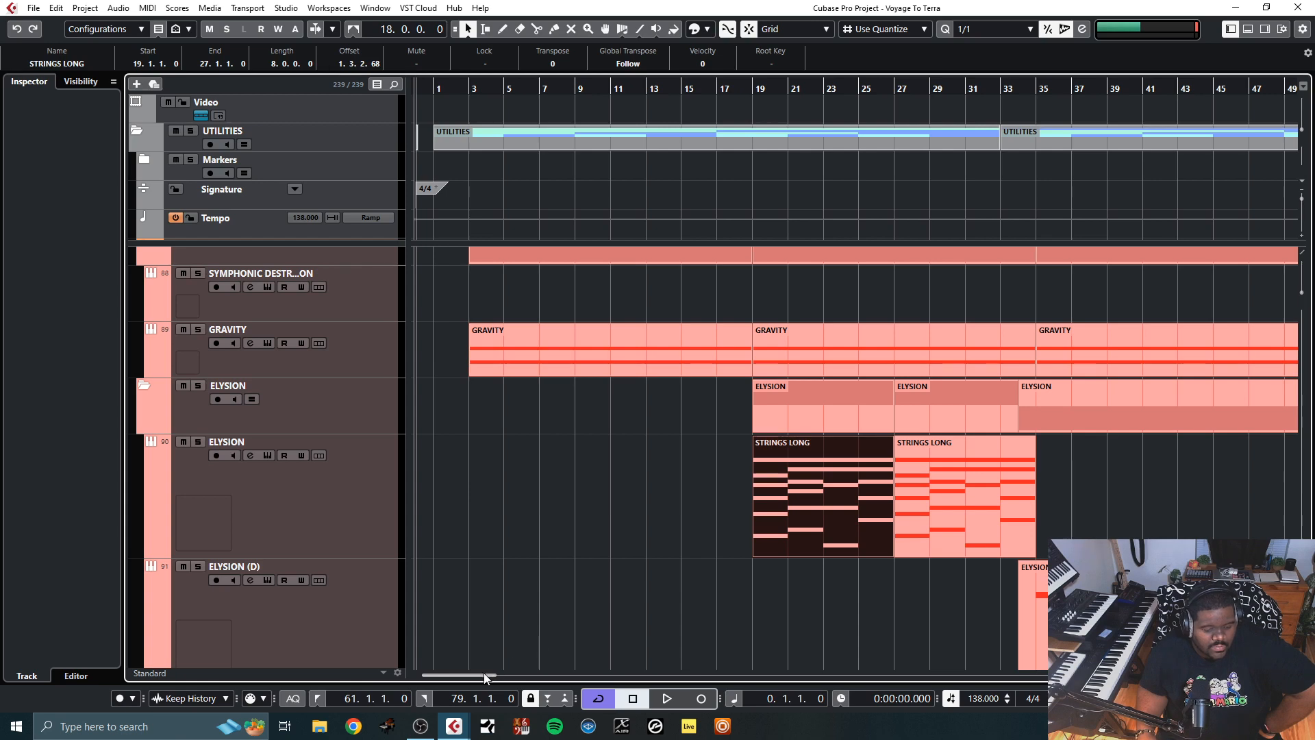
left_click_drag(483, 673, 570, 681)
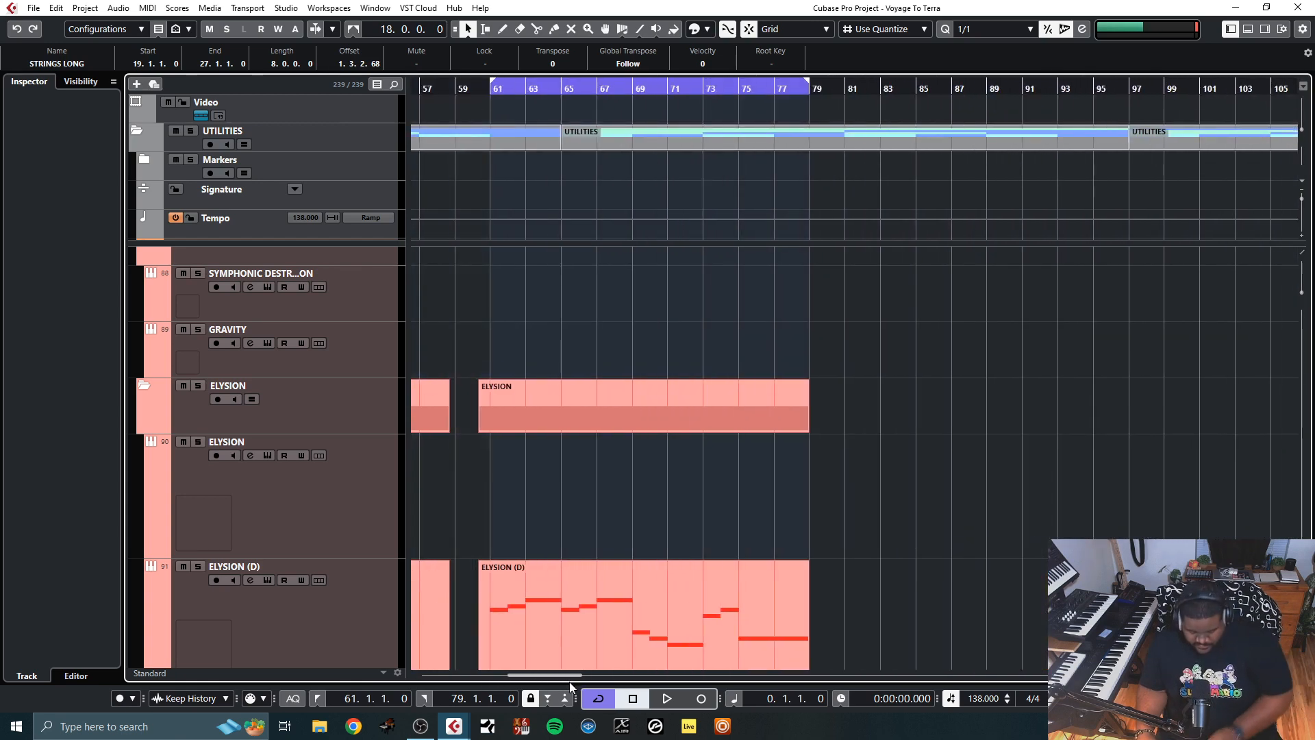
key("g")
key("g")
key("g")
key("g")
key("g")
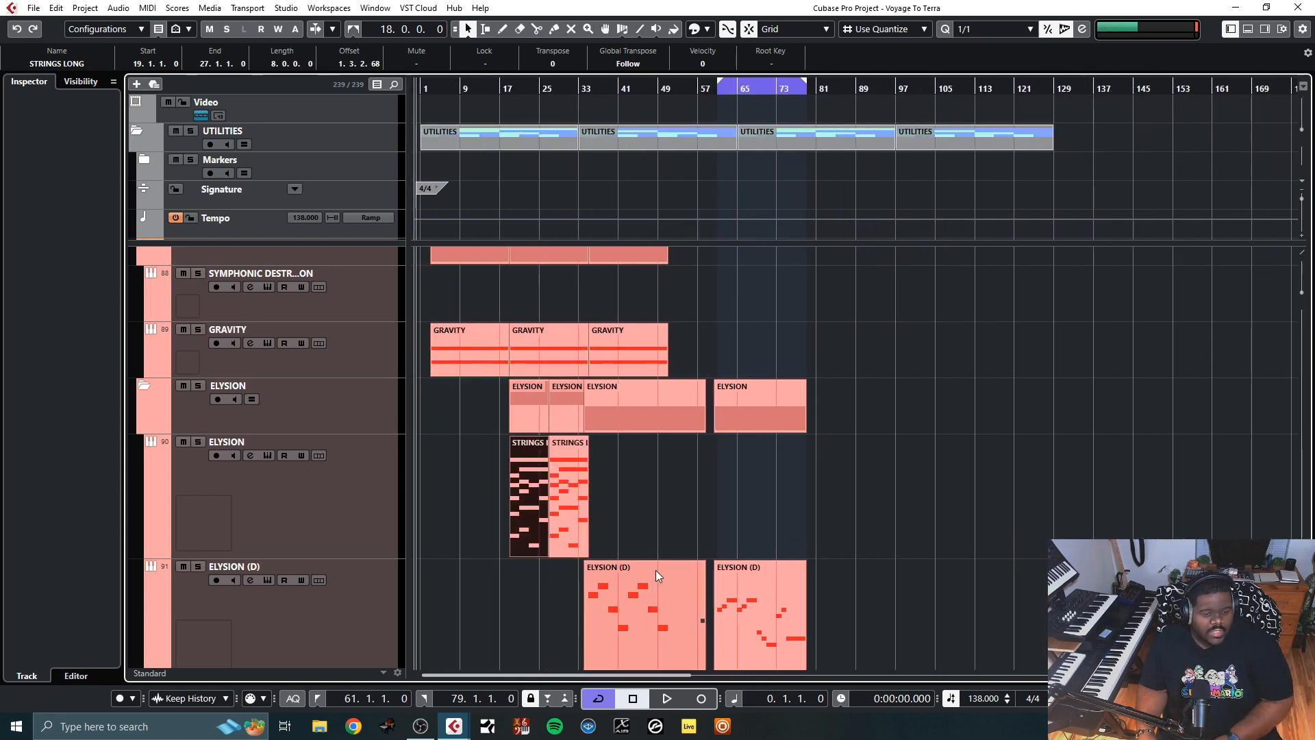
key("g")
scroll(658, 438, "down", 8)
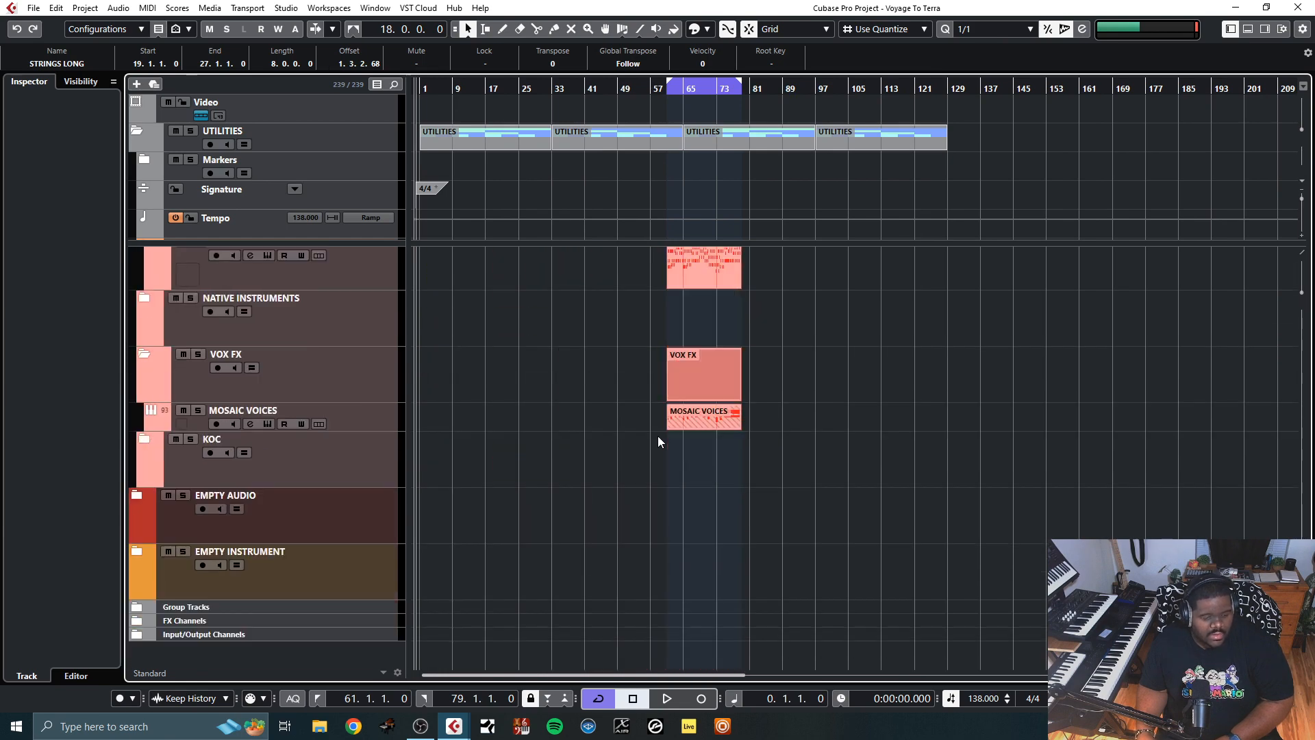
scroll(658, 438, "up", 8)
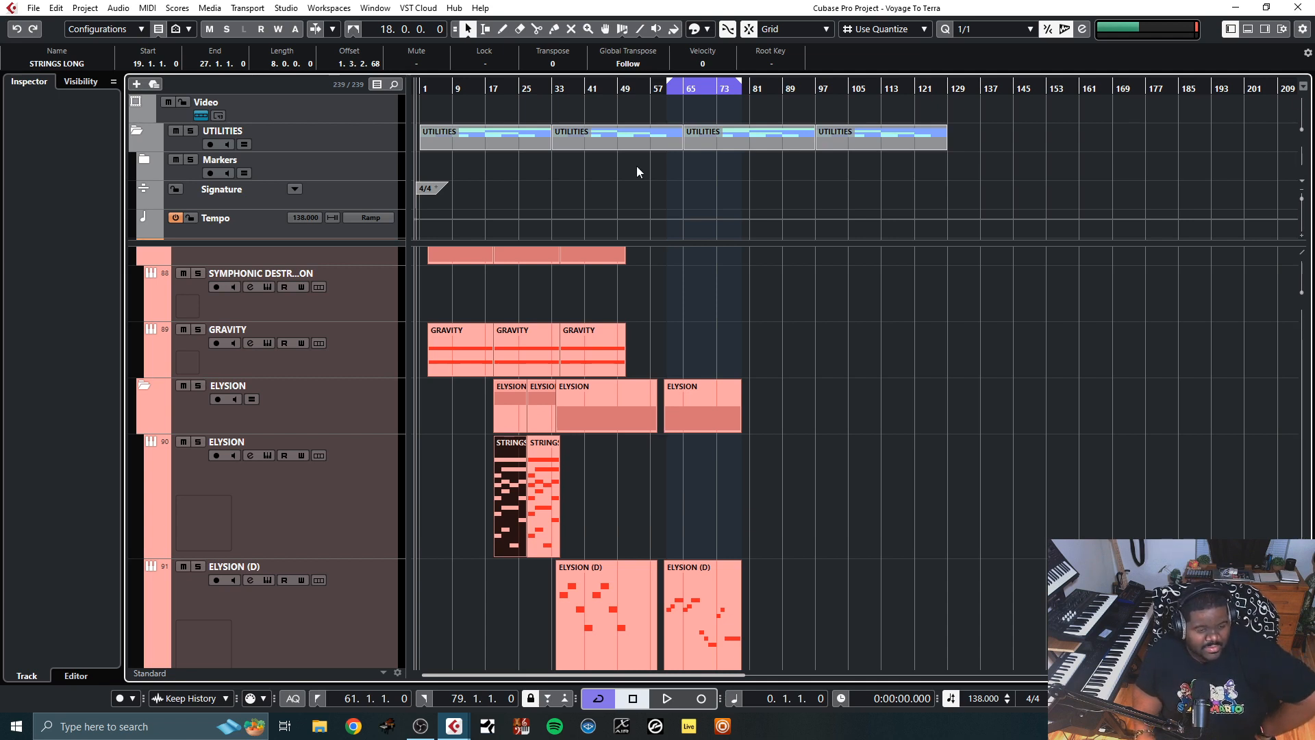
Place the playback cursor at bar 57 and turn off cycle playback
left_click(652, 87)
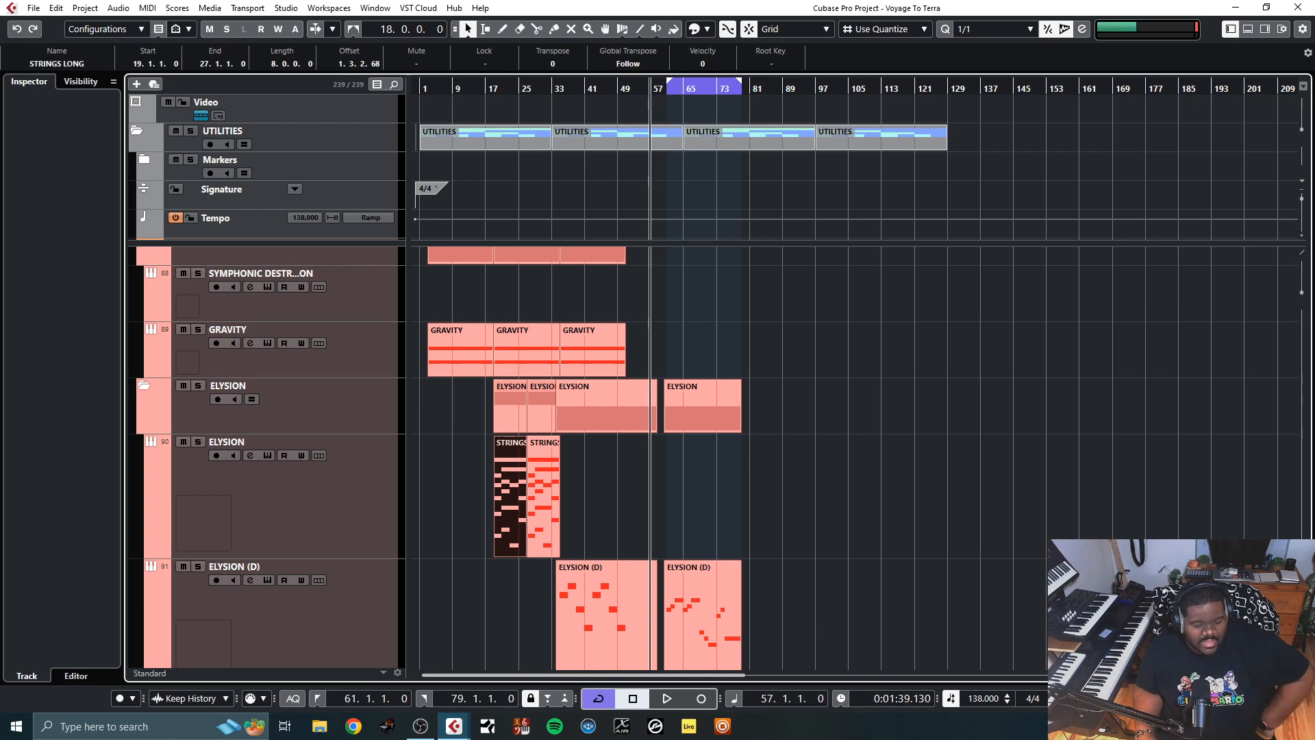
left_click(598, 698)
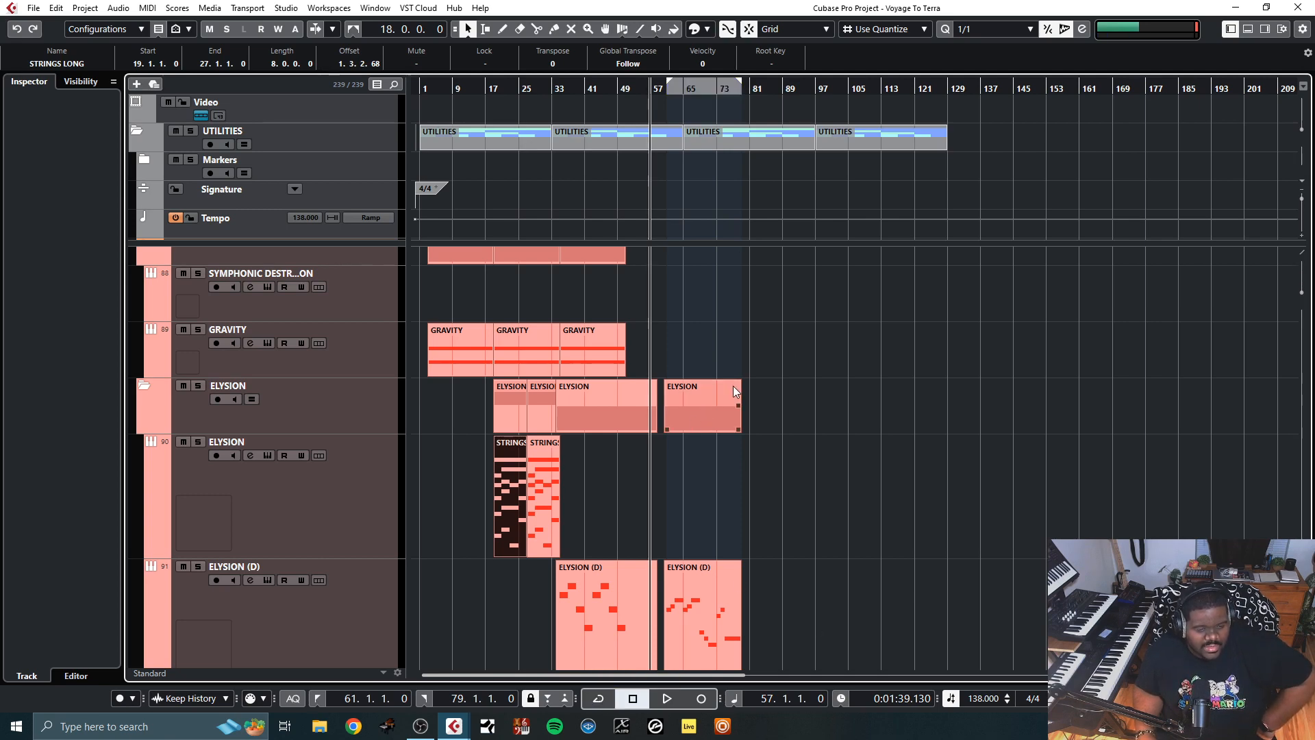
Shrink the tracks to compact rows and look through the template from the sketch folders to the synths
scroll(733, 385, "up", 10)
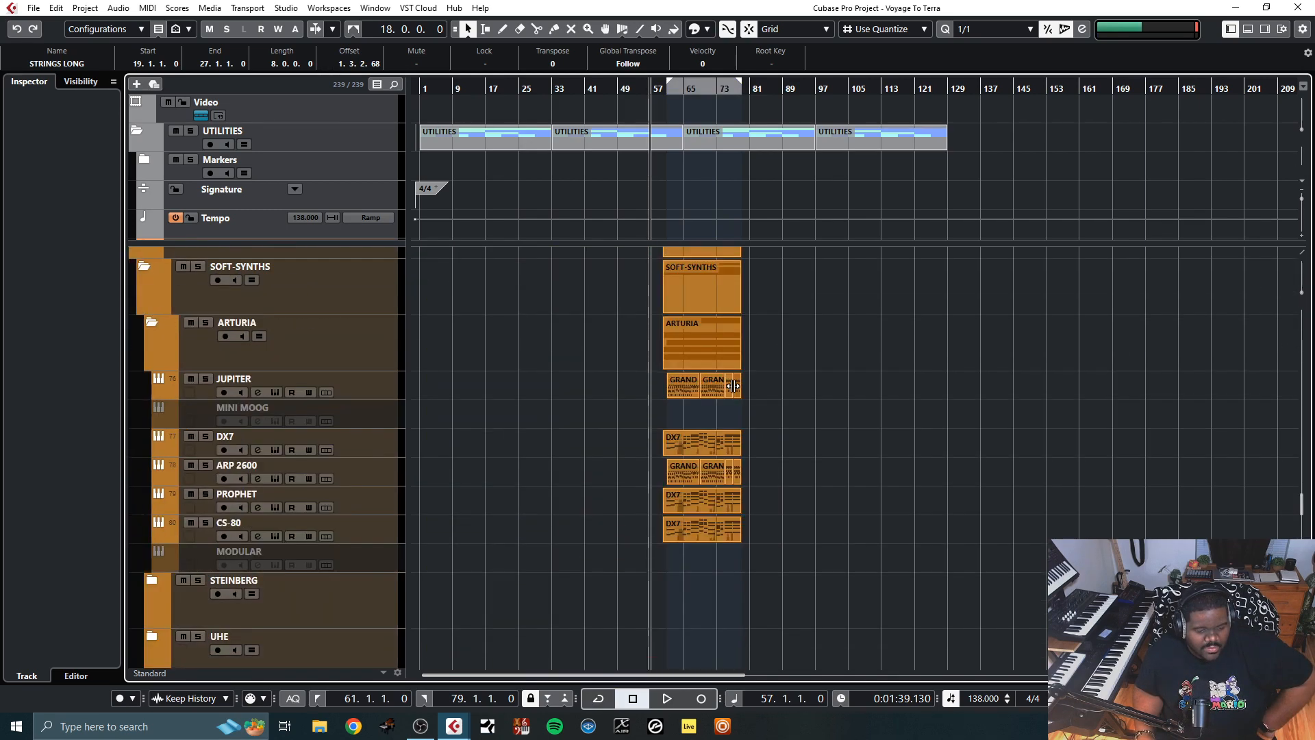
scroll(733, 385, "up", 20)
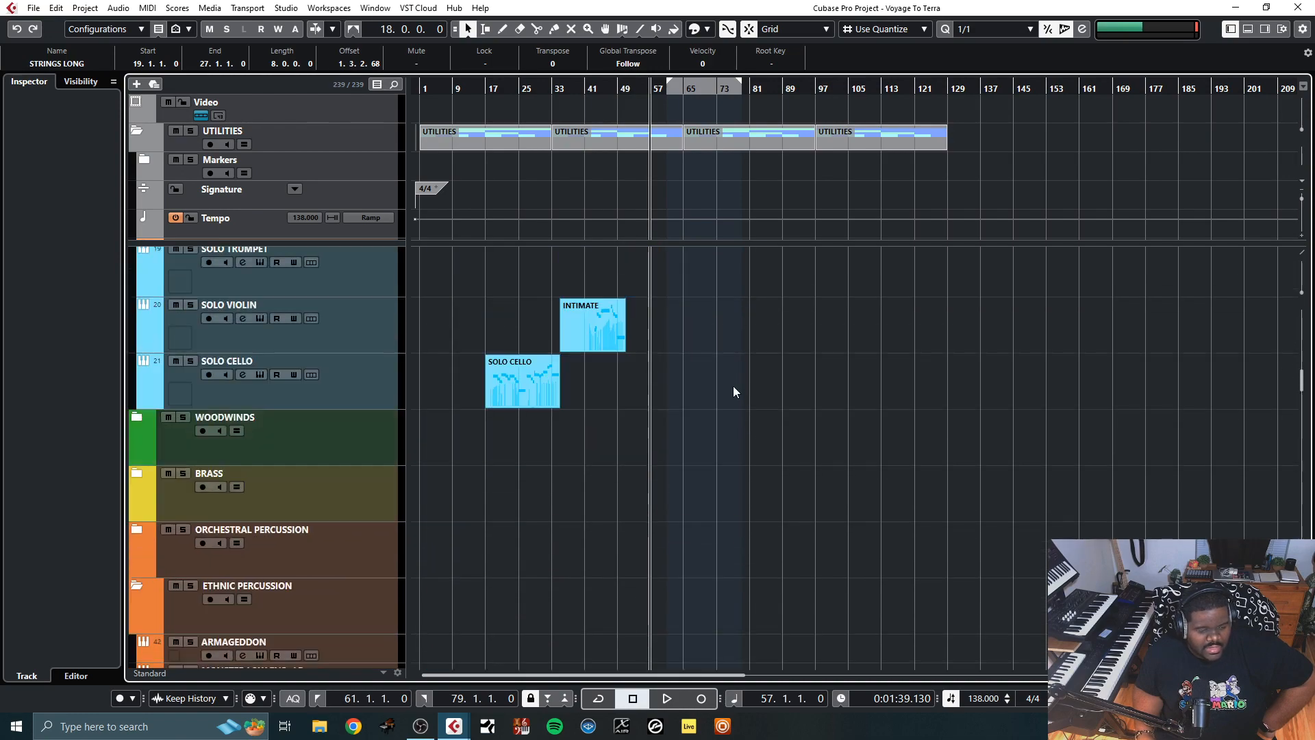
scroll(733, 385, "down", 8)
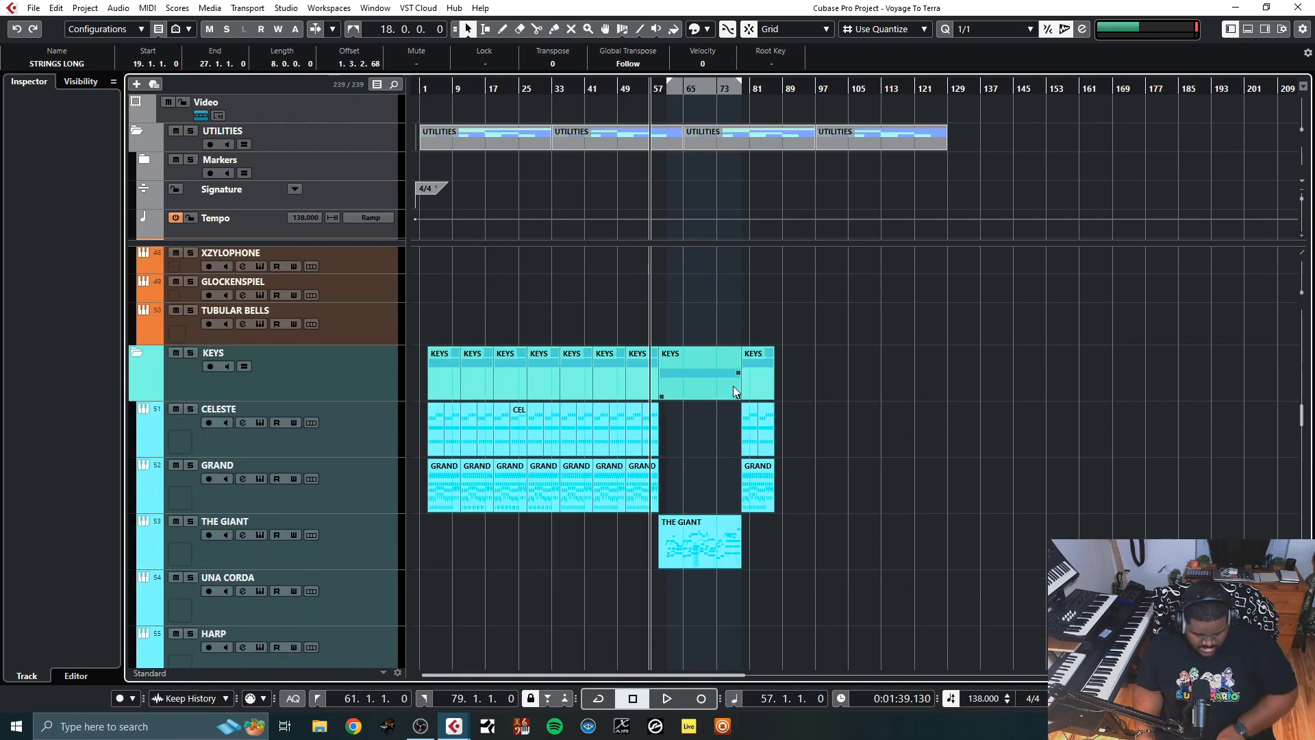
scroll(733, 385, "down", 6)
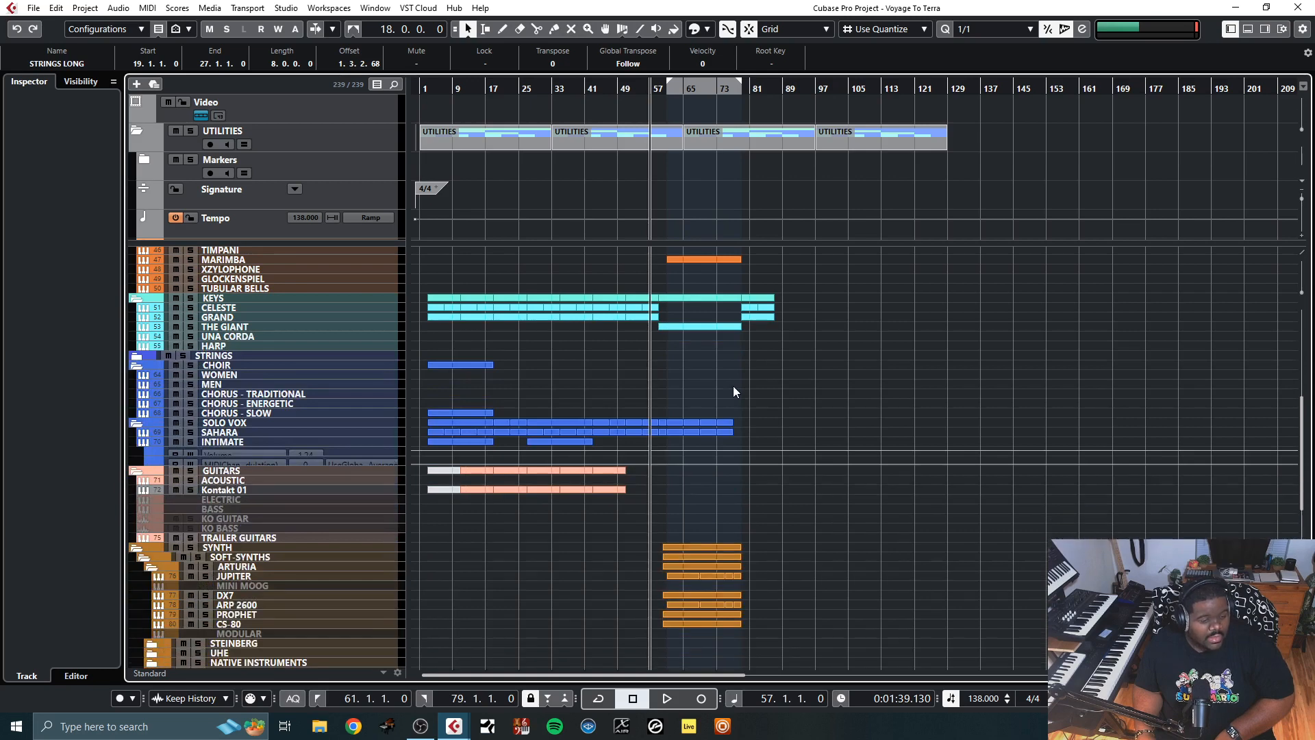
scroll(339, 501, "up", 10)
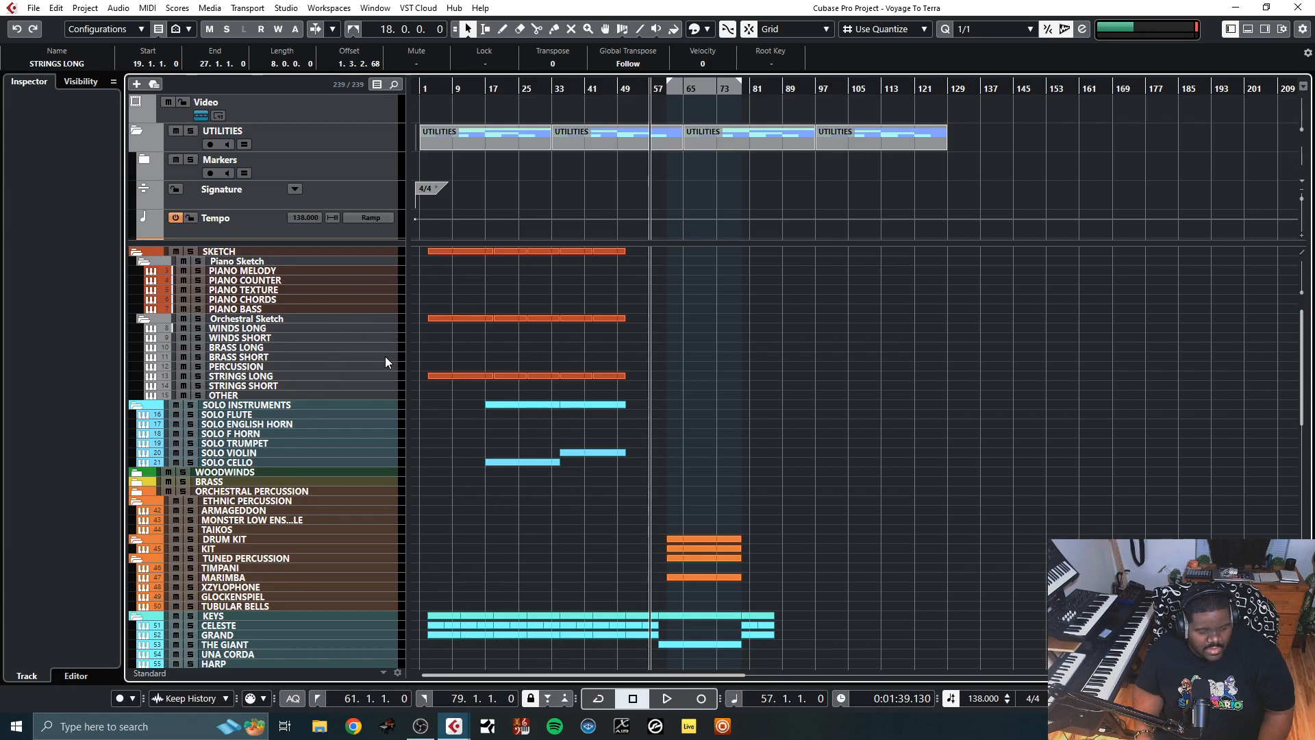
scroll(385, 357, "down", 8)
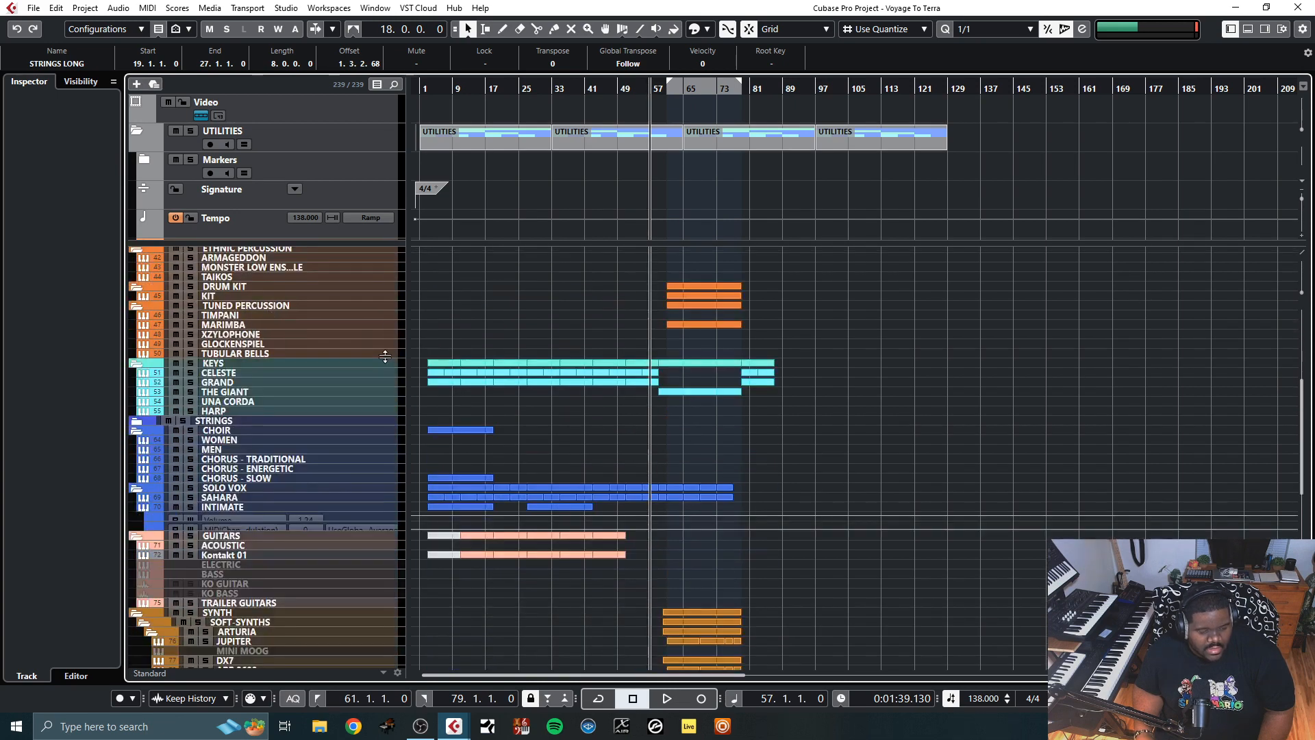
Expand the WOODWINDS, BRASS, ORCHESTRAL PERCUSSION and STRINGS folders to show their instrument tracks
scroll(385, 356, "up", 3)
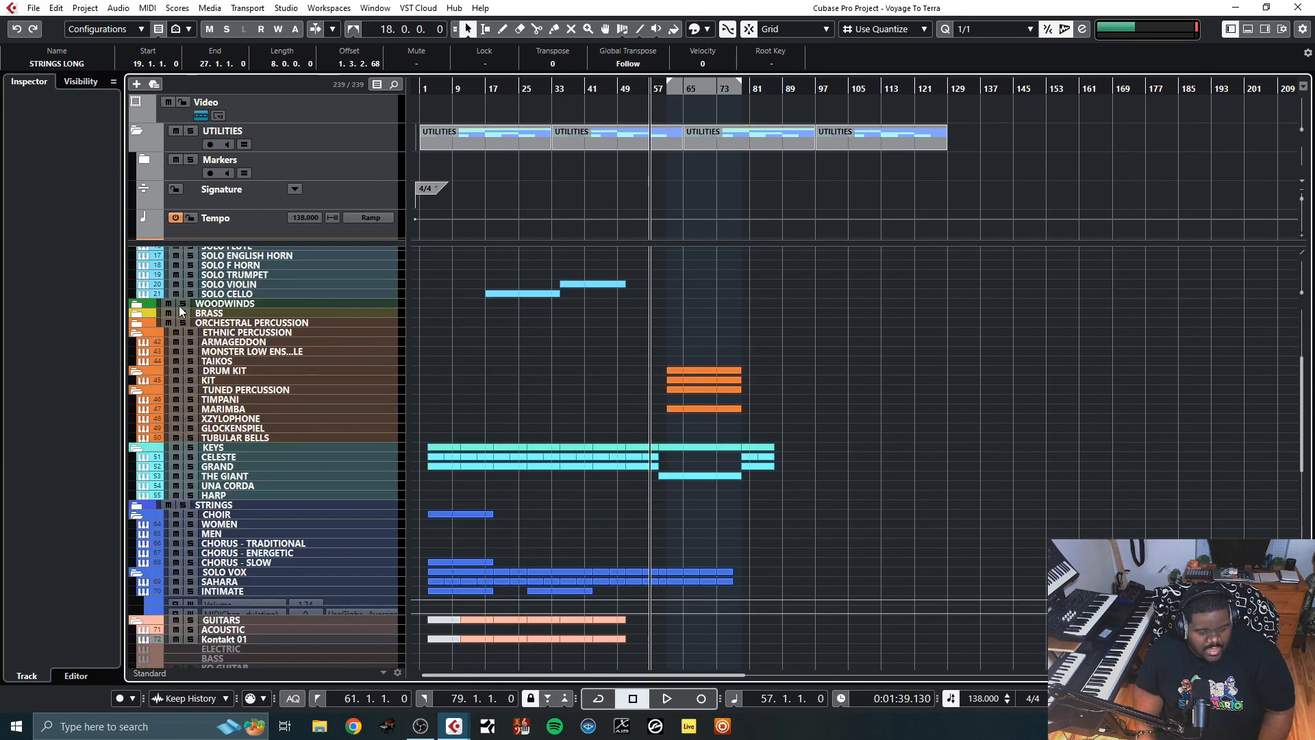
left_click(139, 304)
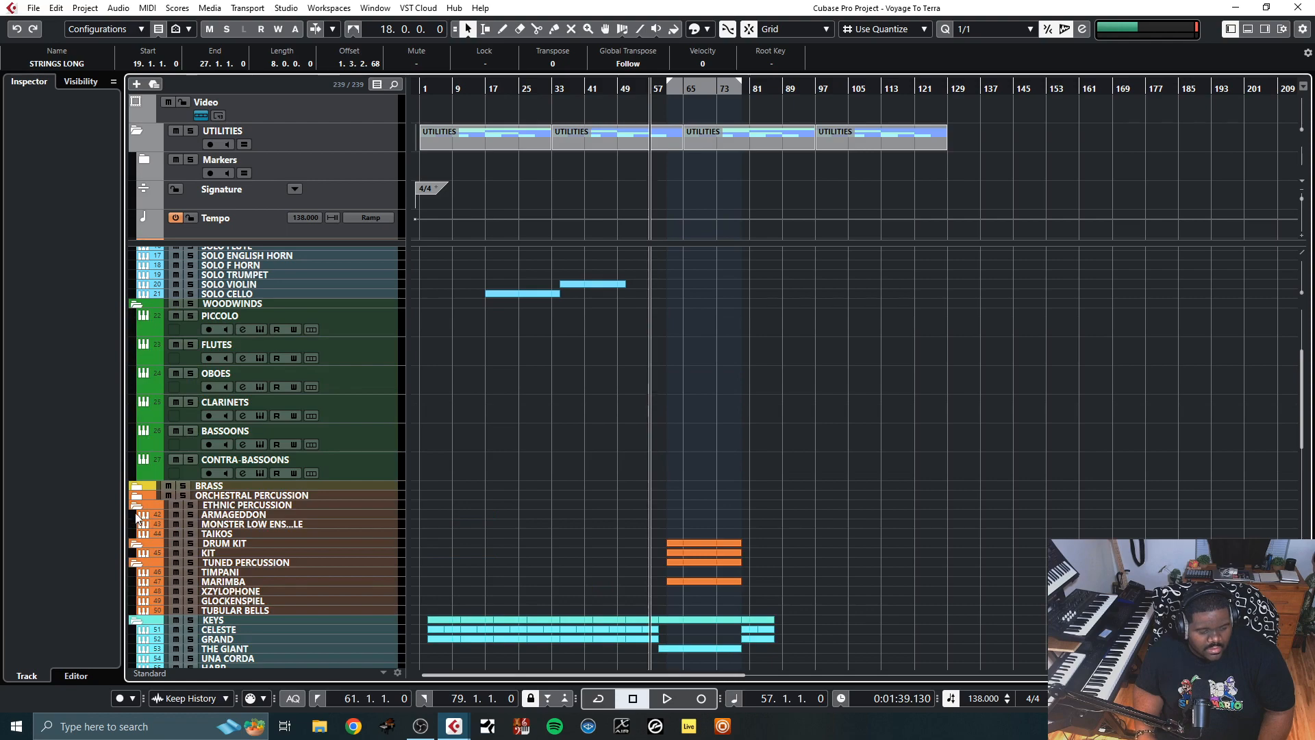
left_click(134, 487)
scroll(163, 521, "down", 5)
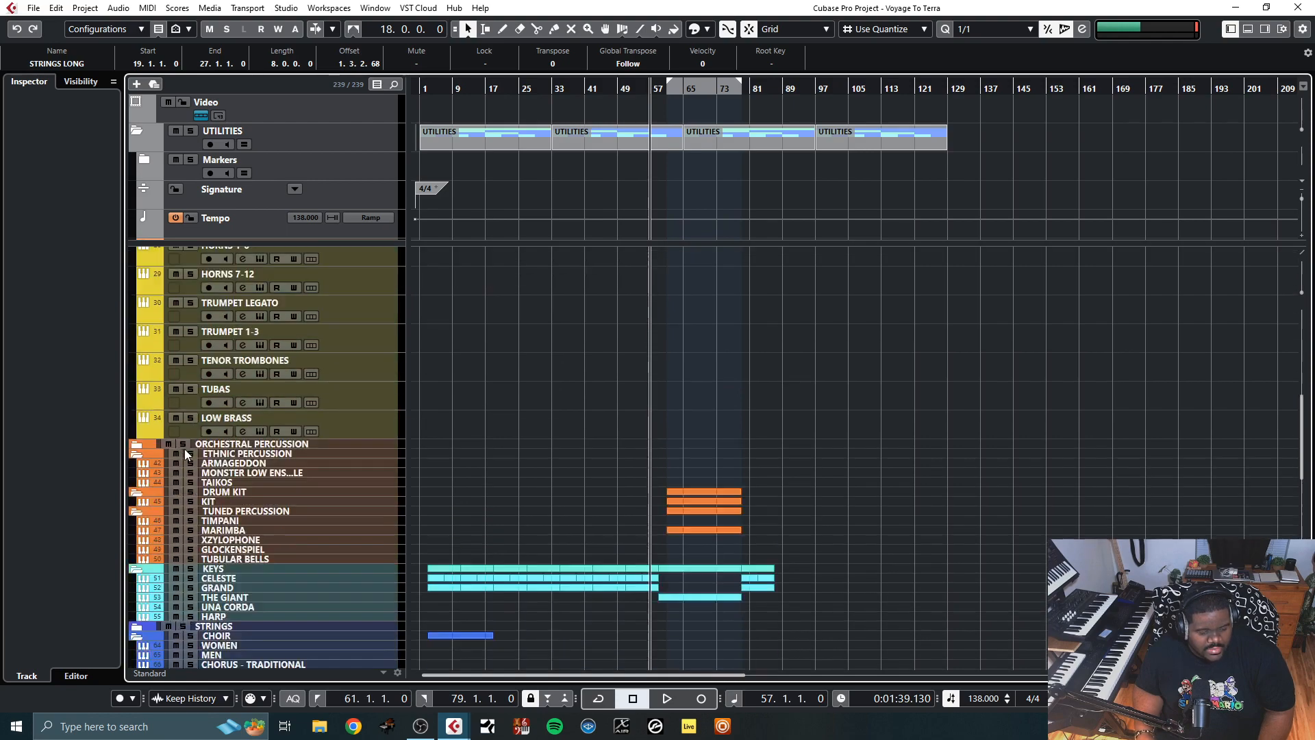
left_click(135, 361)
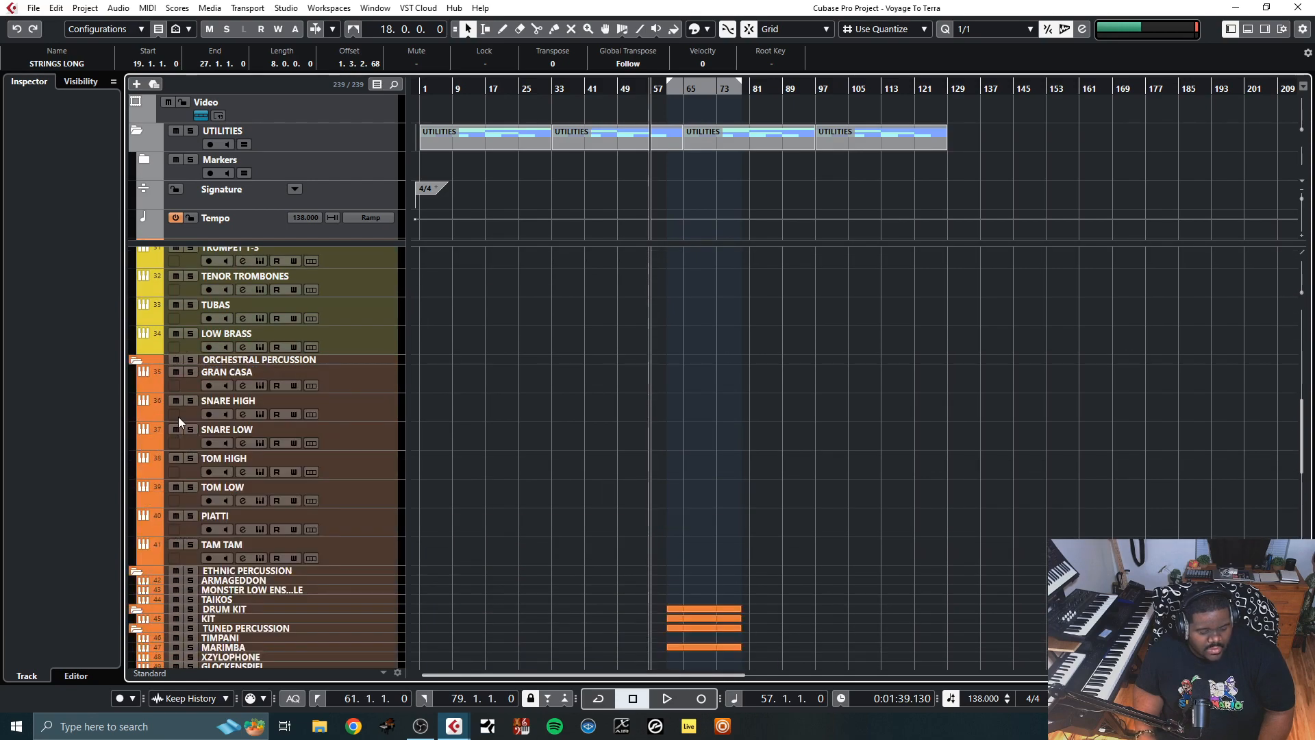
scroll(178, 416, "down", 3)
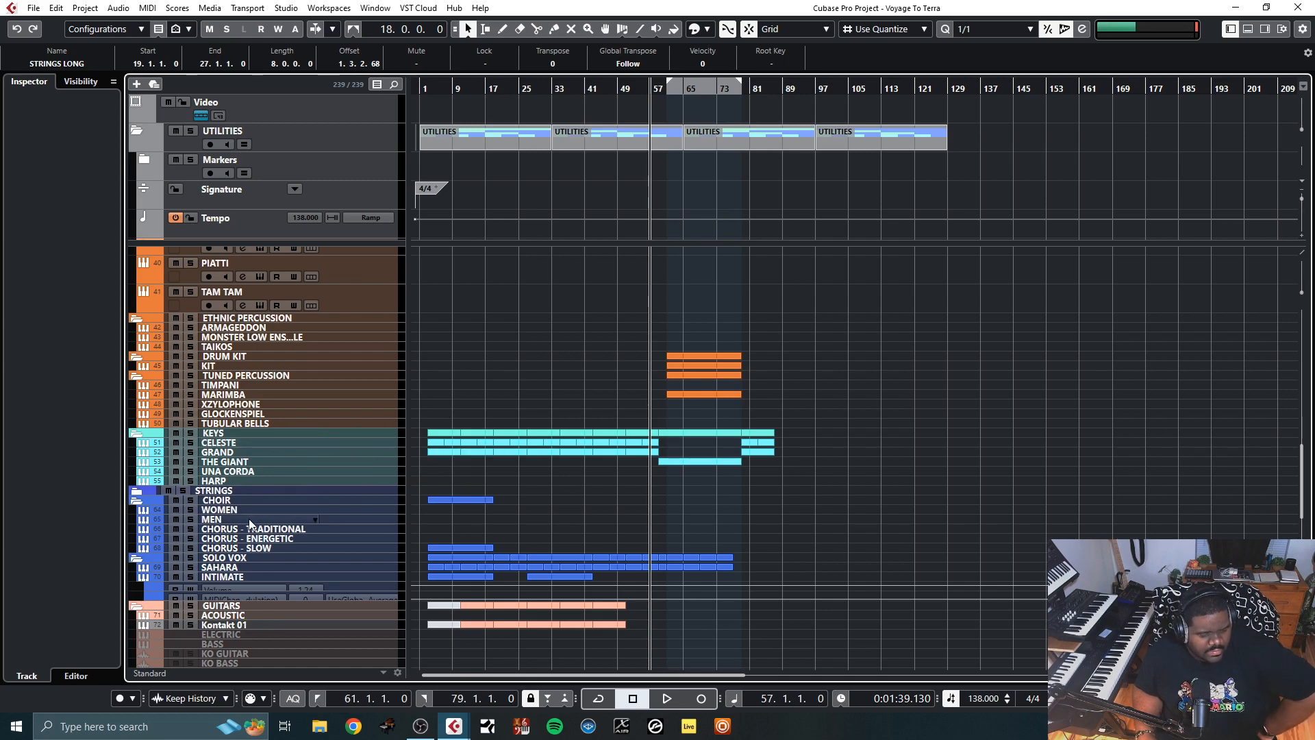
left_click(137, 494)
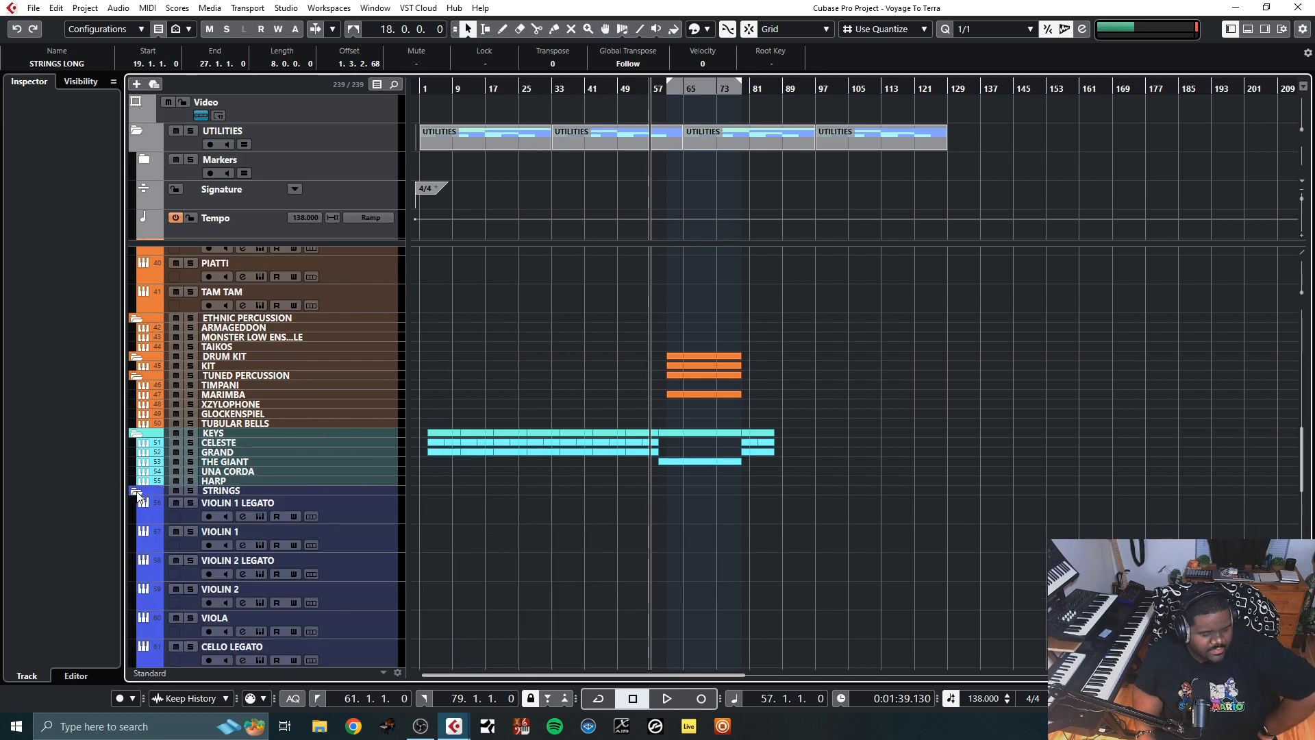
scroll(392, 539, "down", 5)
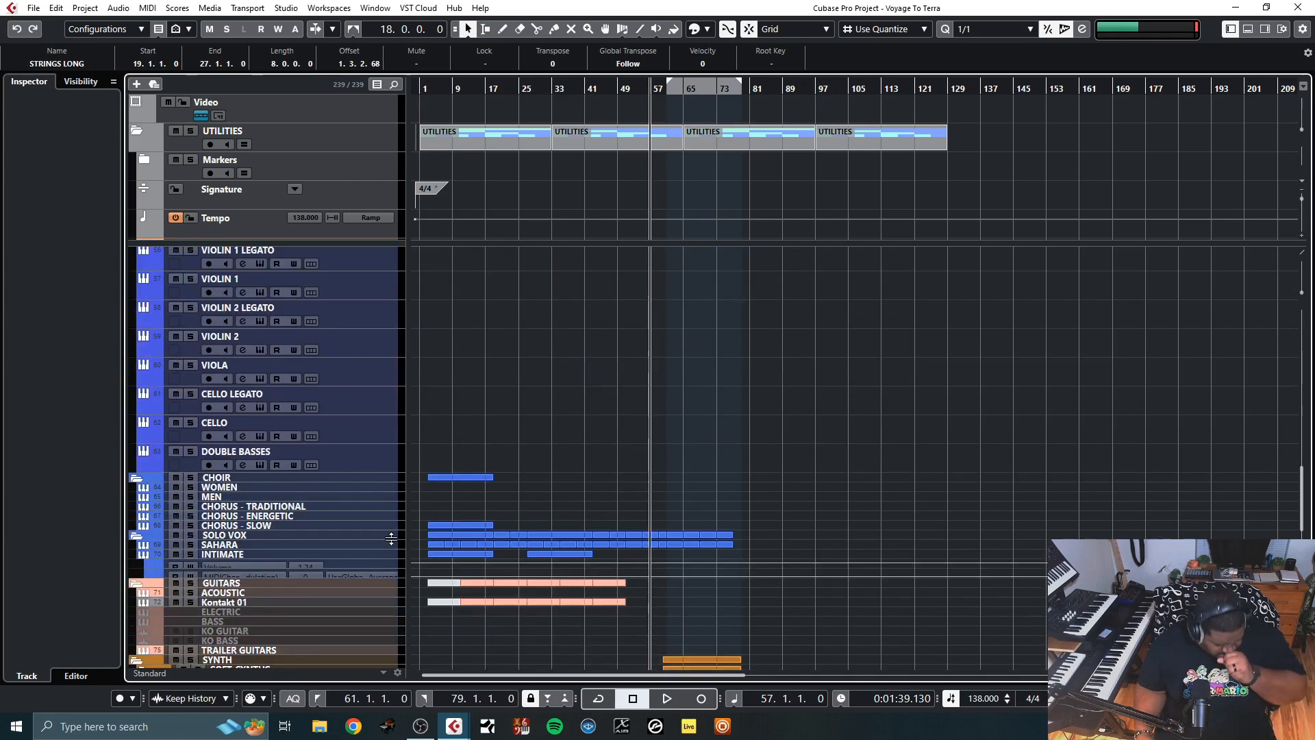
Open the EMPTY AUDIO and EMPTY INSTRUMENT folders to view their placeholder tracks and collapse both again
scroll(357, 517, "up", 3)
scroll(356, 511, "up", 2)
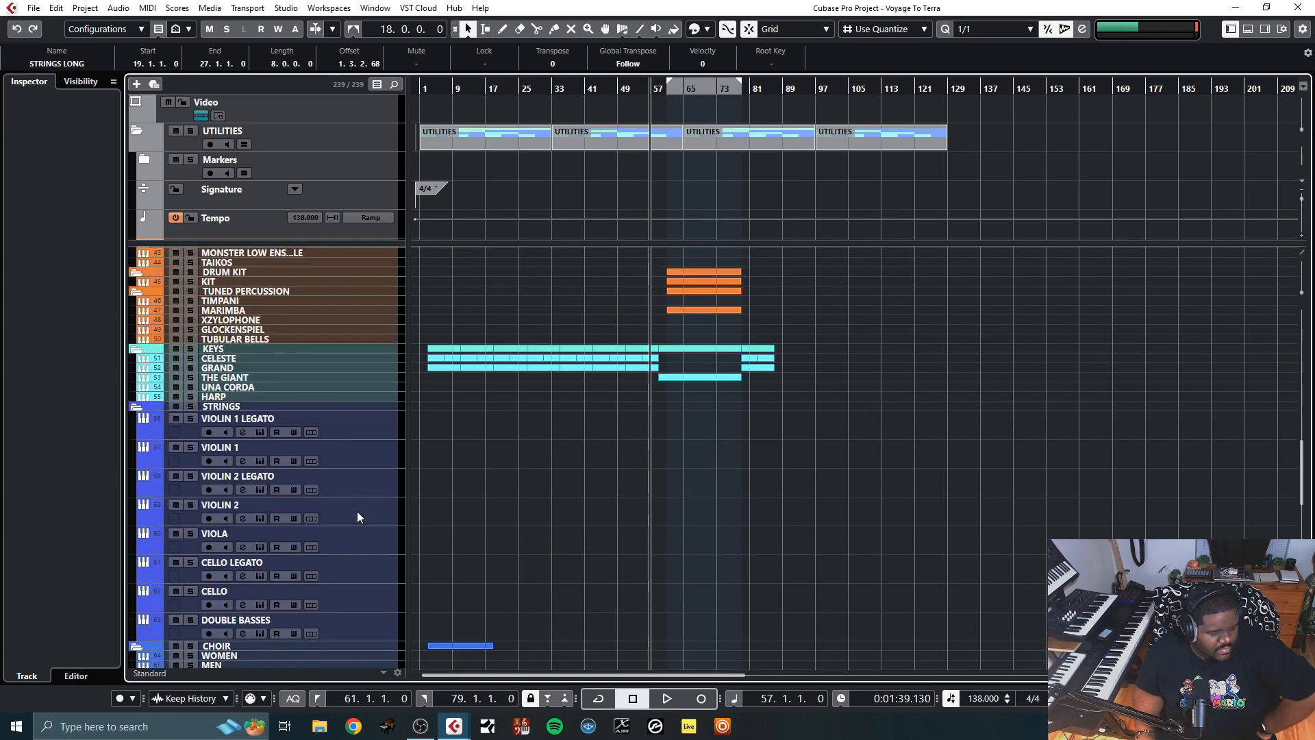
scroll(356, 511, "down", 8)
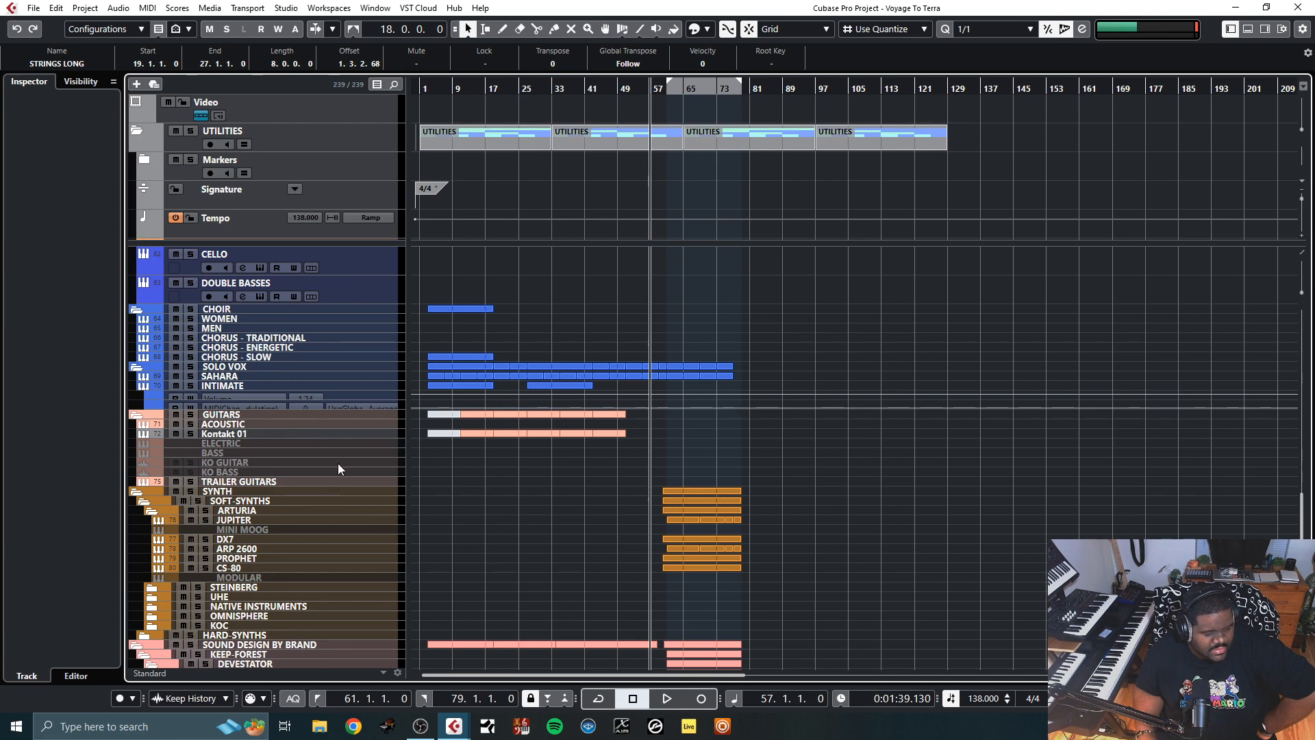
scroll(359, 489, "down", 2)
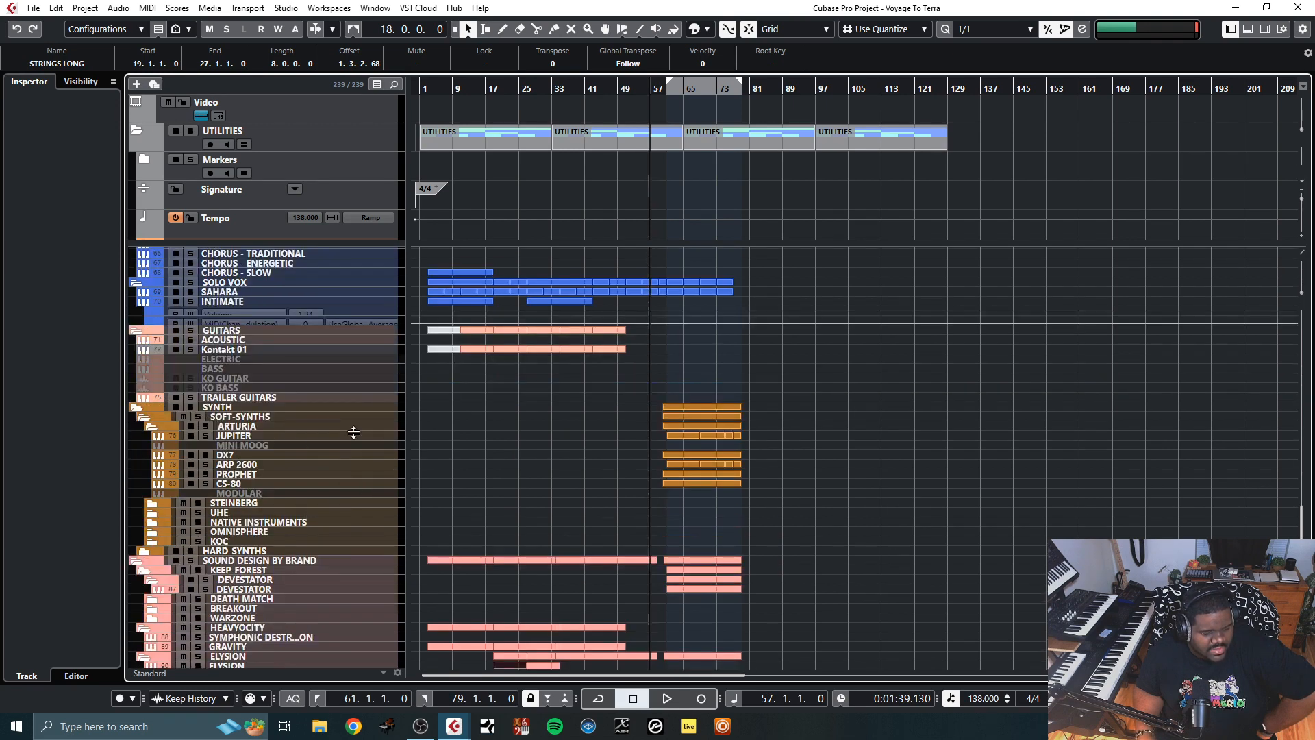
scroll(334, 537, "down", 3)
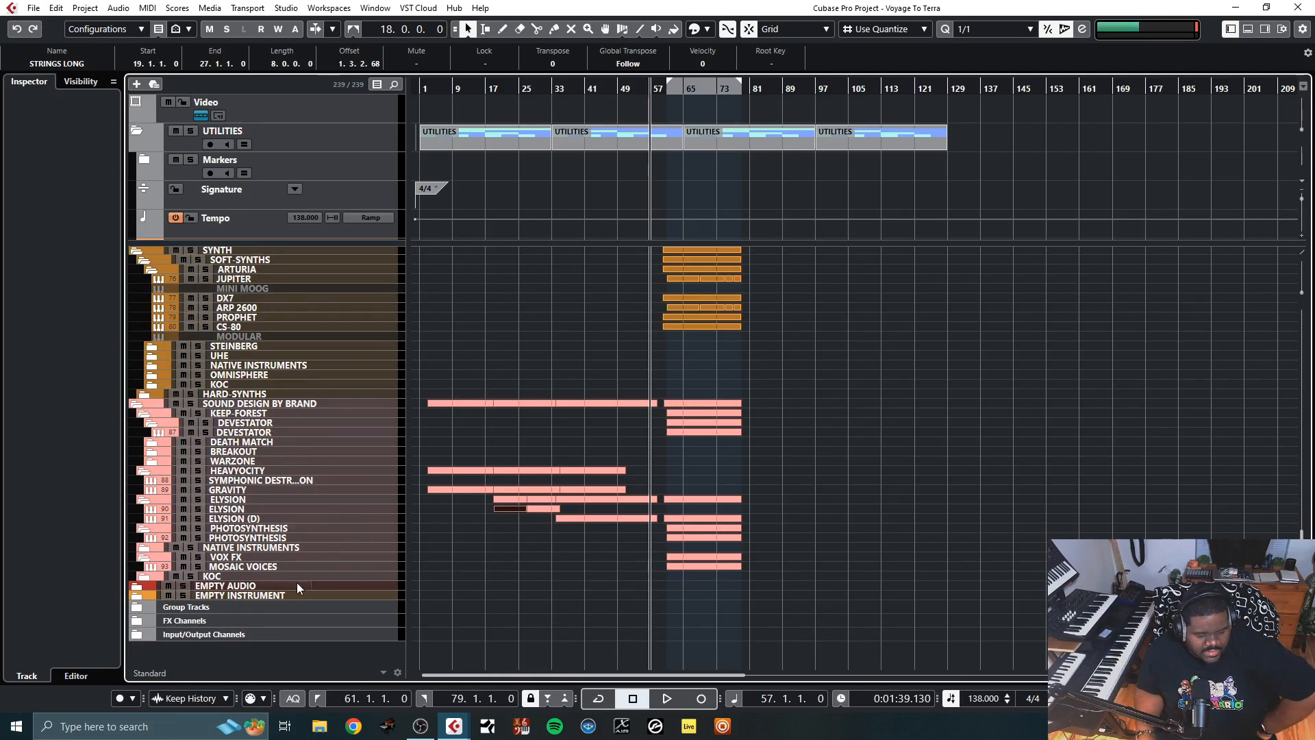
left_click(138, 588)
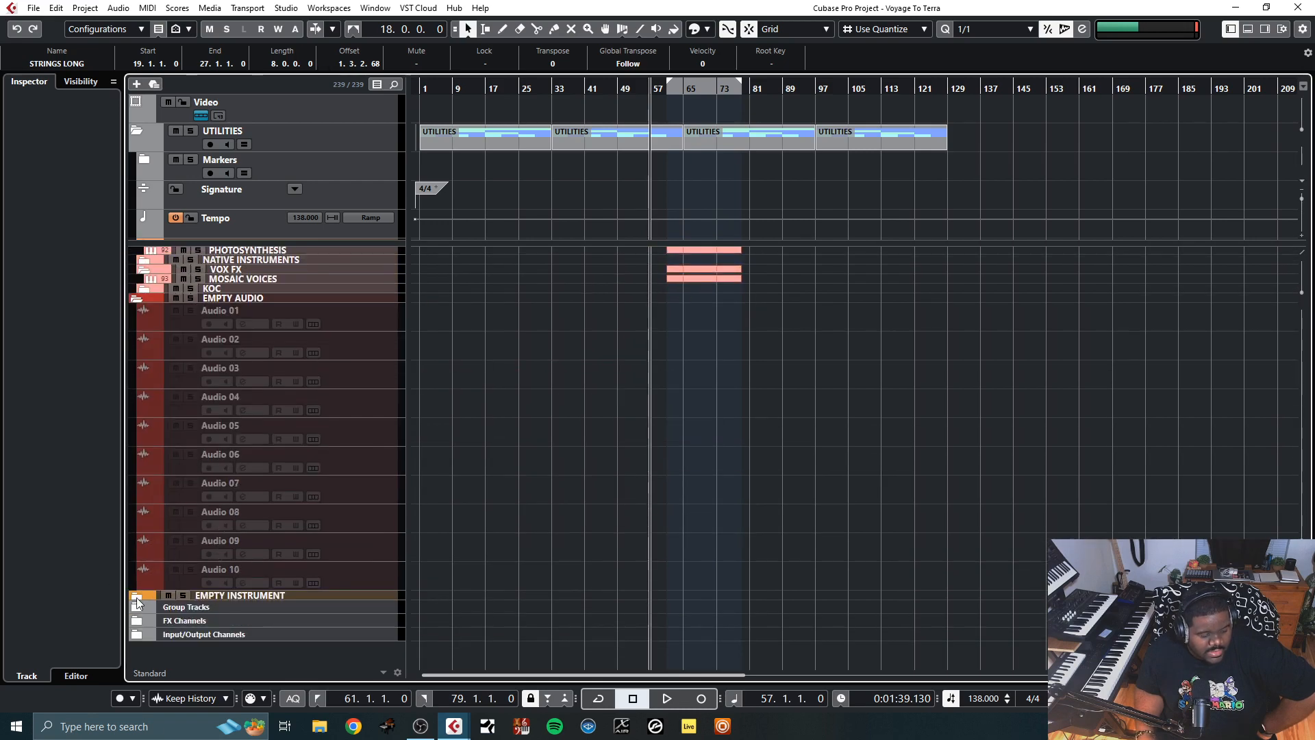
left_click(136, 597)
scroll(299, 550, "down", 5)
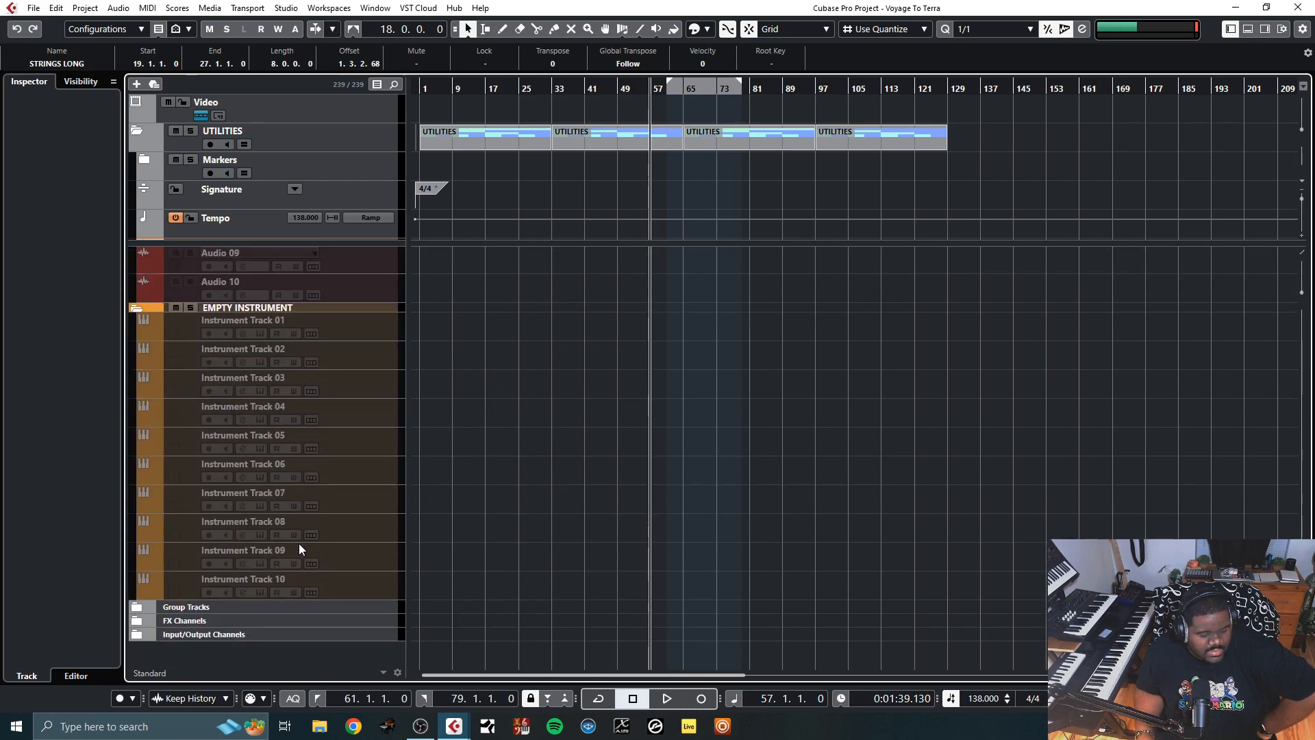
scroll(299, 549, "up", 8)
scroll(298, 550, "down", 4)
scroll(299, 544, "down", 3)
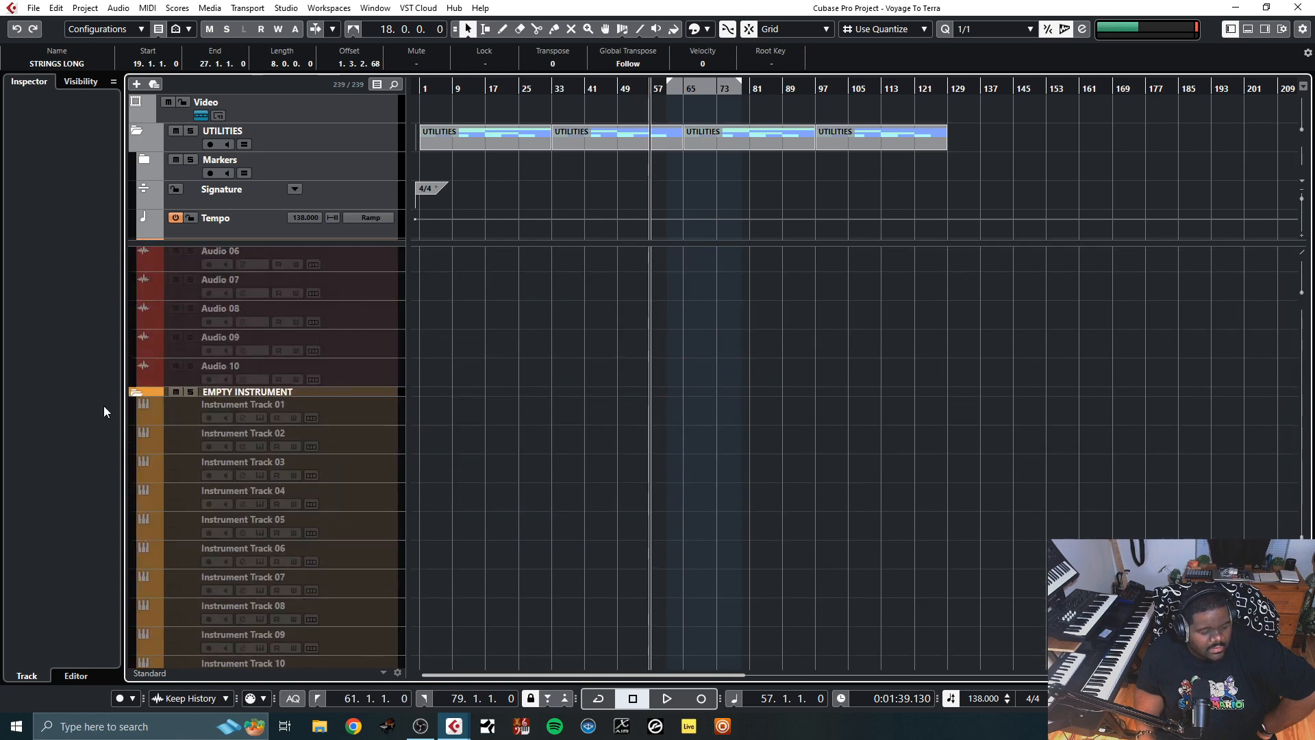
left_click(134, 393)
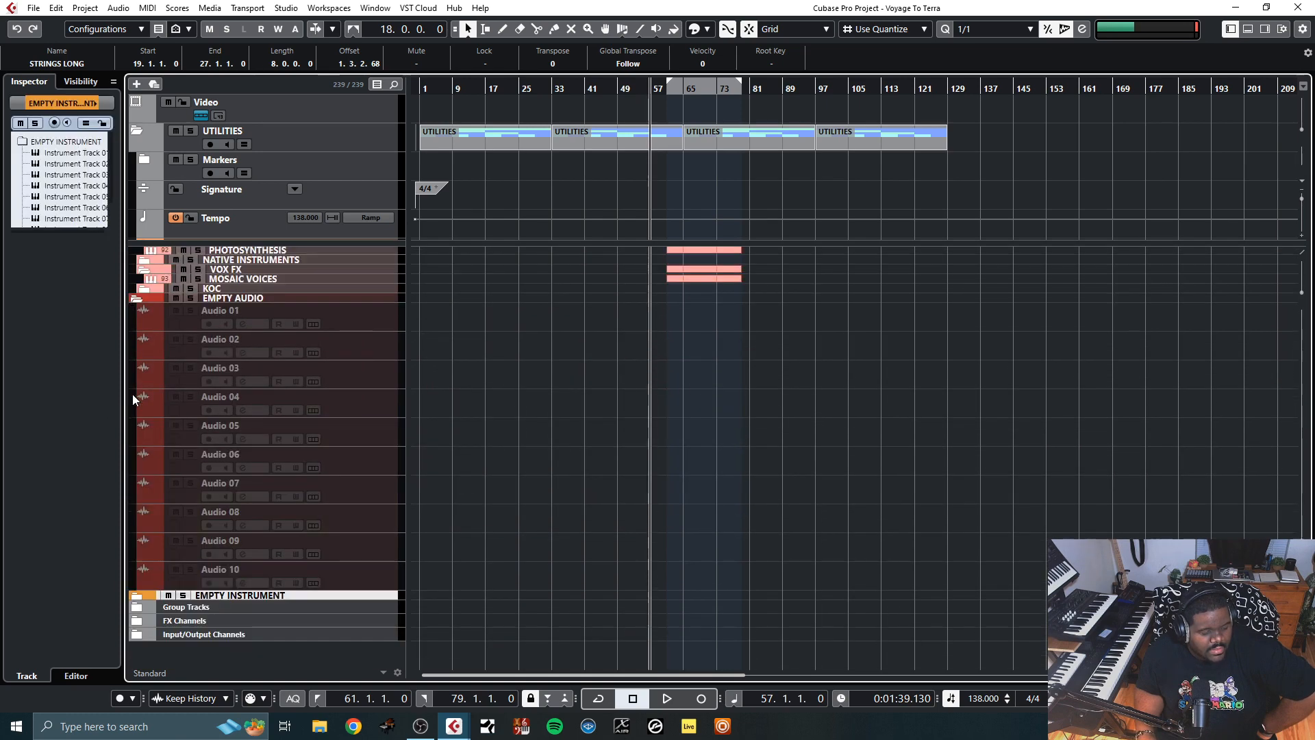
left_click(139, 299)
Return to the sketch and solo instrument tracks and play the project from its start
scroll(323, 435, "down", 6)
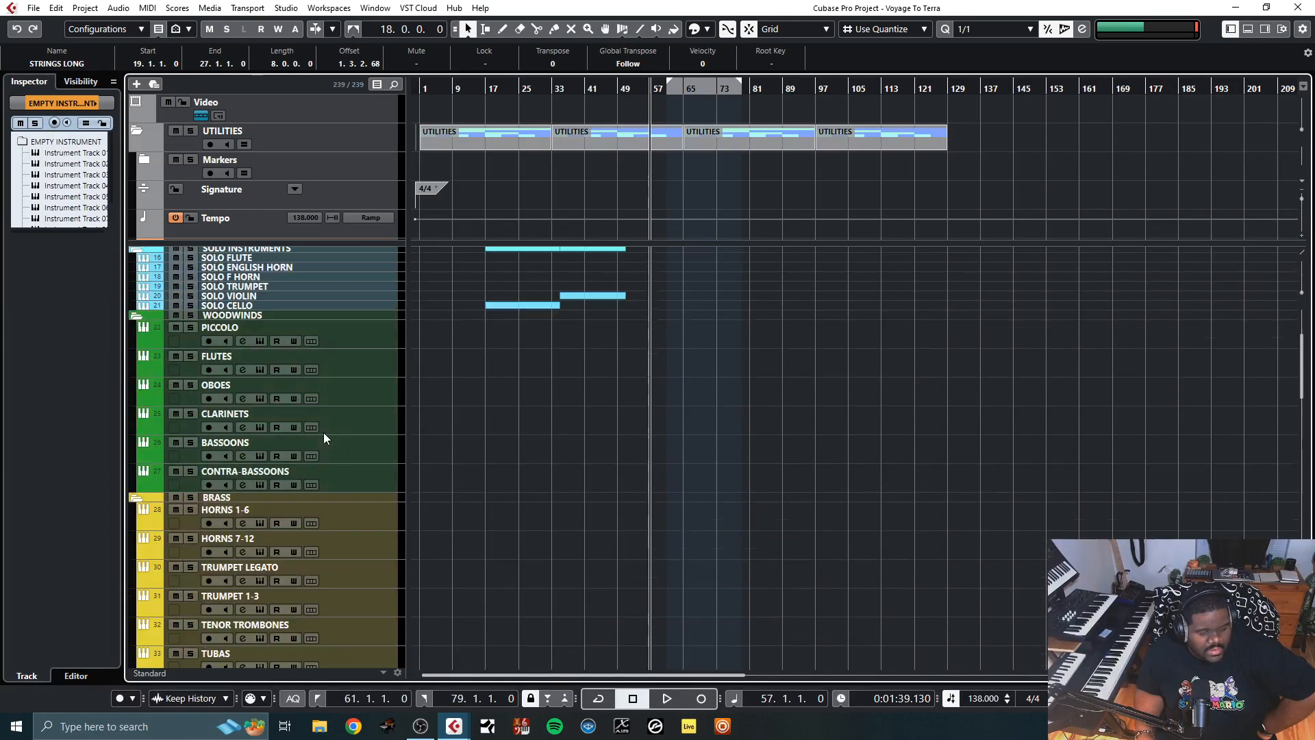
scroll(324, 436, "up", 3)
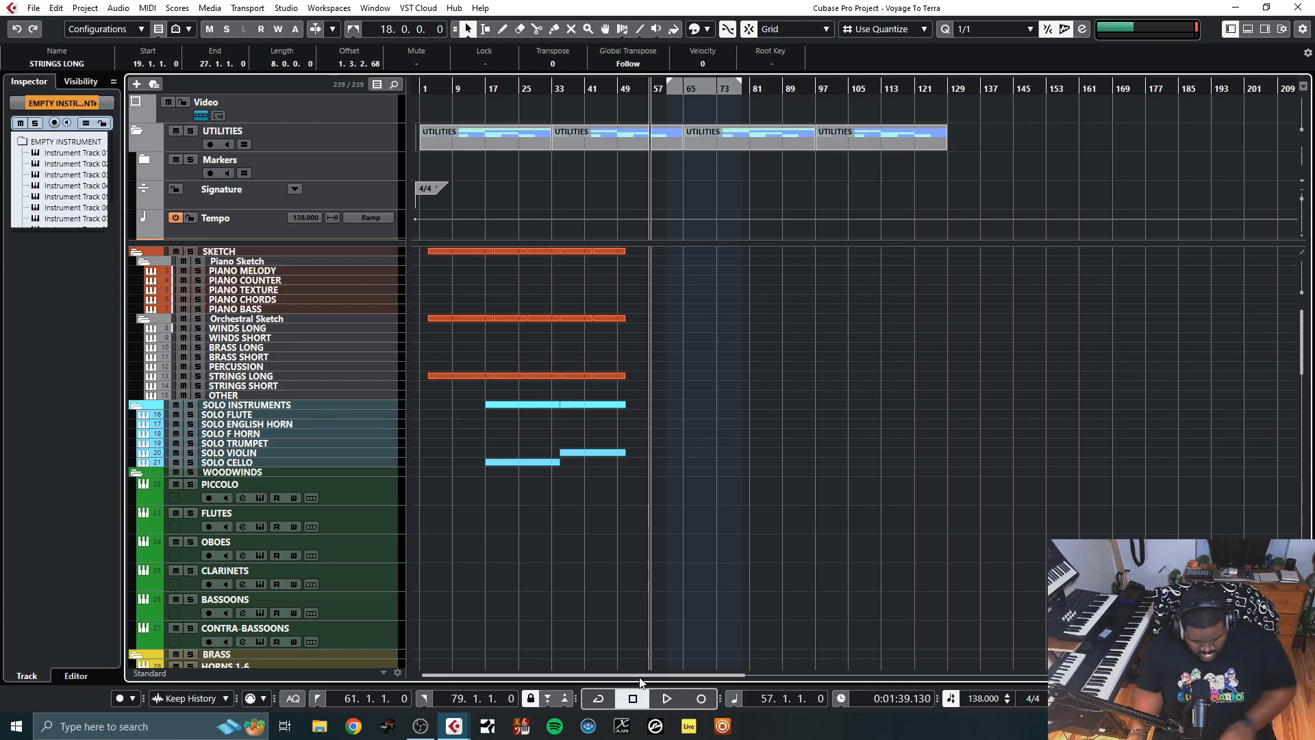
key("Home")
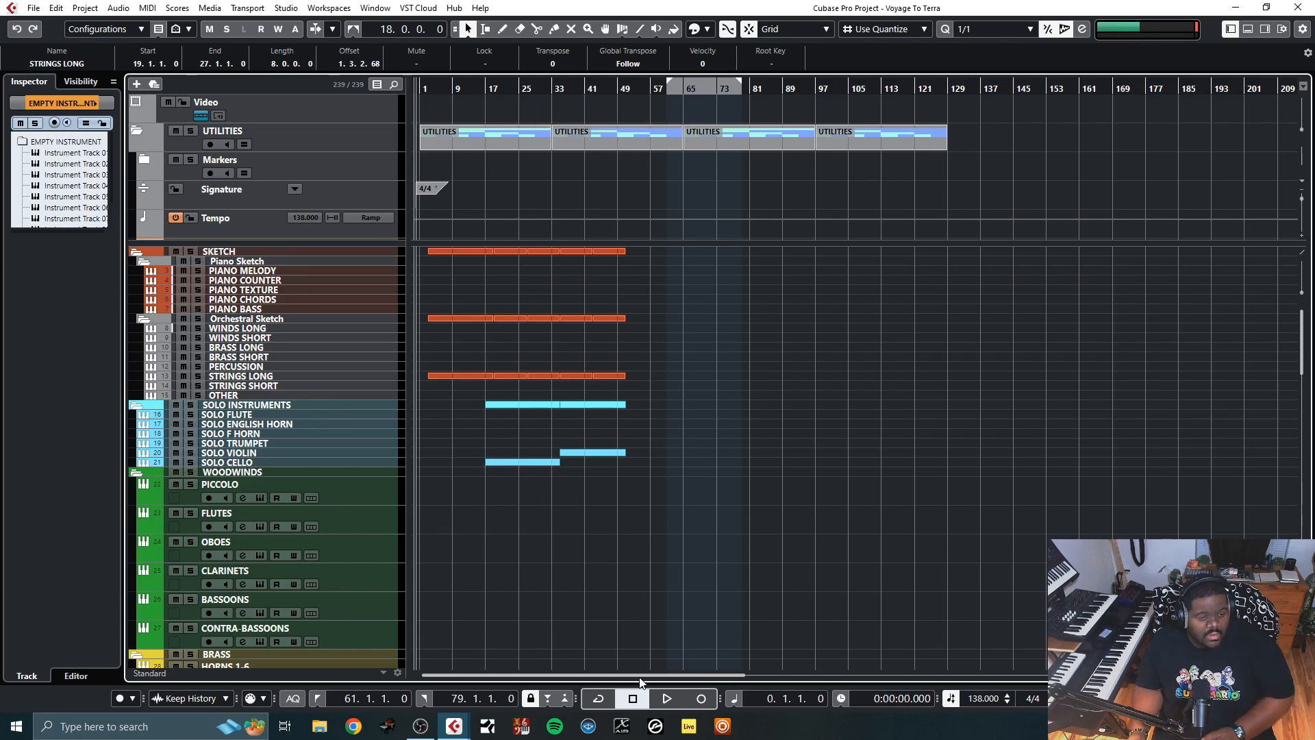
key("space")
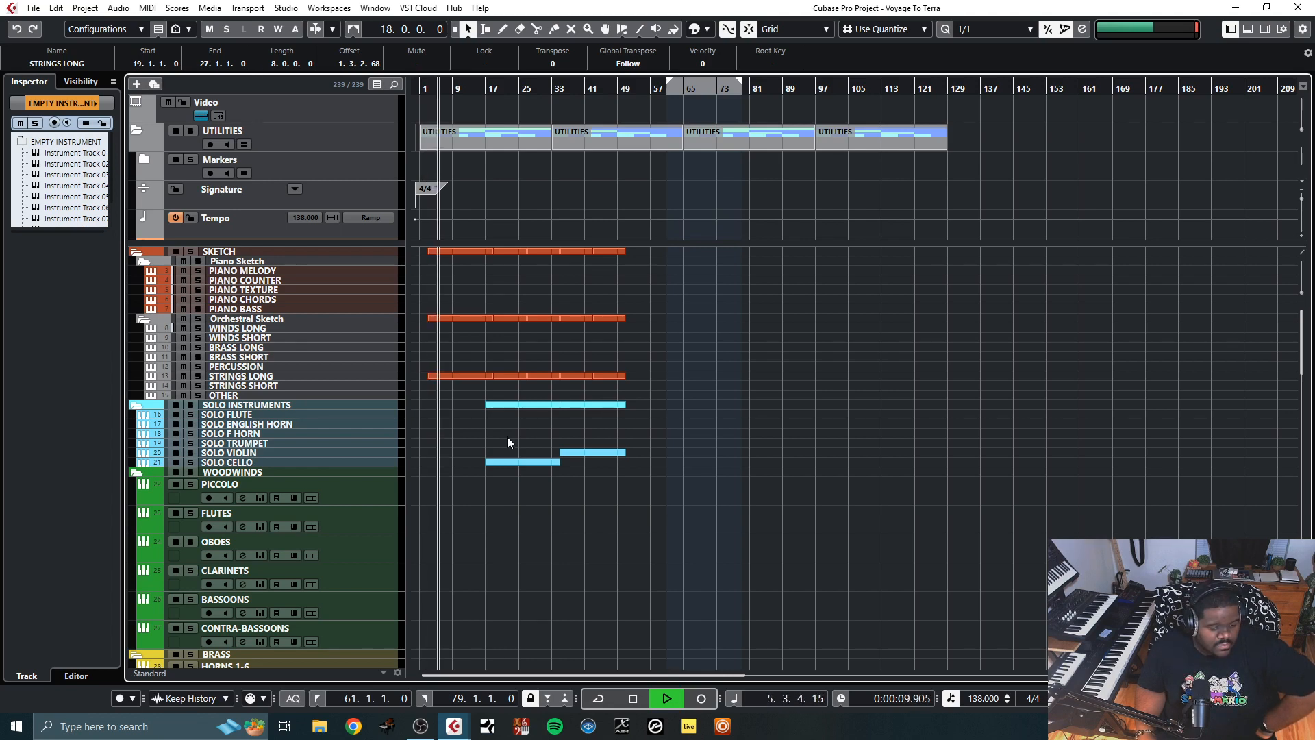
Look through the percussion, keys, strings, choir, guitar, synth and sound design parts during playback, ending at the solo instruments
scroll(493, 510, "down", 5)
scroll(495, 513, "down", 8)
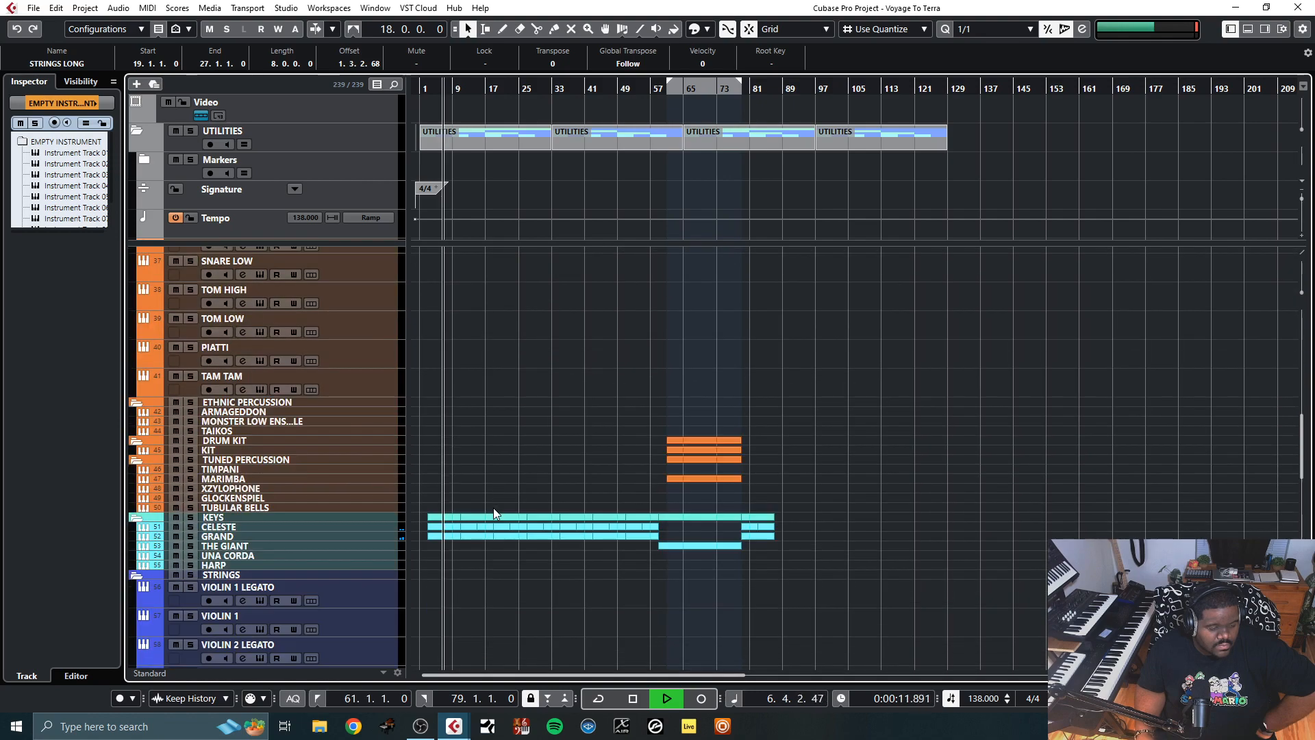
scroll(495, 512, "down", 3)
scroll(494, 512, "down", 4)
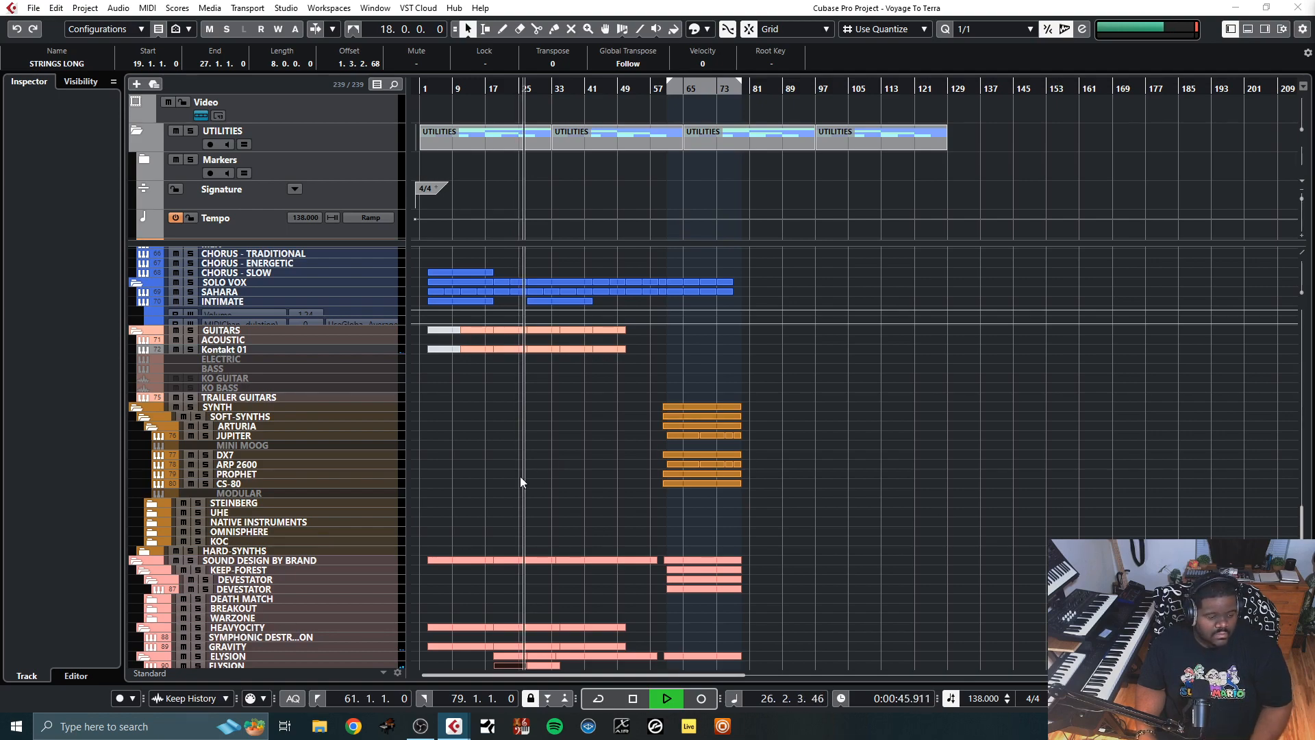
scroll(528, 464, "up", 10)
scroll(528, 462, "down", 5)
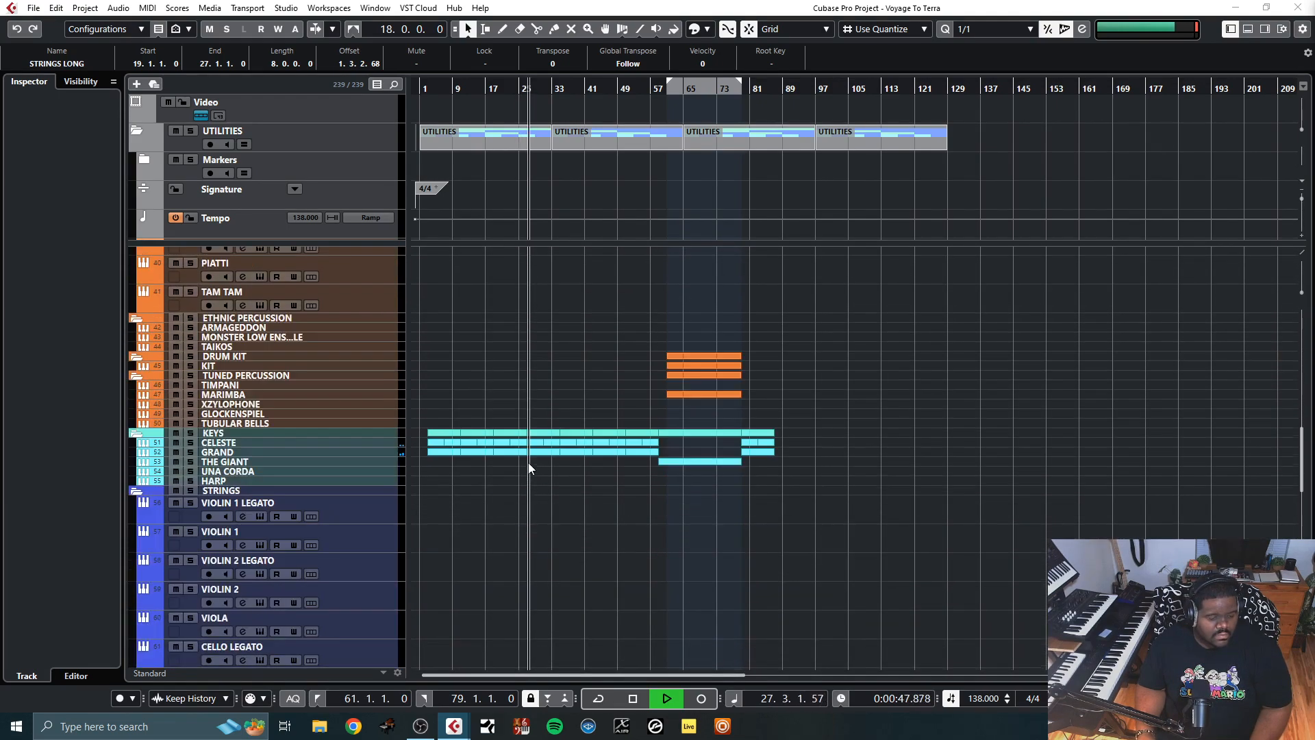
scroll(492, 432, "up", 10)
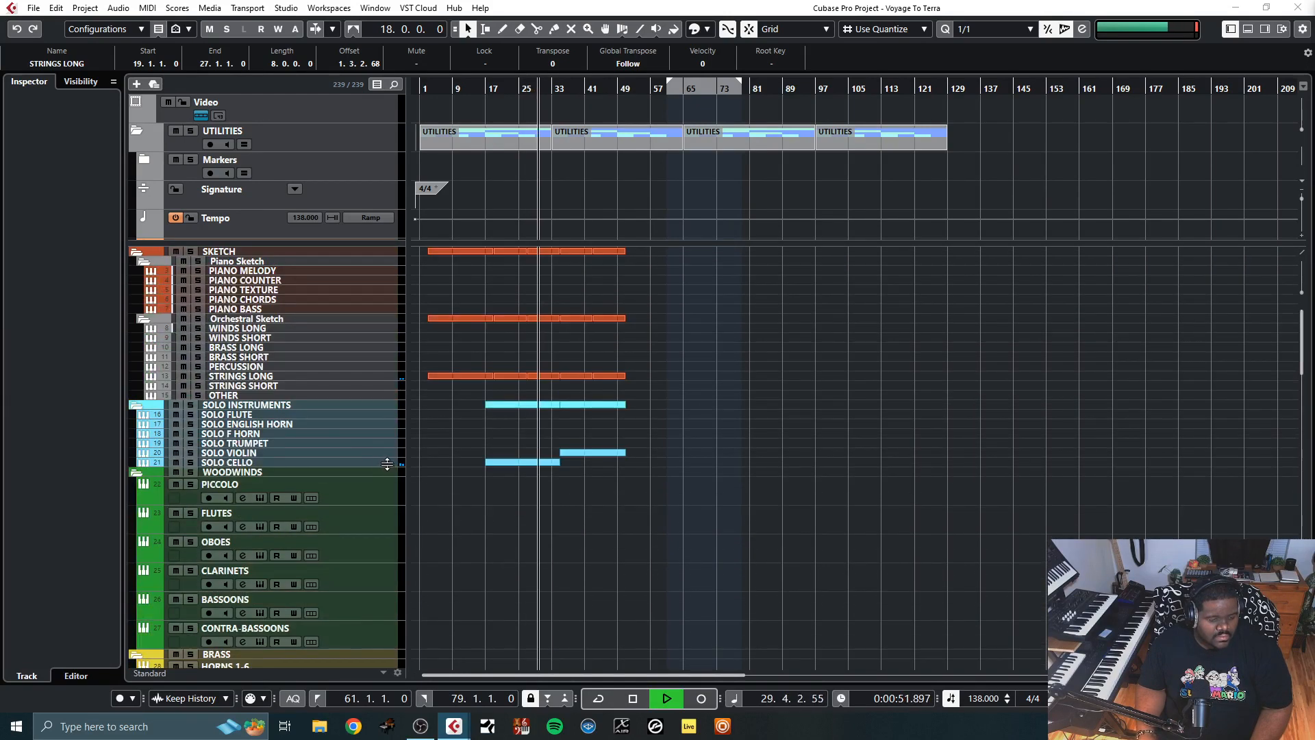
Enlarge the SOLO CELLO track, view its part in the Key Editor with editor solo turned off, and close the editor
left_click(387, 464)
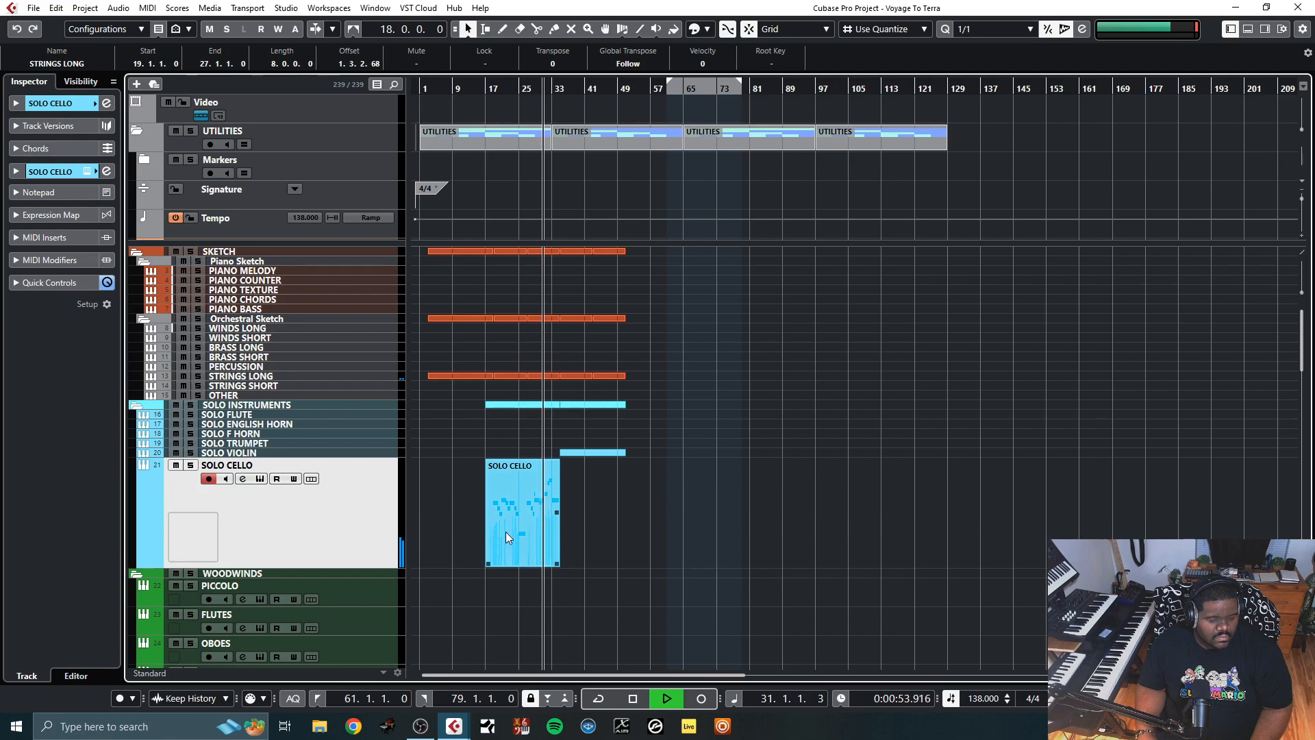
double_click(536, 509)
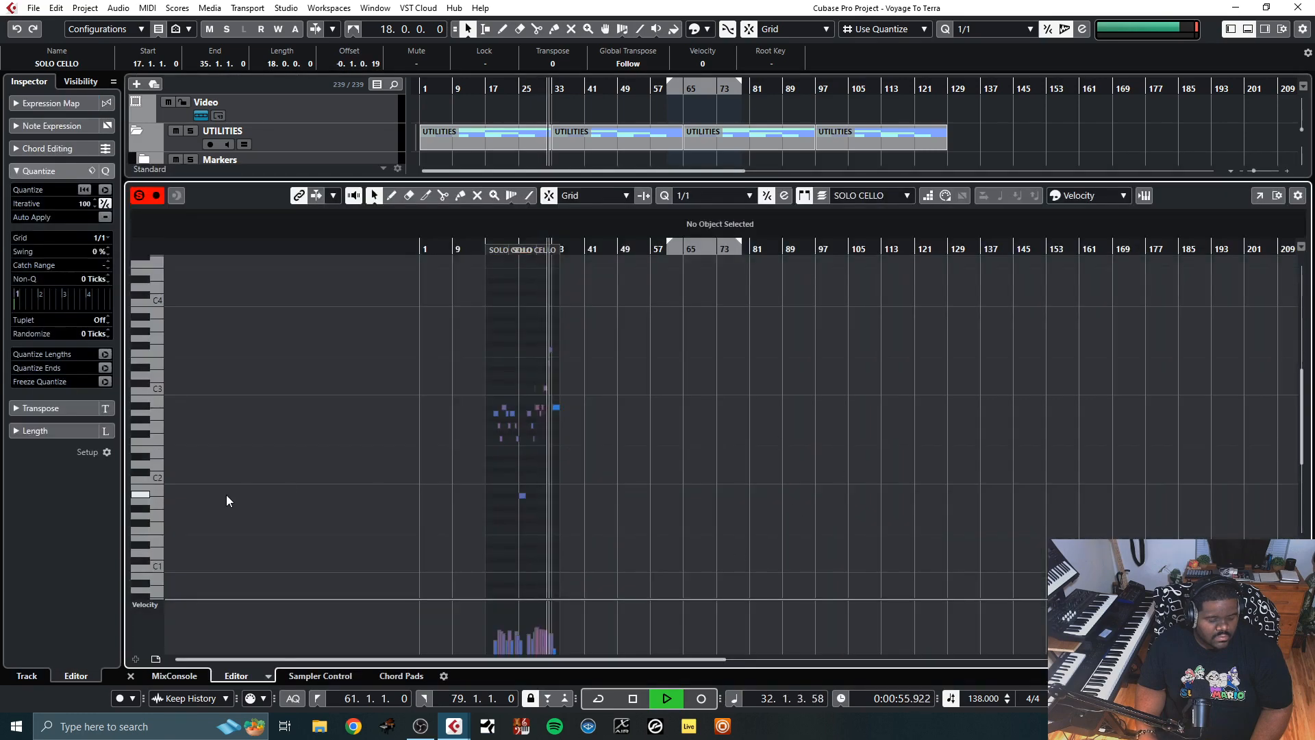
left_click(138, 197)
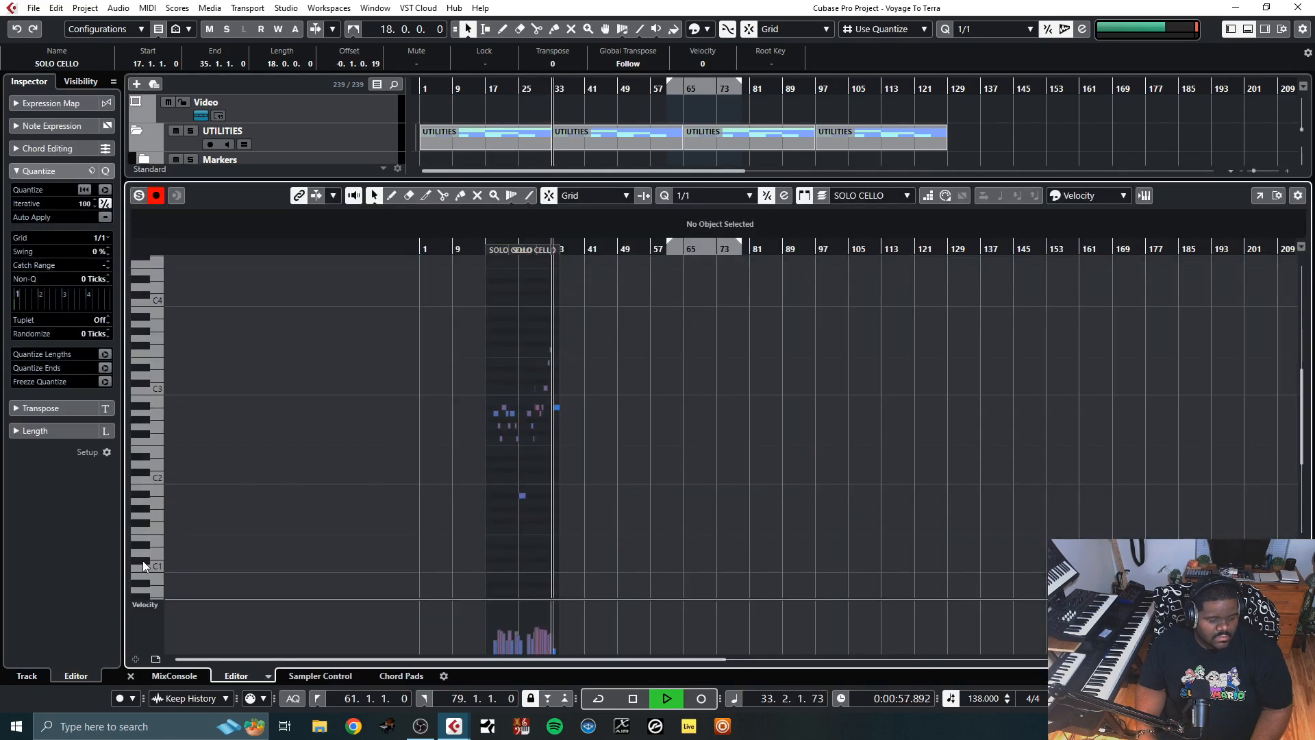
left_click(130, 676)
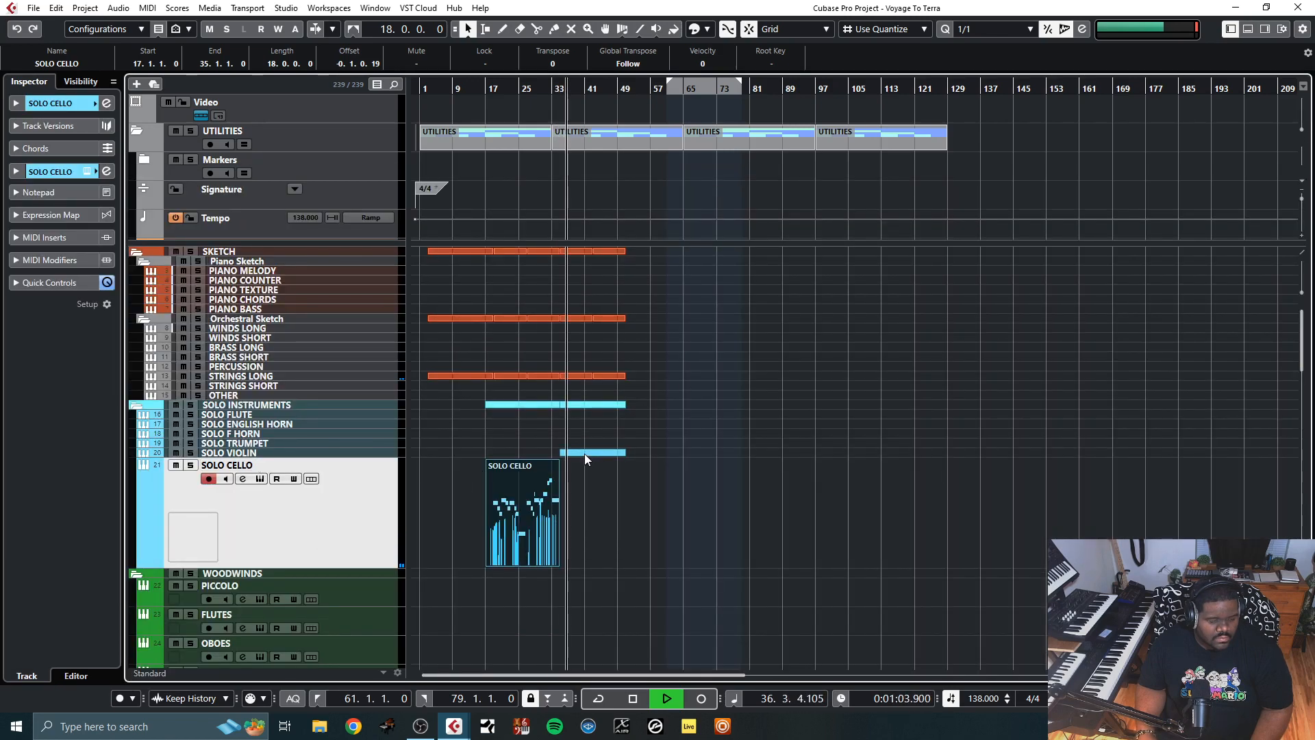
Enlarge the SOLO VIOLIN track, examine its INTIMATE part zoomed in within the Key Editor, and close the editor
scroll(396, 511, "down", 10)
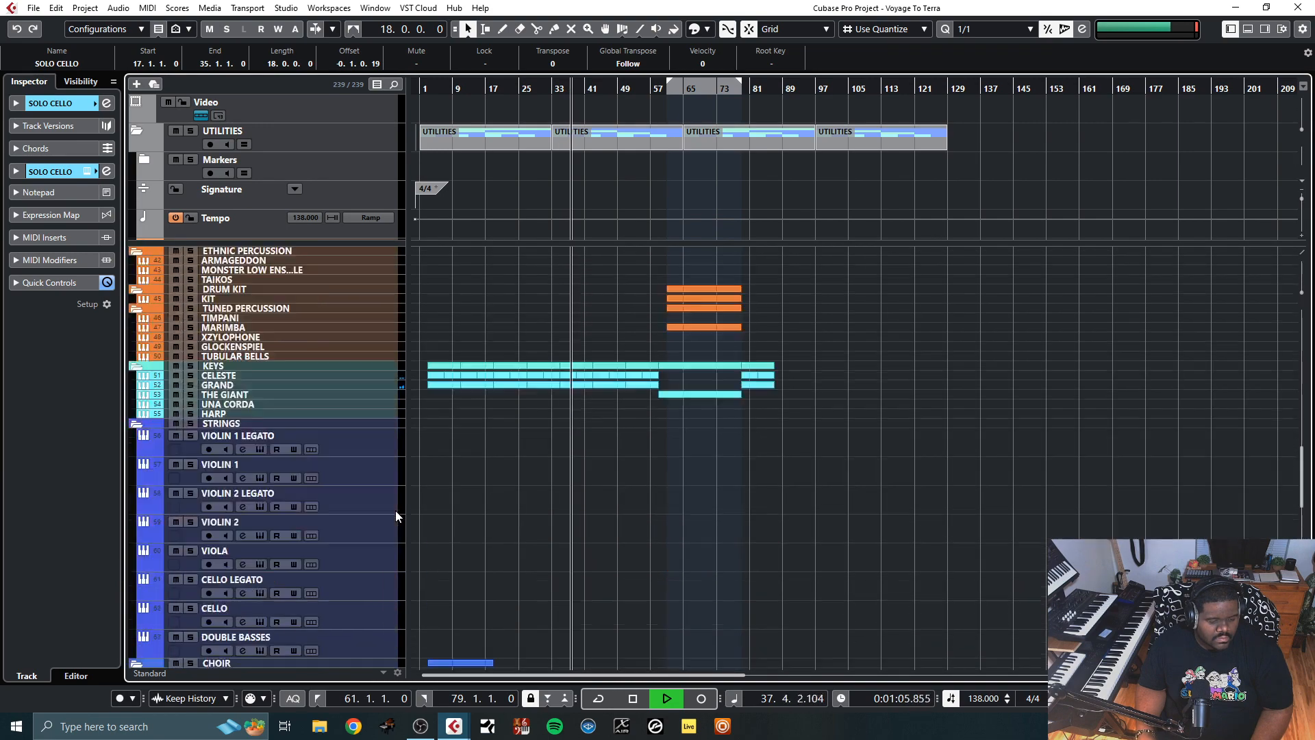
scroll(396, 516, "down", 15)
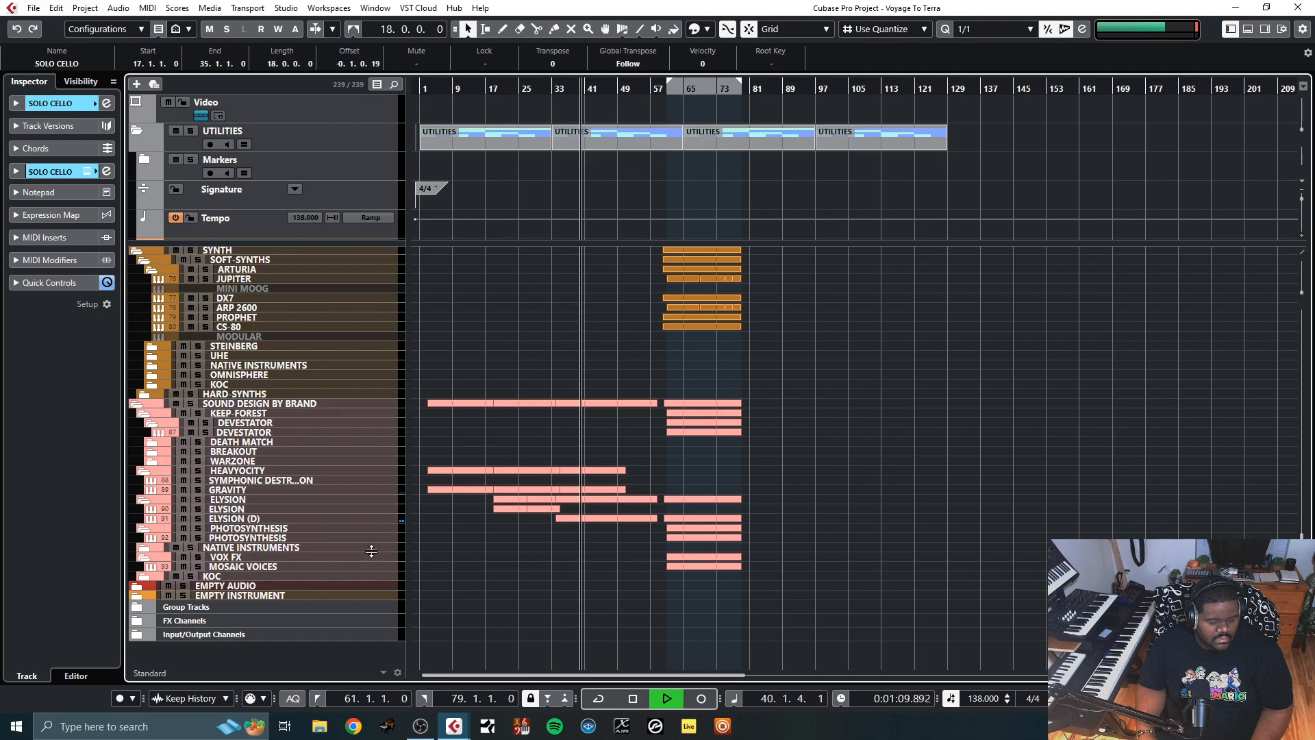
scroll(624, 538, "up", 15)
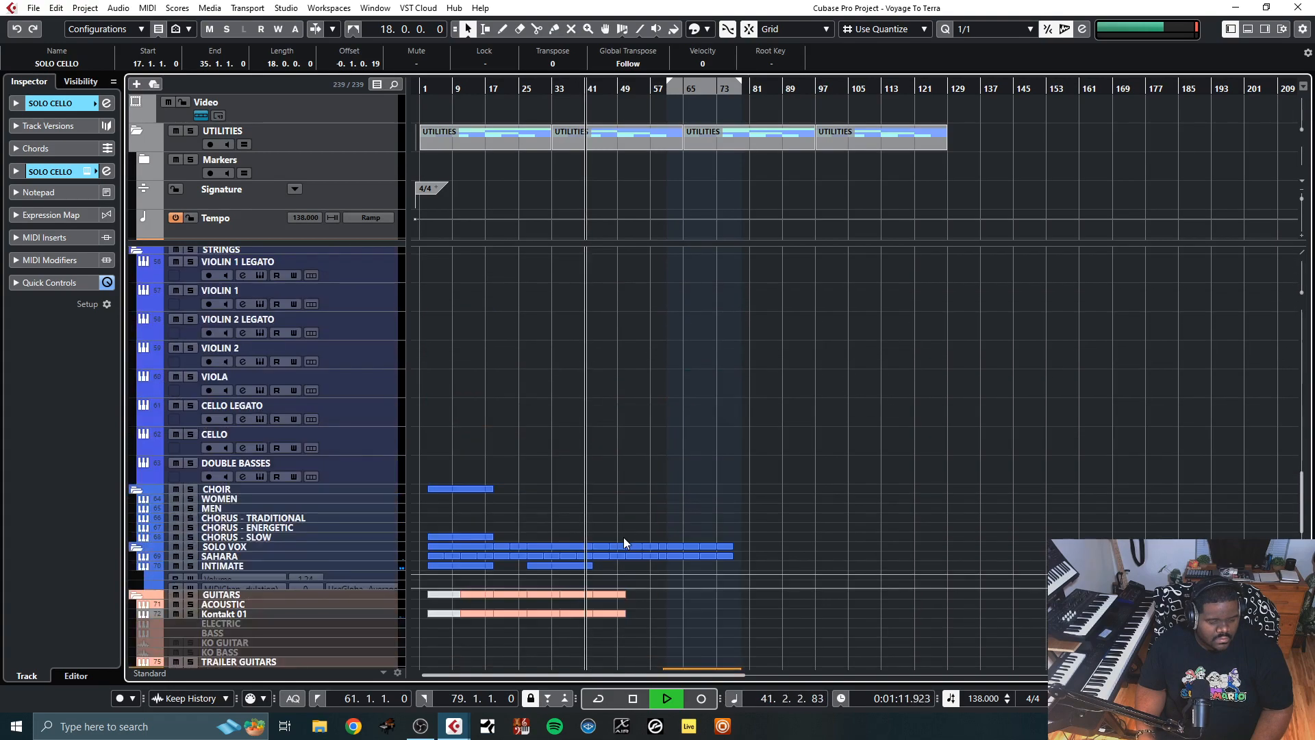
scroll(623, 537, "up", 15)
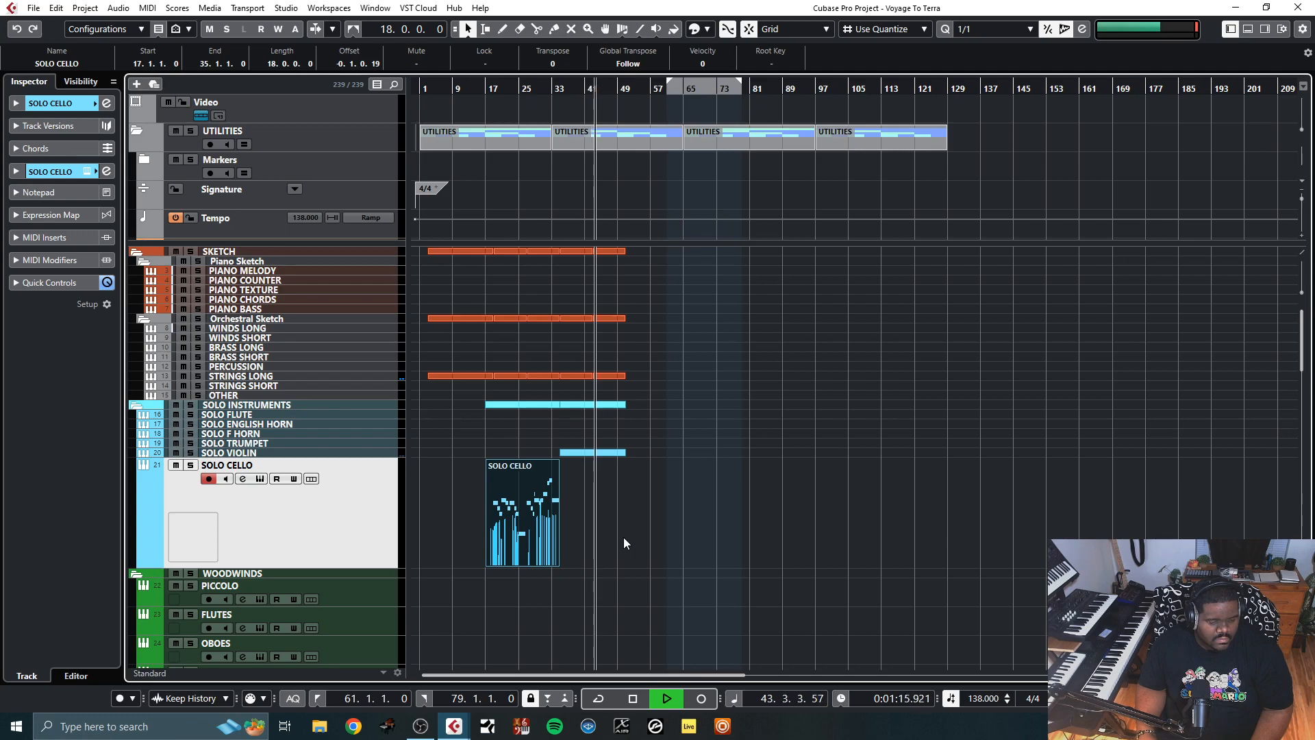
left_click(343, 455)
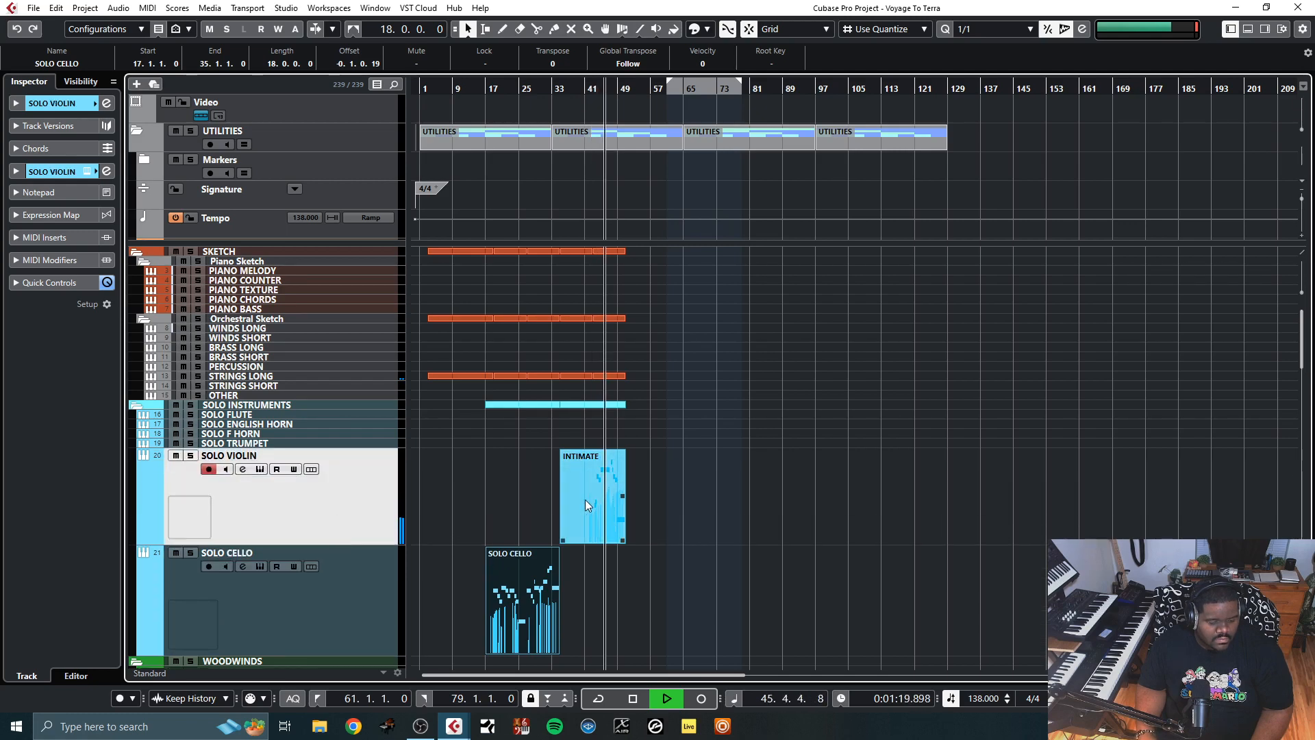
double_click(593, 488)
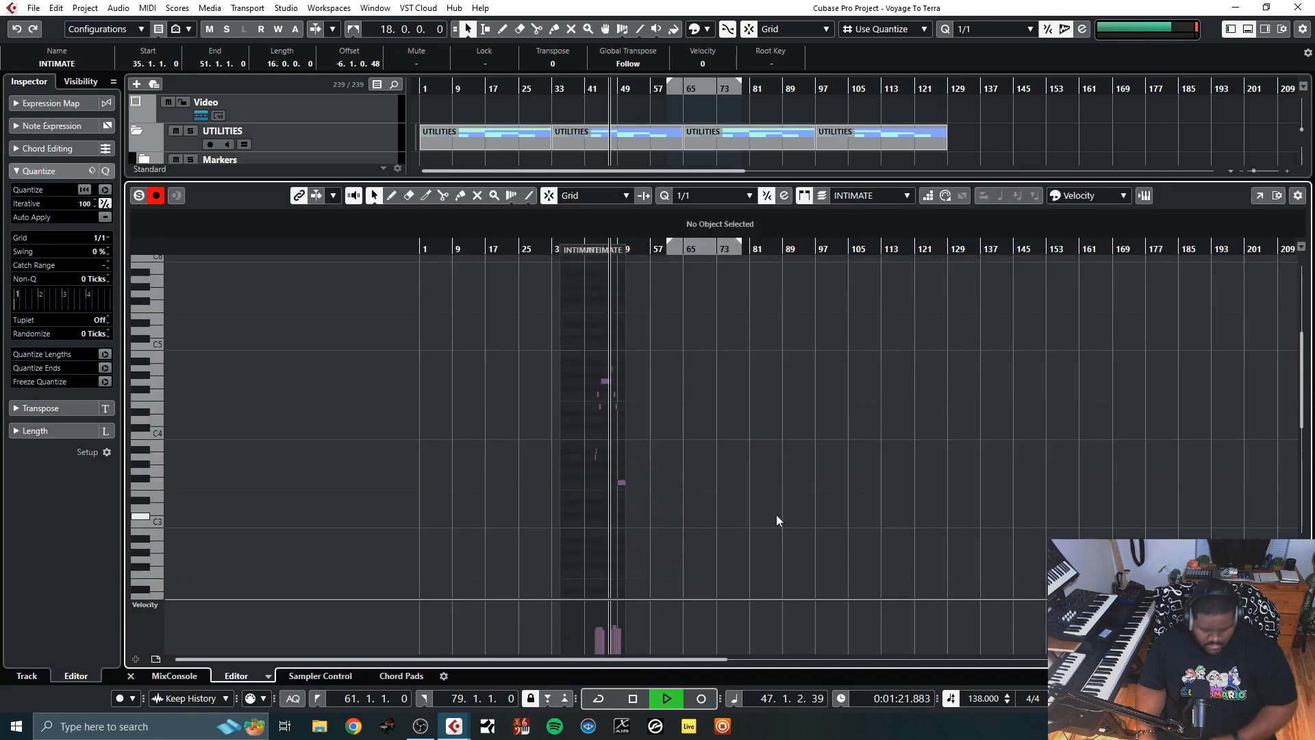
key("h")
key("h")
key("h")
key("h")
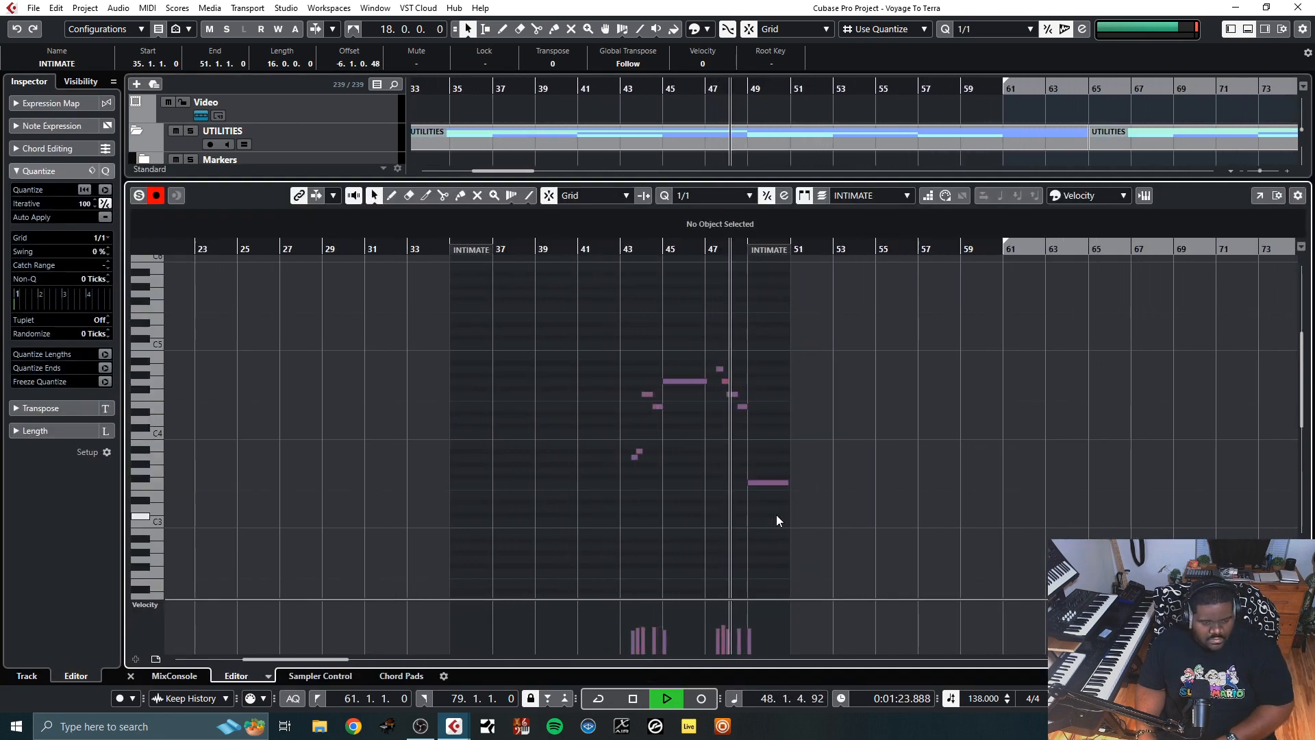
key("h")
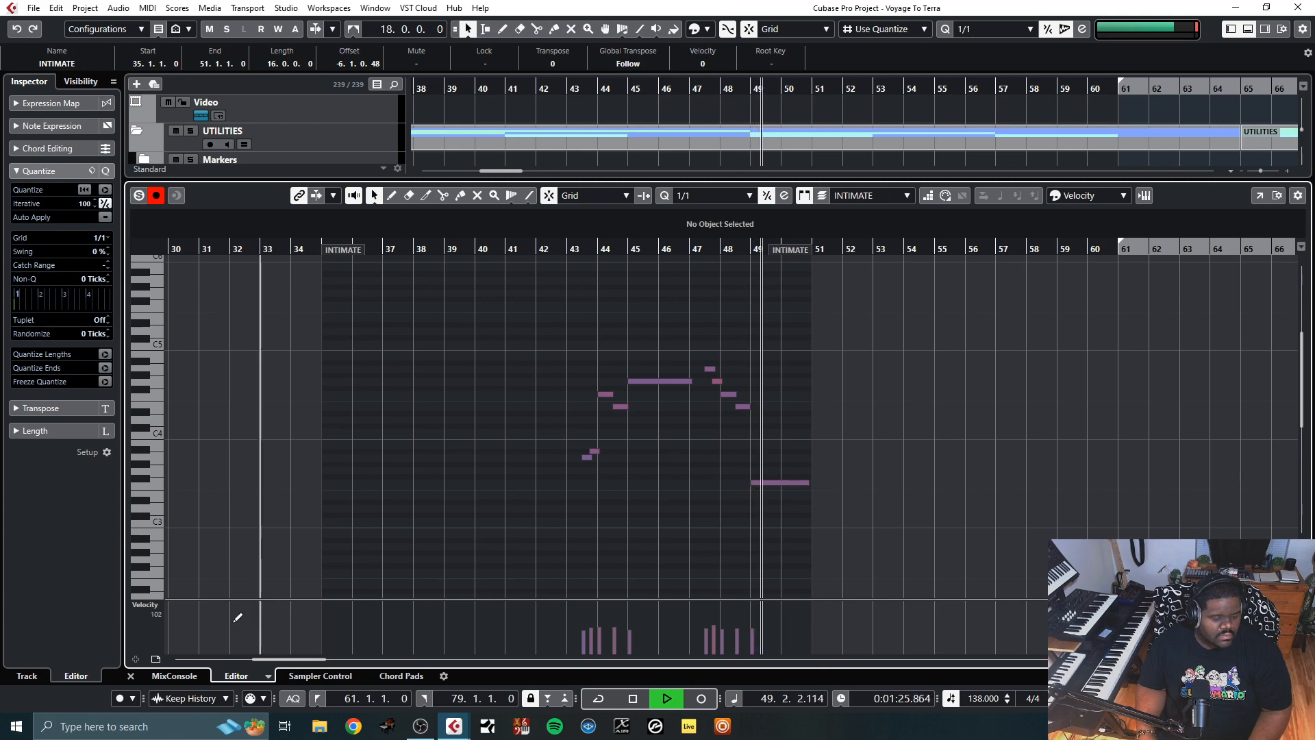
left_click(130, 676)
Follow playback through the keys, percussion, synth and sound design parts past bar 87, and stop it
scroll(891, 488, "down", 3)
scroll(890, 488, "down", 10)
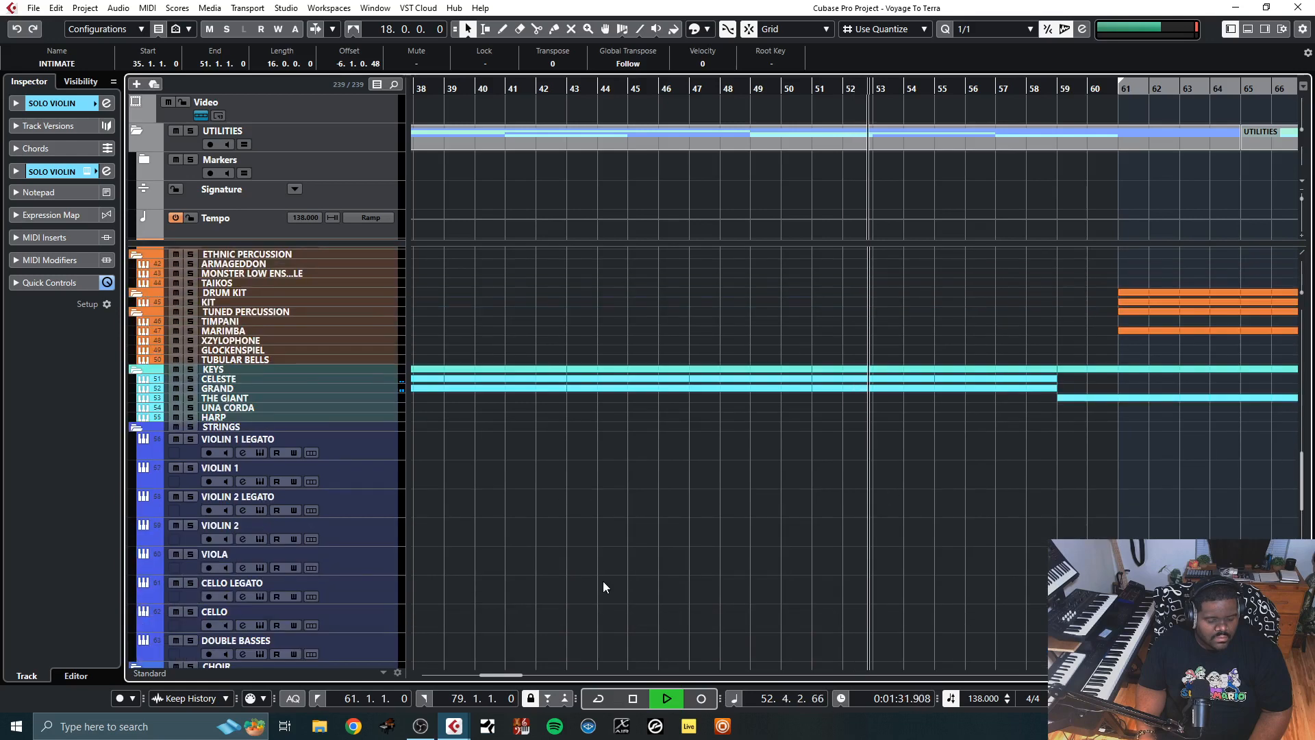
mouse_move(500, 672)
left_mouse_down()
mouse_move(528, 672)
mouse_move(512, 673)
left_mouse_up()
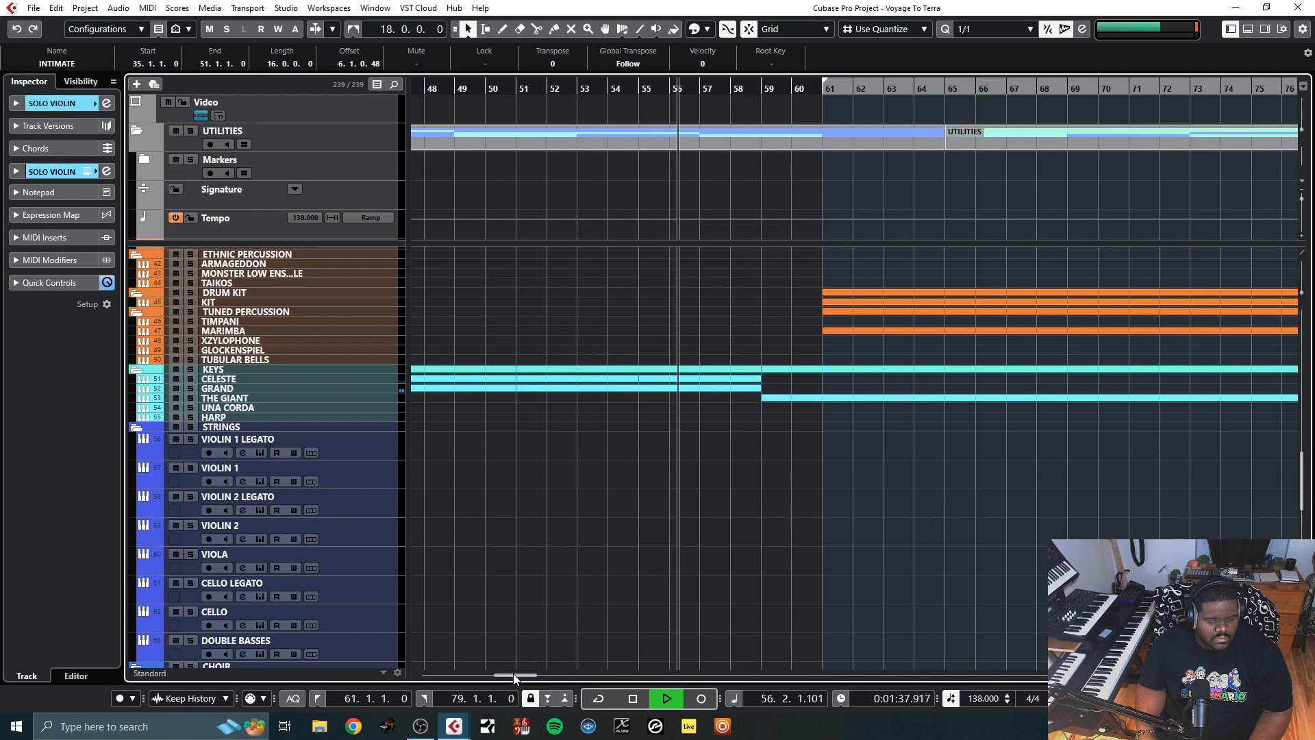
left_click_drag(512, 673, 524, 672)
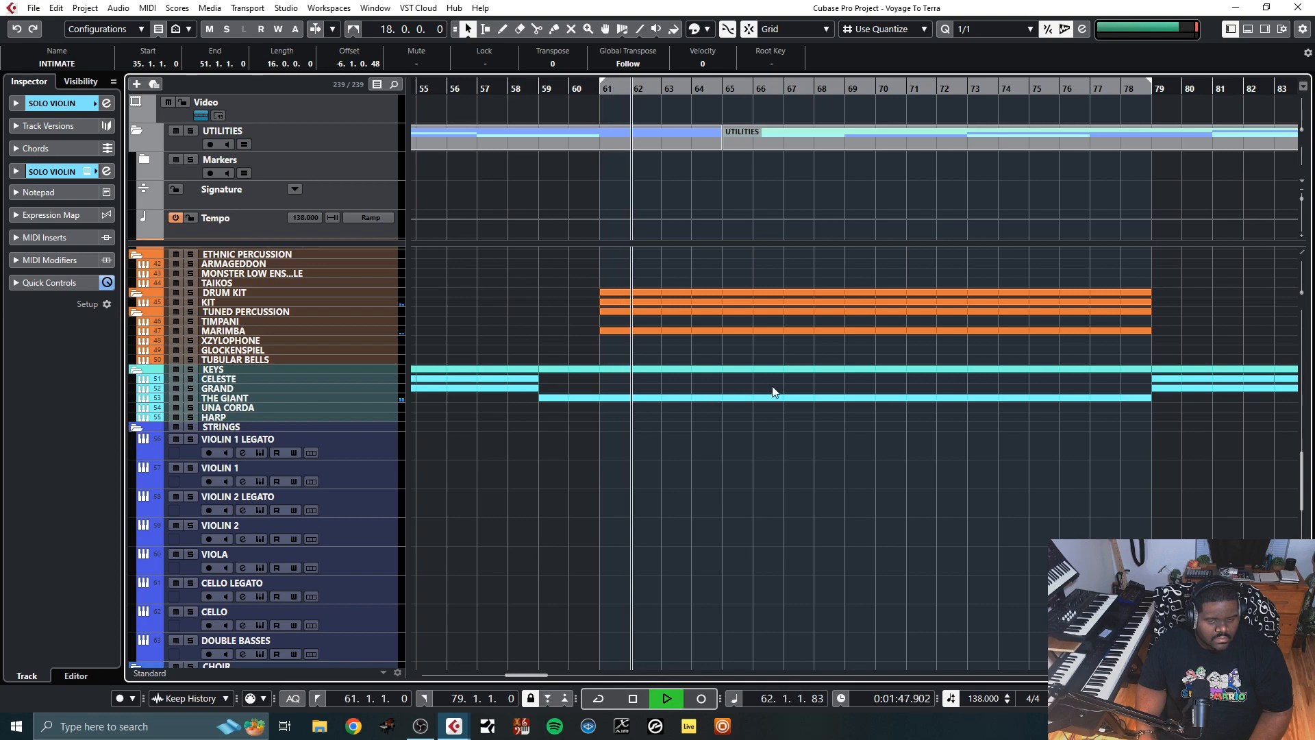
scroll(746, 478, "down", 5)
scroll(746, 479, "down", 7)
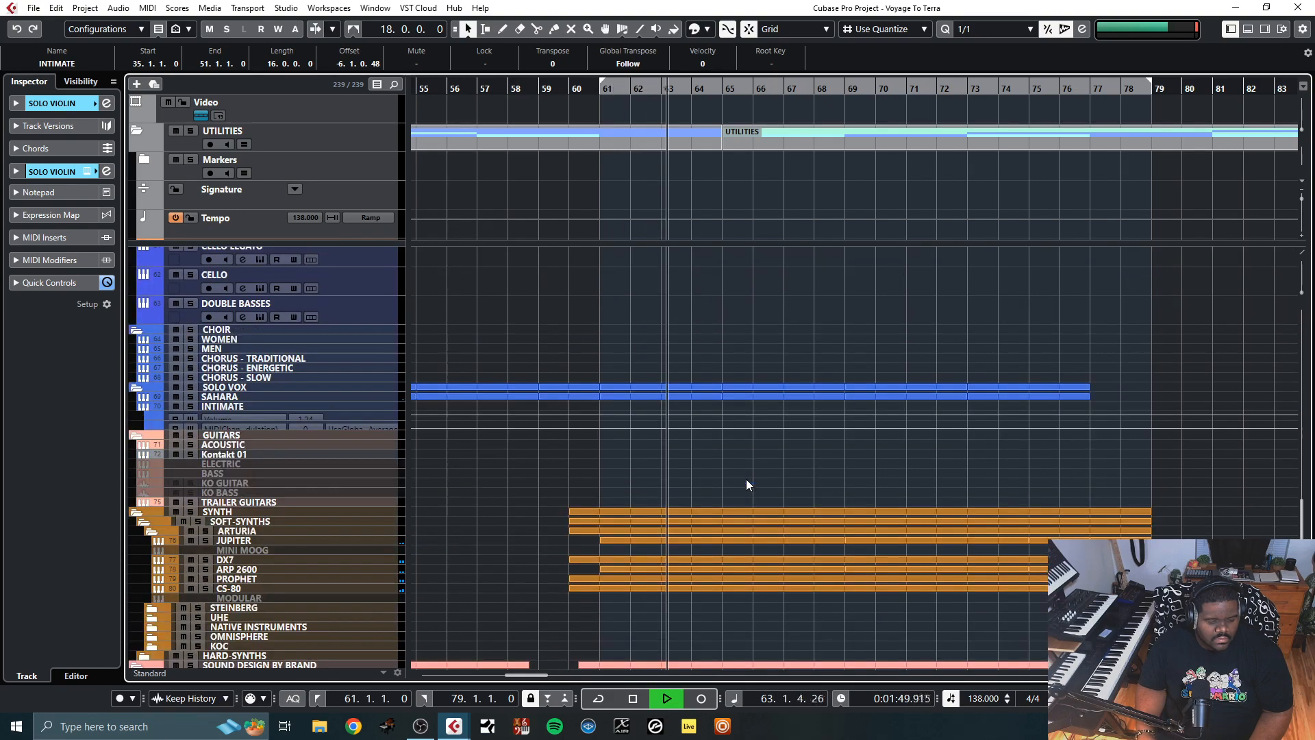
scroll(745, 479, "down", 5)
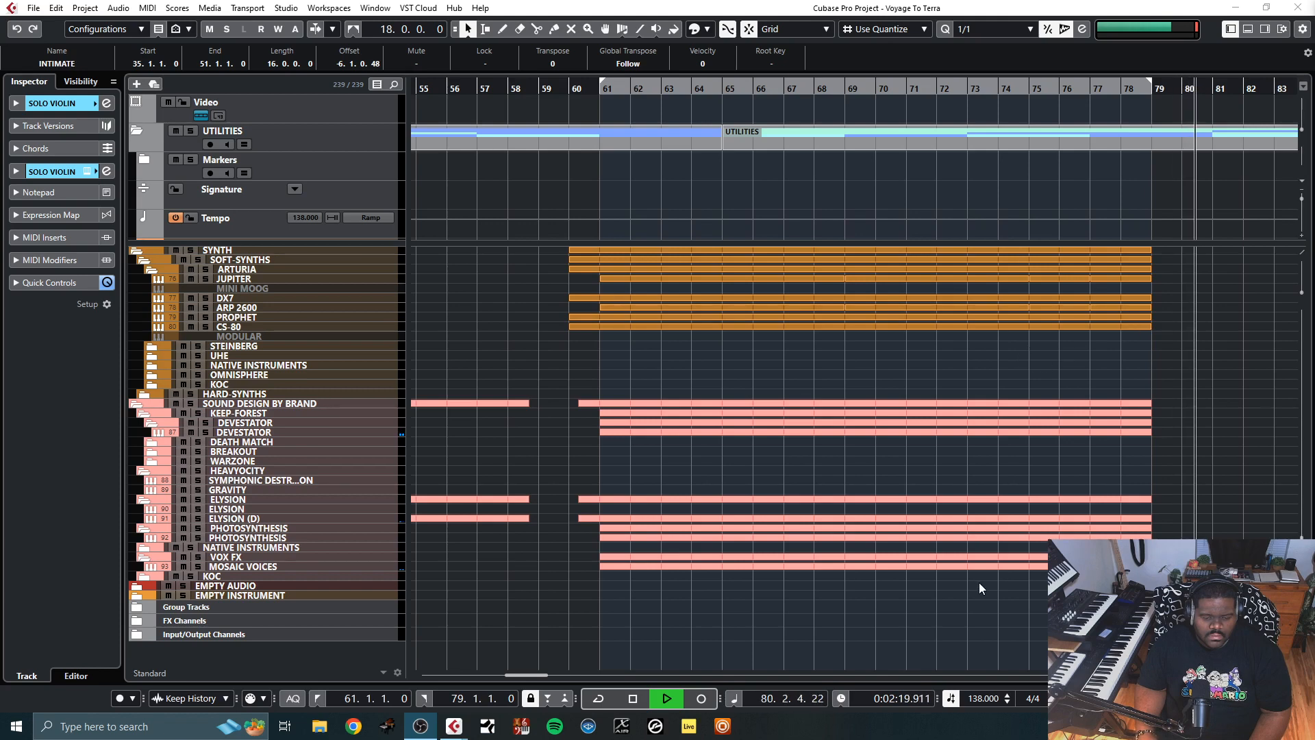
left_click_drag(535, 674, 565, 678)
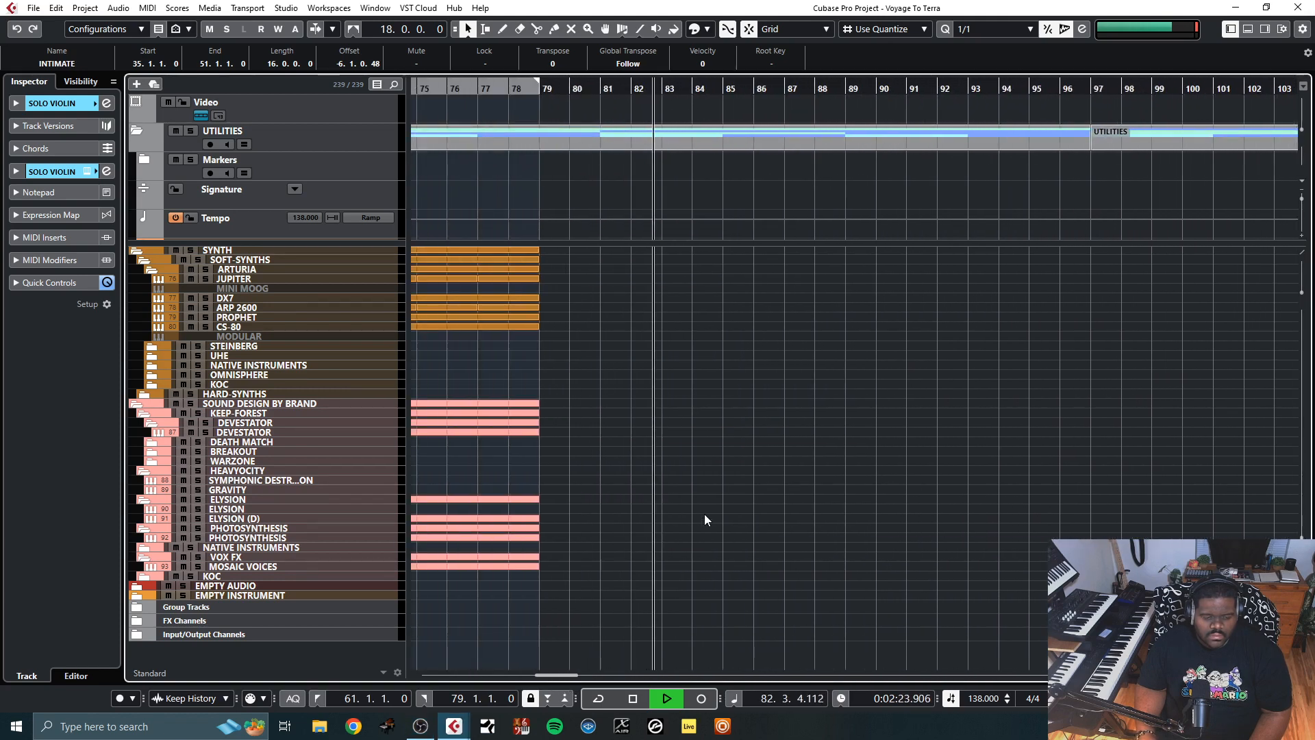
scroll(704, 515, "up", 15)
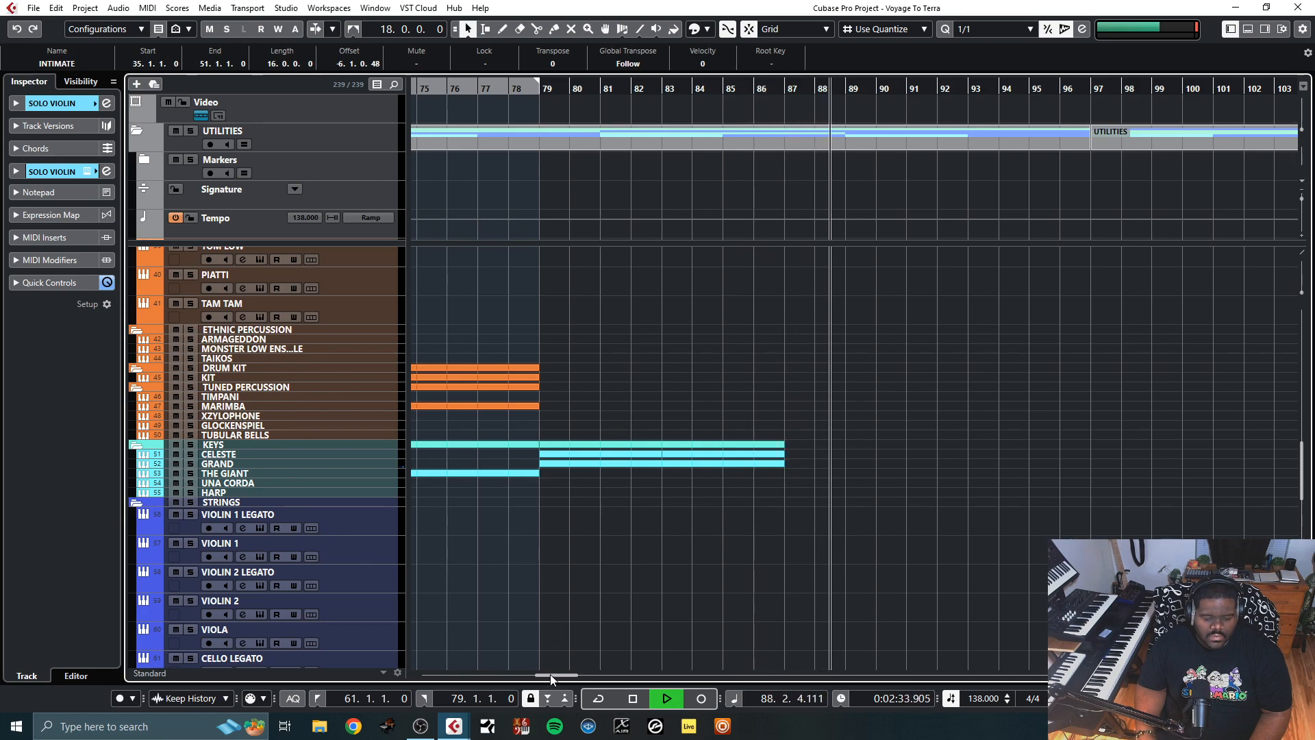
key("space")
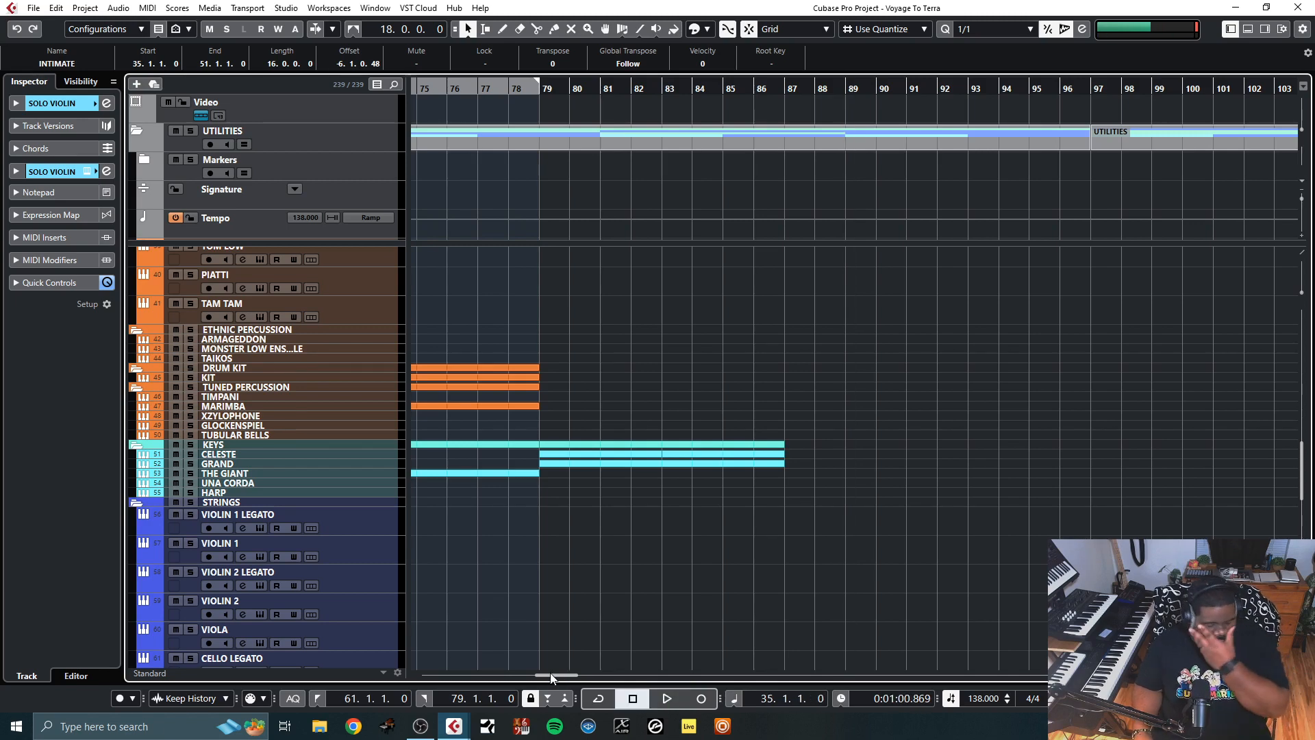
Start playback at bar 61 and solo the ELYSION (D) track in the sound design folder
left_click_drag(552, 678, 524, 682)
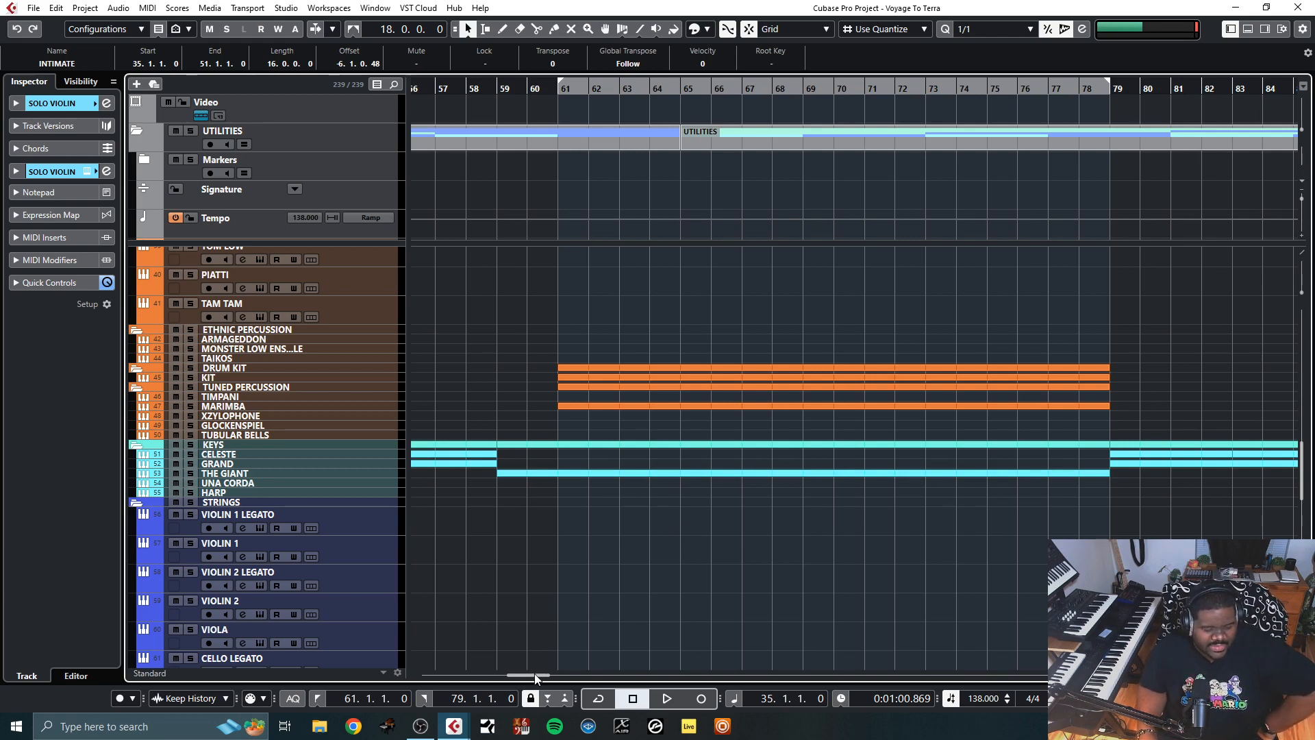
left_click_drag(534, 673, 449, 673)
scroll(641, 512, "down", 15)
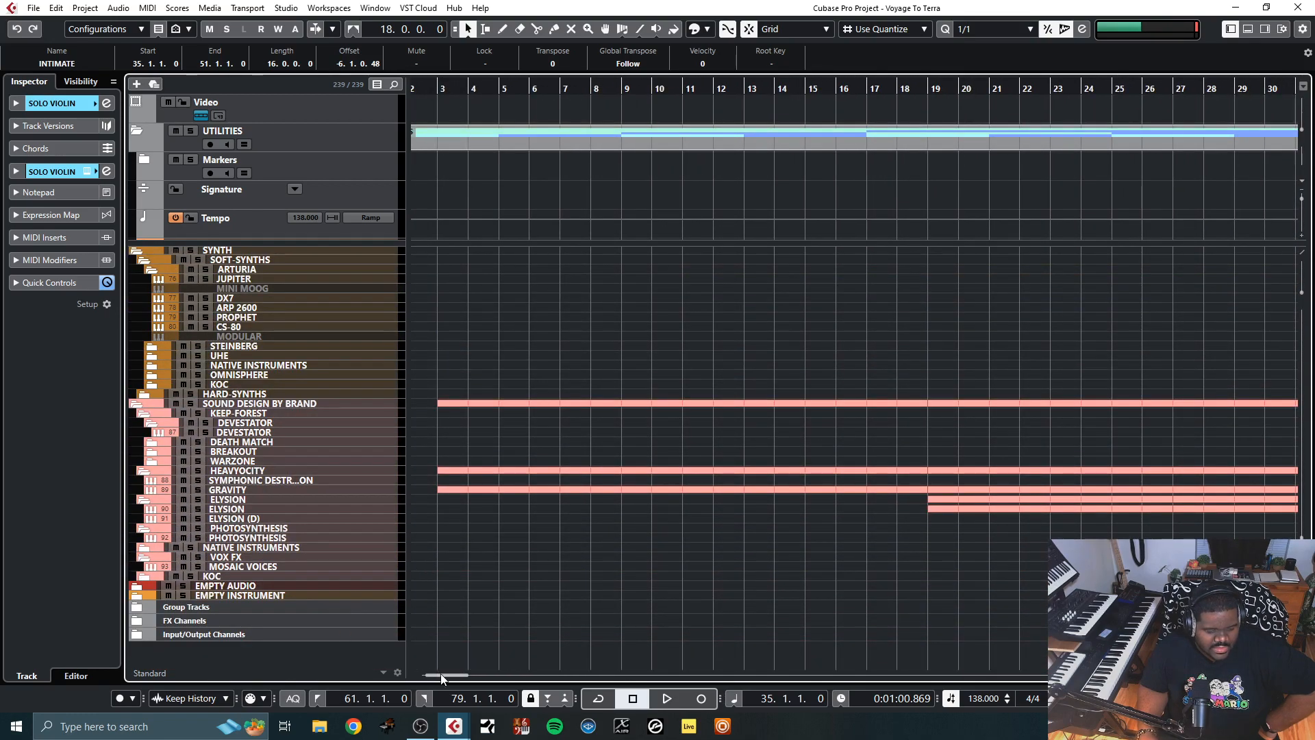
left_click_drag(441, 672, 524, 676)
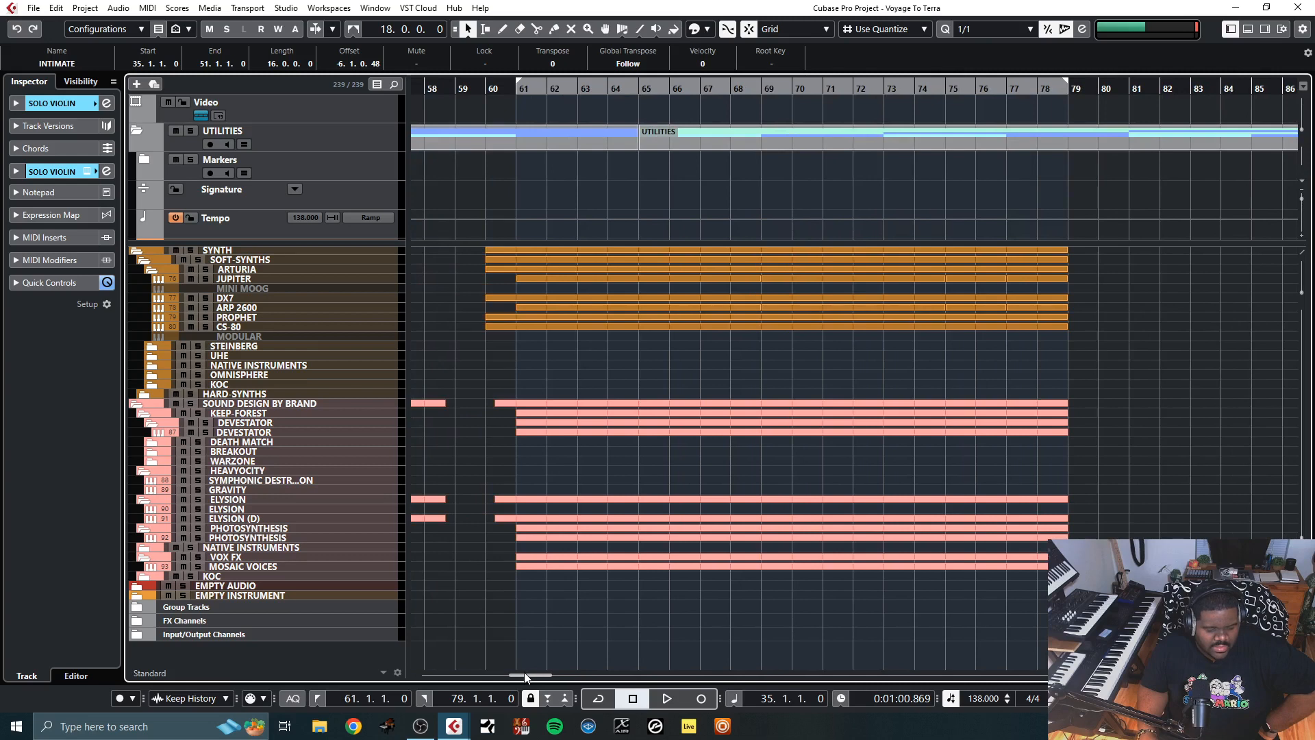
left_click(512, 90)
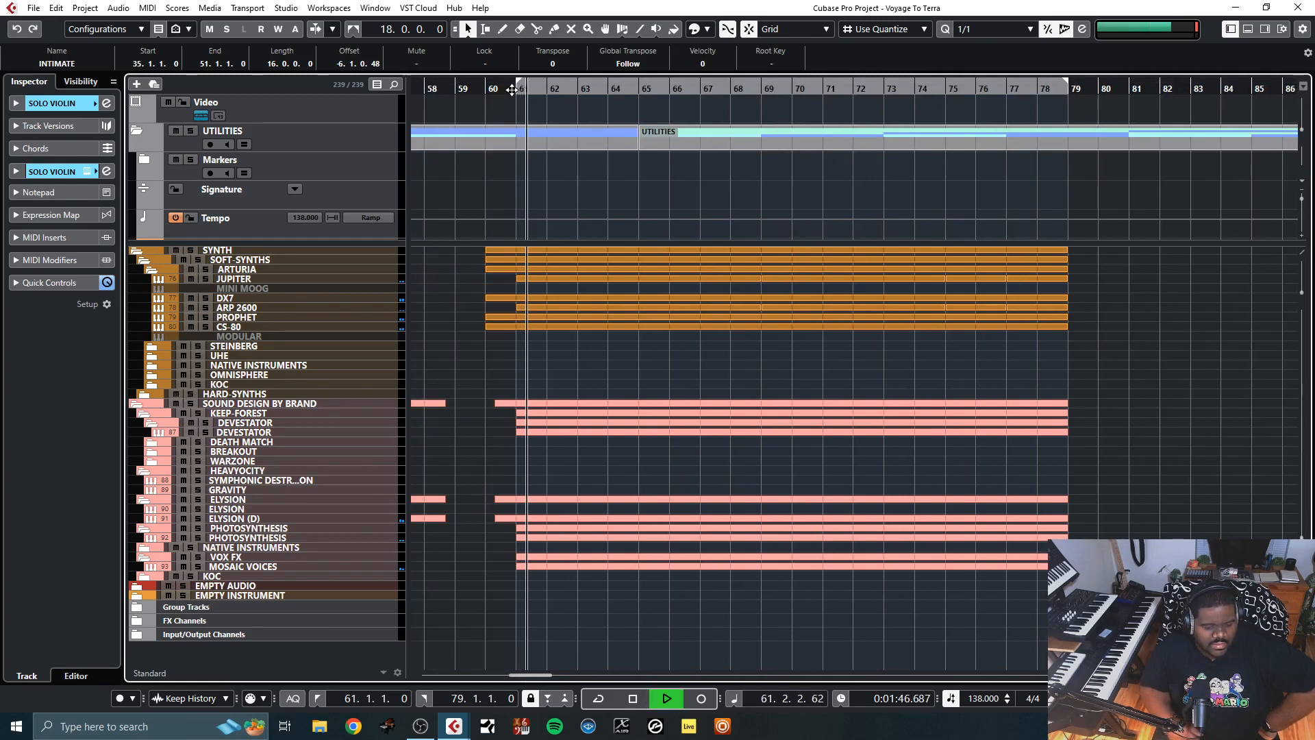
left_click(198, 518)
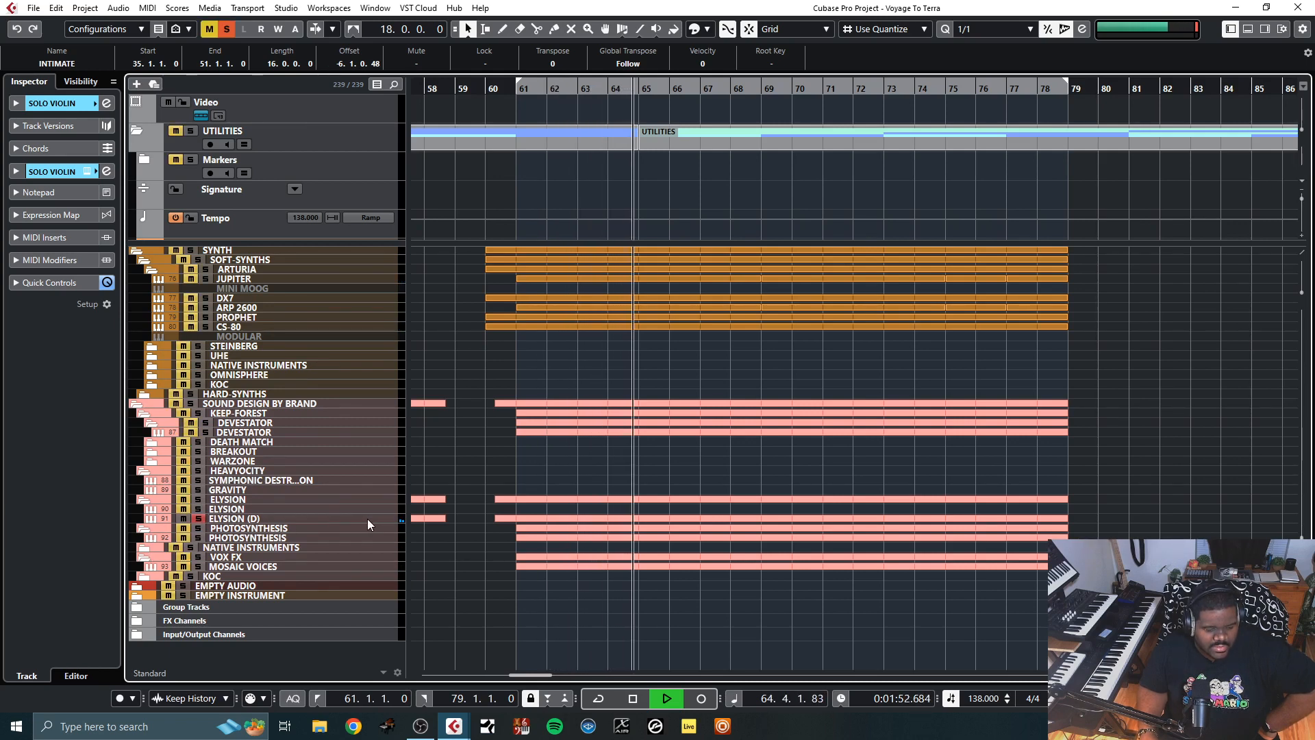
Enlarge the ELYSION (D) track and open its part spanning bars 61 to 79 in the Key Editor
left_click_drag(373, 523, 371, 625)
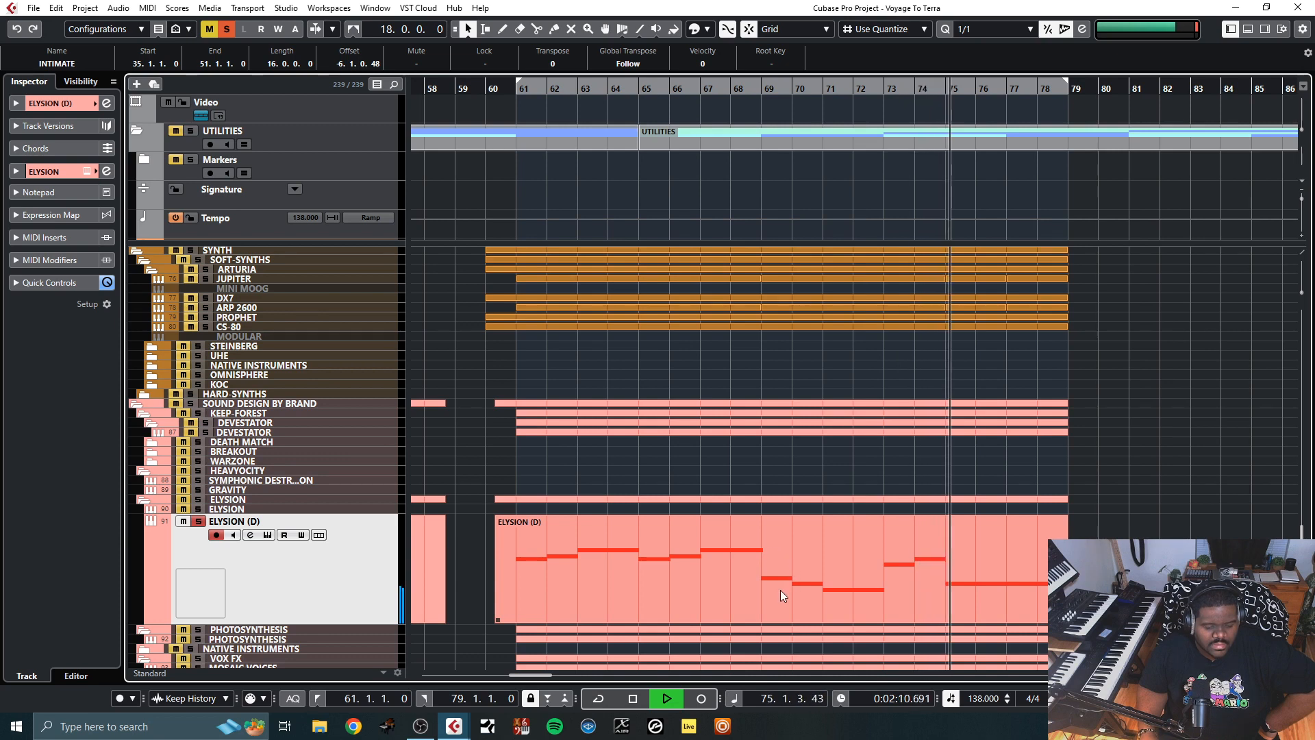
left_click(721, 586)
double_click(721, 586)
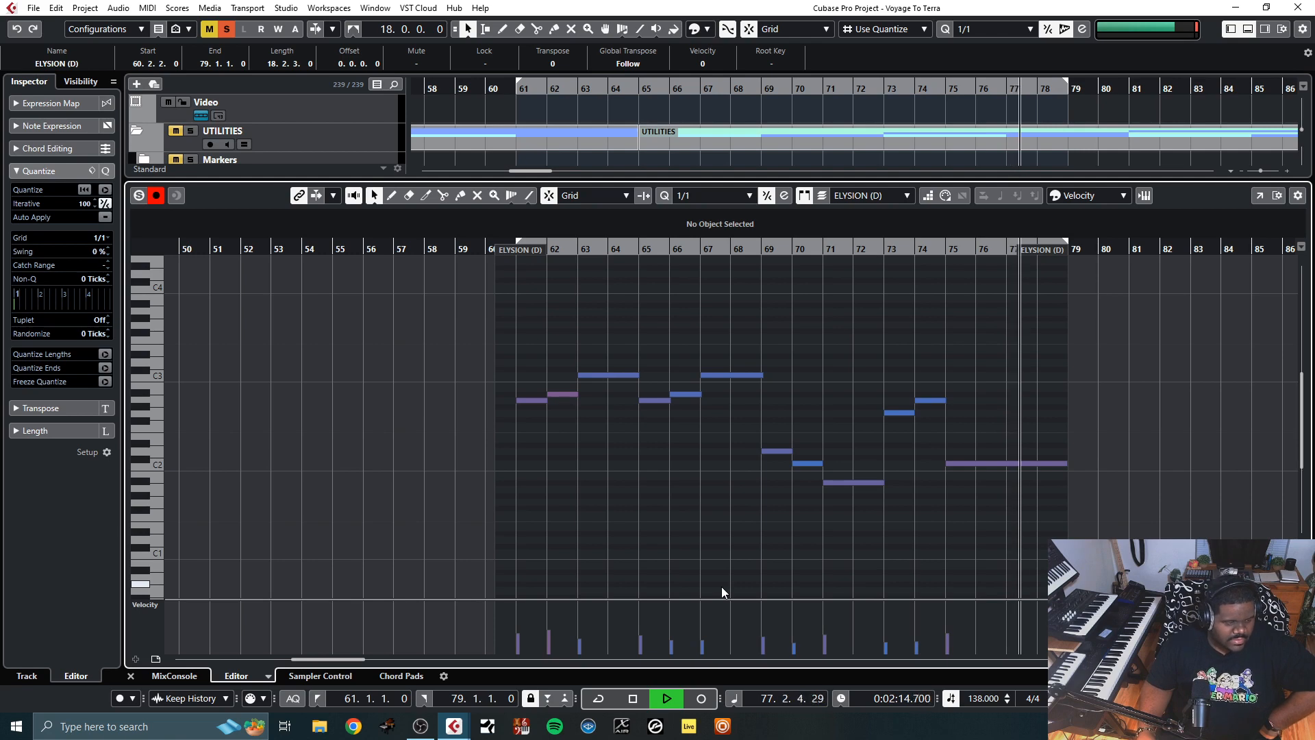
Stop playback, transpose all notes of the ELYSION (D) part up one octave, and close the Key Editor
key("space")
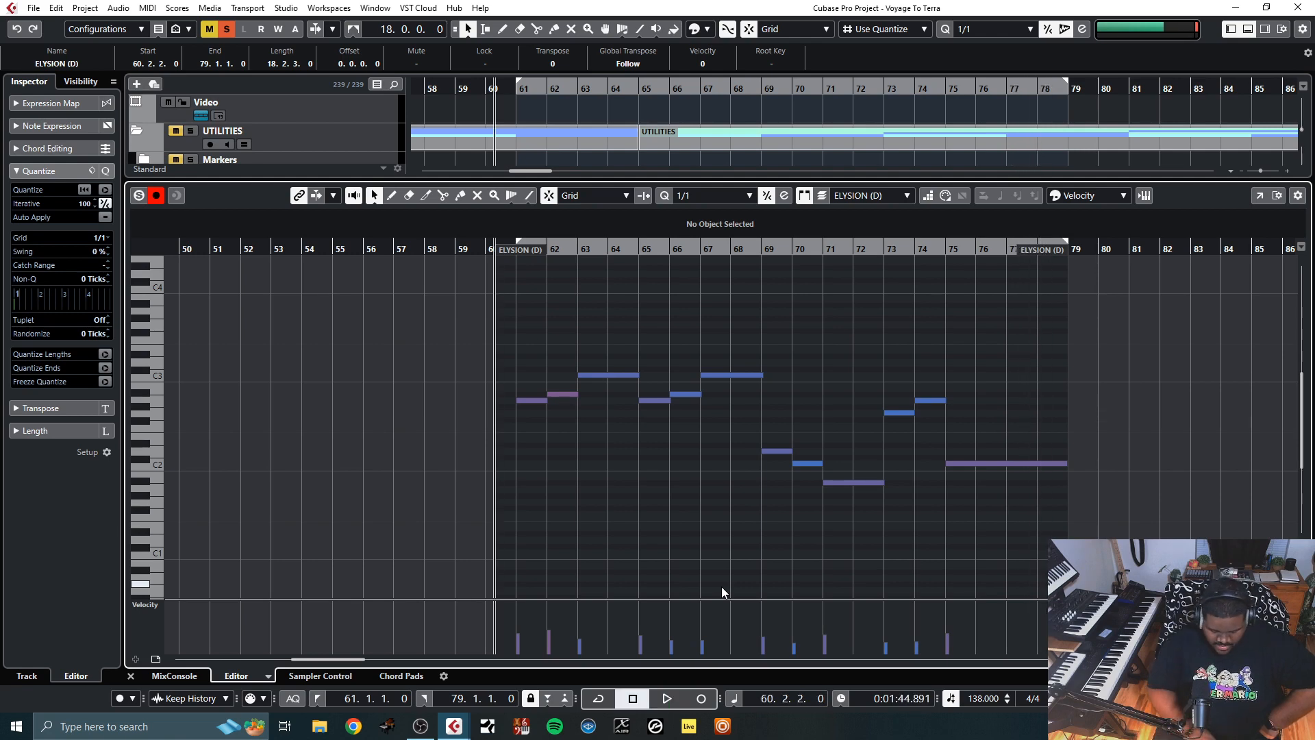
key("ctrl+a")
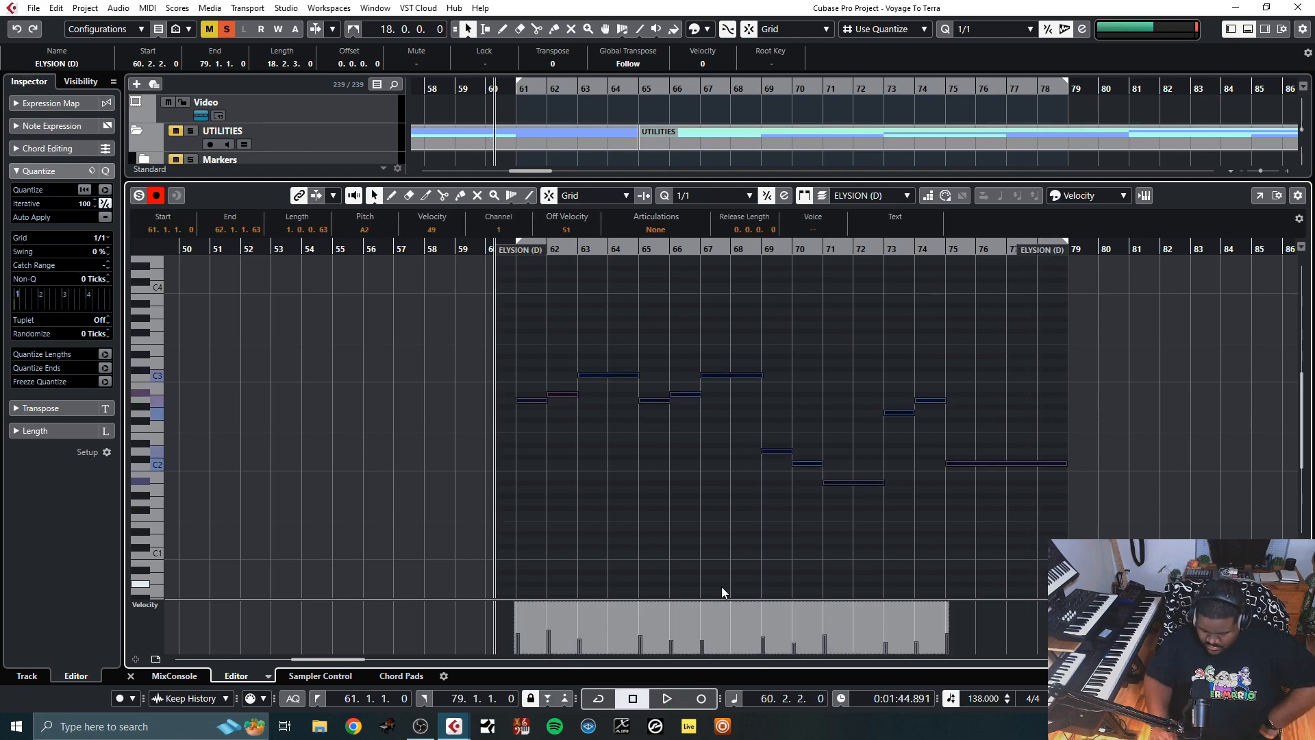
key("shift+Up")
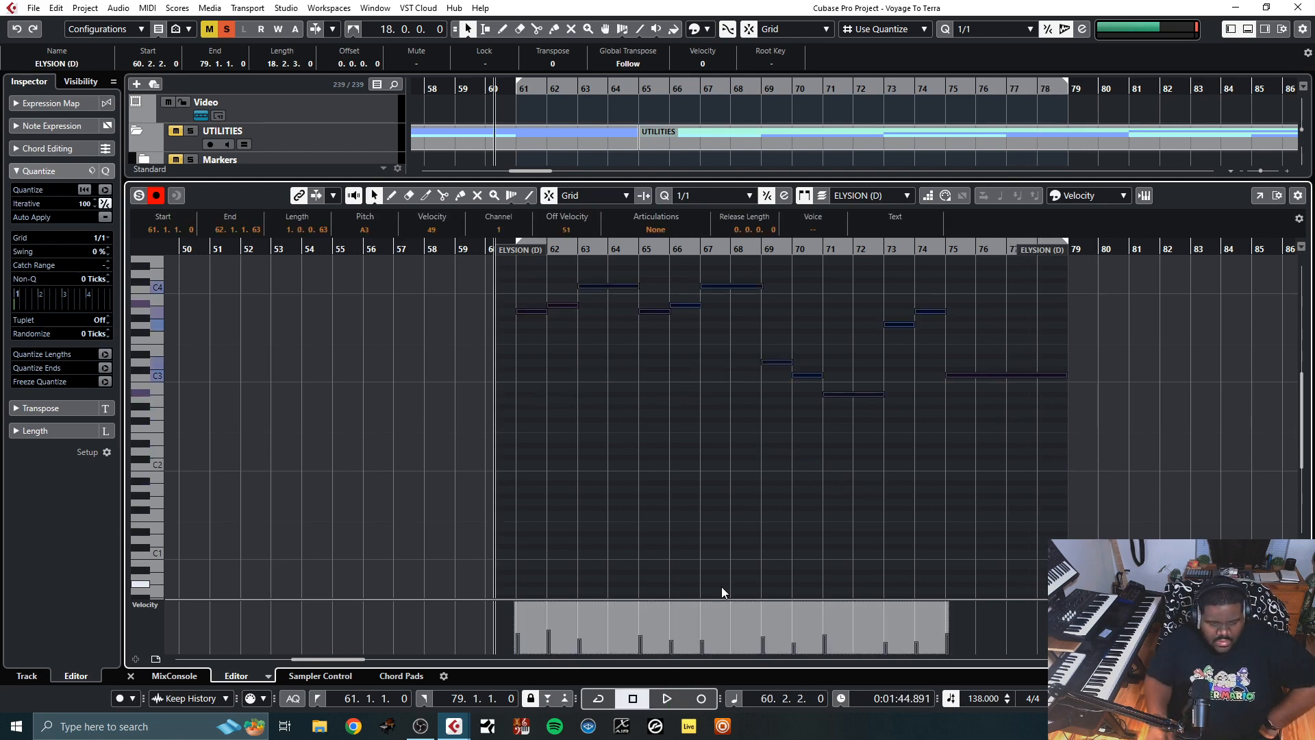
left_click(130, 676)
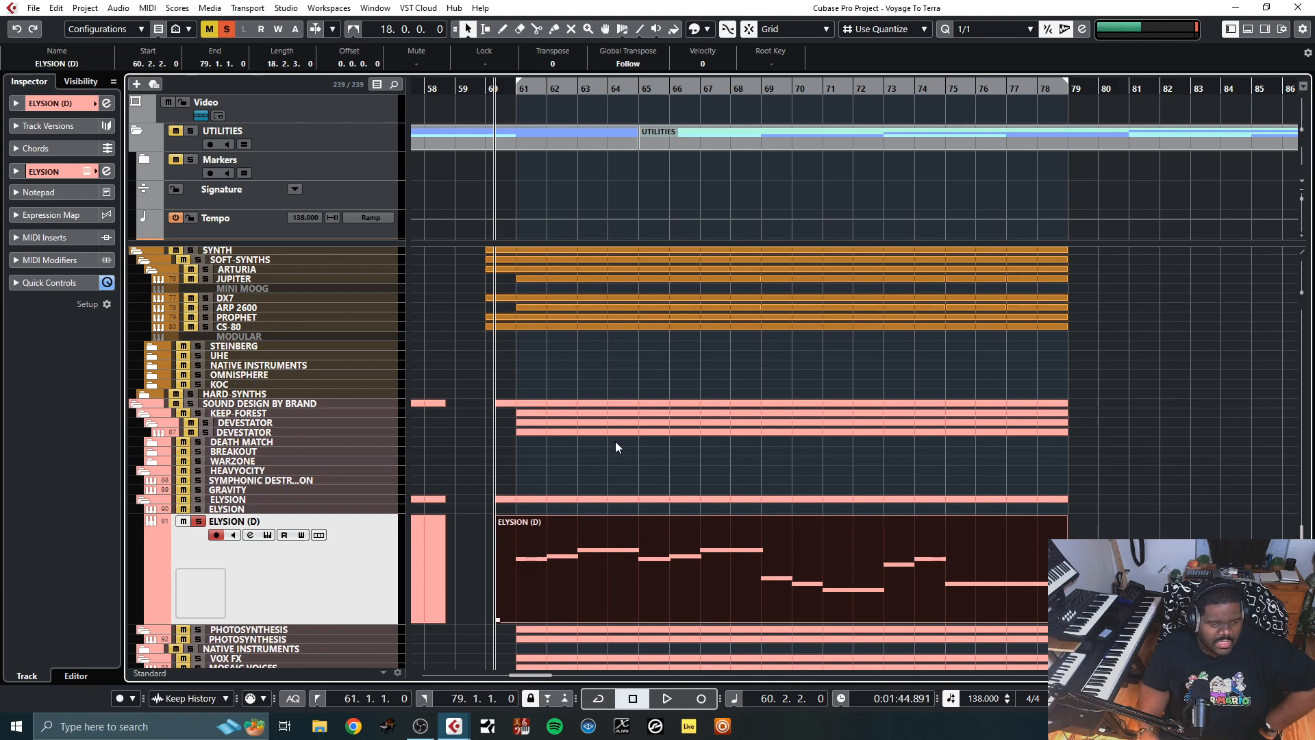
Play the soloed ELYSION (D) track from bar 61 and reopen its part in the Key Editor
left_click(516, 91)
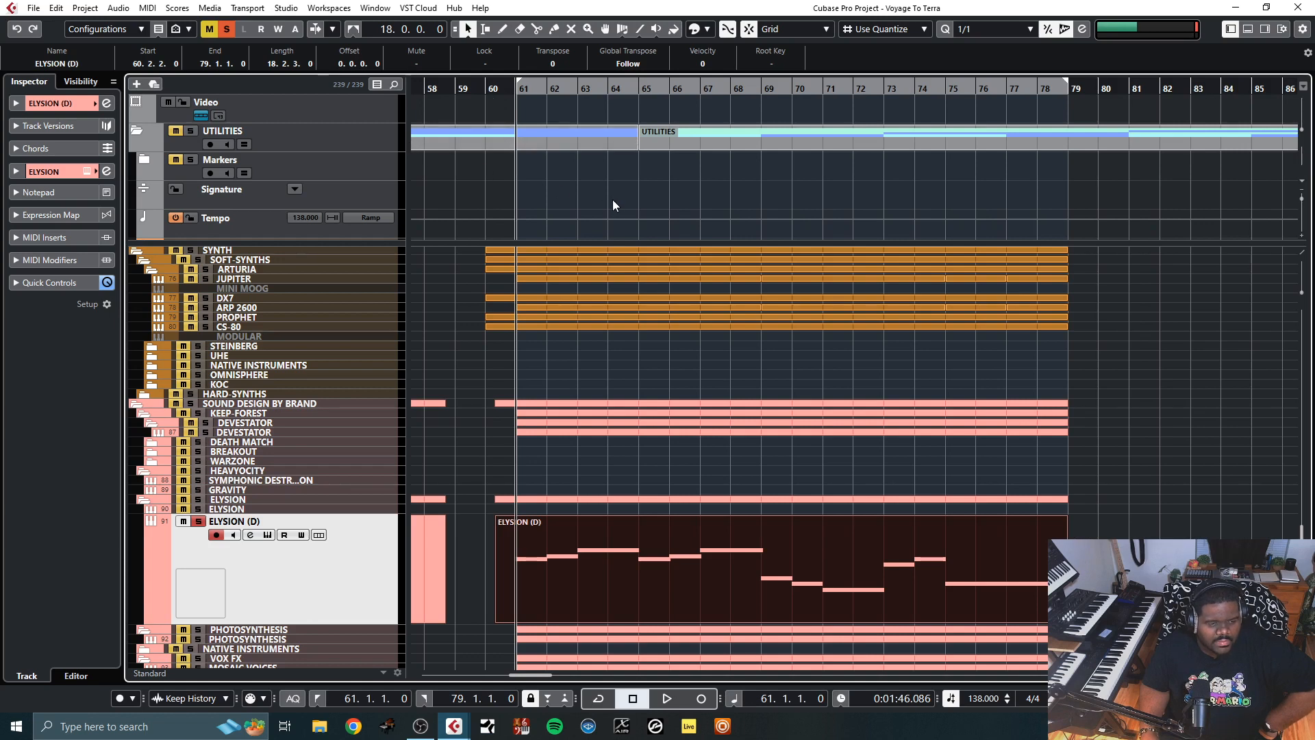
key("space")
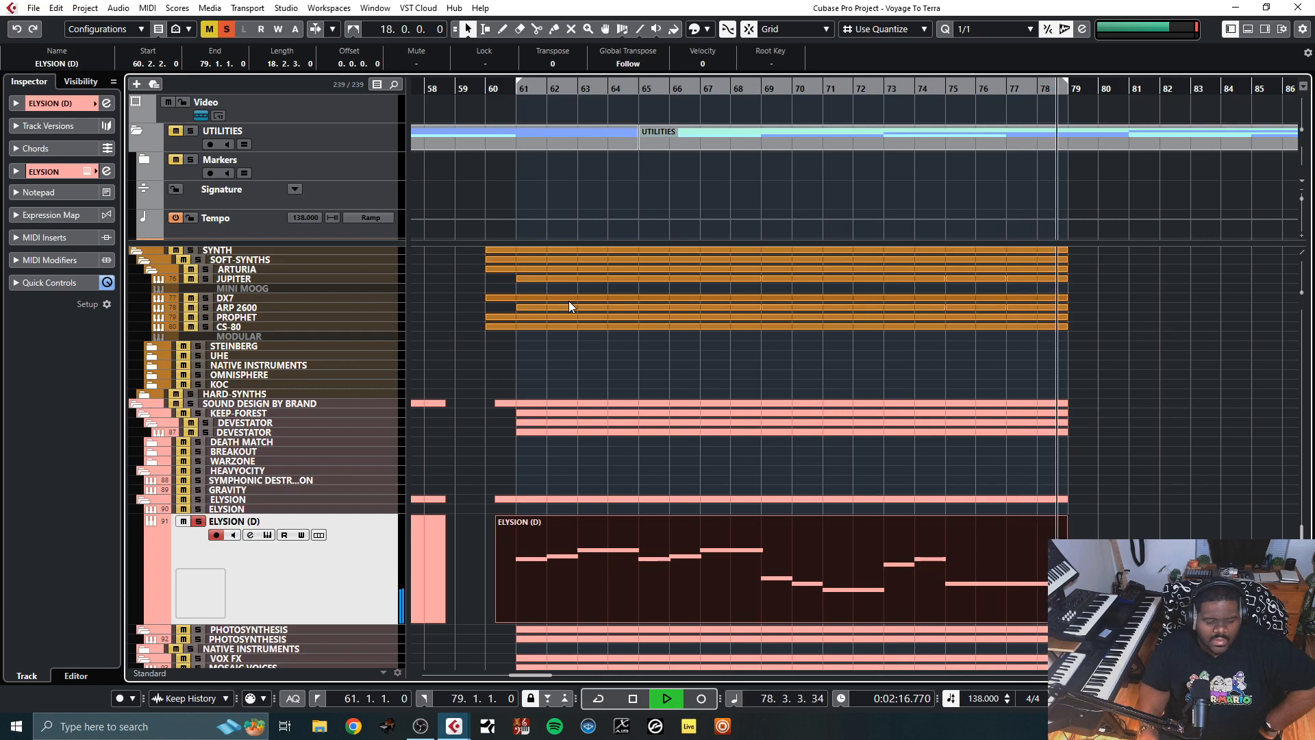
double_click(722, 568)
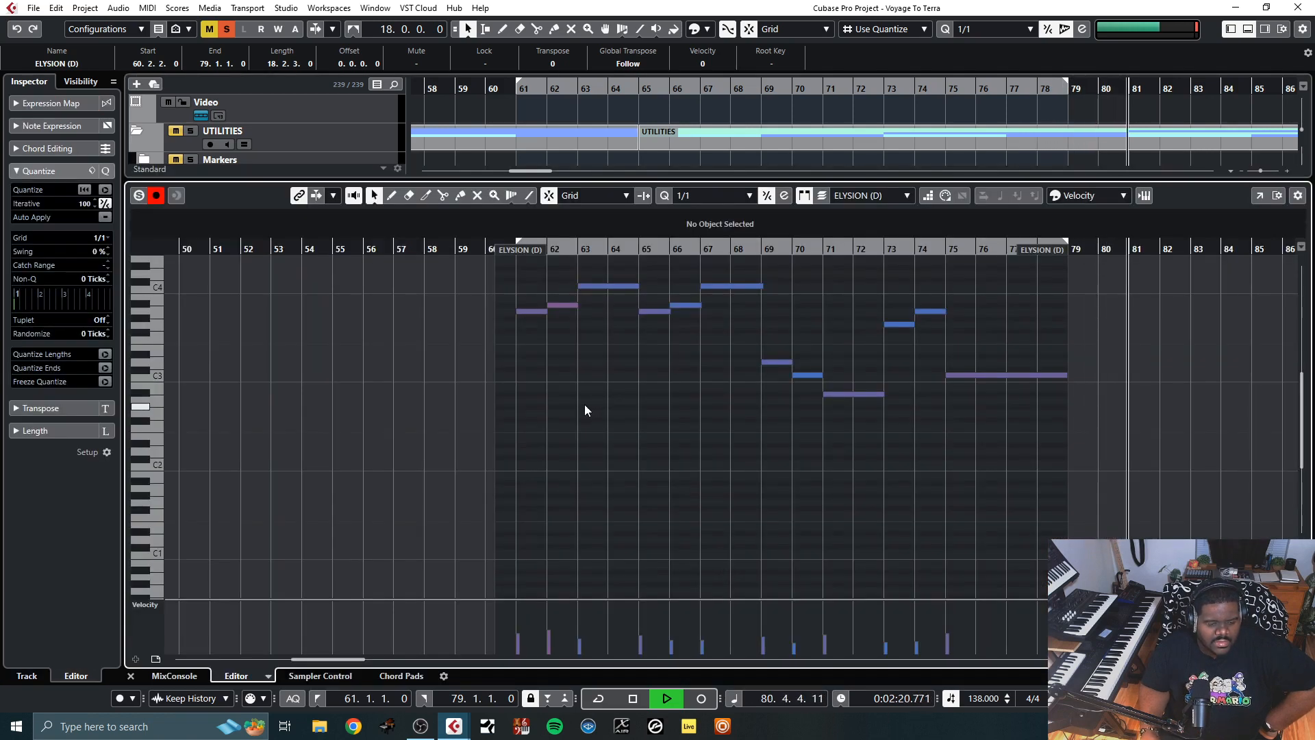
scroll(585, 410, "up", 2)
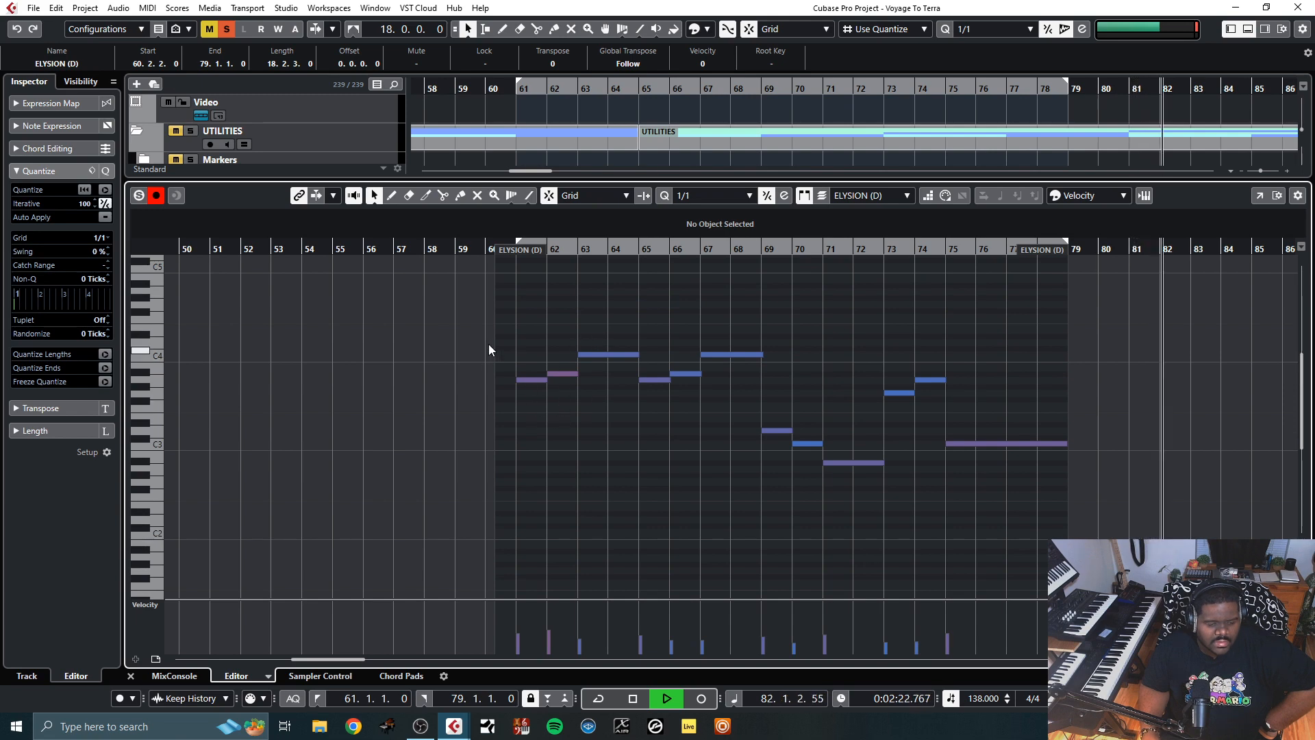
Stop playback and trim the ends of all ELYSION (D) notes together, making the first note exactly one bar long
key("ctrl+a")
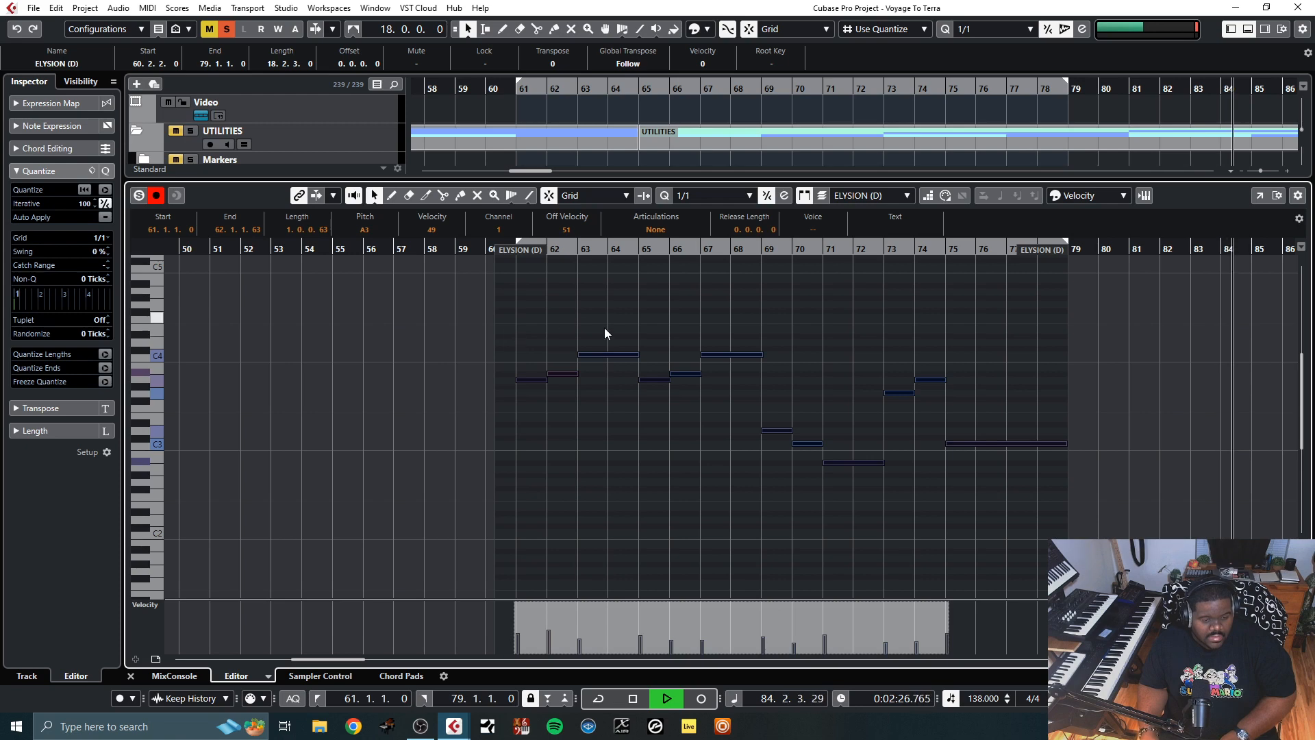
key("space")
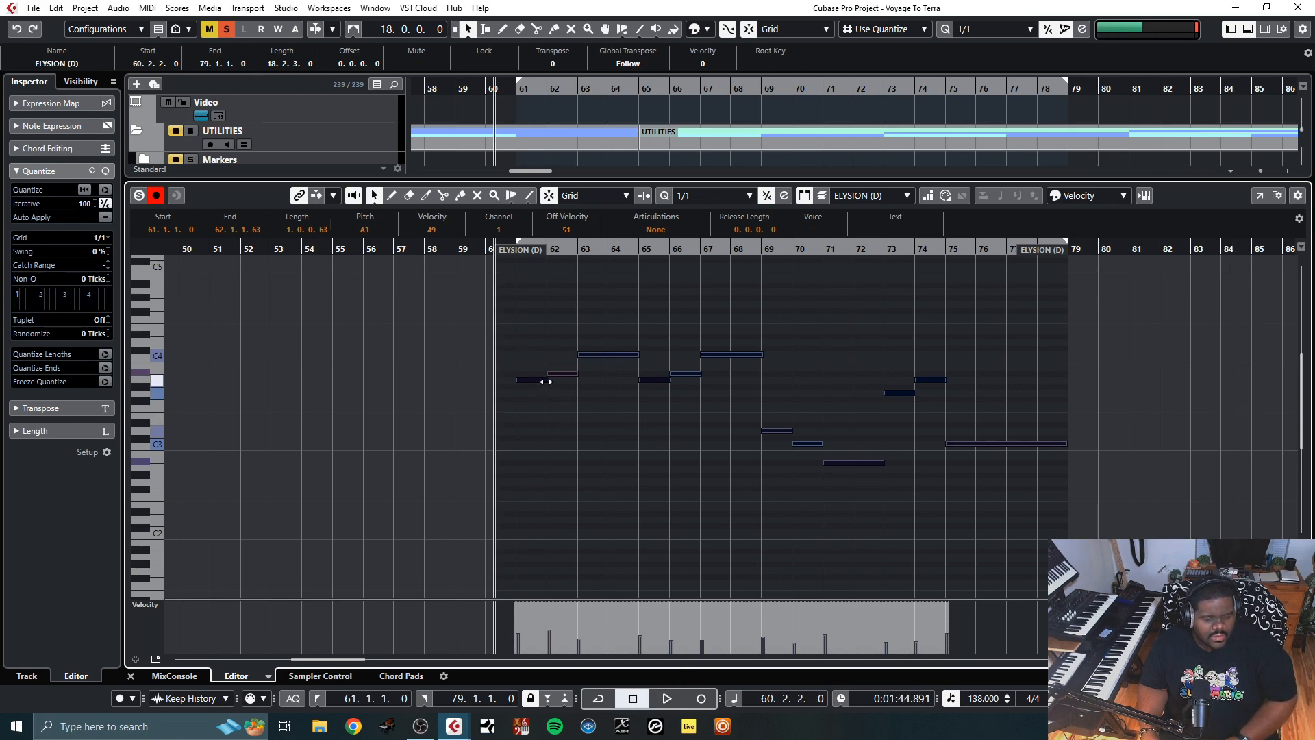
left_click_drag(545, 381, 544, 383)
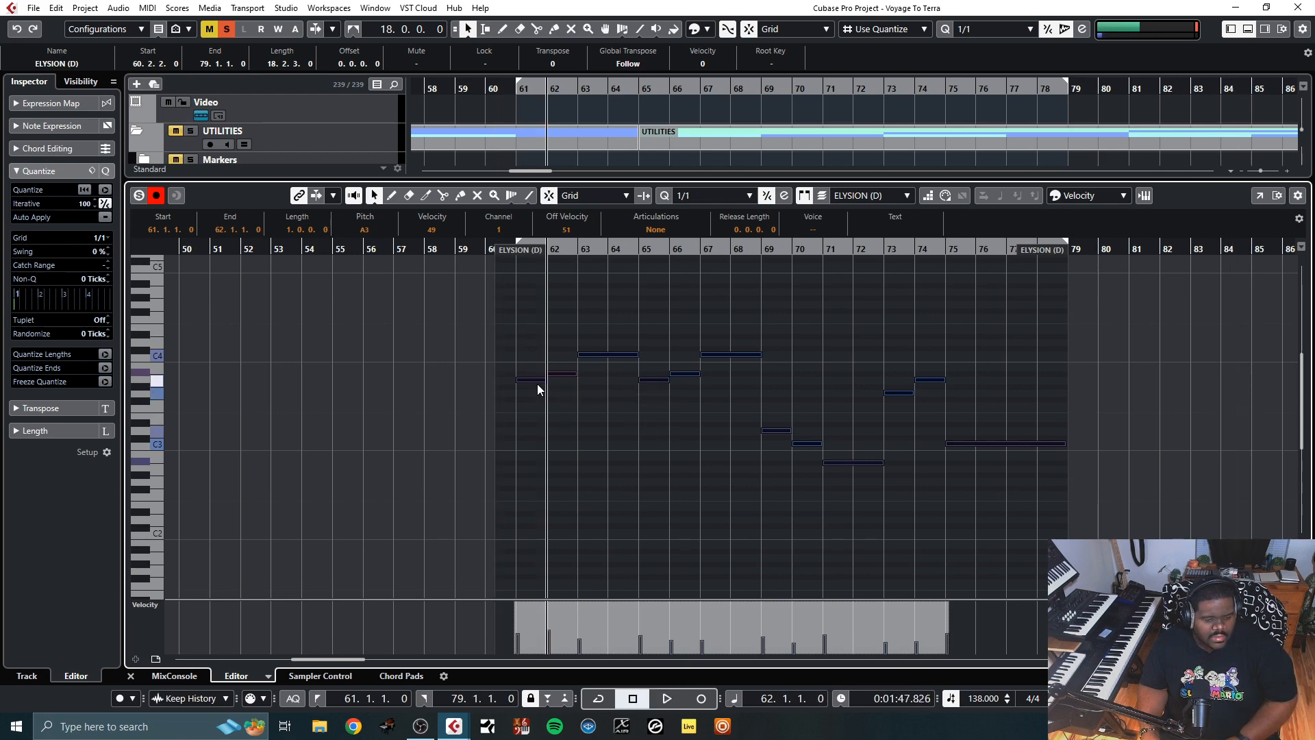
Play back the ELYSION (D) notes, stop, and inspect the individual notes at bars 66 and 65
key("space")
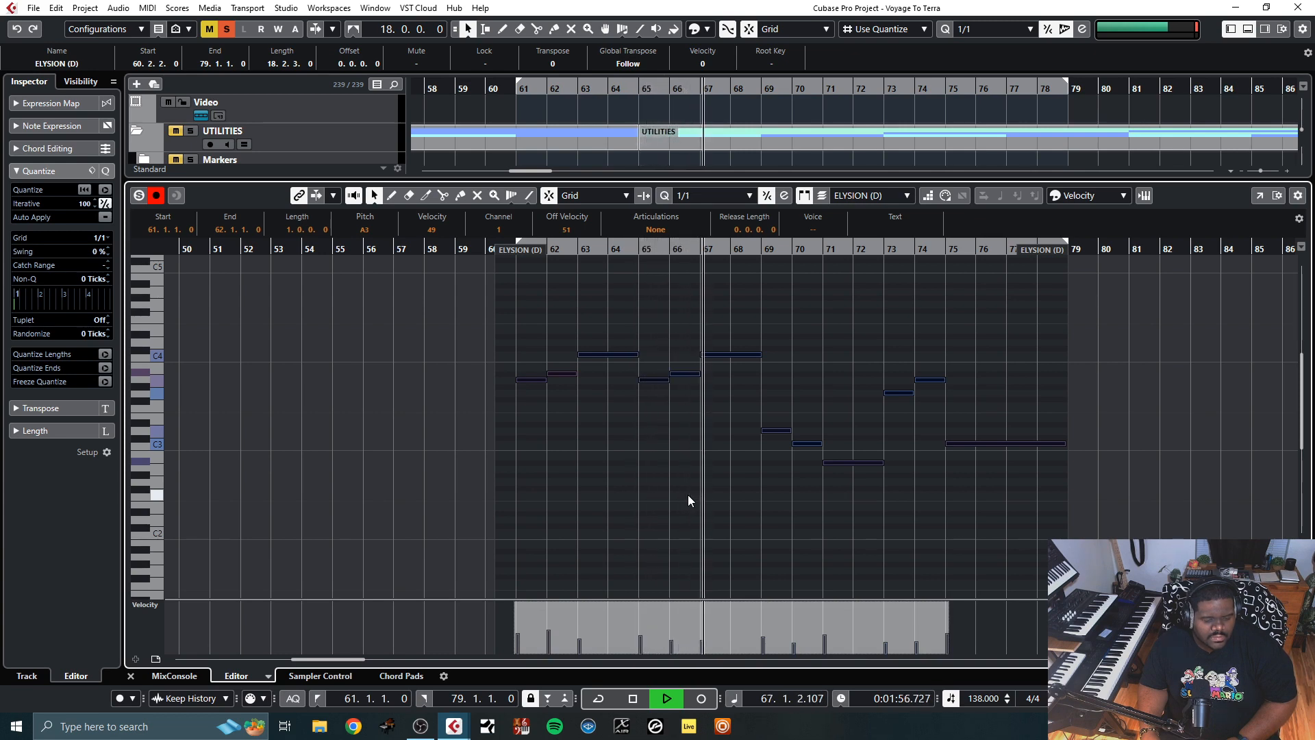
key("space")
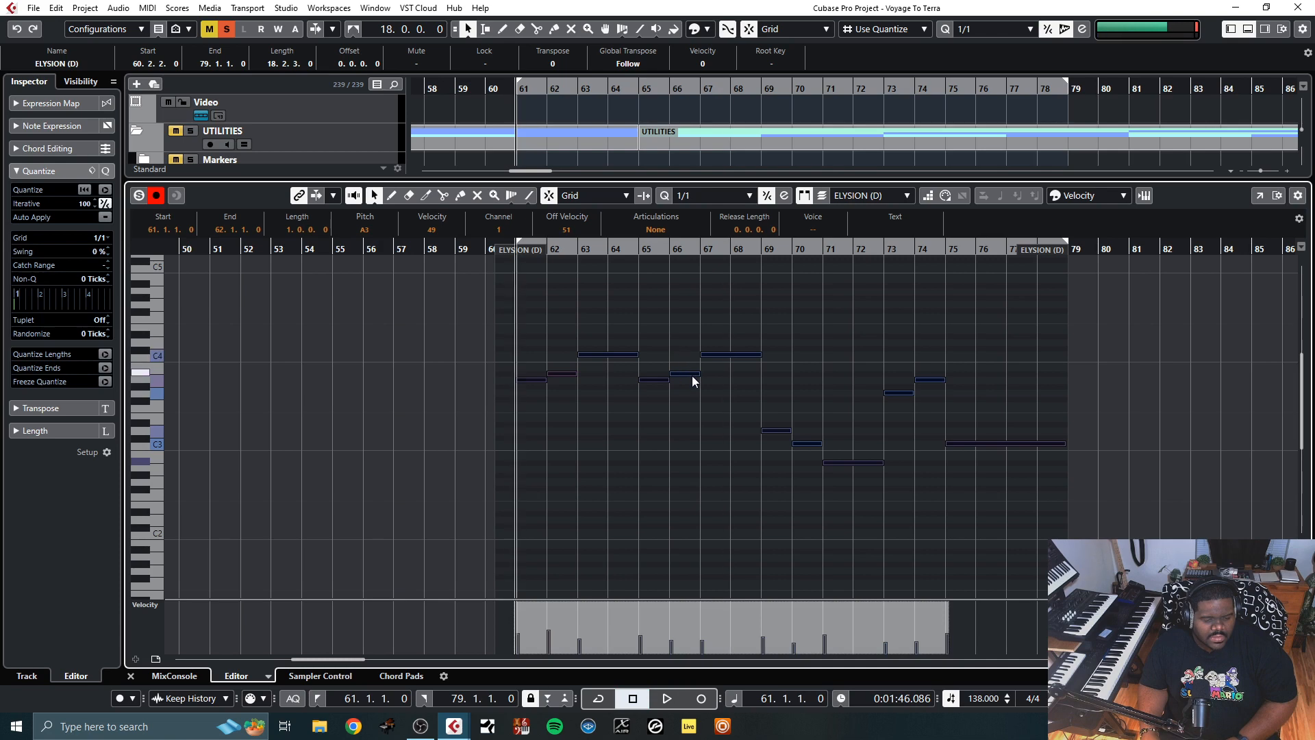
left_click(685, 374)
left_click(665, 380)
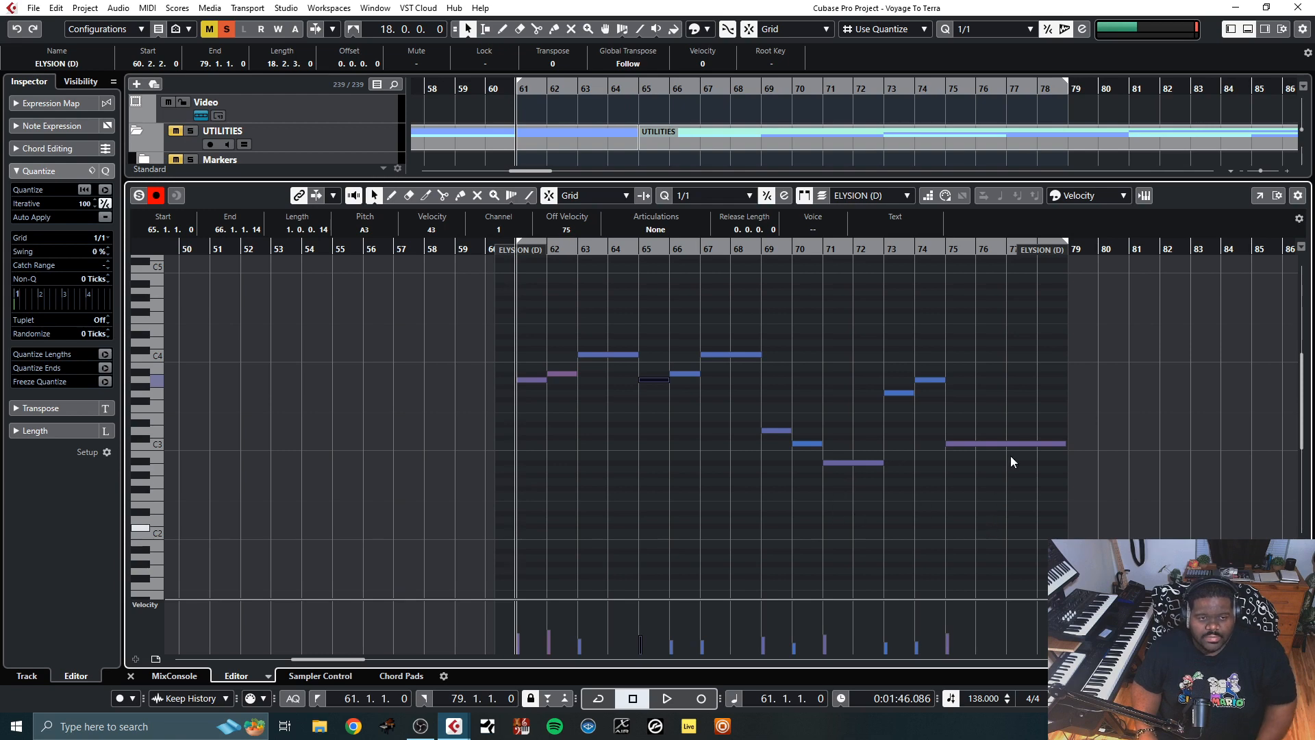
key("alt+Tab")
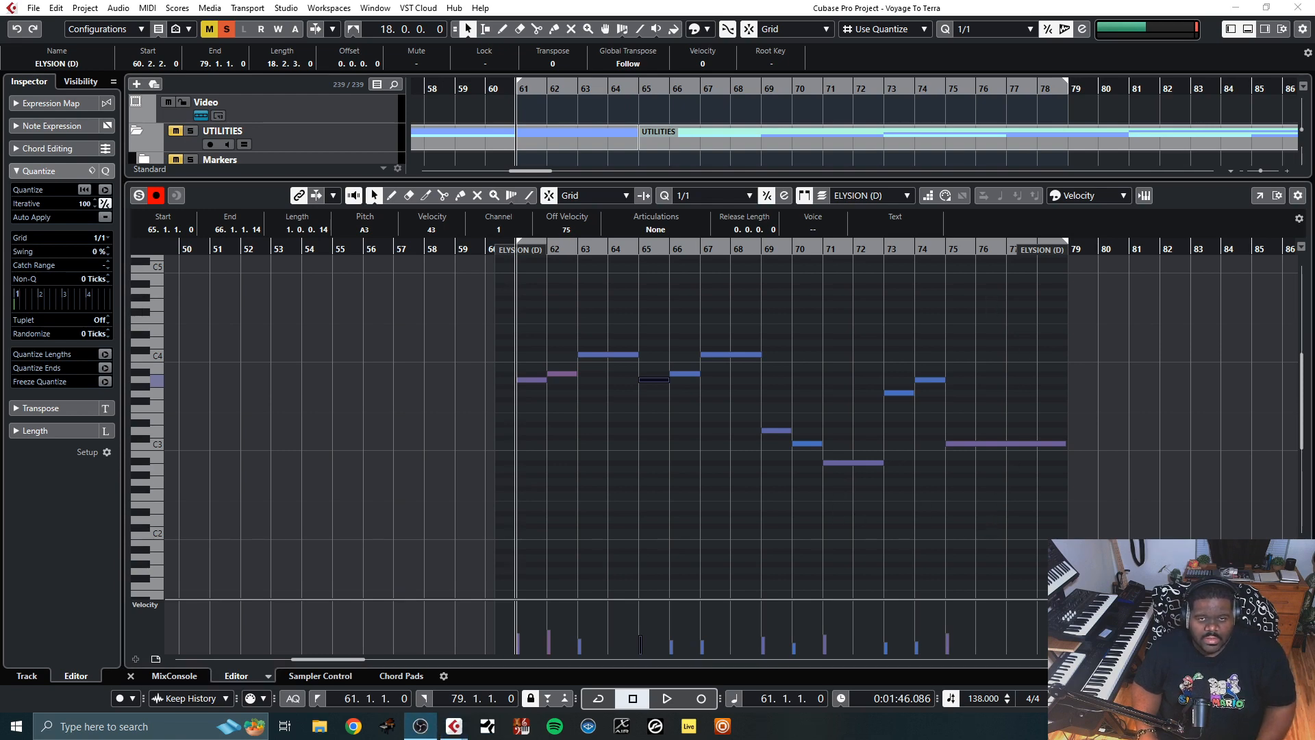
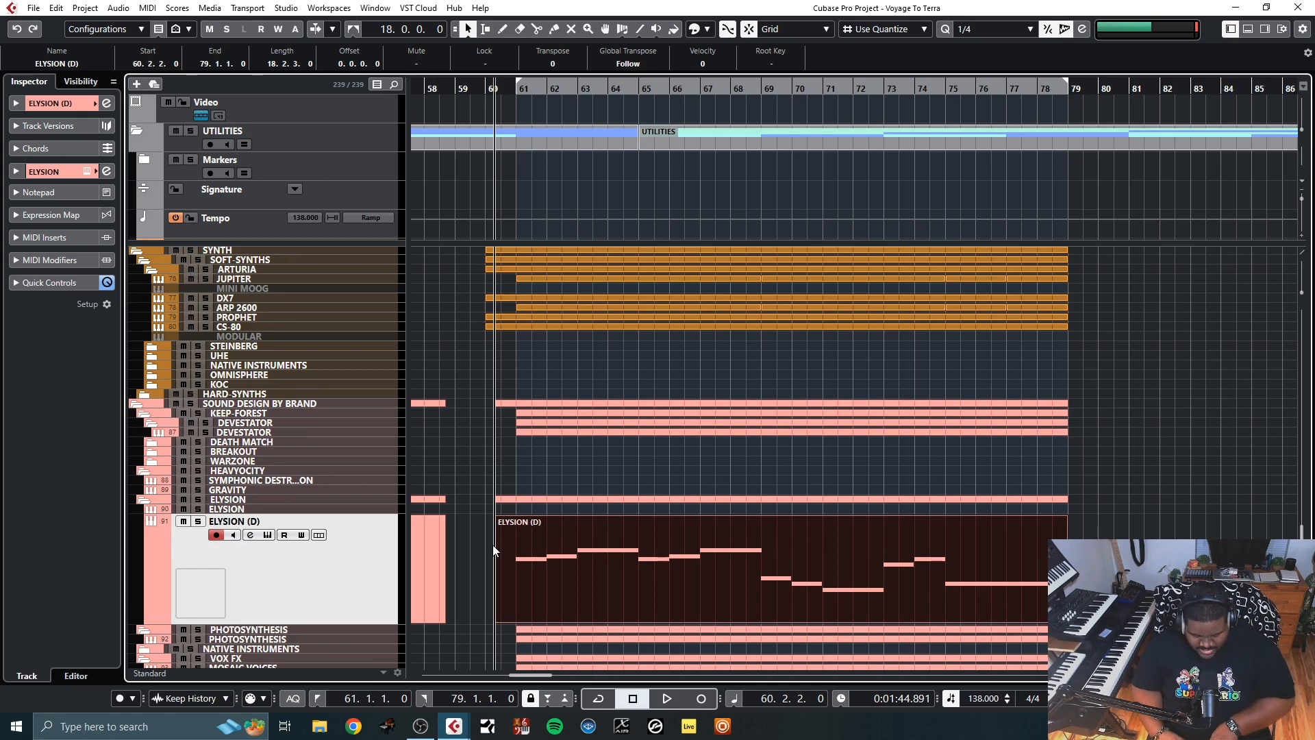
Play the full arrangement from bar 60 and stop it
key("KP_0")
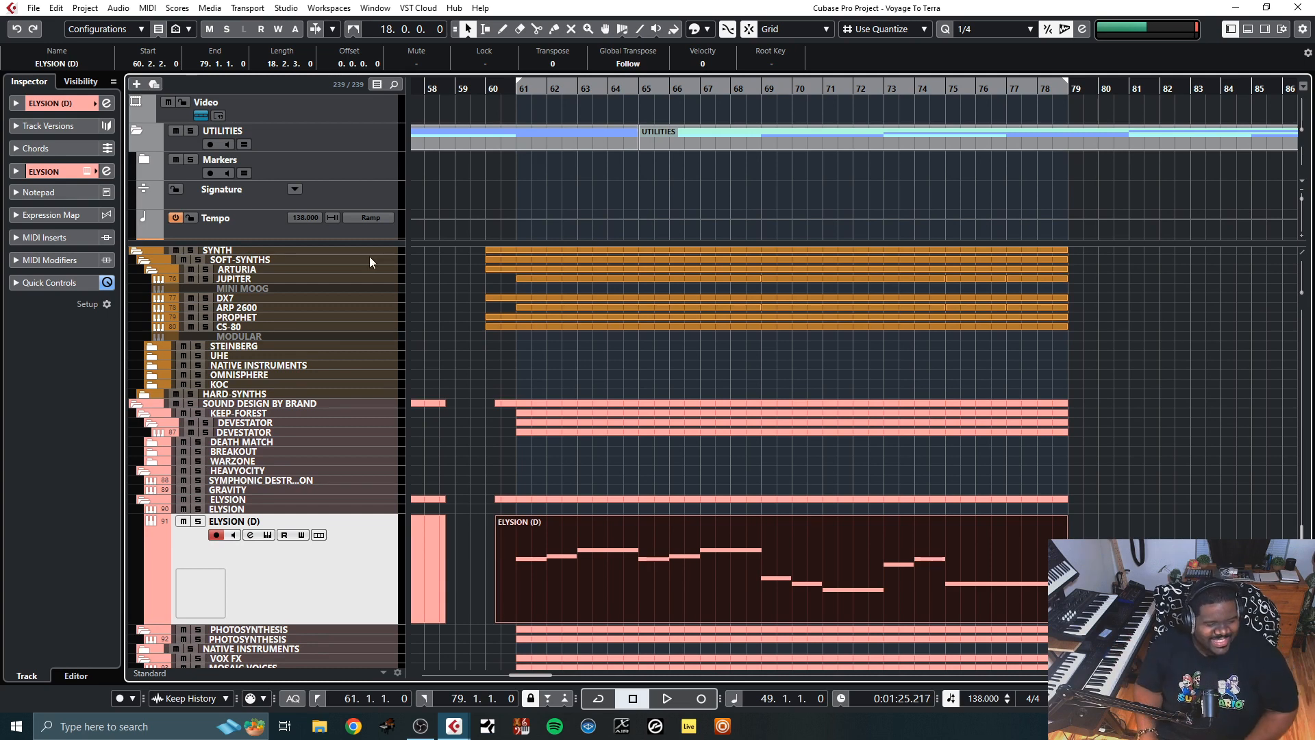
left_click(484, 89)
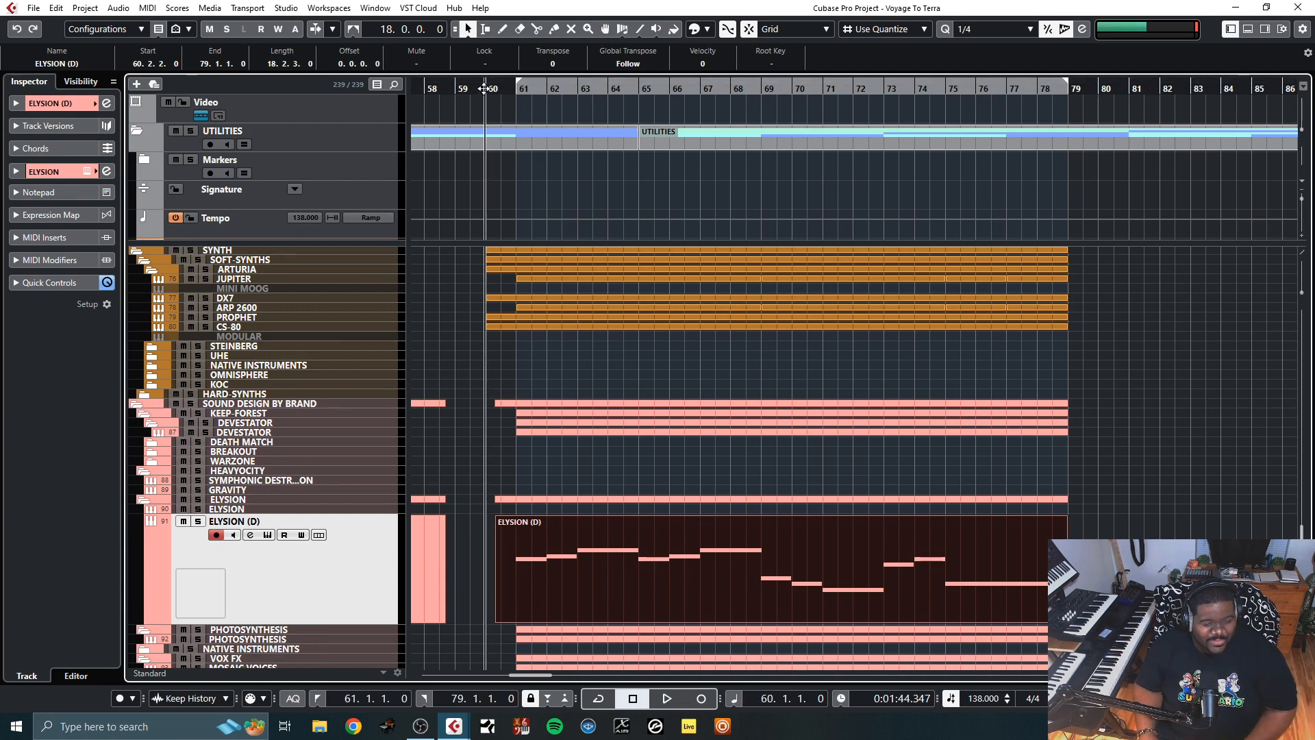
key("space")
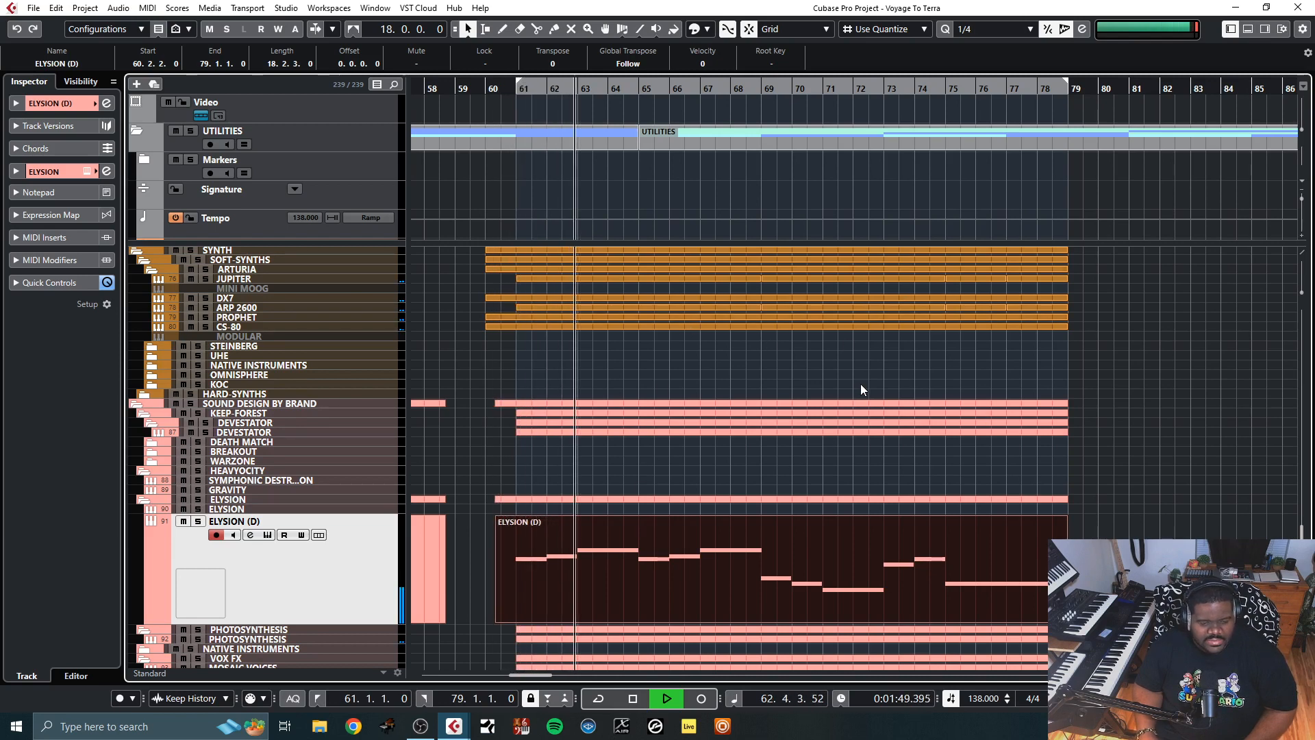
key("space")
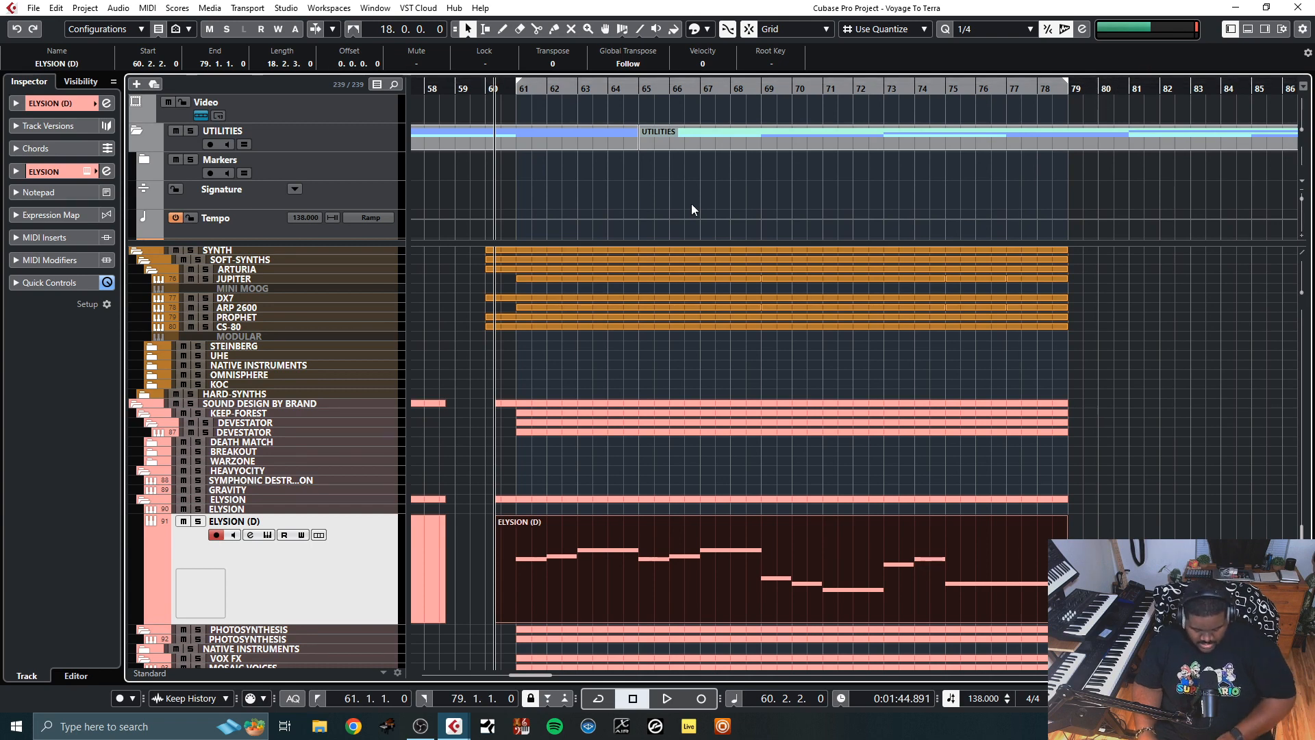
Listen to the opening bars of the arrangement from its beginning and stop playback
key("shift+b")
key("space")
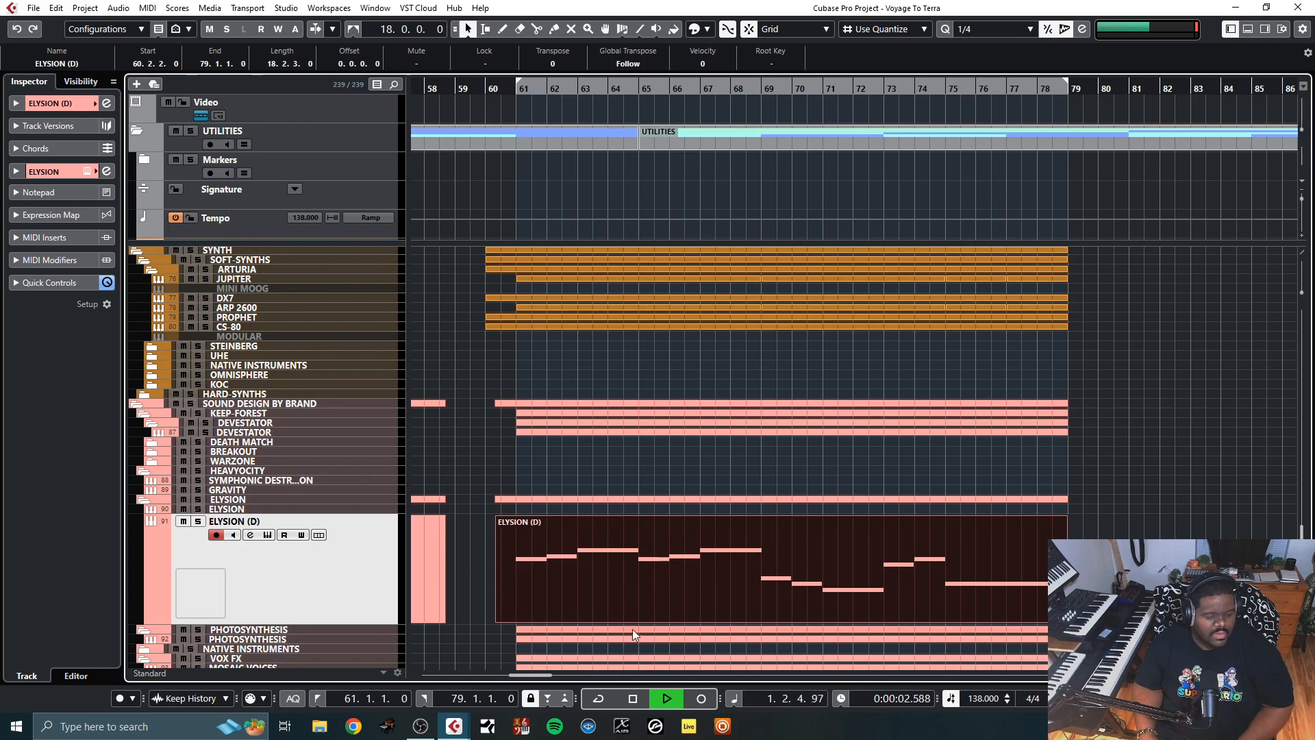
left_click_drag(532, 673, 355, 667)
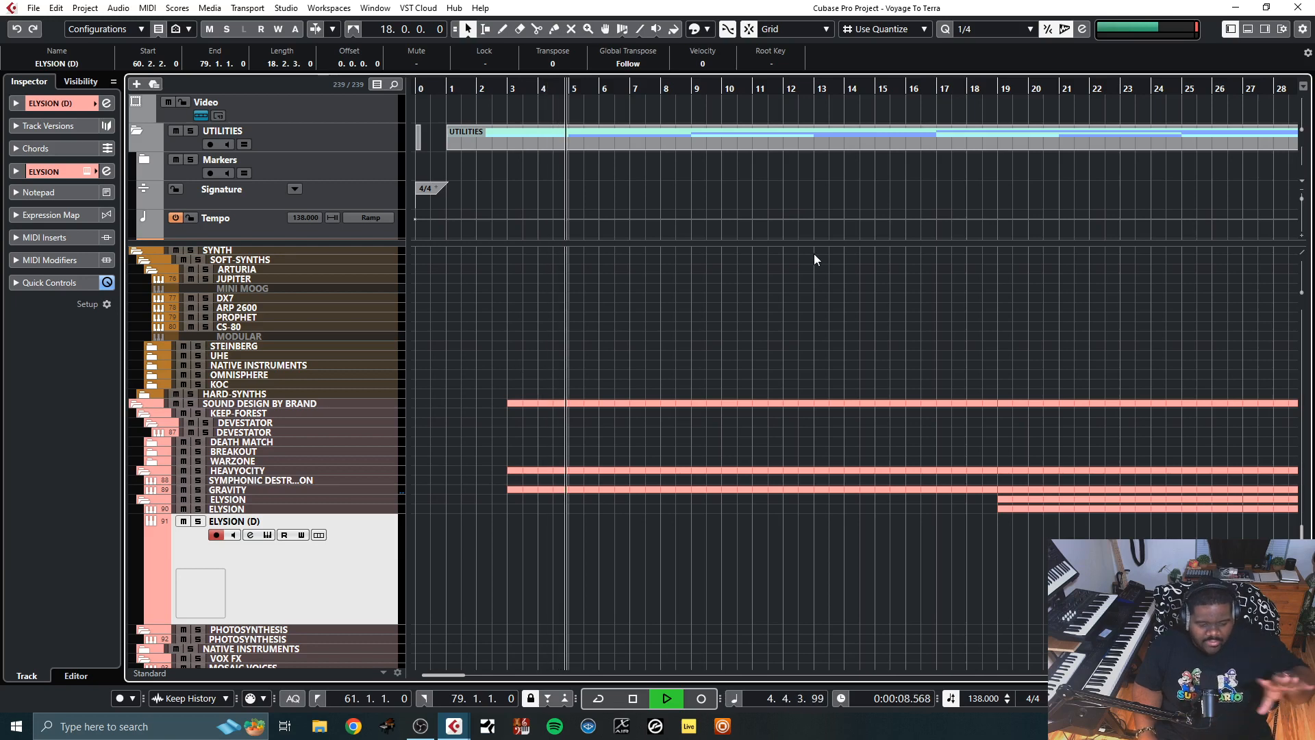
key("space")
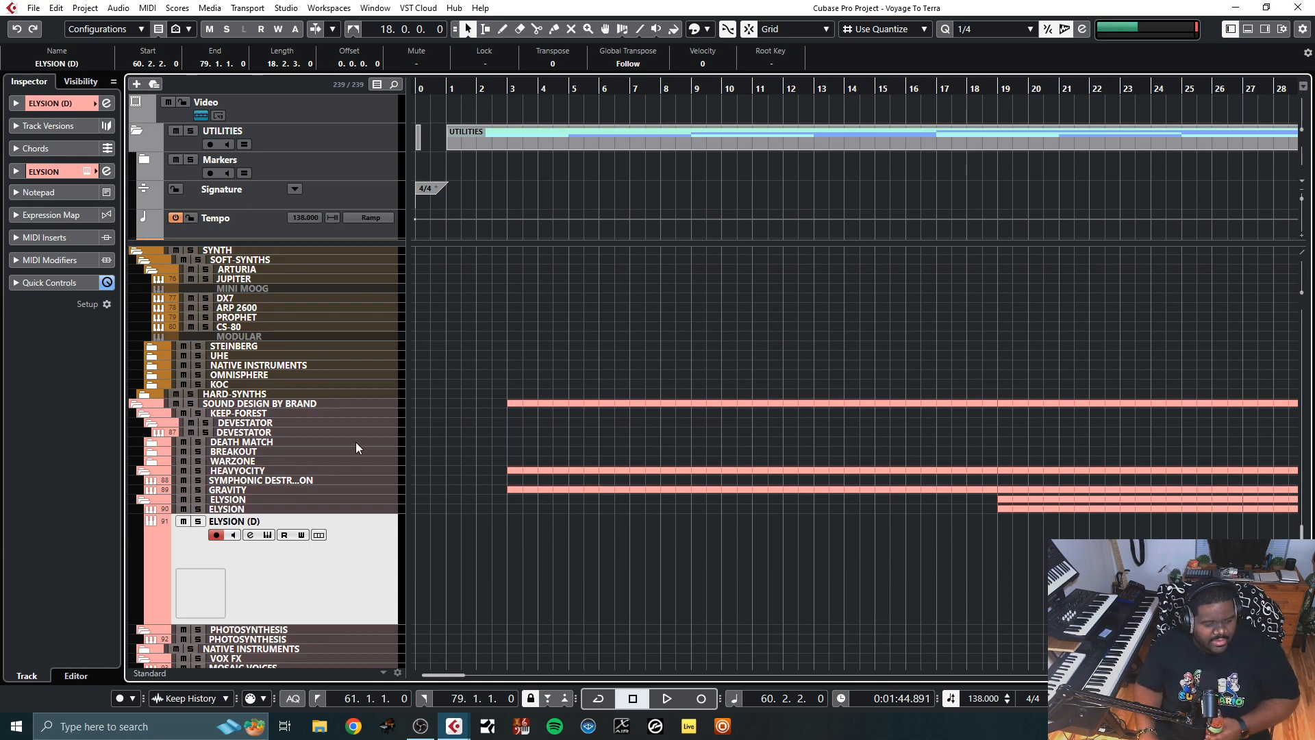
Enlarge the SAHARA track in the SOLO VOX folder and solo it
scroll(335, 496, "up", 3)
scroll(335, 496, "up", 6)
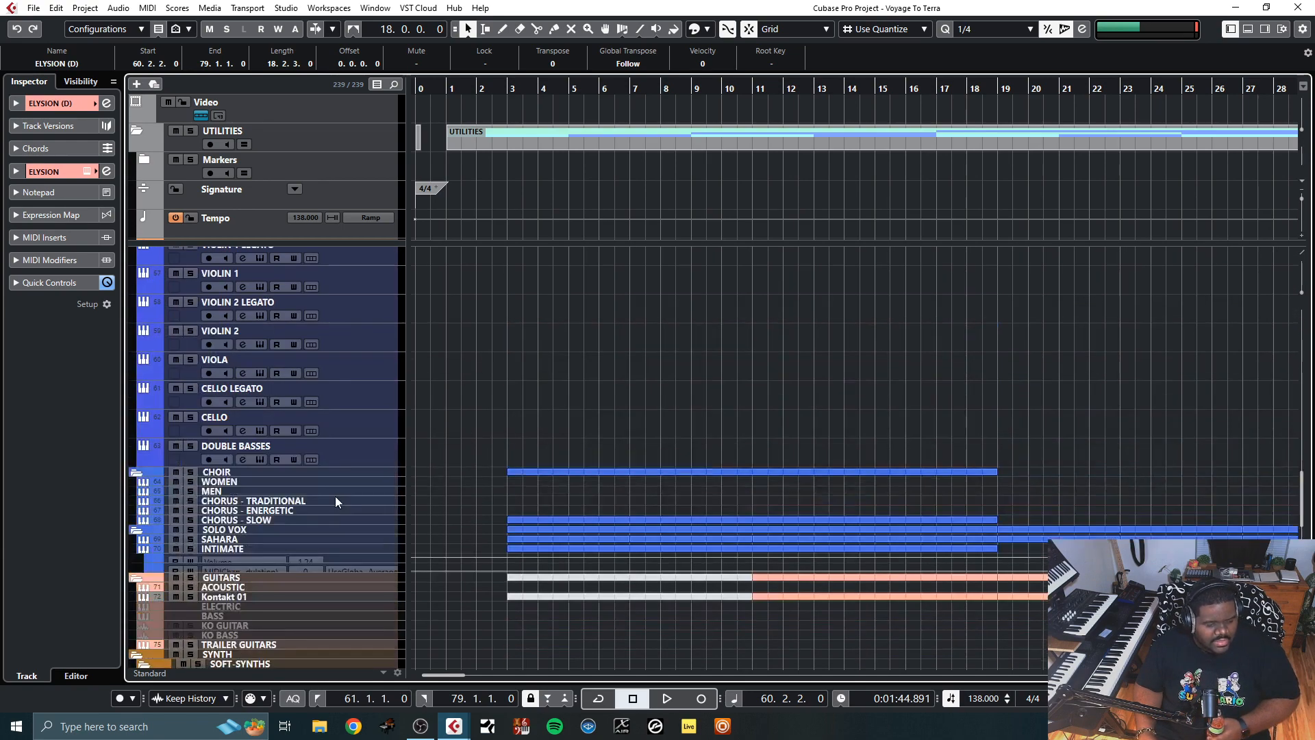
scroll(335, 496, "up", 3)
scroll(322, 532, "down", 3)
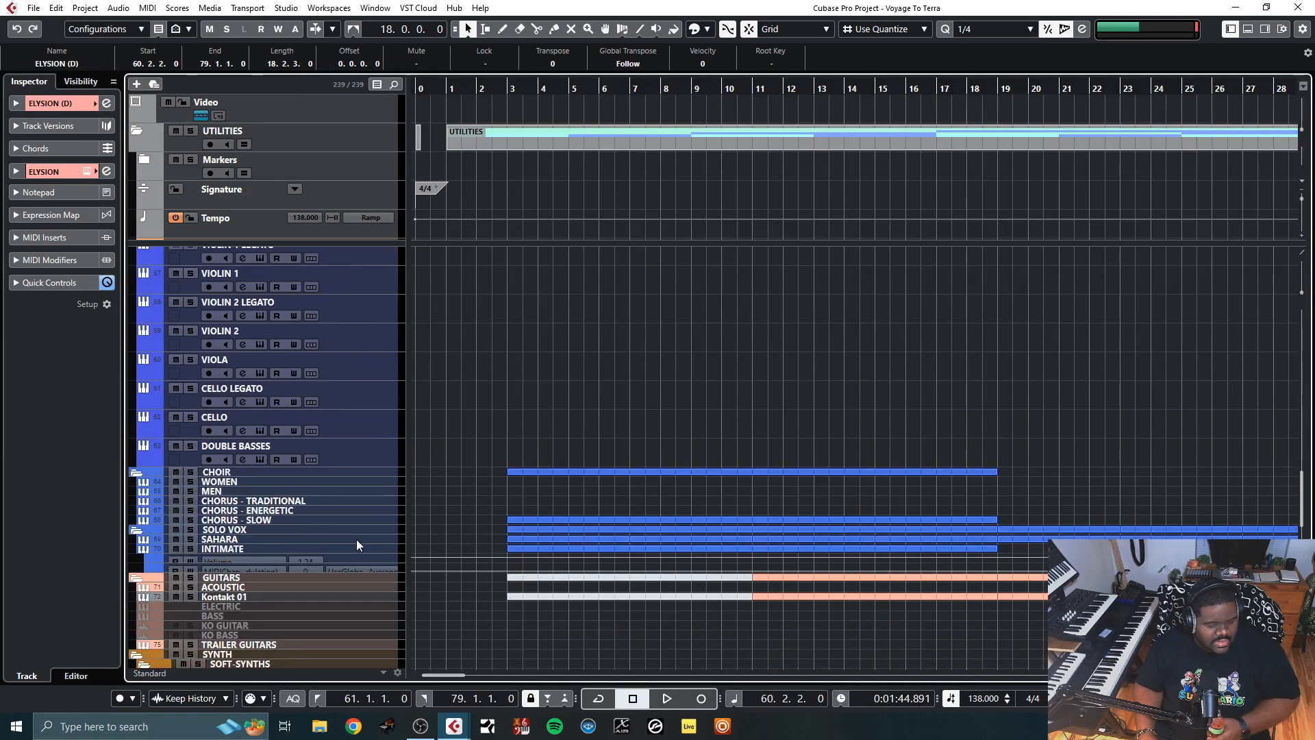
left_click_drag(356, 544, 352, 607)
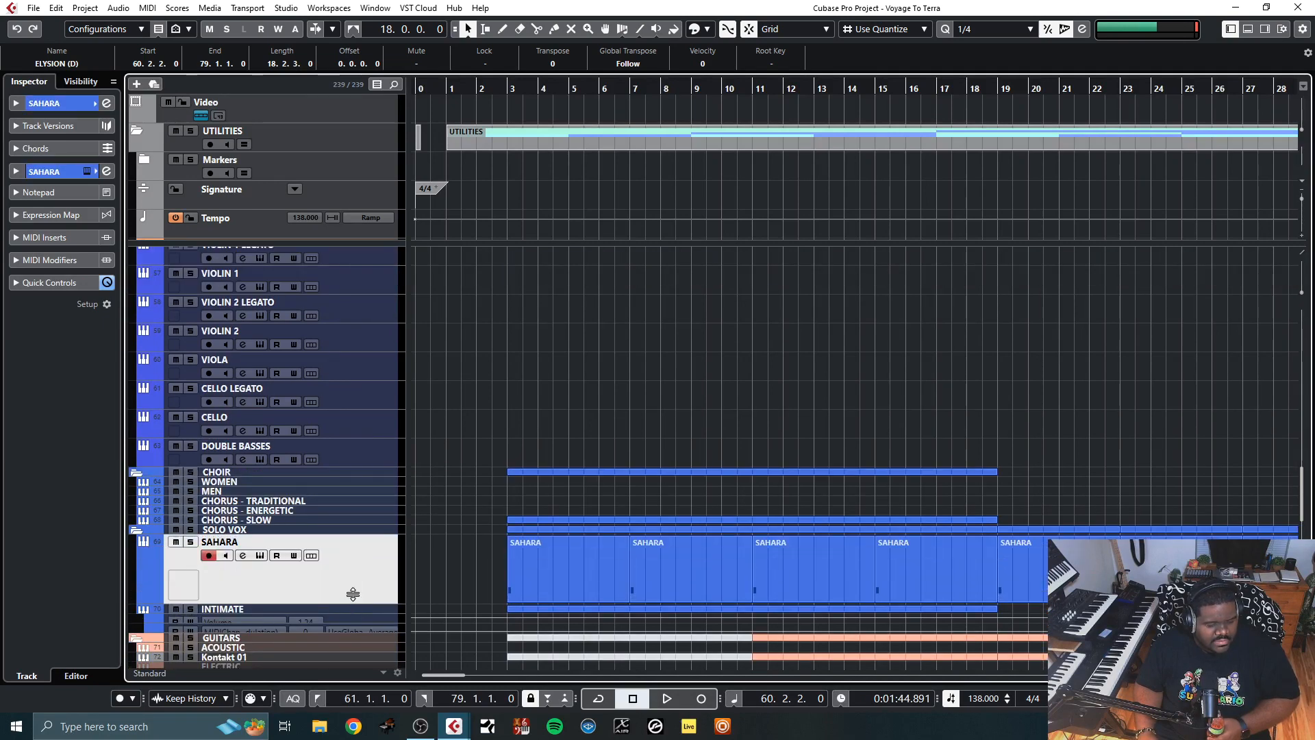
left_click(190, 543)
Play the soloed SAHARA track from bar 3, stop playback, and turn its solo off
left_click(507, 88)
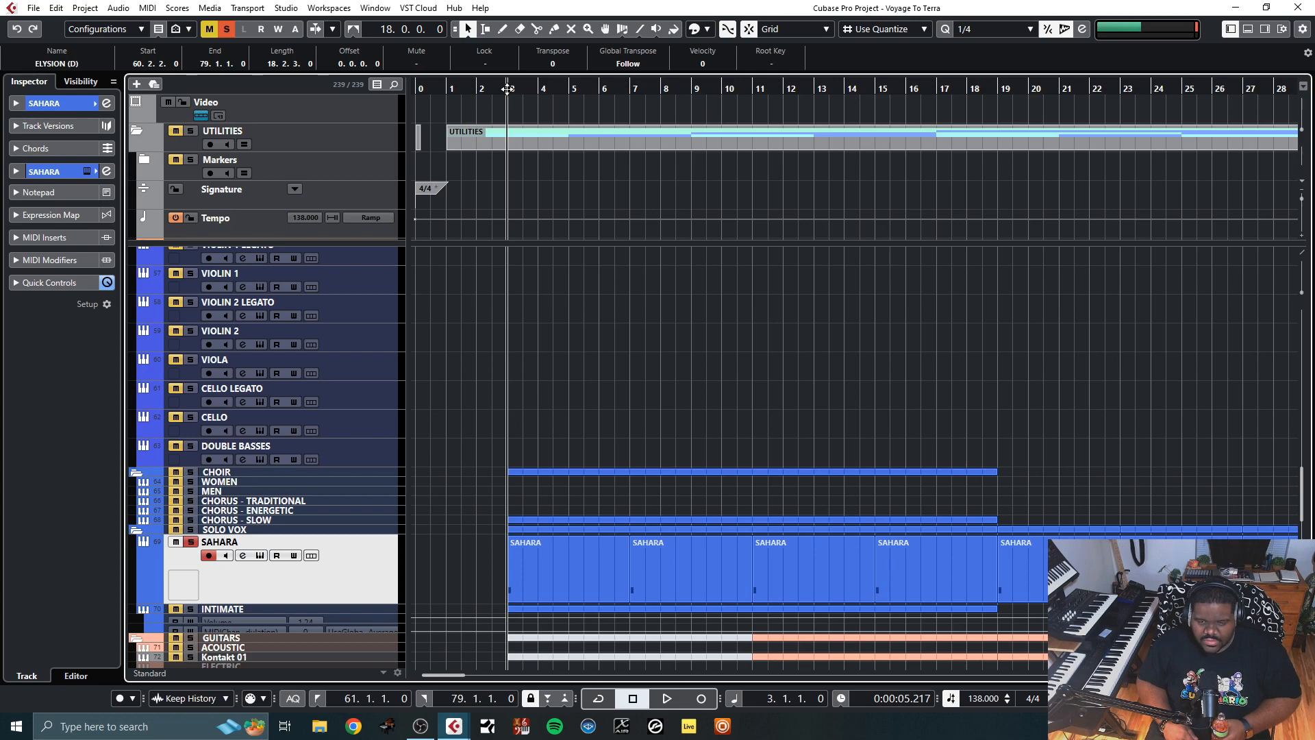
key("space")
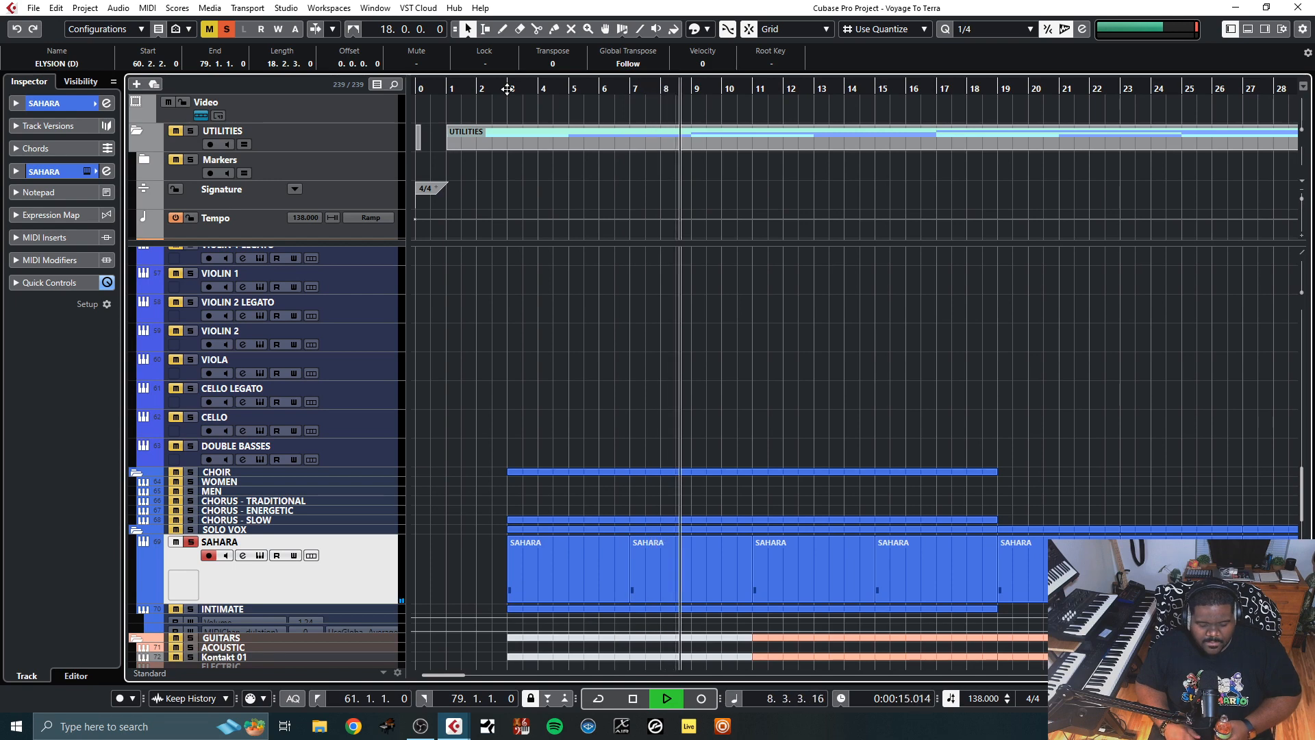
key("space")
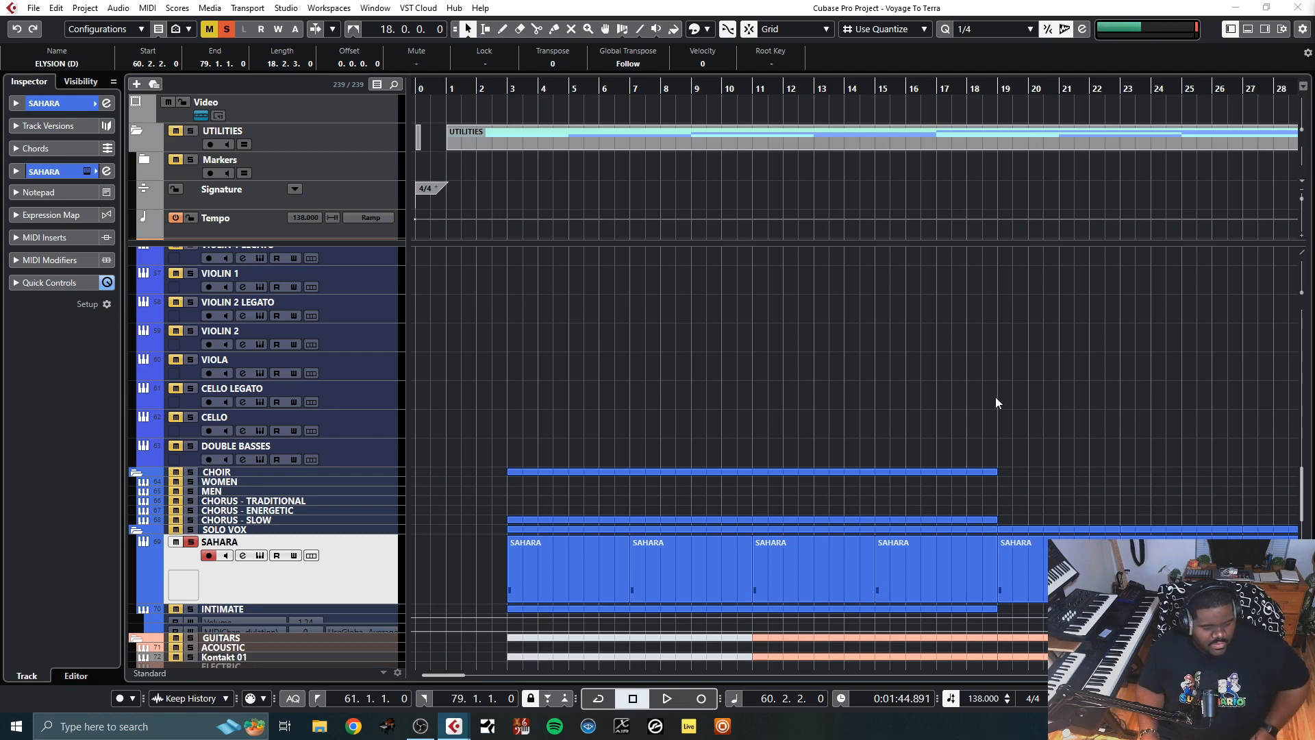
left_click(195, 545)
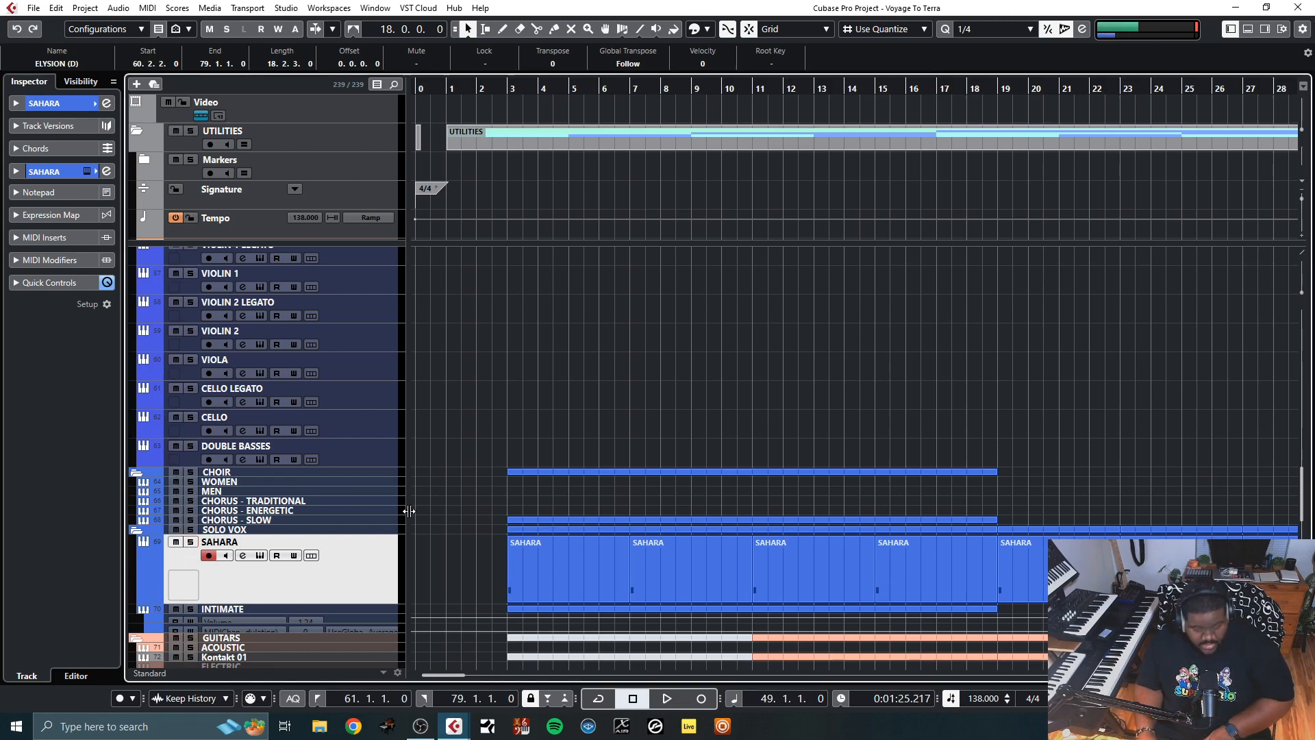
Start playback of all tracks from the project's beginning and enlarge the INTIMATE track below SAHARA
key("shift+b")
key("Home")
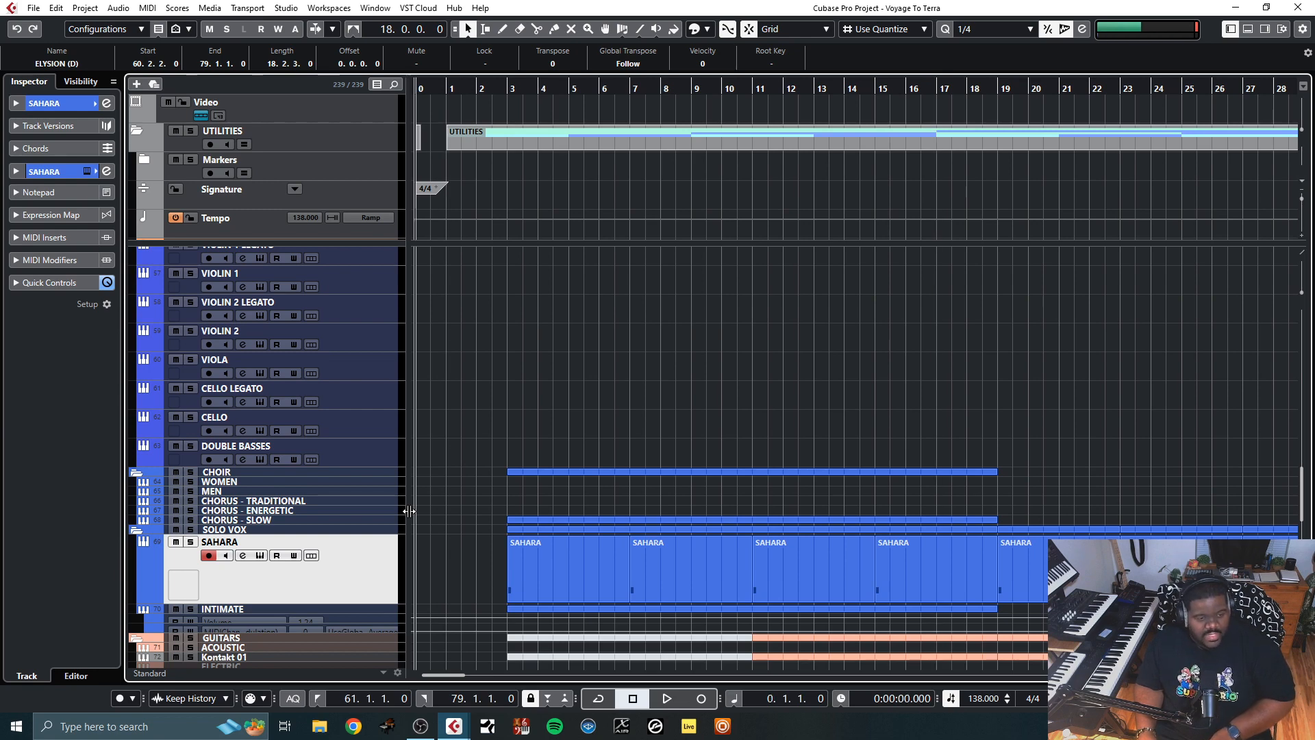
key("space")
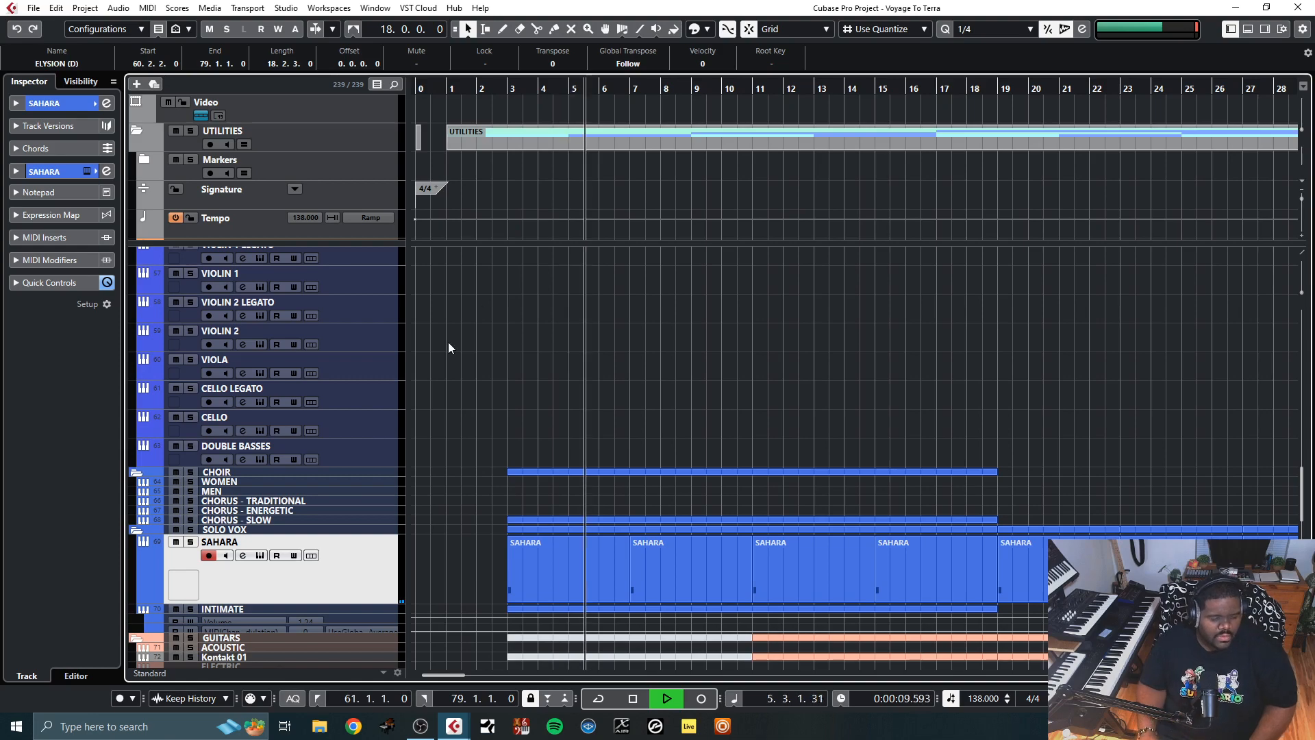
scroll(606, 322, "down", 10)
scroll(607, 321, "up", 10)
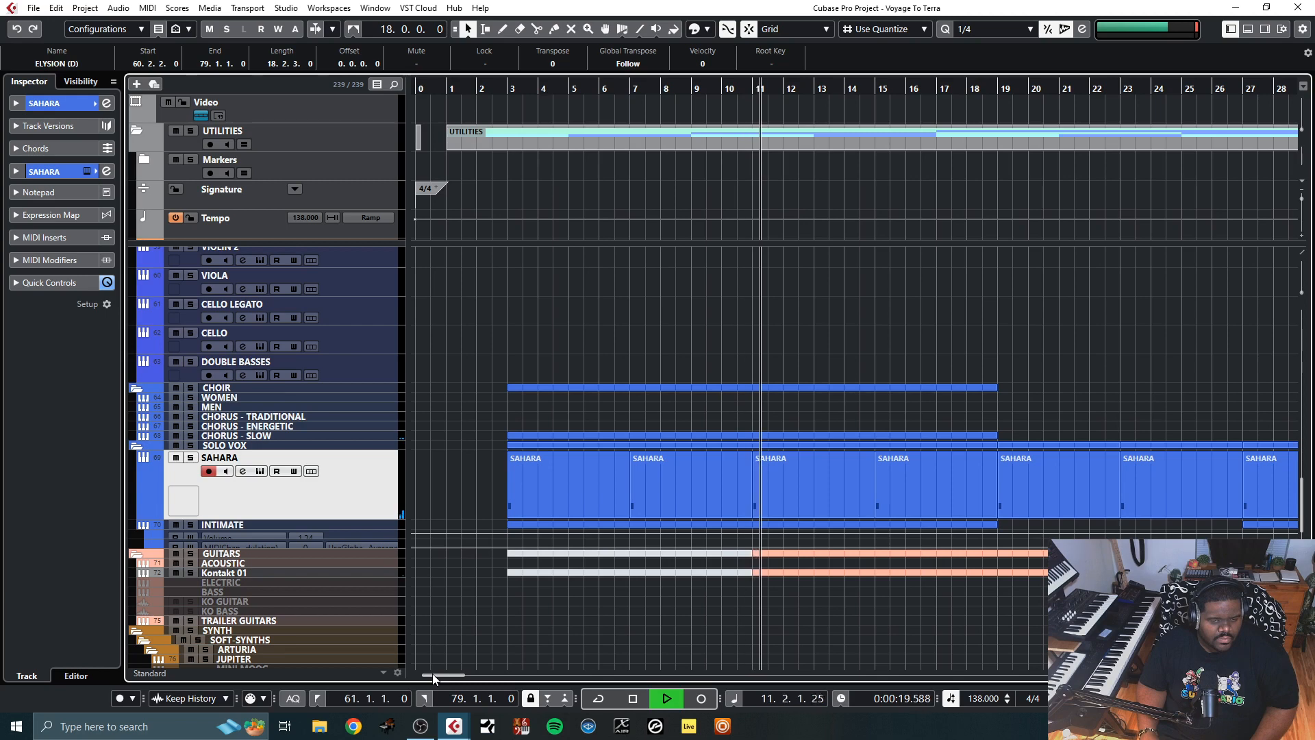
left_click_drag(433, 673, 444, 673)
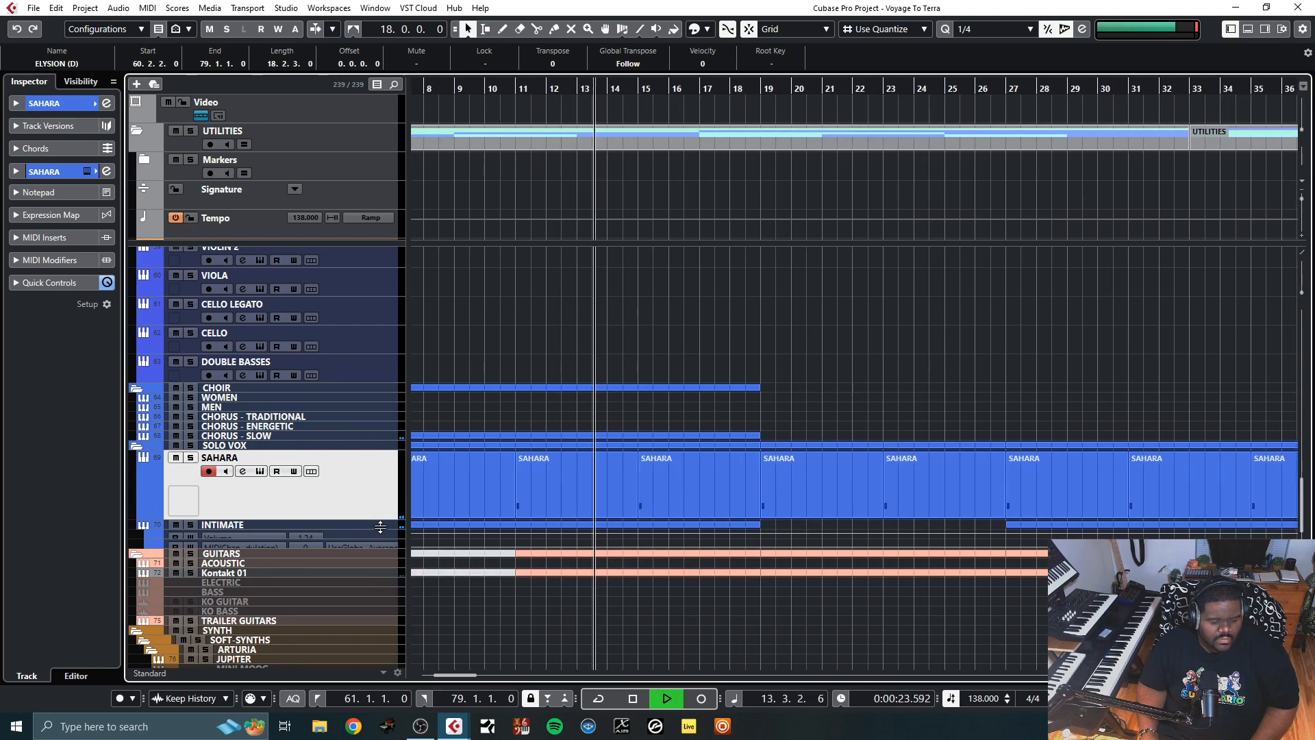
left_click_drag(379, 531, 380, 614)
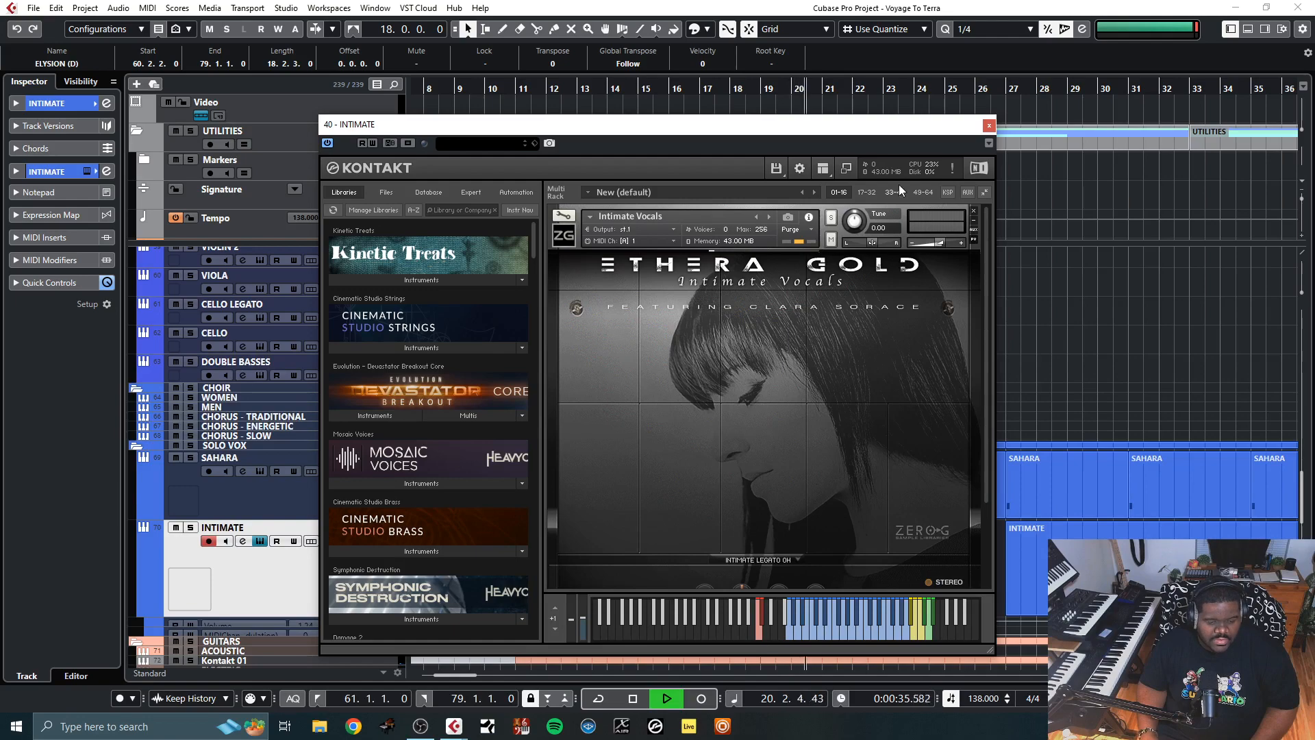
Close the INTIMATE instrument window, then select the SOLO CELLO track and view its instrument while playback continues
left_click(989, 125)
scroll(815, 372, "up", 15)
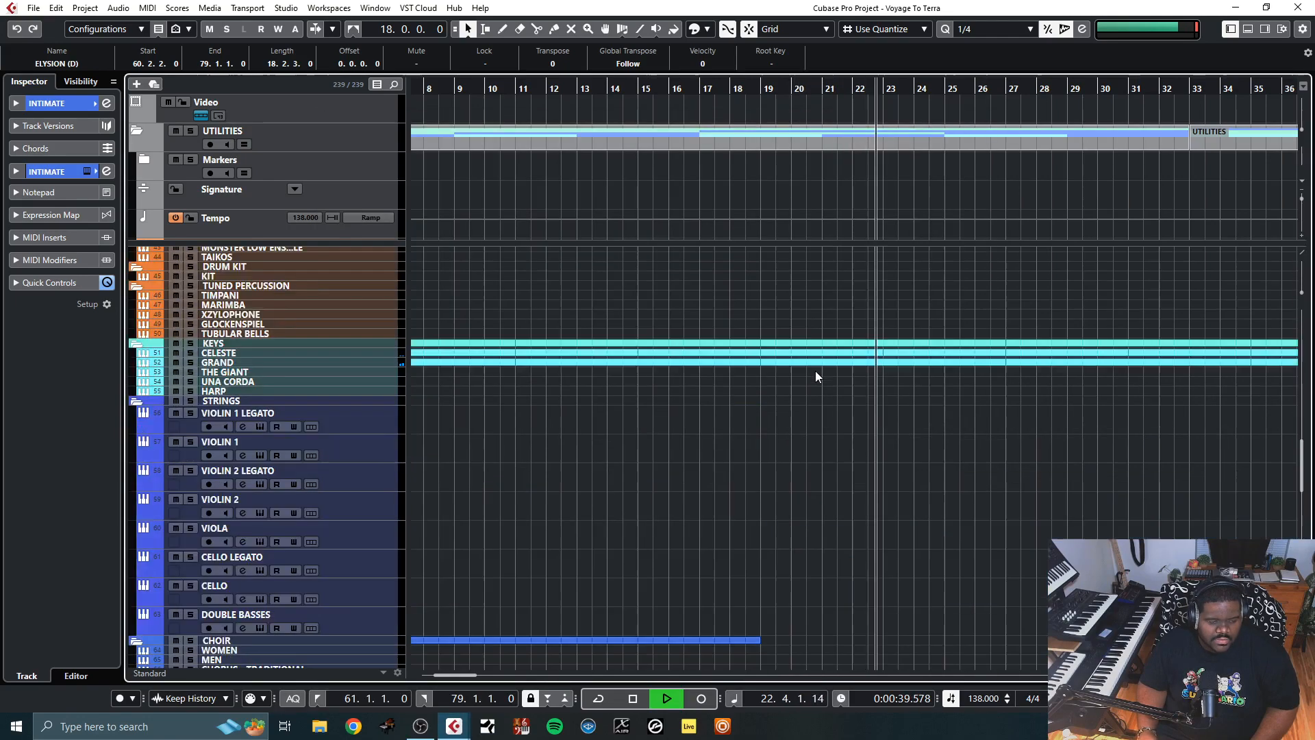
scroll(815, 371, "down", 5)
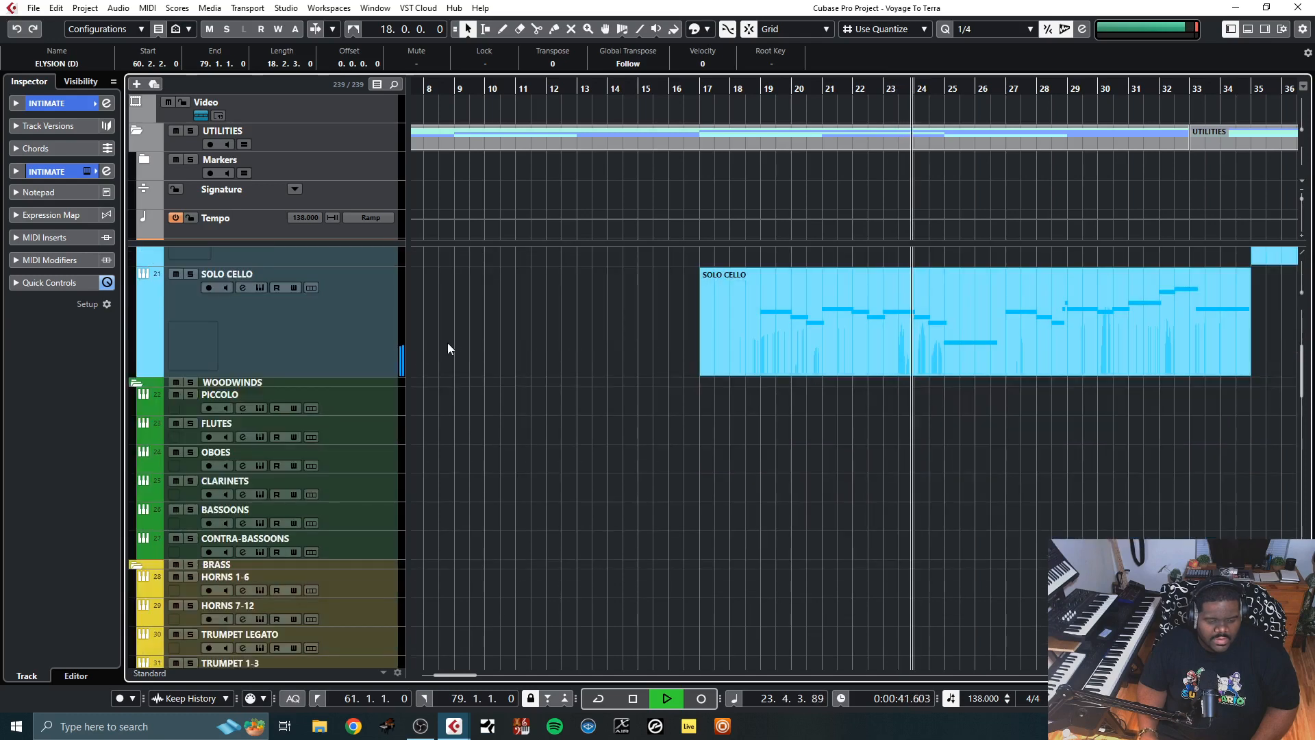
left_click(309, 347)
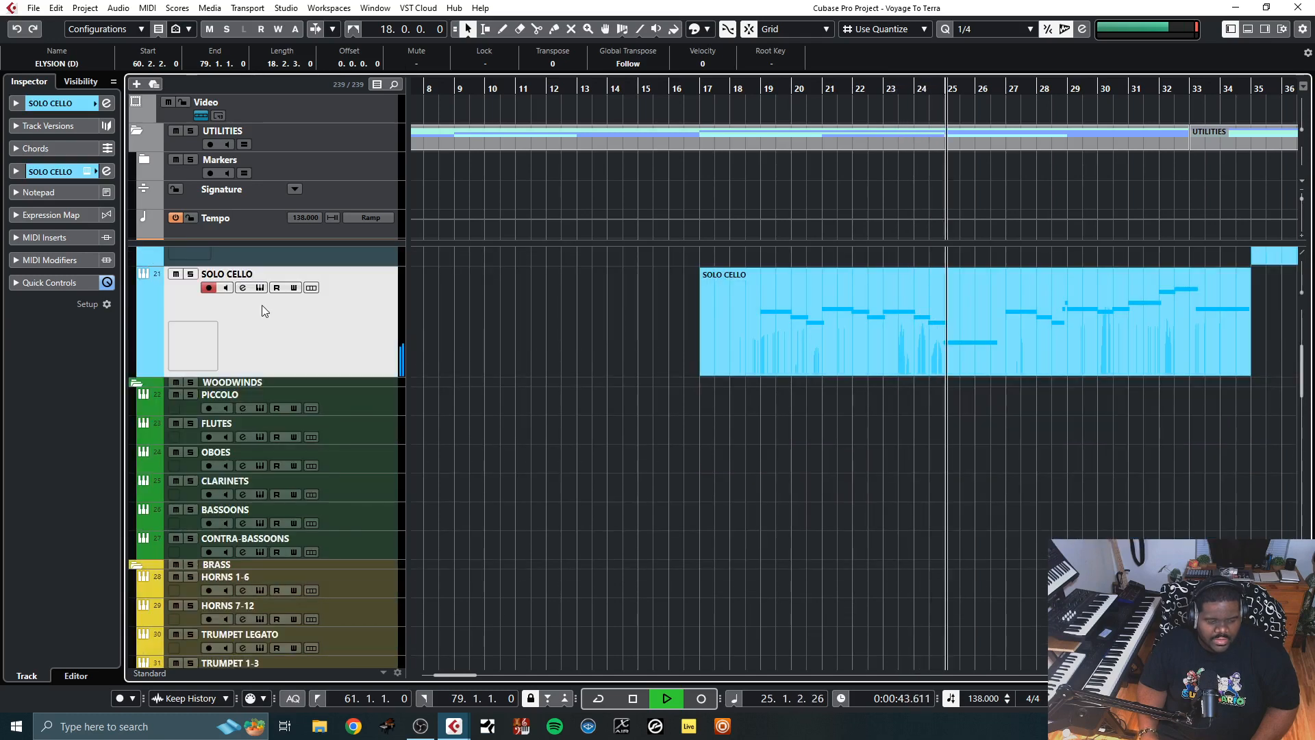
left_click(261, 287)
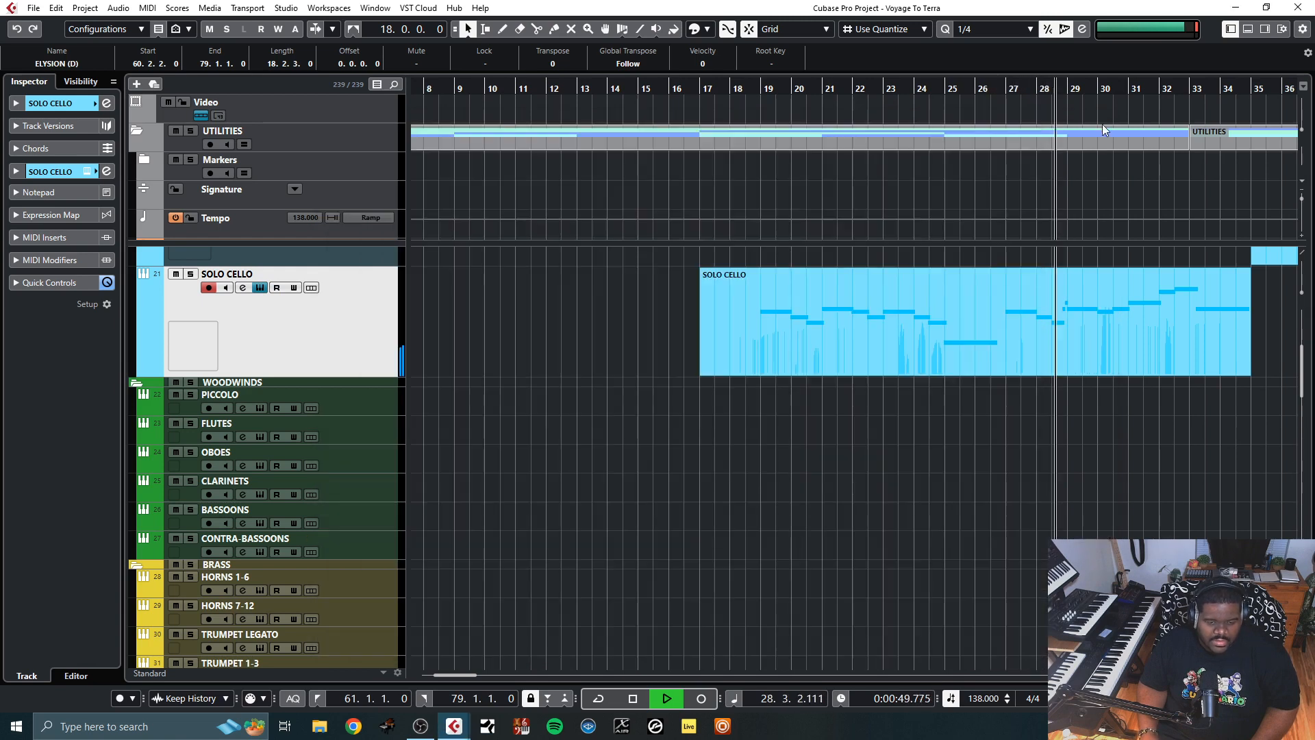
left_click(1102, 126)
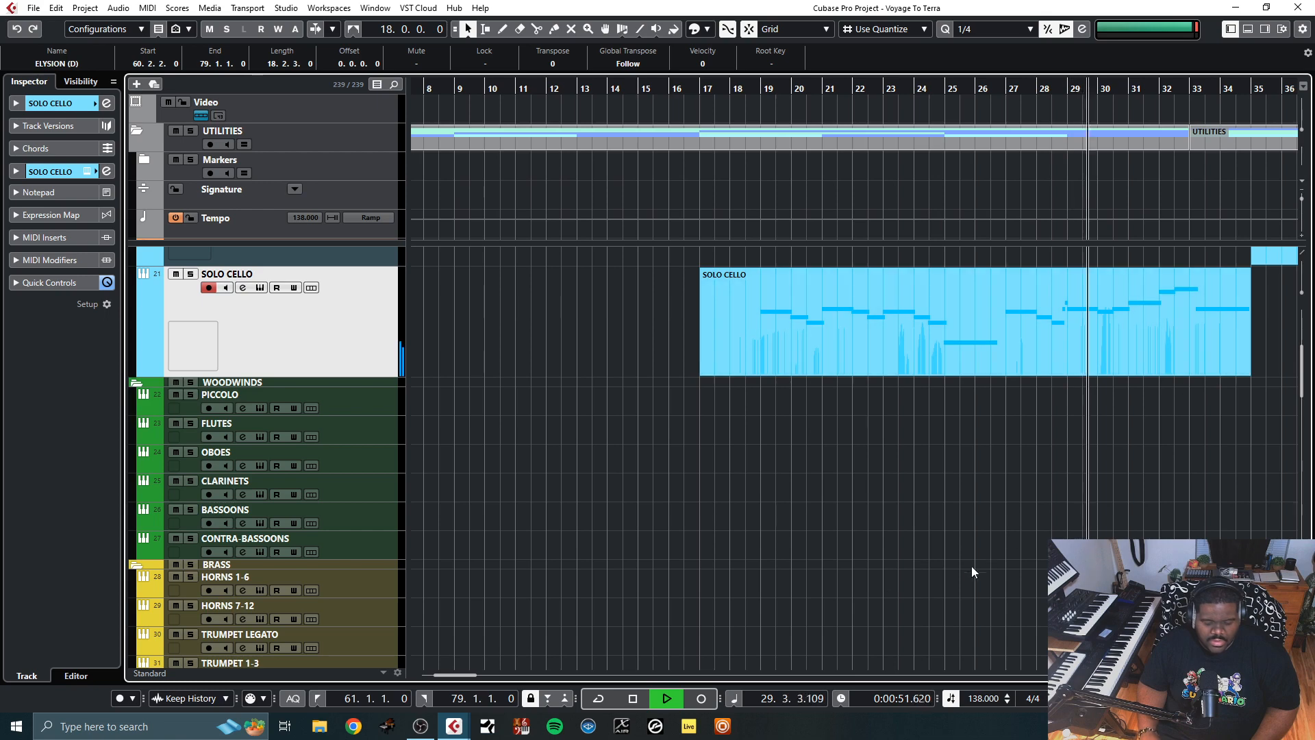
Follow the playback through the SOLO VIOLIN part and select the ELYSION (D) track, viewing its part up to bar 79
left_click_drag(471, 679, 497, 676)
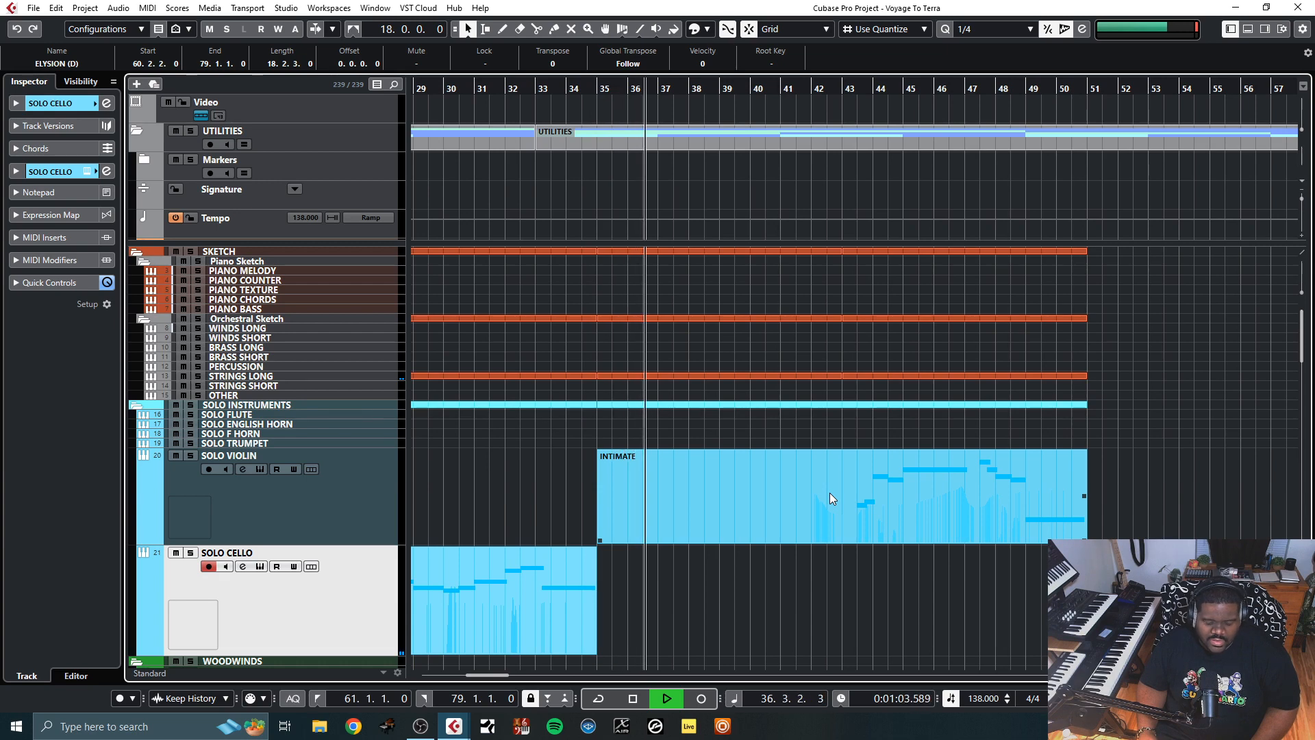
scroll(829, 492, "down", 3)
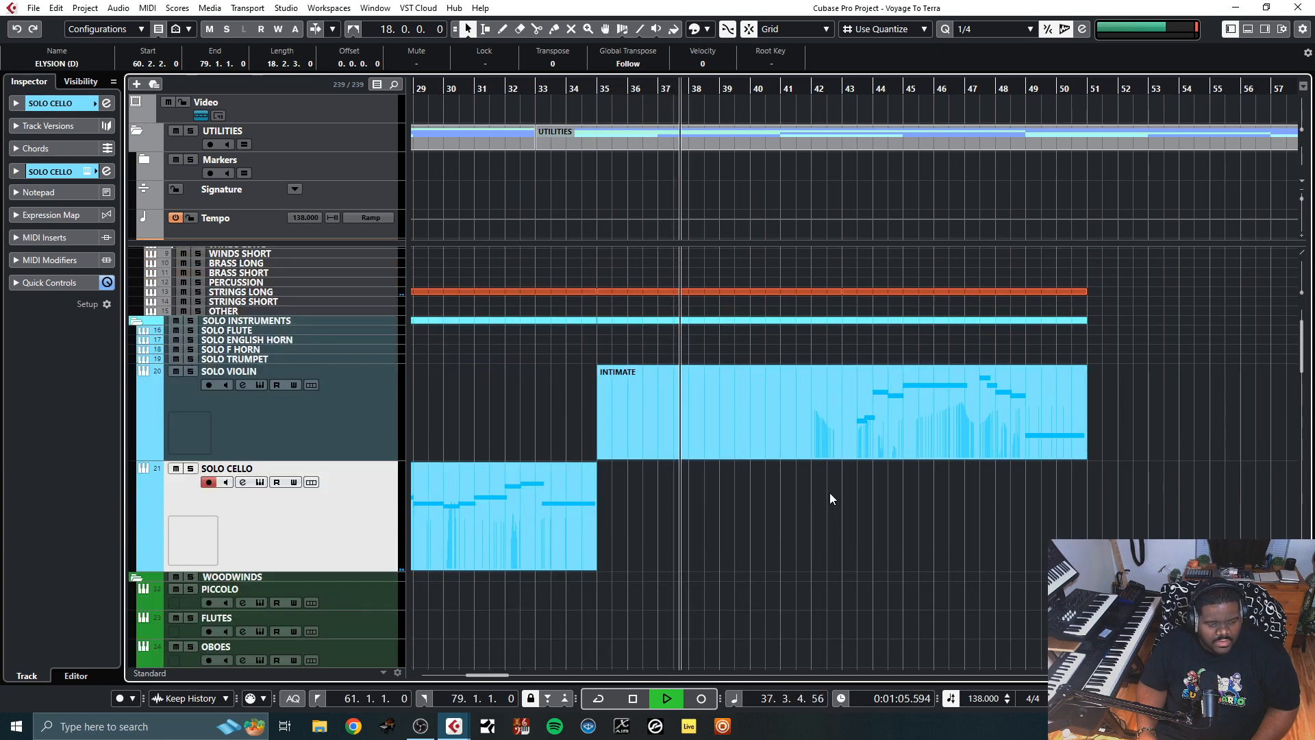
scroll(830, 494, "up", 3)
scroll(829, 492, "down", 20)
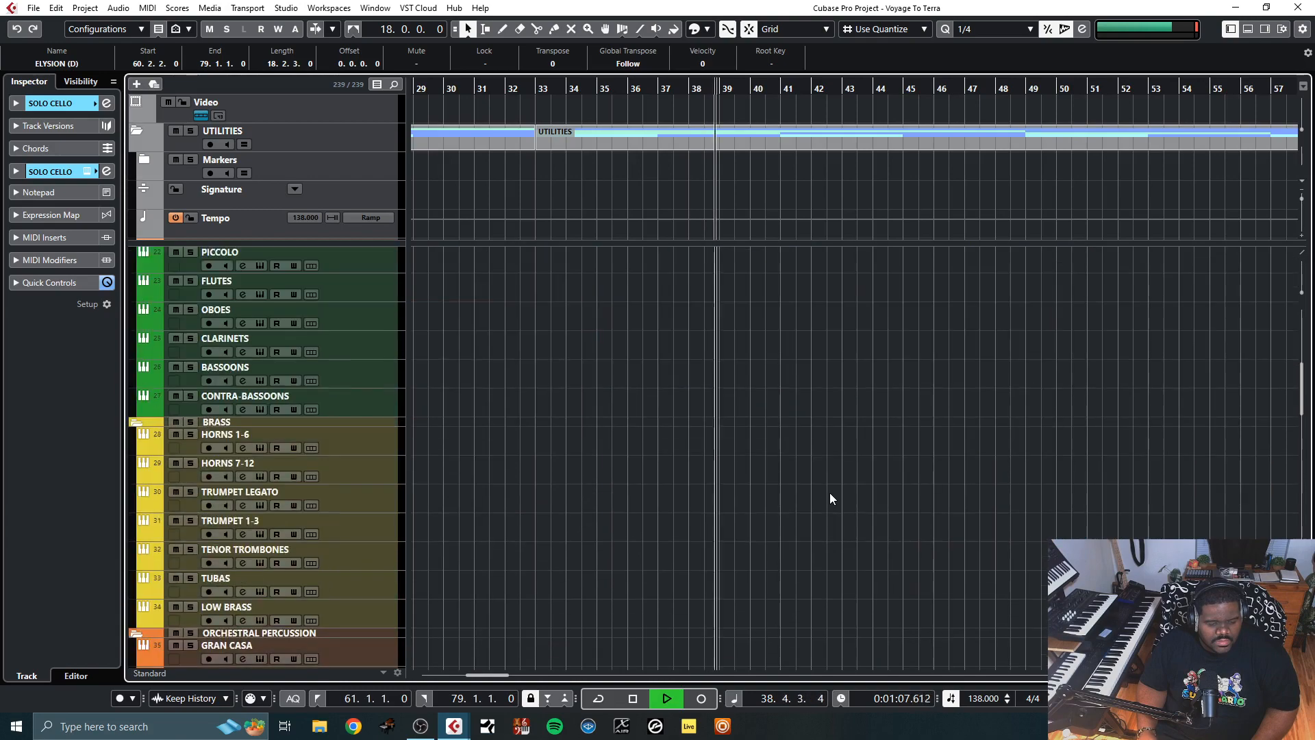
scroll(831, 496, "down", 15)
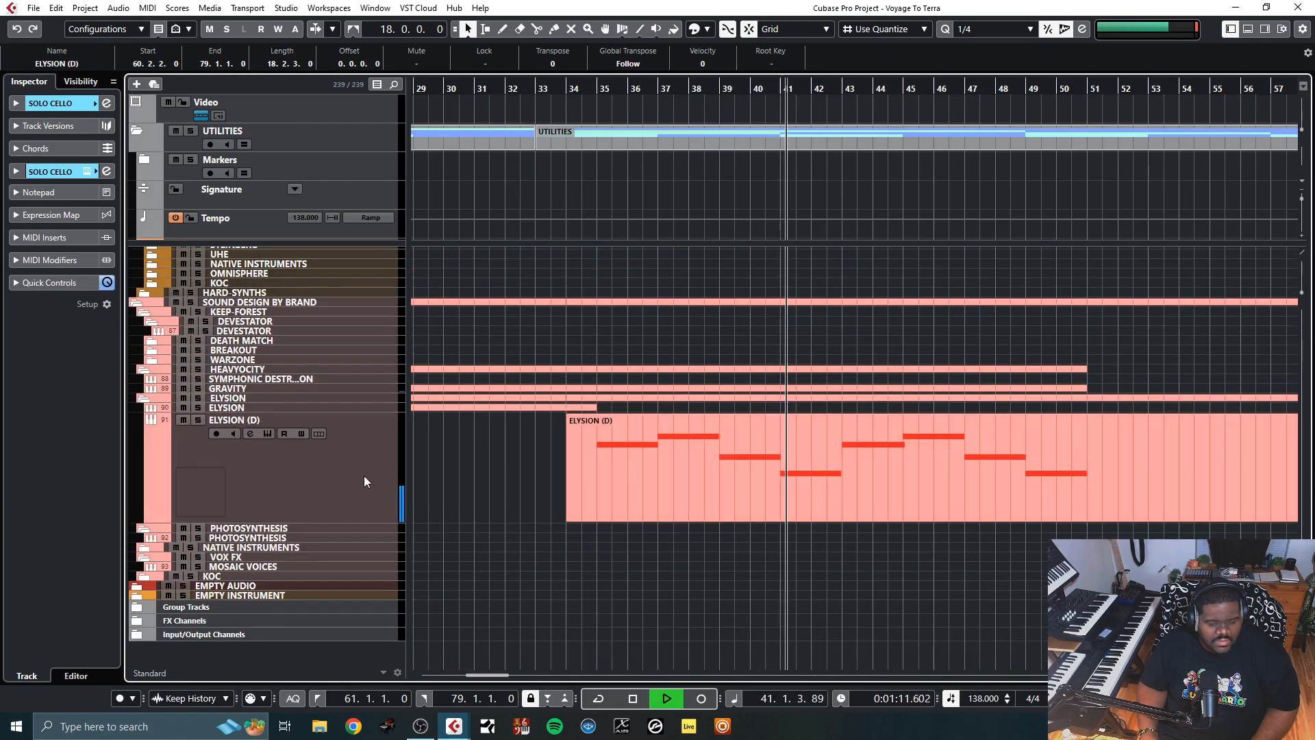
left_click(411, 497)
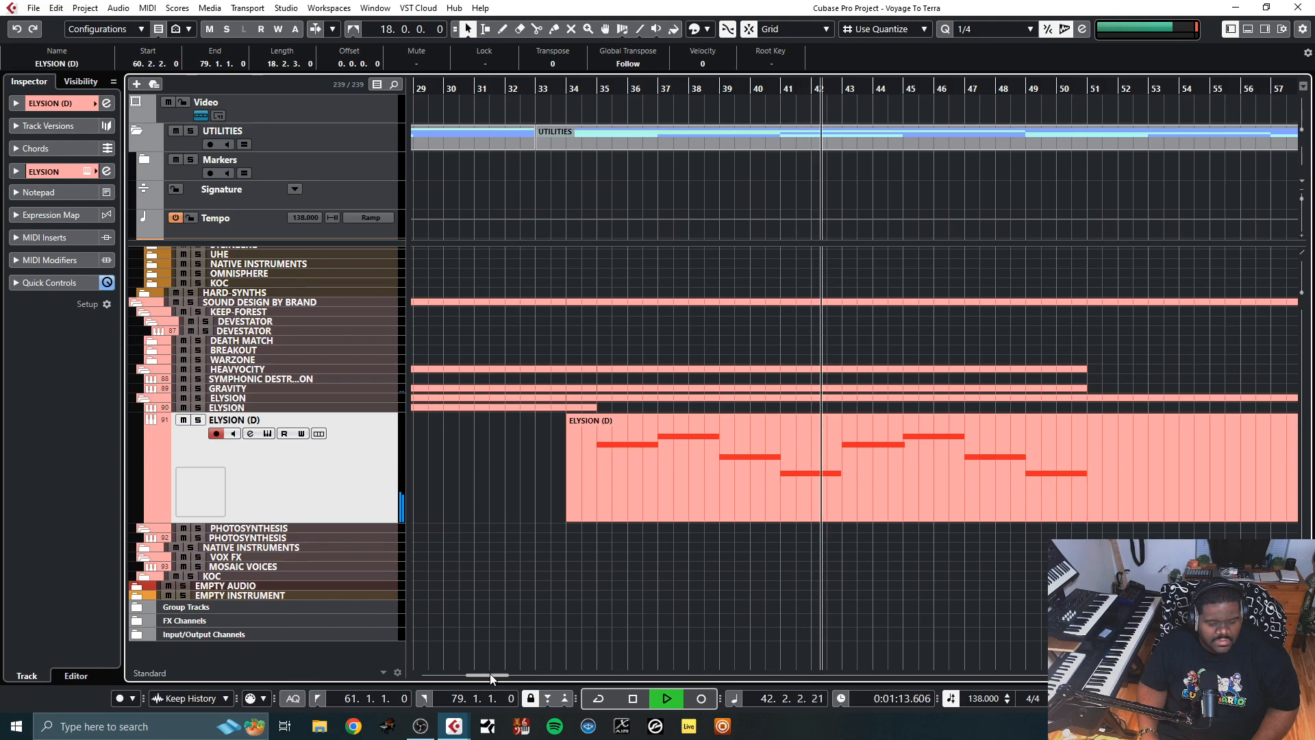
mouse_move(490, 676)
left_mouse_down()
mouse_move(533, 676)
mouse_move(490, 676)
left_mouse_up()
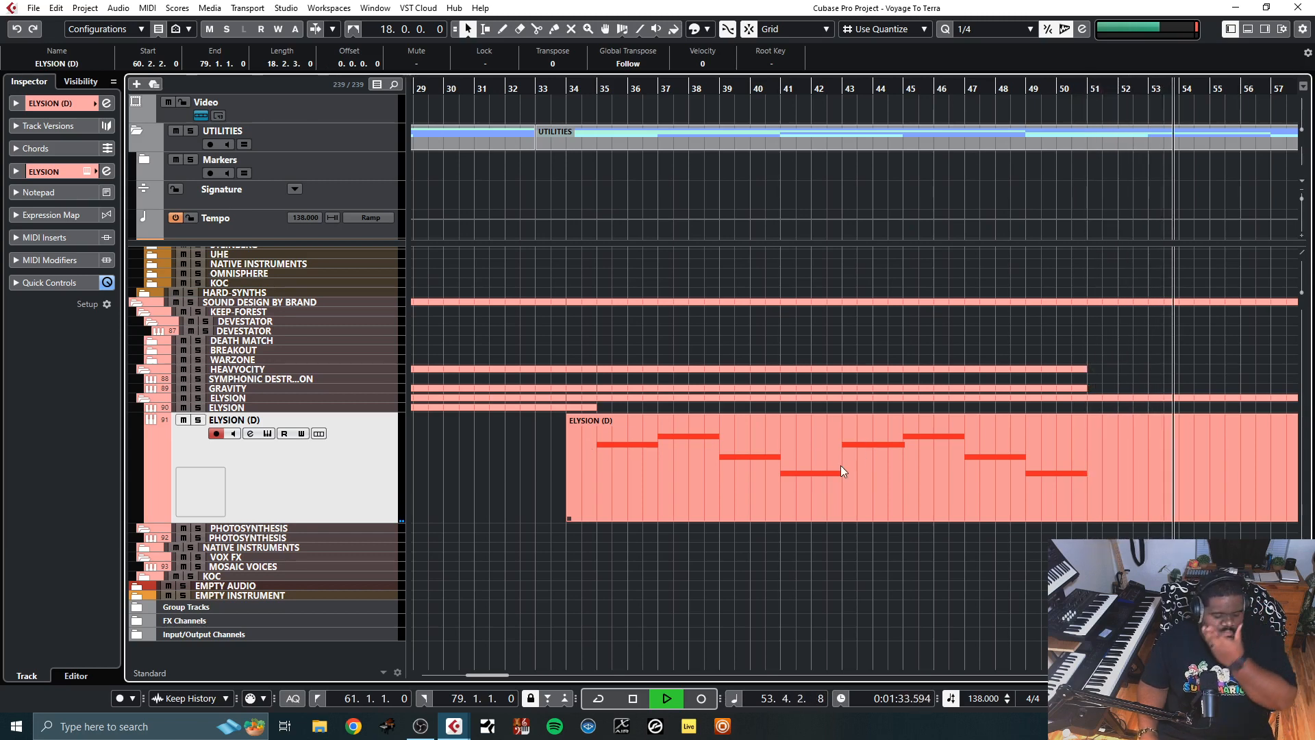
left_click_drag(488, 676, 537, 676)
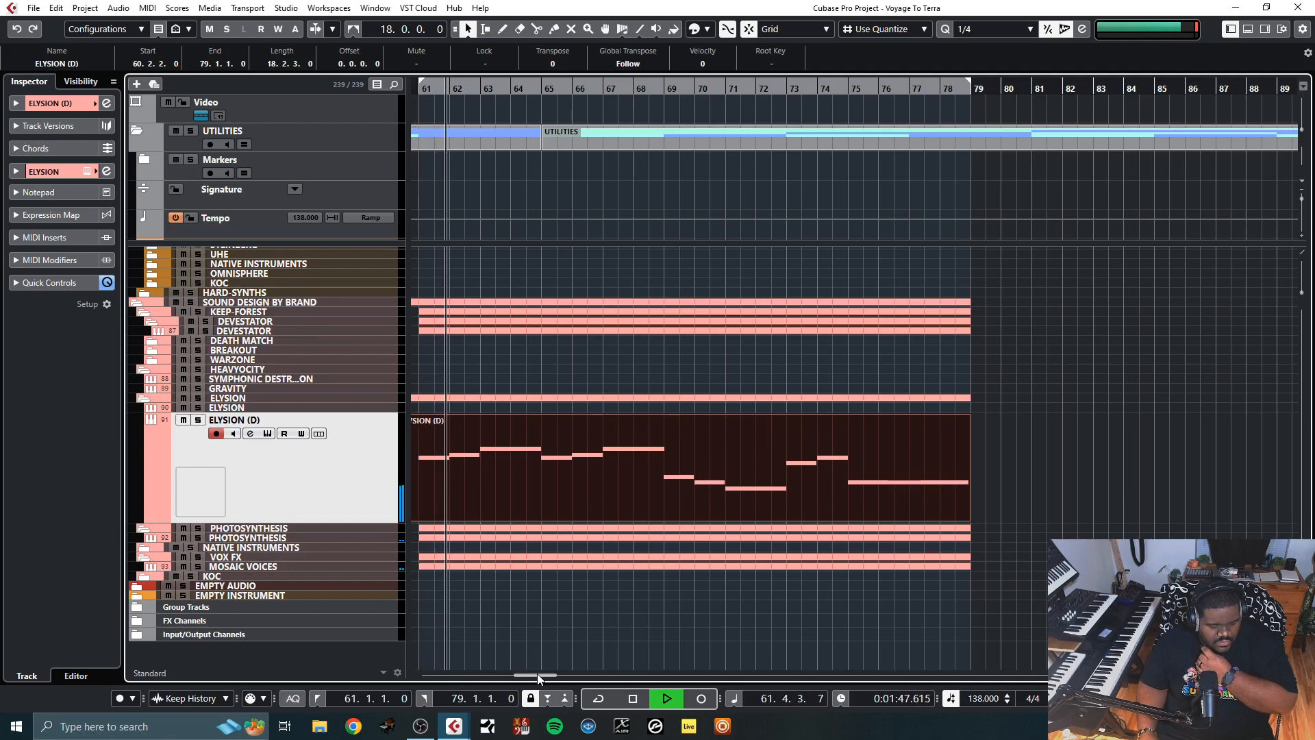
Look through the synth, percussion, keys, brass, woodwind and solo tracks from bar 61 to 79 during playback
scroll(694, 646, "up", 5)
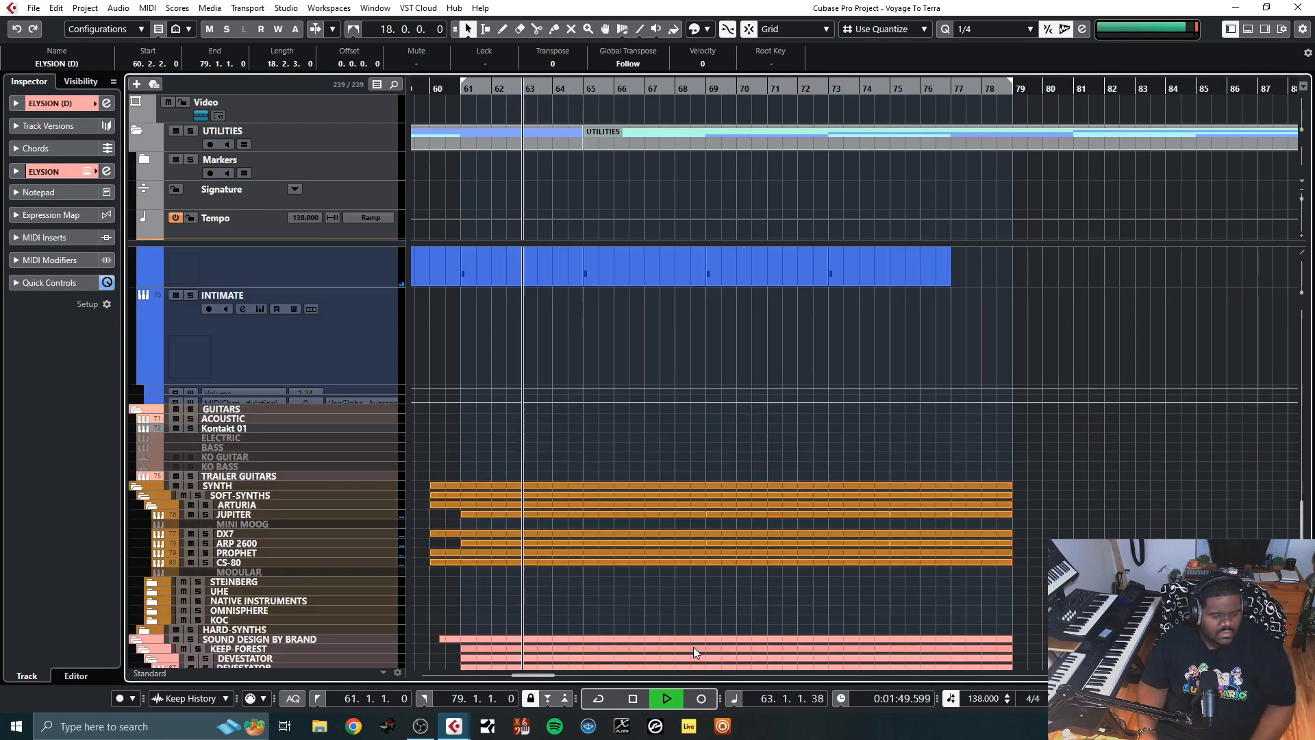
scroll(693, 647, "up", 10)
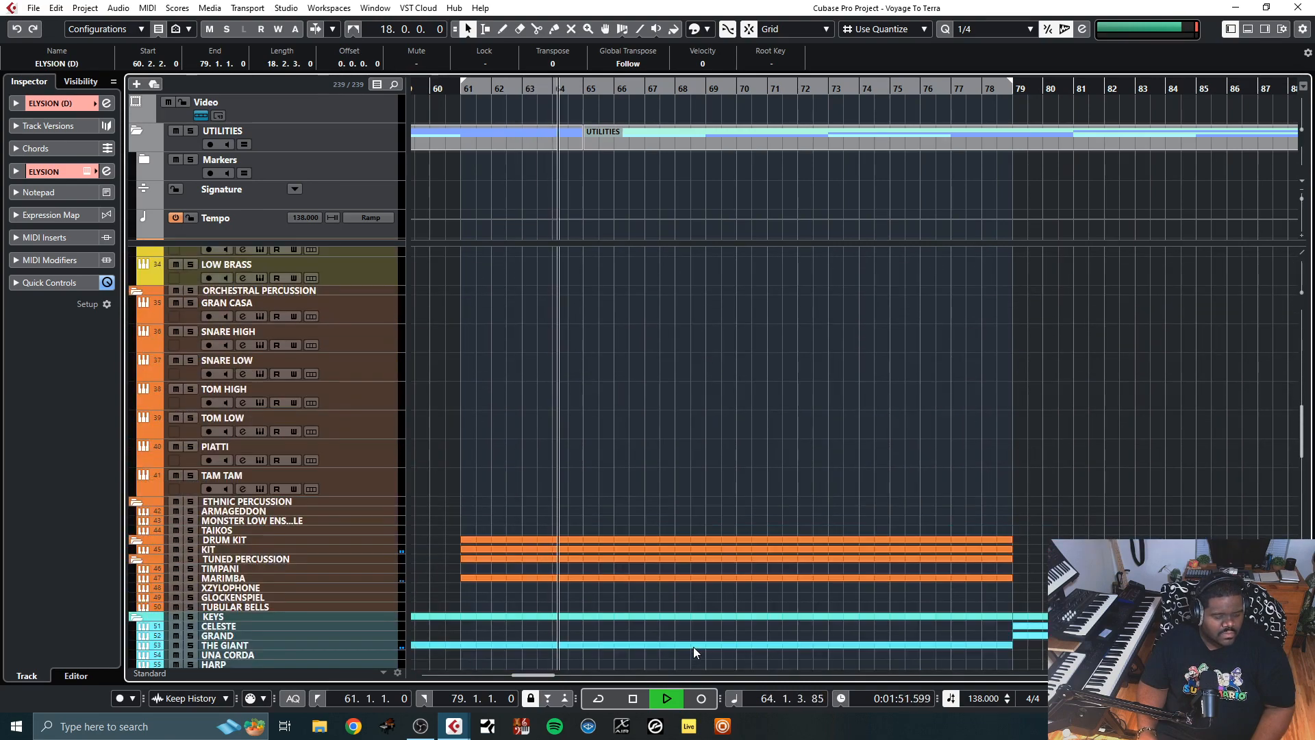
scroll(693, 647, "down", 4)
scroll(693, 646, "up", 2)
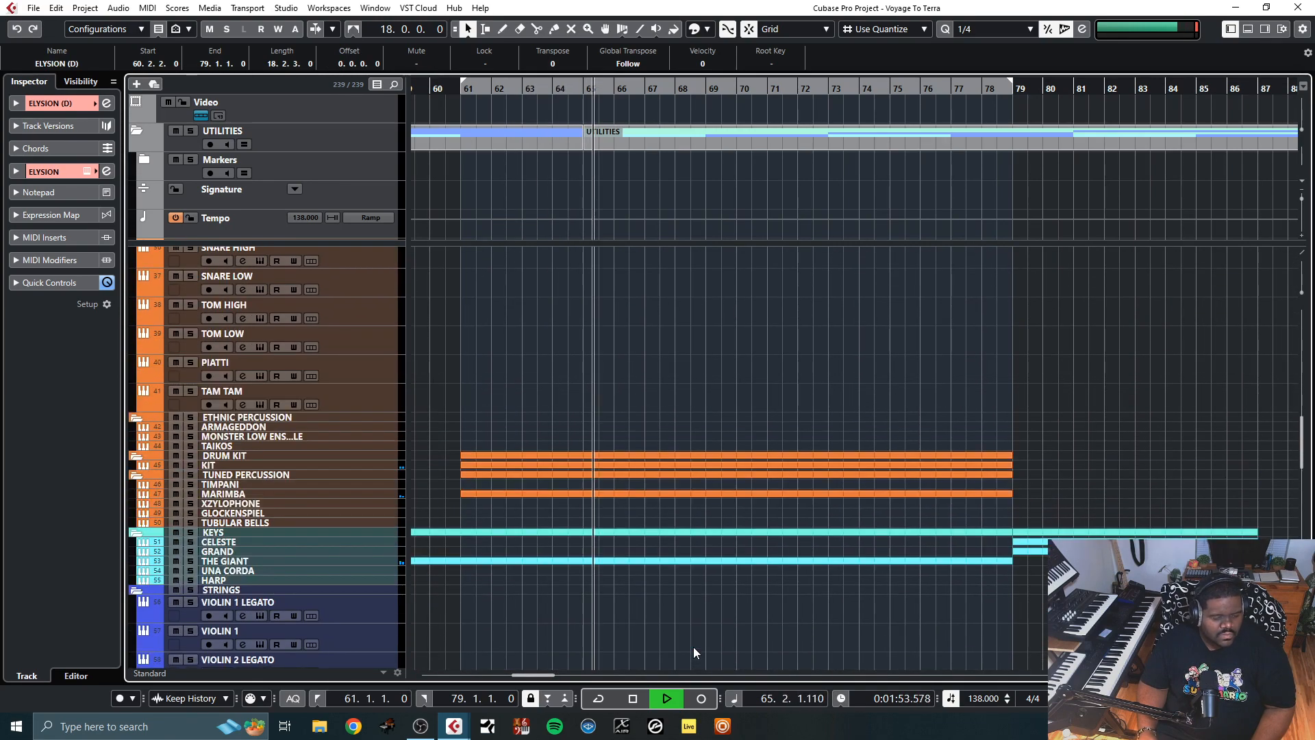
scroll(693, 647, "up", 2)
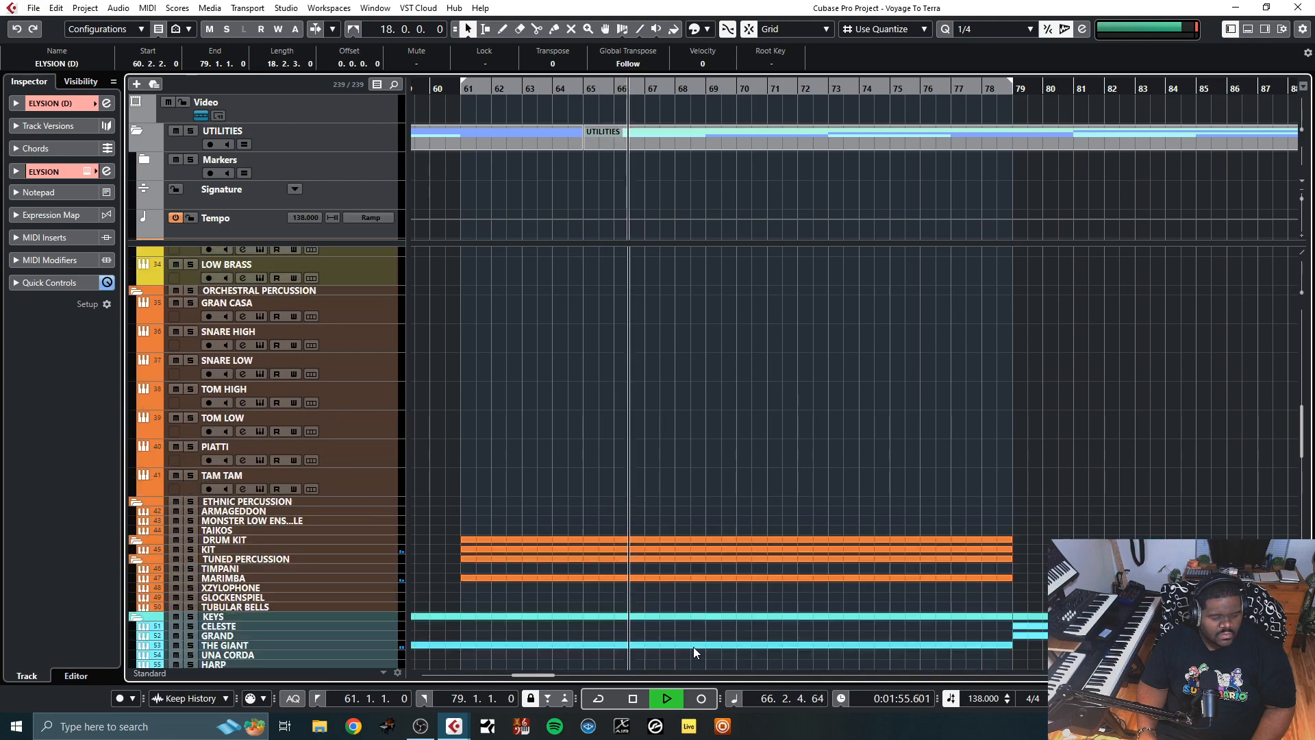
scroll(693, 646, "up", 2)
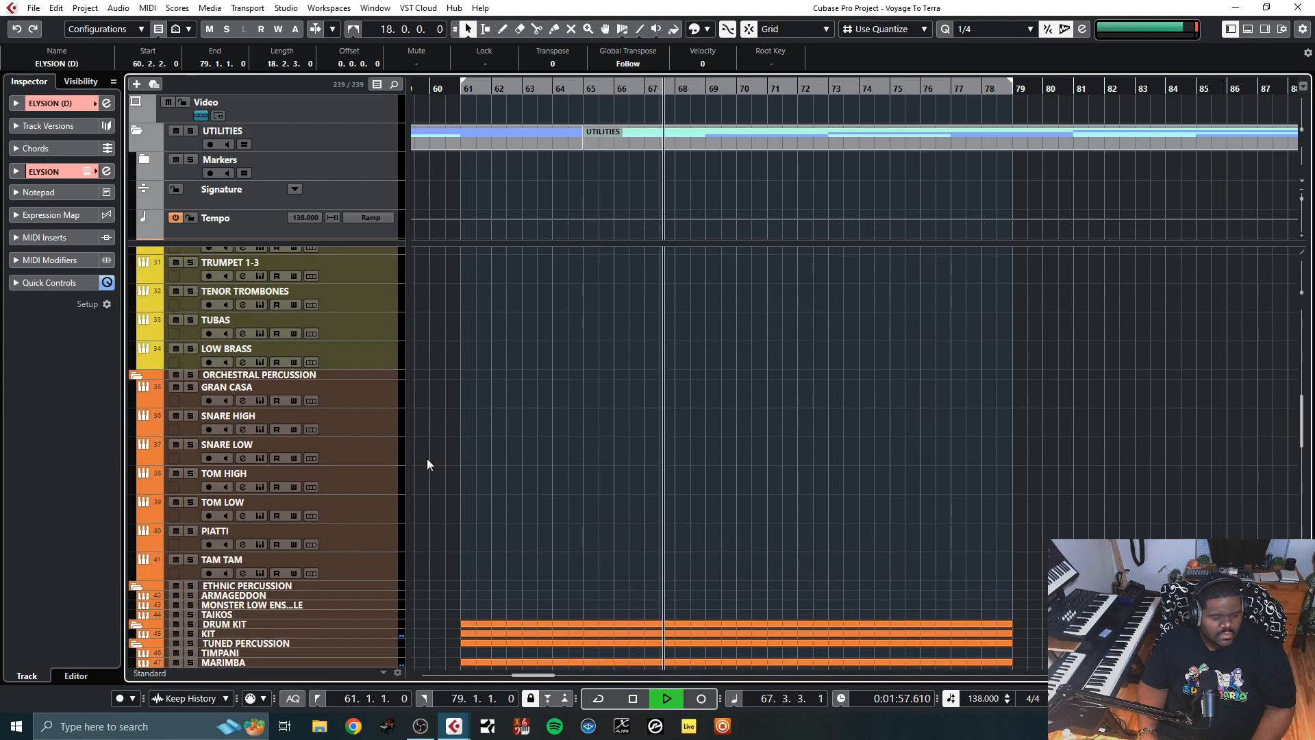
scroll(427, 459, "up", 8)
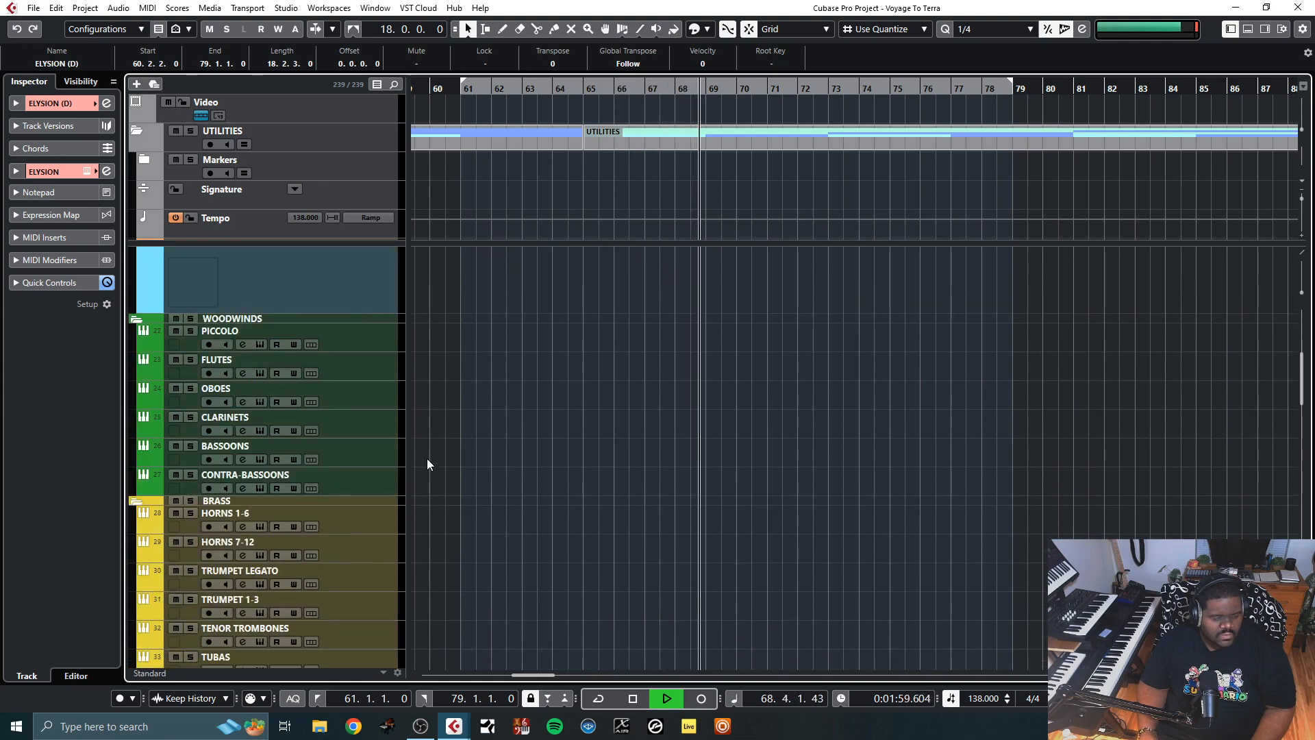
scroll(428, 464, "up", 8)
scroll(427, 464, "down", 4)
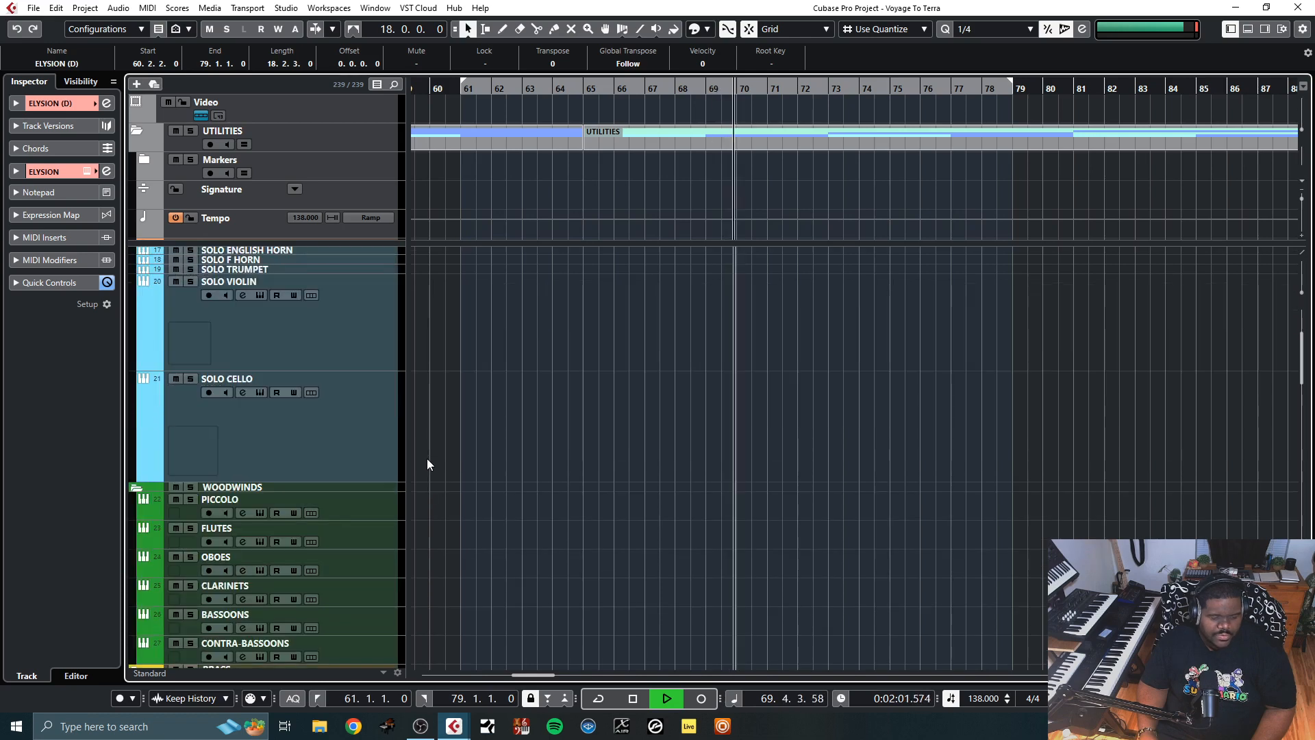
scroll(428, 464, "down", 4)
scroll(428, 463, "up", 6)
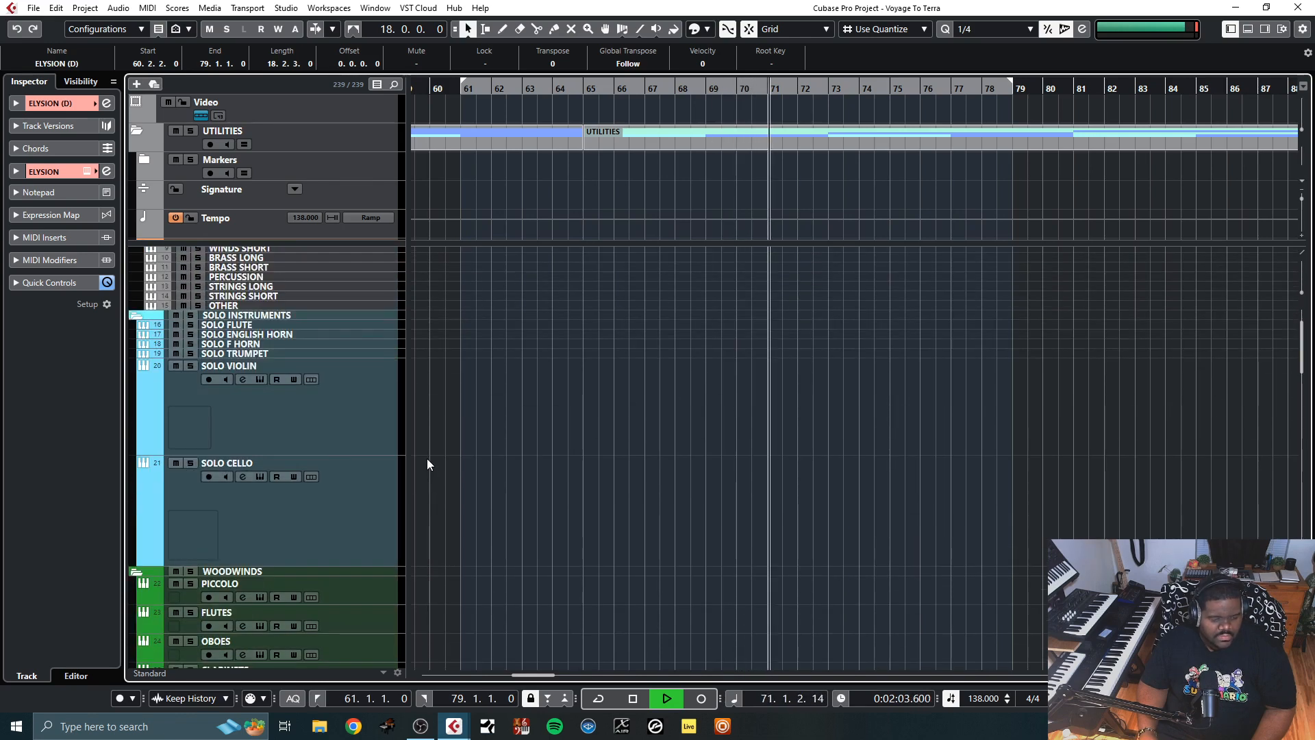
scroll(427, 463, "up", 3)
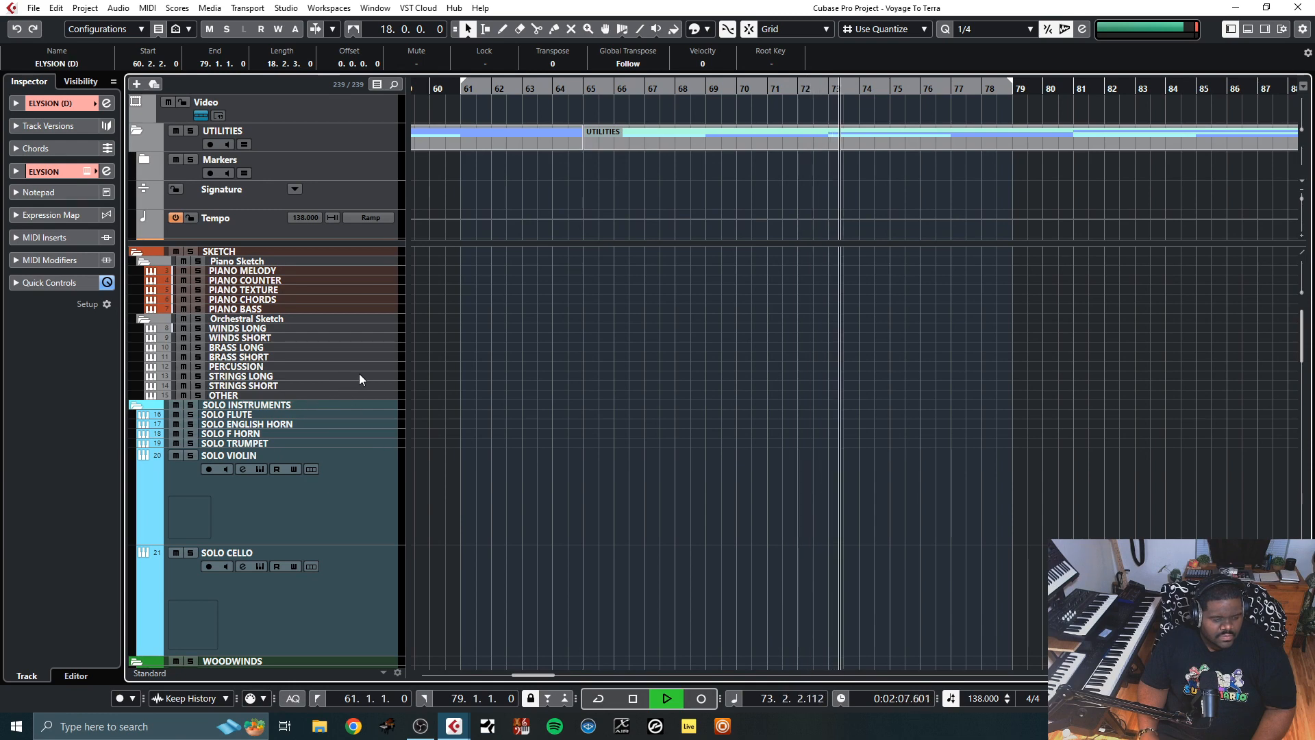
Select the STRINGS SHORT track in the Orchestral Sketch folder, stop playback and place the project cursor at bar 79
left_click(386, 385)
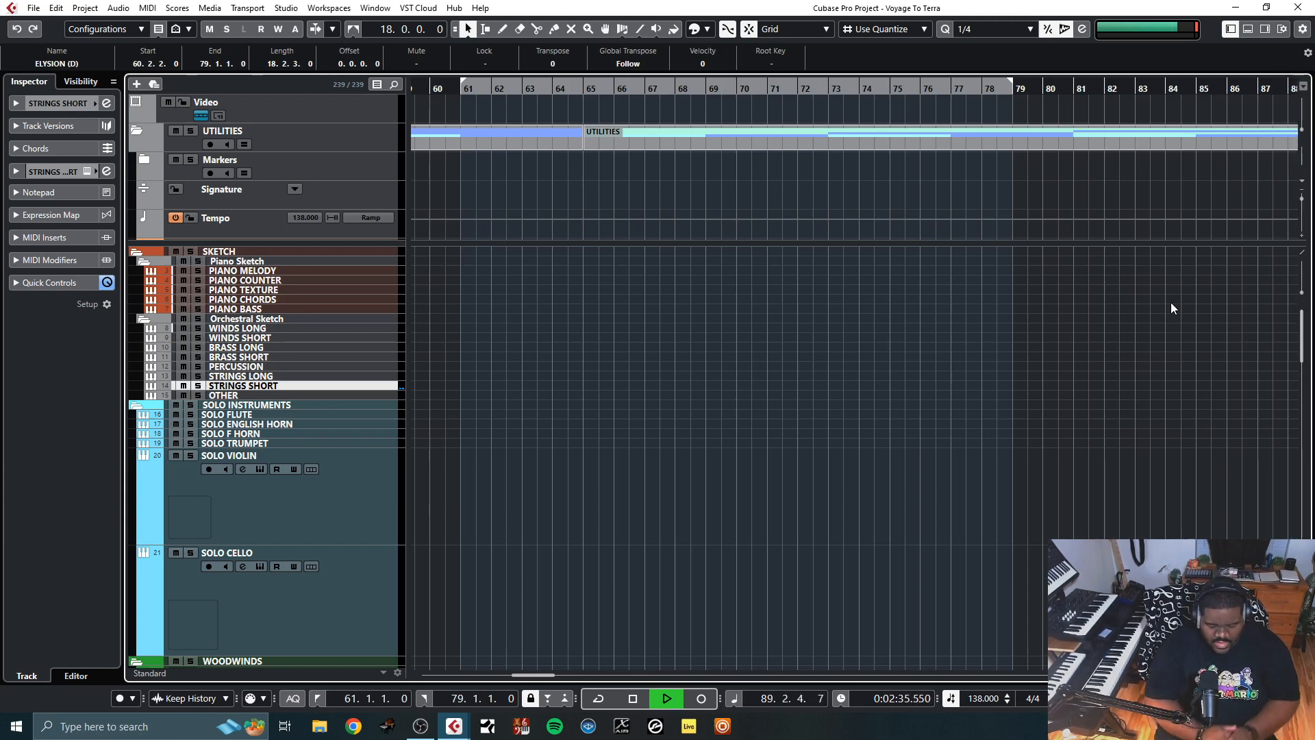
key("space")
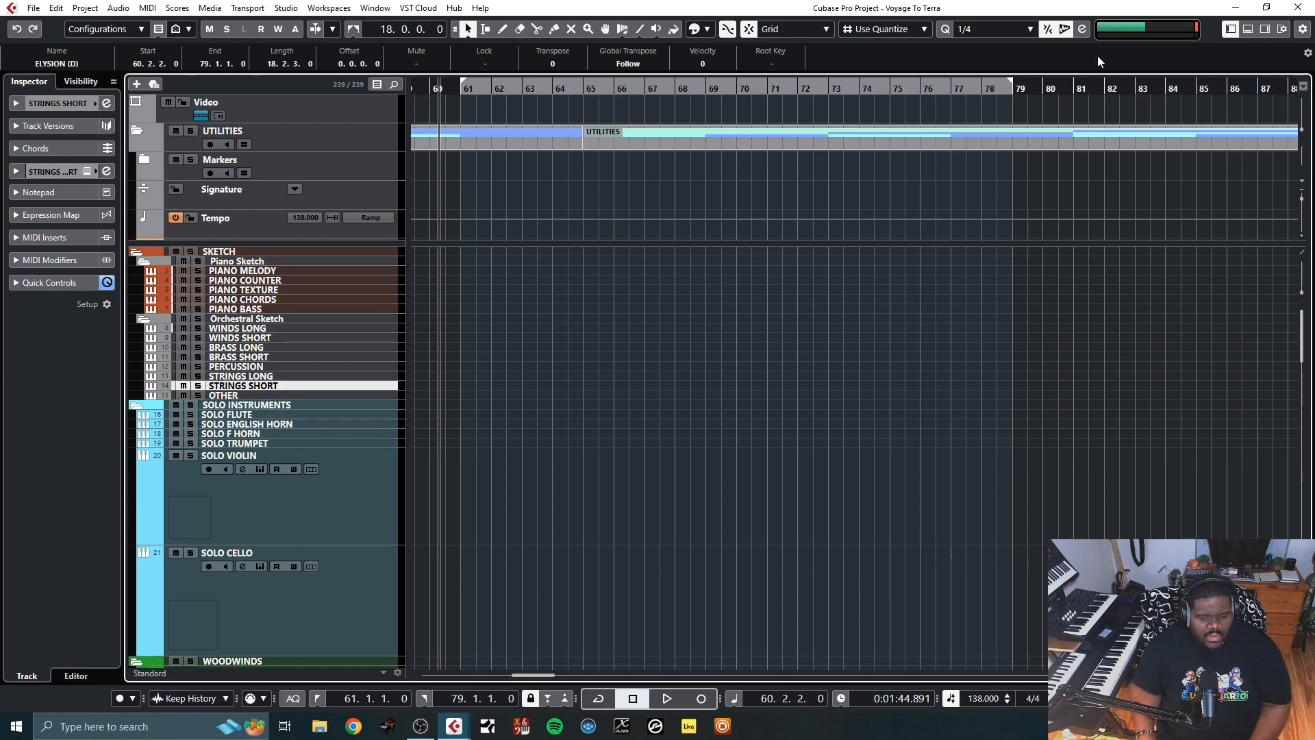
left_click(1013, 91)
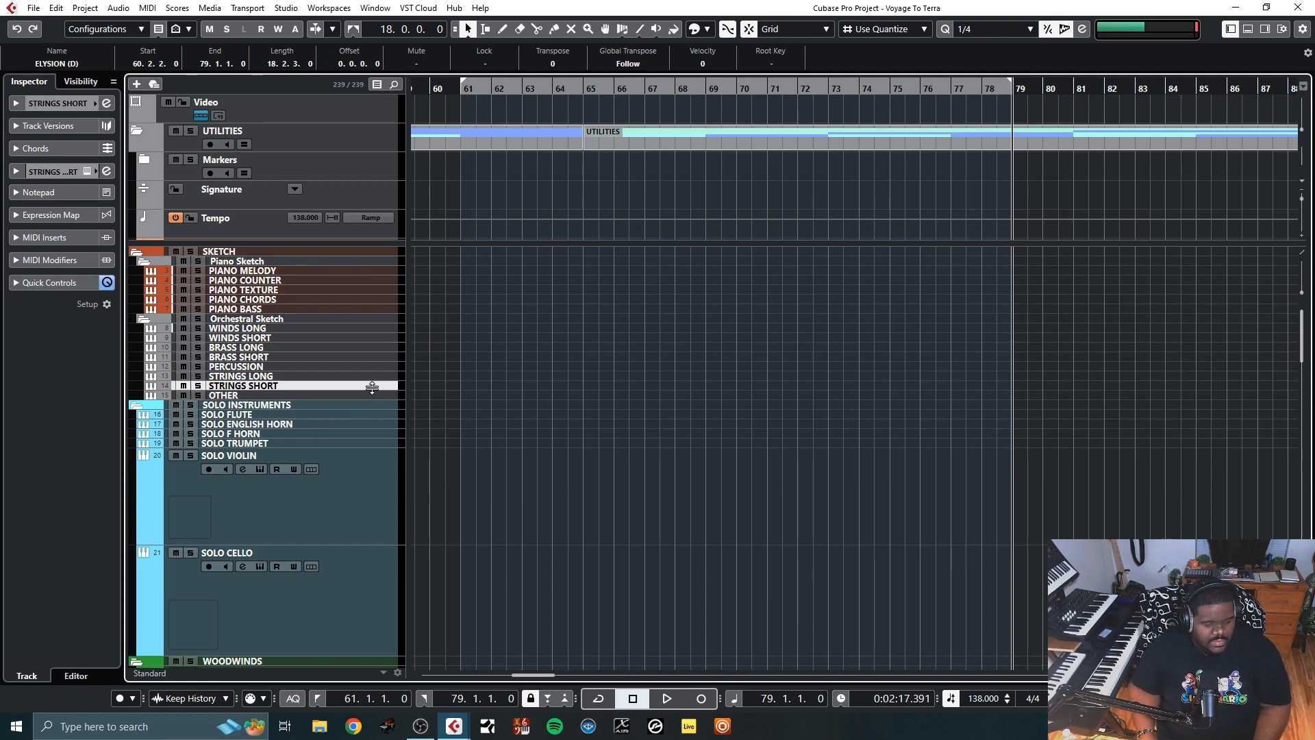
Enlarge the STRINGS SHORT track and draw a two-bar part on it from bar 79 to bar 81
left_click_drag(372, 390, 370, 450)
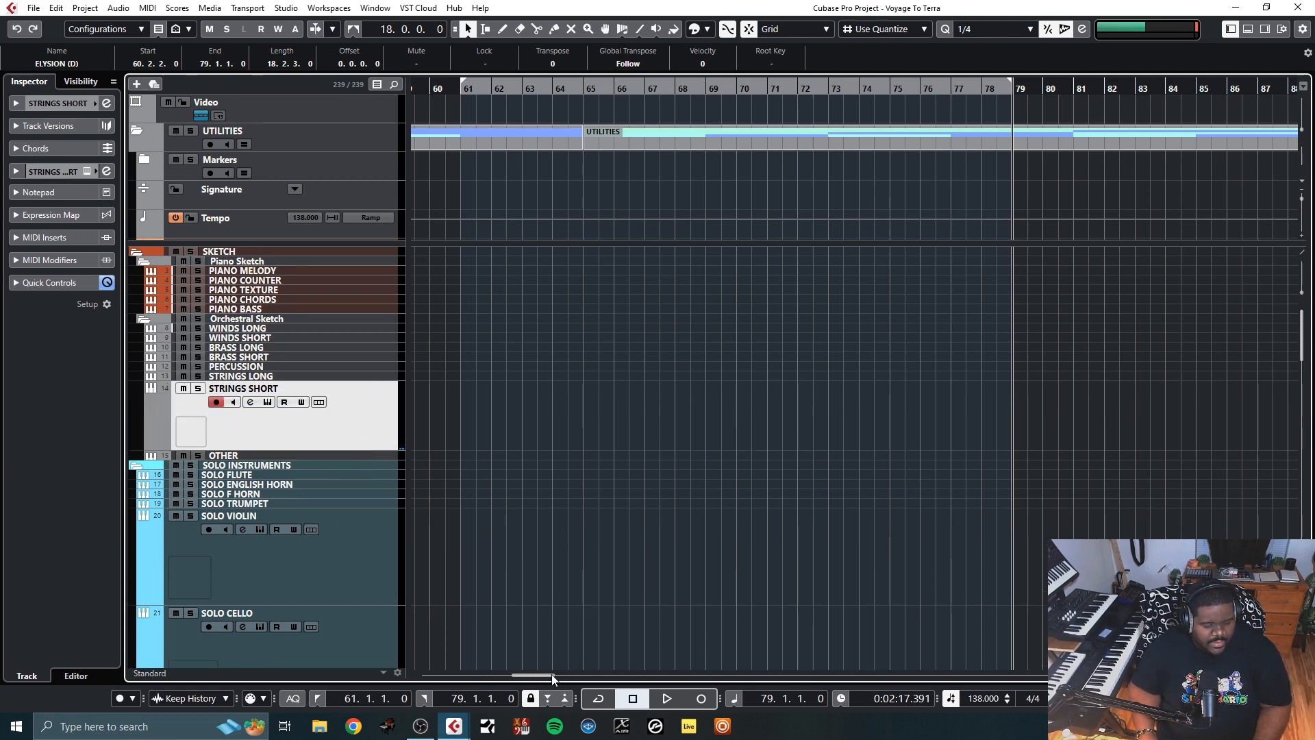
mouse_move(536, 676)
left_mouse_down()
mouse_move(575, 676)
mouse_move(549, 674)
left_mouse_up()
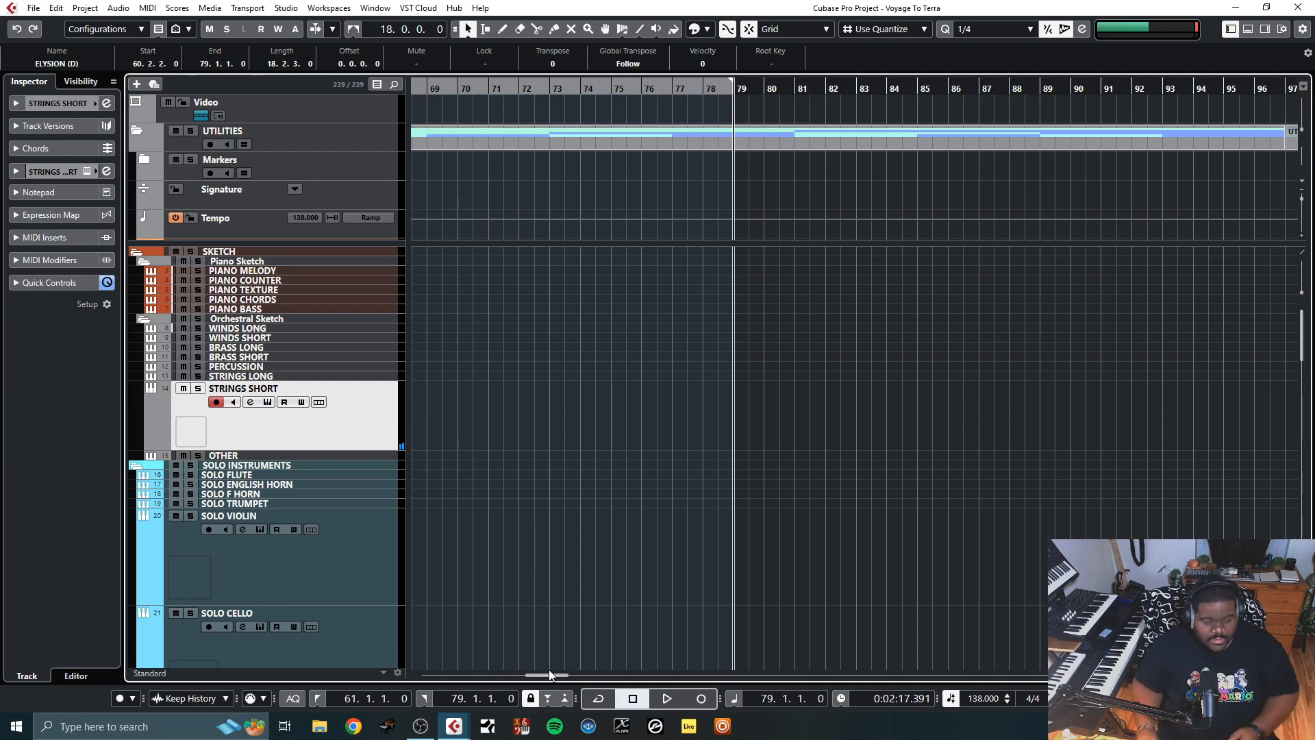
right_click(738, 418)
left_click(776, 416)
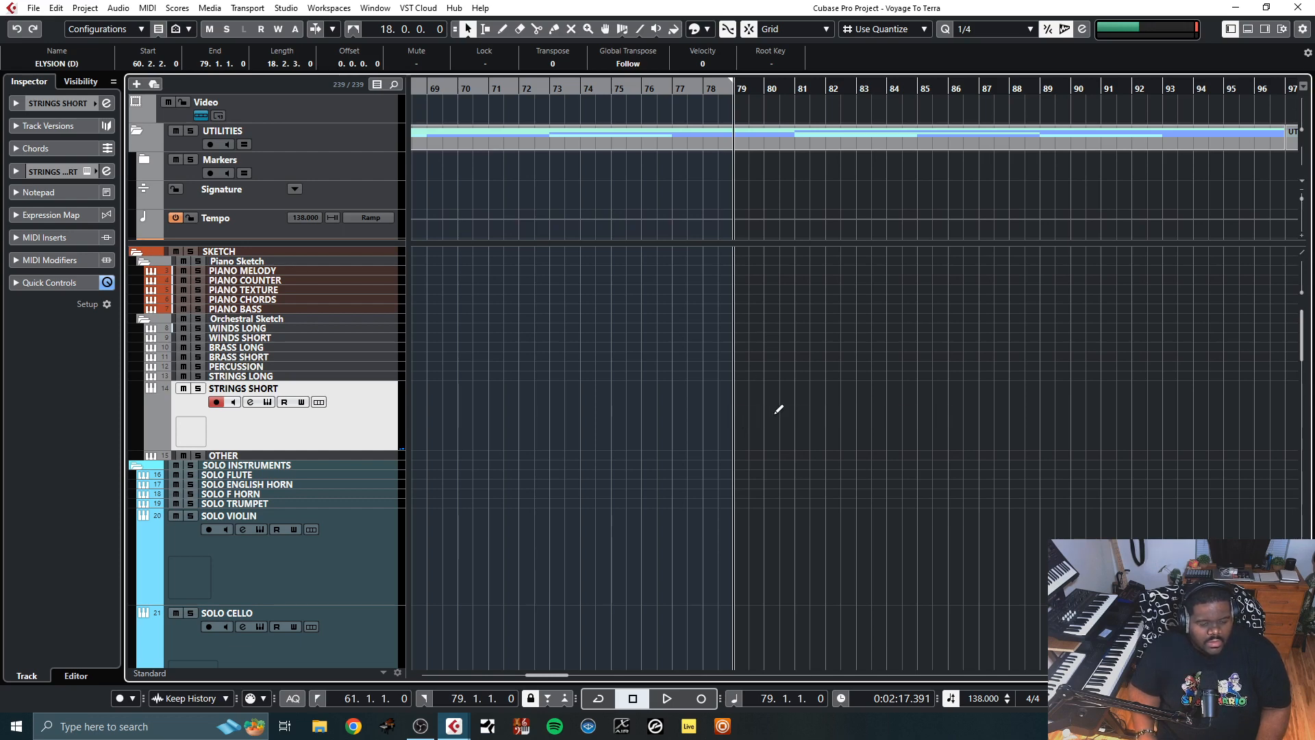
left_click_drag(738, 411, 797, 405)
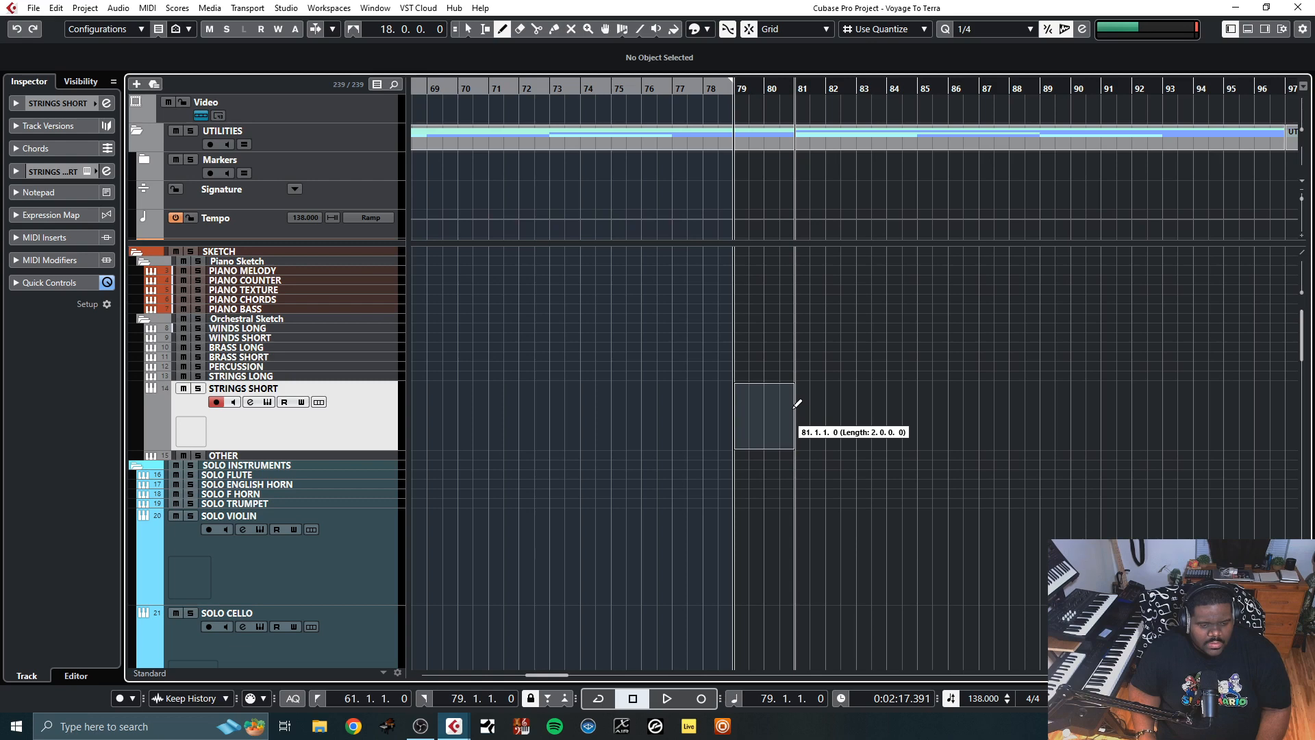
left_click_drag(794, 407, 795, 405)
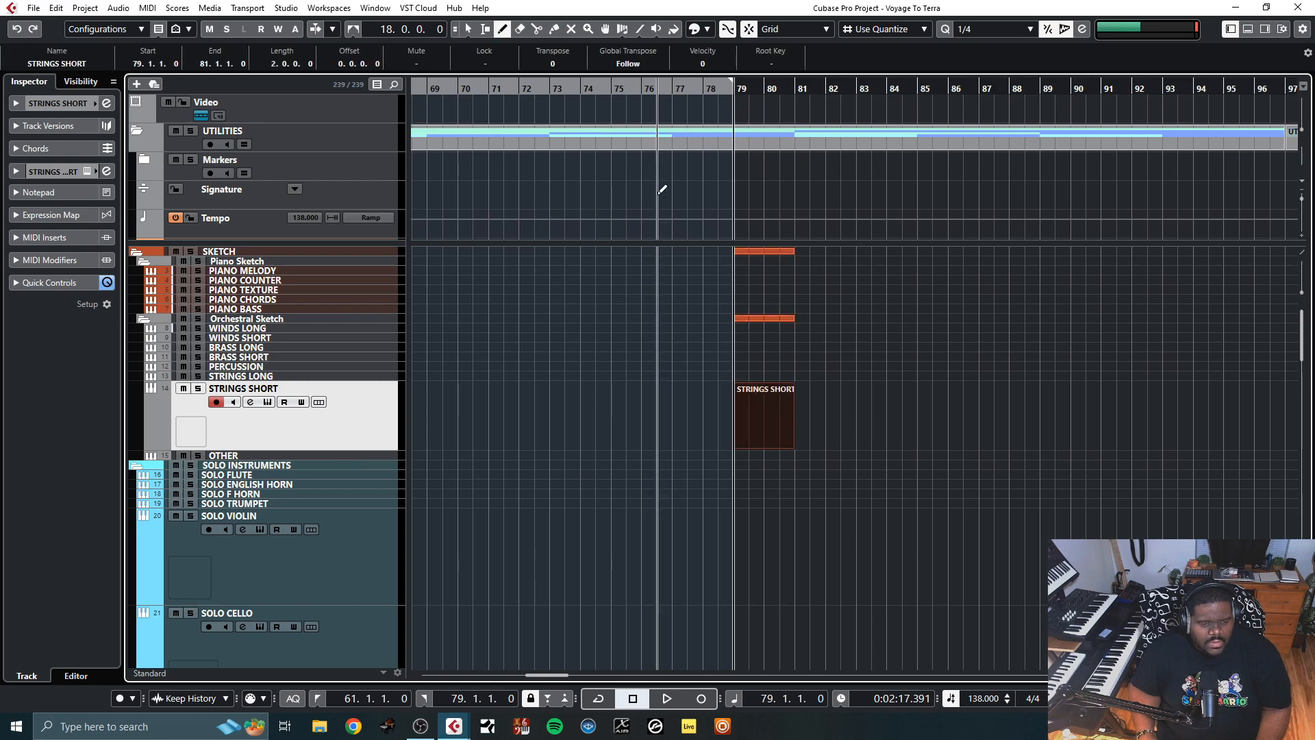
Set the left and right locators to span bar 79 to bar 97
left_click_drag(591, 82, 1288, 78)
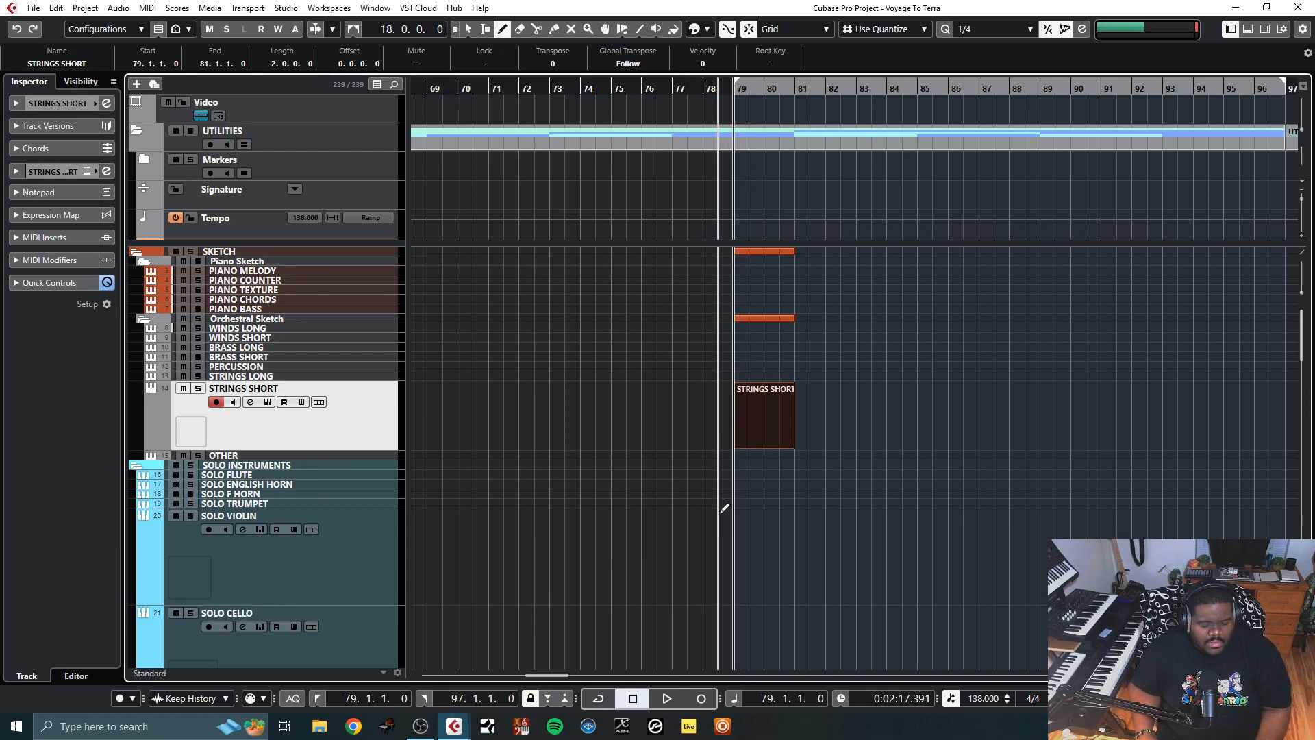
left_click_drag(541, 673, 548, 674)
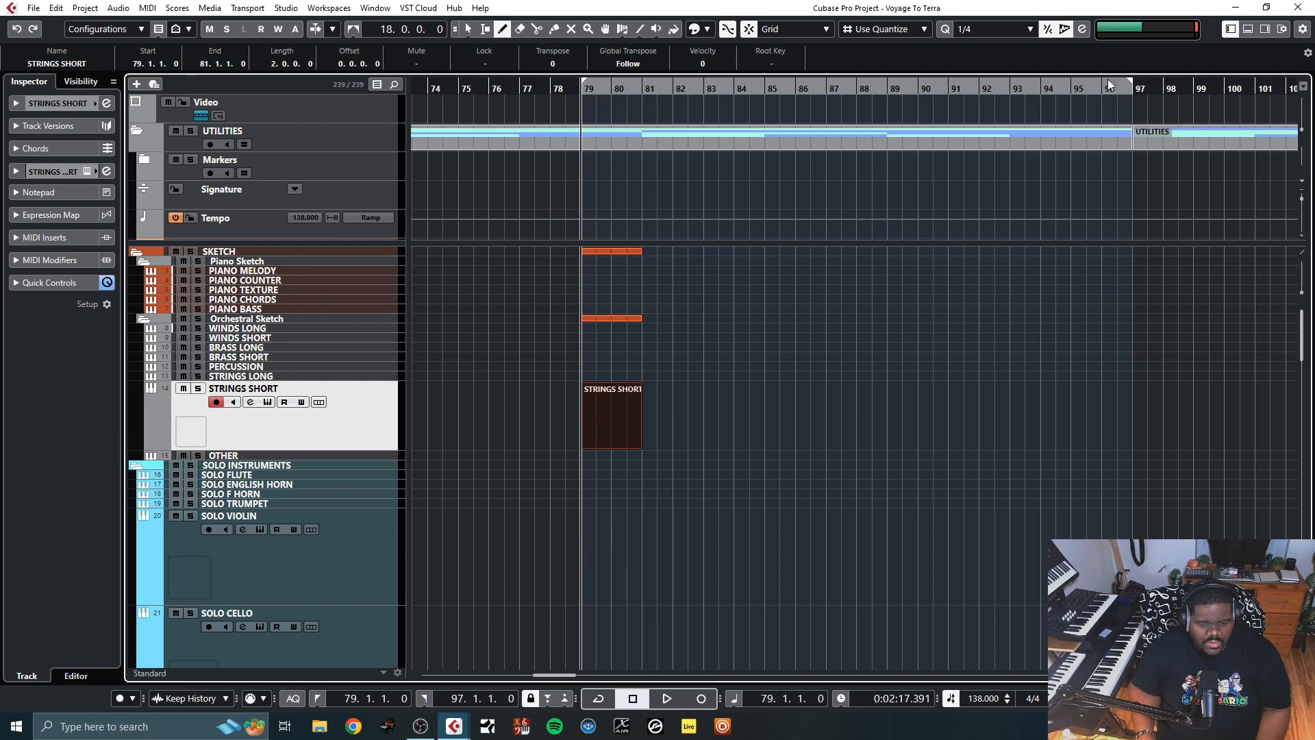
Check which tracks have parts between bars 79 and 97 and switch back to the Object Selection tool at the STRINGS SHORT part
scroll(715, 405, "down", 5)
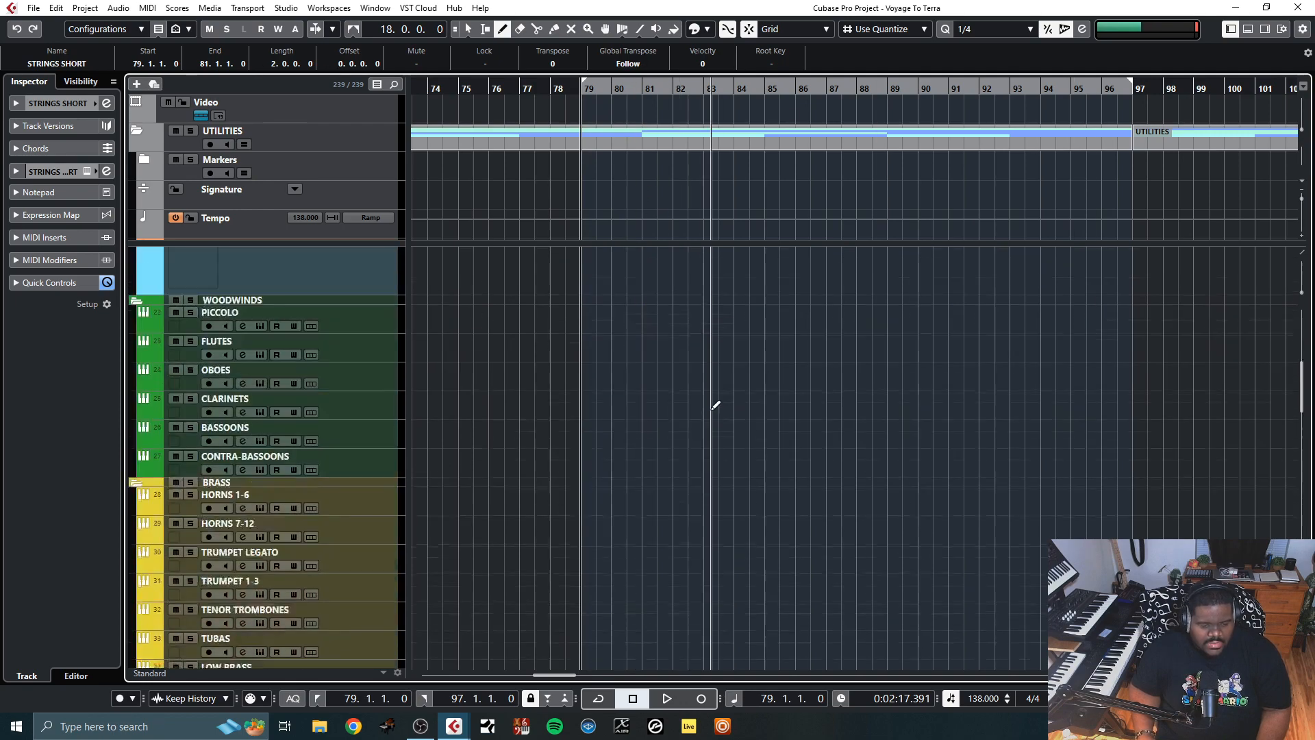
scroll(716, 404, "down", 15)
scroll(716, 405, "up", 10)
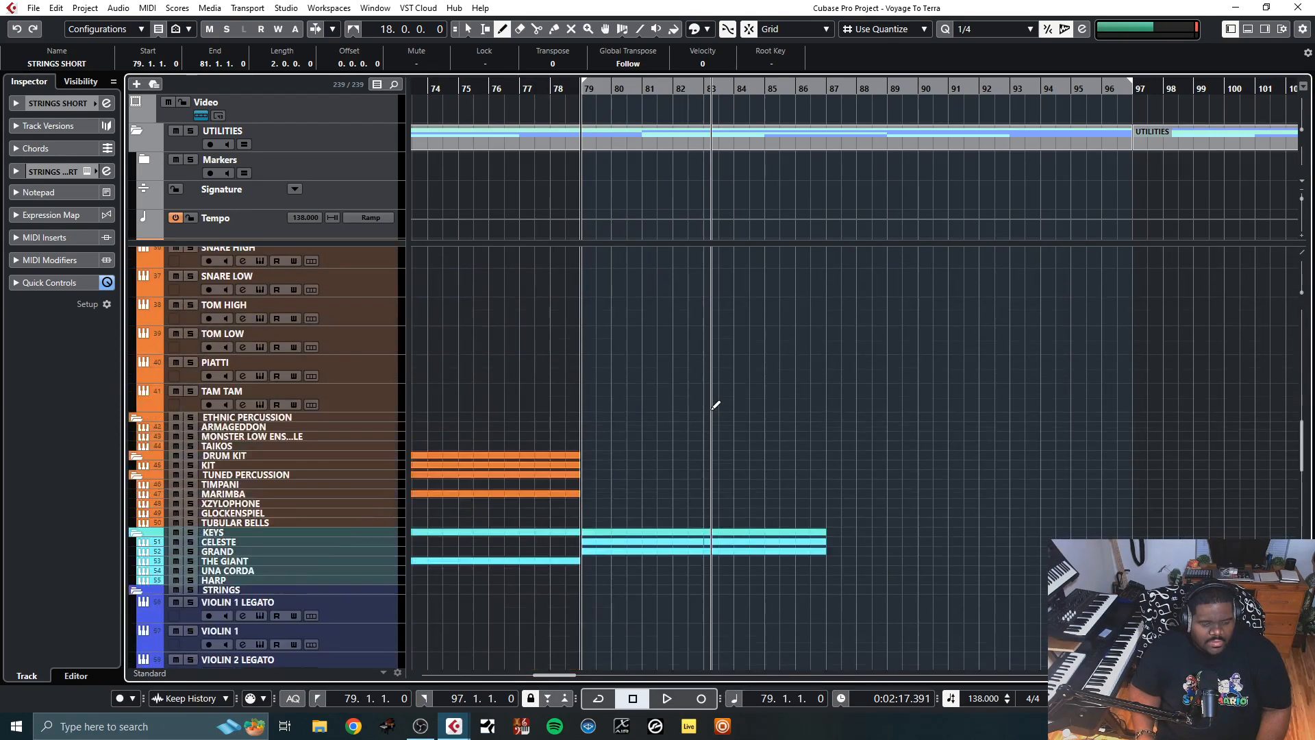
scroll(716, 404, "up", 10)
scroll(716, 404, "down", 5)
scroll(716, 404, "up", 6)
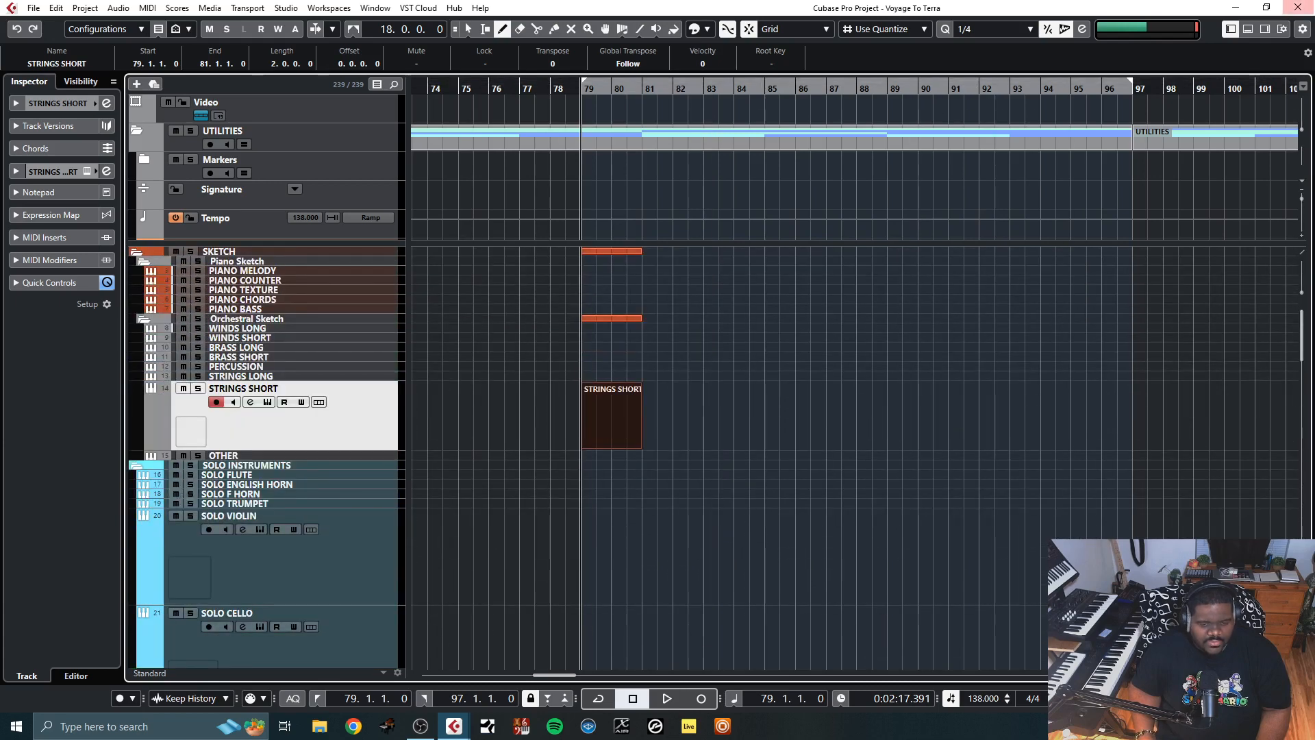
right_click(610, 416)
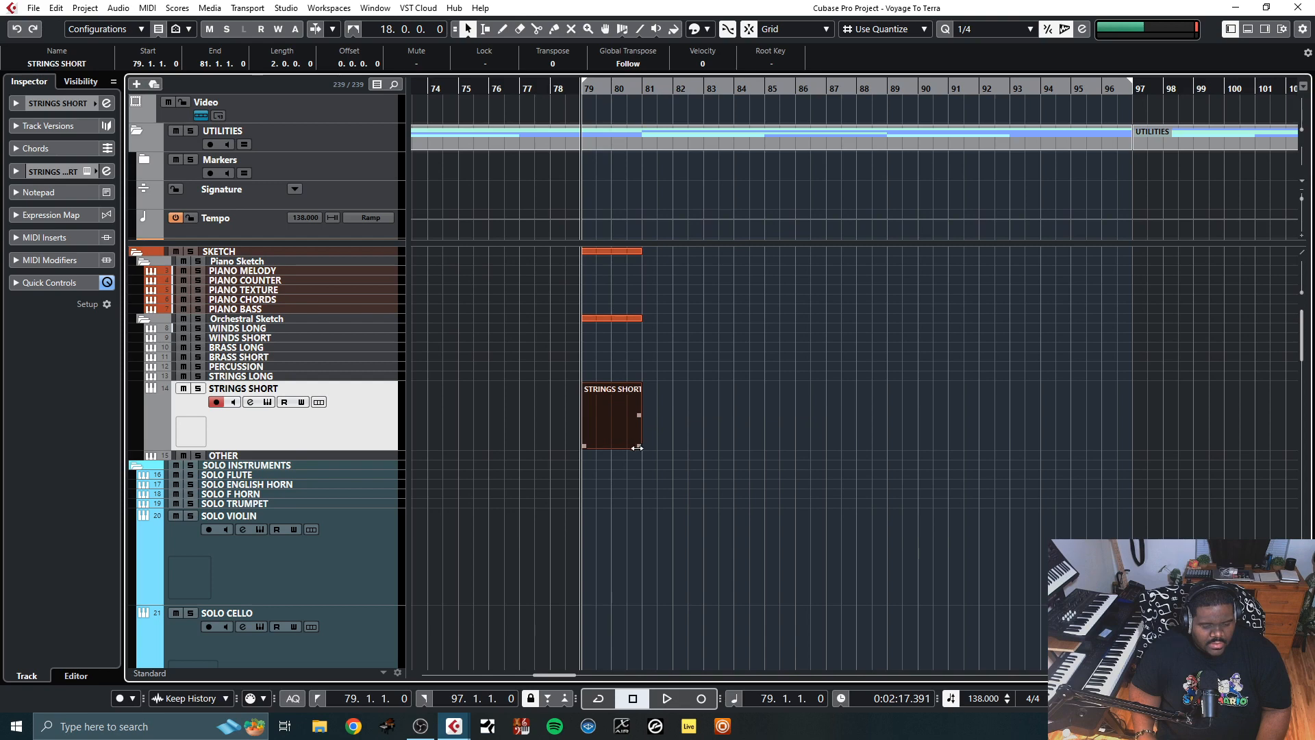
Extend the STRINGS SHORT part to bar 97 and open it in the Key Editor
mouse_move(637, 448)
left_mouse_down()
mouse_move(643, 411)
mouse_move(1129, 394)
left_mouse_up()
right_click(717, 426)
left_click(677, 413)
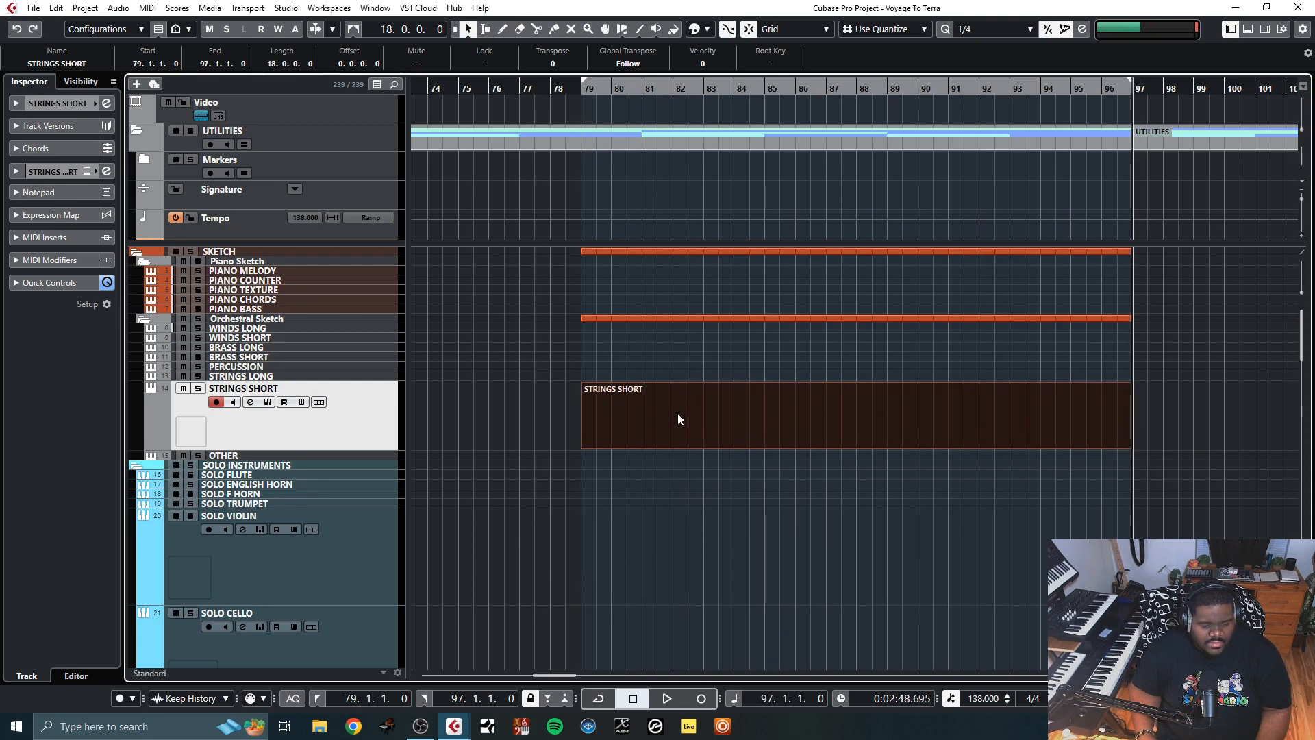
double_click(666, 419)
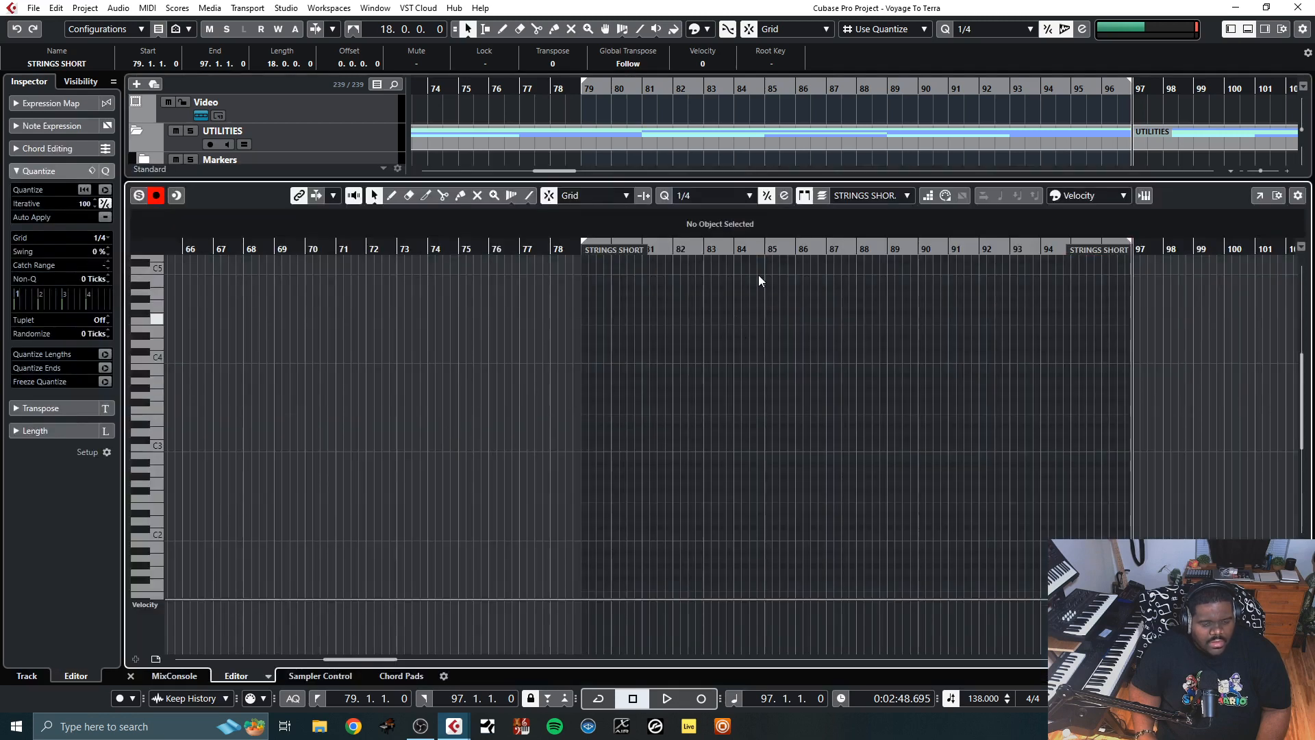
Keep the quantize preset at 1/4 and listen to the section from bar 79
left_click(742, 198)
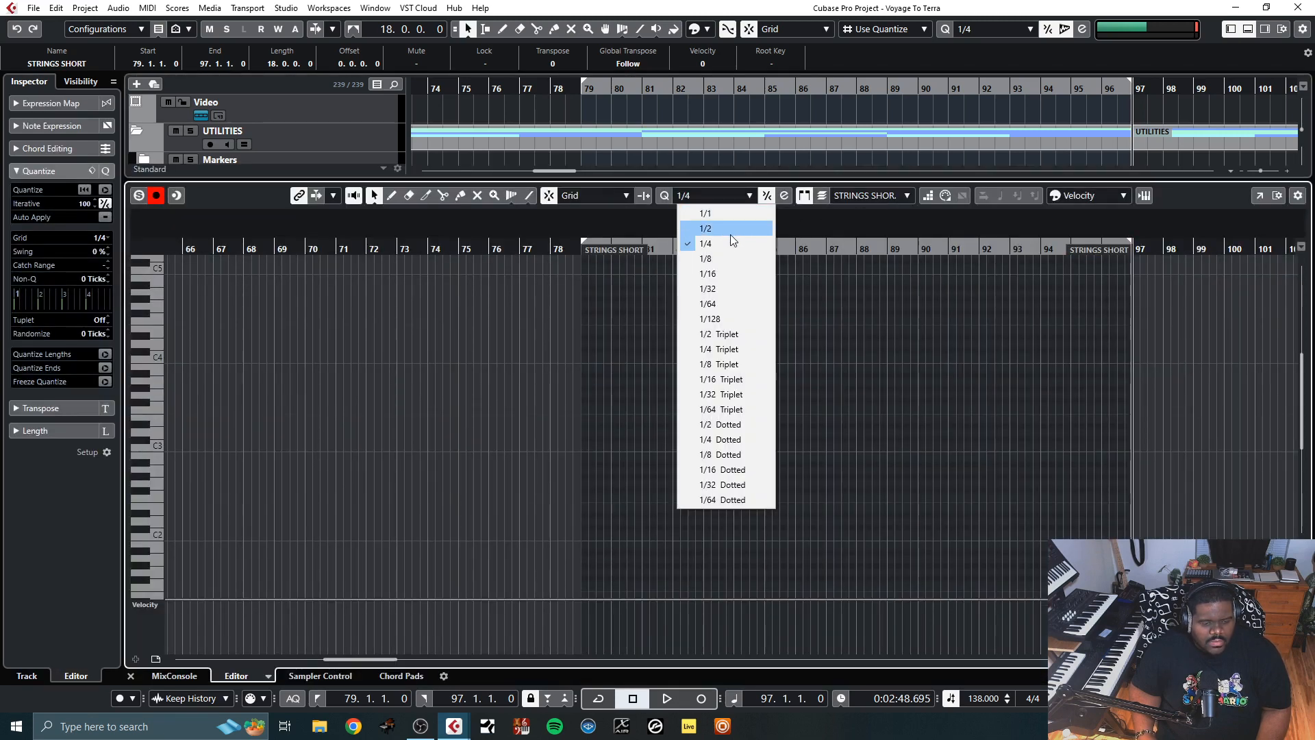
left_click(753, 243)
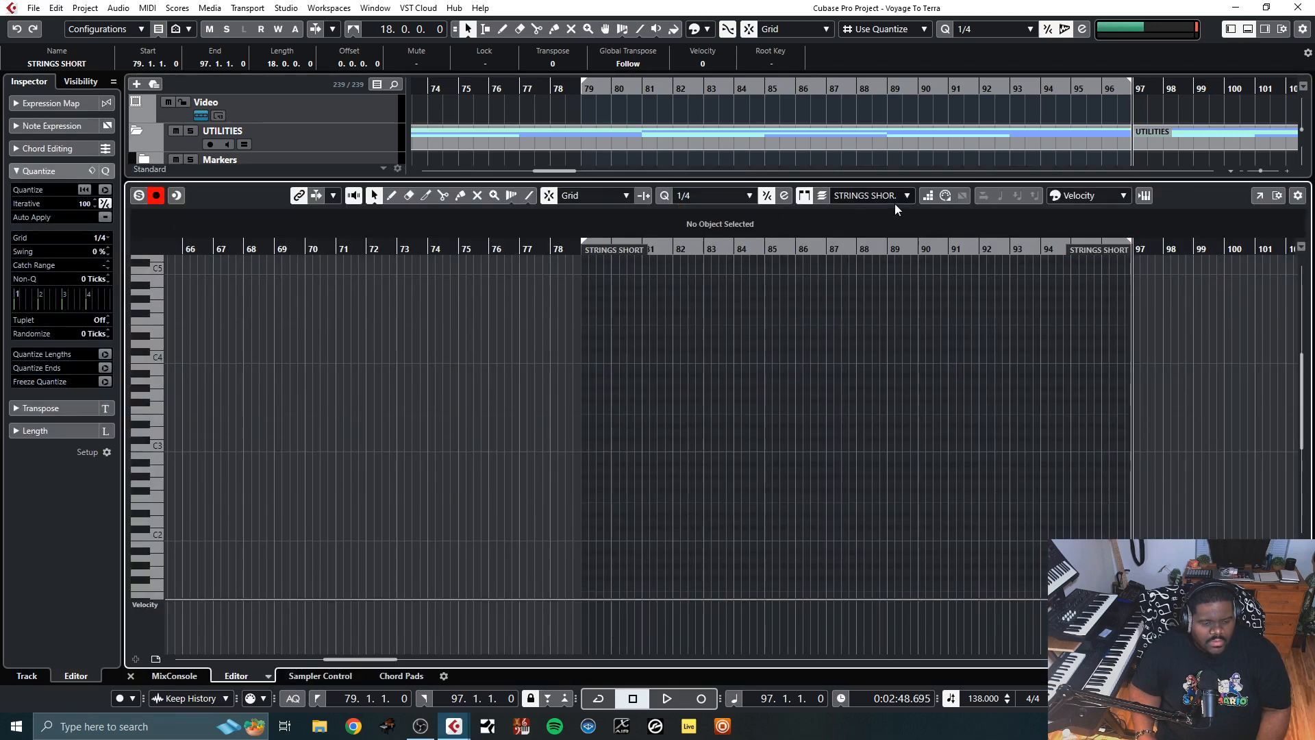
left_click(568, 252)
key("space")
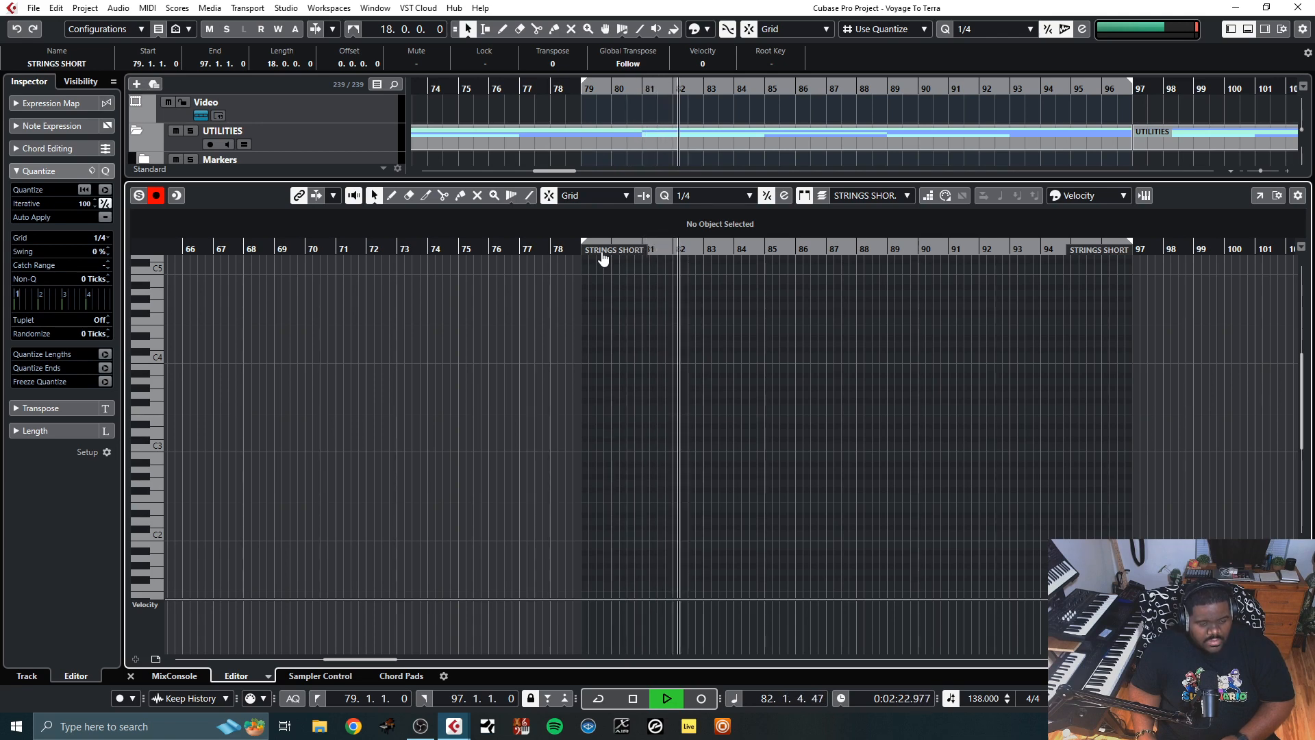
key("space")
Set the quantize preset to 1/8, enable Step Input and enter repeated eighth-note three-note chords from bar 79 to bar 81
left_click(746, 197)
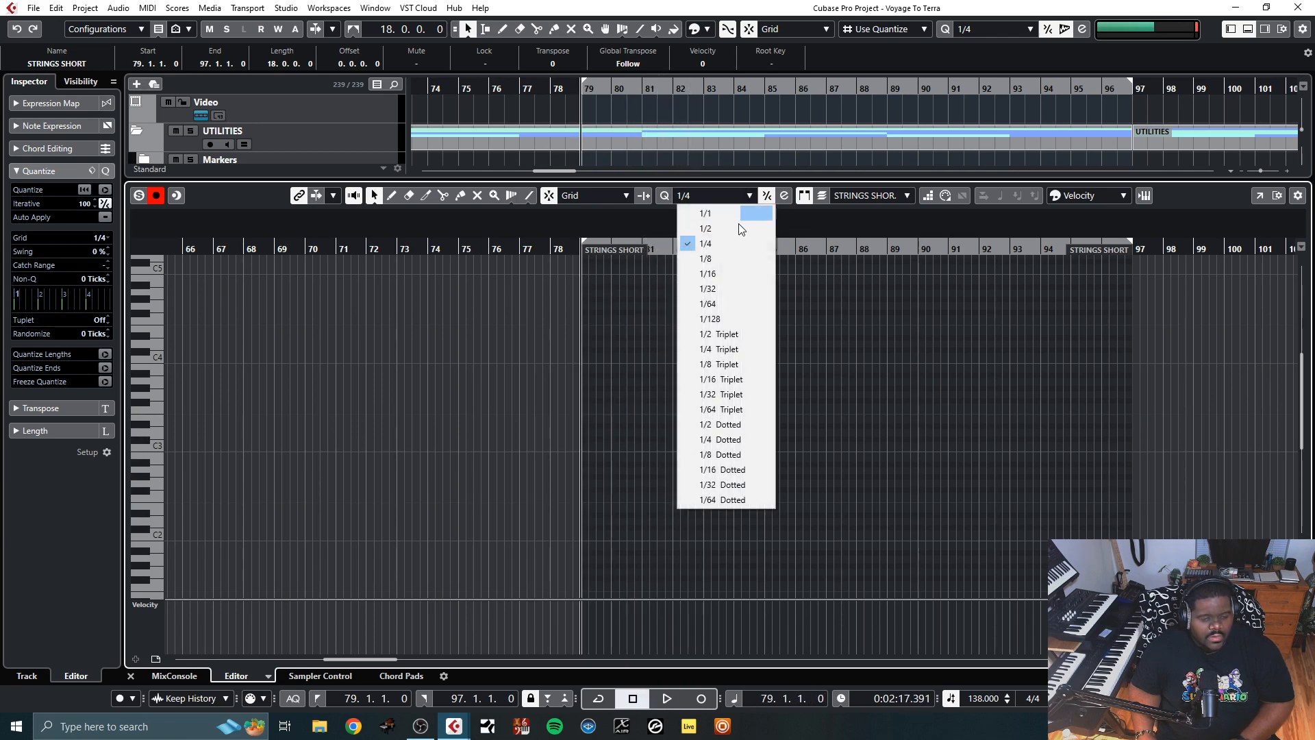
left_click(725, 262)
left_click(928, 195)
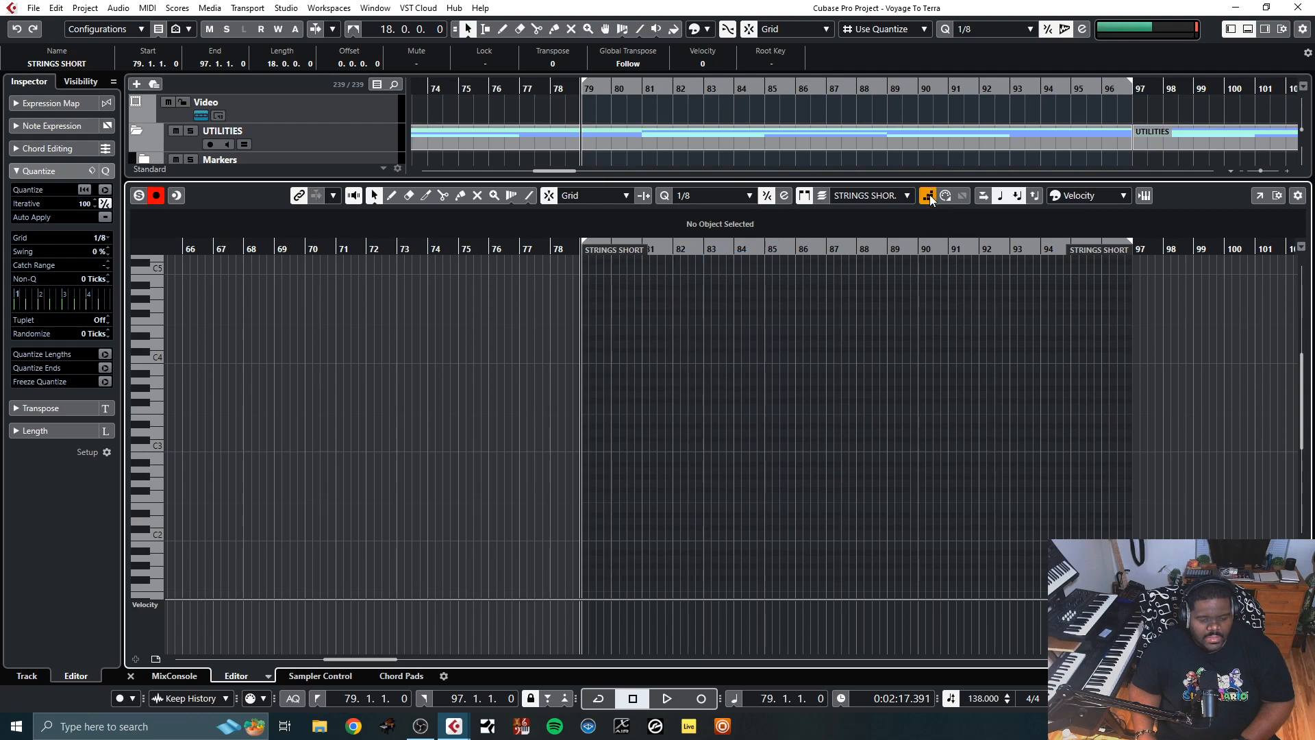
key("h")
key("h")
key("h")
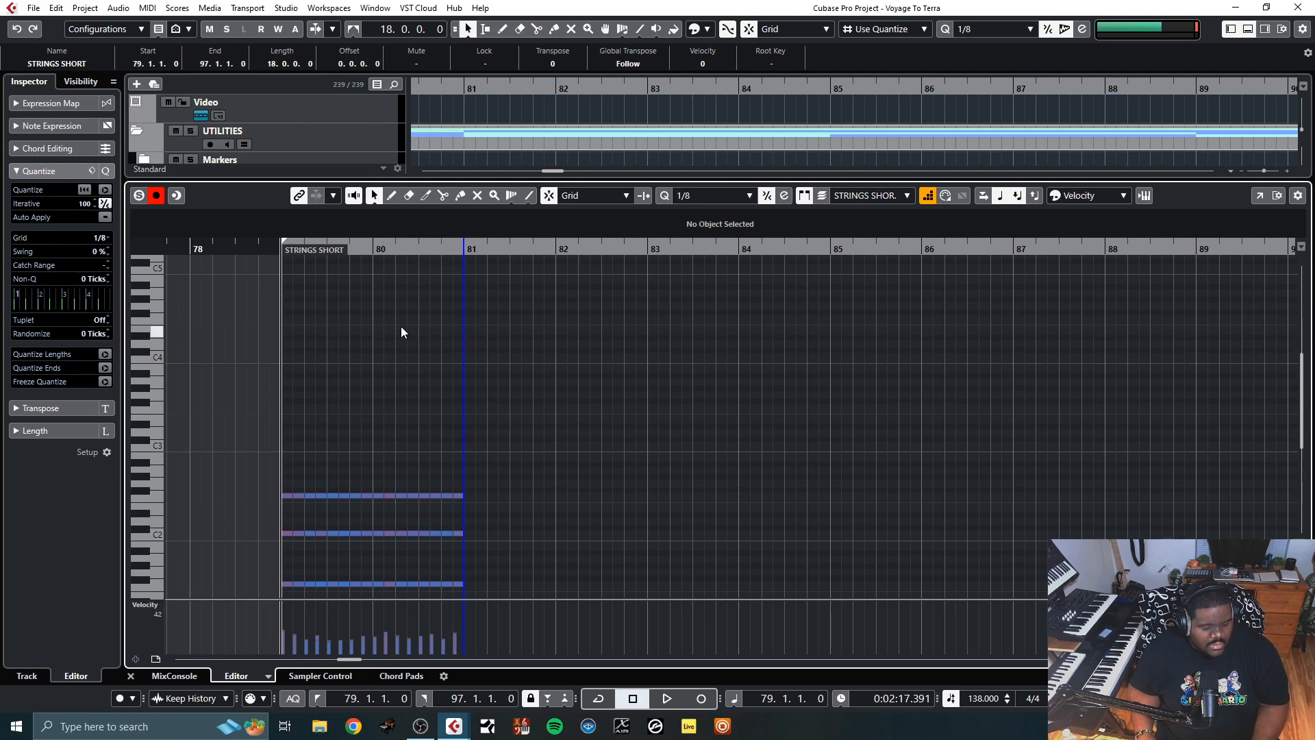
Play back the opening chords and step-enter further eighth-note chords from bar 81 to bar 87
left_click(270, 249)
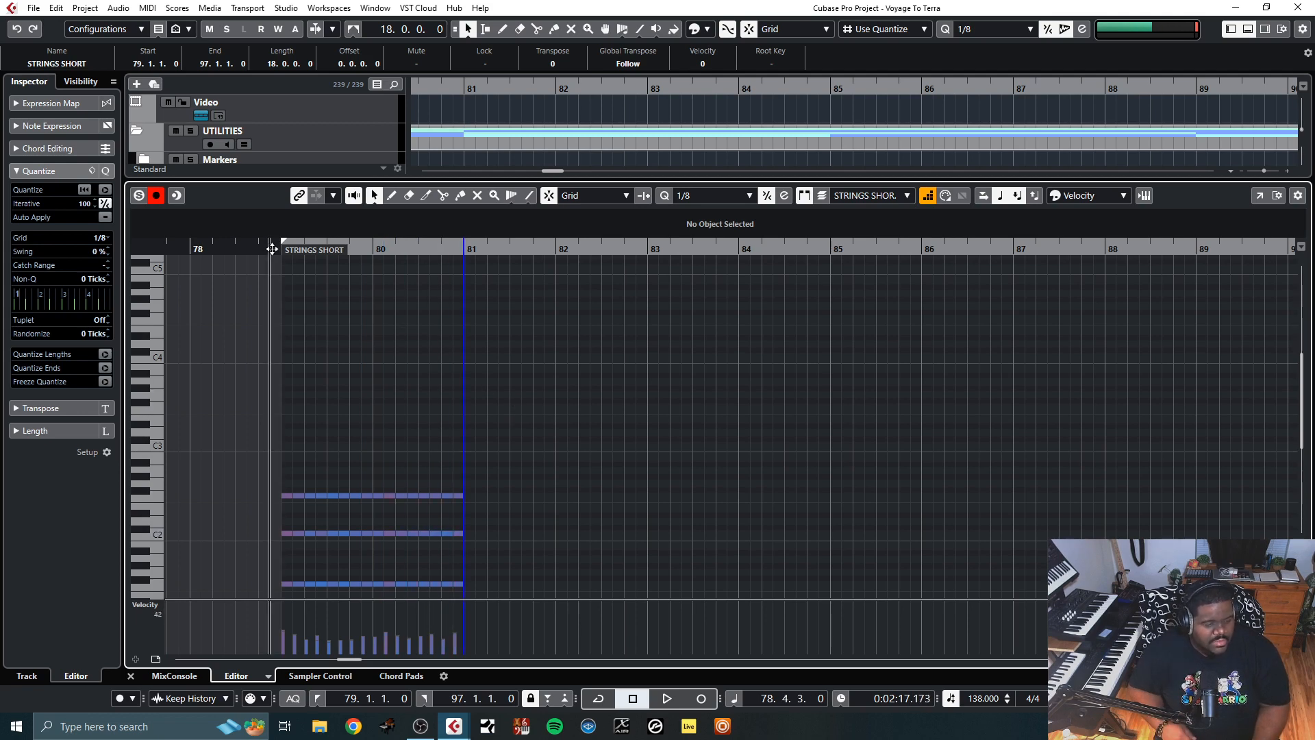
key("space")
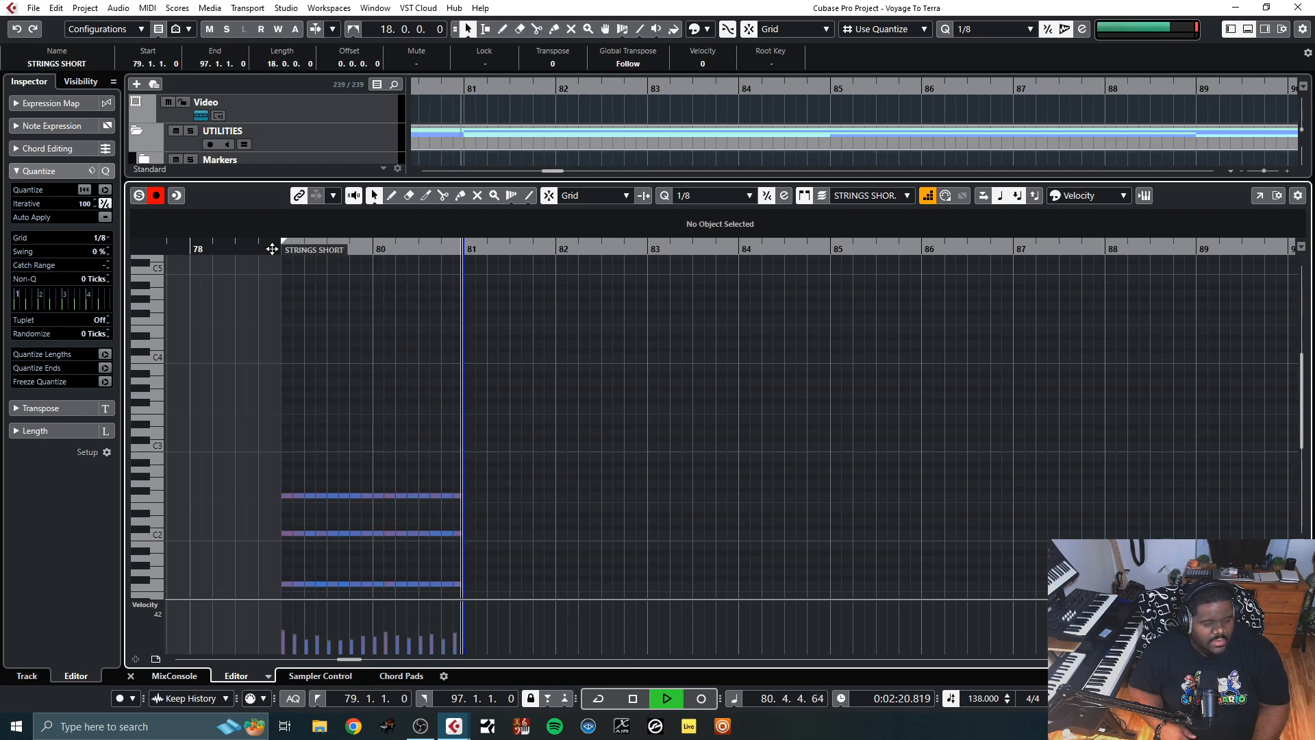
key("space")
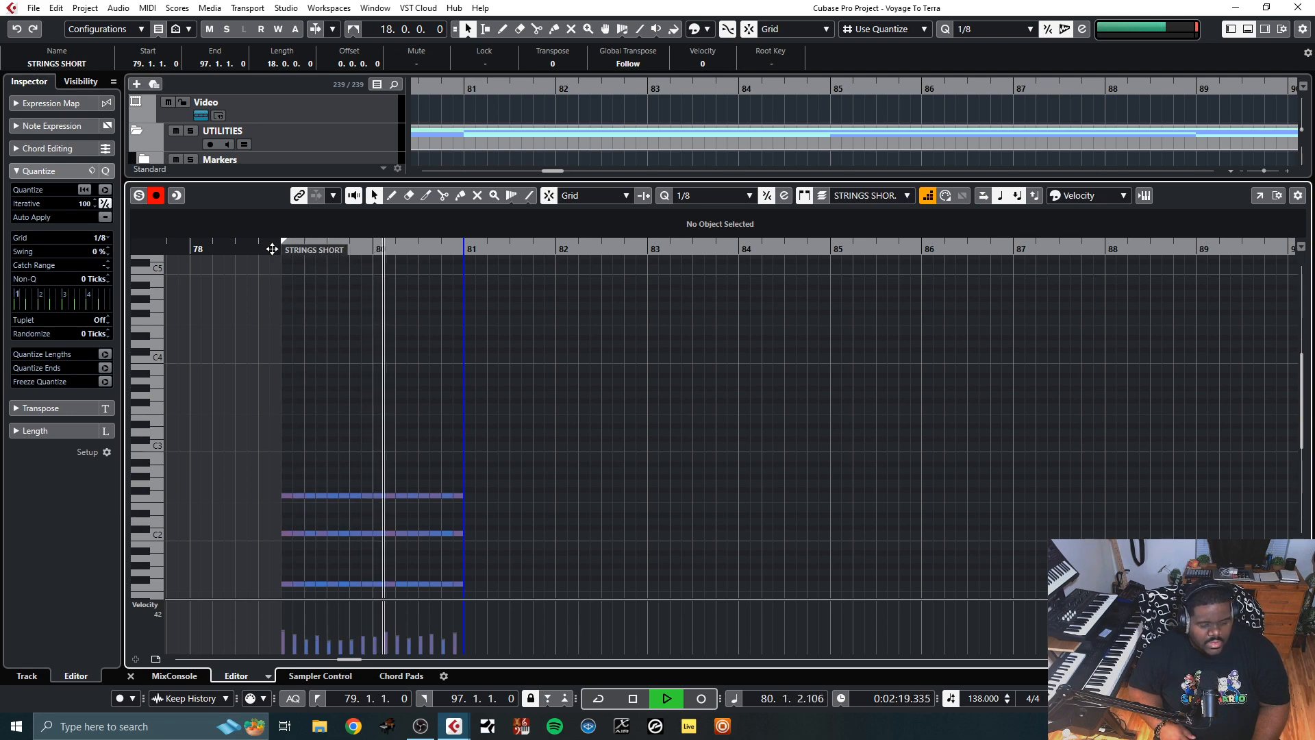
key("space")
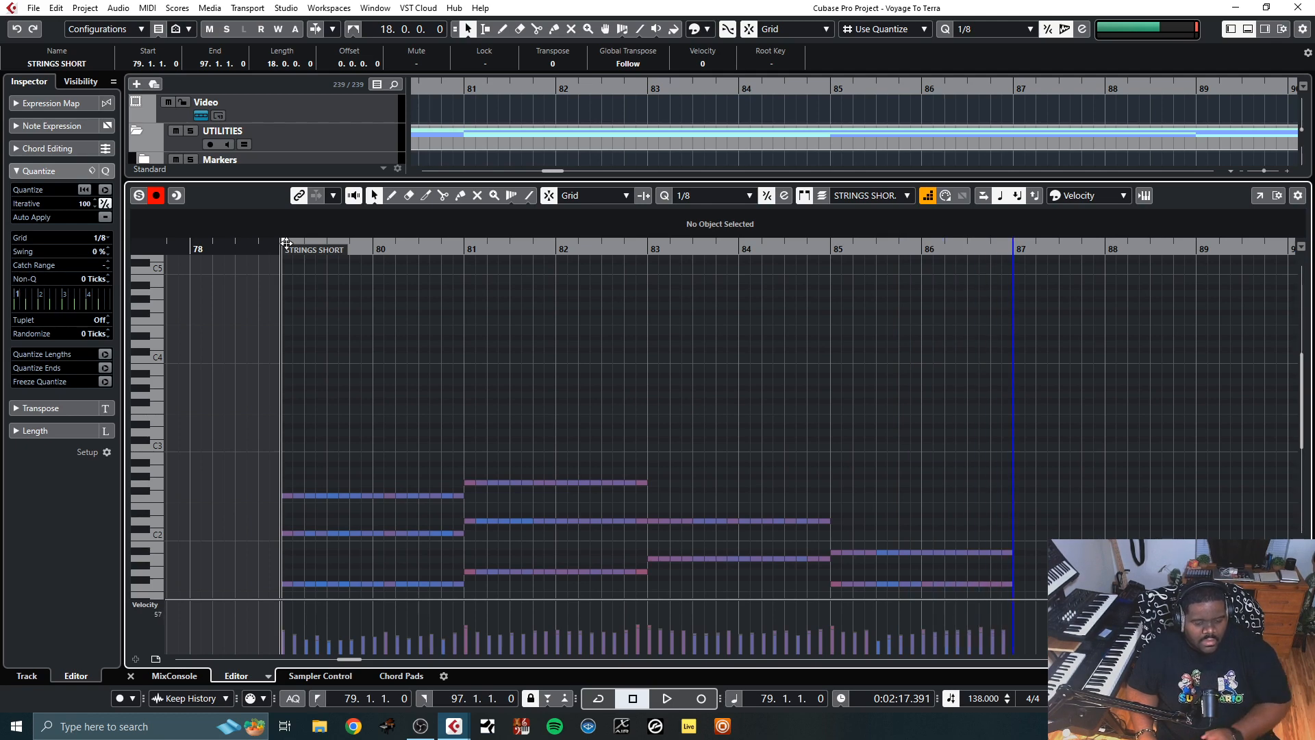
Review the chords between bars 79 and 87, toggle Step Input off and on, and close the Key Editor
scroll(731, 293, "down", 6)
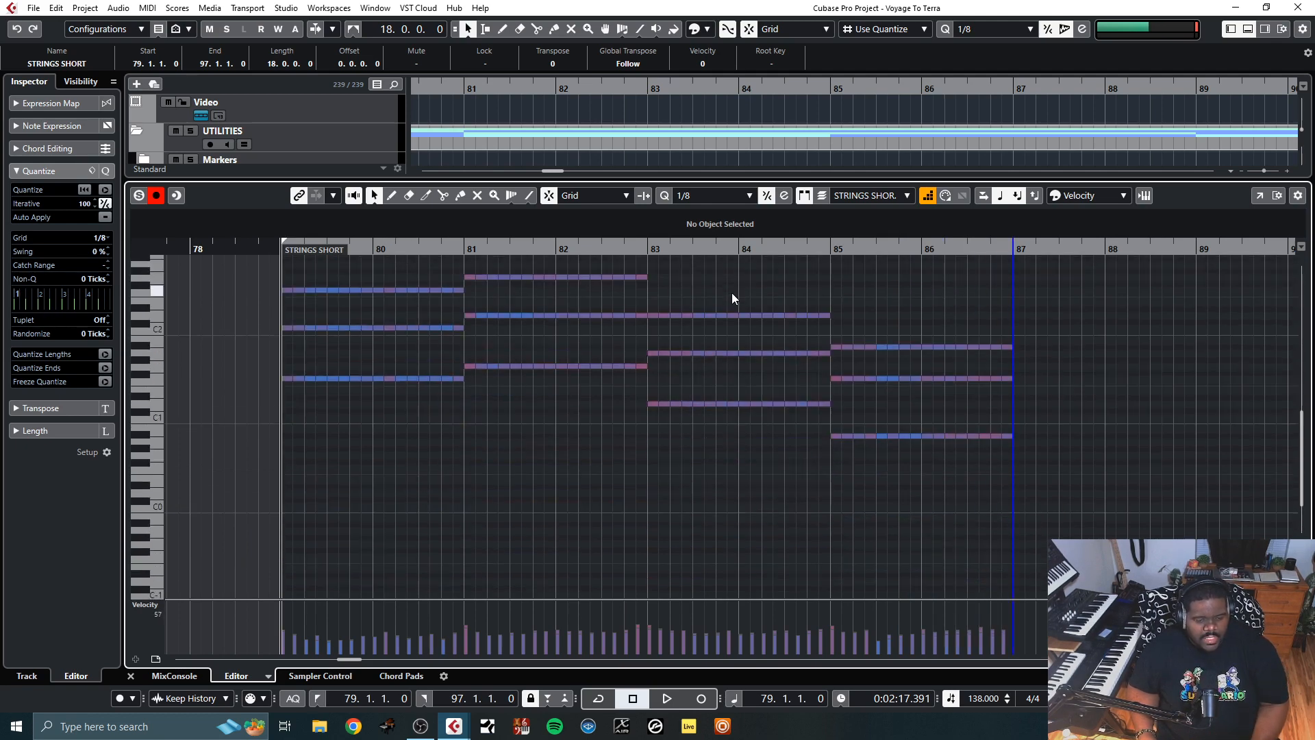
scroll(732, 293, "up", 2)
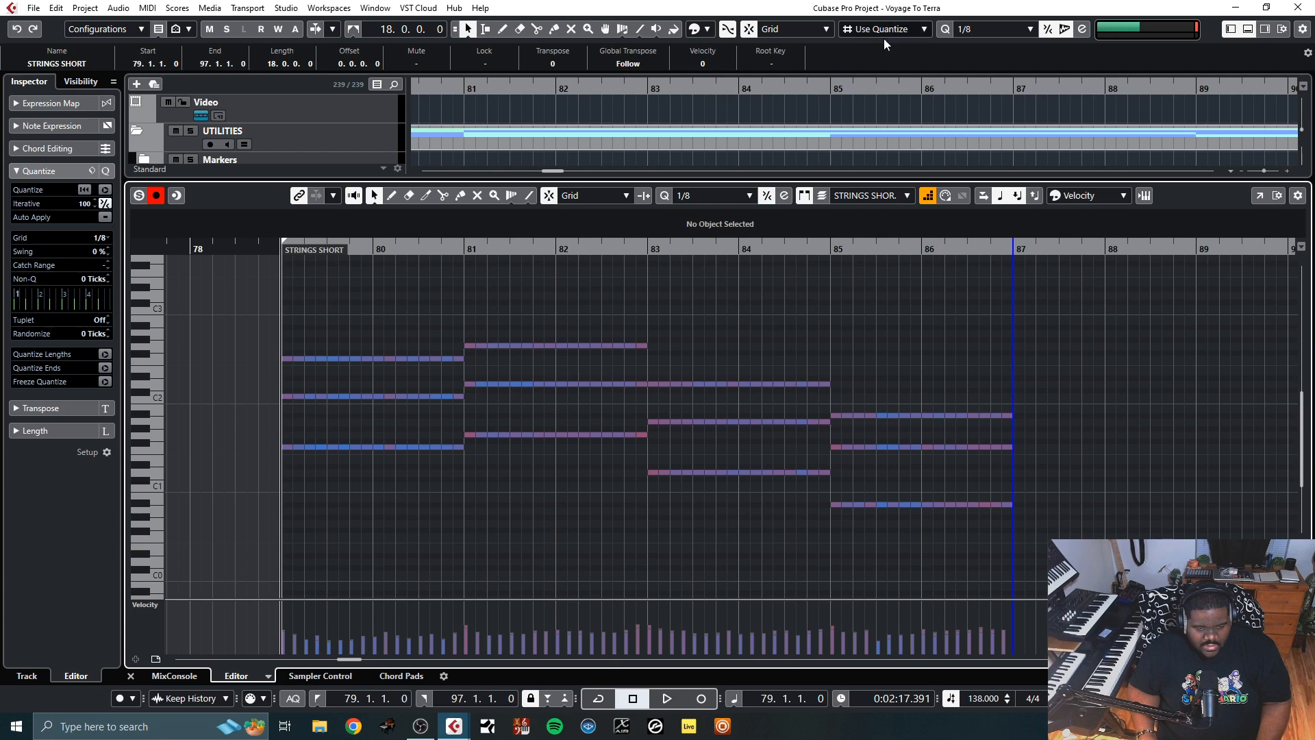
left_click(928, 197)
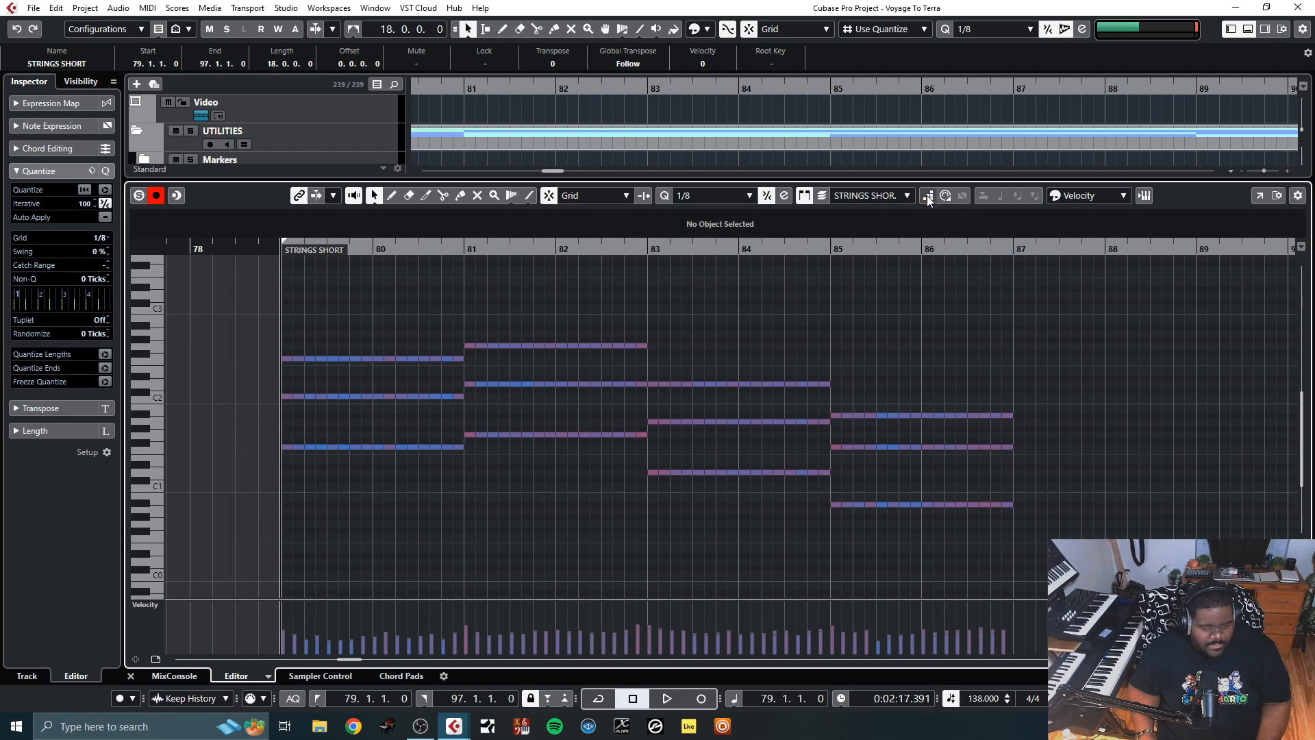
left_click(928, 197)
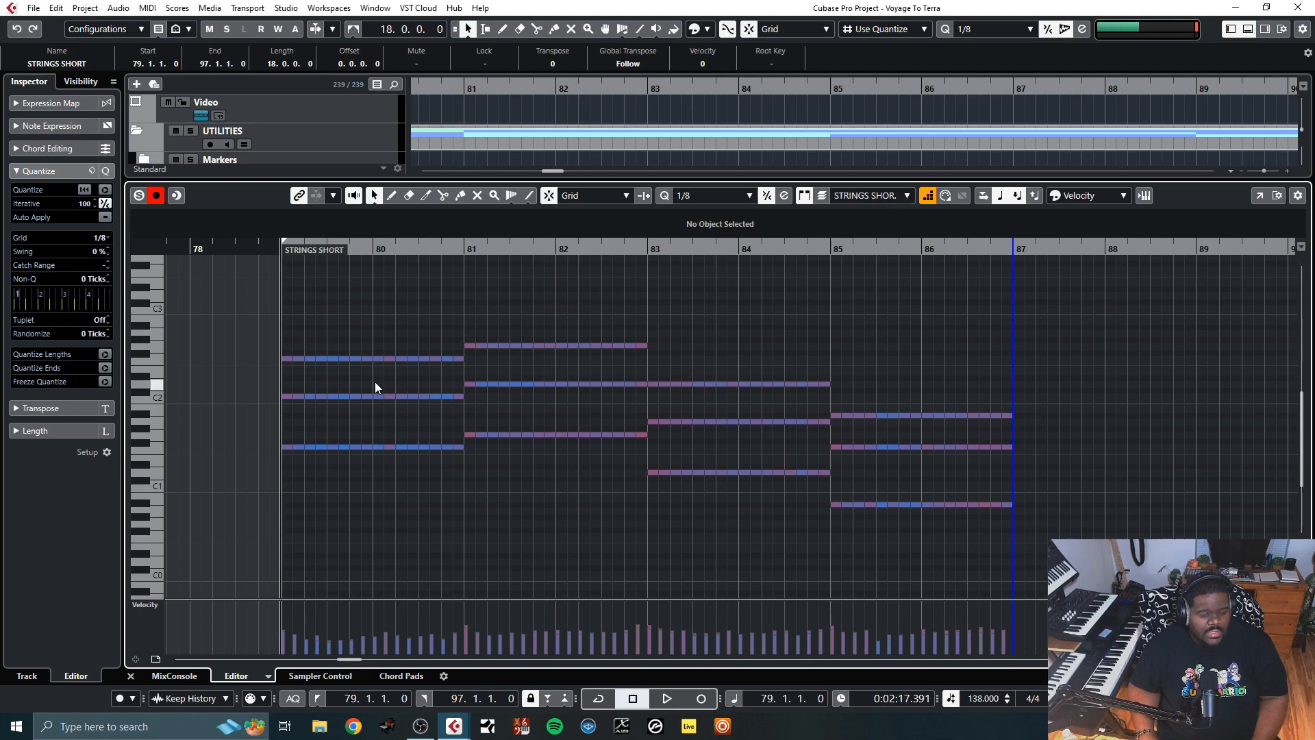
left_click(130, 676)
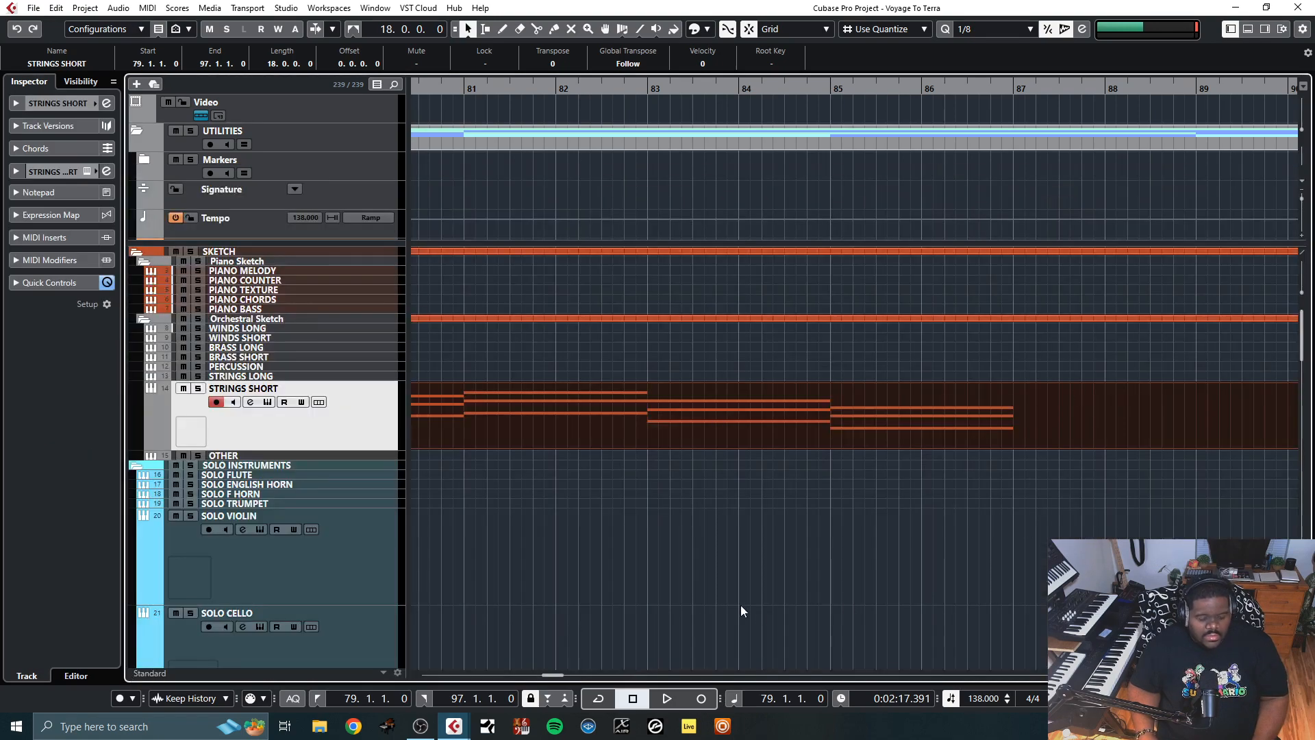
Shorten the STRINGS SHORT part so that it ends at 87.1.3
key("g")
key("g")
key("g")
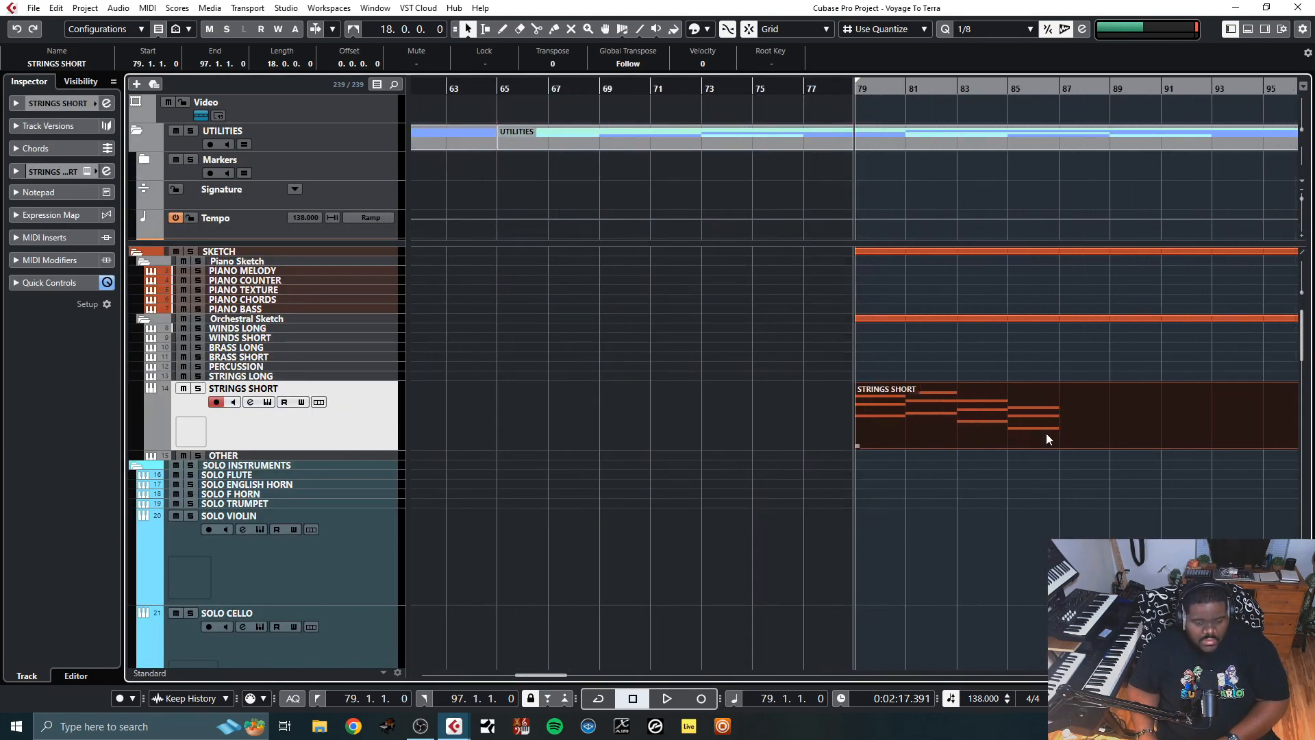
key("g")
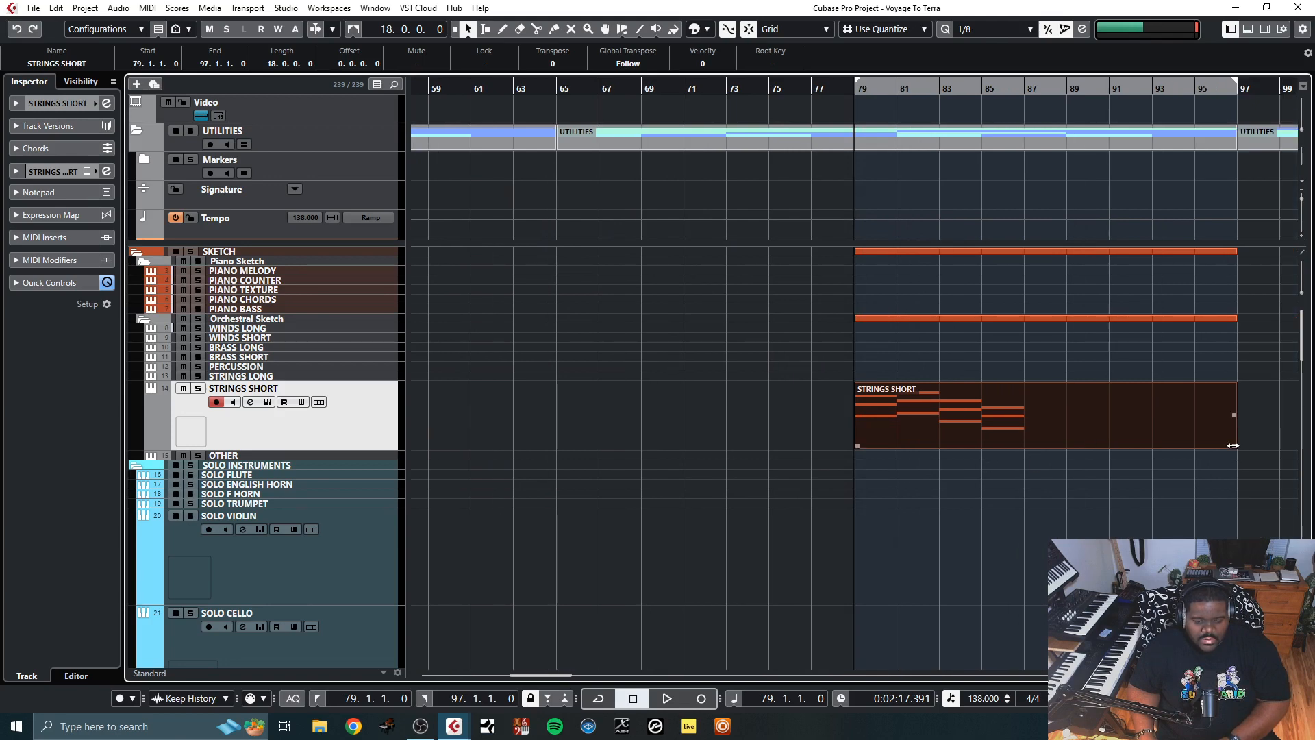
left_click_drag(1233, 449, 1023, 459)
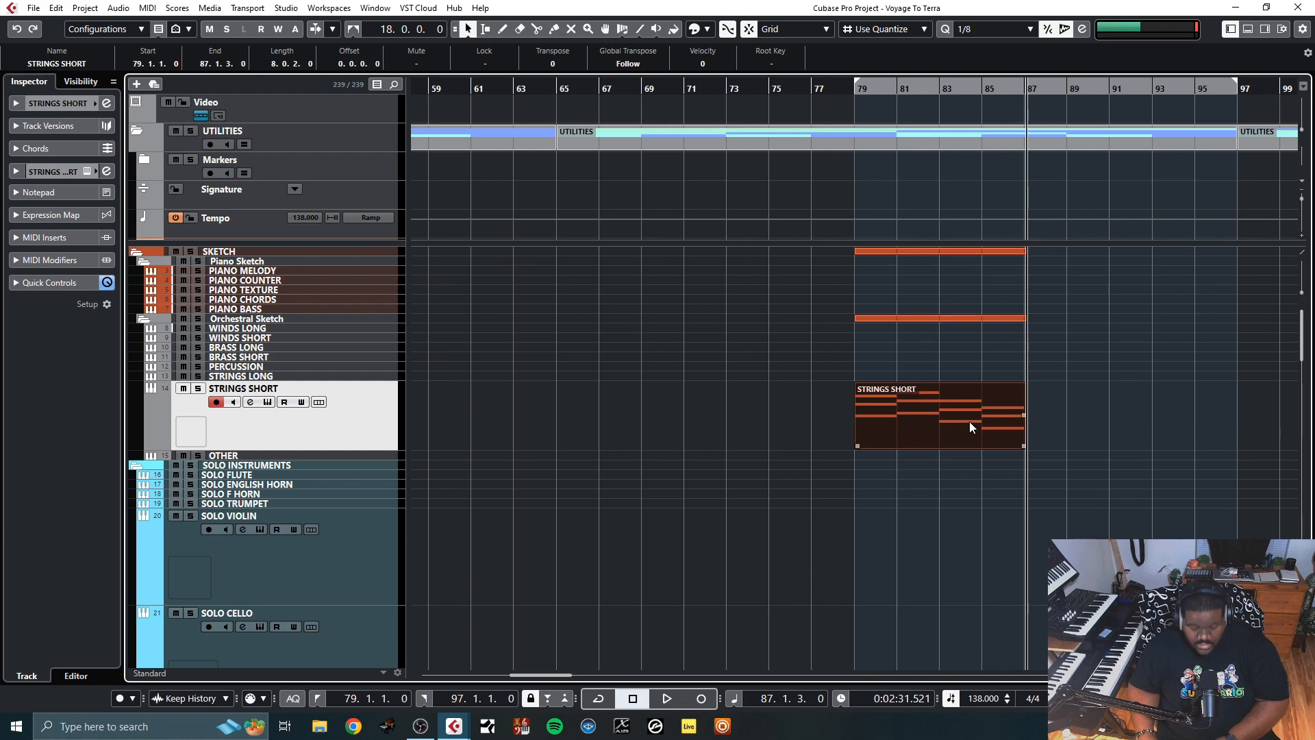
Set the quantize preset to 1/1 and trim the end of the STRINGS SHORT part exactly to bar 87
key("h")
key("h")
key("h")
key("h")
left_click(1023, 30)
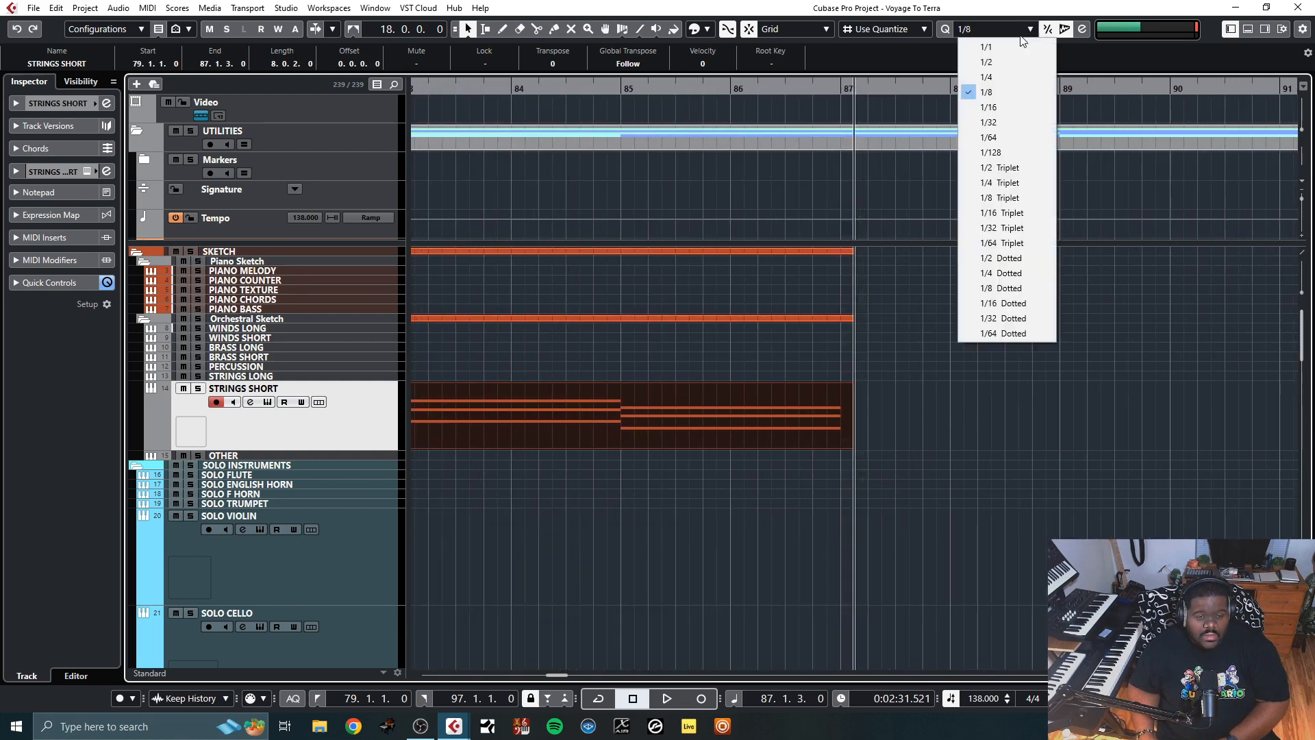
left_click(968, 47)
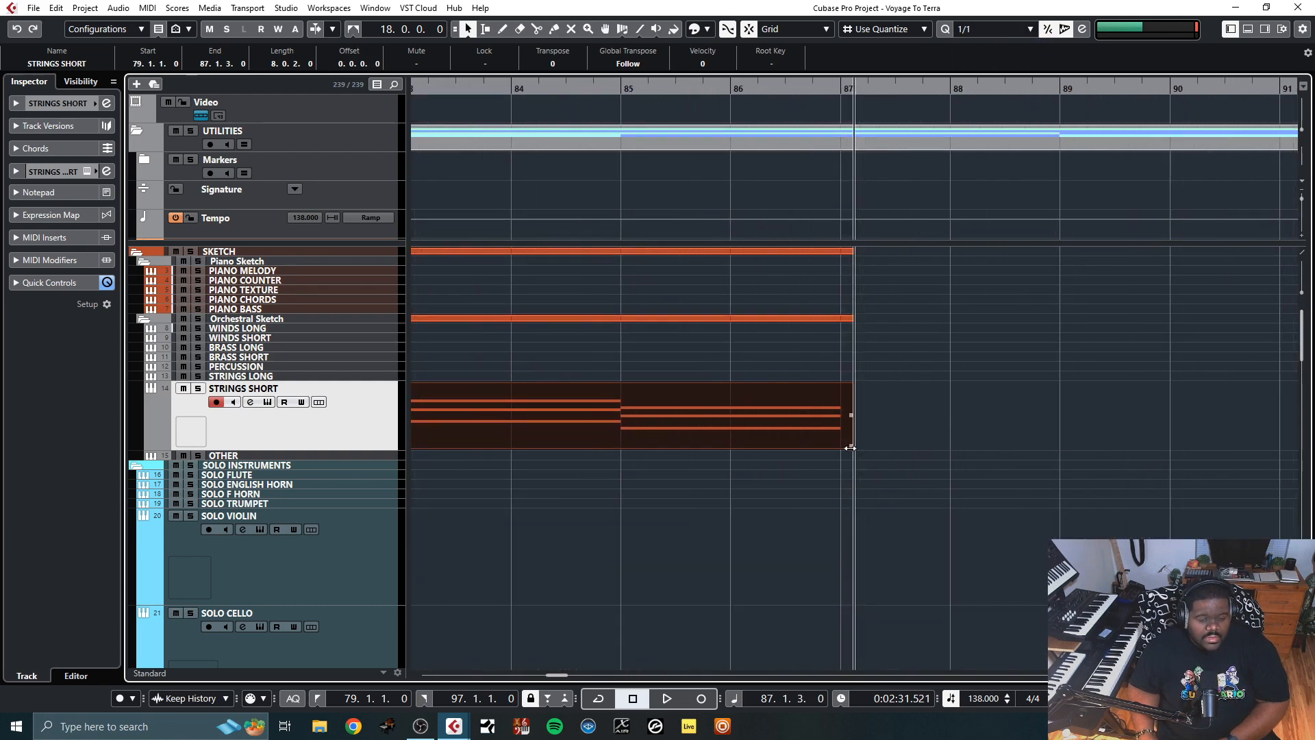
left_click_drag(857, 444, 840, 445)
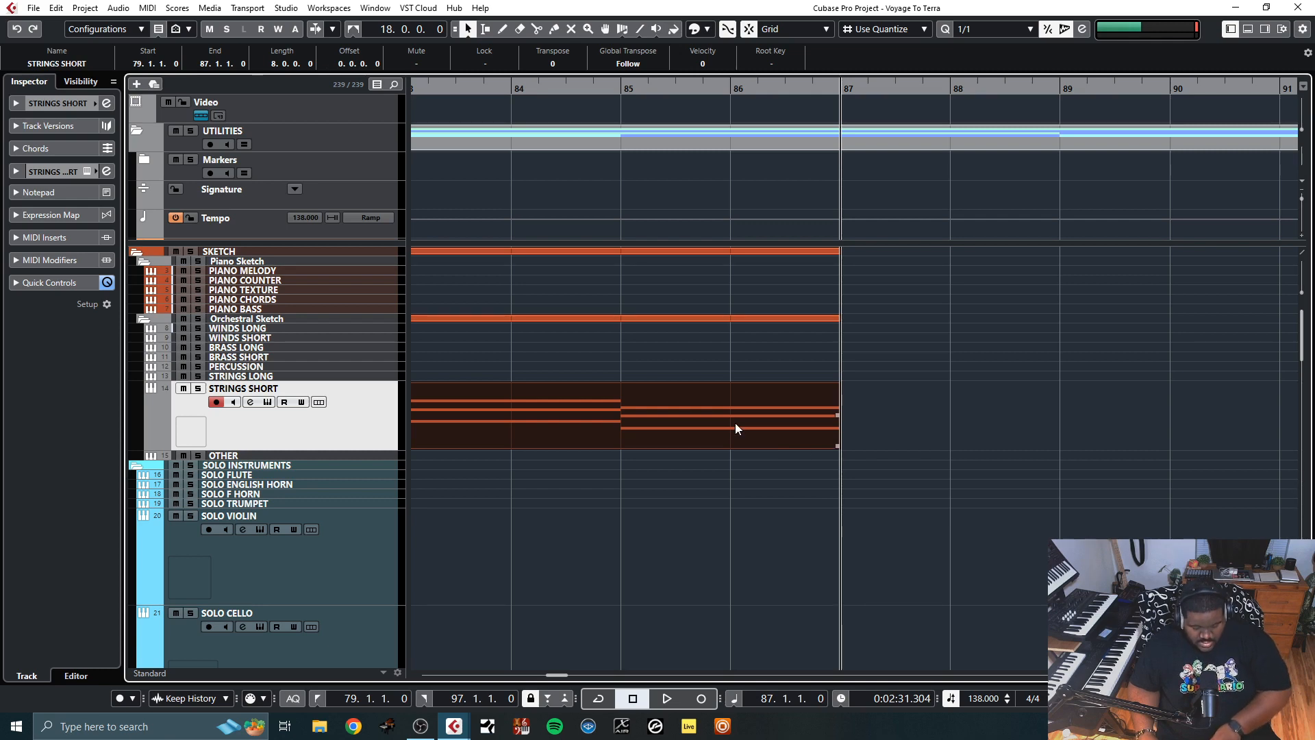
Duplicate the eight-bar STRINGS SHORT part so the copy starts at bar 87, and open the copy in the Key Editor
key("ctrl+d")
key("g")
key("g")
key("g")
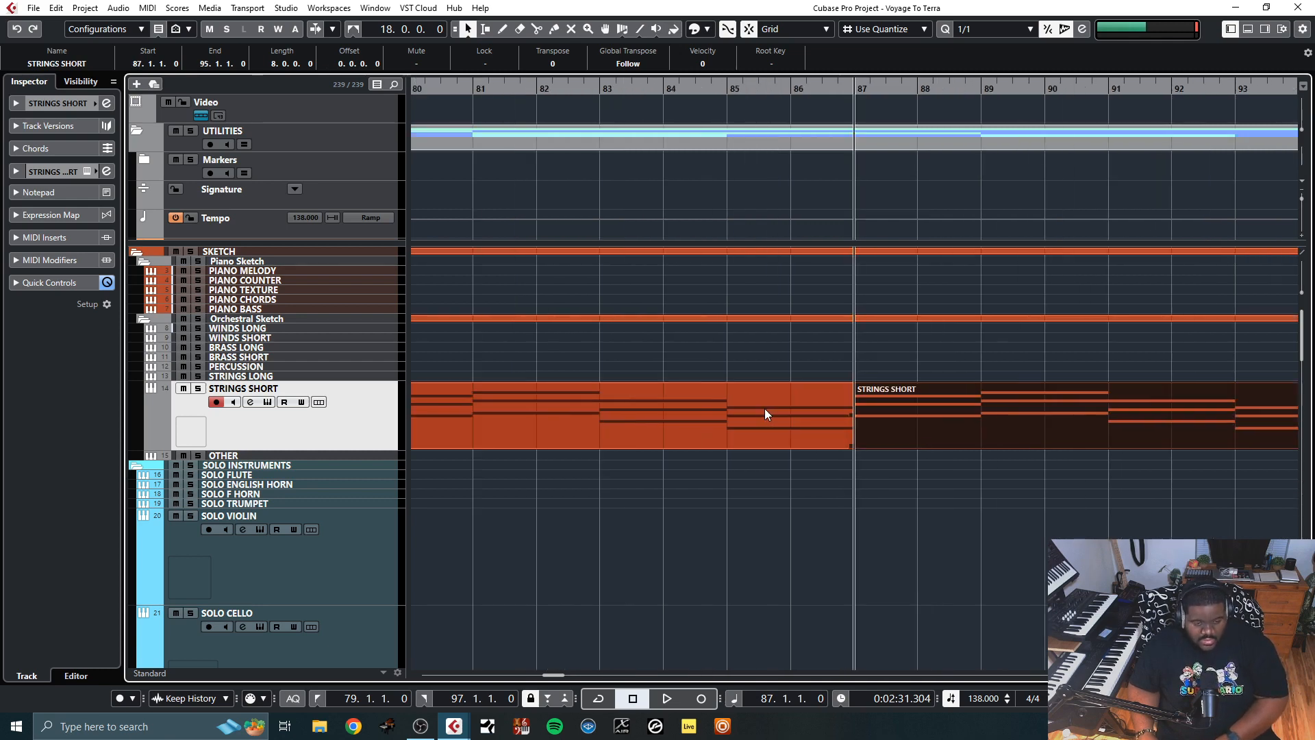
double_click(971, 401)
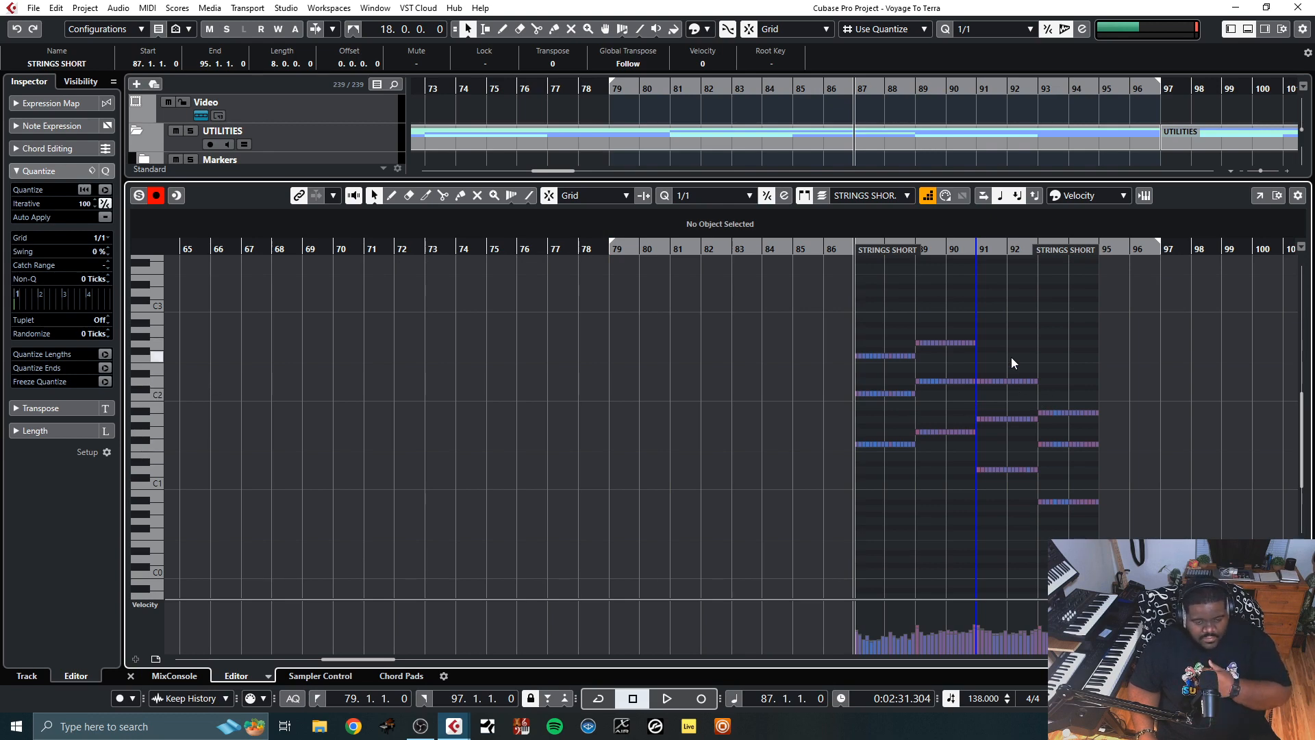
Turn off Step Input and display the duplicated chords from bar 87 to bar 95 in the Key Editor
left_click(928, 195)
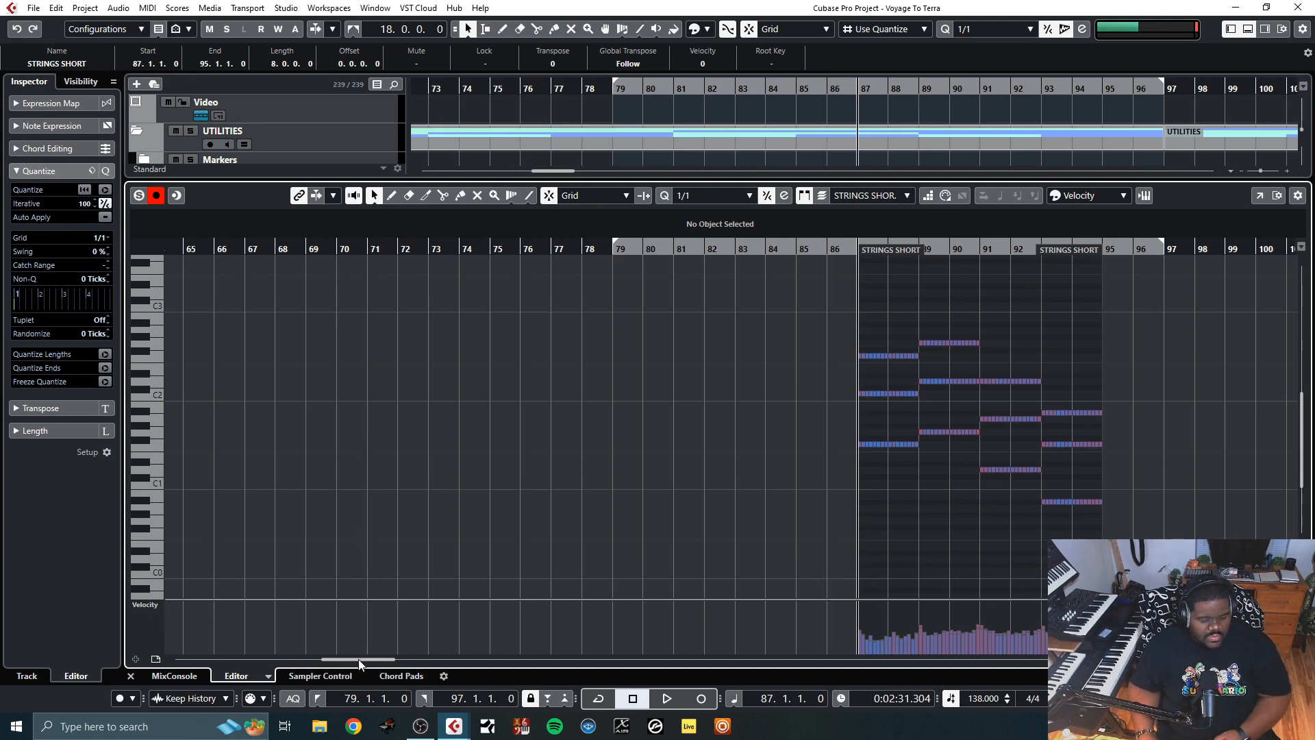
left_click_drag(359, 659, 392, 658)
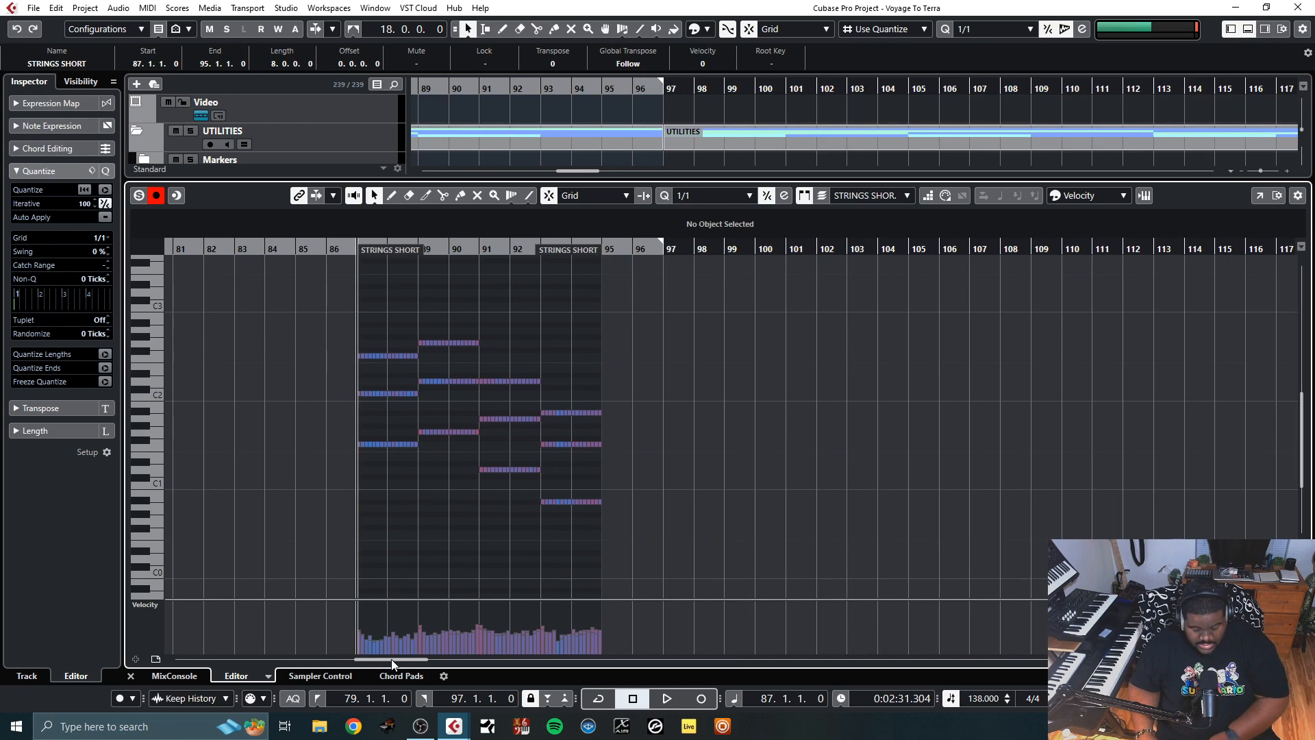
key("h")
key("h")
key("h")
key("h")
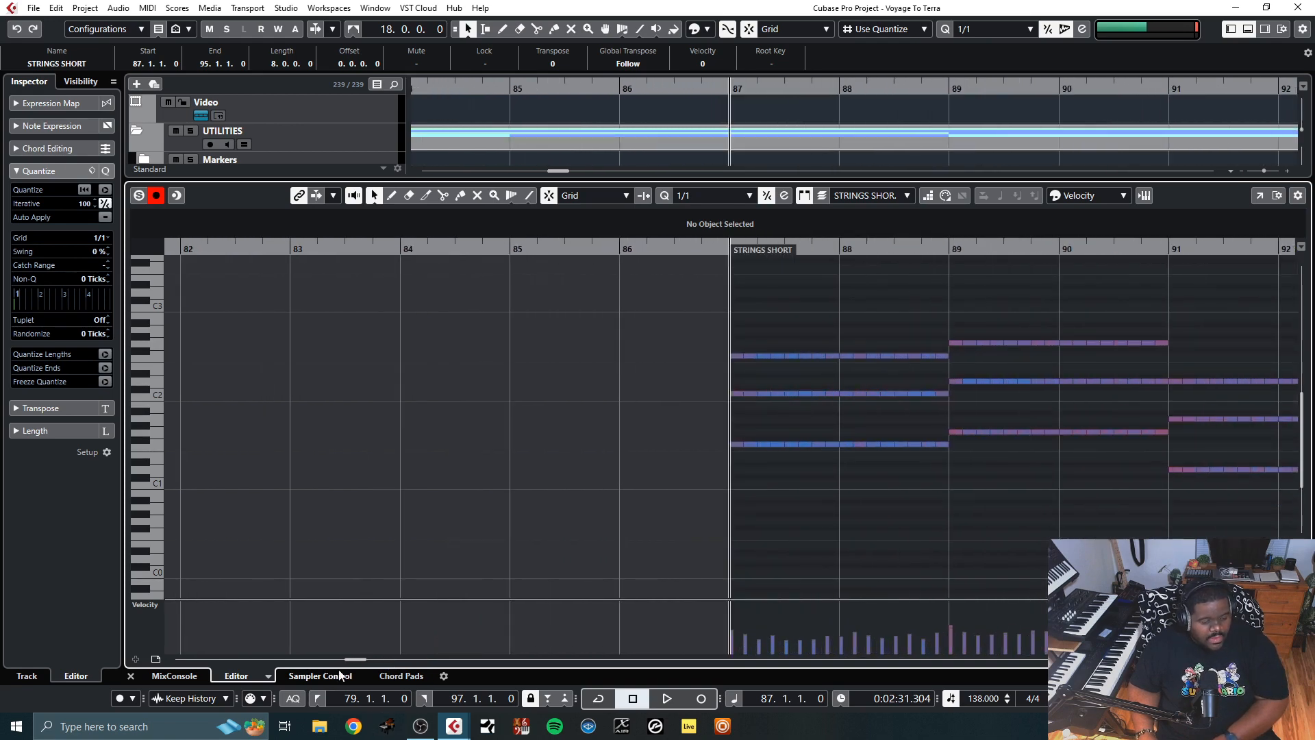
left_click_drag(355, 659, 363, 659)
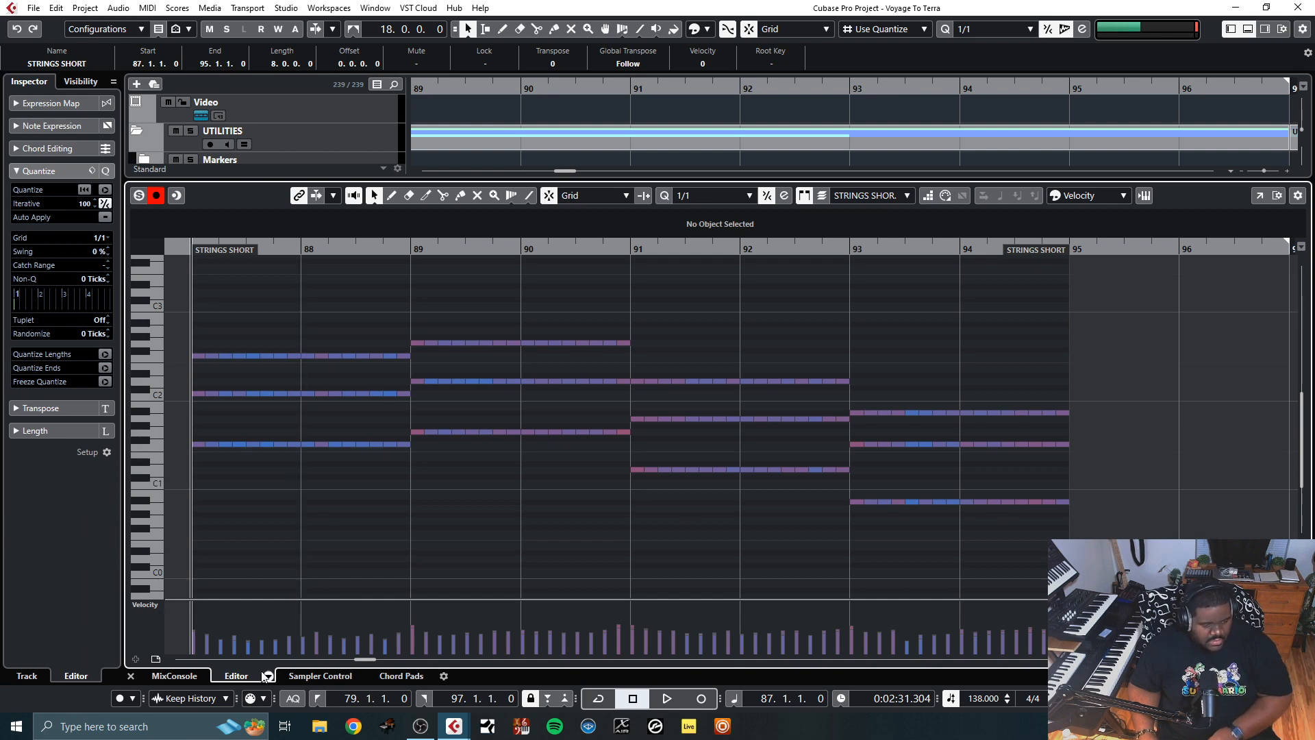
Check where the two STRINGS SHORT parts meet at bar 87 in the project, and reopen the duplicate in the Key Editor
left_click(130, 675)
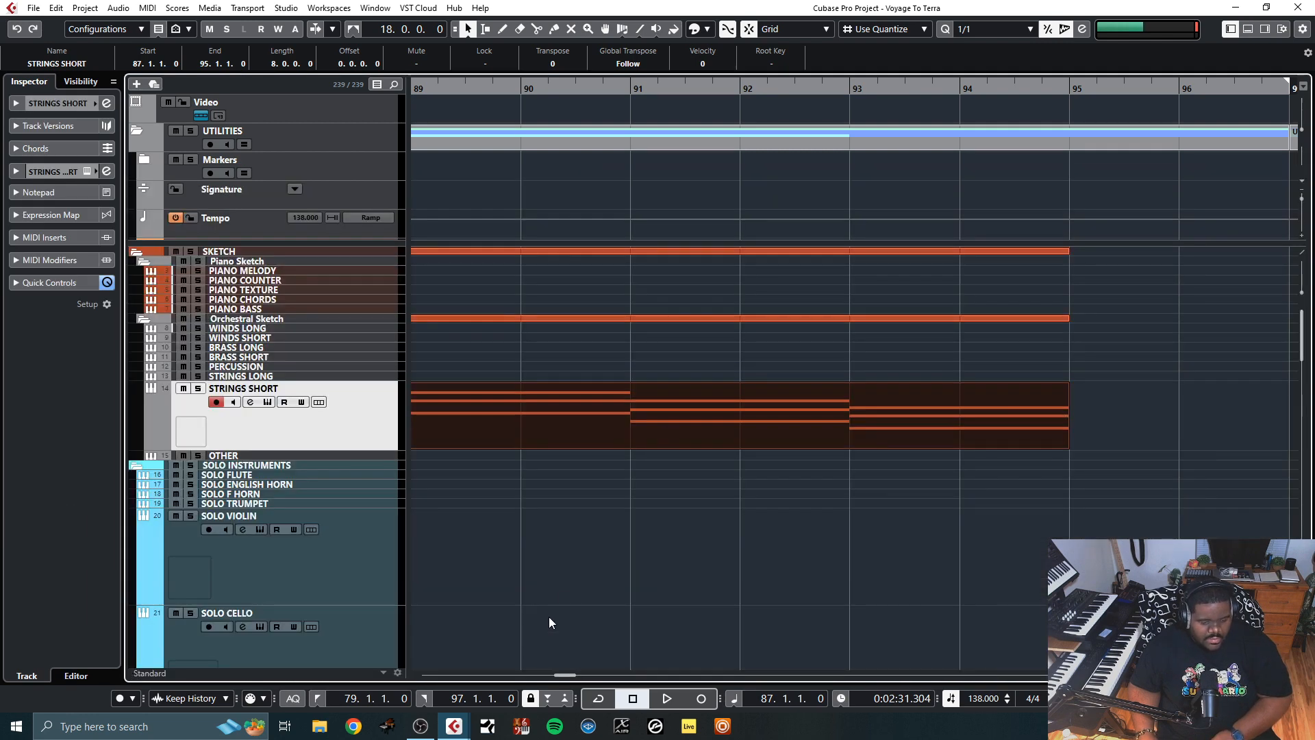
mouse_move(562, 675)
left_mouse_down()
mouse_move(536, 676)
mouse_move(560, 674)
left_mouse_up()
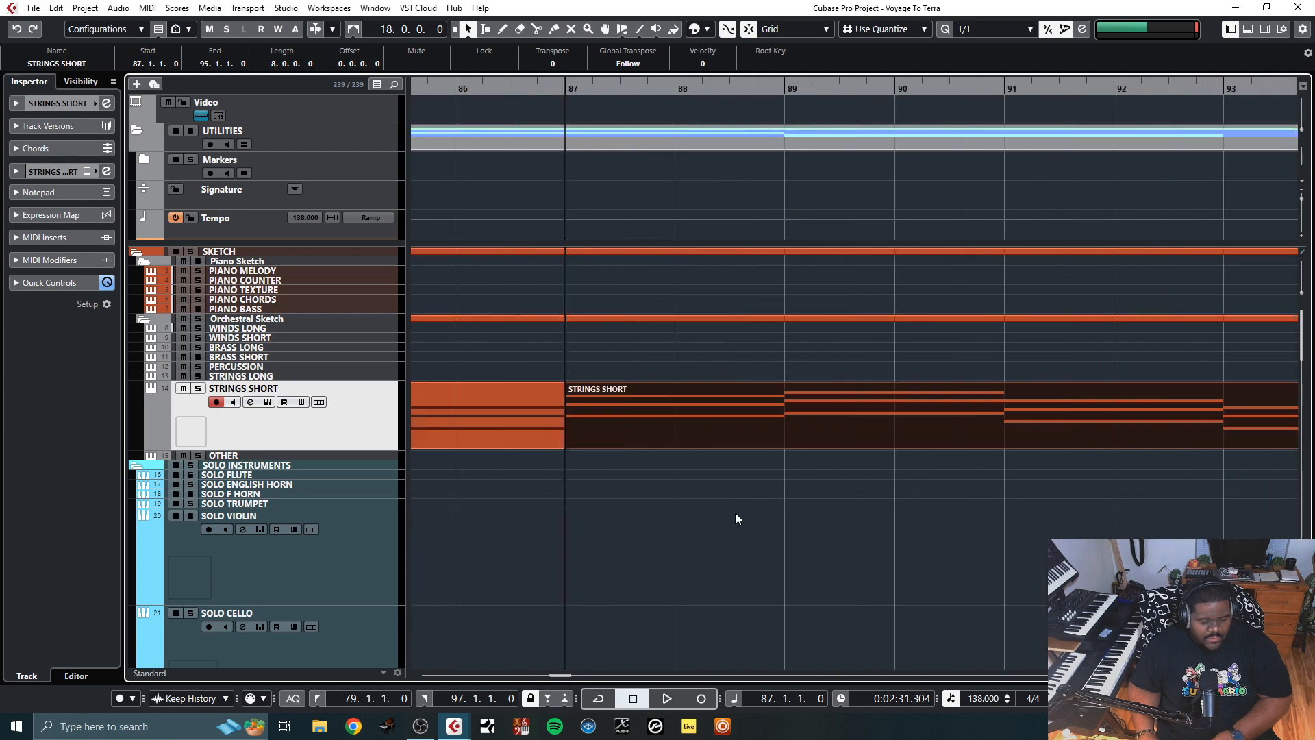
double_click(787, 417)
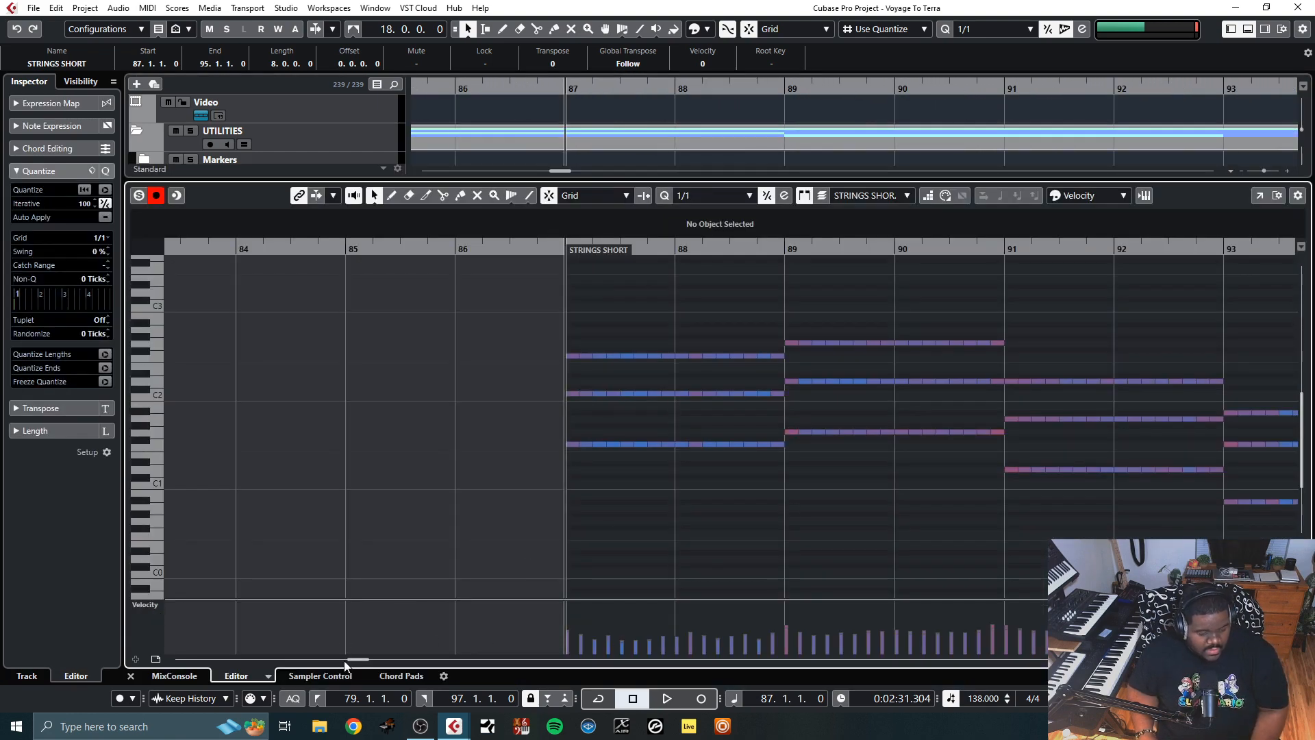
left_click_drag(356, 660, 360, 661)
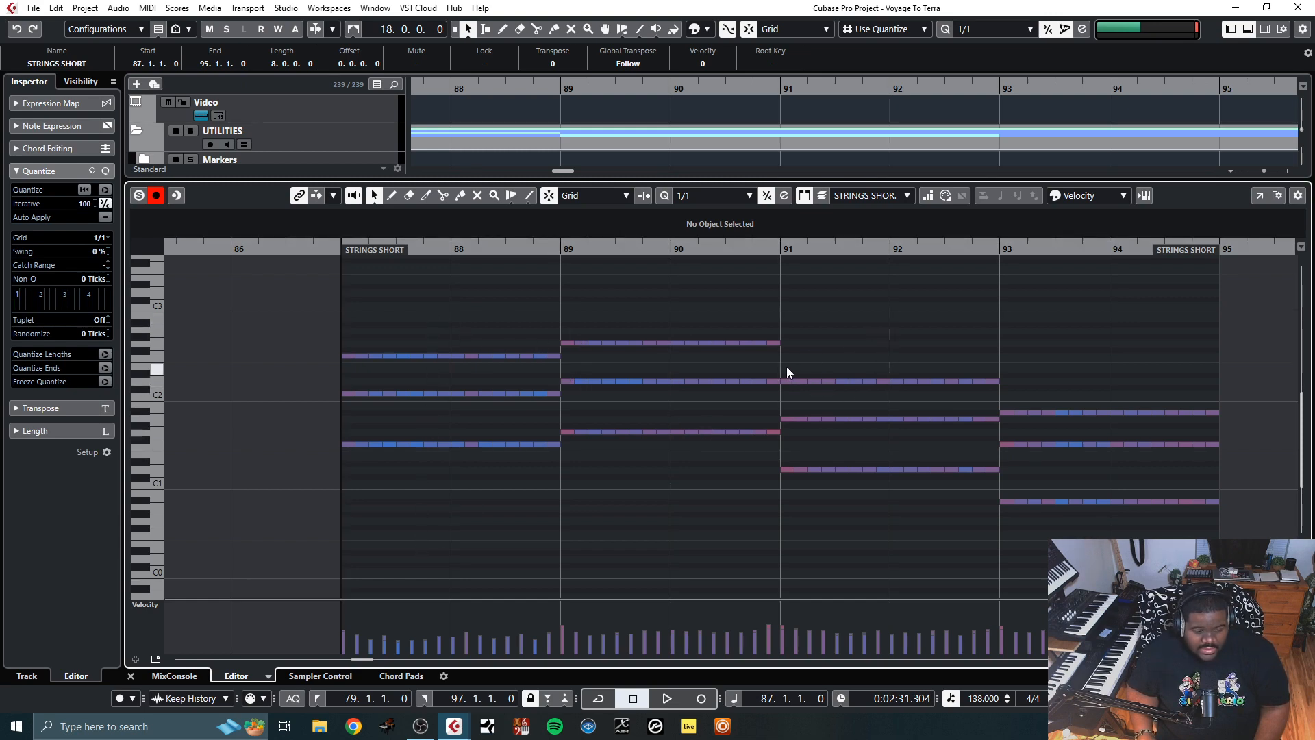
Select the repeated D2 notes from bar 91 to bar 93 and raise them to E2
left_click_drag(786, 367, 997, 393)
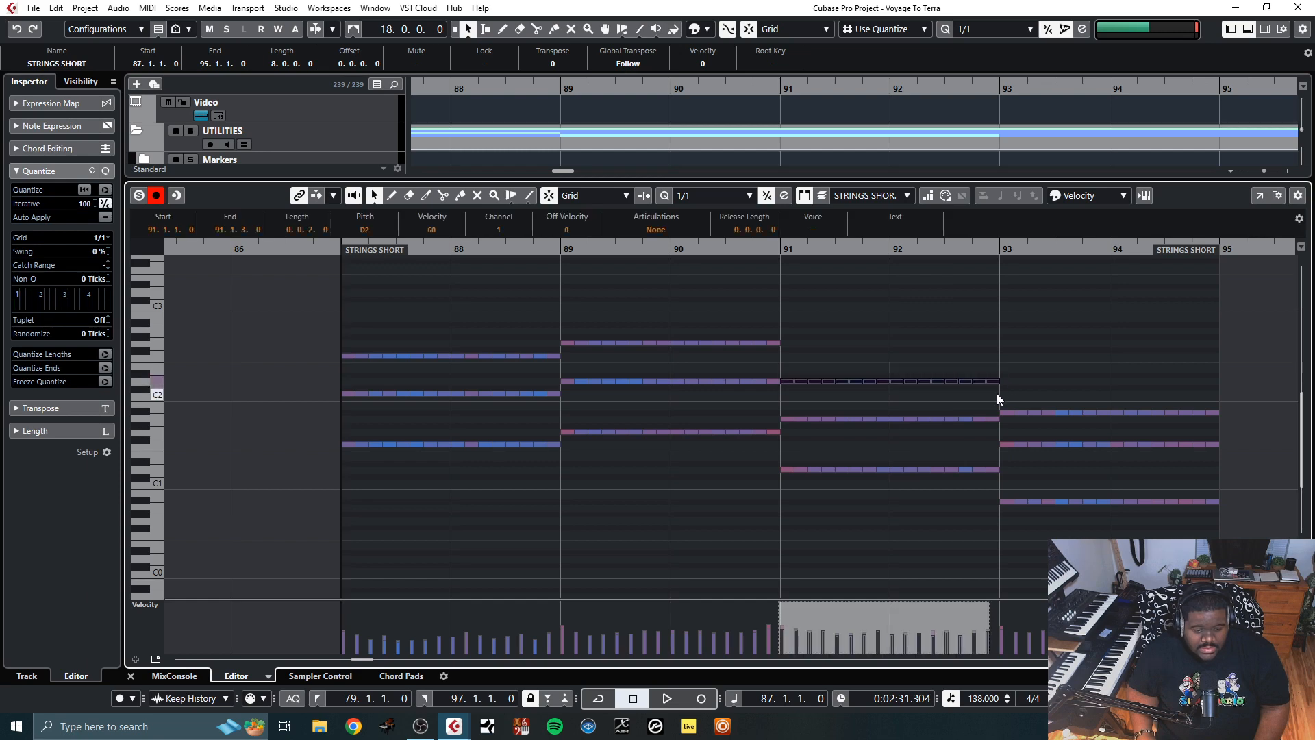
key("Up")
key("Up")
key("Up")
key("Up")
key("Up")
key("Up")
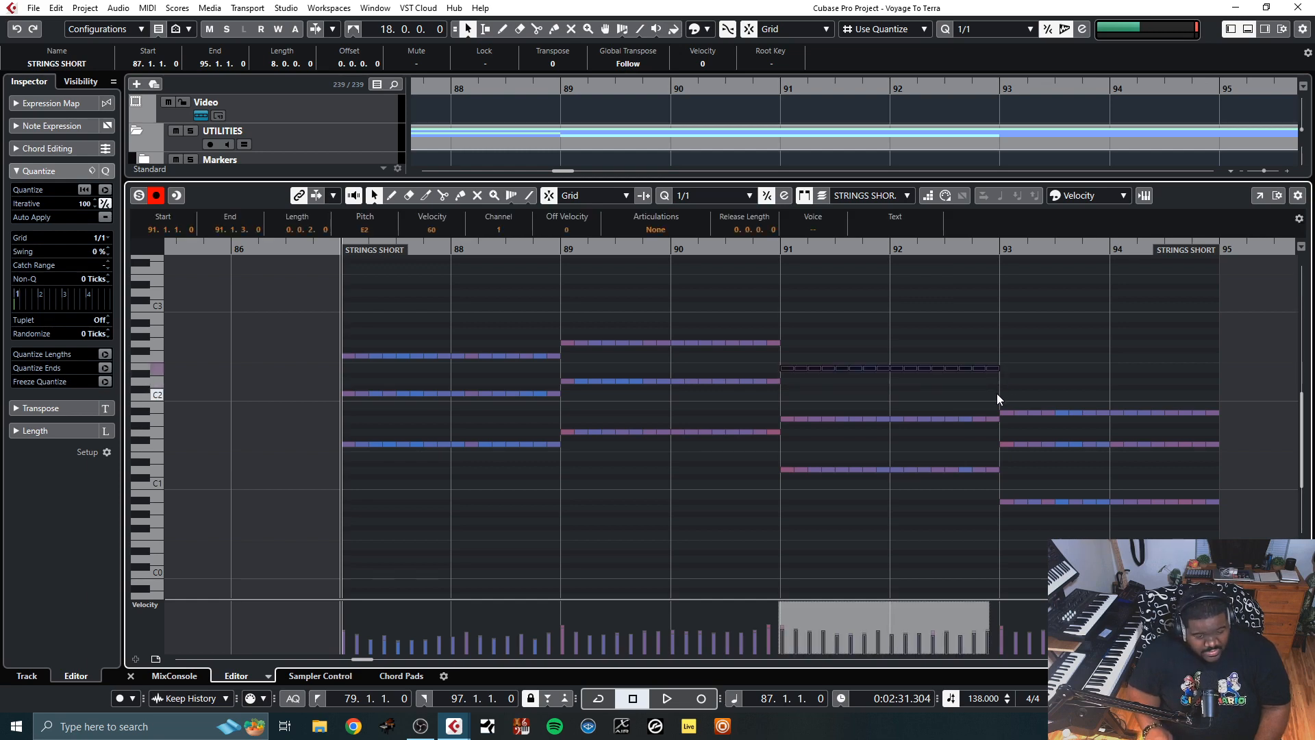
Raise the top notes from bar 91 to bar 93 to A2 and the middle-voice notes beneath them to F2
key("Up")
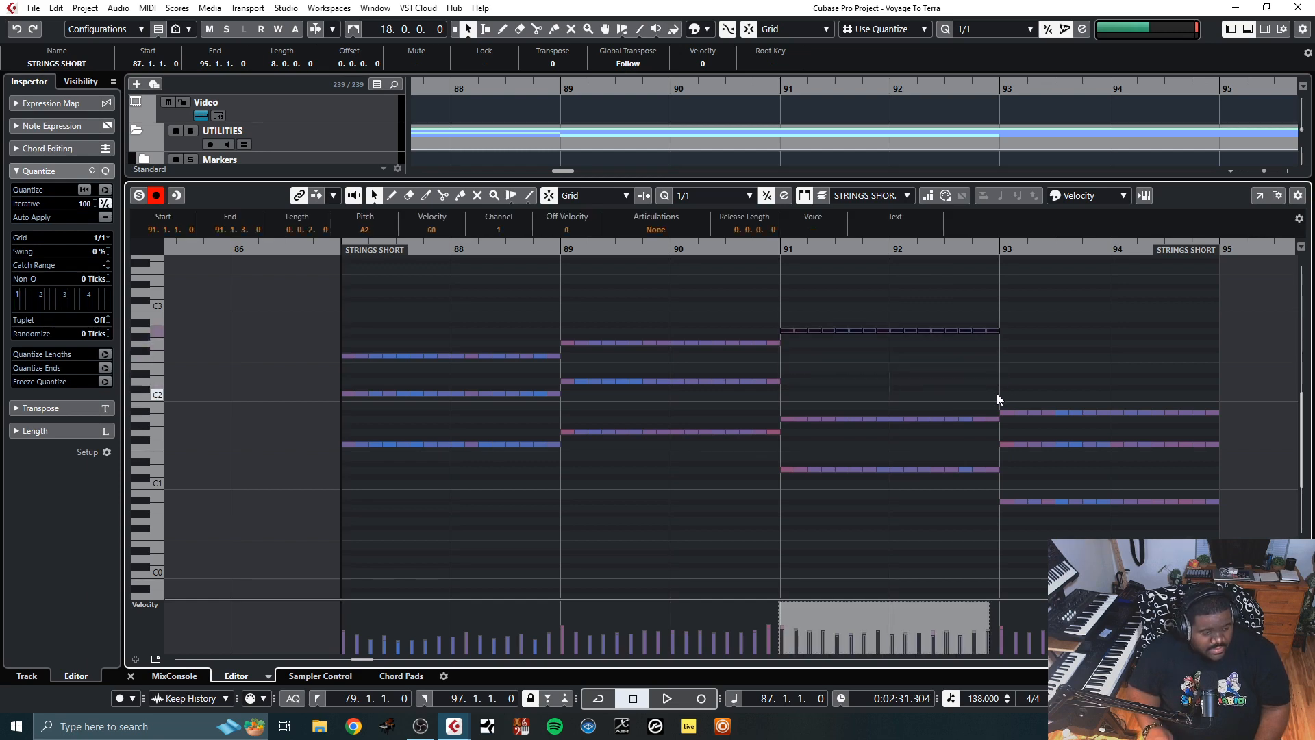
left_click_drag(782, 408, 994, 429)
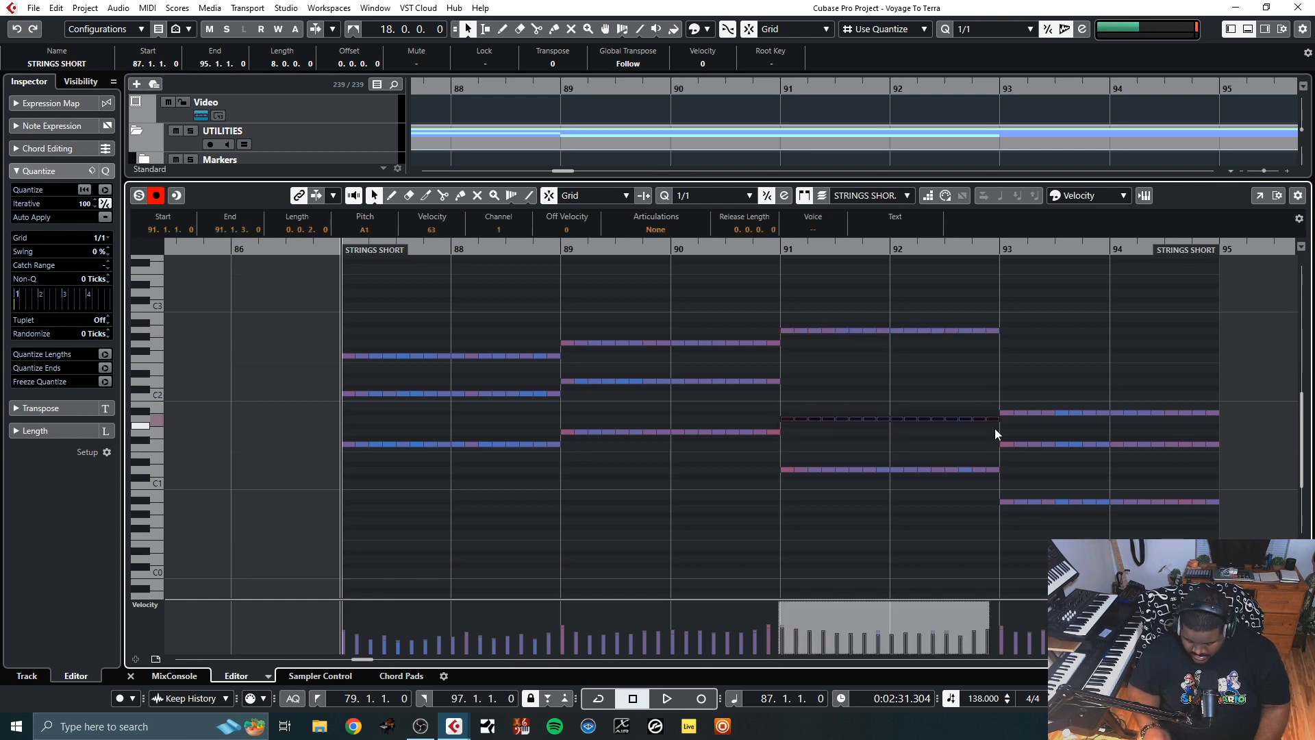
key("Up")
key("Up")
key("Up")
key("Up")
key("Up")
key("Up")
key("Up")
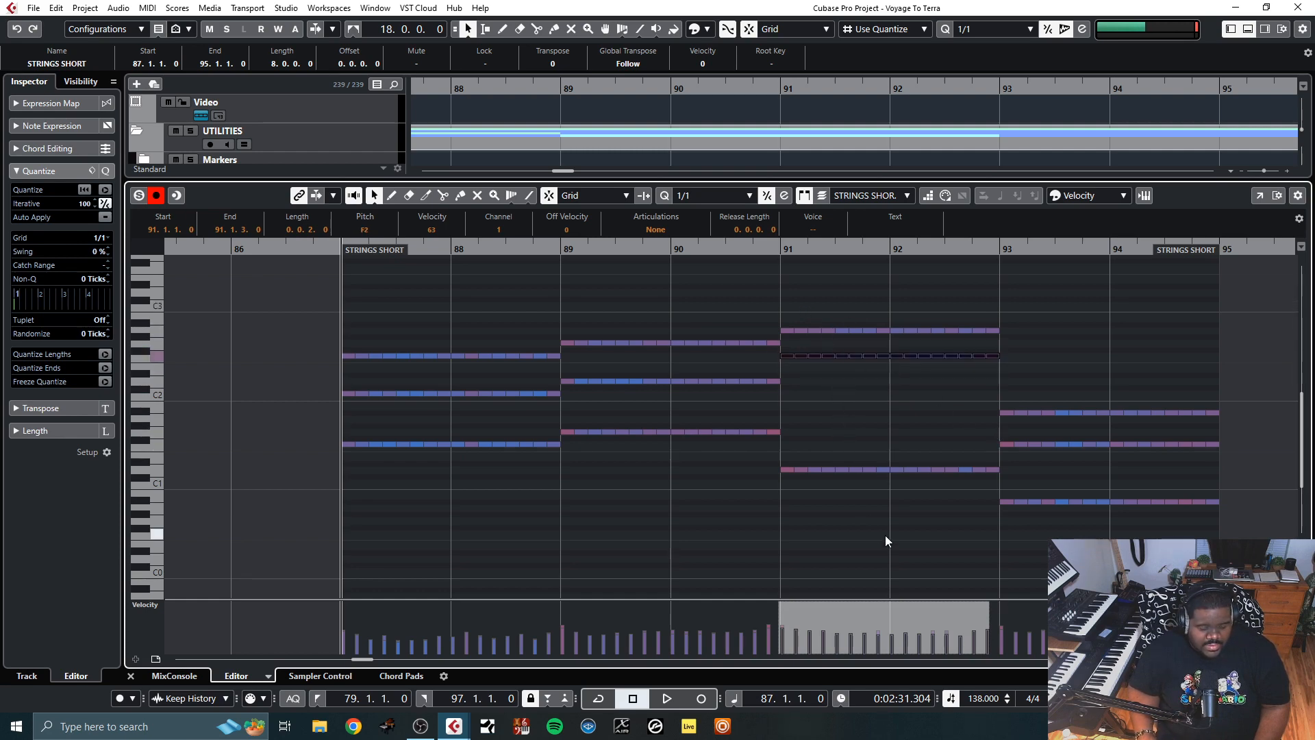
Raise the lowest-voice notes from bar 91 to bar 93 to A1 and listen to the revised chords
left_click_drag(783, 457, 1005, 482)
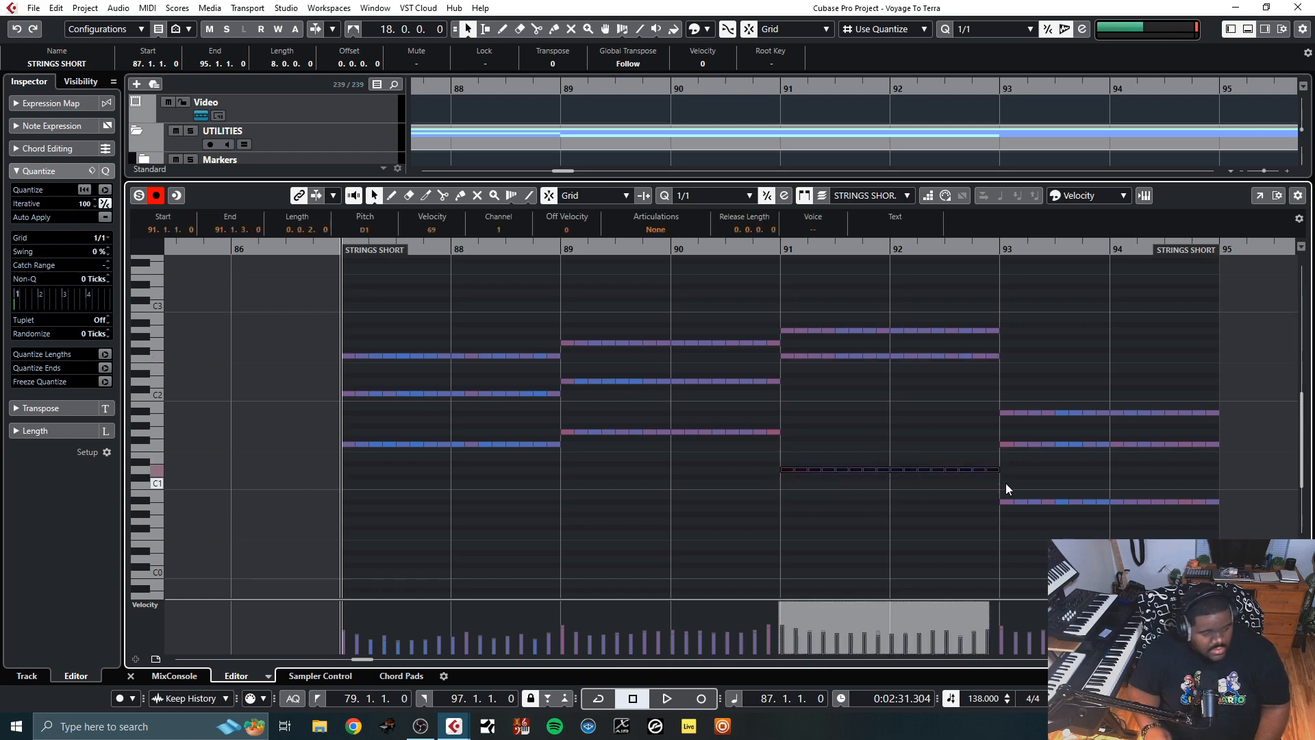
key("Up")
key("Up")
key("Up")
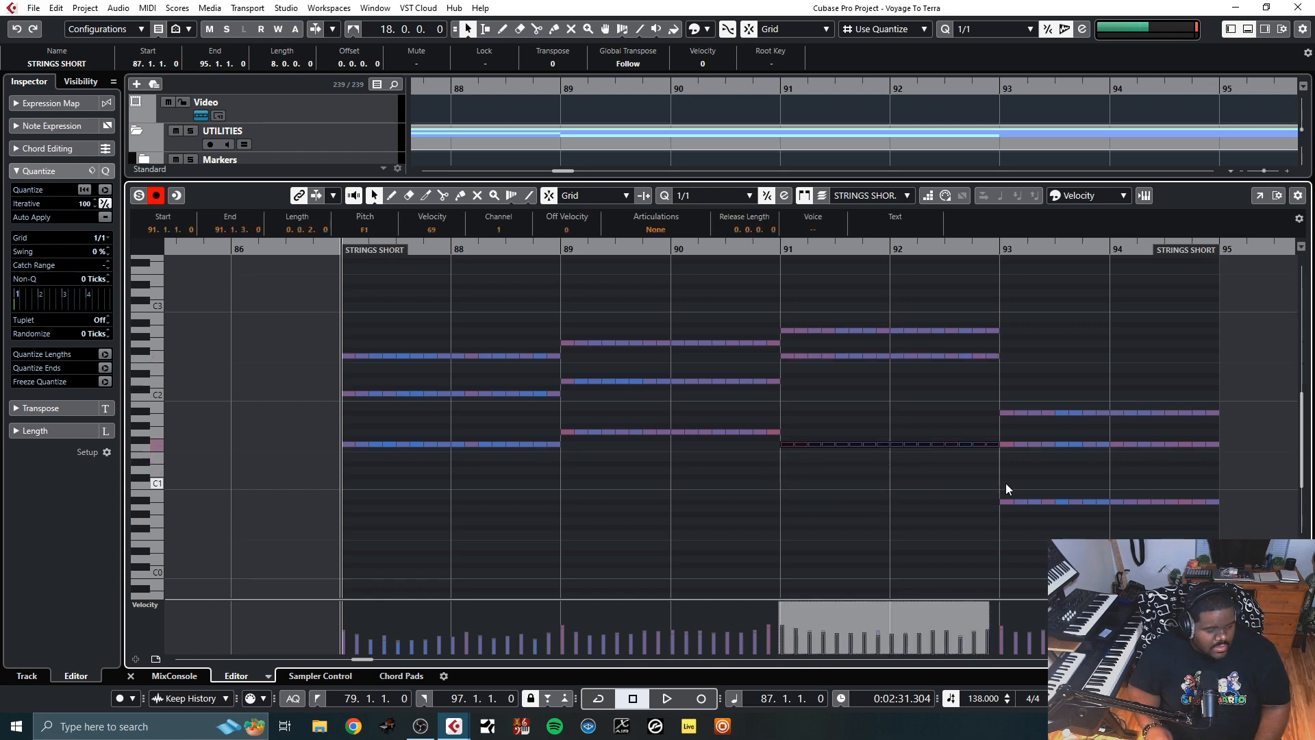
key("Up")
key("Up")
key("Up")
key("Up")
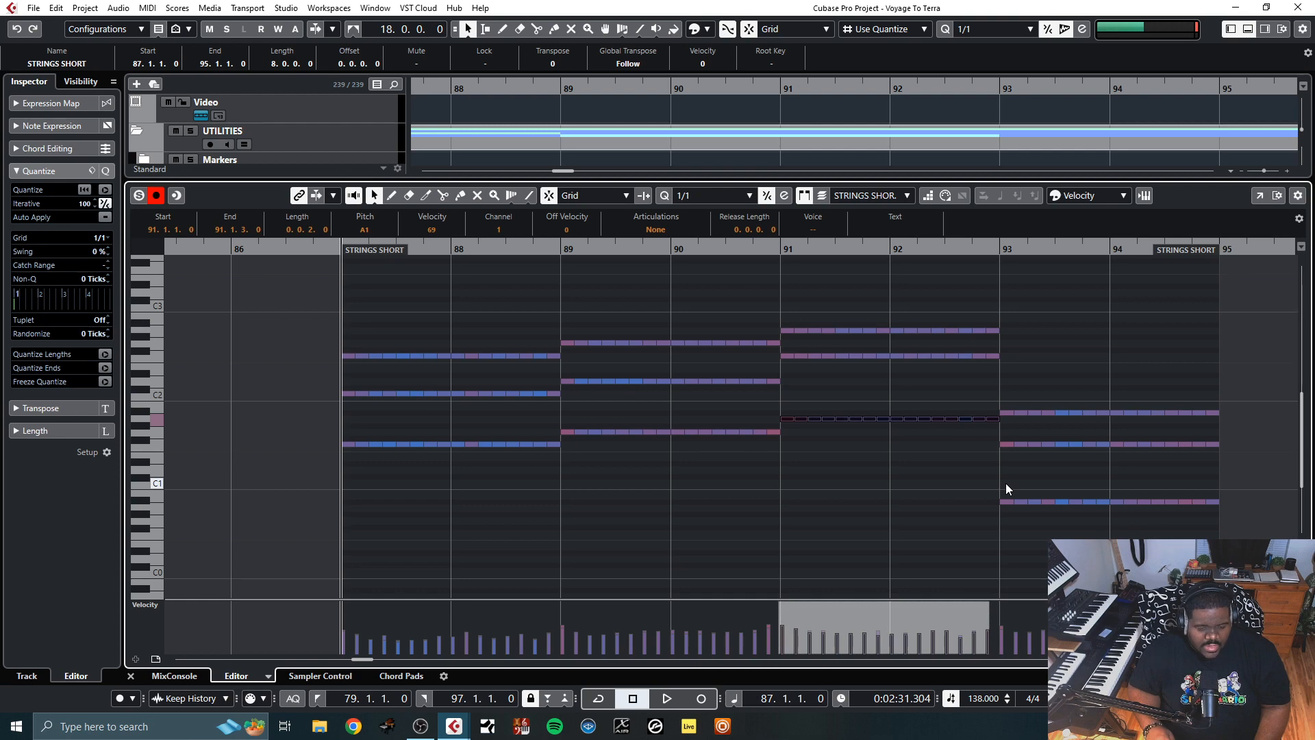
key("space")
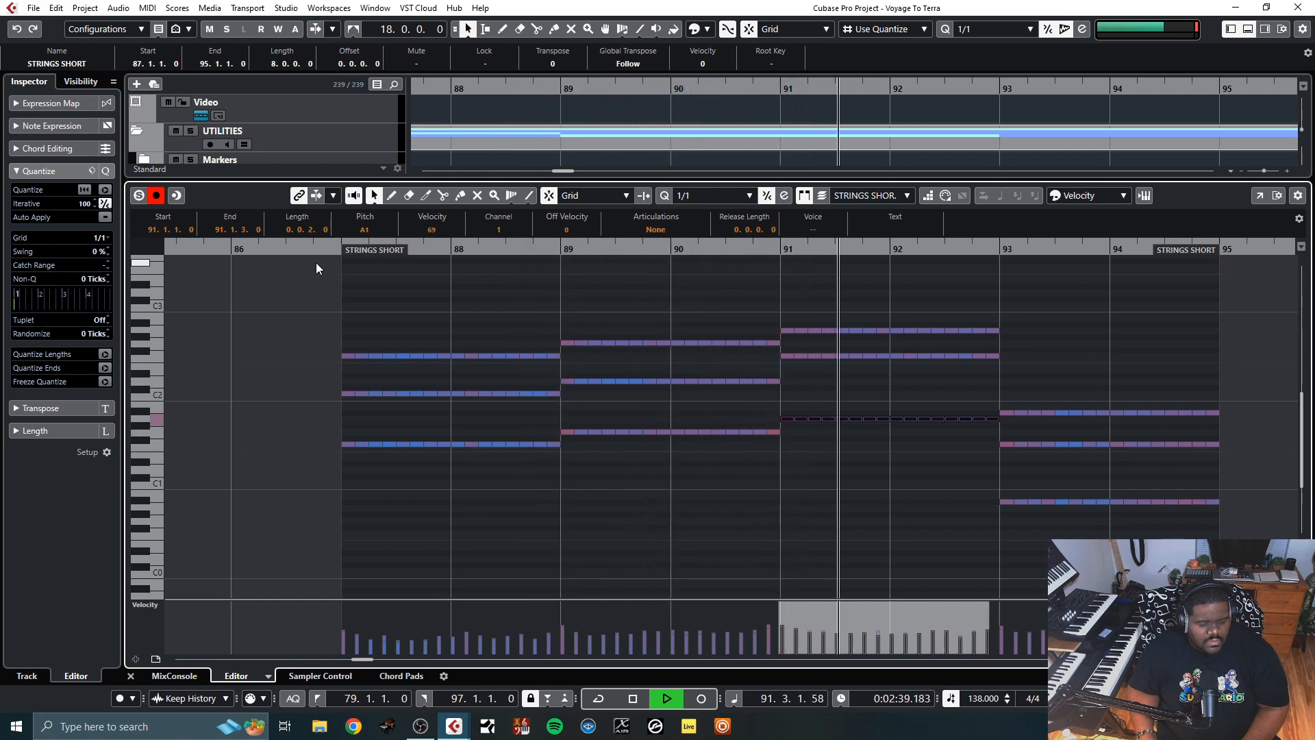
key("space")
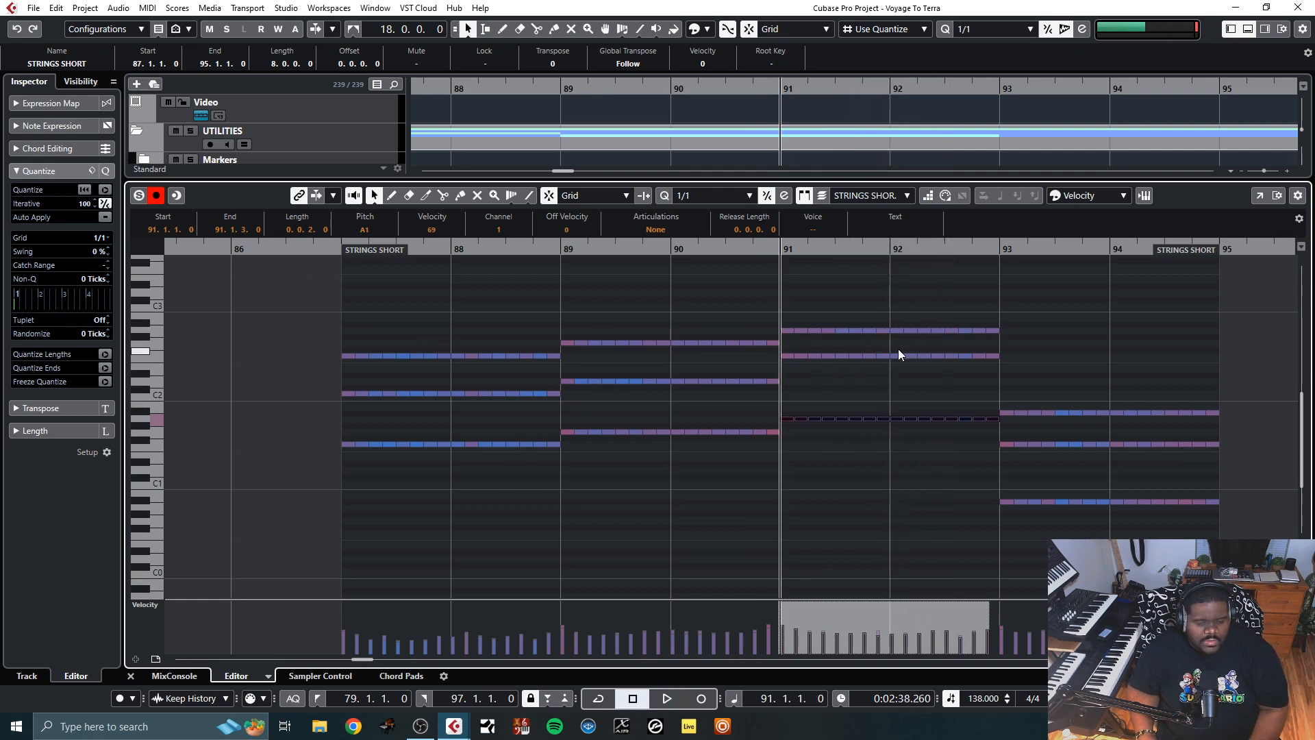
Lower the middle-voice notes in bar 92 to E2 and play back the change
mouse_move(890, 346)
left_mouse_down()
mouse_move(1013, 378)
mouse_move(996, 373)
left_mouse_up()
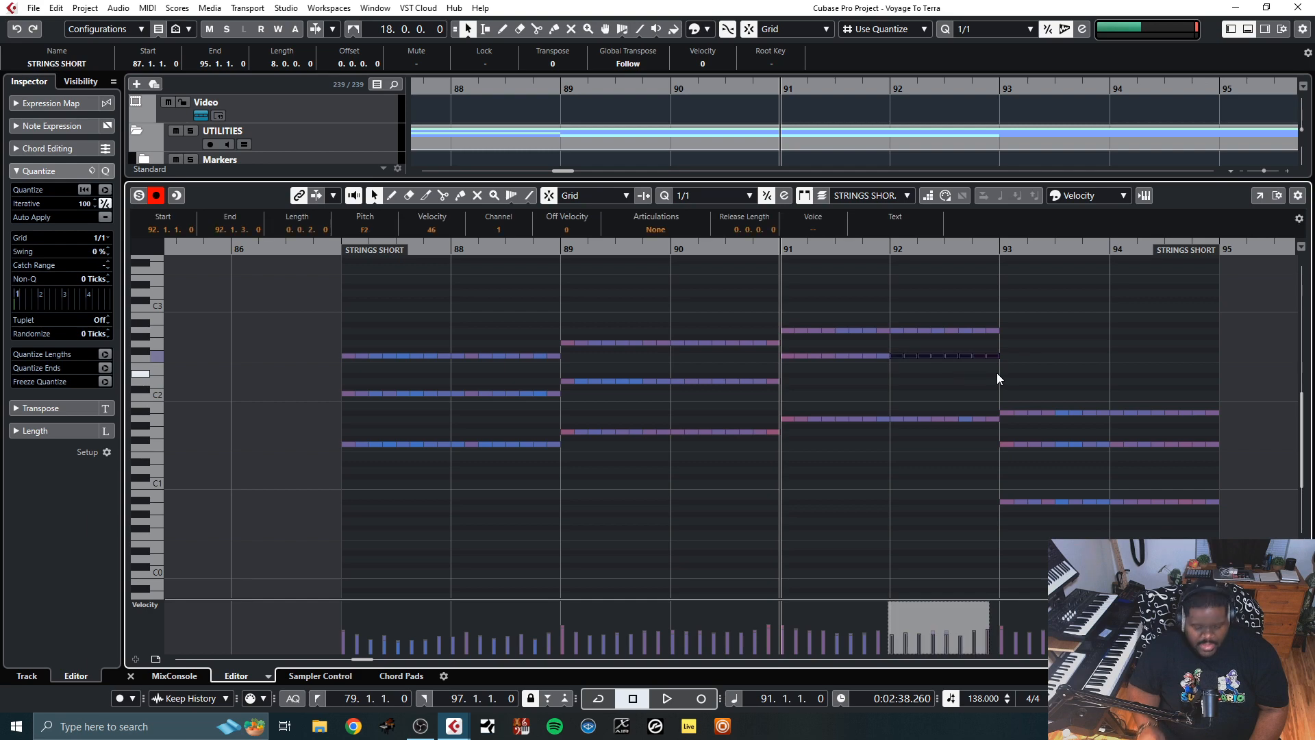
key("Down")
scroll(979, 352, "up", 3)
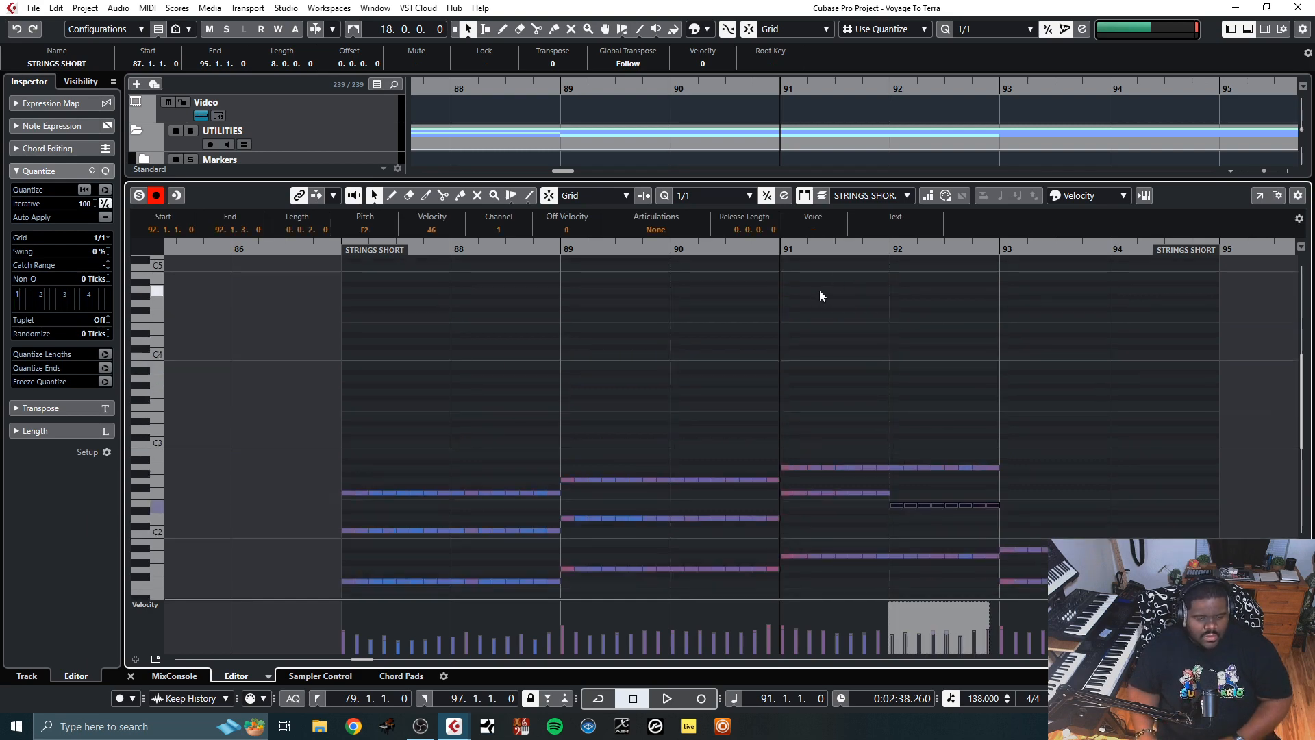
key("space")
scroll(914, 290, "down", 5)
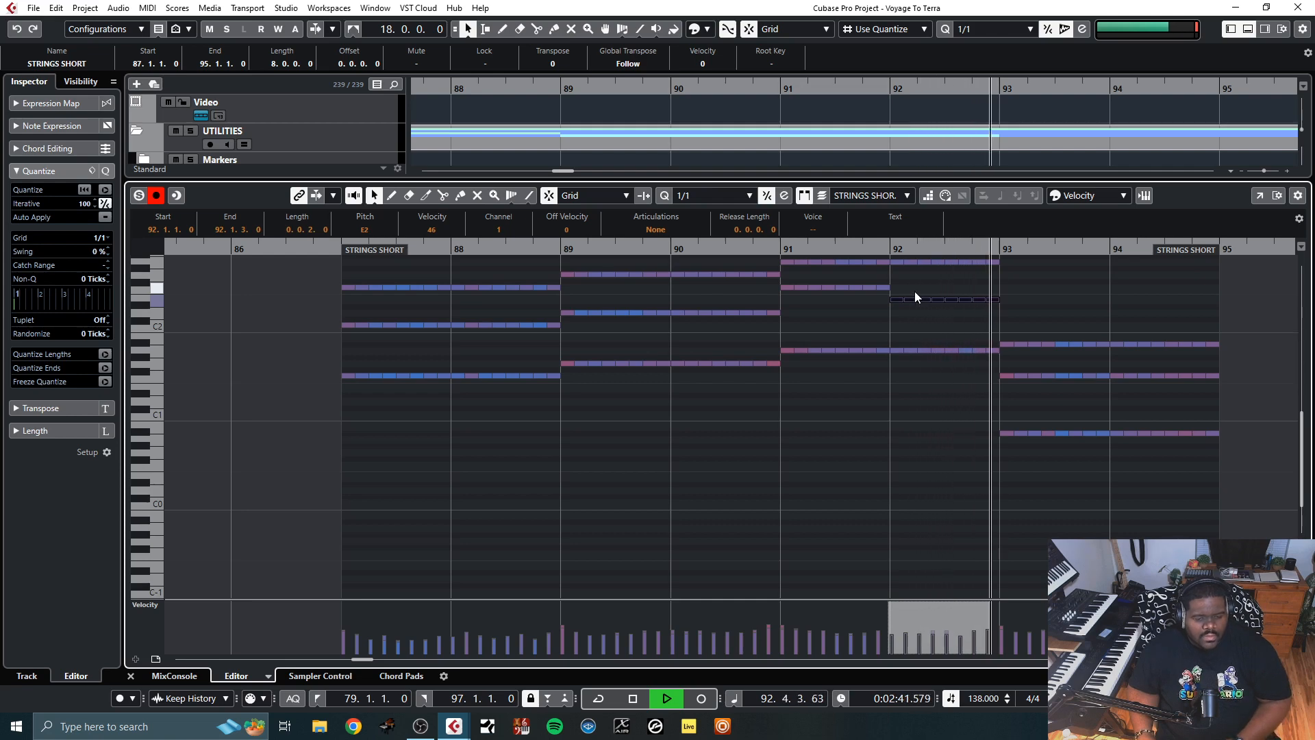
key("space")
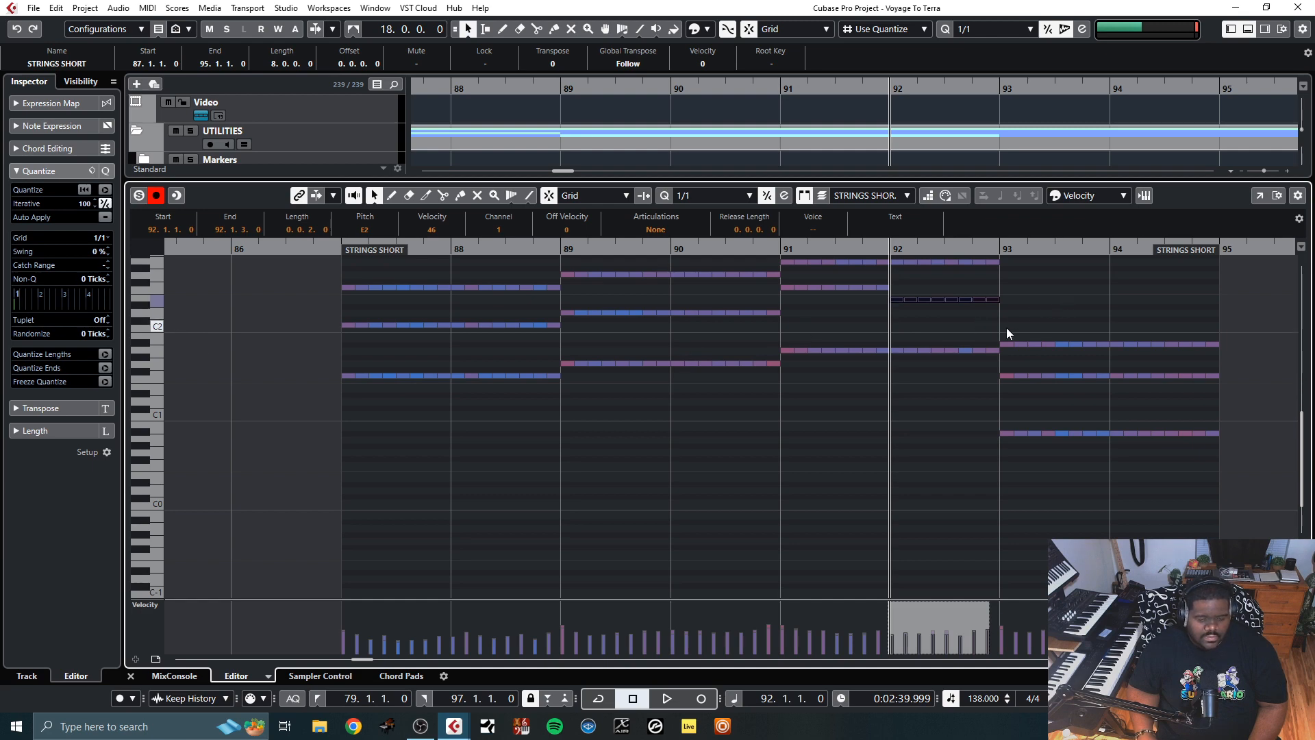
Lower the last four middle-voice notes of bar 92 to C2 and listen to the passage from bar 91
left_click_drag(1006, 326, 1221, 355)
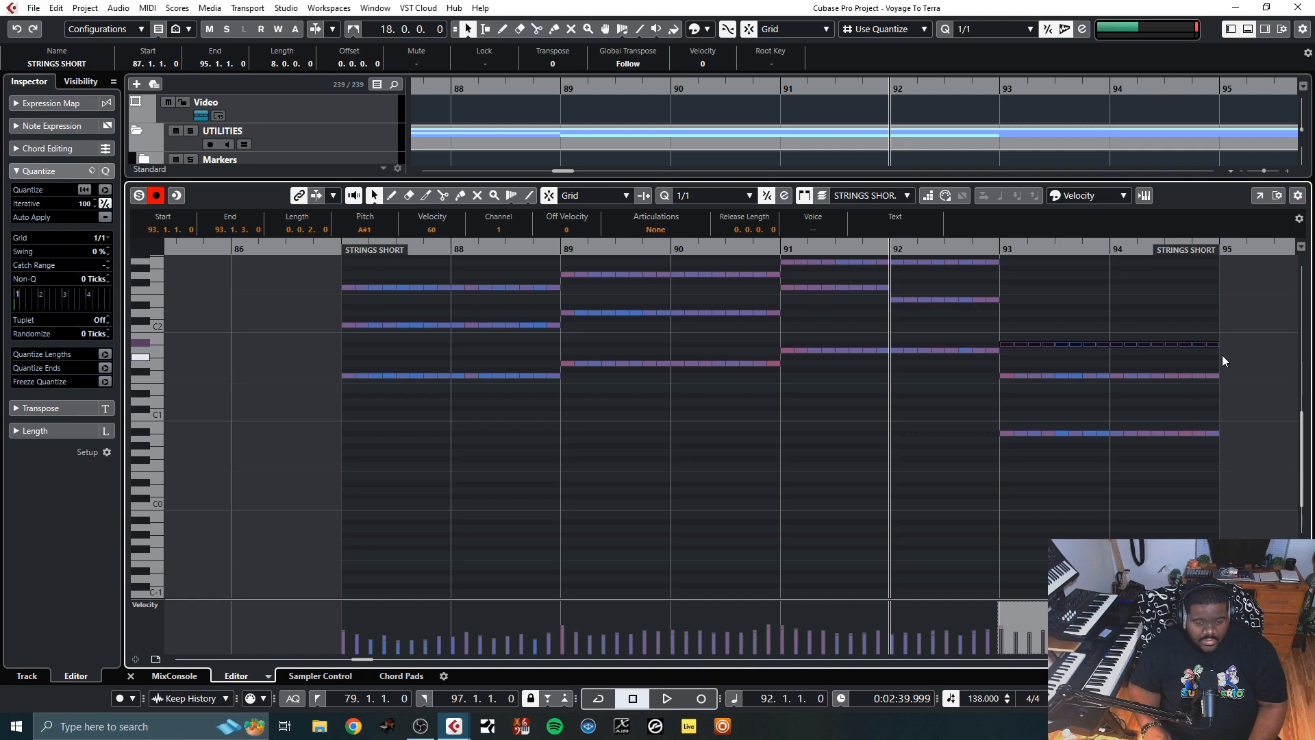
left_click(882, 289)
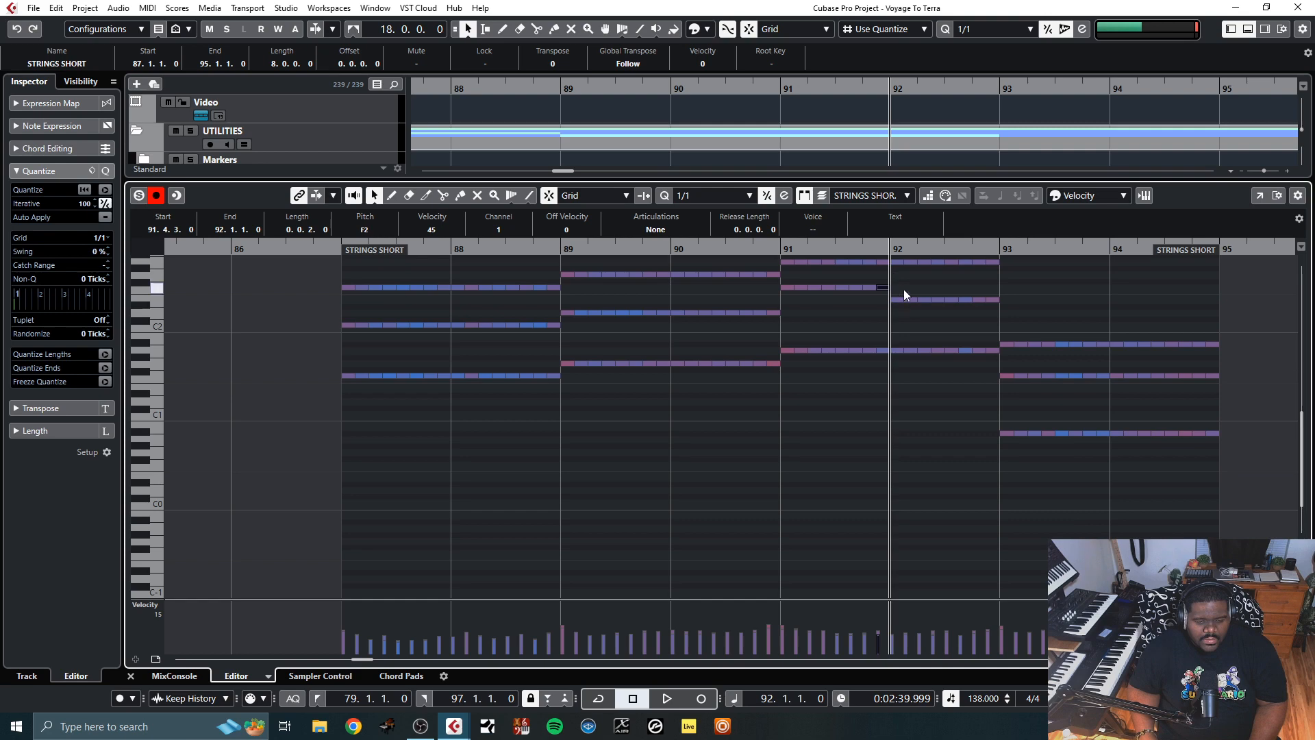
left_click_drag(949, 288, 992, 310)
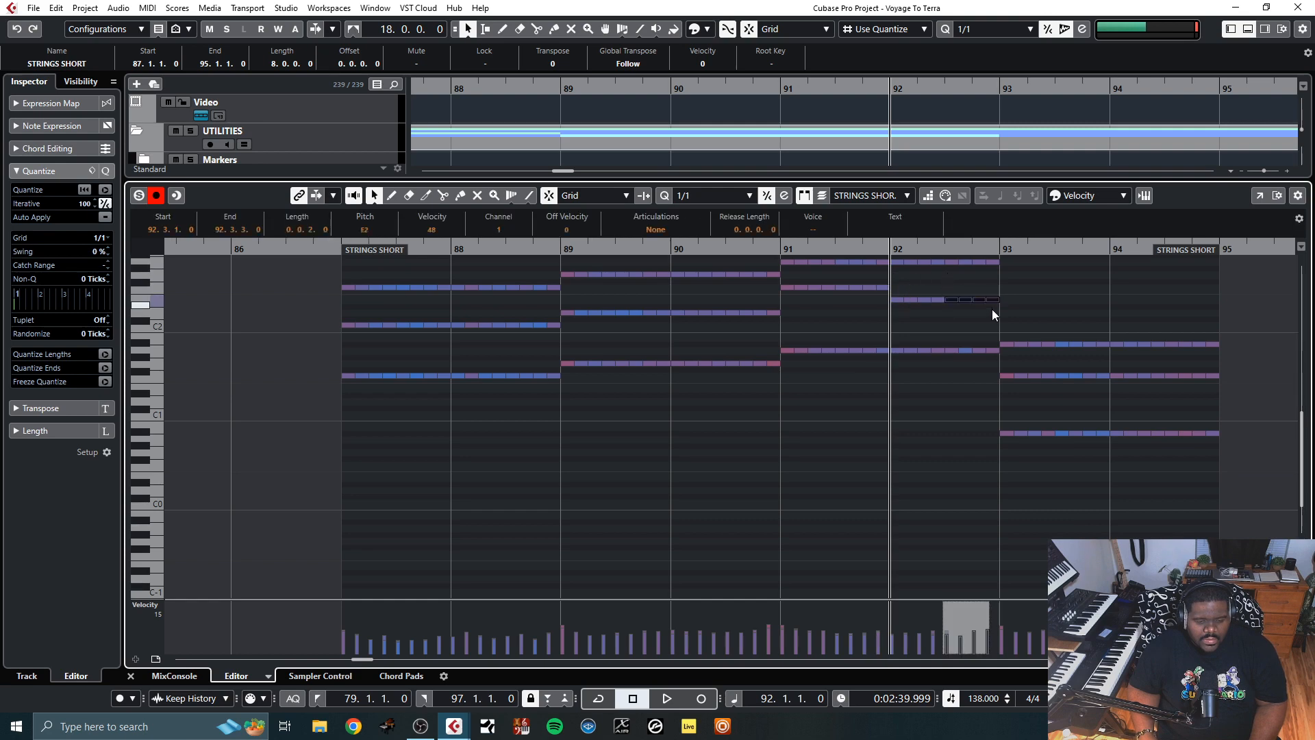
key("Down")
key("Down")
key("Down")
key("Down")
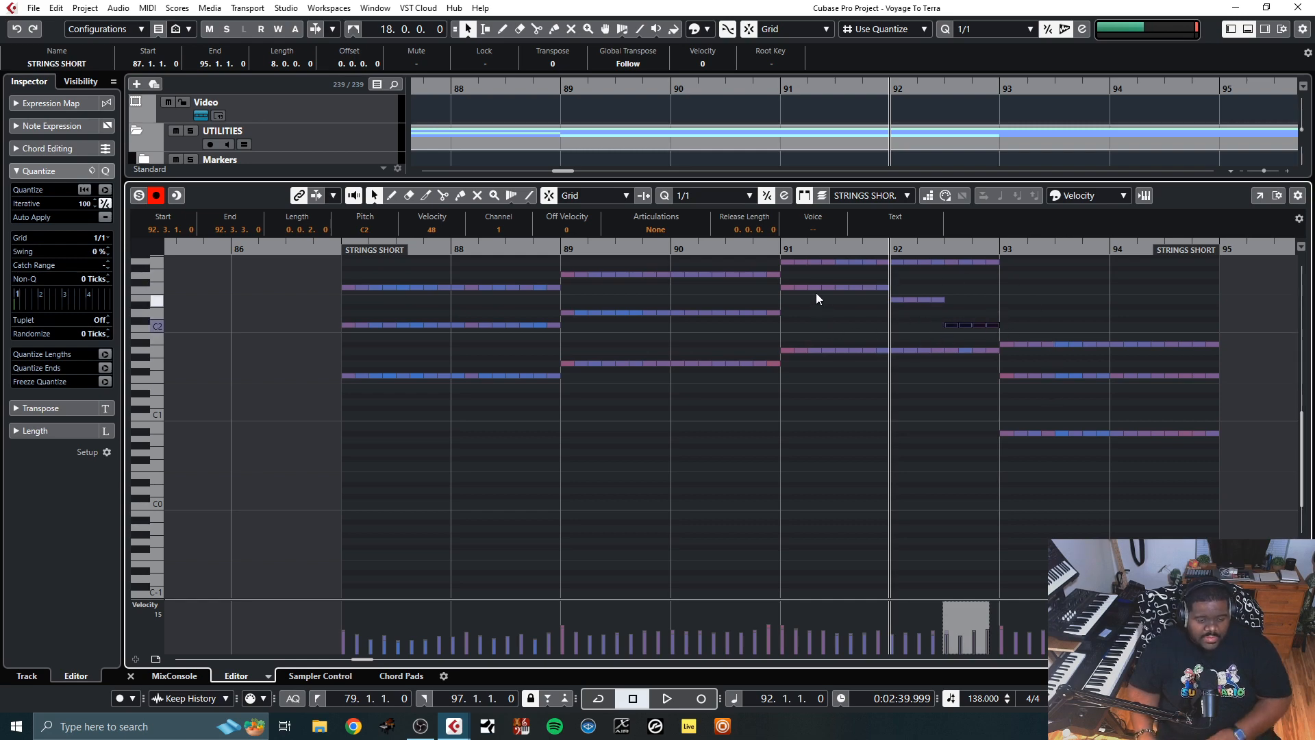
left_click(784, 250)
key("space")
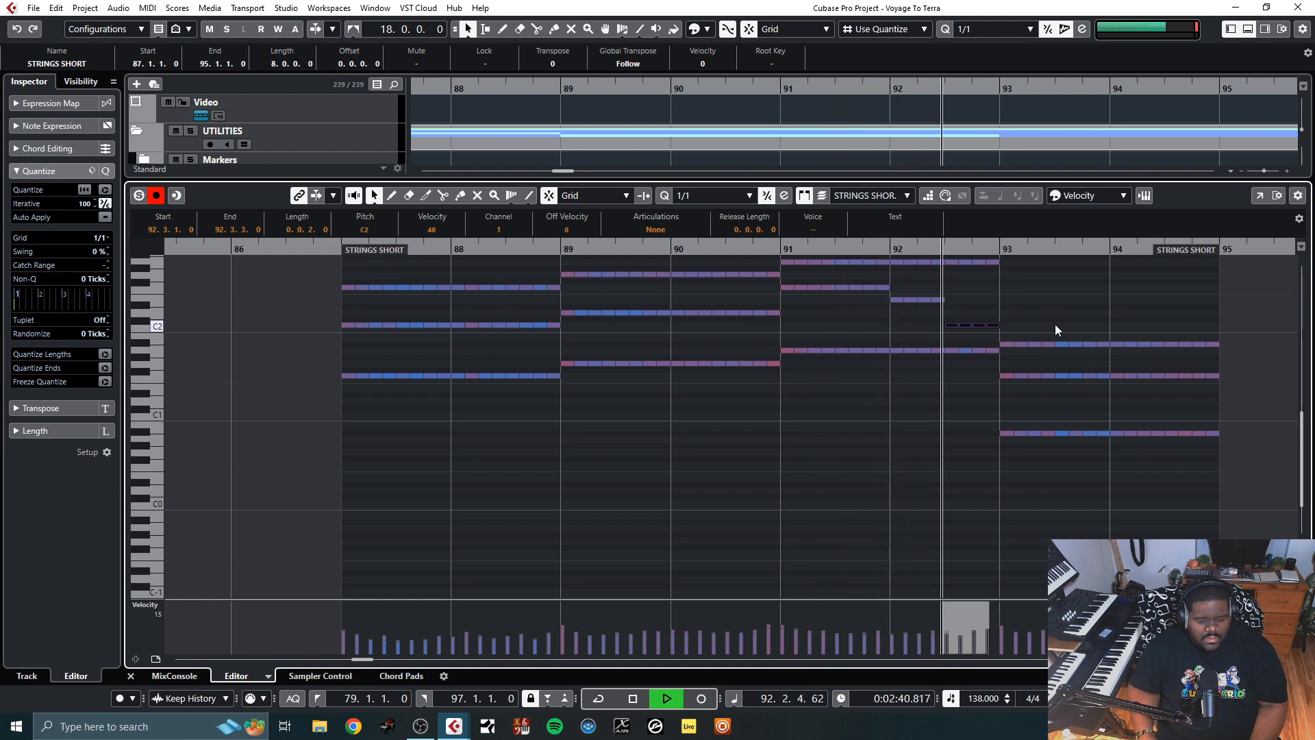
key("space")
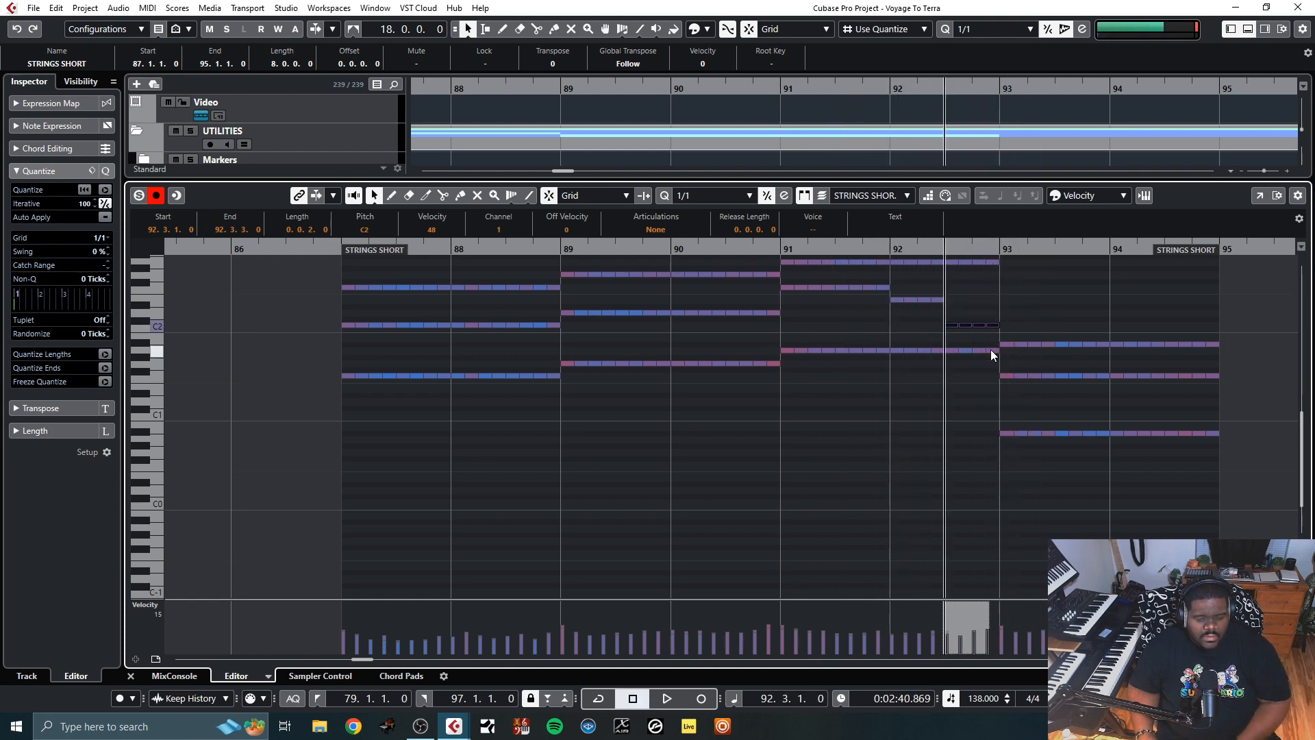
Lower the last four bass notes of bar 92 to C1 and listen to the passage from bar 91
left_click(950, 347)
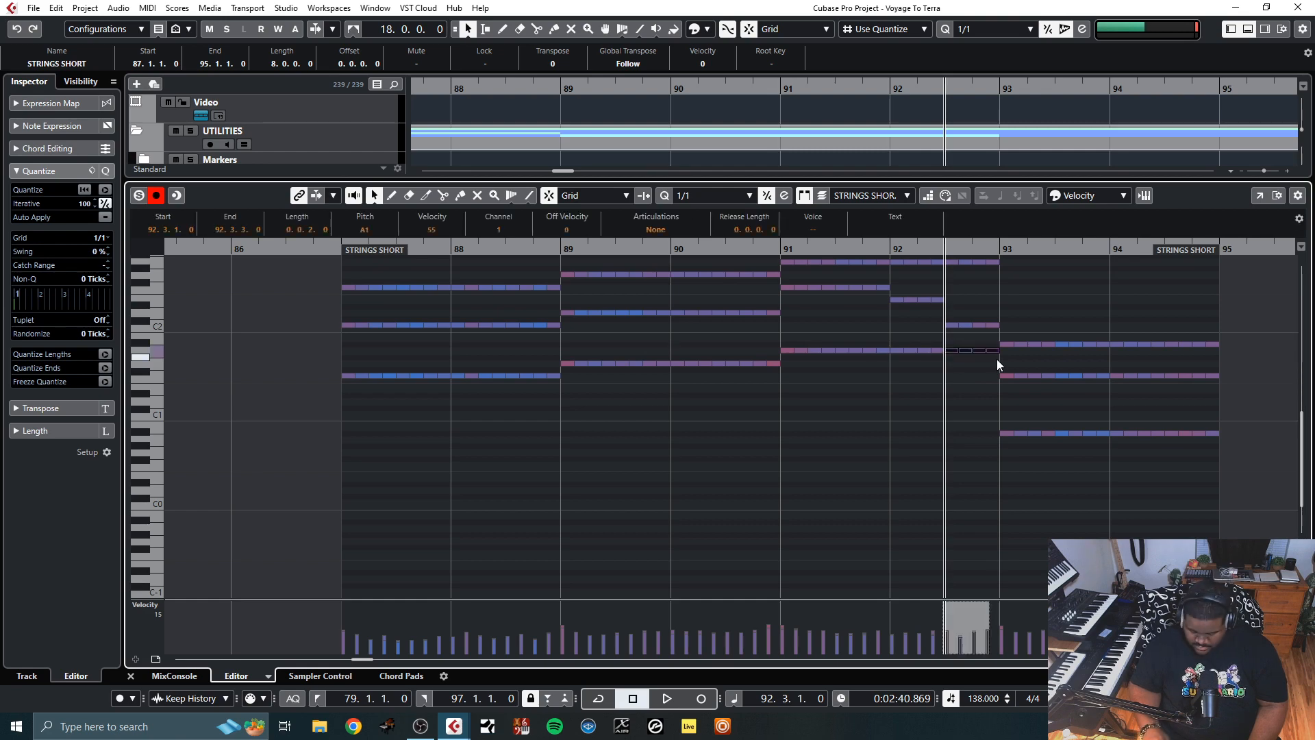
key("Down")
key("Down")
key("Down")
key("Down")
key("Down")
key("Down")
key("Down")
key("Down")
key("Down")
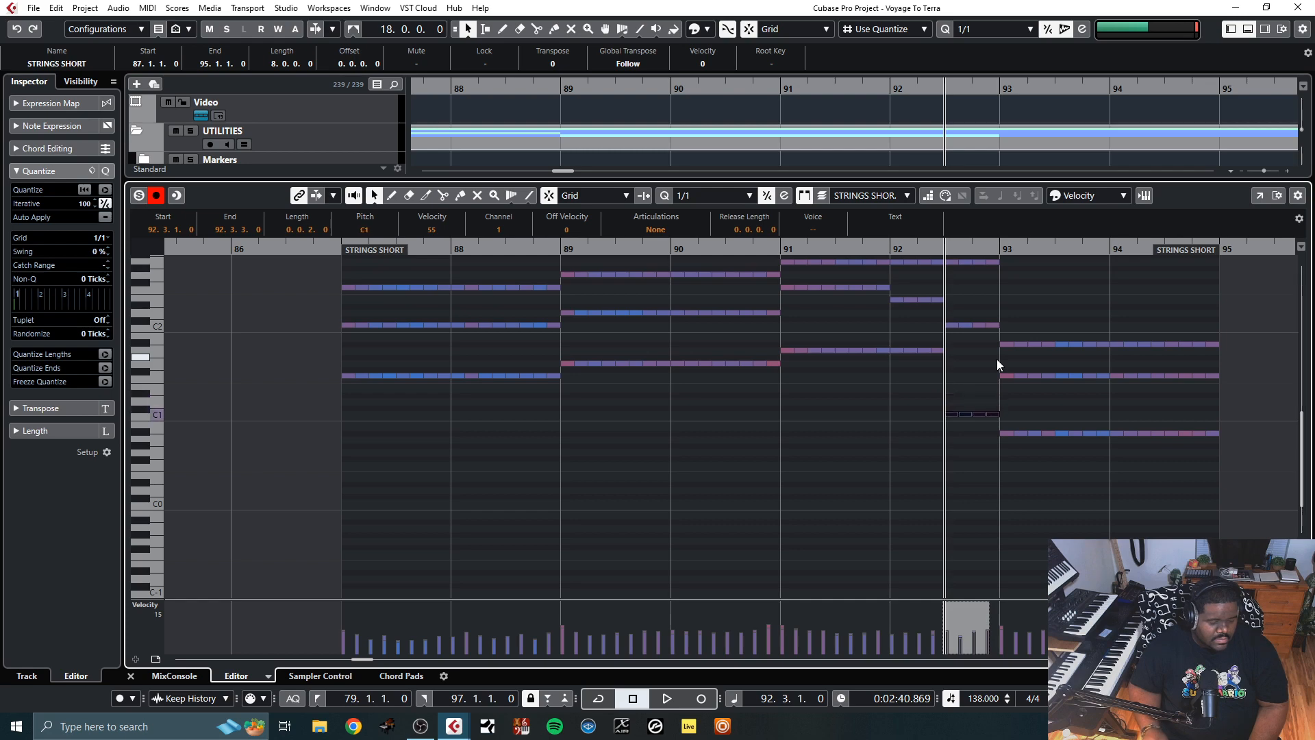
left_click(780, 248)
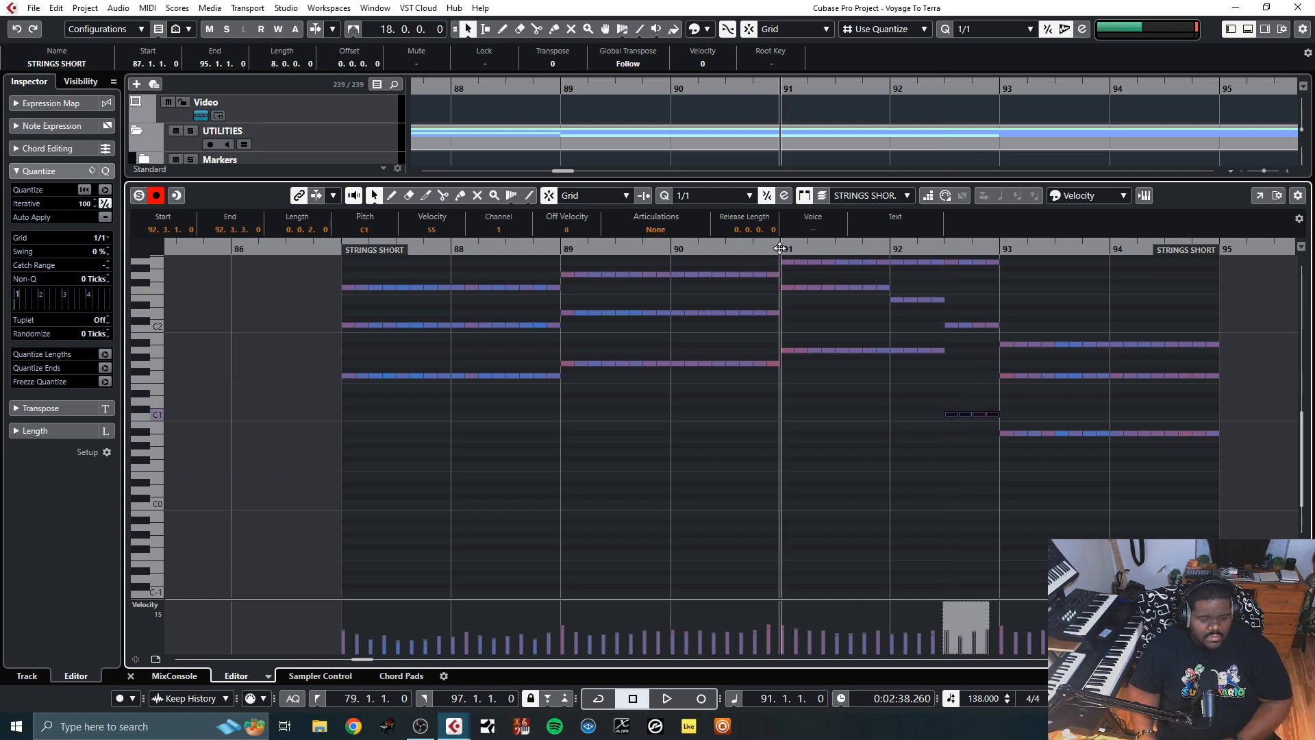
key("space")
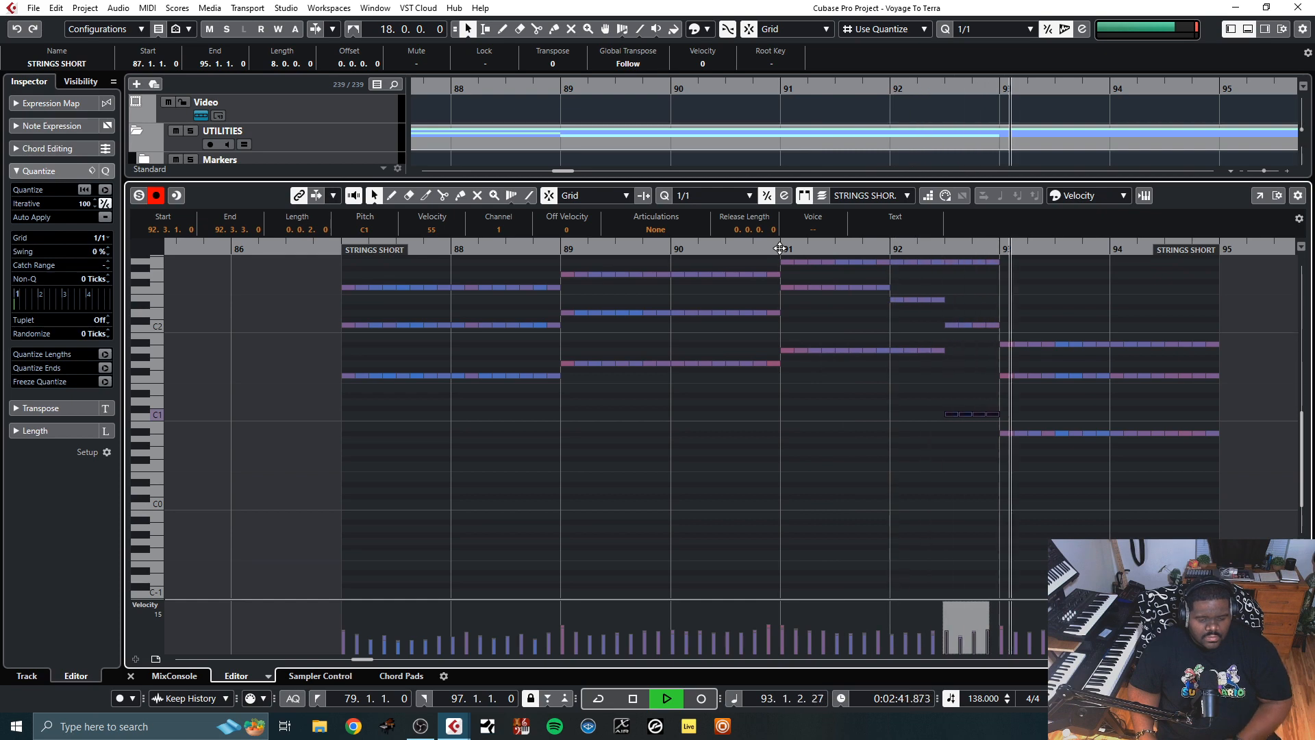
key("space")
Lower the two top-voice notes on beat 3 of bar 92 to G2
scroll(1009, 284, "down", 2)
scroll(1009, 282, "up", 6)
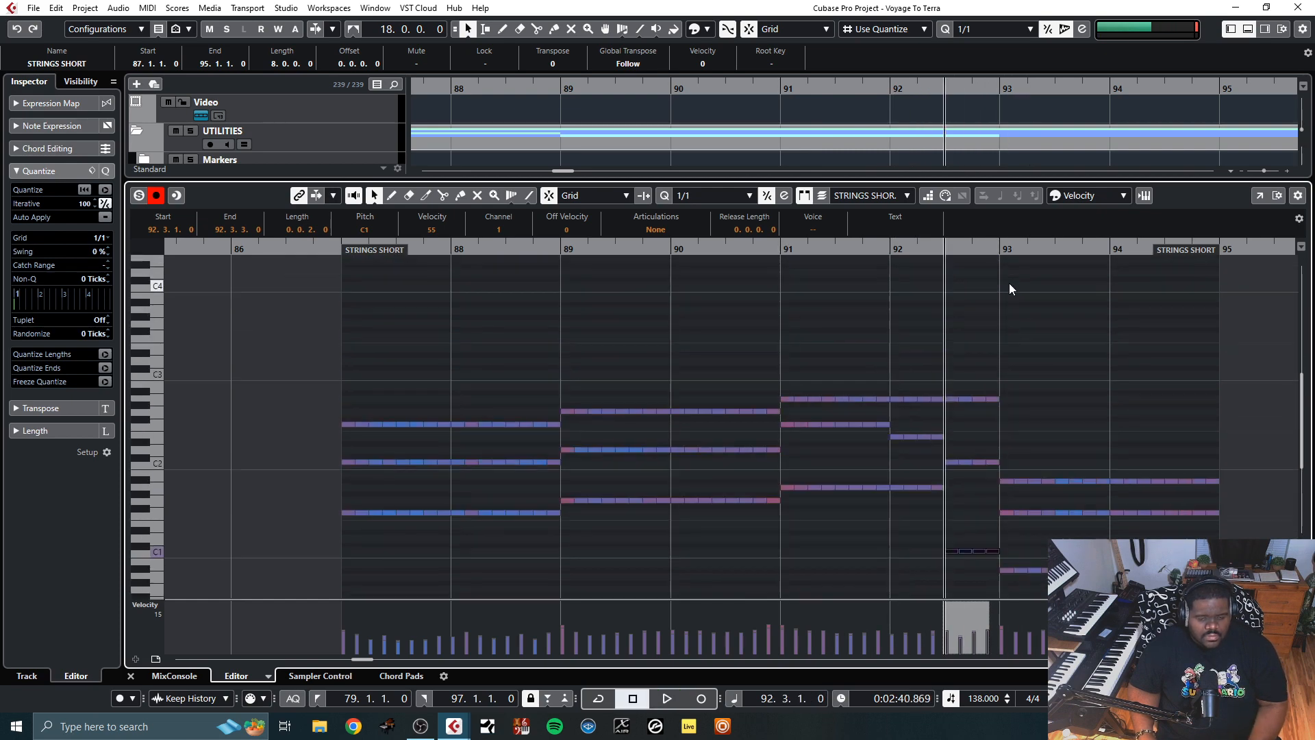
left_click(951, 398)
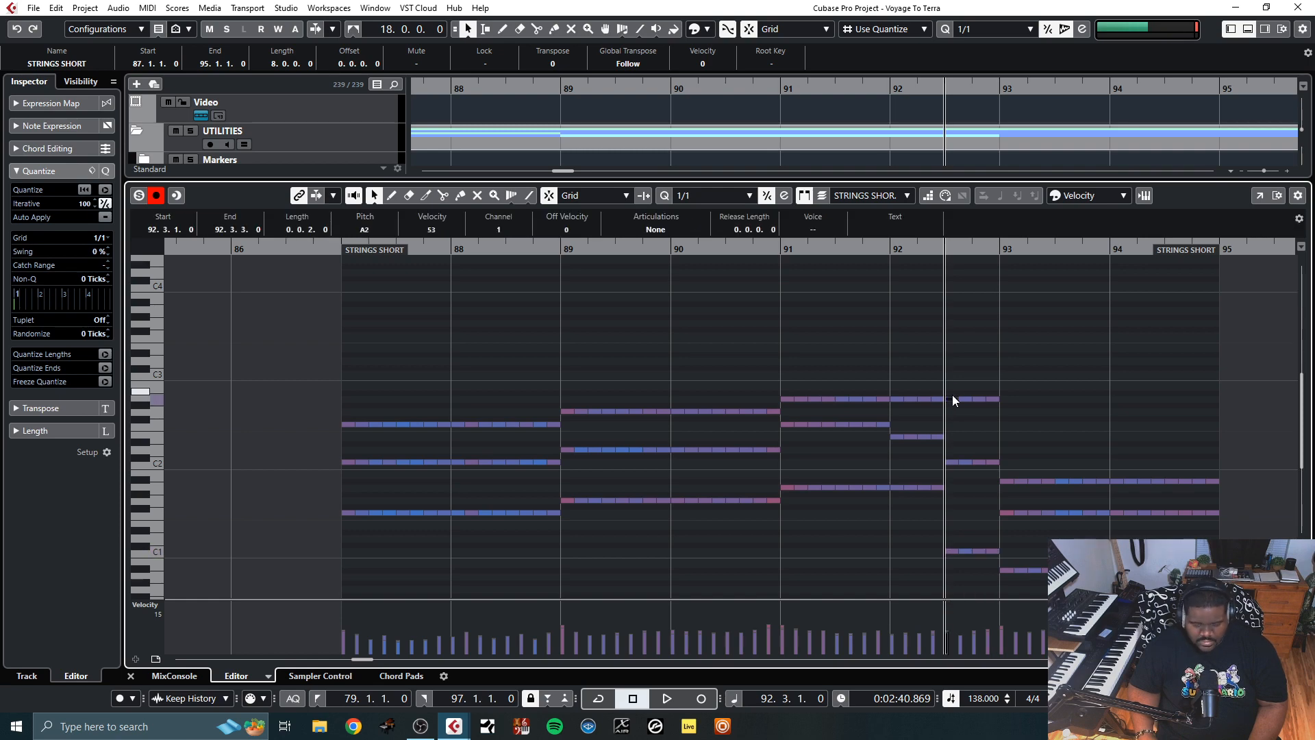
left_click_drag(949, 387, 965, 408)
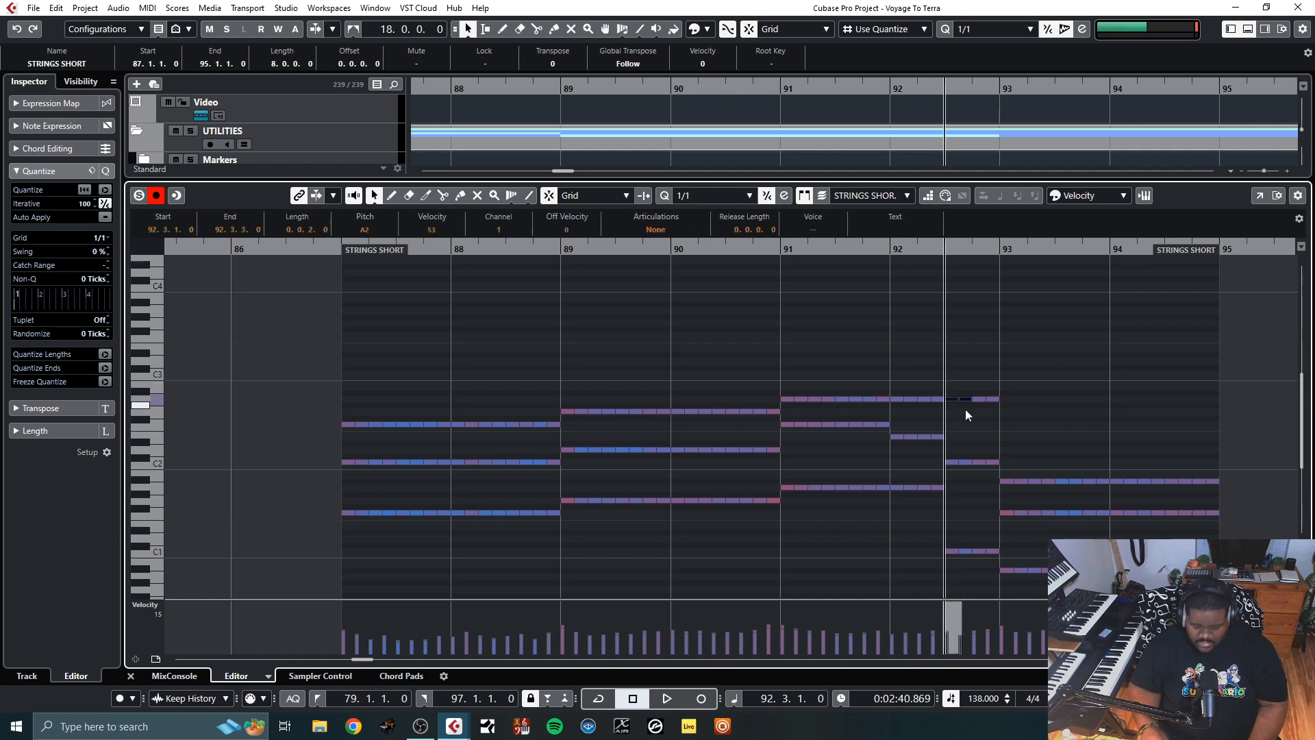
key("Down")
key("Down")
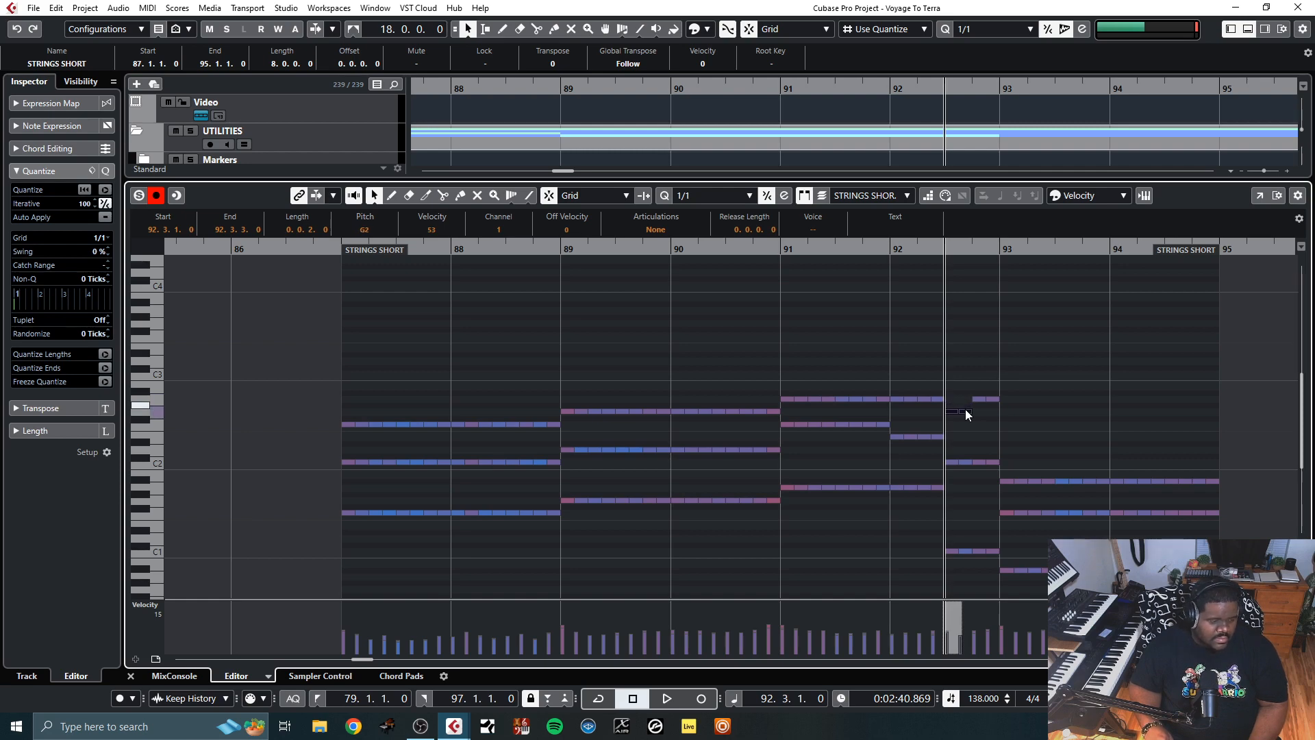
Lower the two top-voice notes on beat 4 of bar 92 to F2 and listen from bar 91
left_click_drag(974, 393, 999, 408)
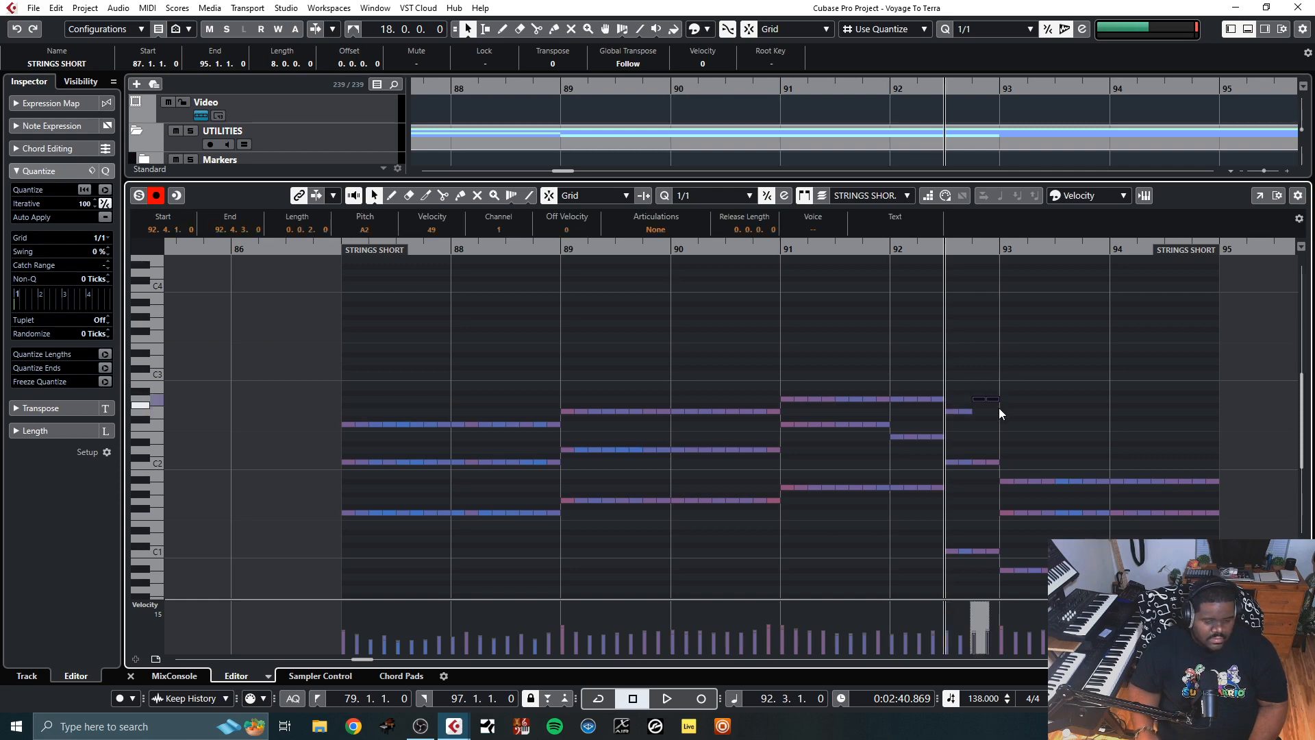
key("Down")
key("Down")
key("Down")
key("Down")
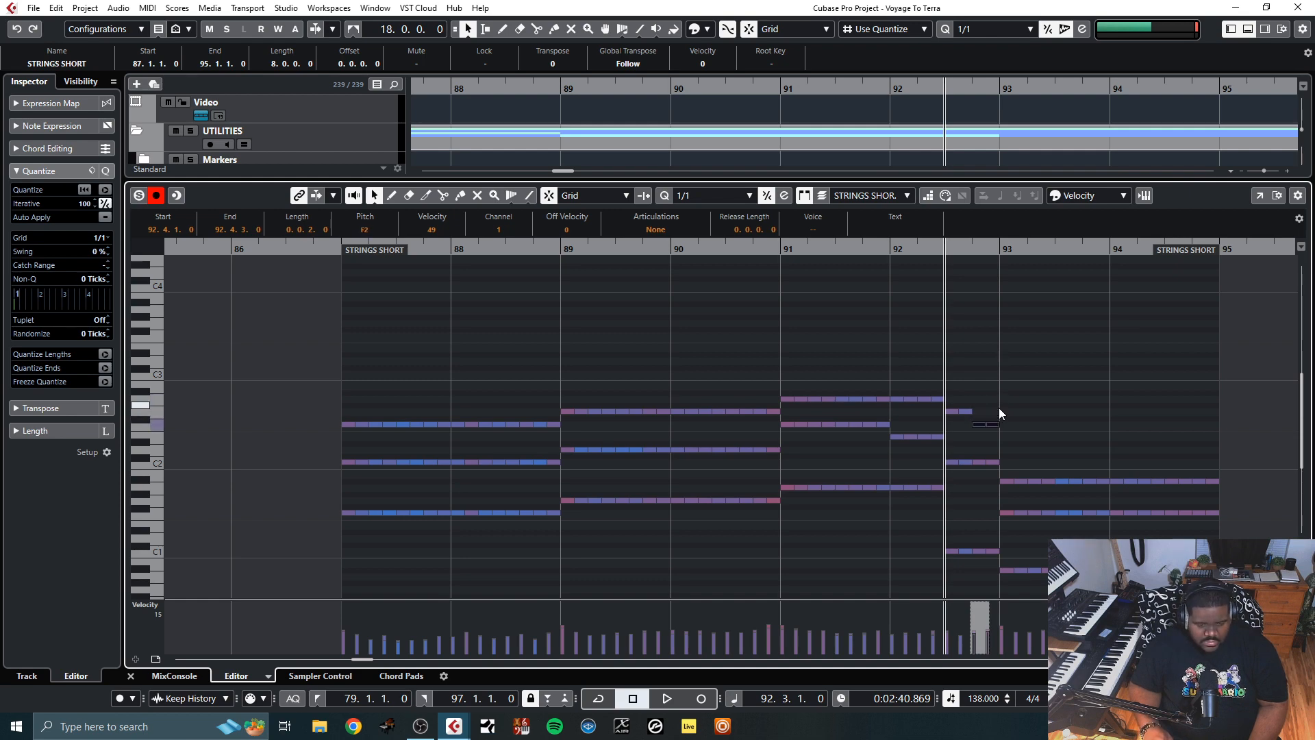
left_click(784, 253)
key("space")
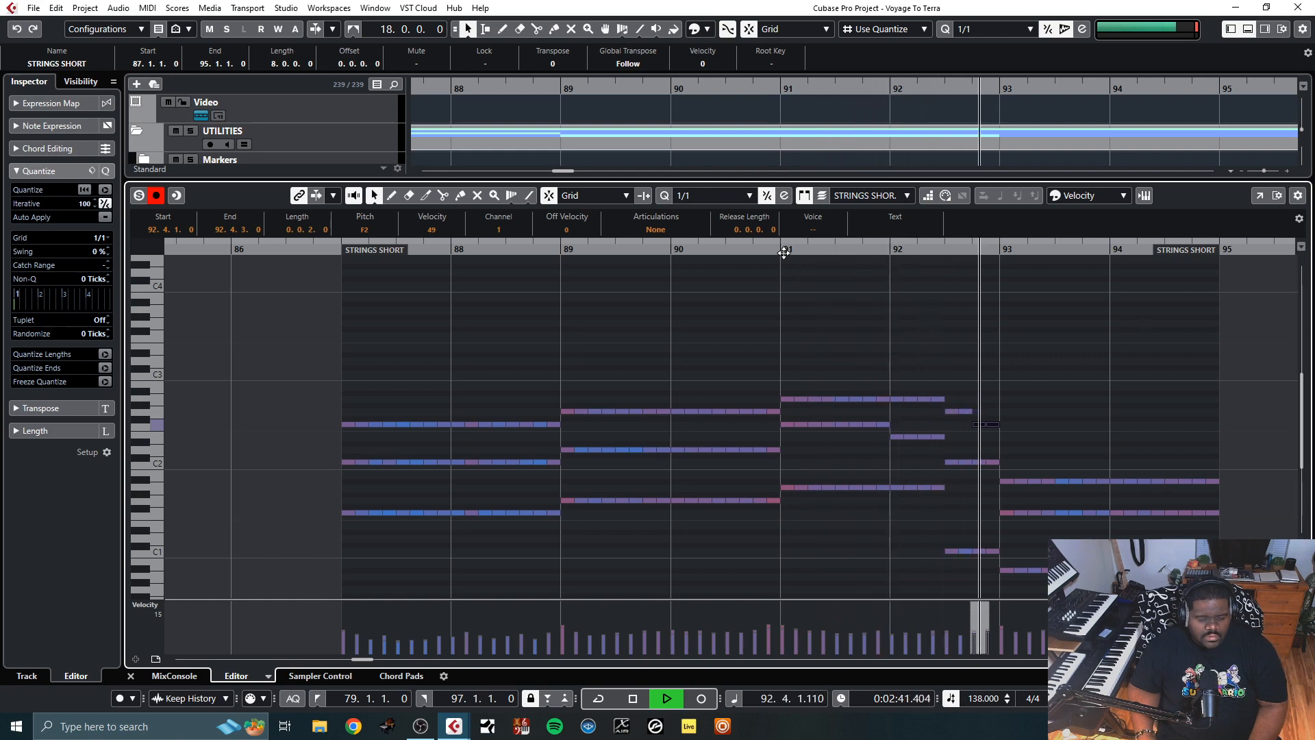
key("space")
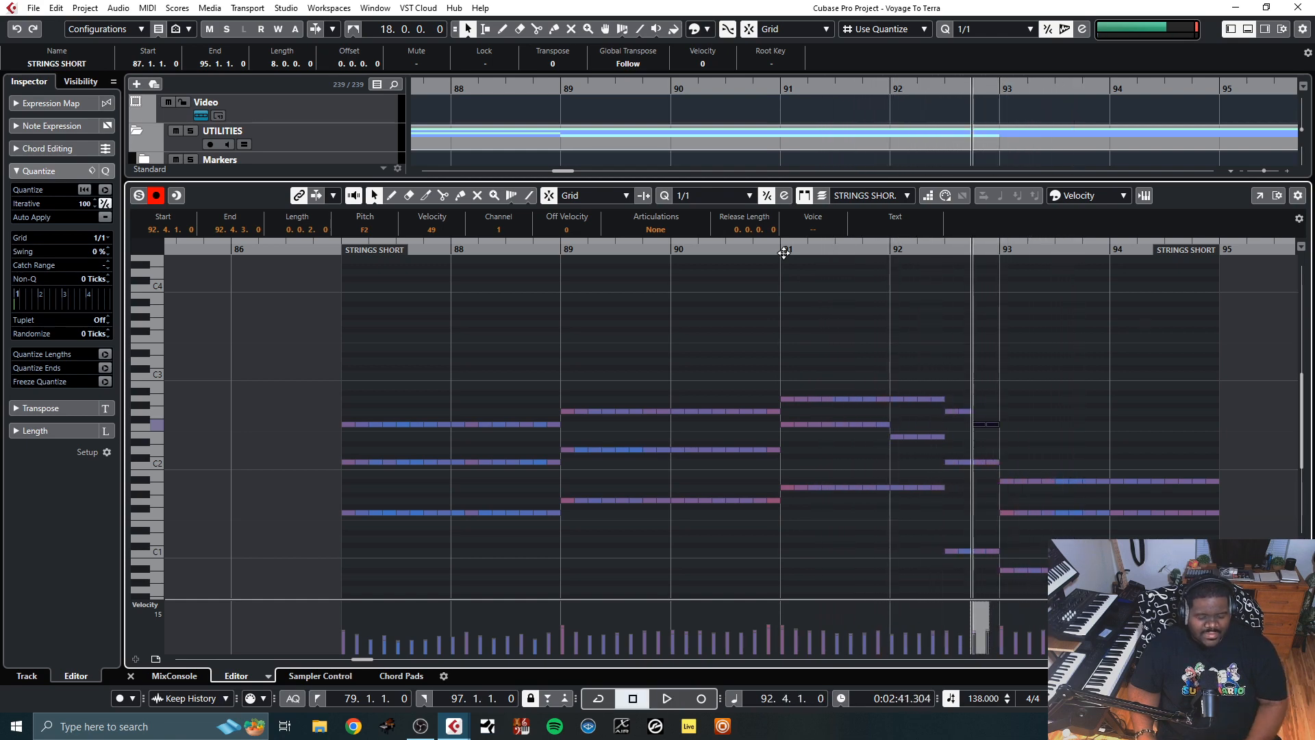
Compare the last top-voice note of bar 92 with the middle note at bar 93, and listen to the transition from bar 91
scroll(1094, 389, "down", 3)
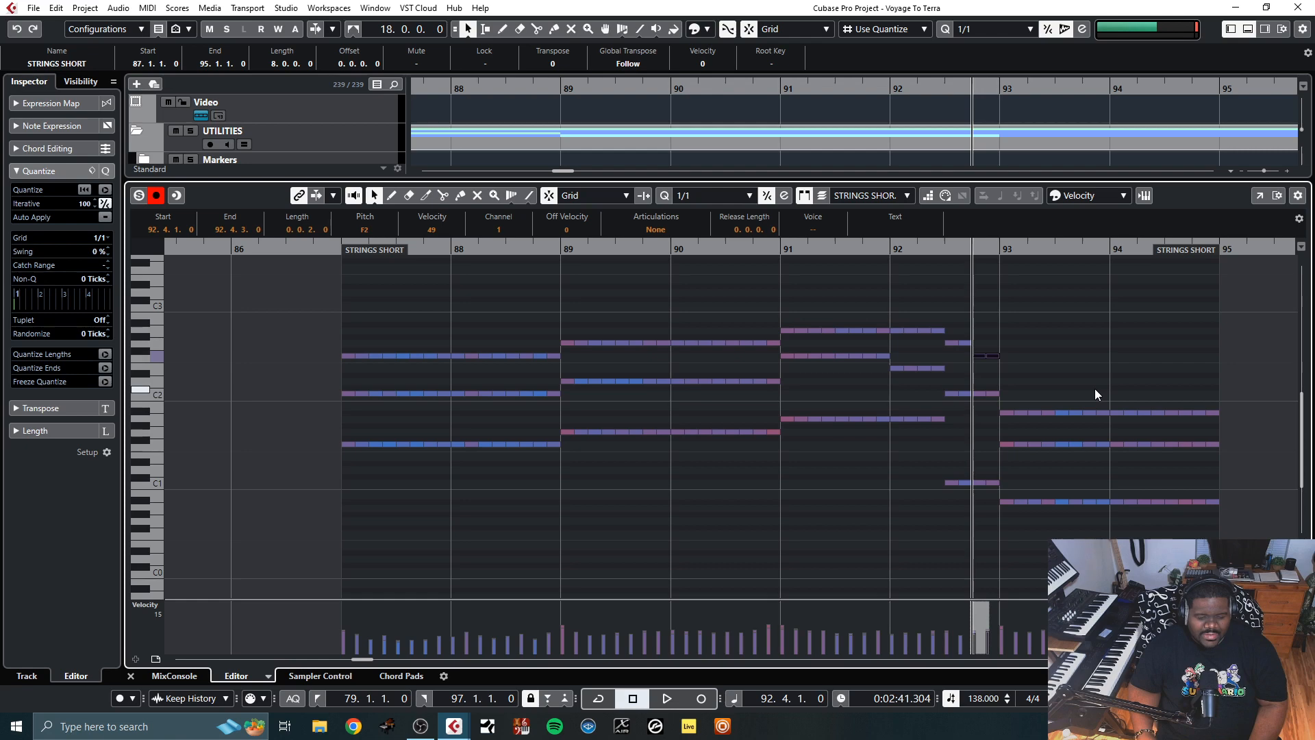
left_click(992, 356)
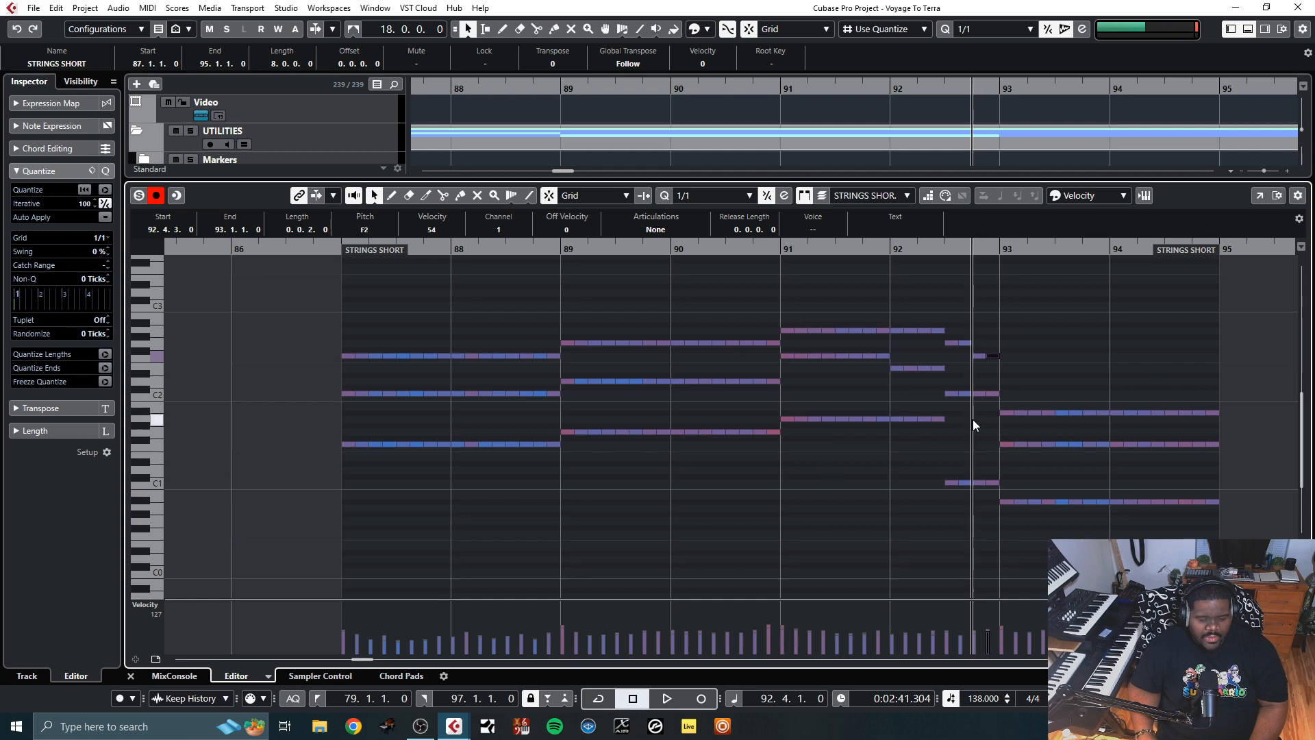
left_click(1004, 444)
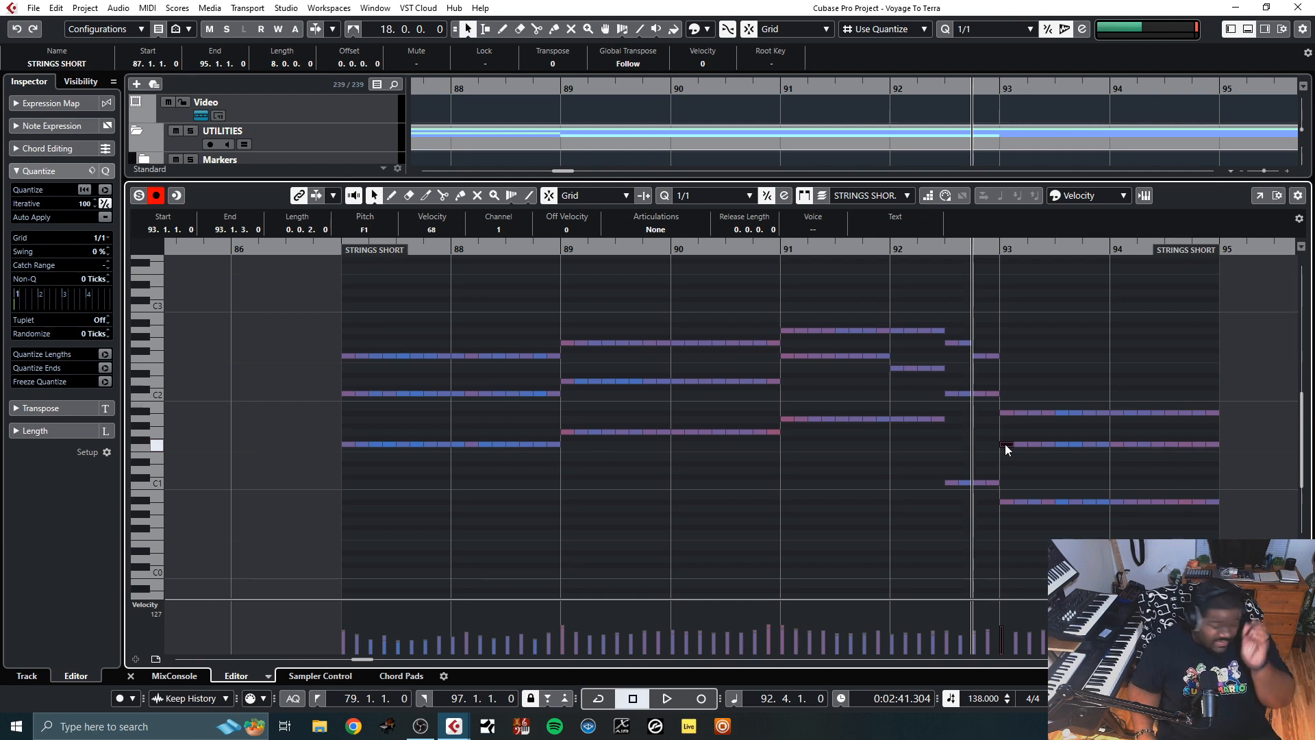
left_click(783, 251)
key("space")
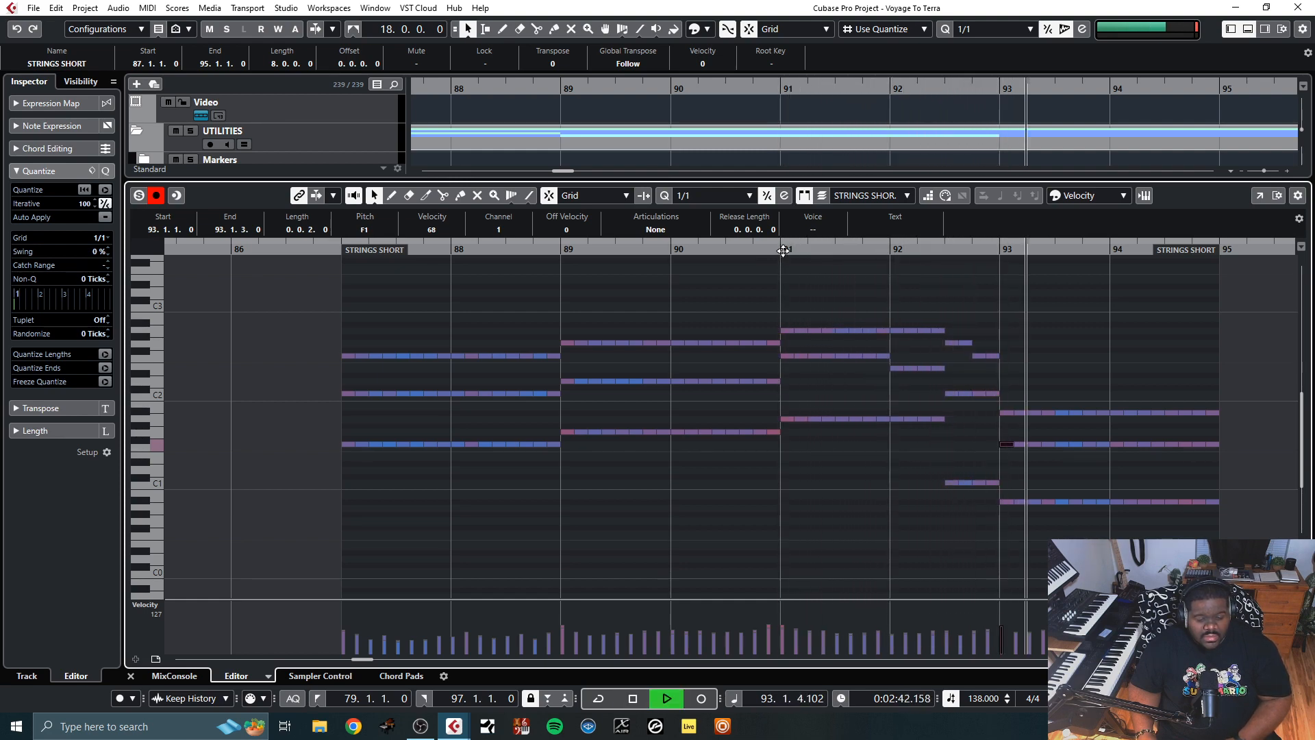
key("space")
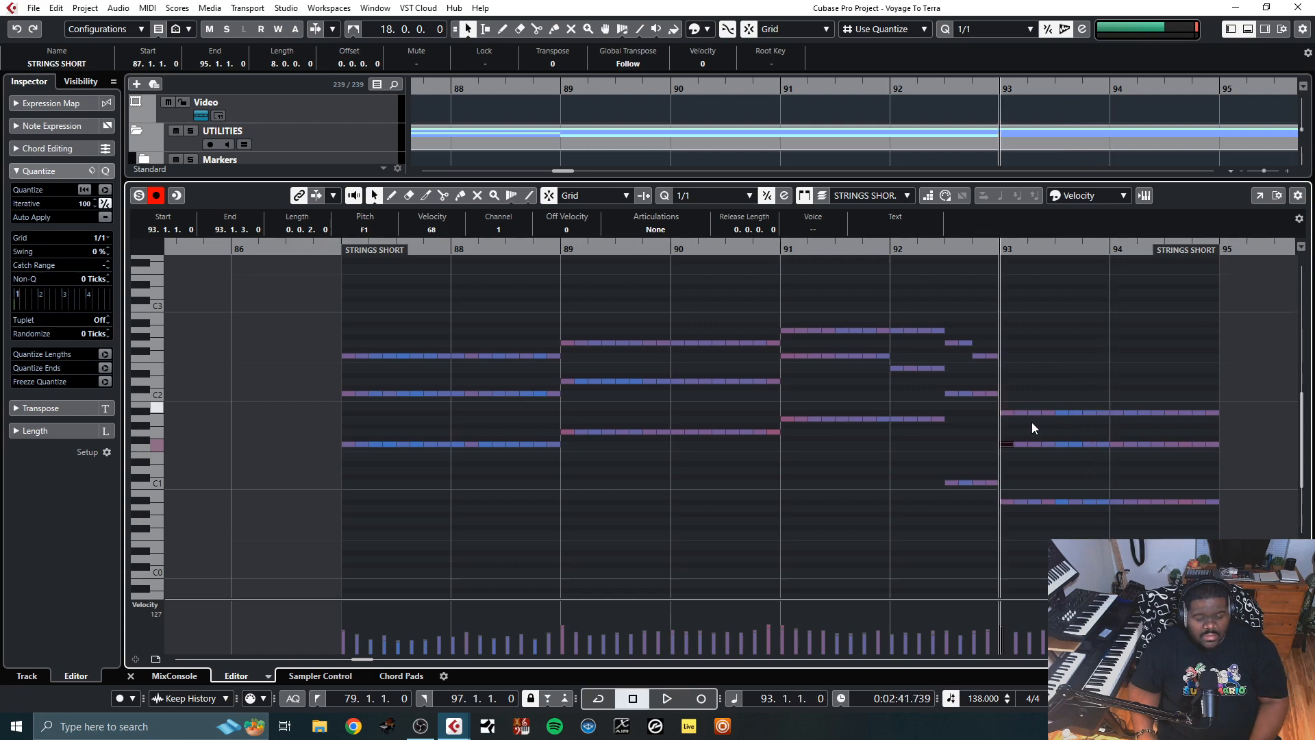
Raise all the notes in bars 93 and 94 by an octave and listen to the passage from bar 91
left_click_drag(1002, 397, 1227, 514)
key("shift+Up")
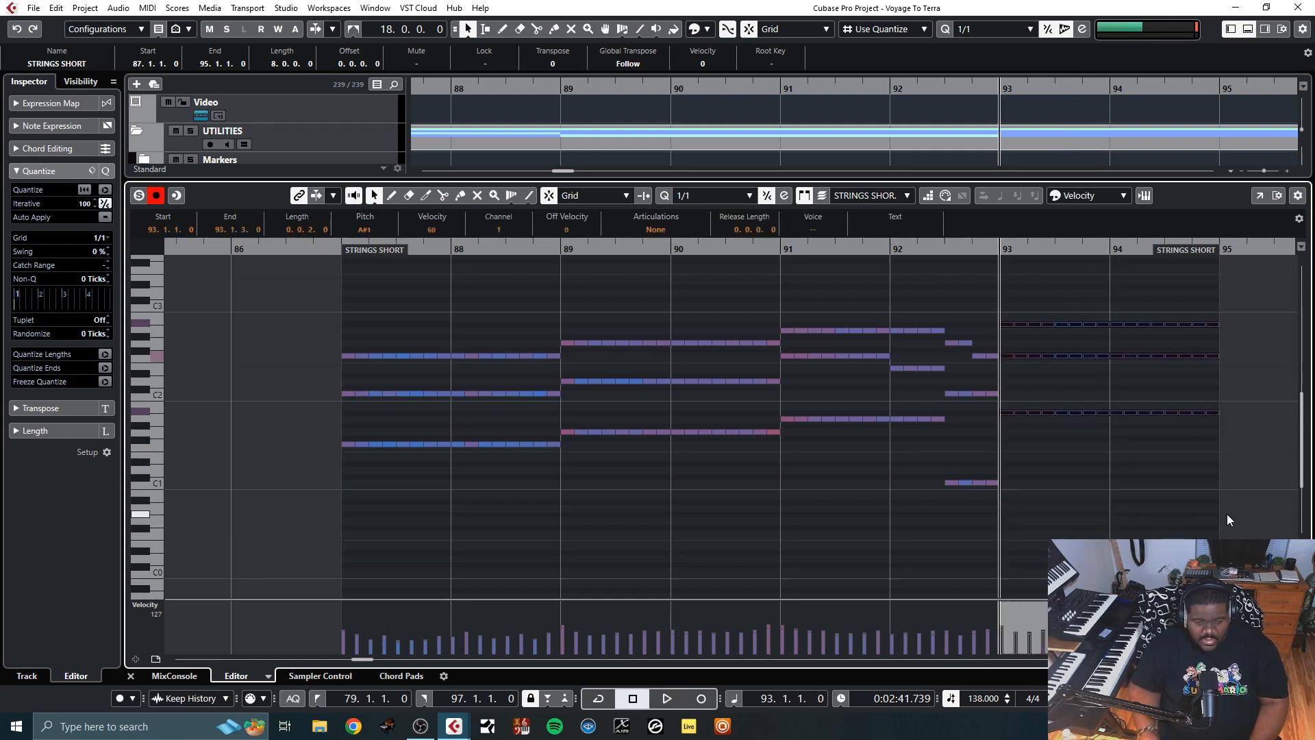
left_click(780, 249)
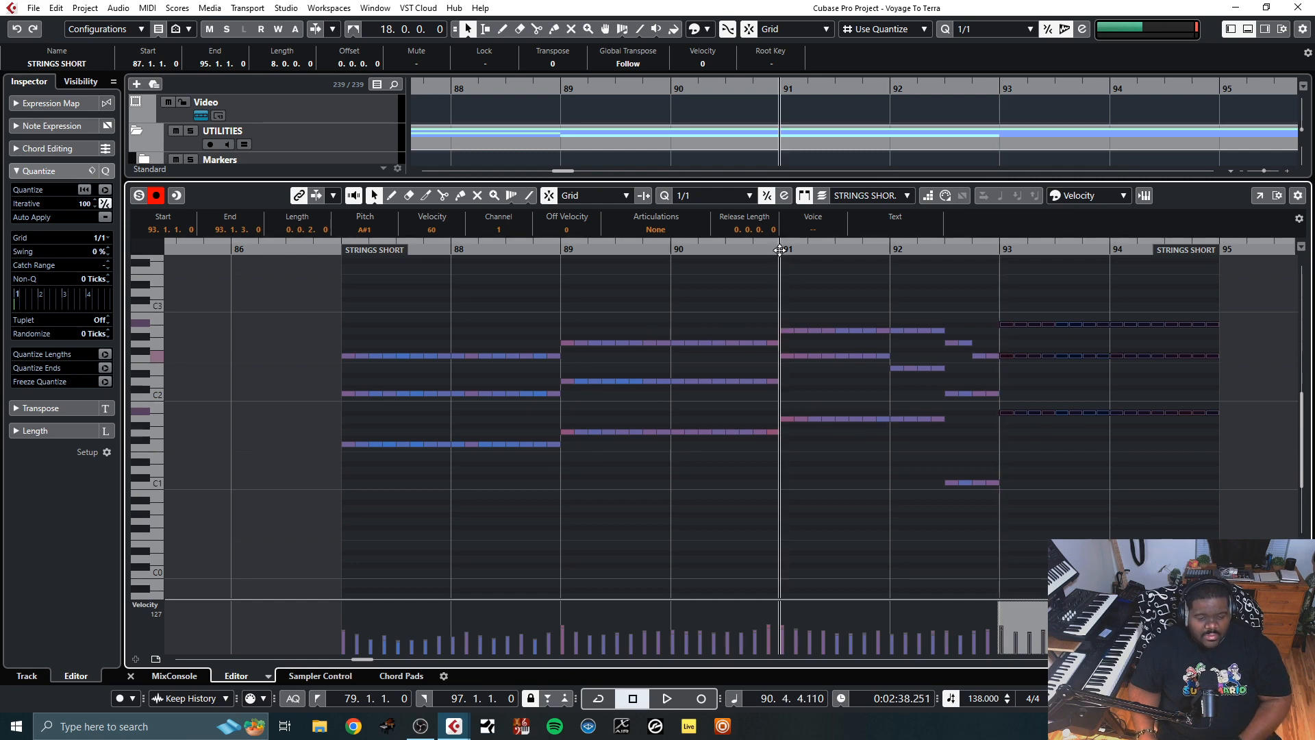
key("space")
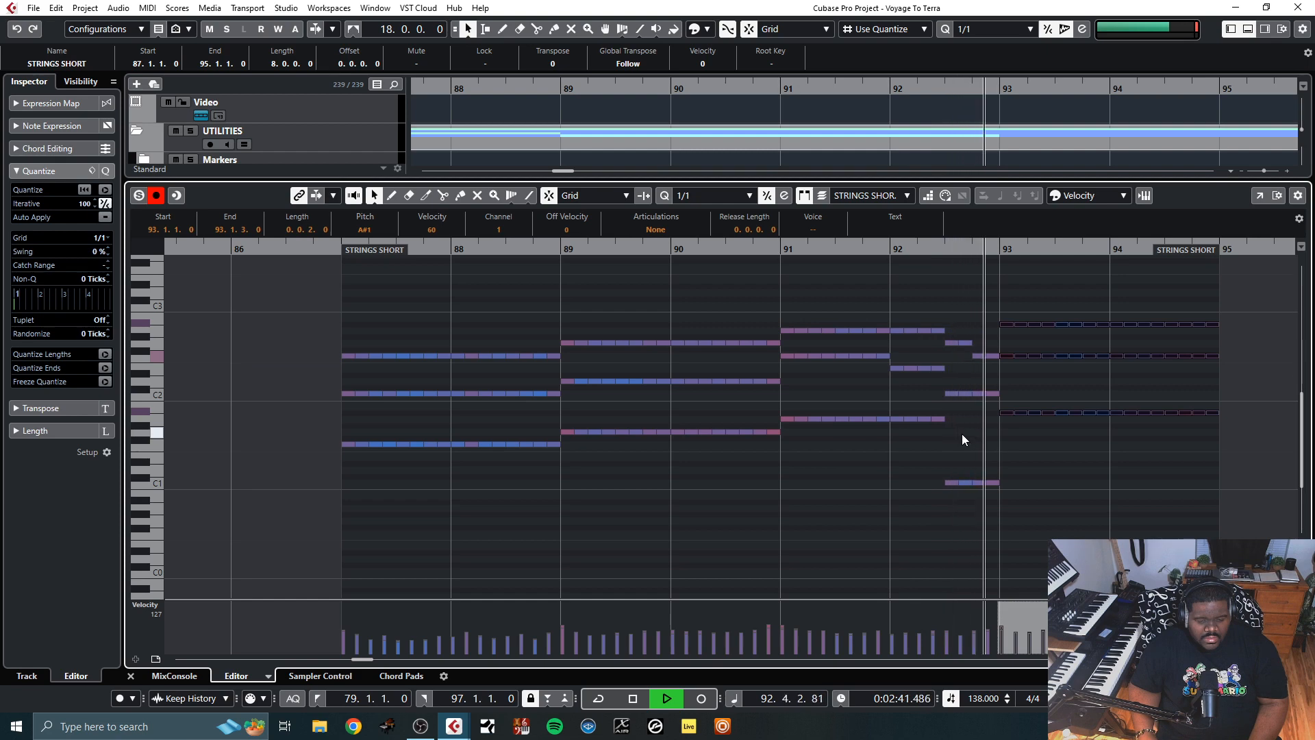
key("space")
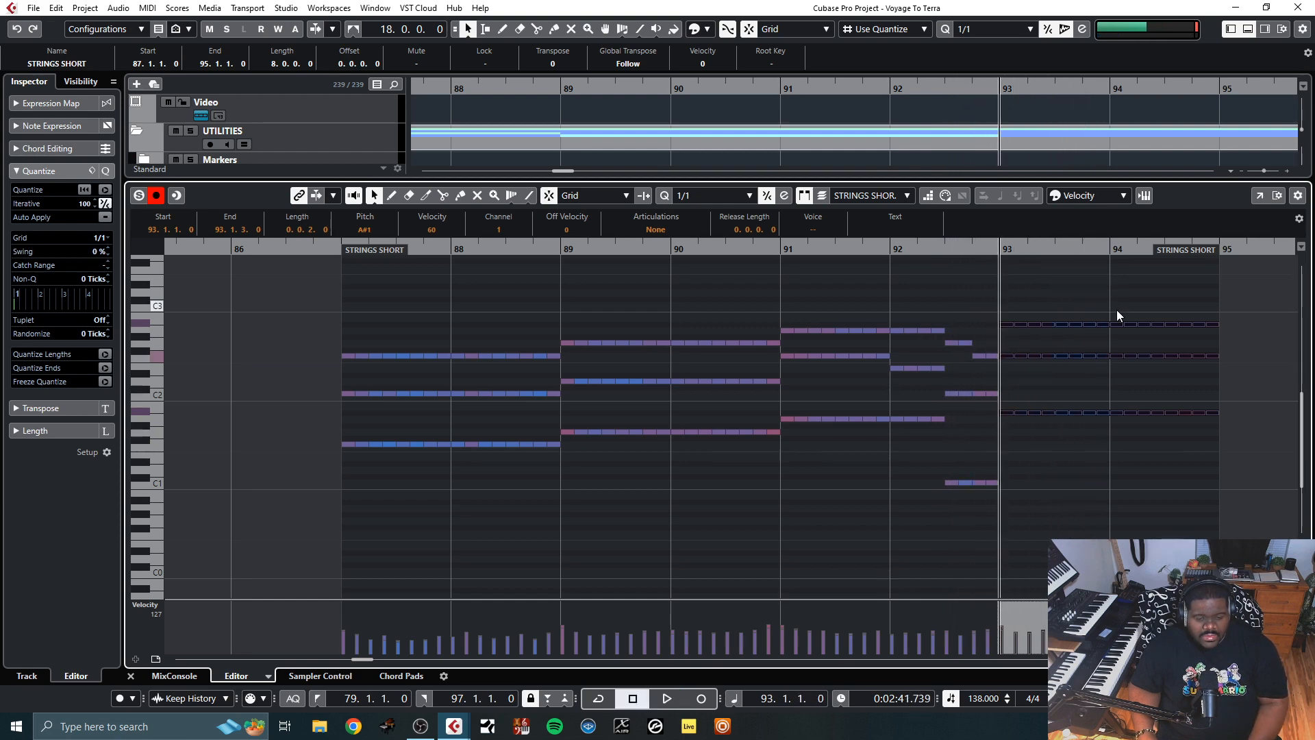
Lower all three voices of bar 94 by an octave and listen from bar 93
left_click_drag(1116, 309, 1214, 437)
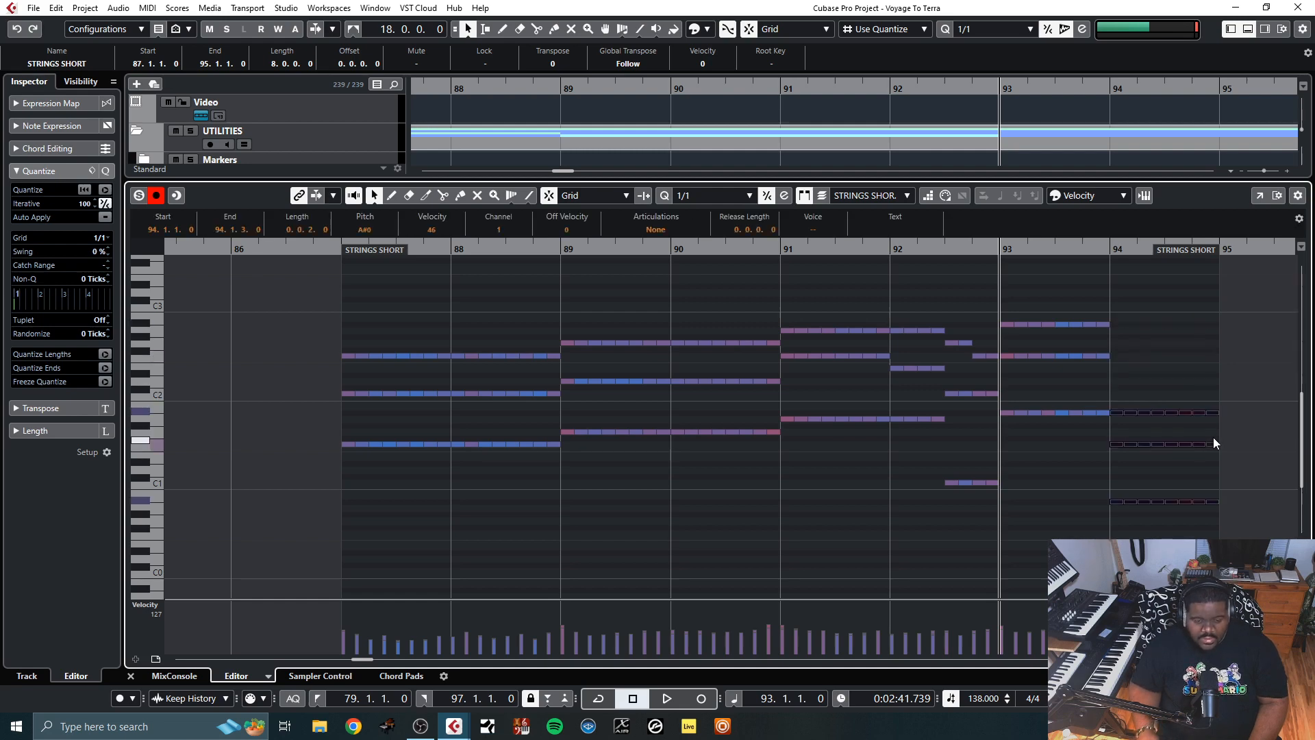
key("space")
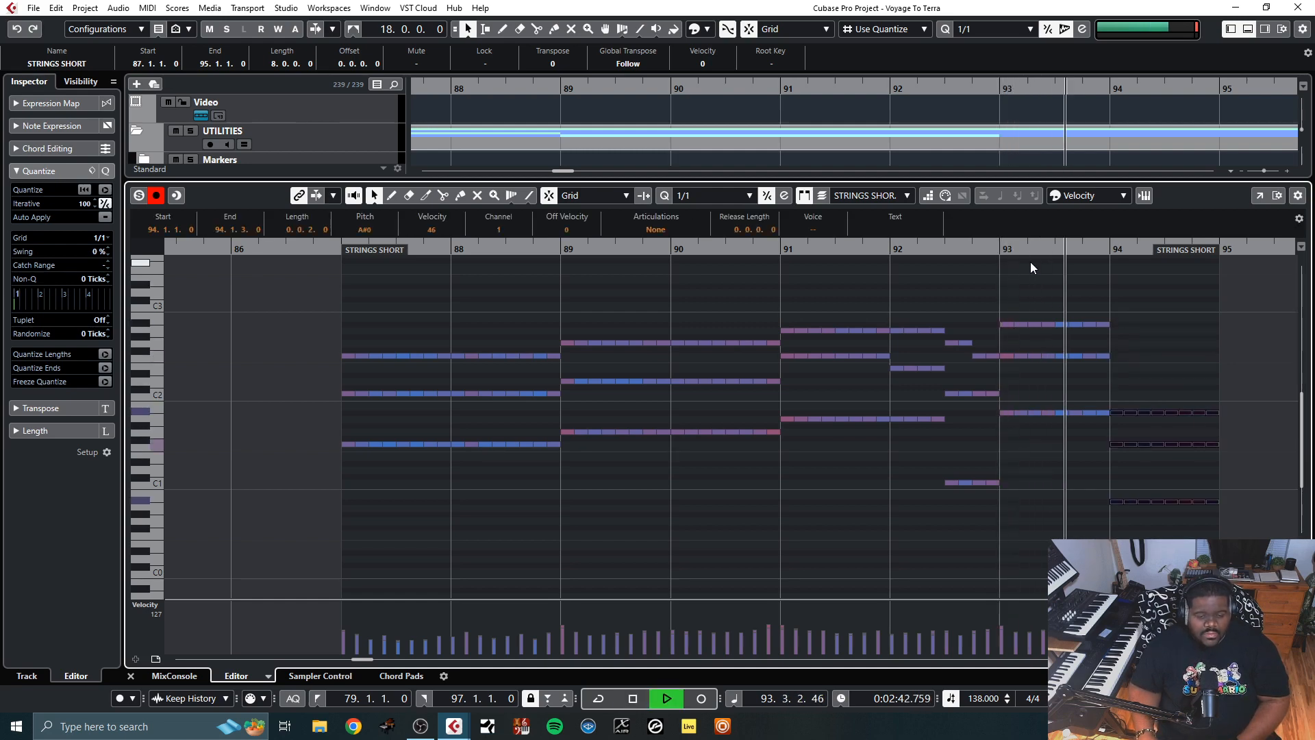
key("space")
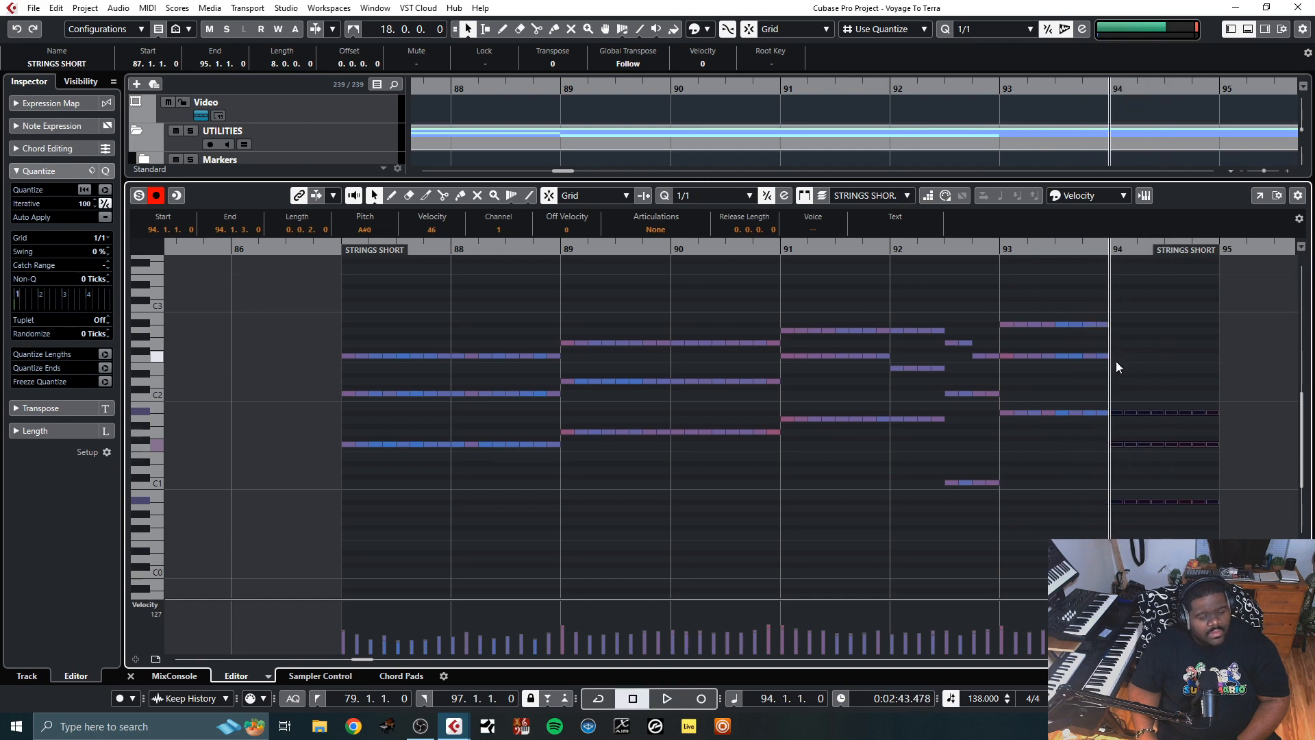
Raise the two upper voices of bar 94 by an octave, leaving the bass low, and listen from bar 93
left_click_drag(1121, 396, 1216, 454)
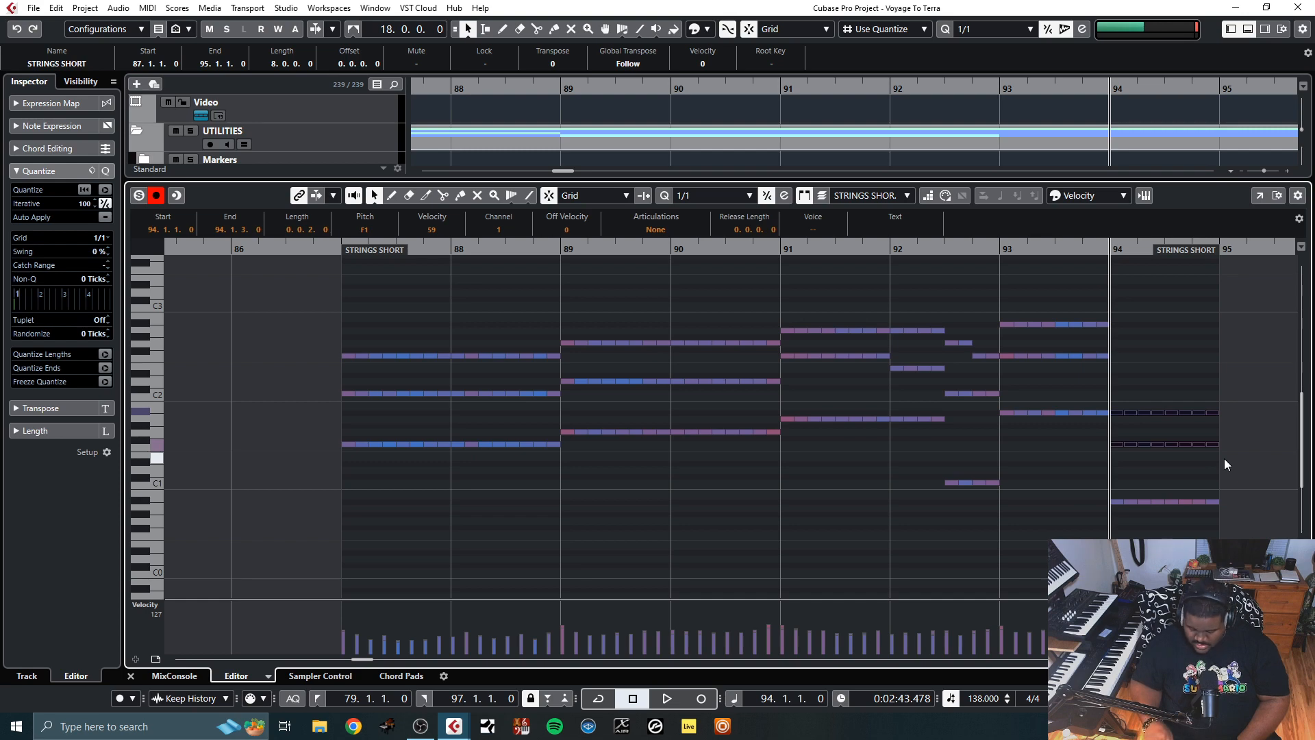
key("shift+Up")
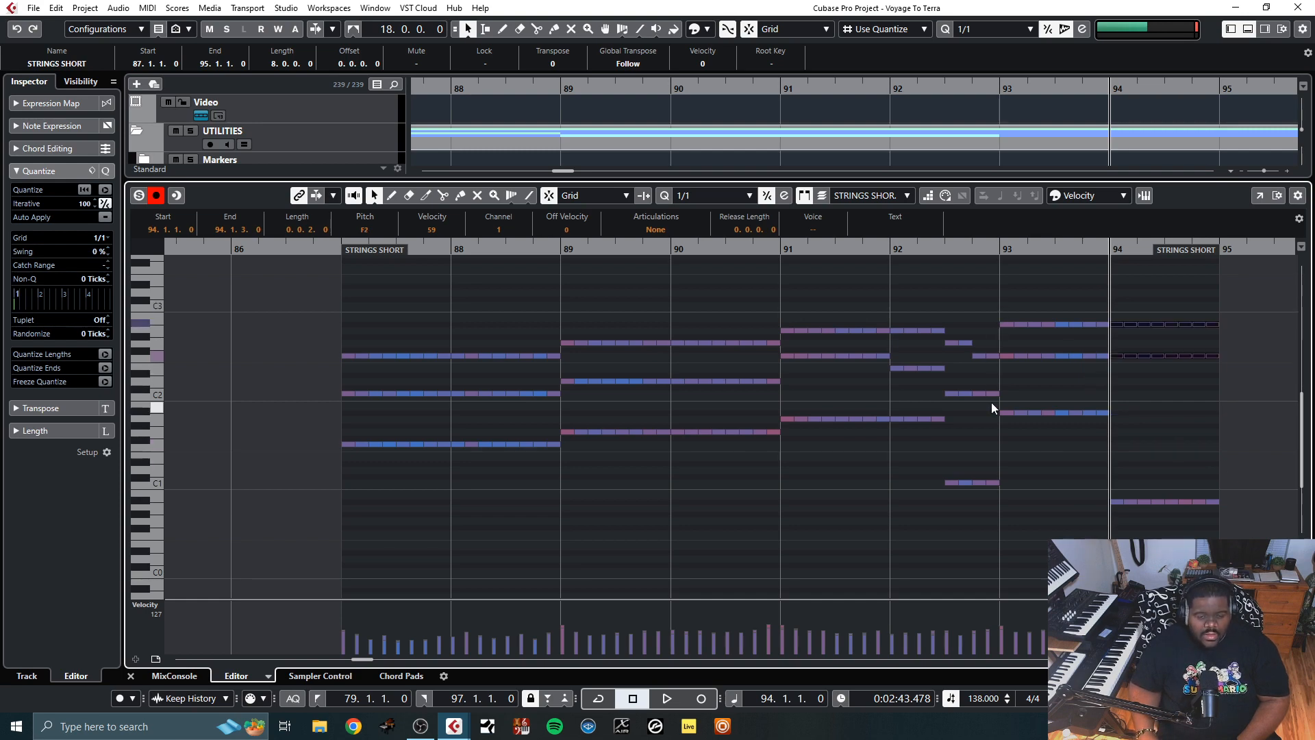
left_click(997, 251)
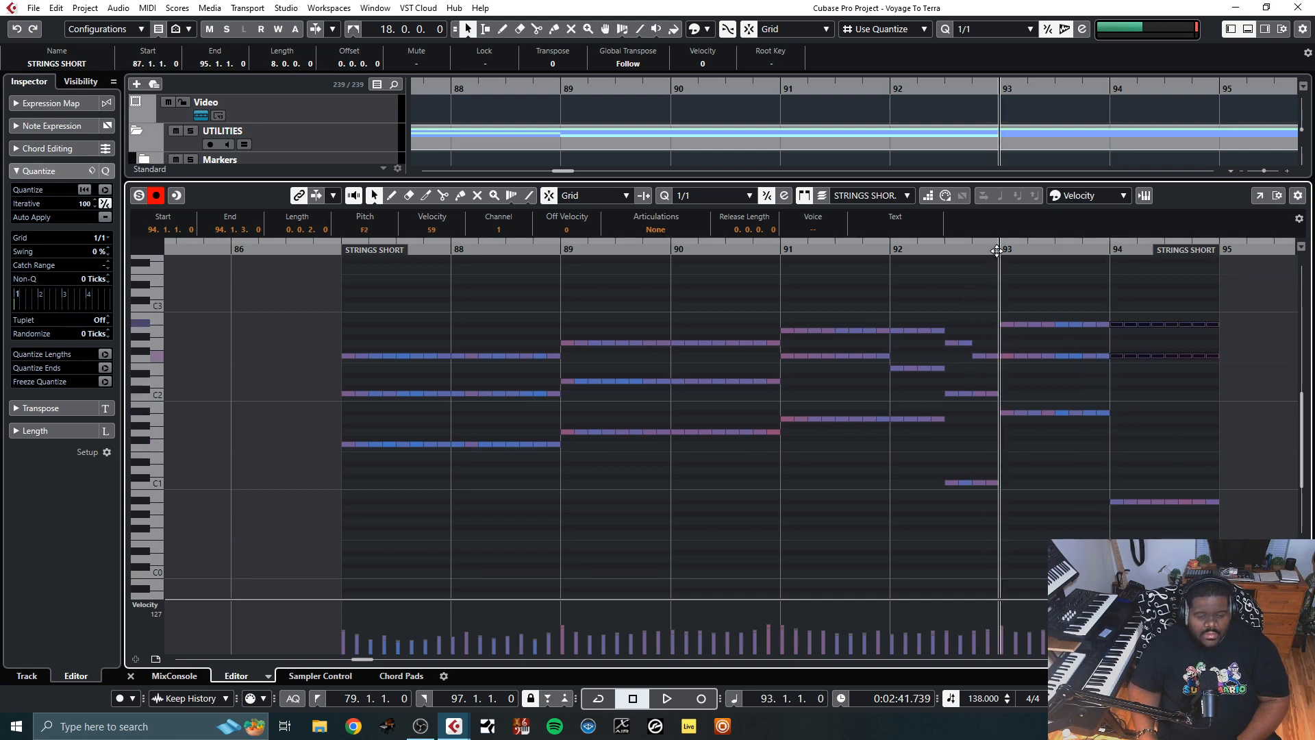
key("space")
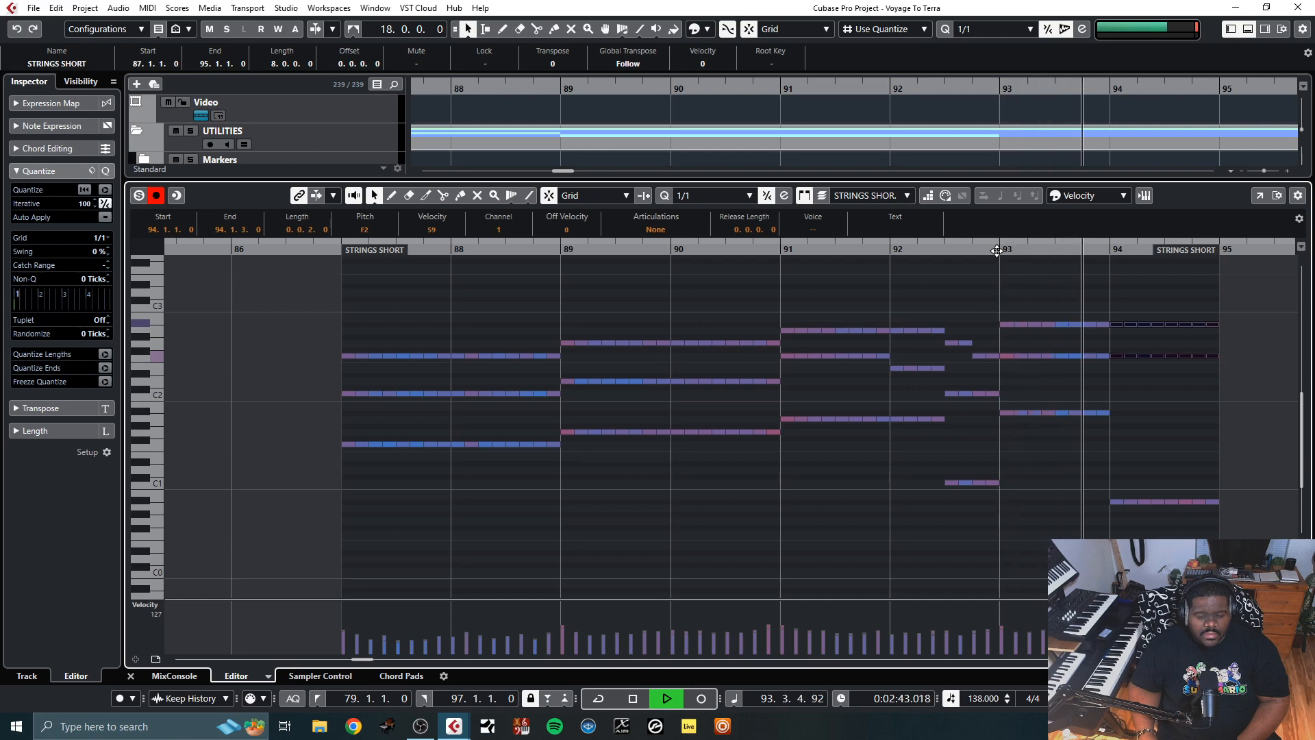
key("space")
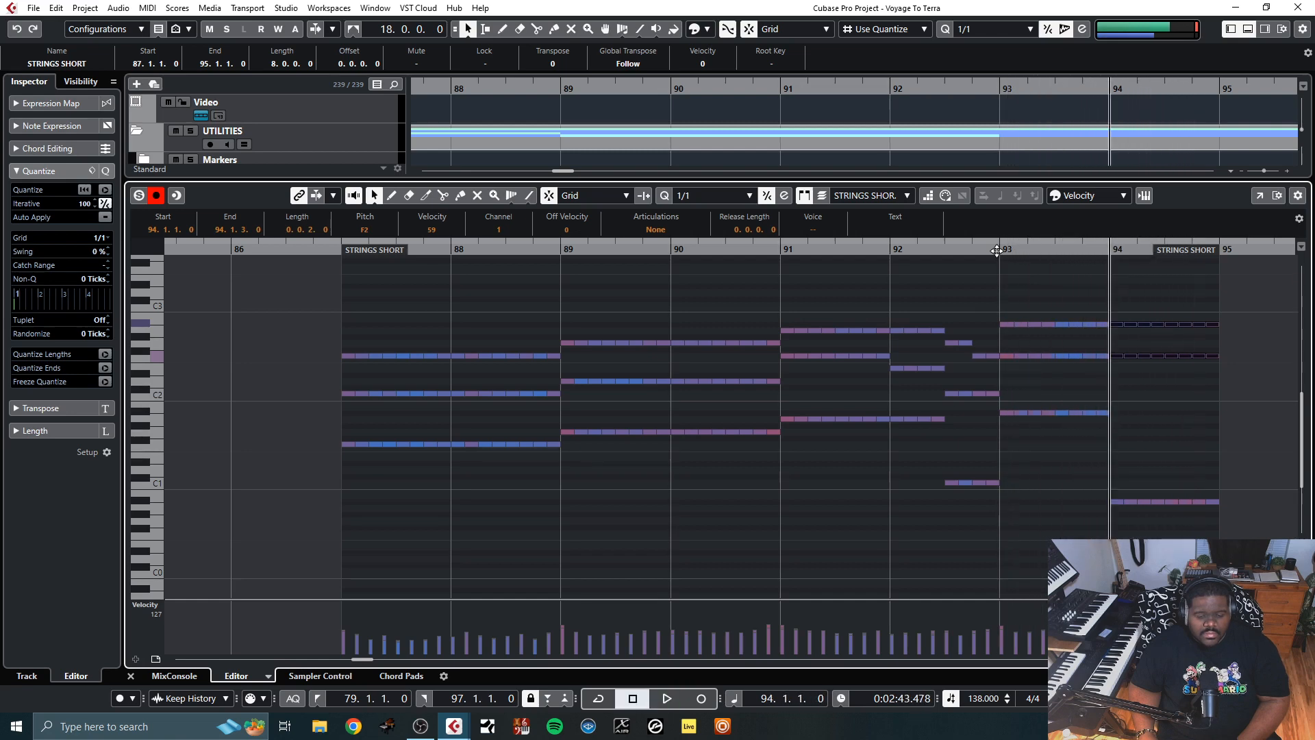
Duplicate the A#1 notes of bar 93 into bar 94
left_click(995, 394)
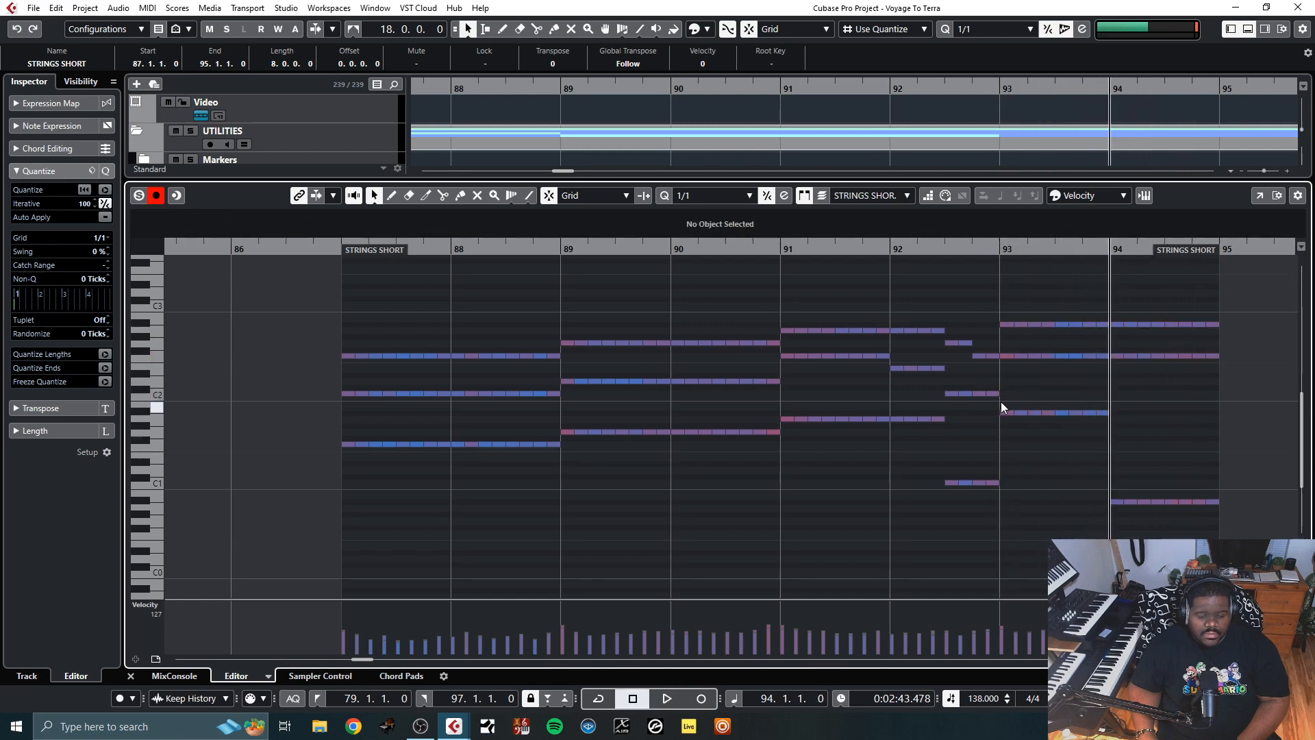
left_click_drag(1004, 402, 1119, 428)
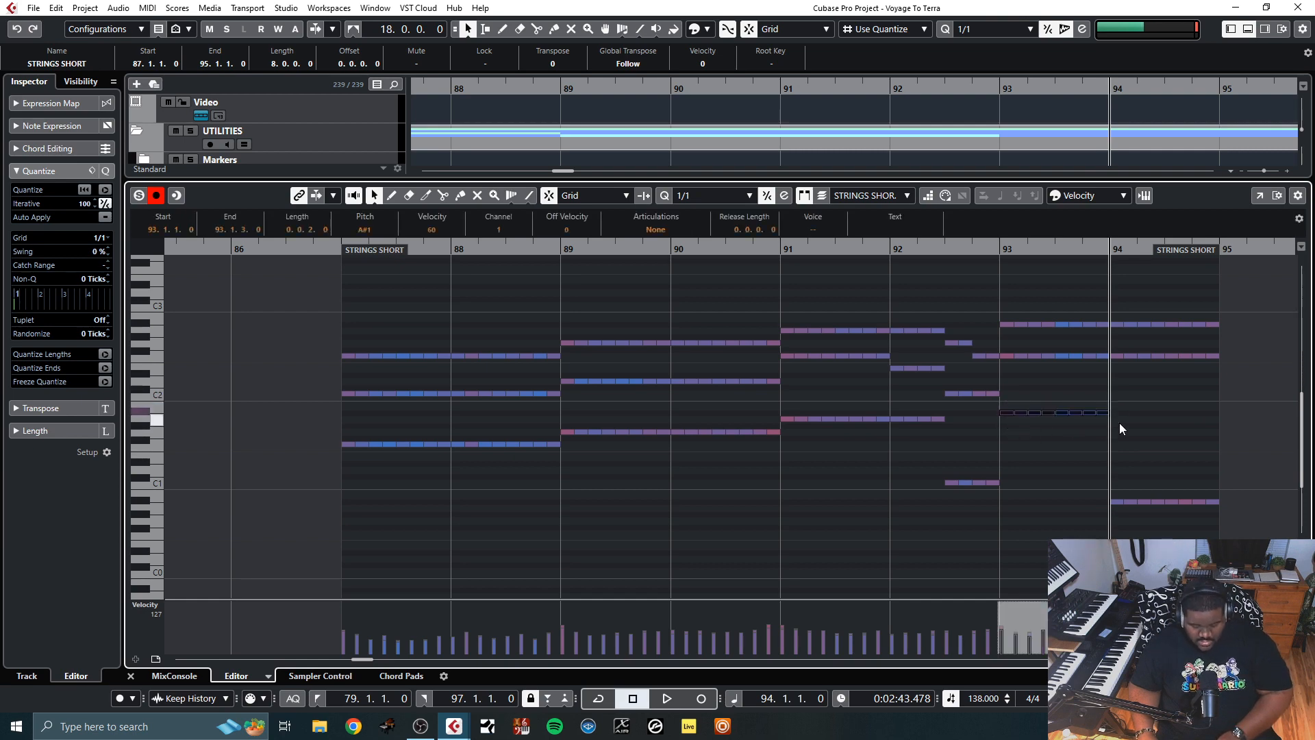
key("ctrl+d")
Copy the A#0 bass notes of bar 94 to the start of bar 93 and listen to both bars
left_click(1119, 520)
left_click_drag(1120, 521, 1228, 520)
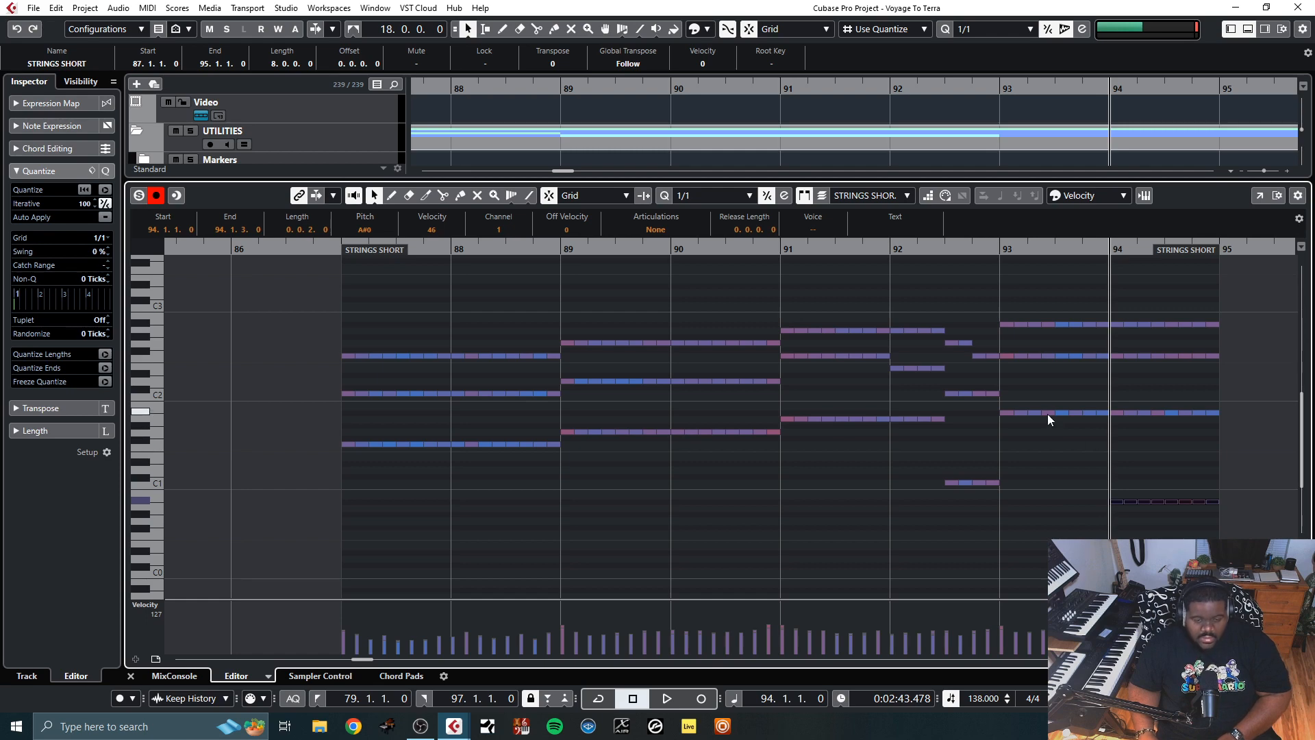
left_click(1000, 251)
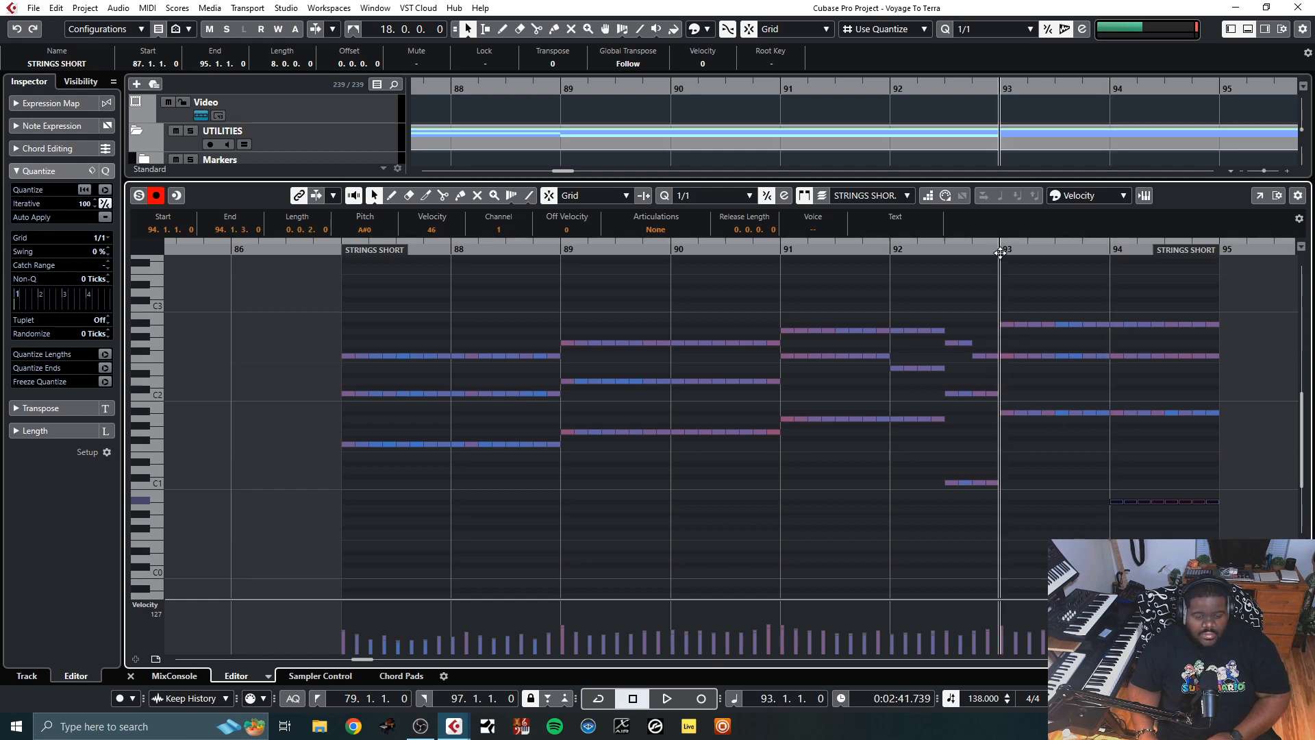
key("ctrl+v")
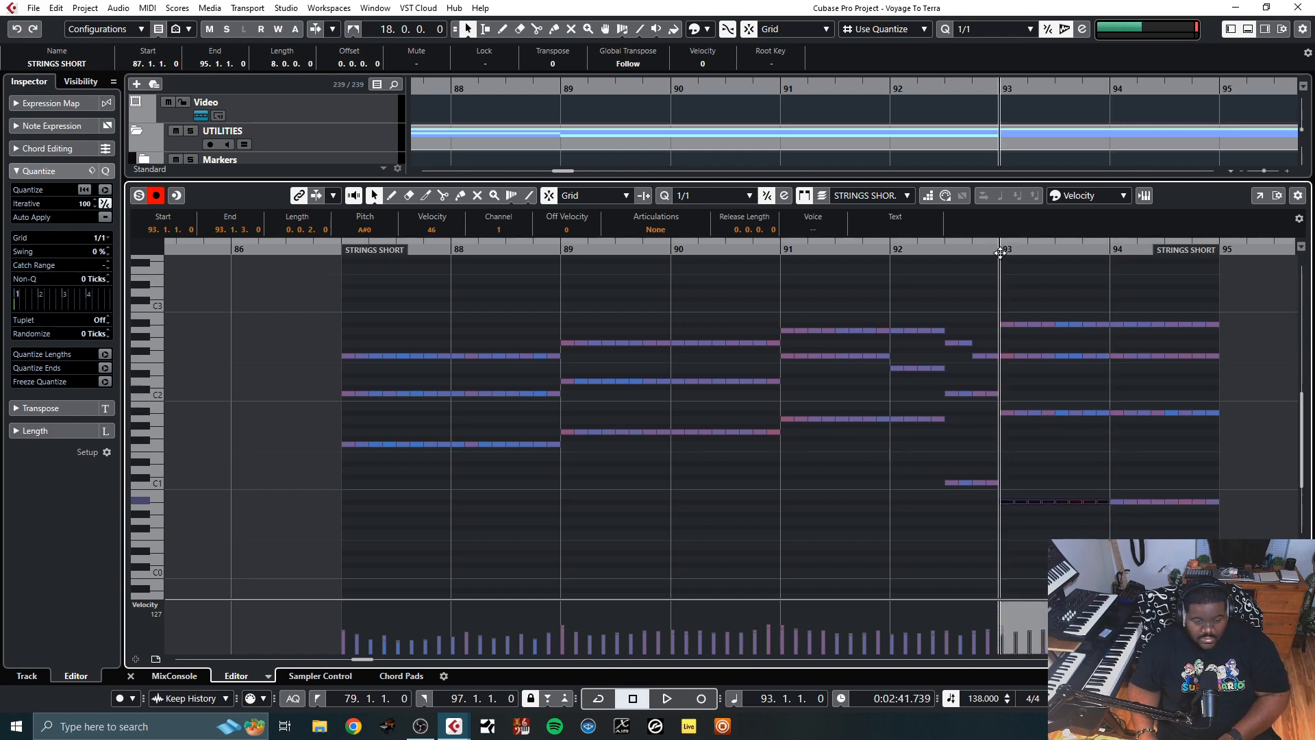
key("space")
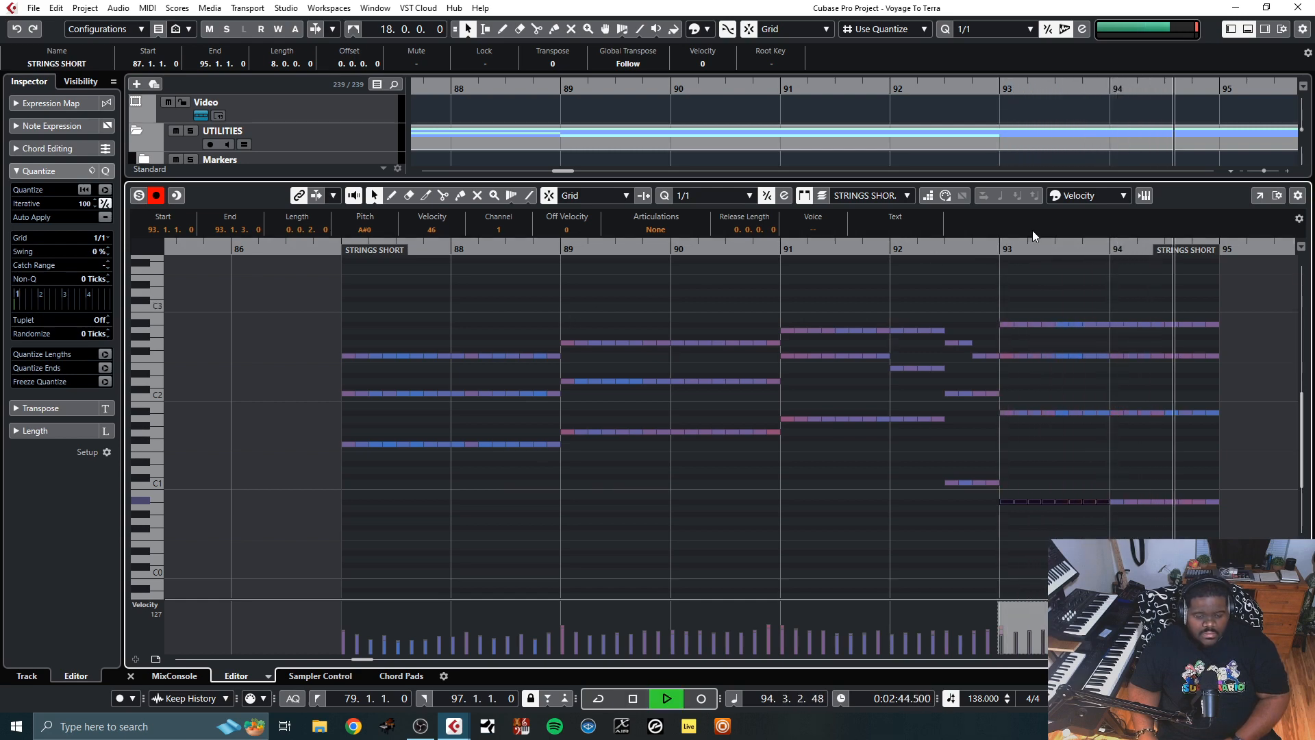
key("space")
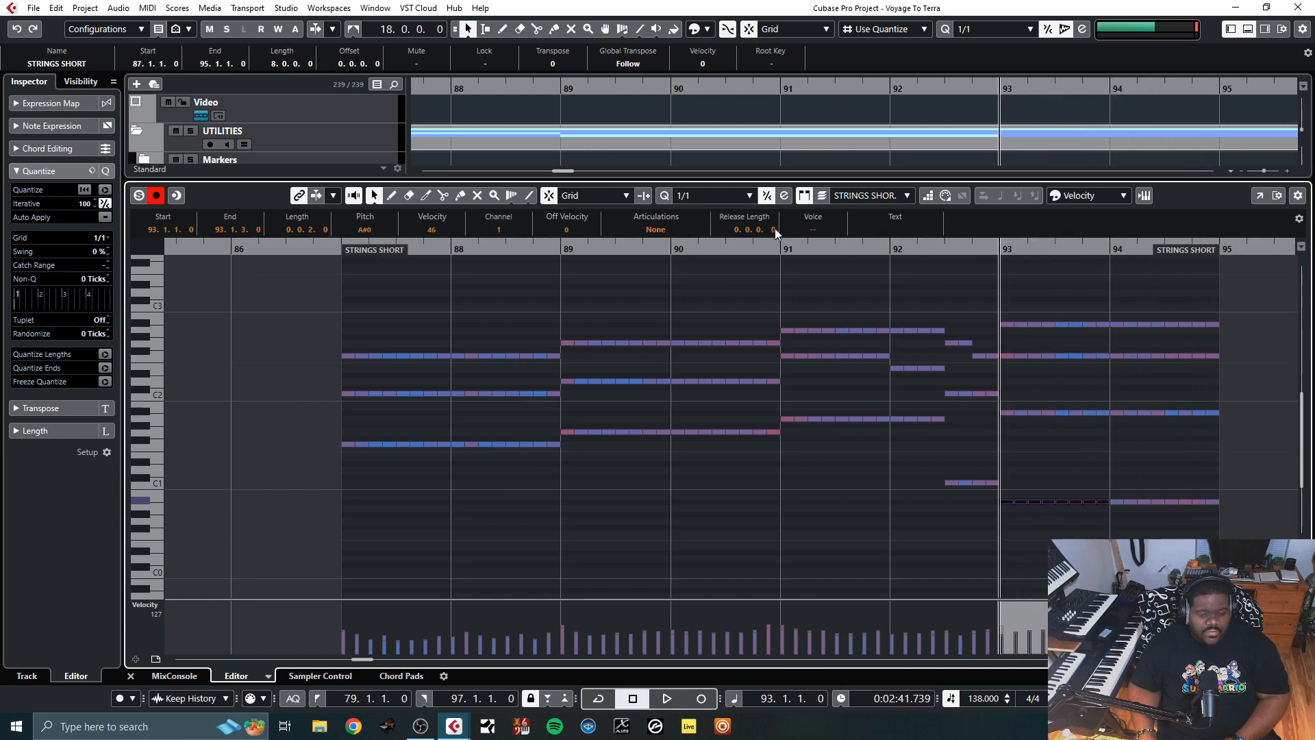
Listen to the strings passage from bar 91 through bar 94
left_click(779, 248)
key("space")
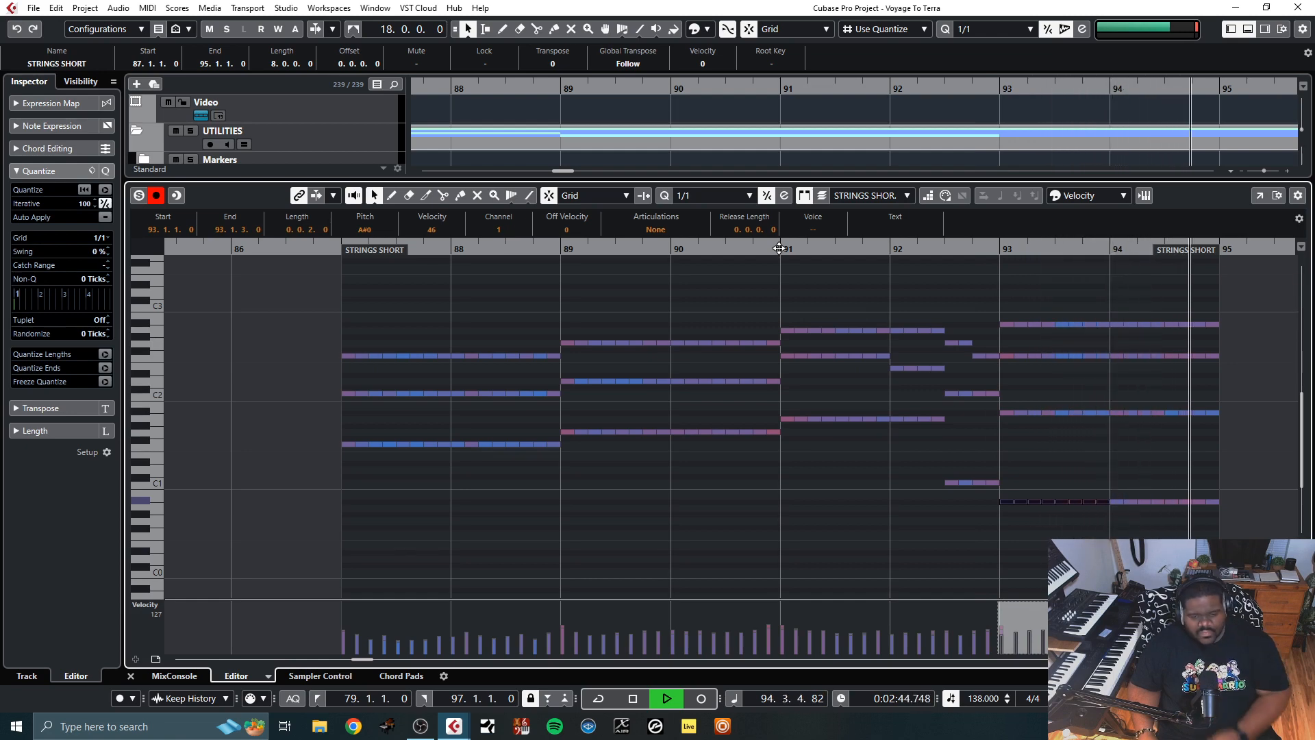
key("space")
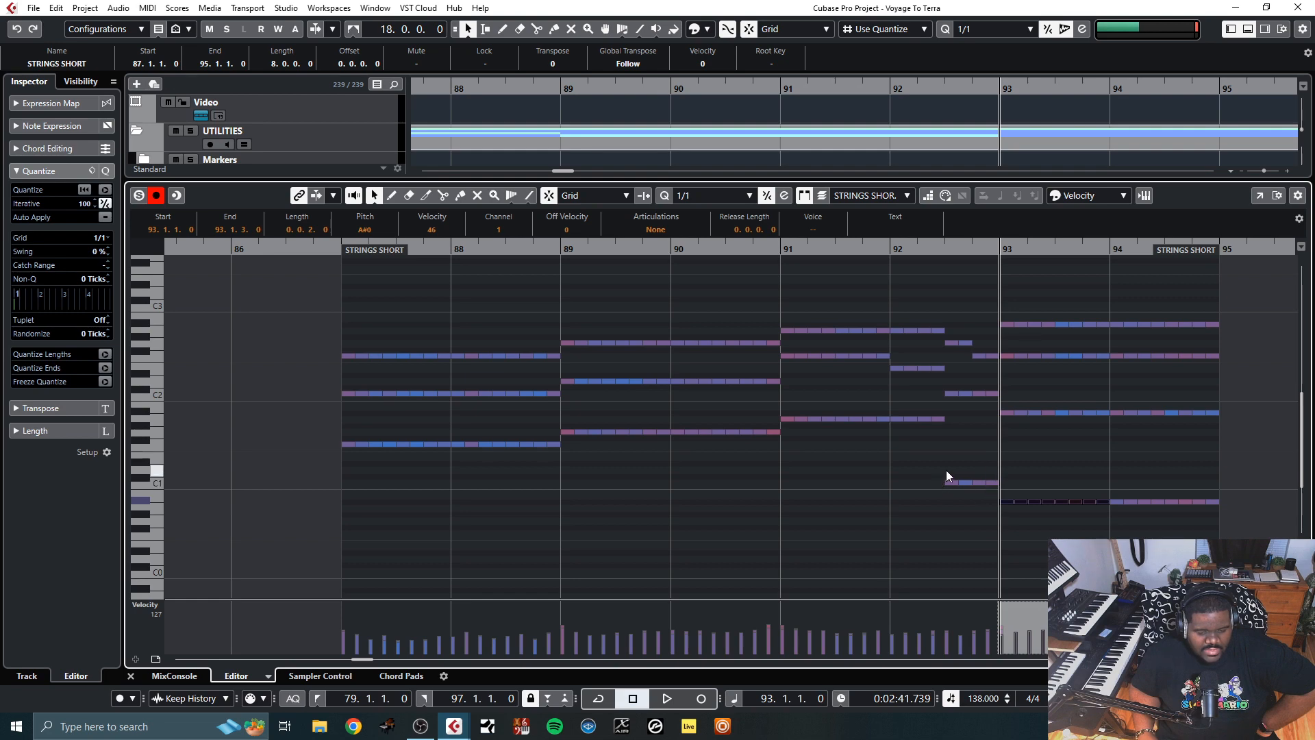
left_click_drag(947, 470, 989, 496)
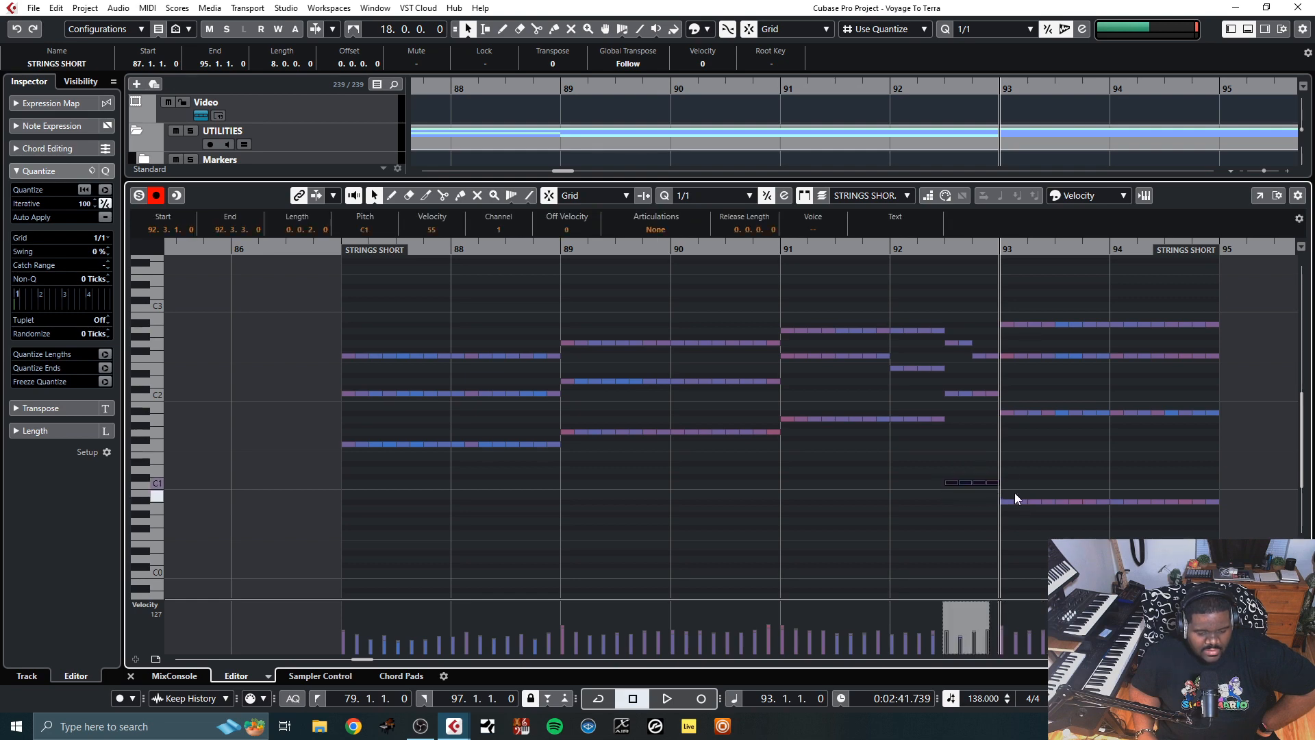
left_click(950, 483)
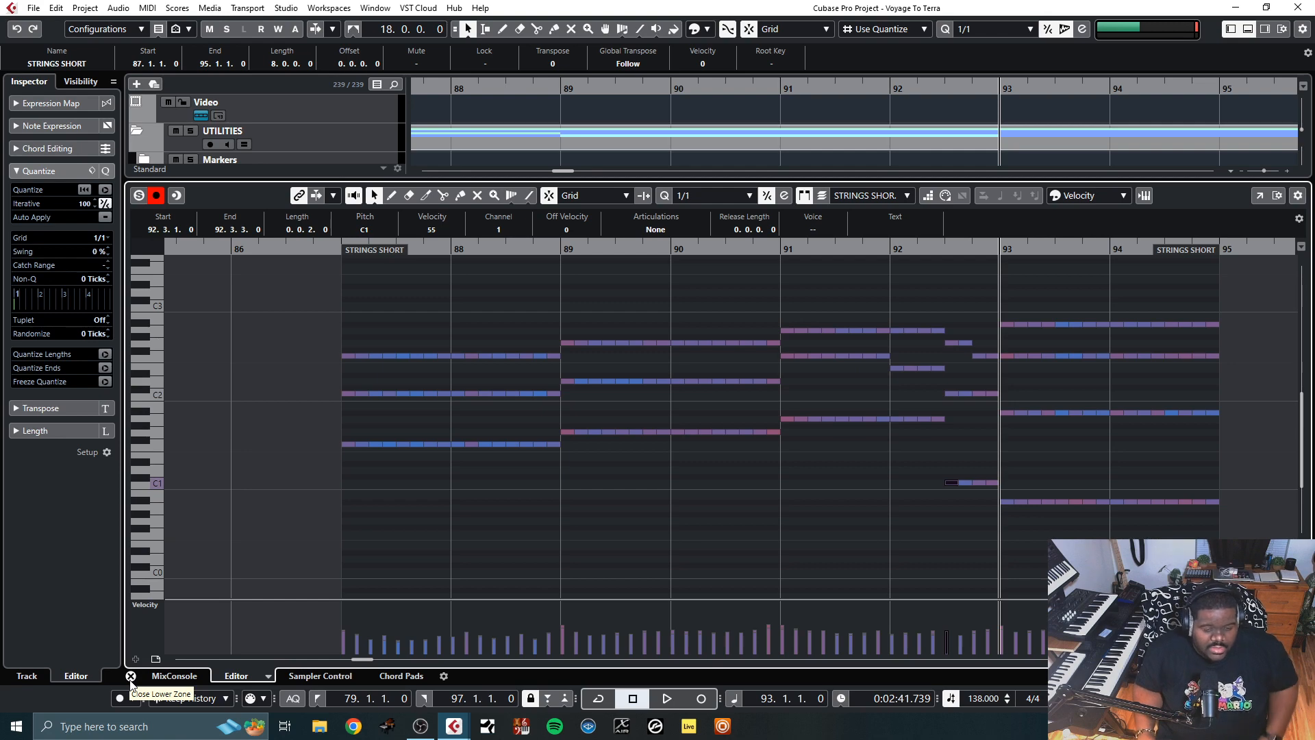
scroll(469, 492, "up", 5)
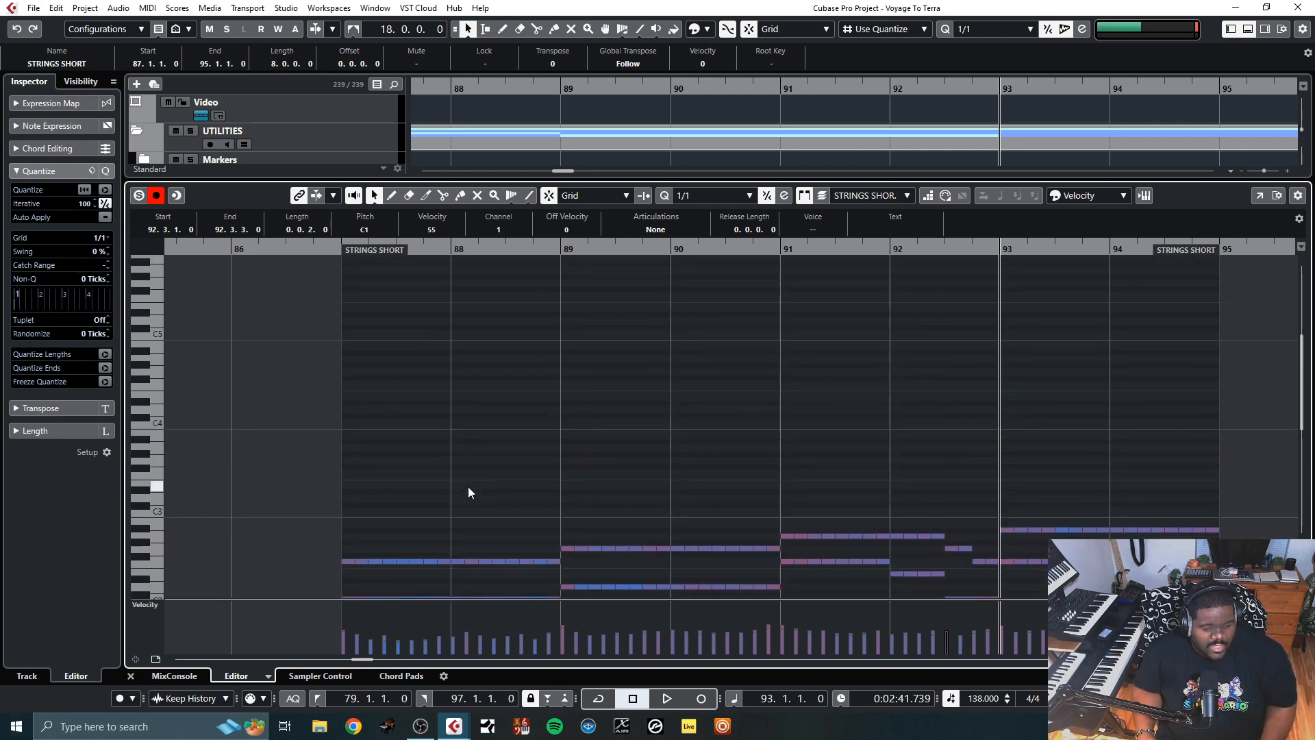
scroll(468, 492, "down", 2)
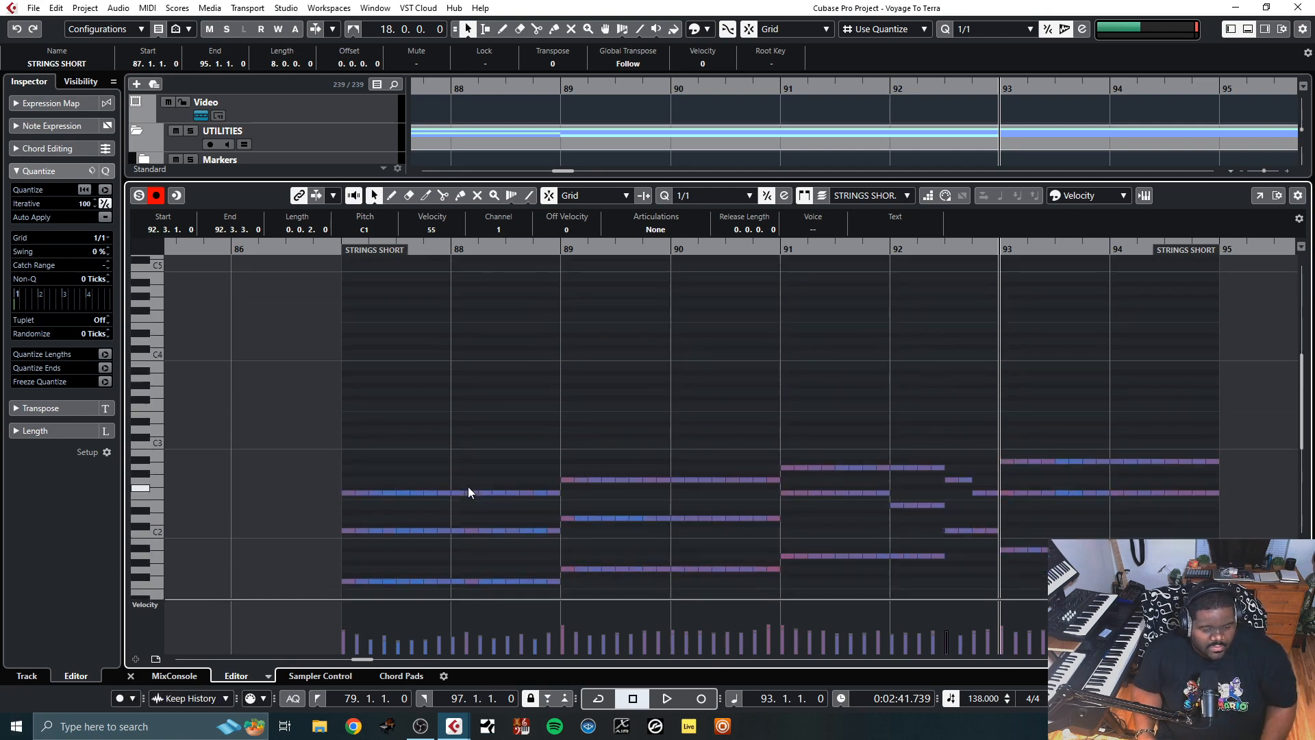
left_click(343, 249)
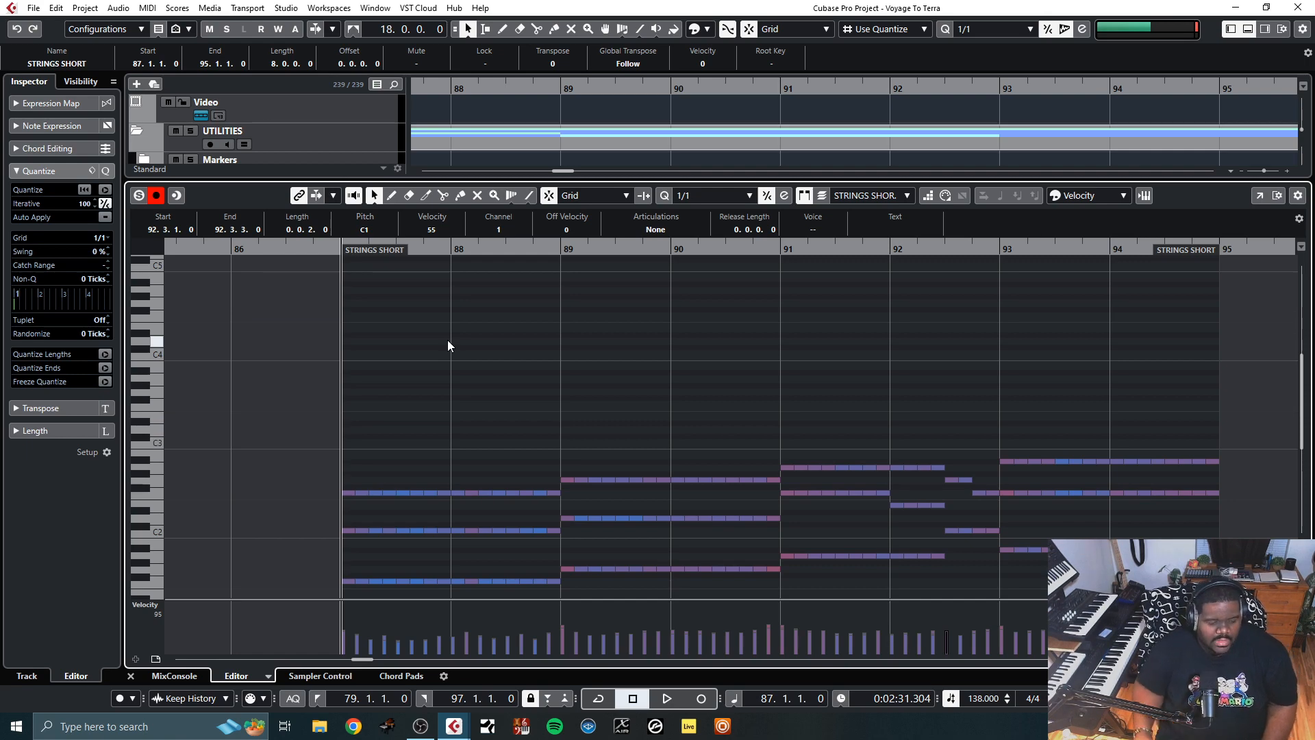
Close the note editor and glue the two STRINGS SHORT parts into one part spanning bars 79 to 95
left_click(131, 677)
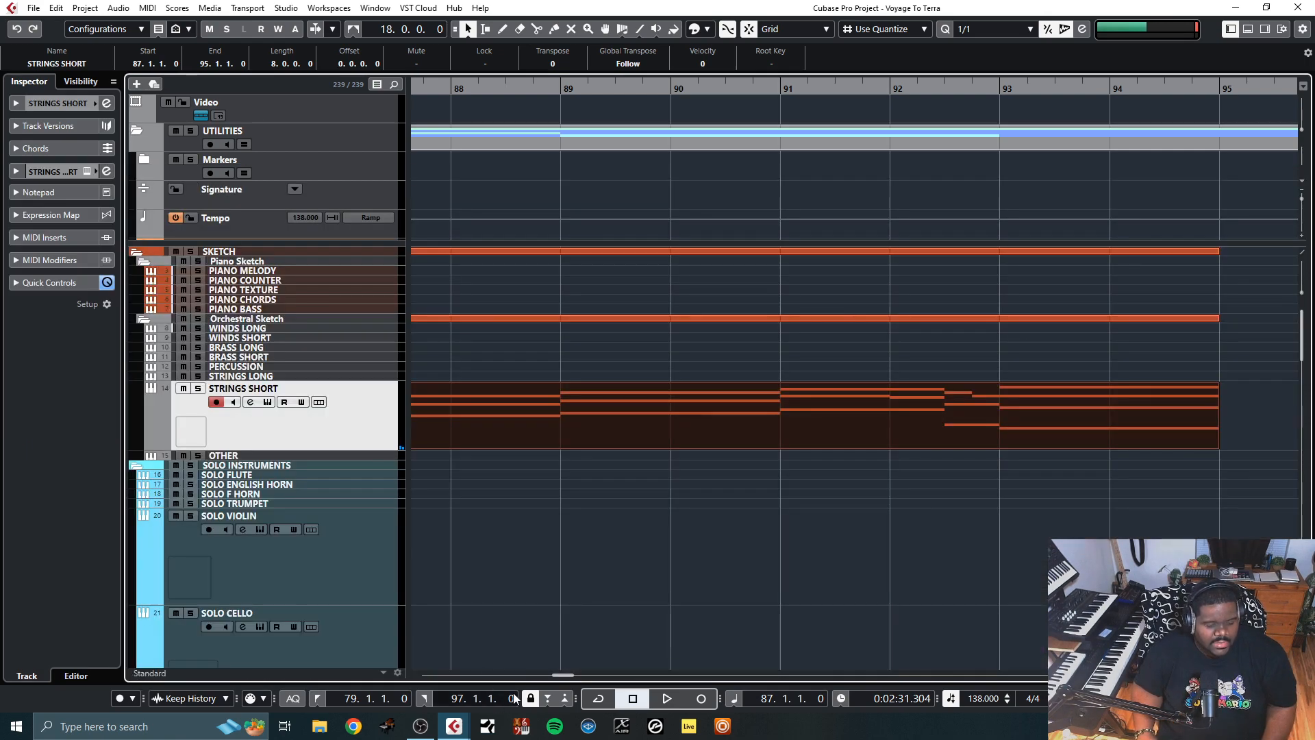
left_click_drag(574, 675, 560, 675)
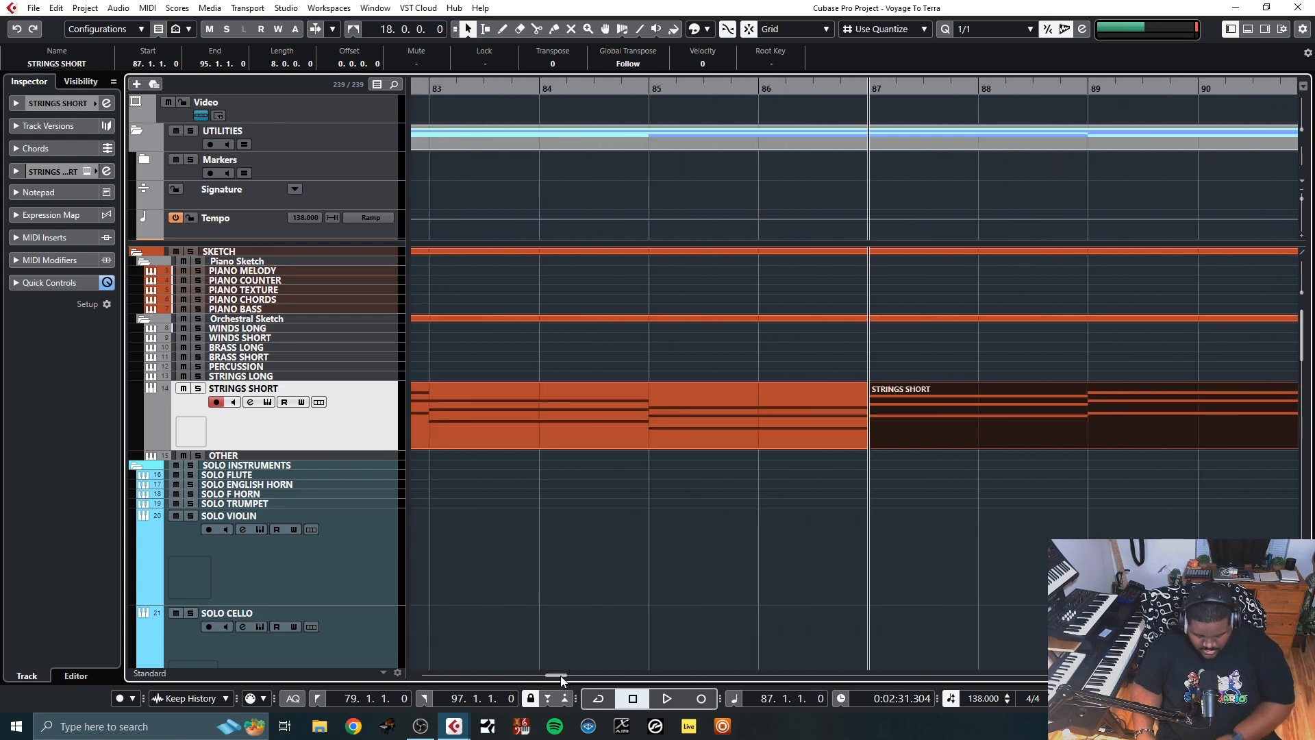
key("g")
key("g")
key("g")
key("g")
key("g")
key("g")
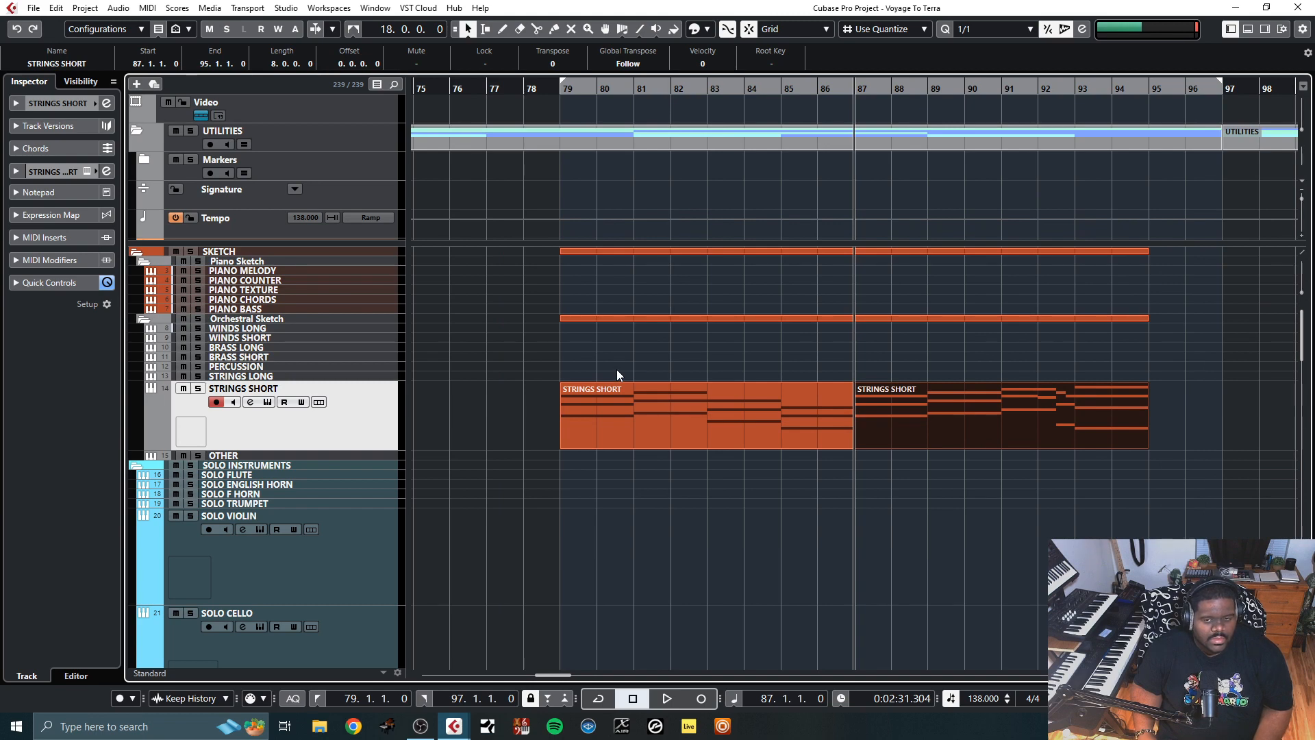
left_click(580, 409)
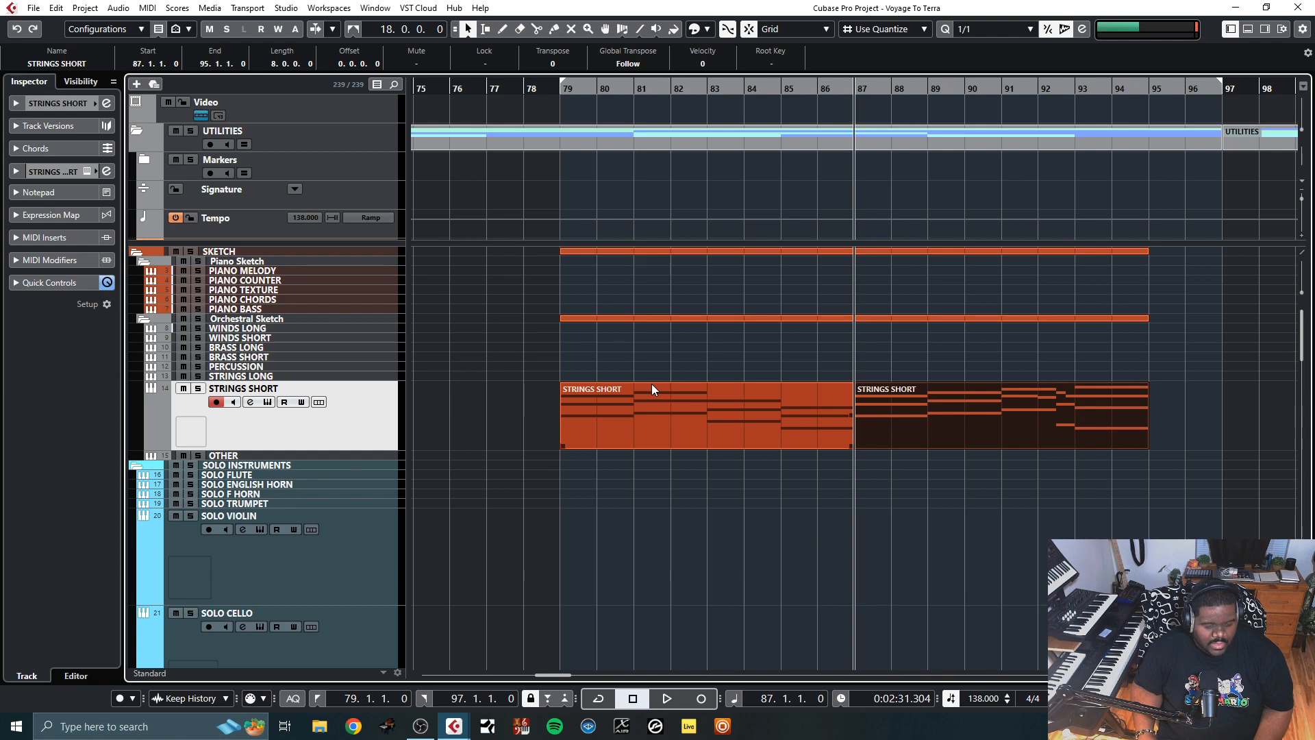
right_click(775, 404)
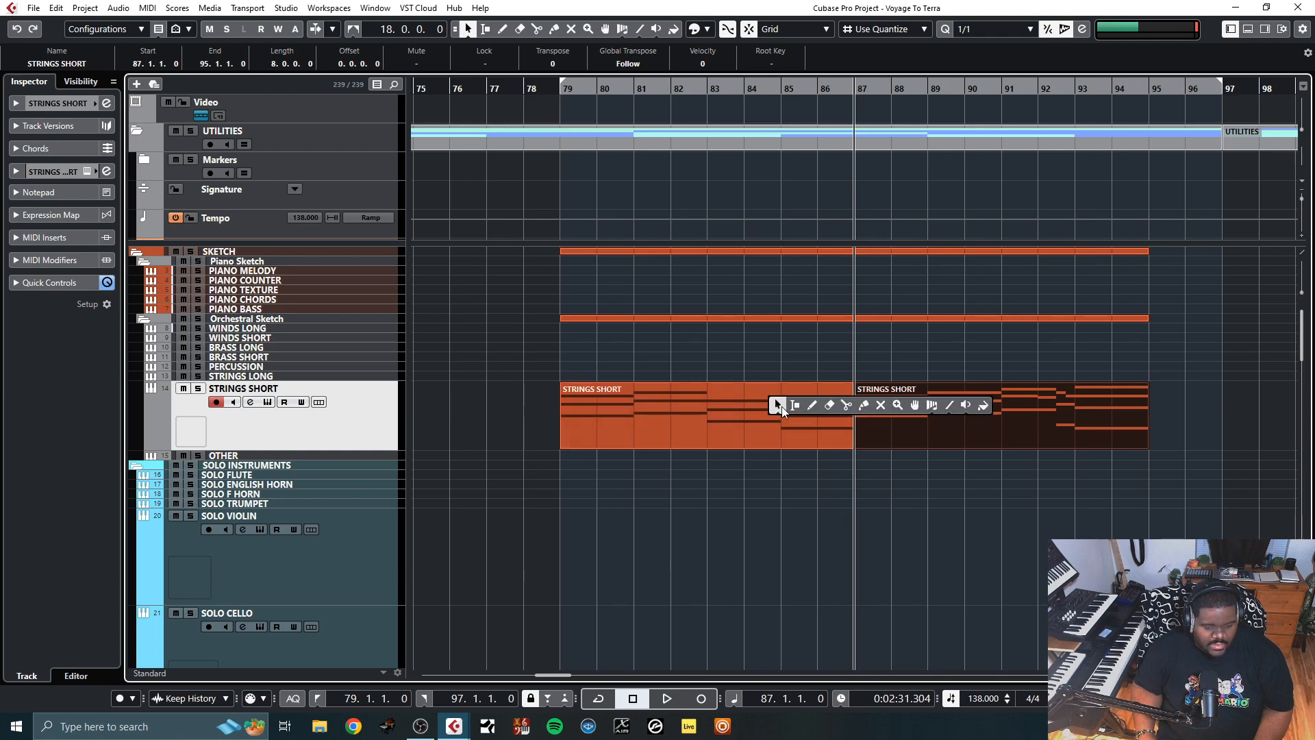
left_click(859, 409)
left_click(822, 411)
key("1")
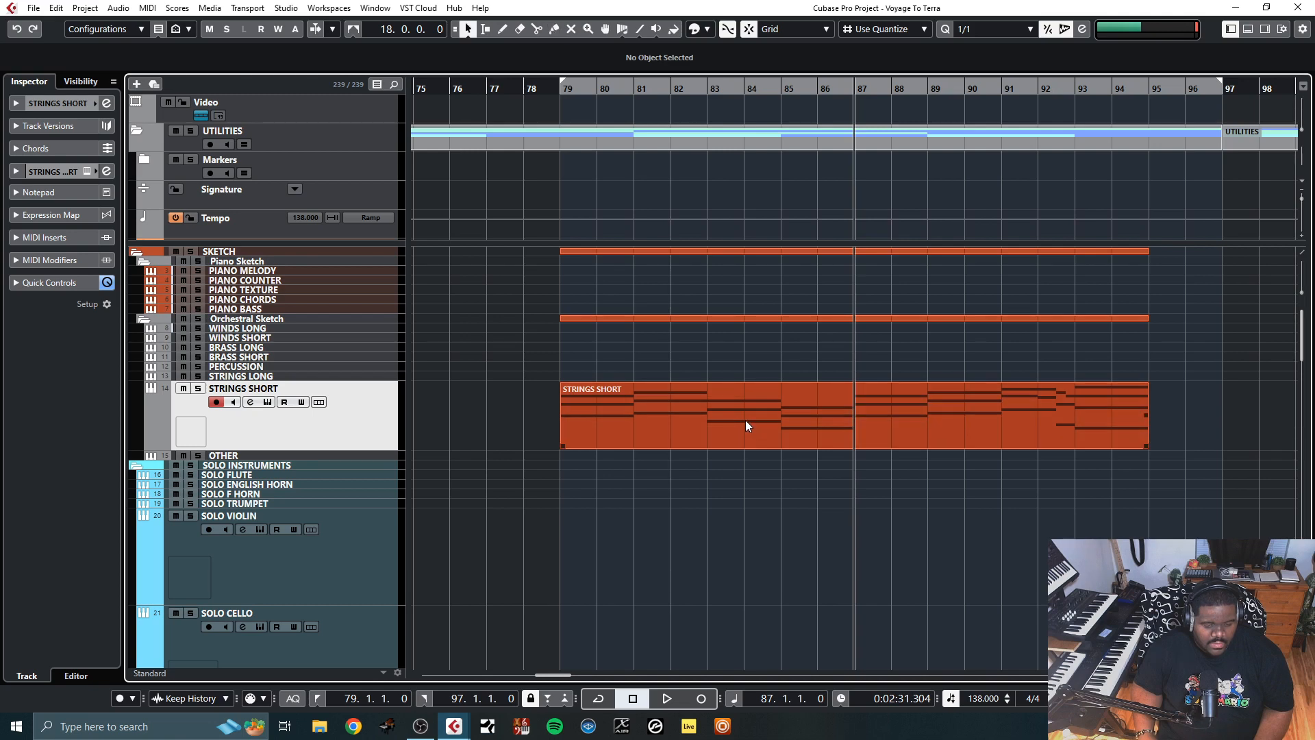
Open the merged STRINGS SHORT part in the note editor and set the quantize value to 1/8
left_click(733, 420)
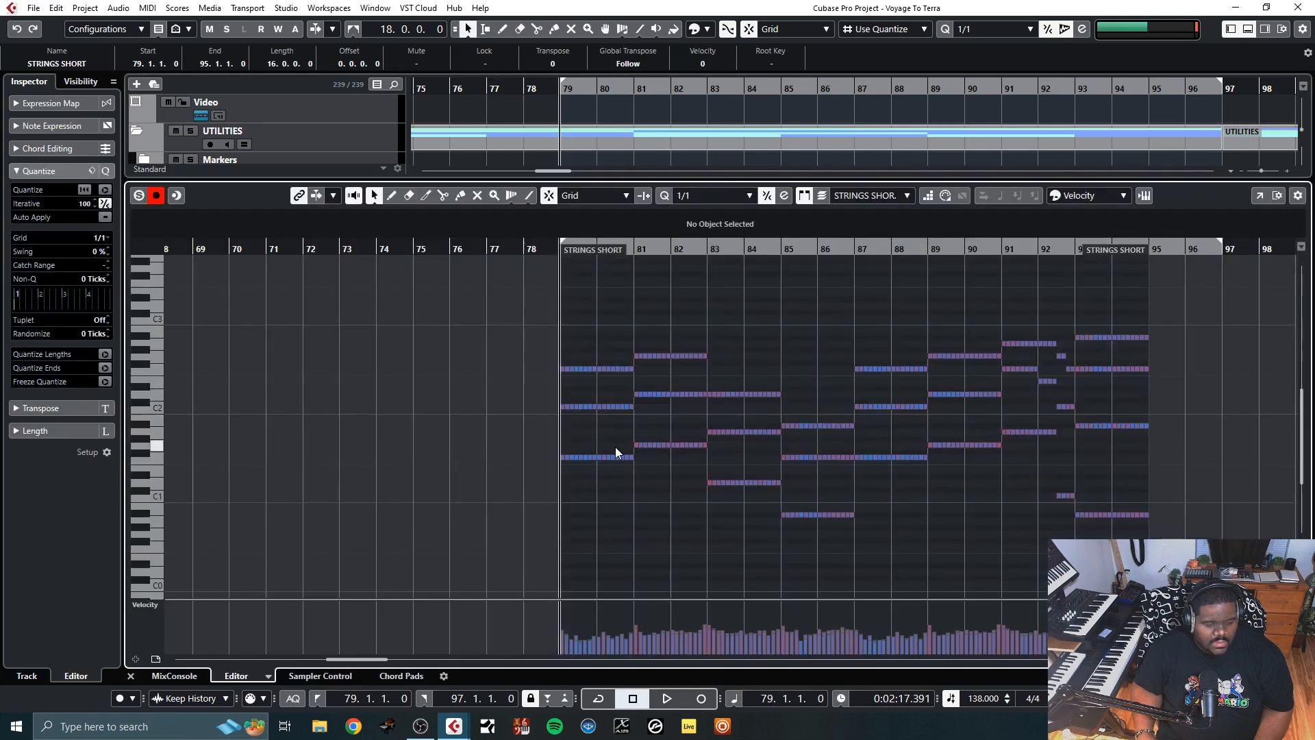
scroll(616, 447, "up", 5)
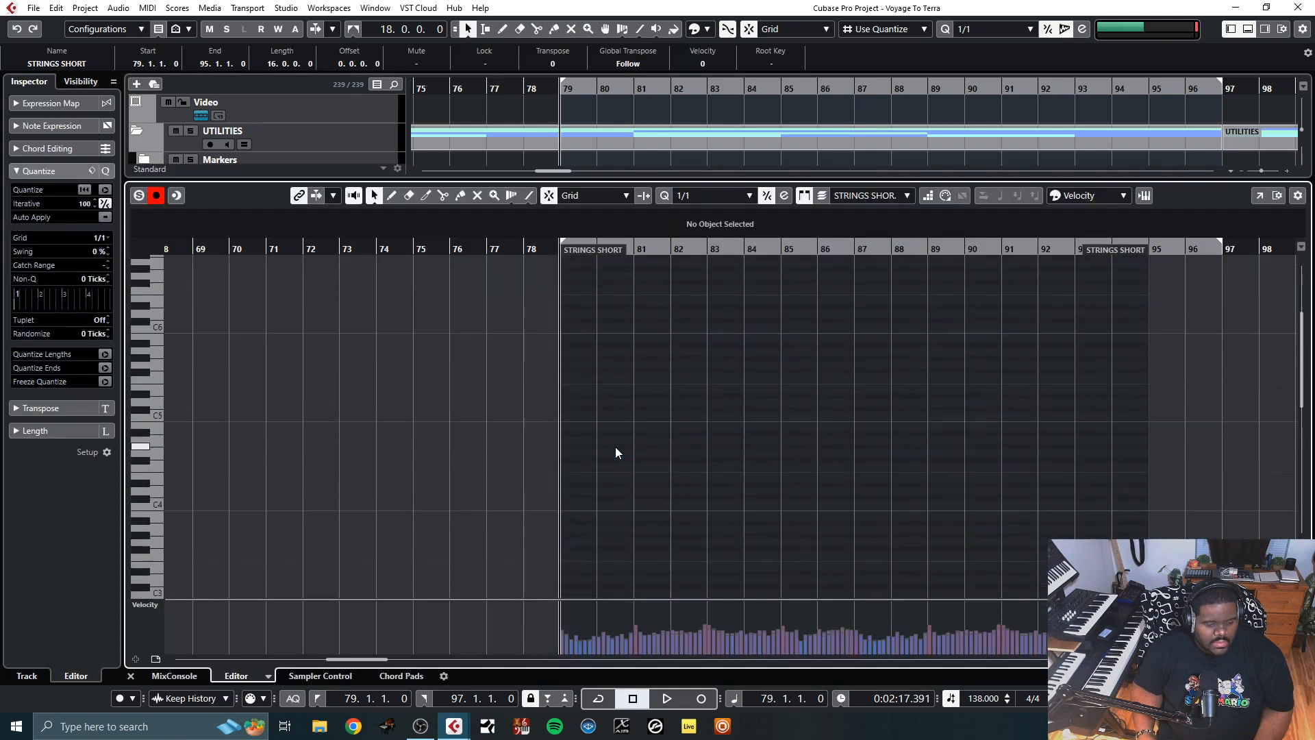
left_click(749, 195)
left_click(729, 261)
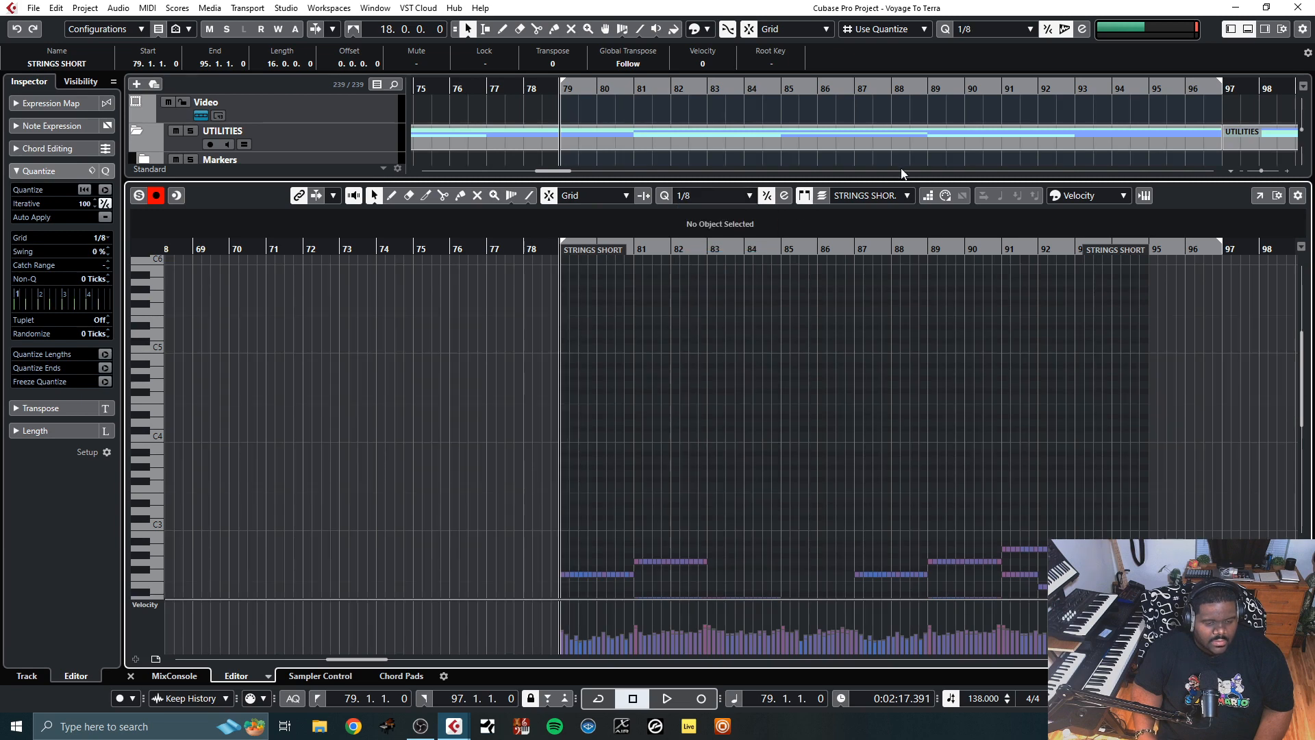
Use step input to enter repeated 1/8 upper chord and melody notes over bars 79 to 82, and turn step input off
left_click(925, 197)
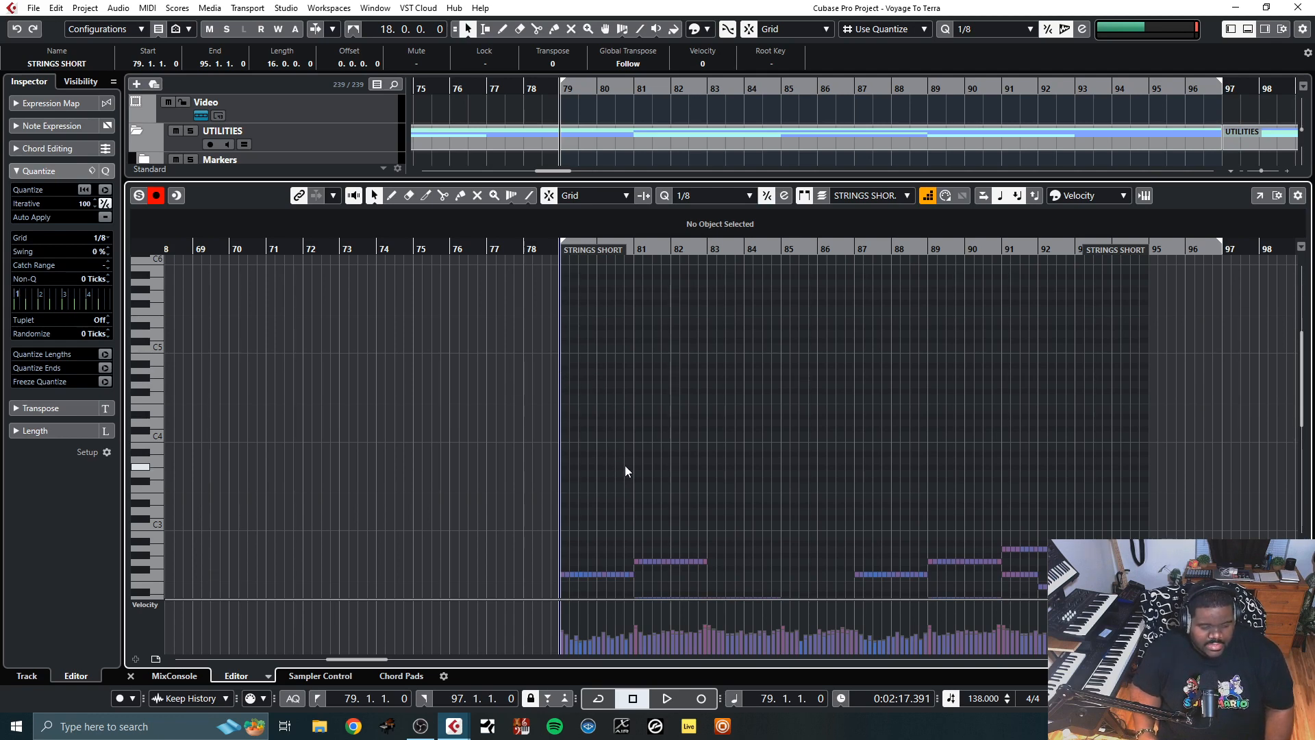
scroll(624, 466, "down", 4)
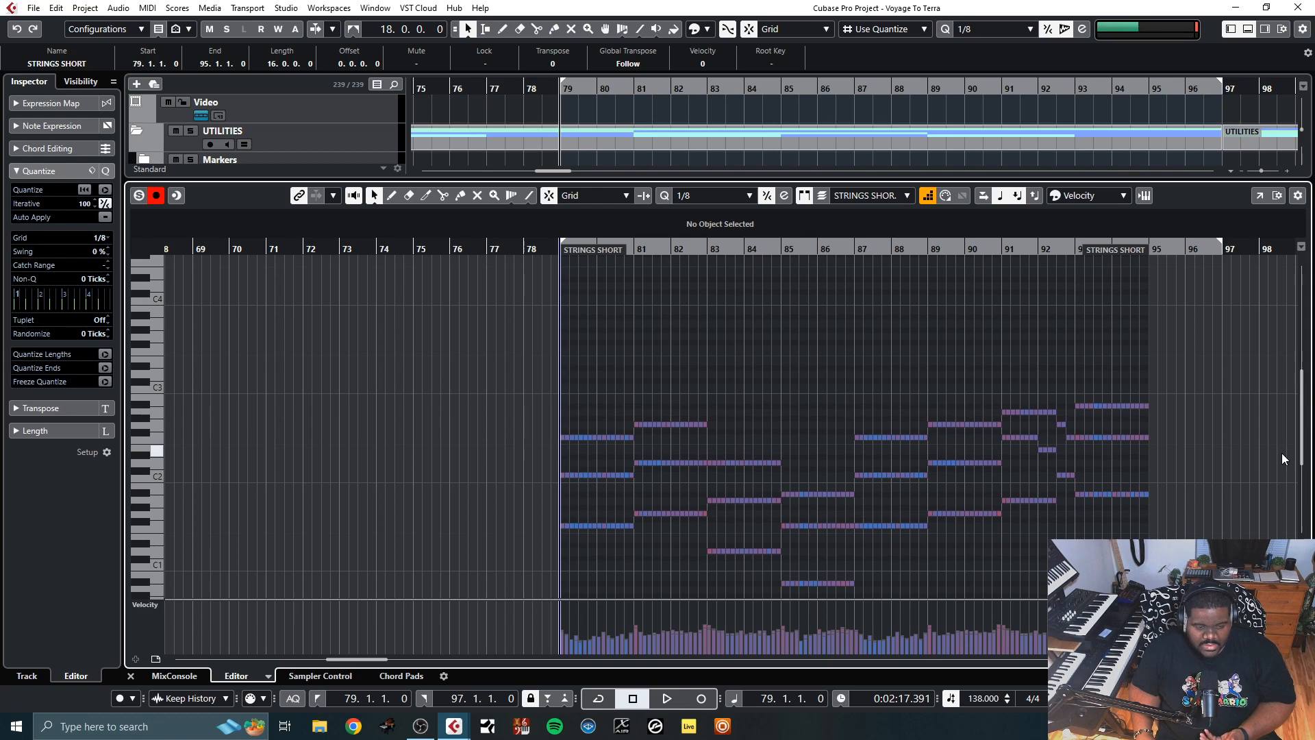
scroll(1281, 454, "up", 3)
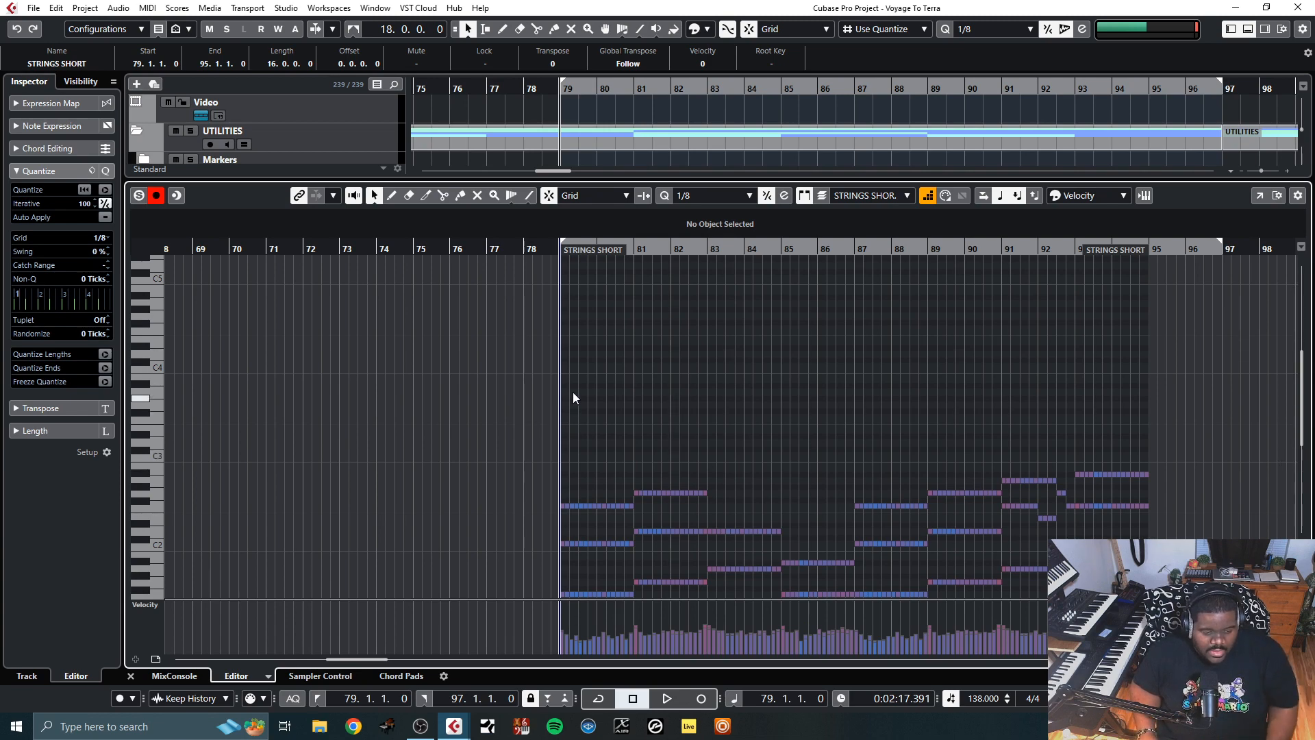
scroll(636, 369, "down", 4)
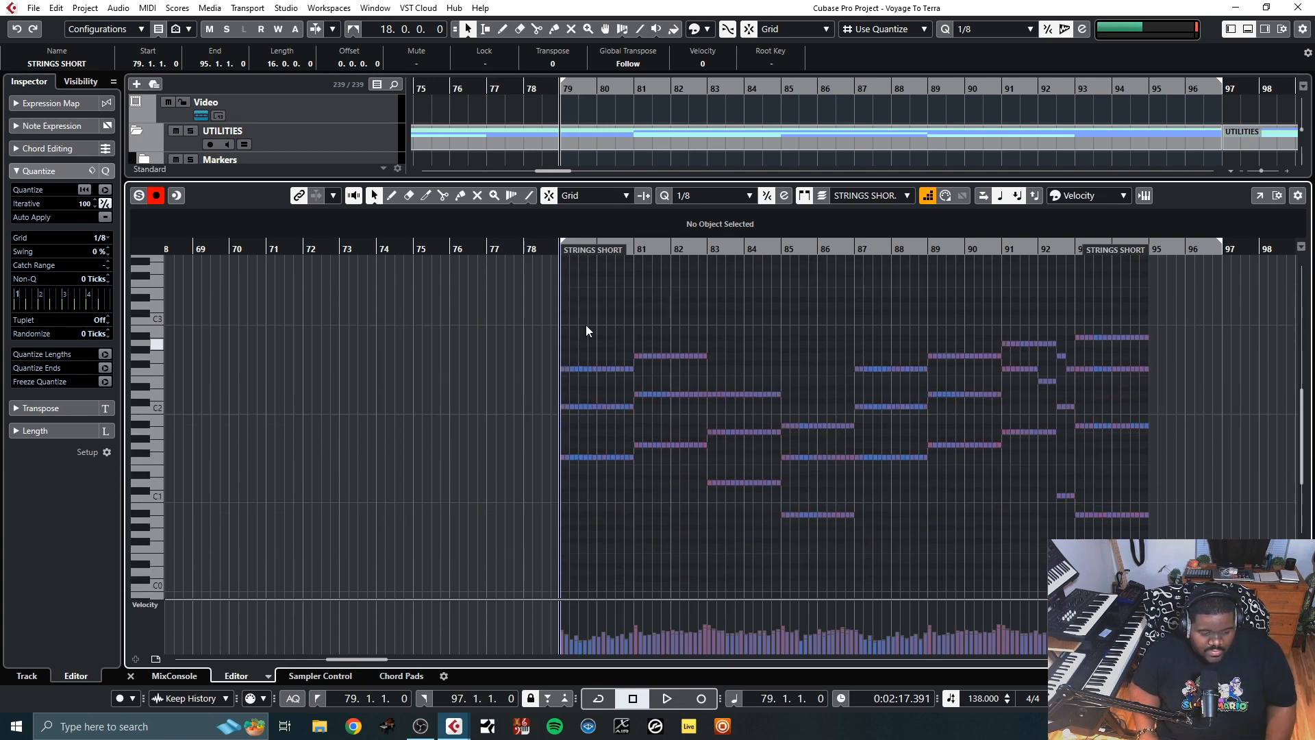
scroll(593, 342, "up", 6)
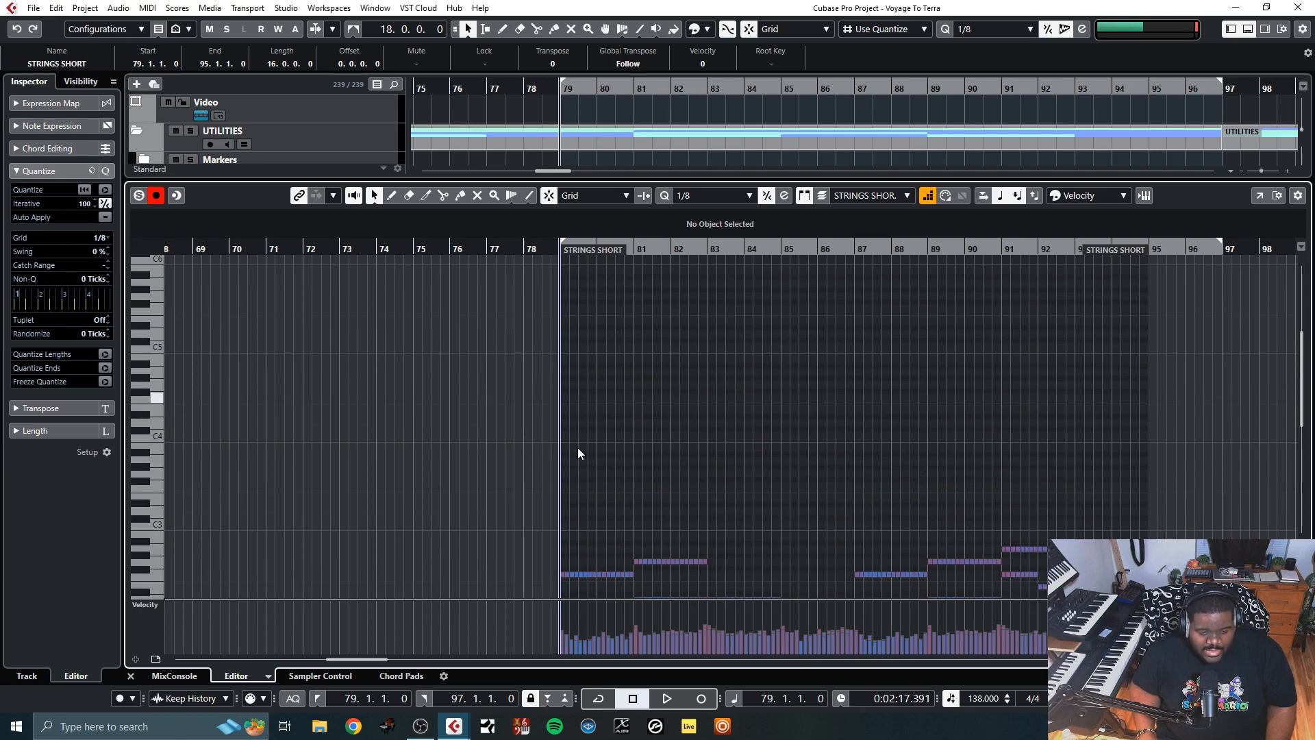
scroll(777, 464, "down", 2)
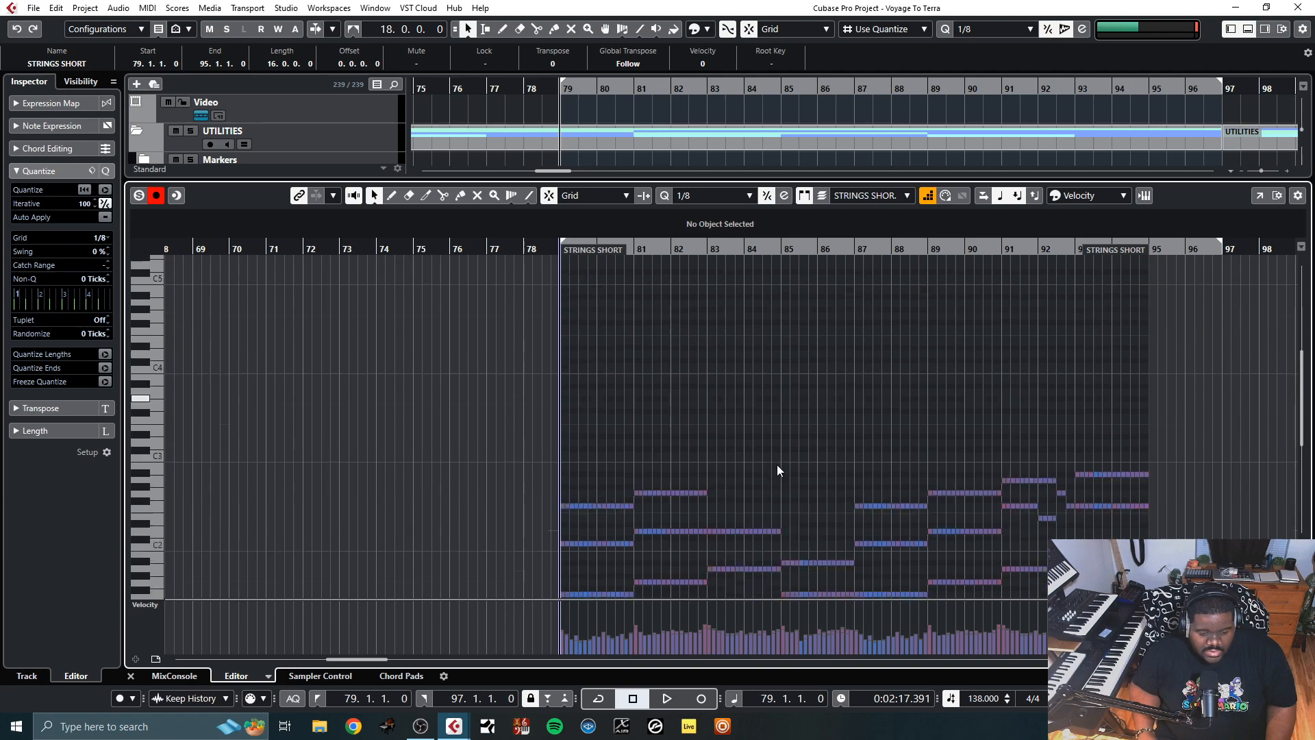
scroll(777, 464, "down", 2)
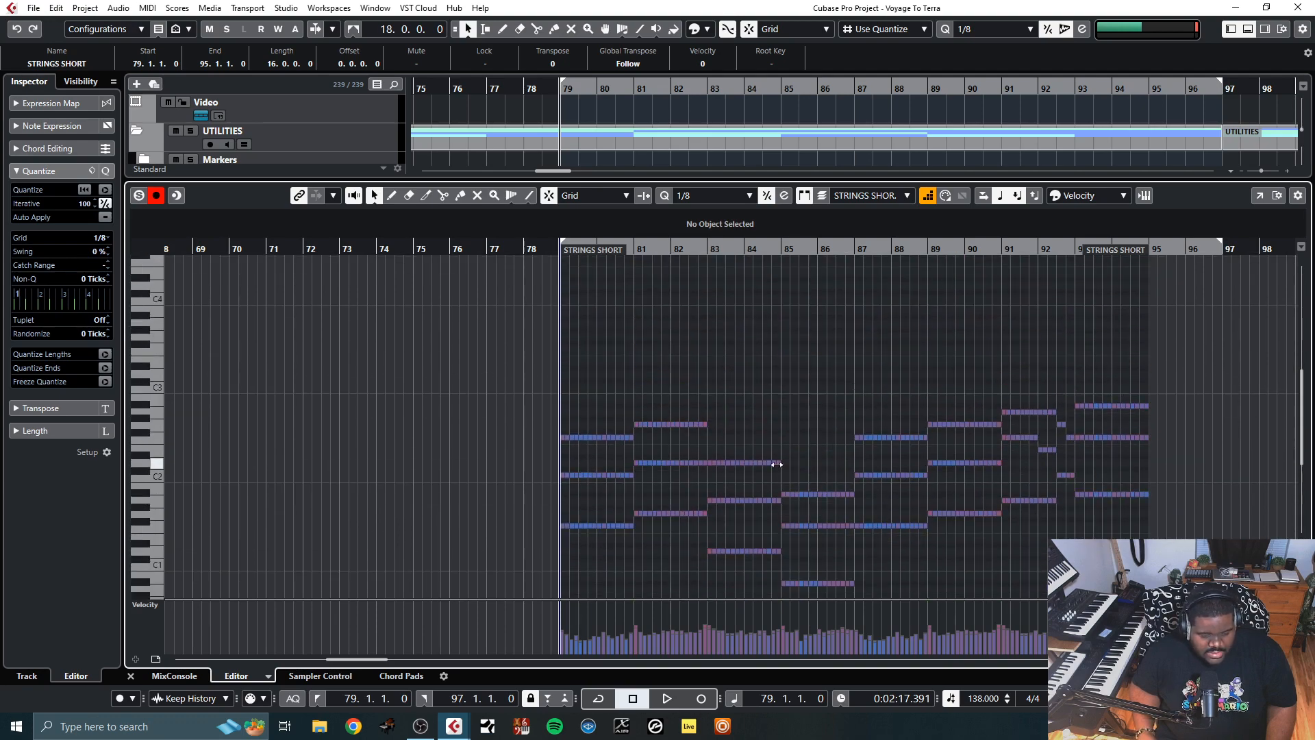
scroll(776, 464, "down", 2)
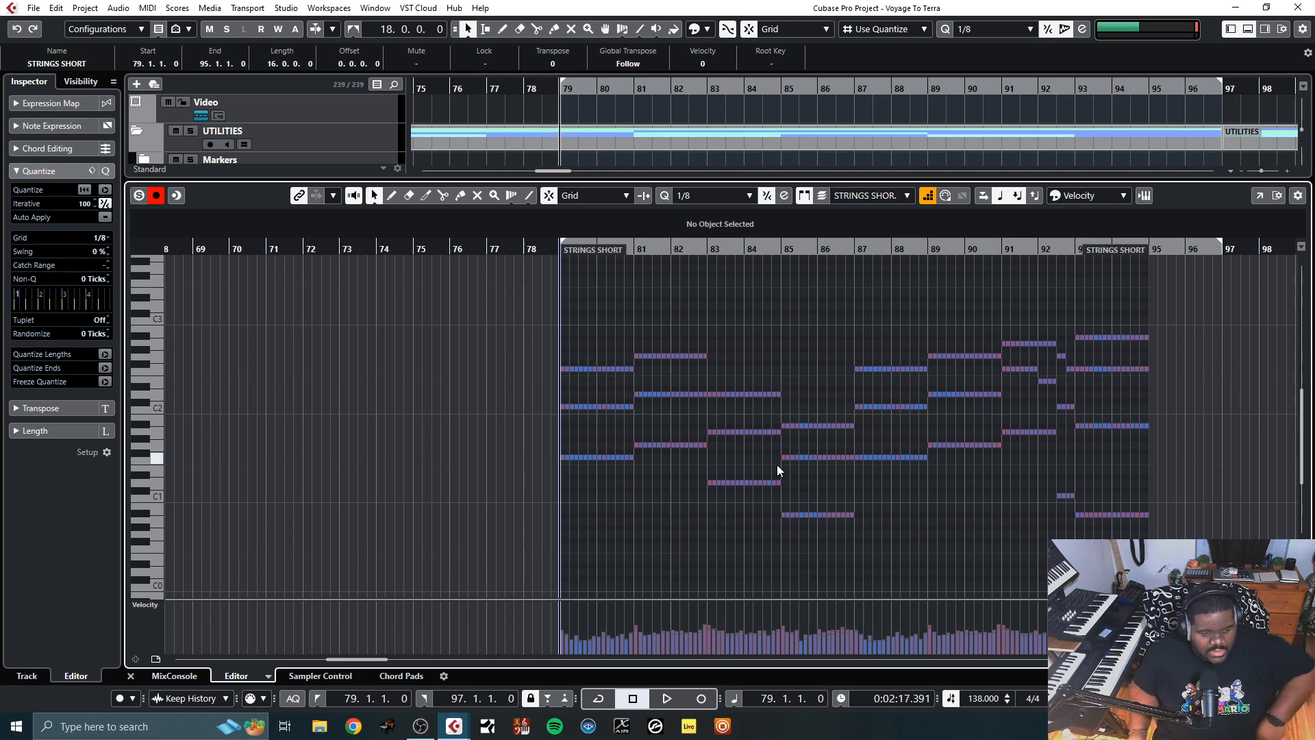
scroll(680, 443, "up", 5)
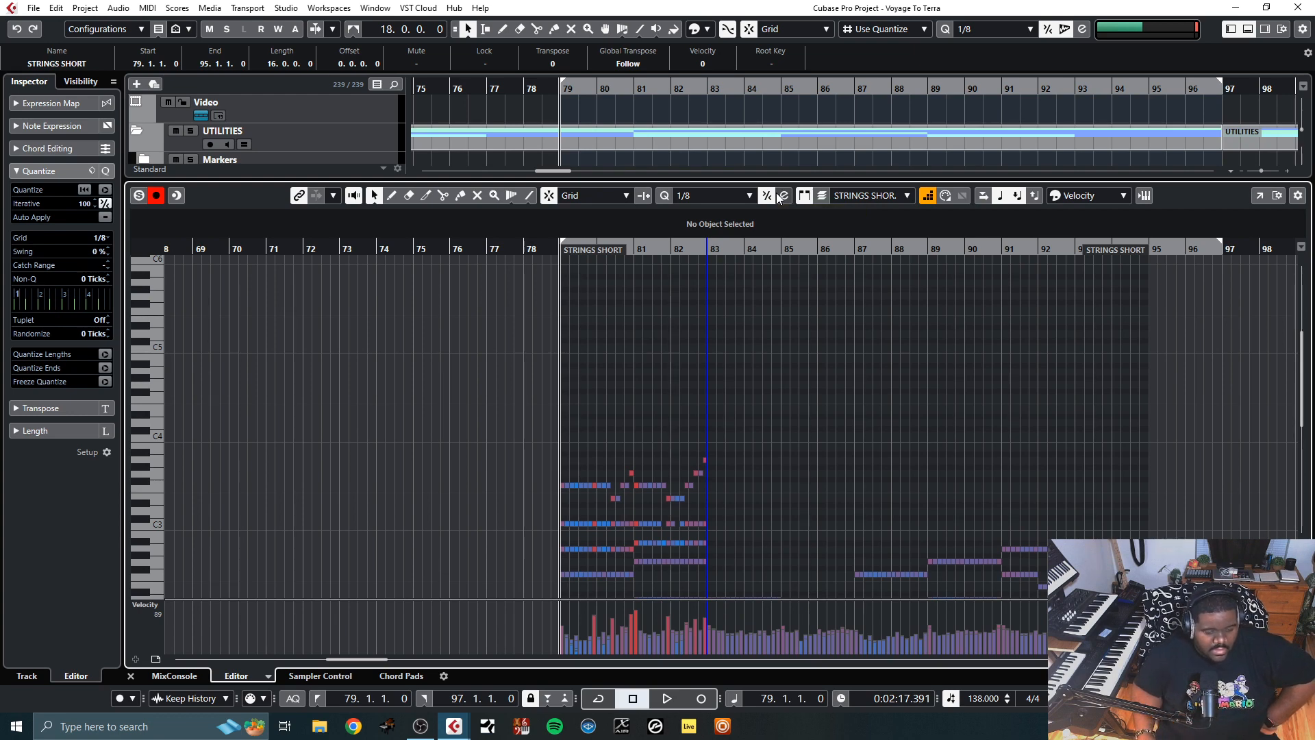
left_click(933, 197)
scroll(857, 298, "down", 4)
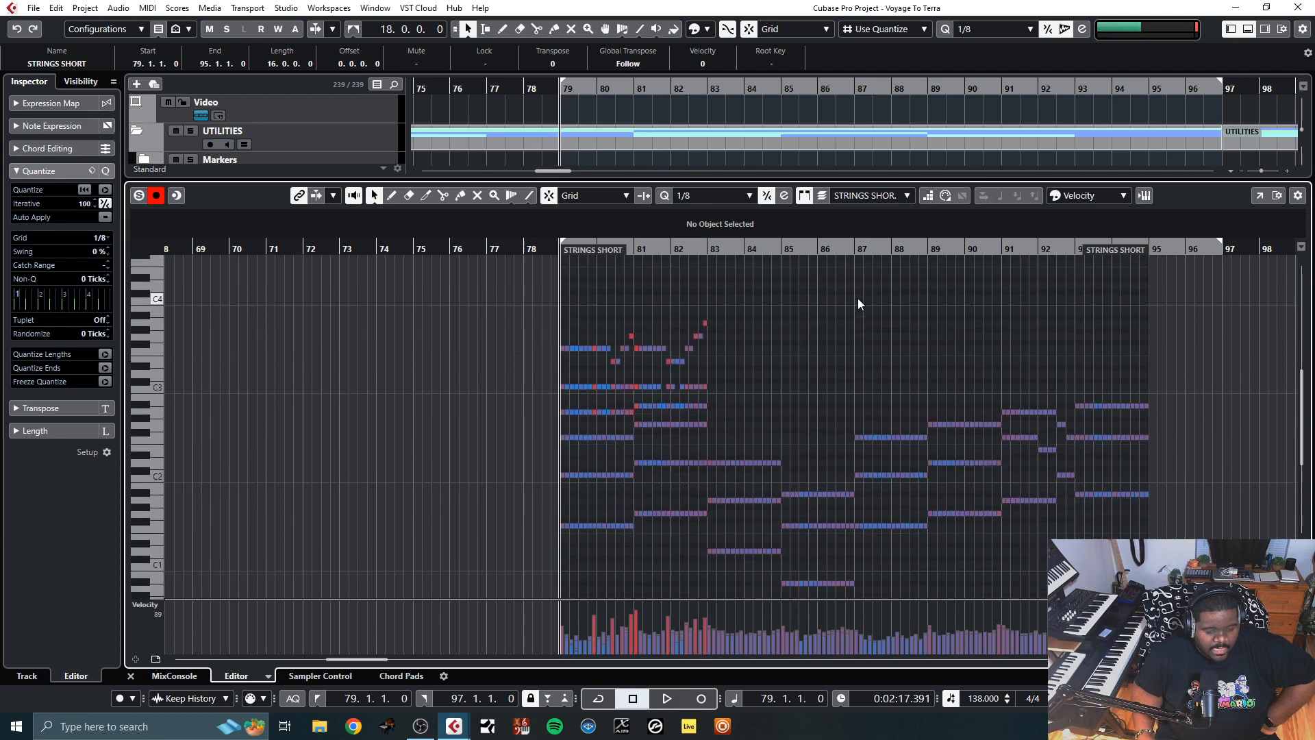
Select the new upper notes of bars 79 to 82 and duplicate them three times to fill bars 83 through 94
left_click(562, 437)
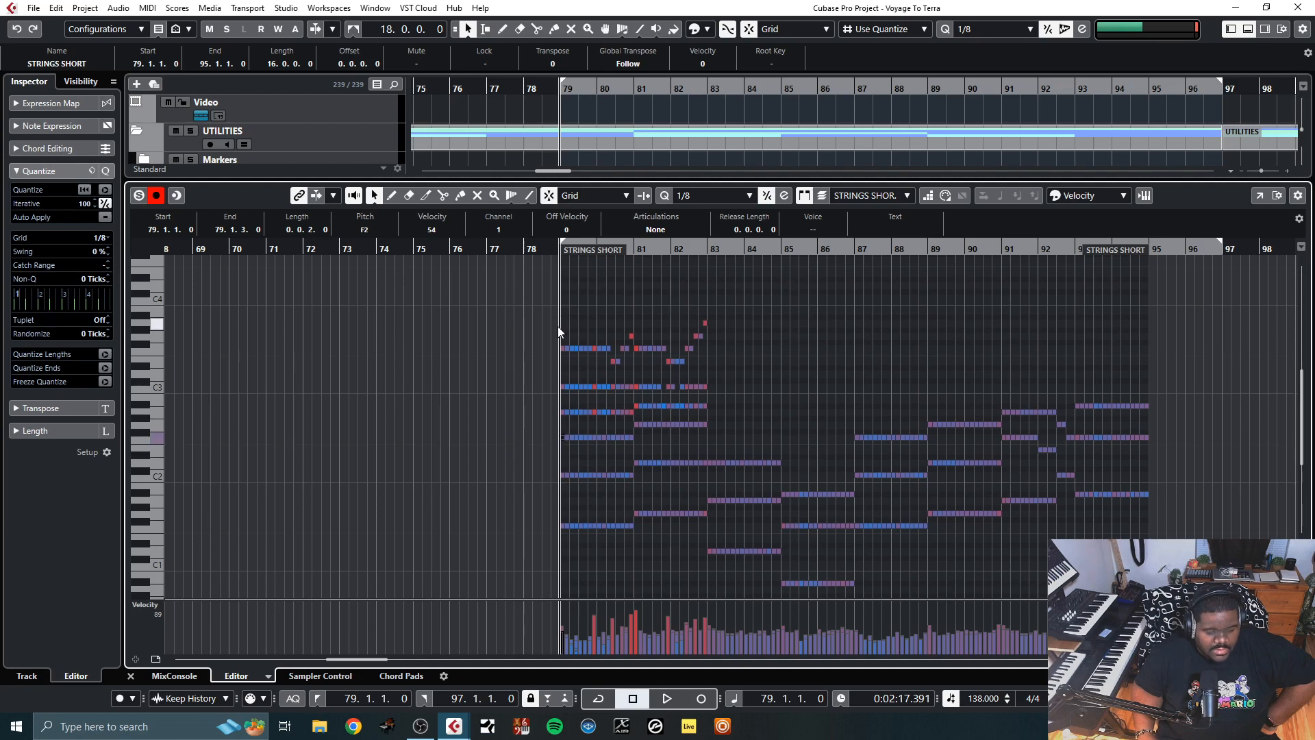
left_click_drag(557, 304, 718, 426)
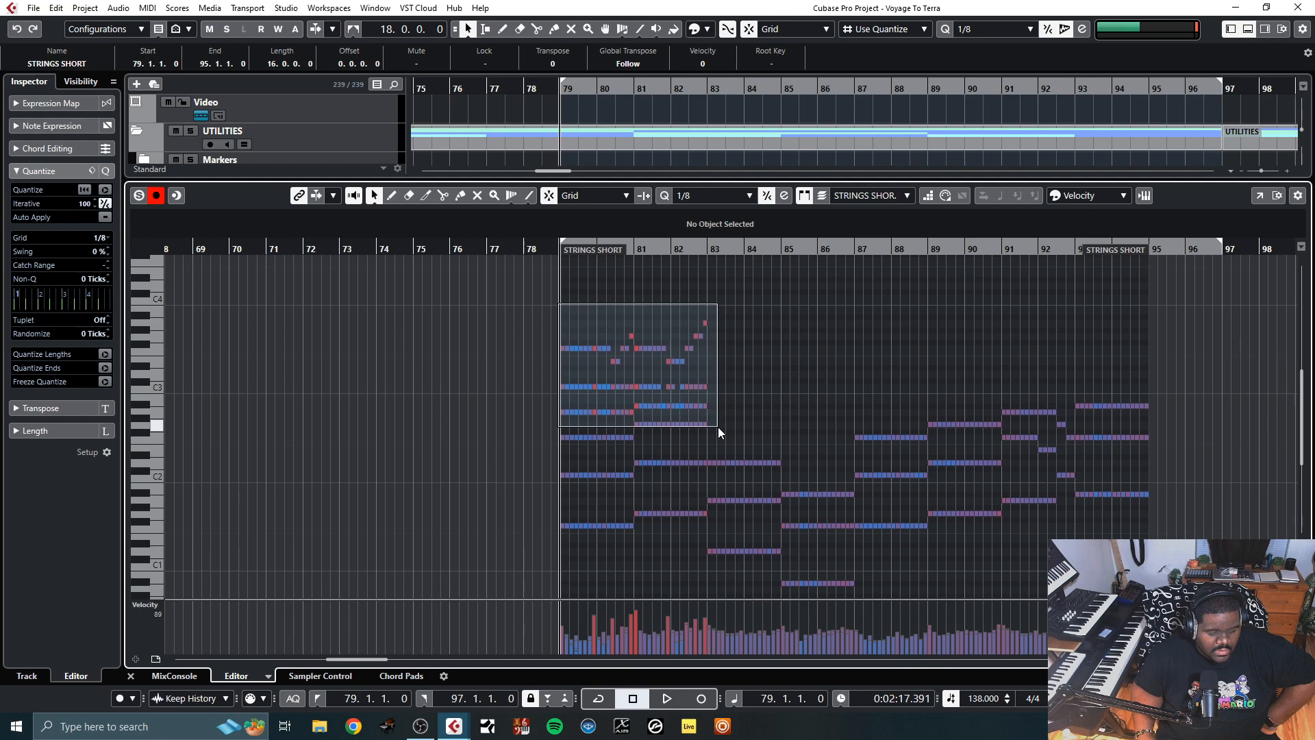
left_click_drag(717, 426, 721, 431)
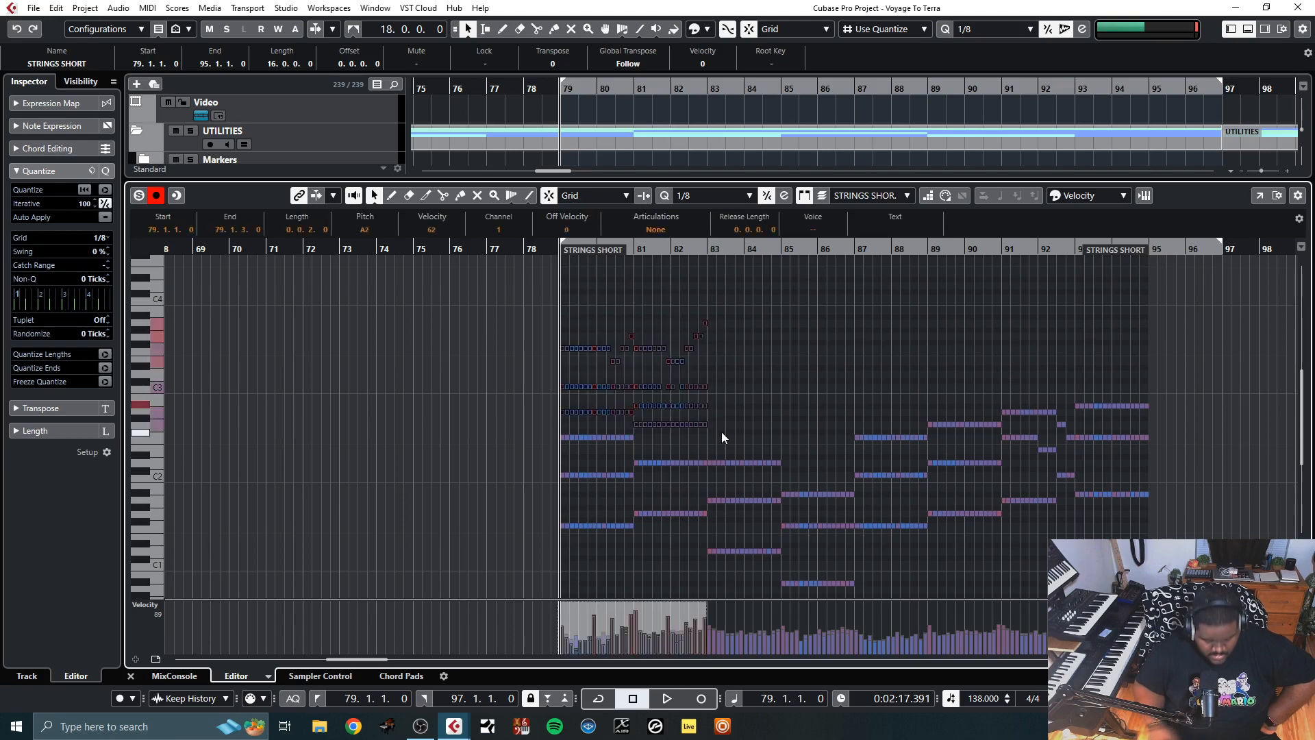
key("alt+d")
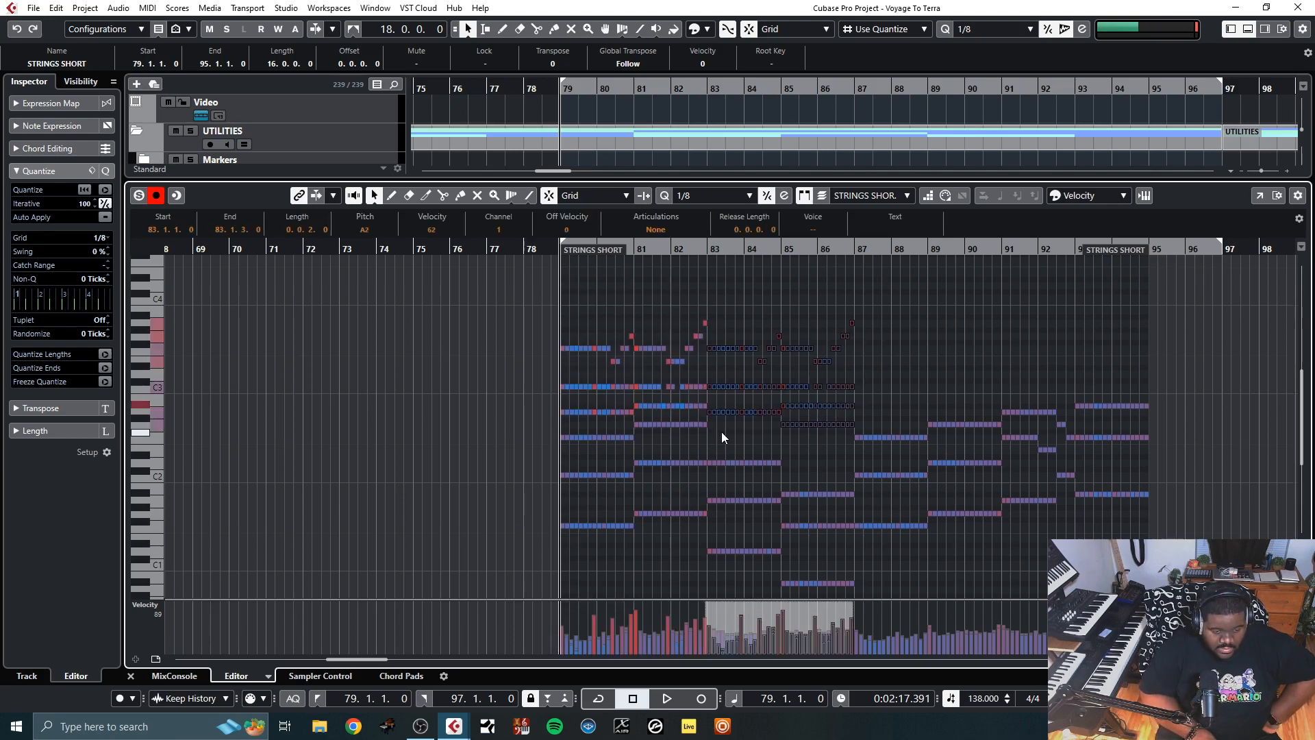
key("alt+d")
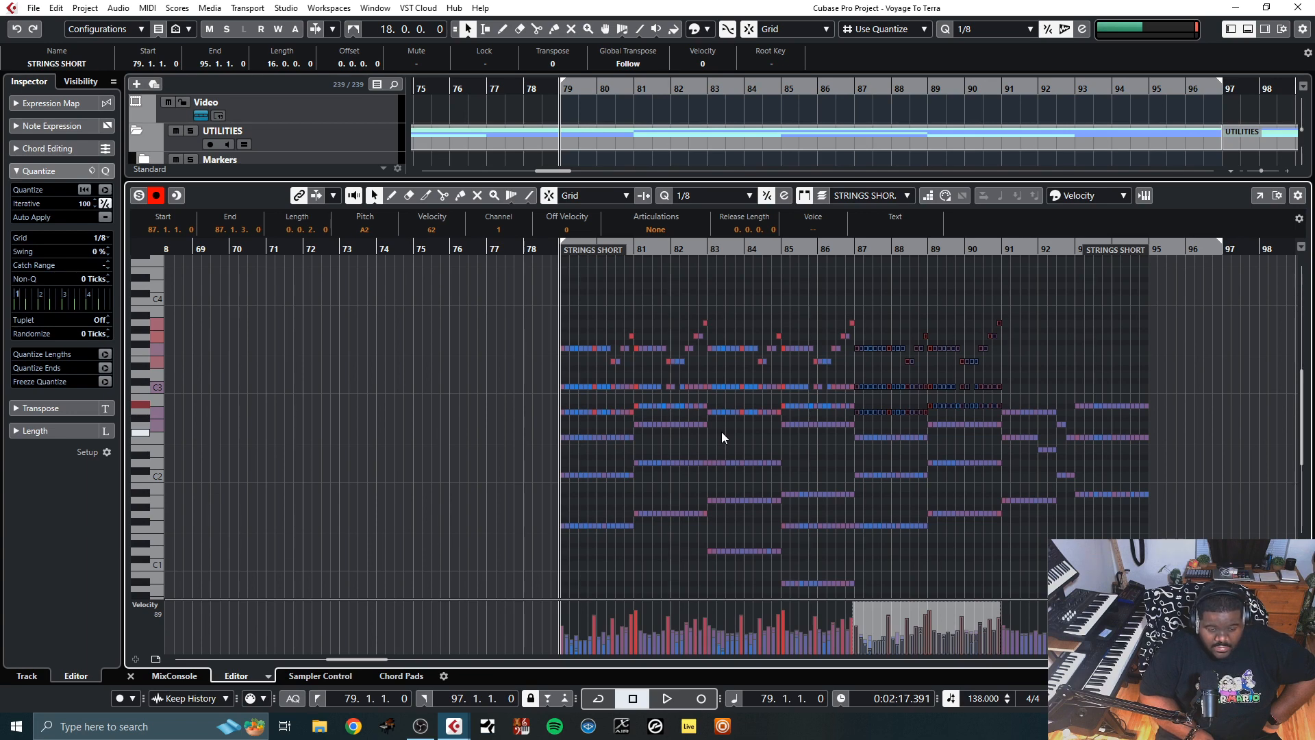
key("alt+d")
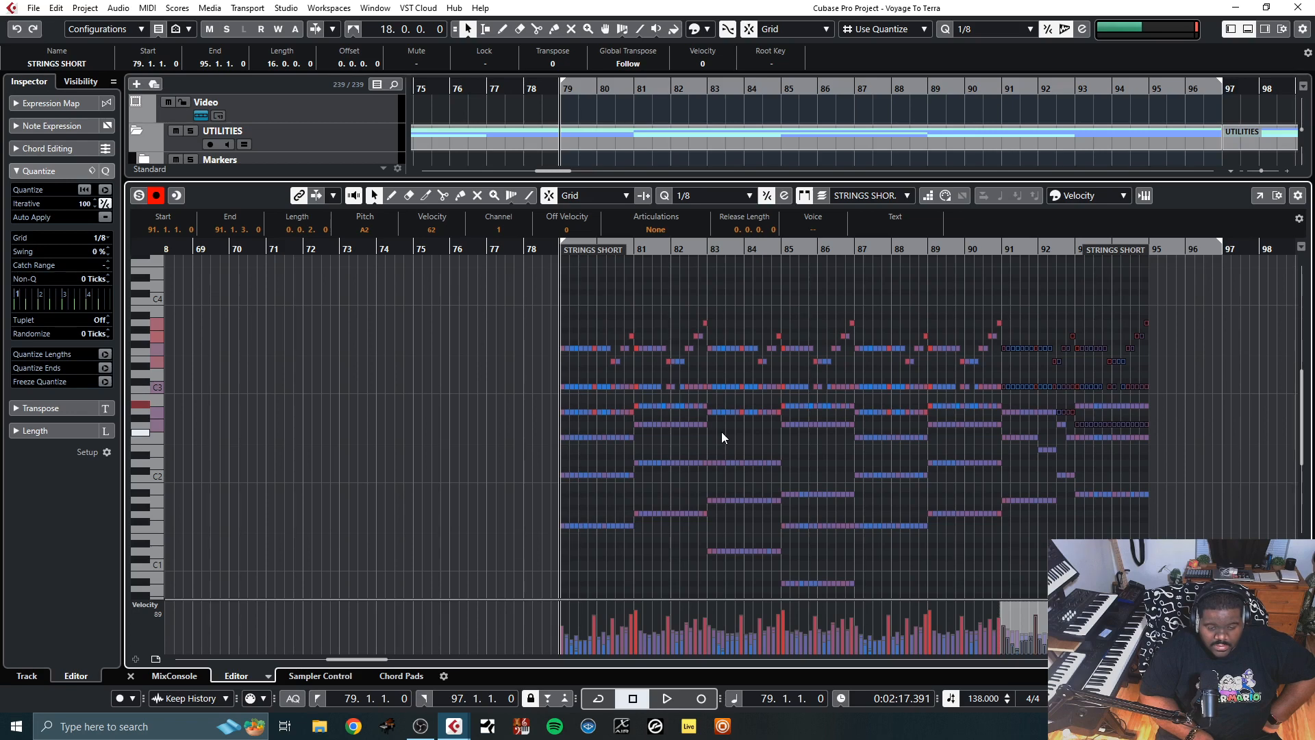
Try the copied upper notes of bars 91 to 94 an octave higher, and remove that copy
key("shift+Up")
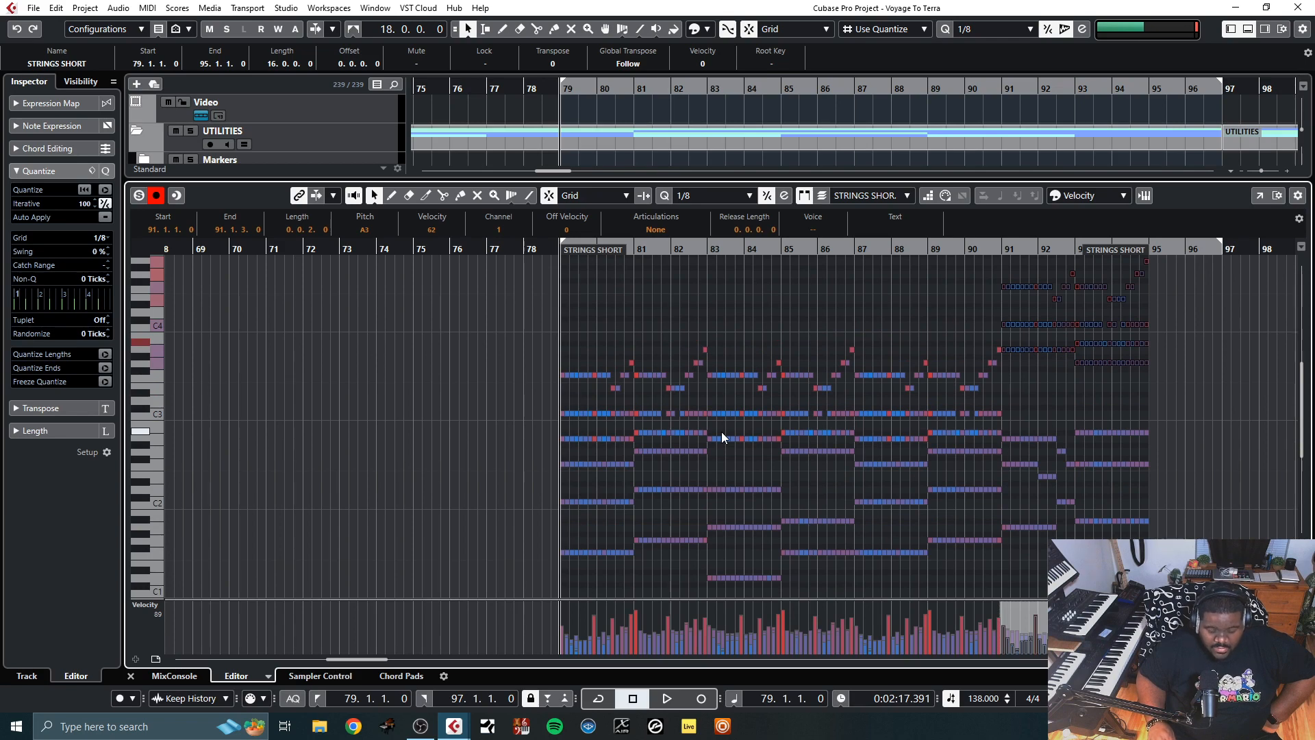
key("shift+Down")
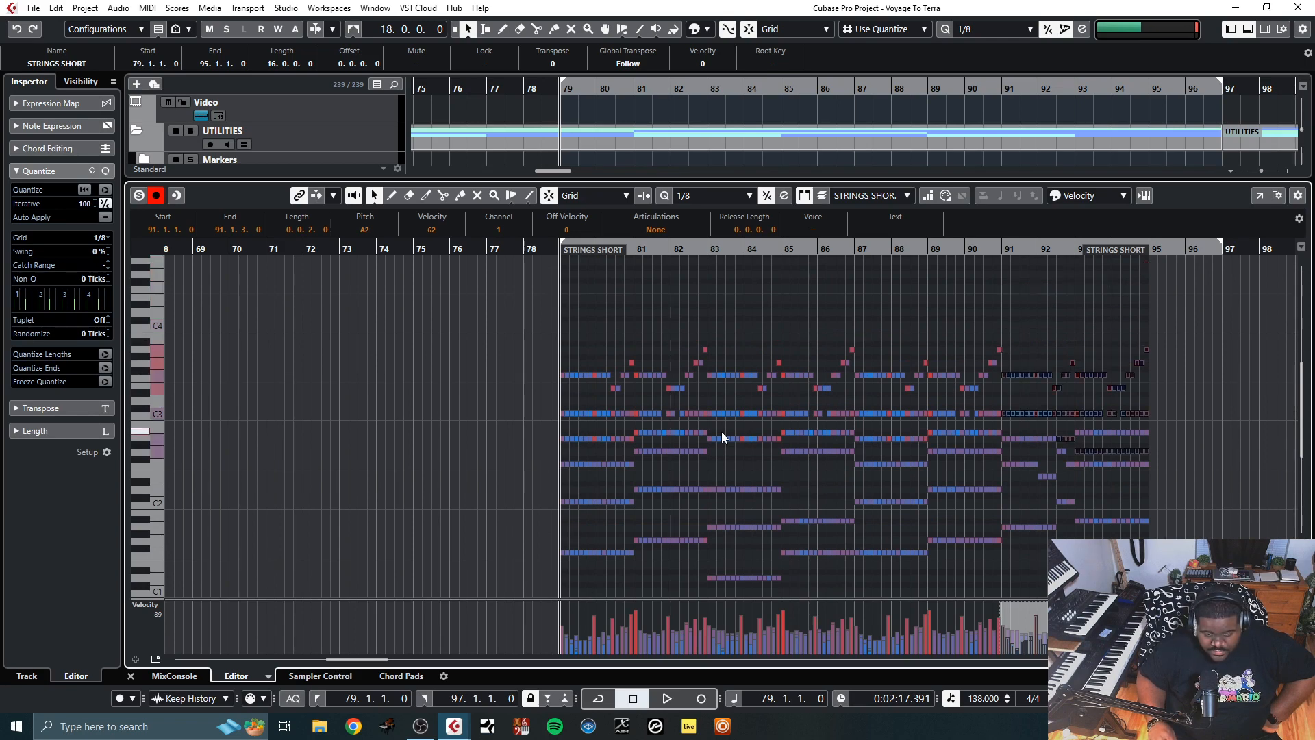
key("shift+Up")
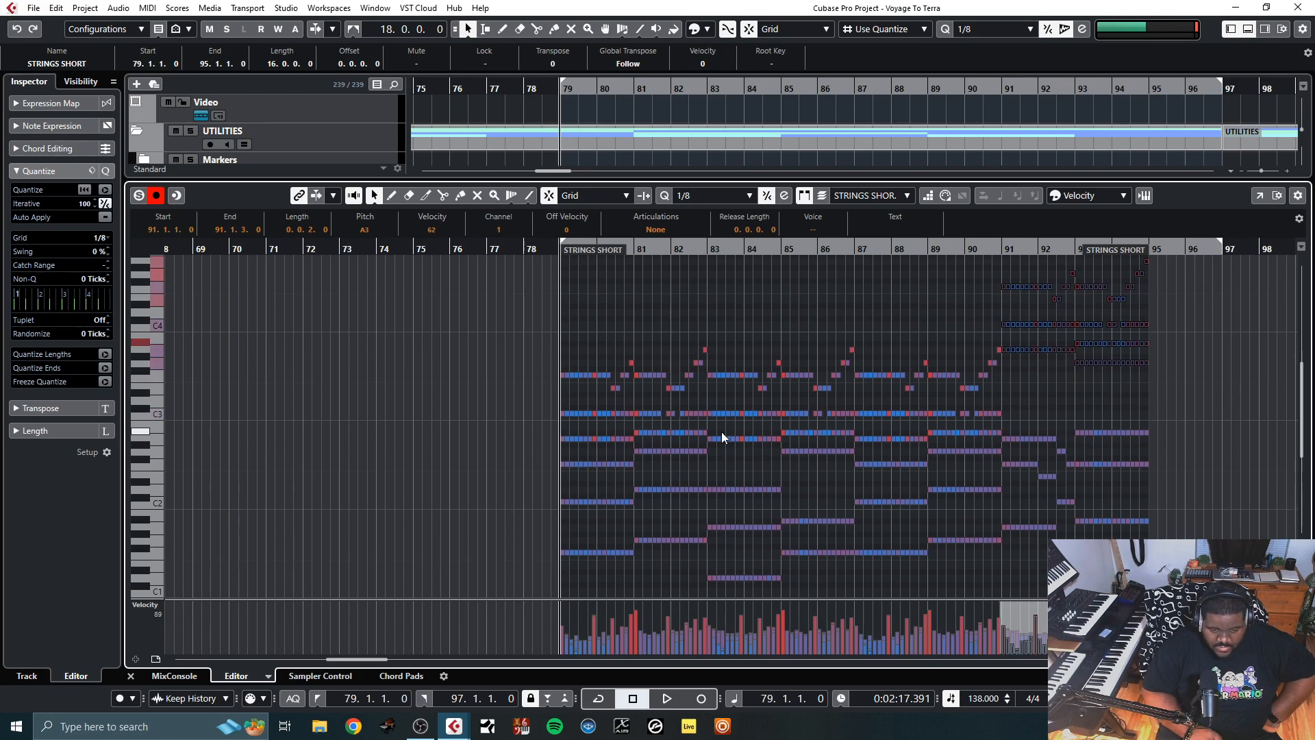
key("shift+Down")
key("Delete")
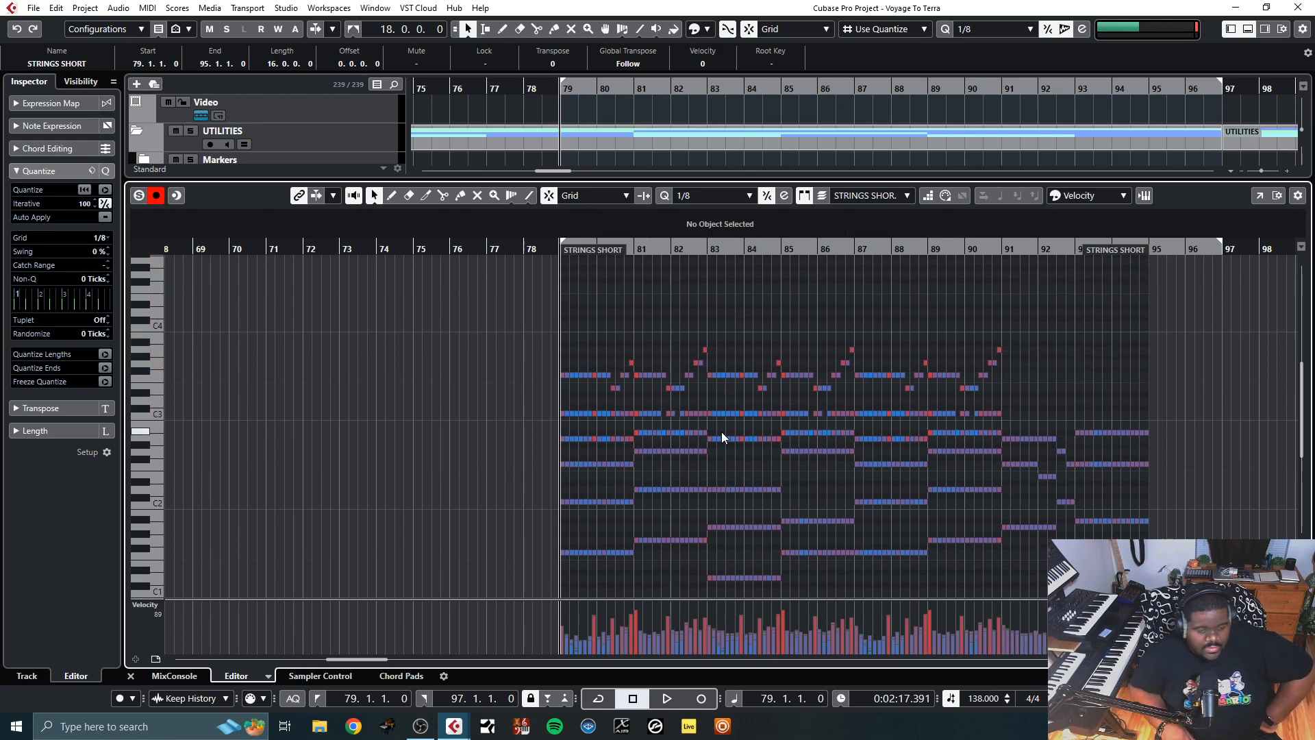
Listen to the strings from bar 79 through bar 94 and restore the removed repeat in bars 91 to 94
key("space")
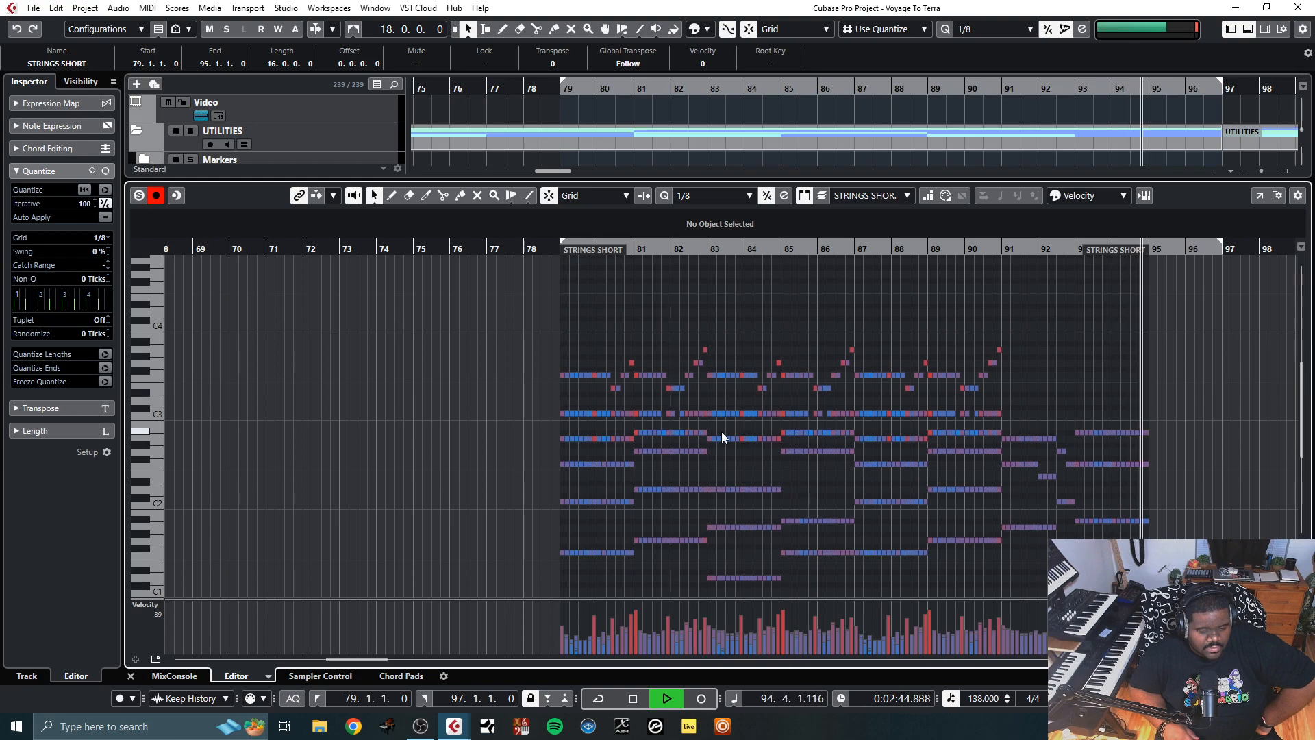
key("space")
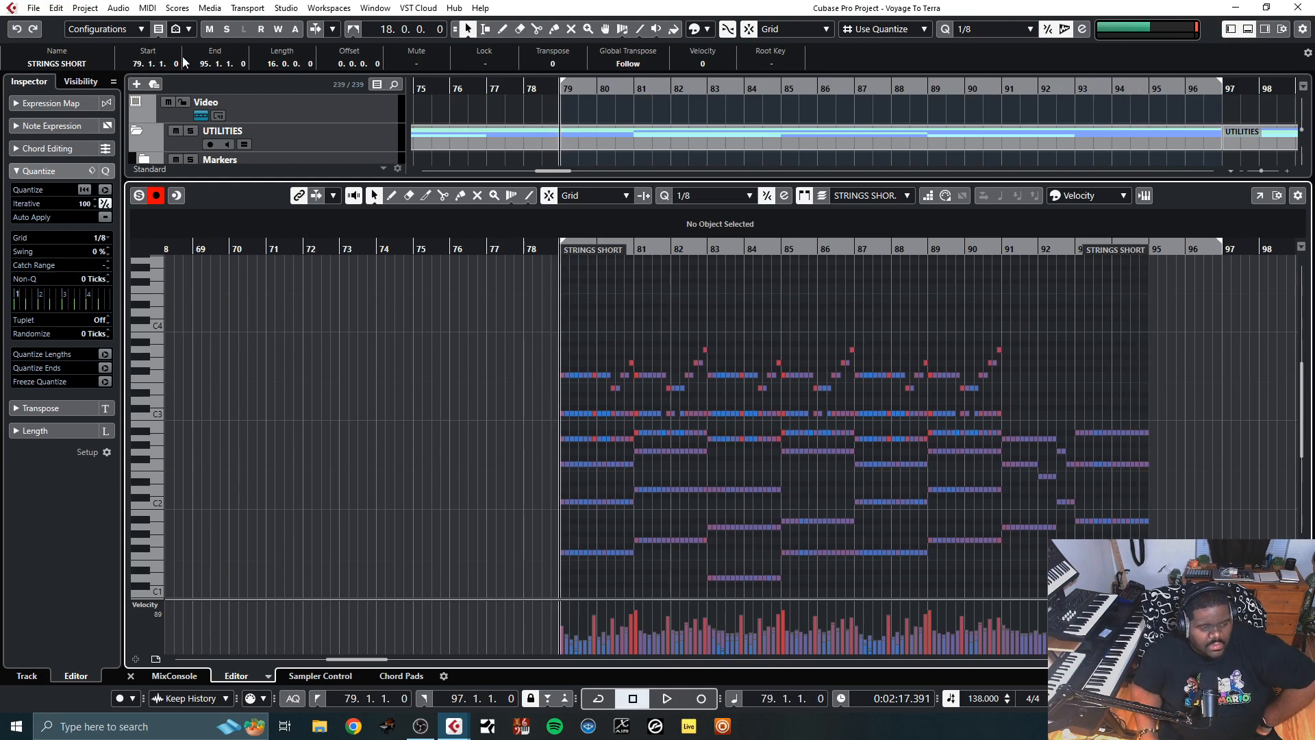
left_click(56, 8)
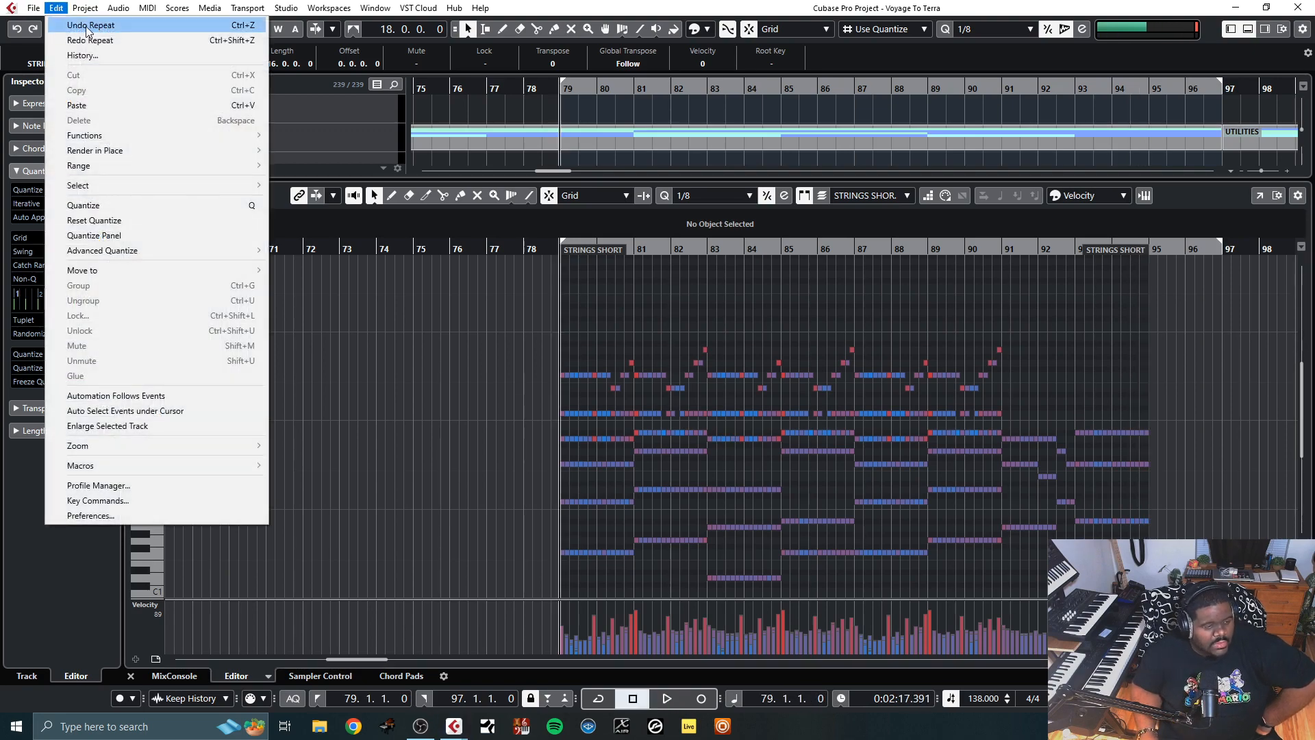
left_click(84, 39)
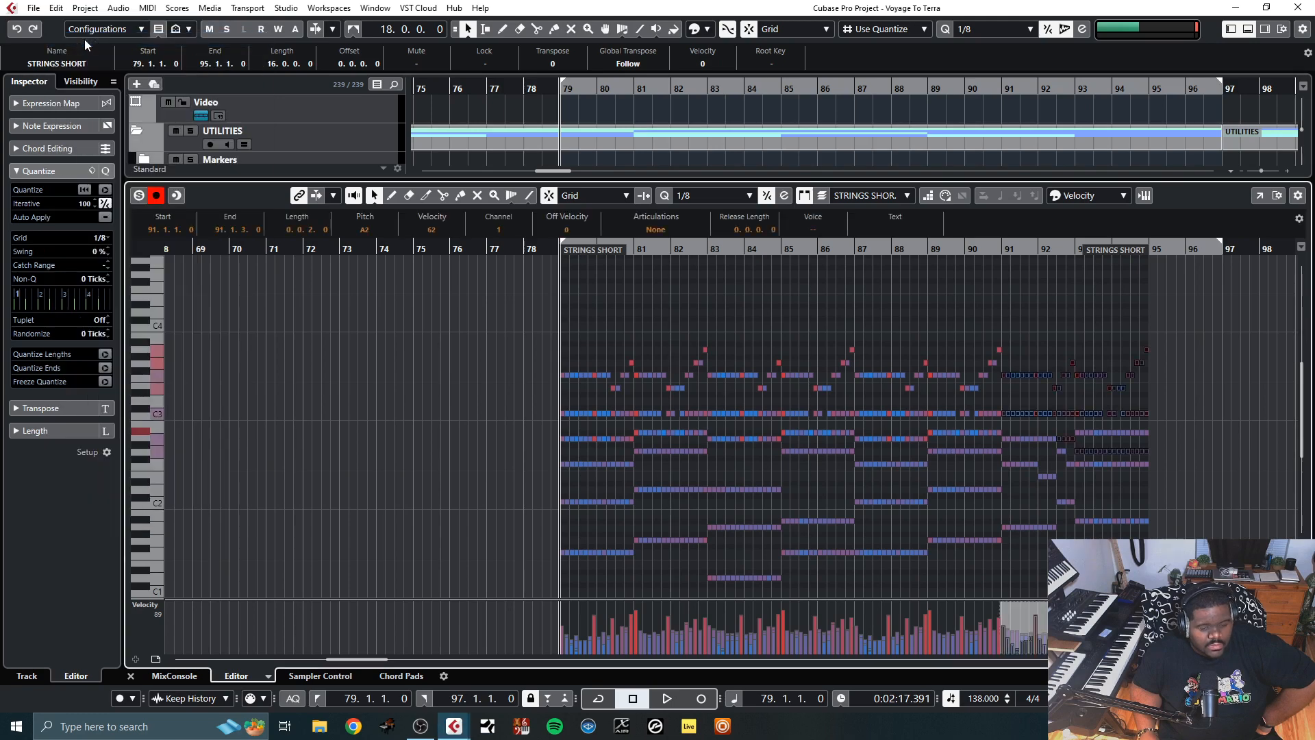
Listen to the restored upper notes from bar 91 onward
left_click(1004, 248)
key("space")
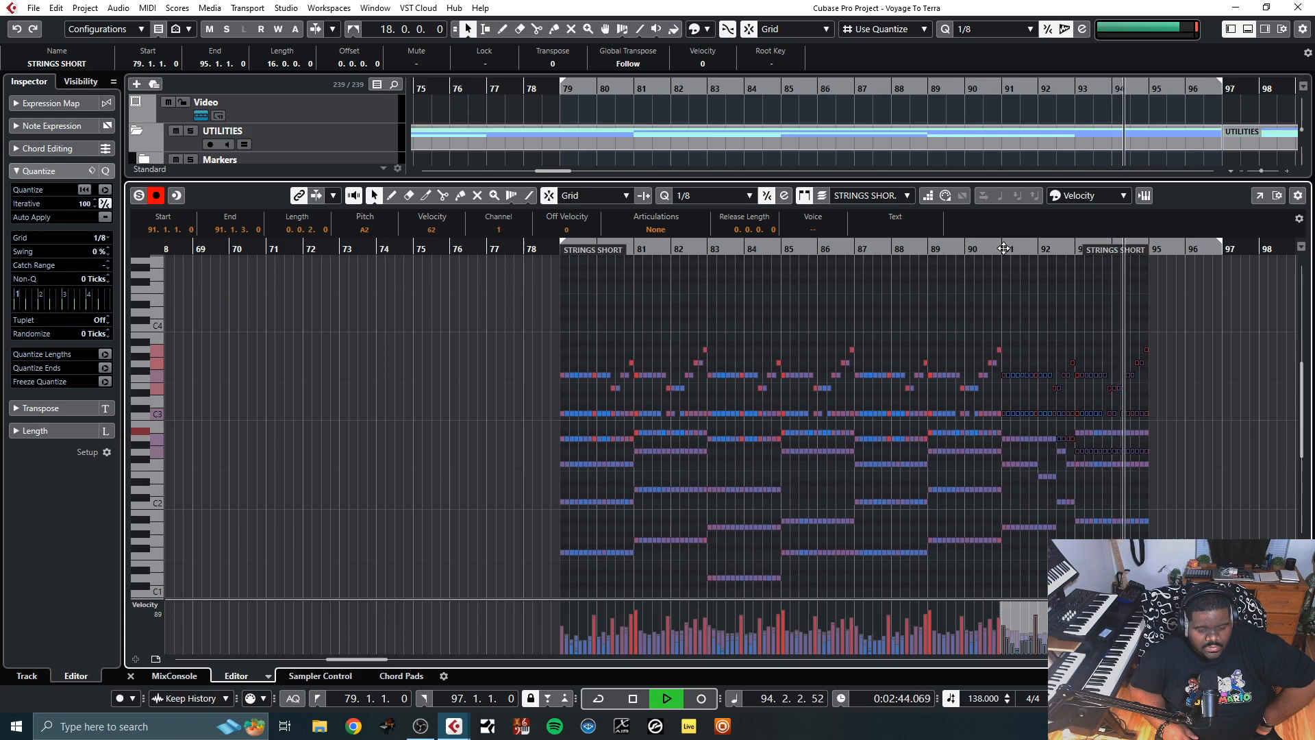
key("space")
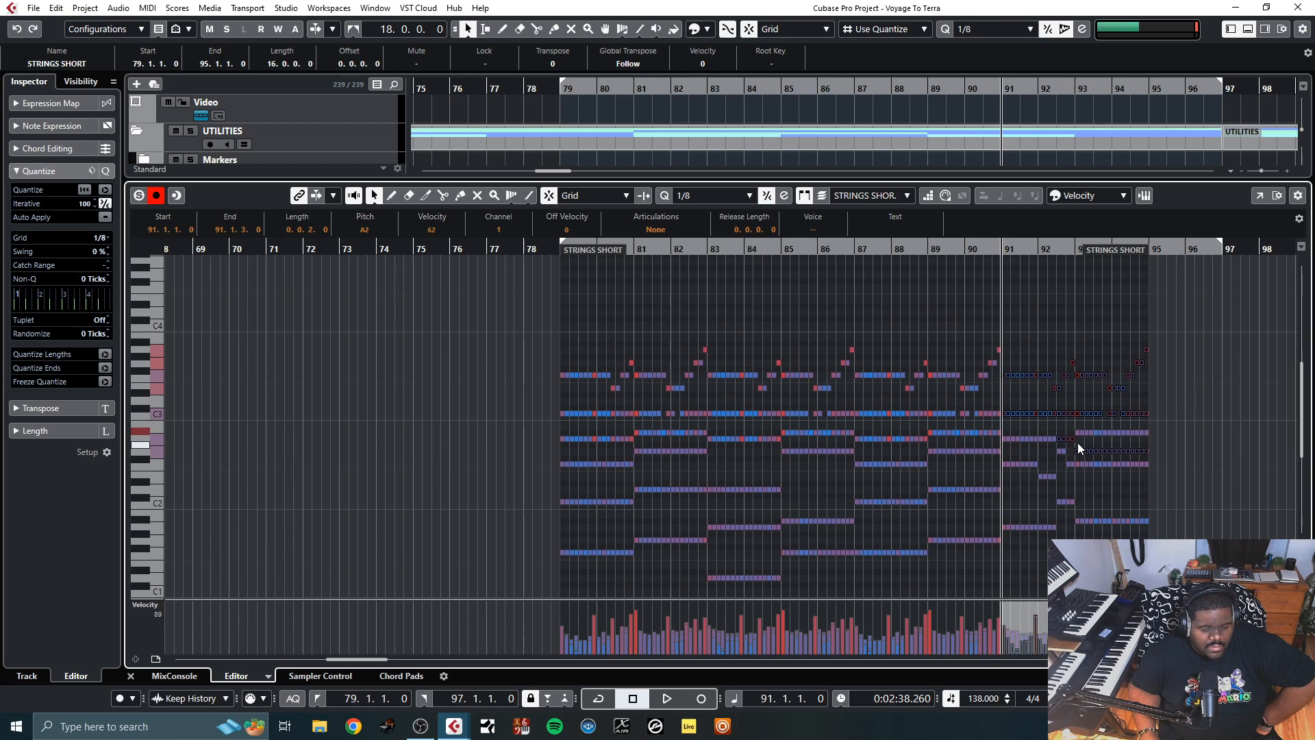
Try the G2 notes of bars 93 and 94 an octave higher, and remove them from the chord
left_click_drag(1076, 445, 1157, 460)
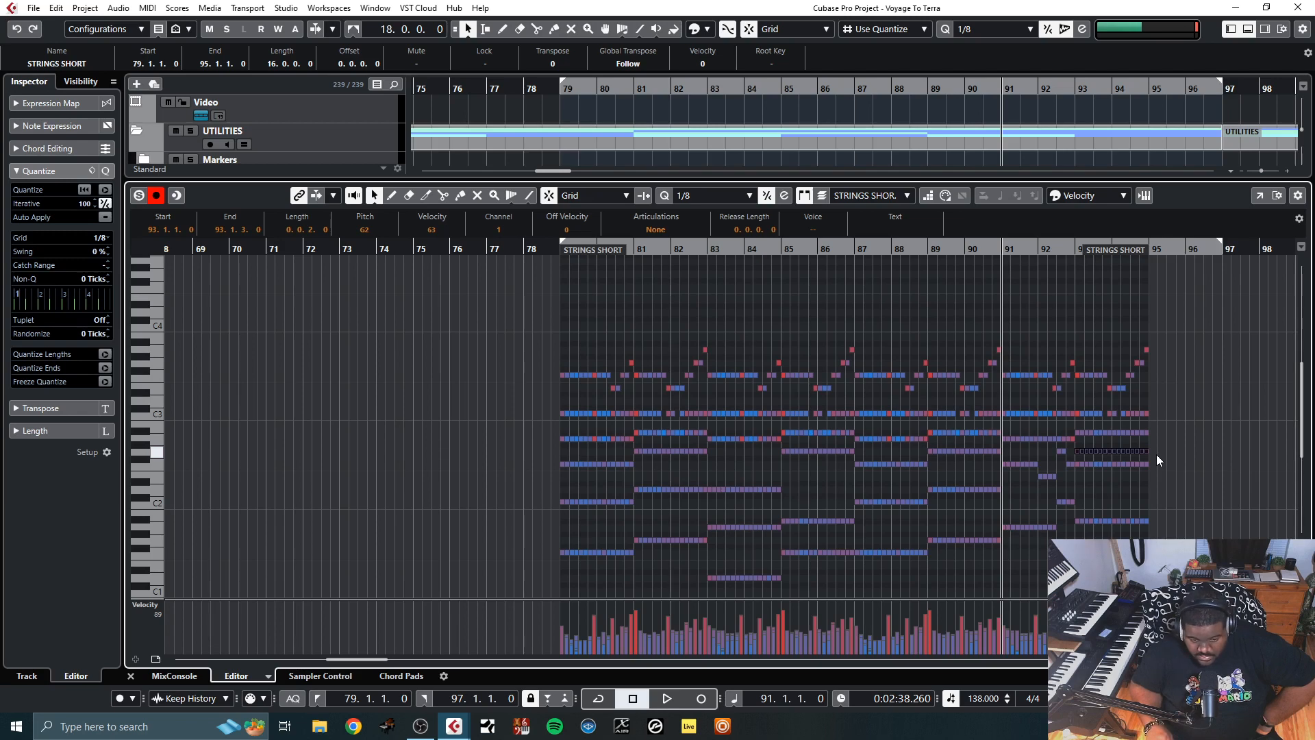
key("shift+Up")
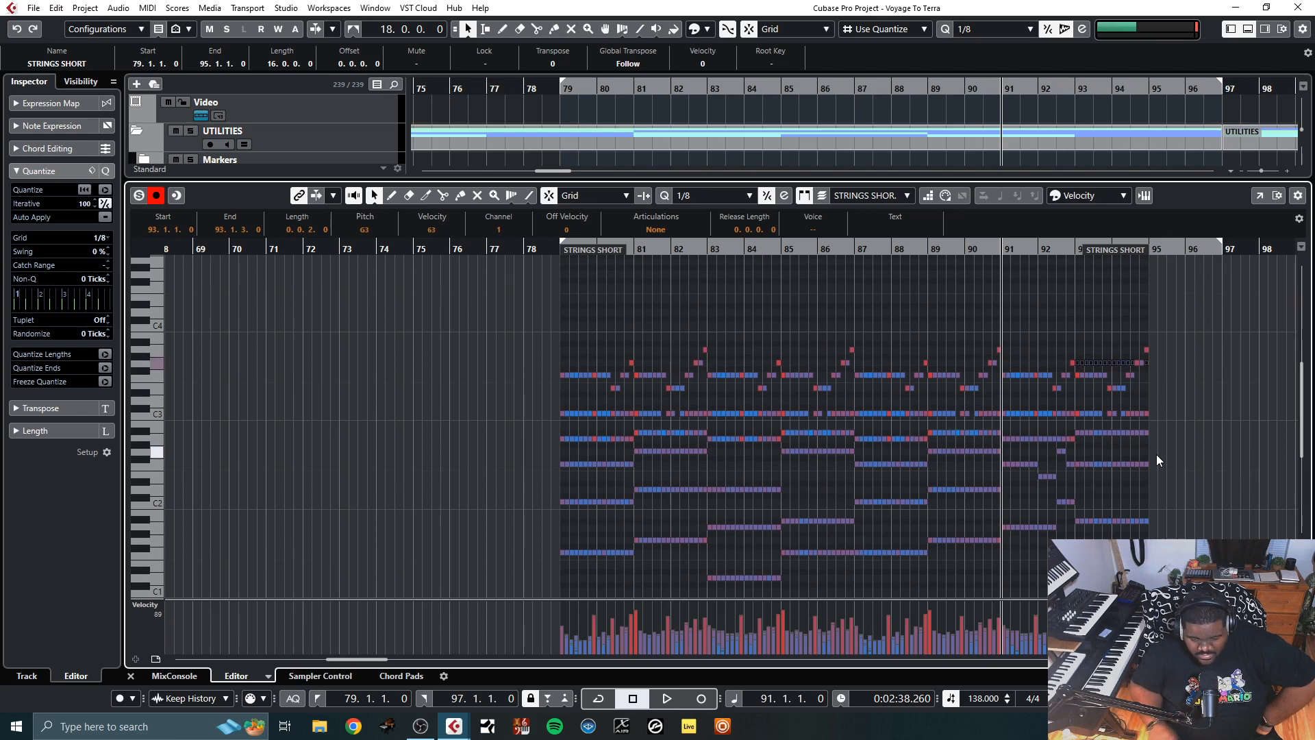
key("space")
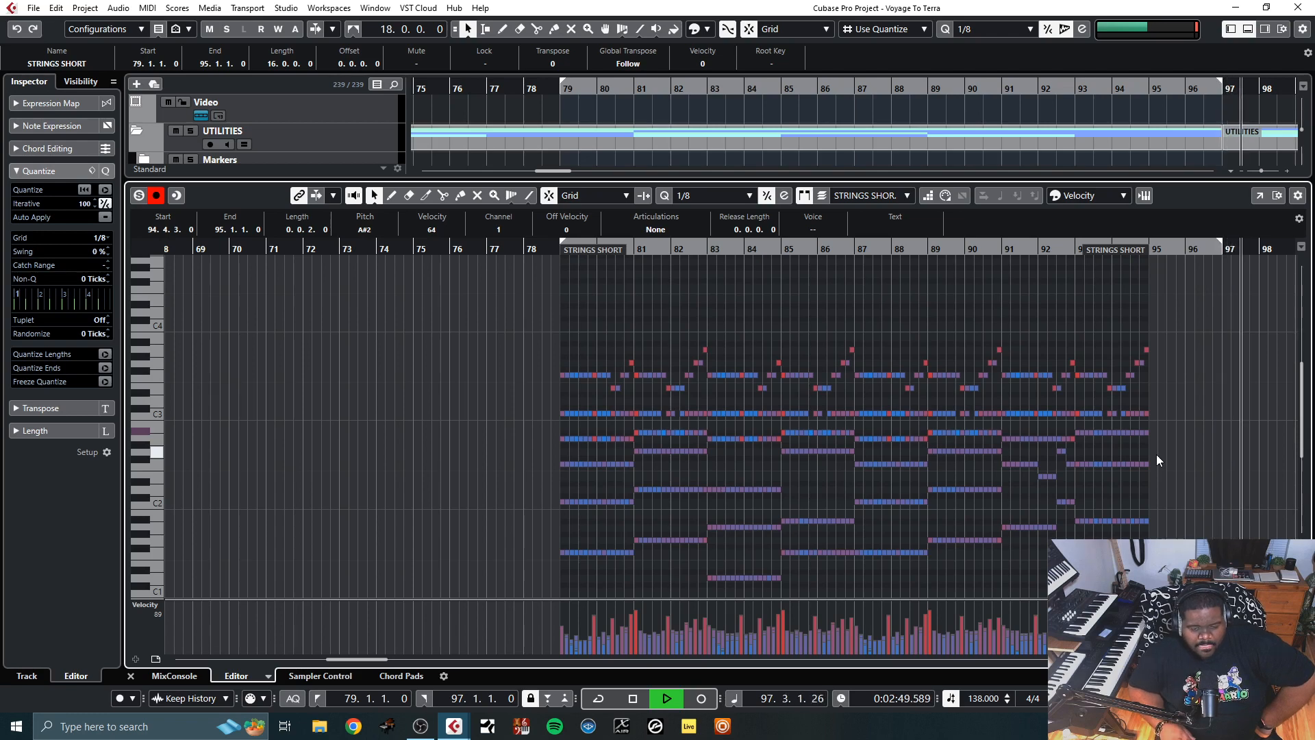
key("space")
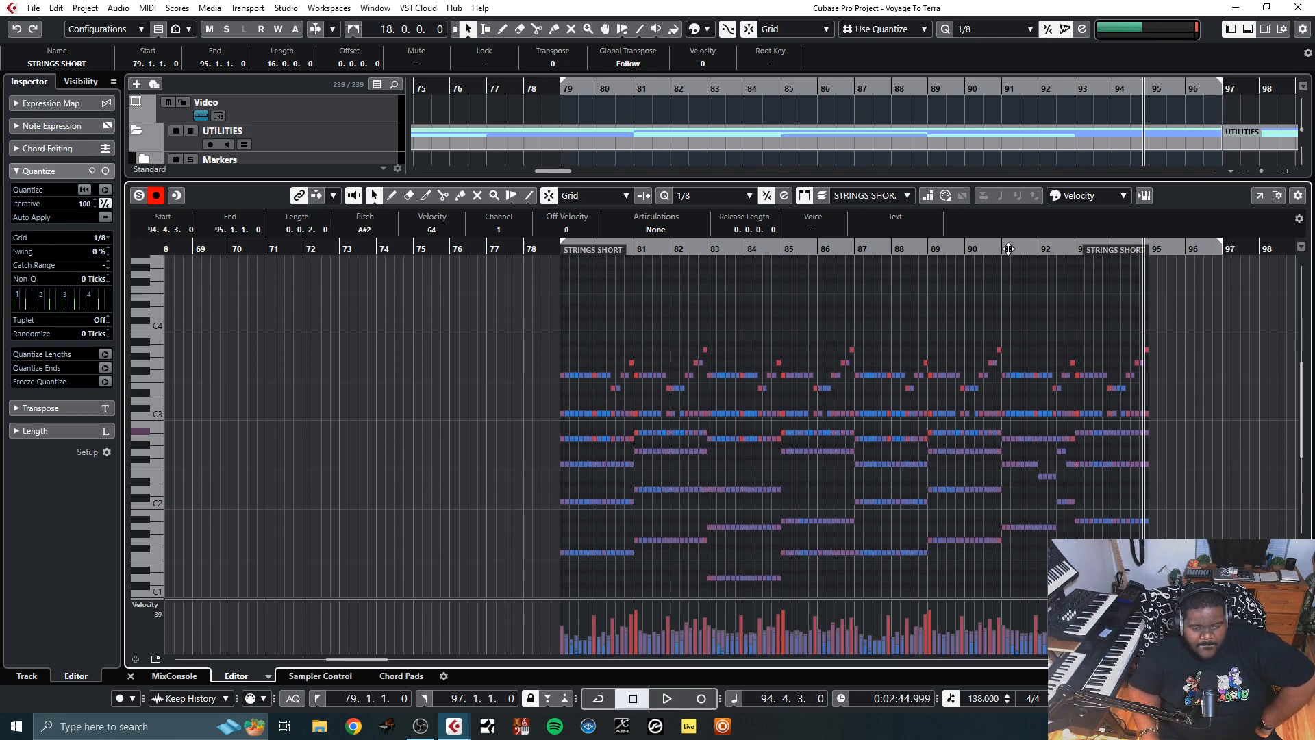
Listen from bar 91 through bar 94 with the G notes removed
left_click(1000, 250)
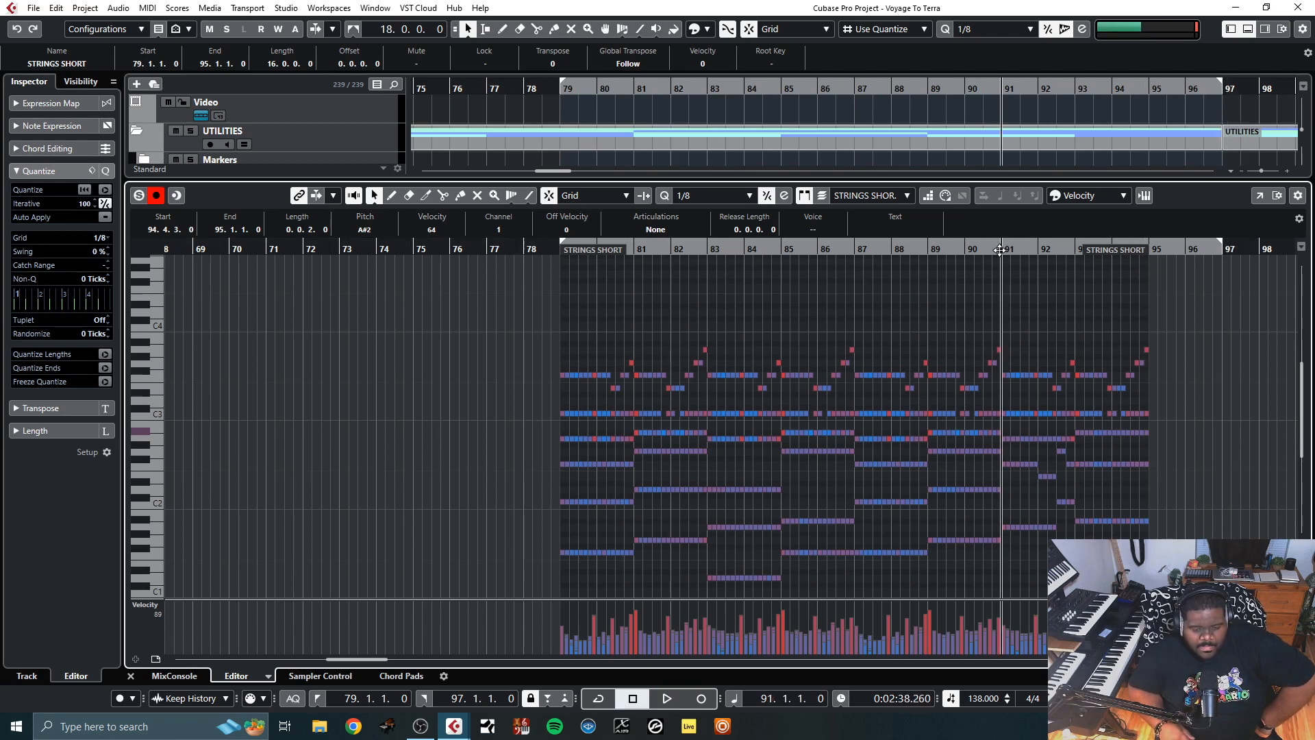
key("space")
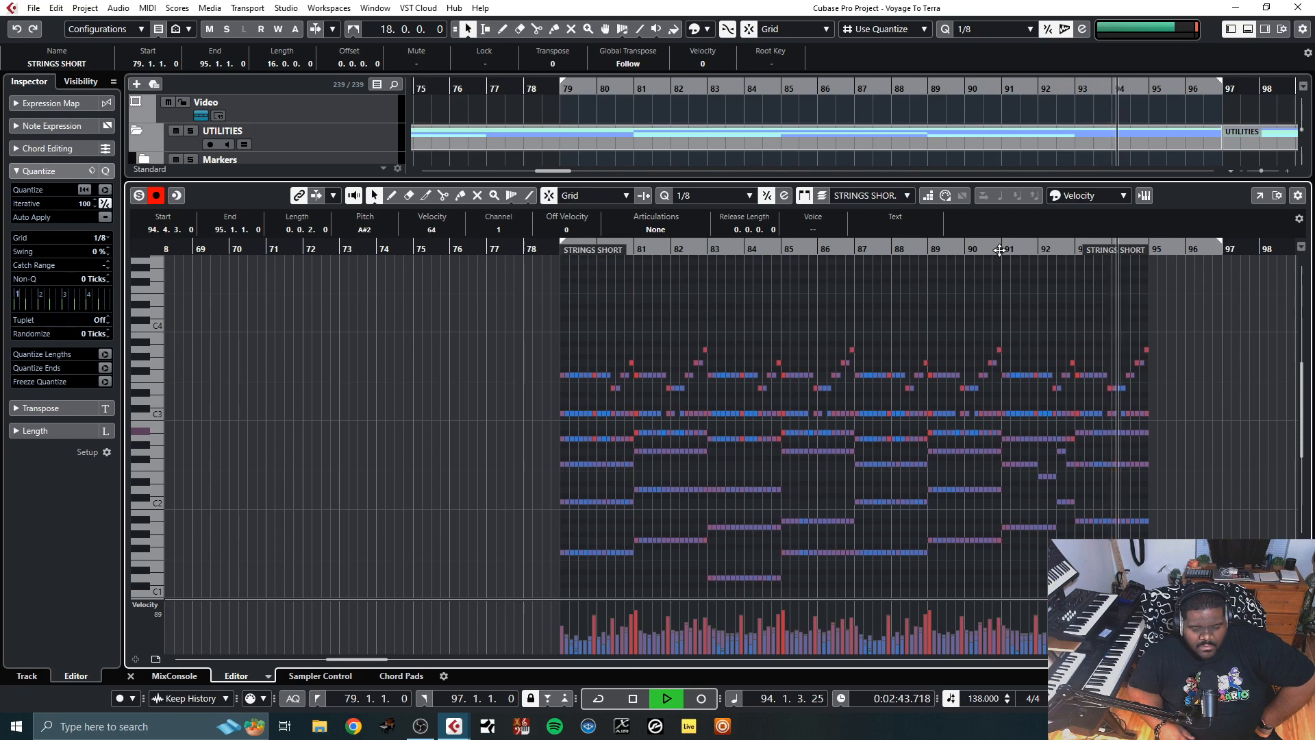
key("space")
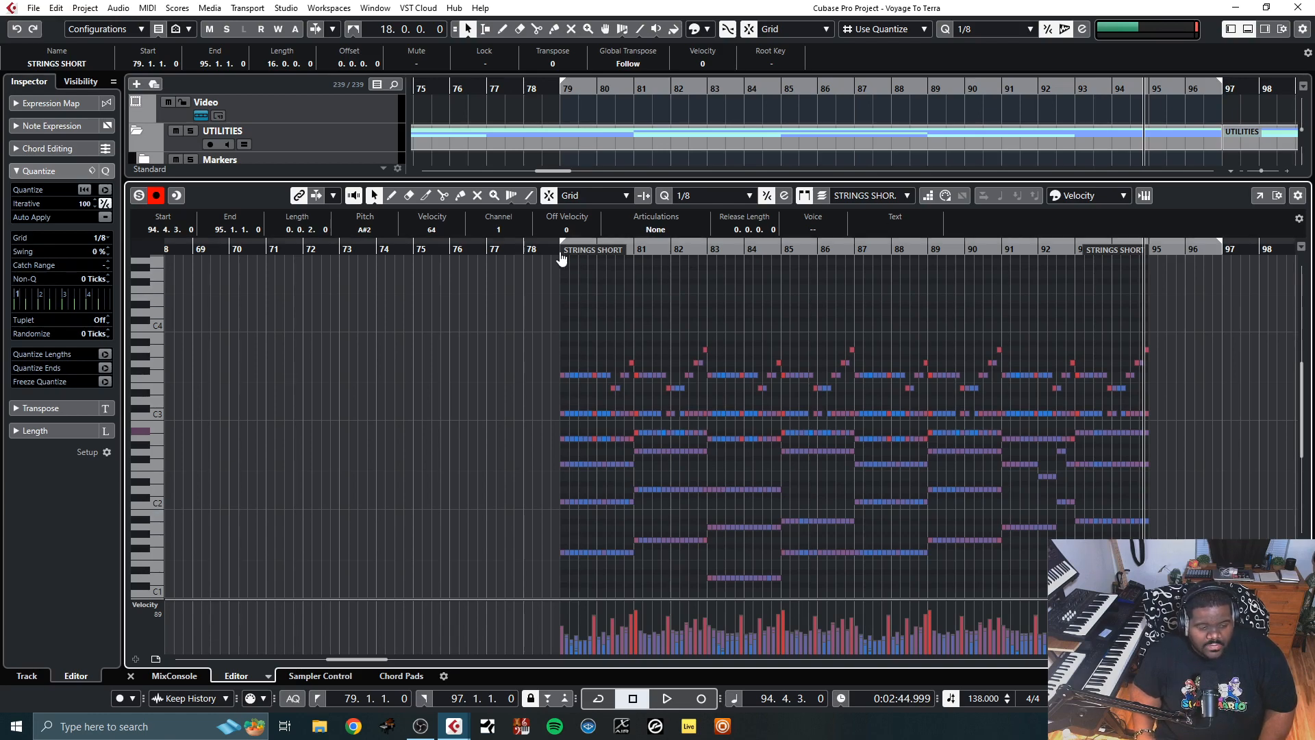
scroll(666, 420, "down", 3)
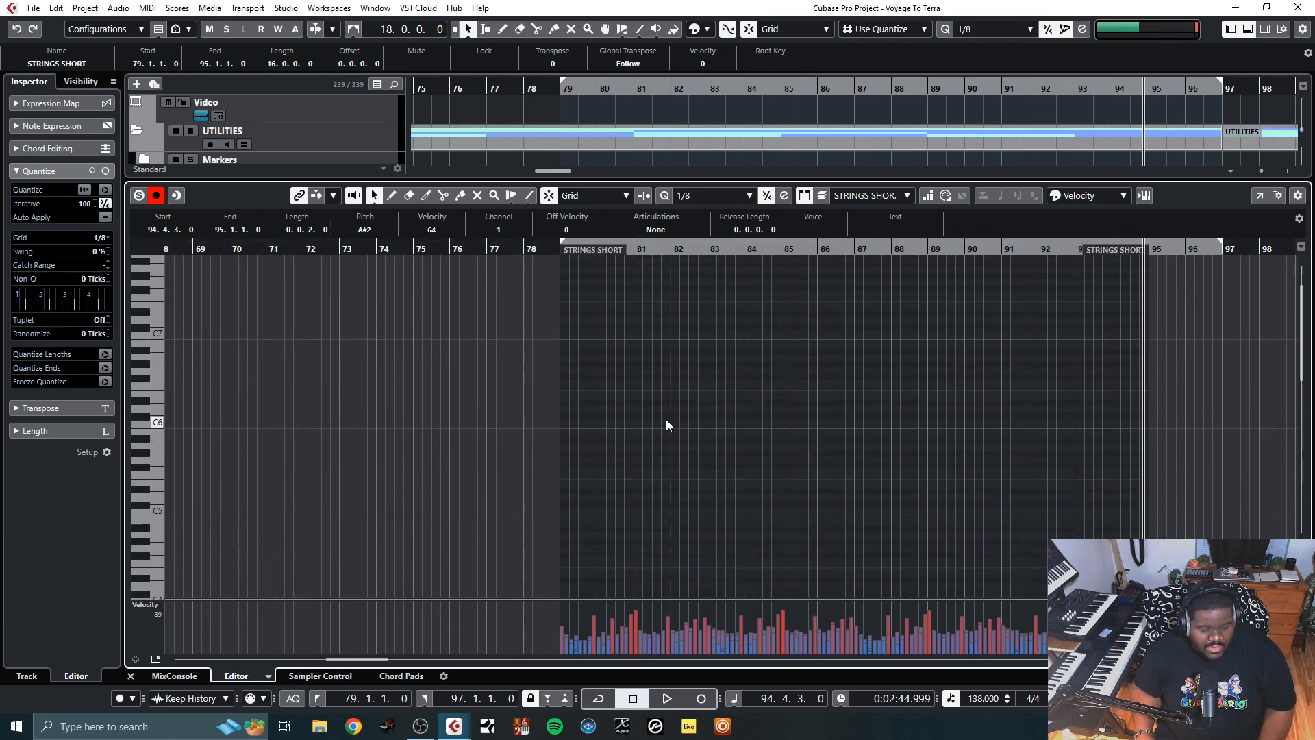
scroll(665, 419, "down", 10)
scroll(666, 419, "up", 15)
scroll(666, 420, "down", 6)
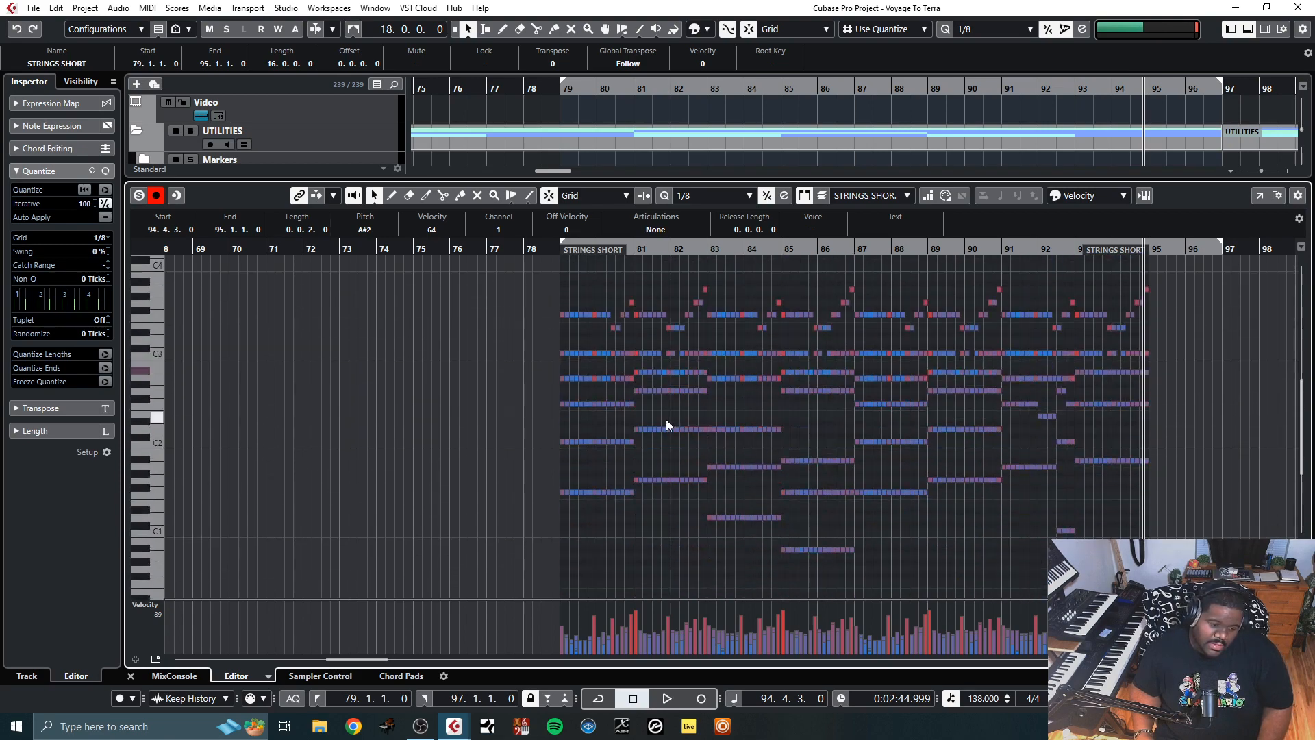
Listen to the strings from just before bar 79 with the G notes back in bars 93 and 94
scroll(666, 421, "up", 3)
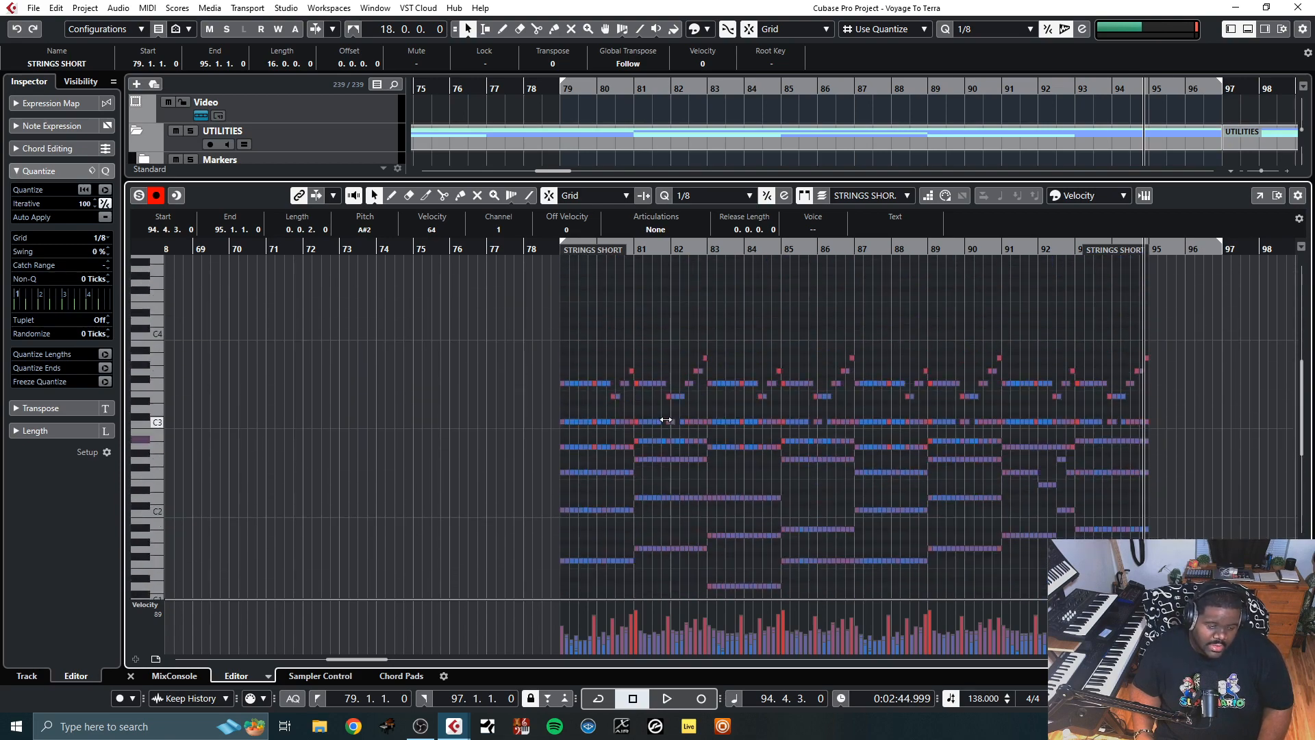
scroll(666, 420, "down", 3)
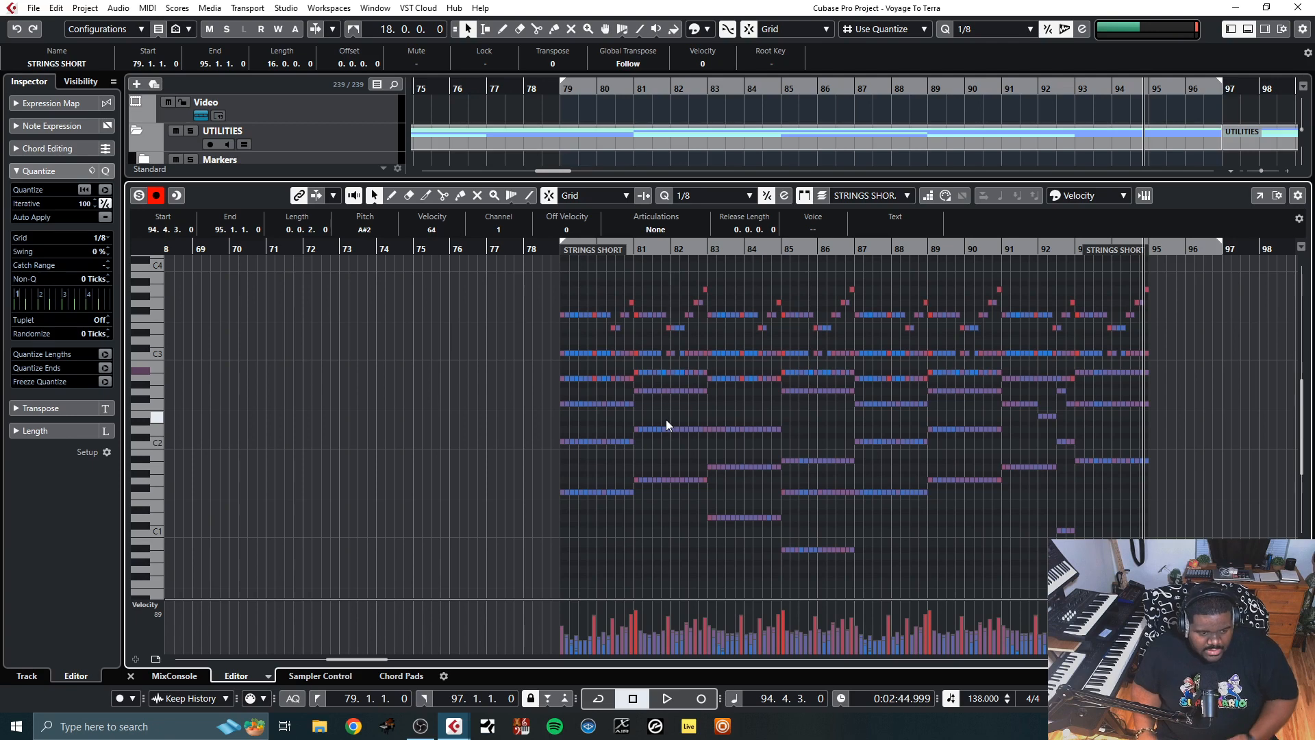
left_click(554, 250)
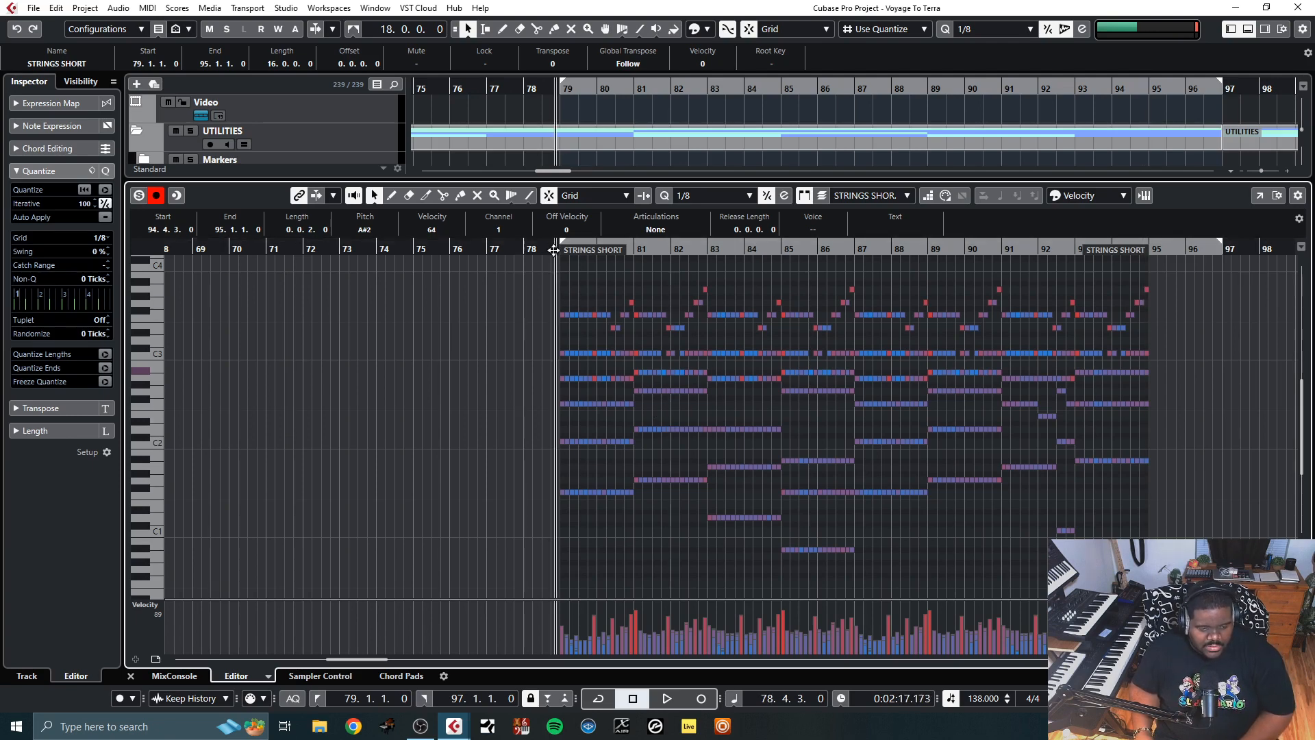
key("space")
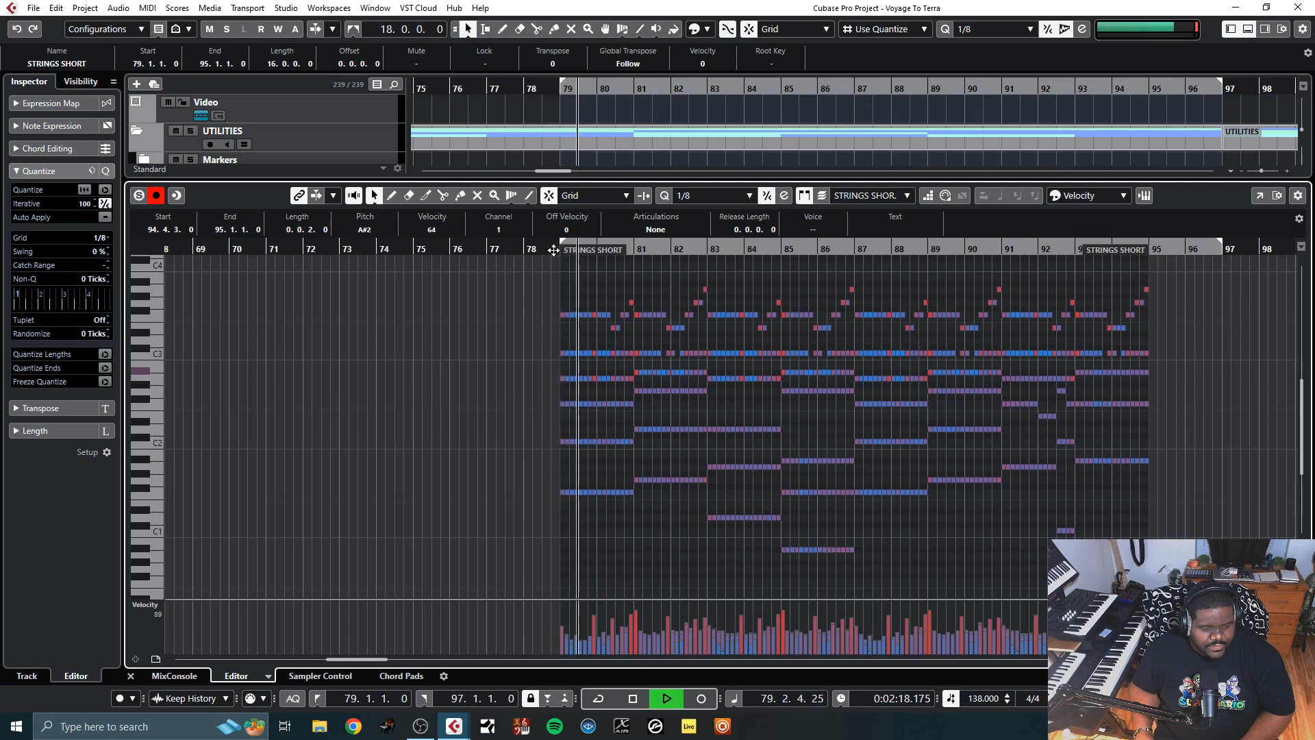
Listen to the music leading into the strings from bar 70
left_click(229, 248)
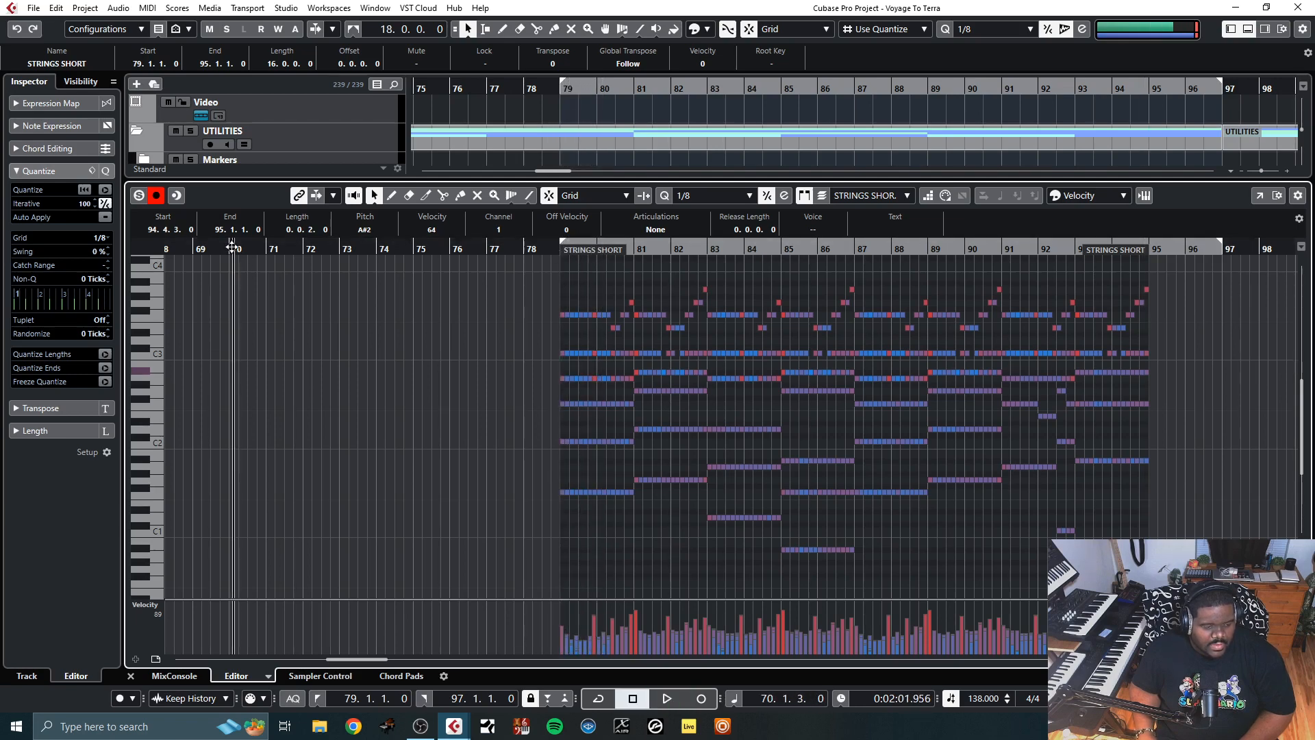
key("space")
left_click(228, 248)
key("space")
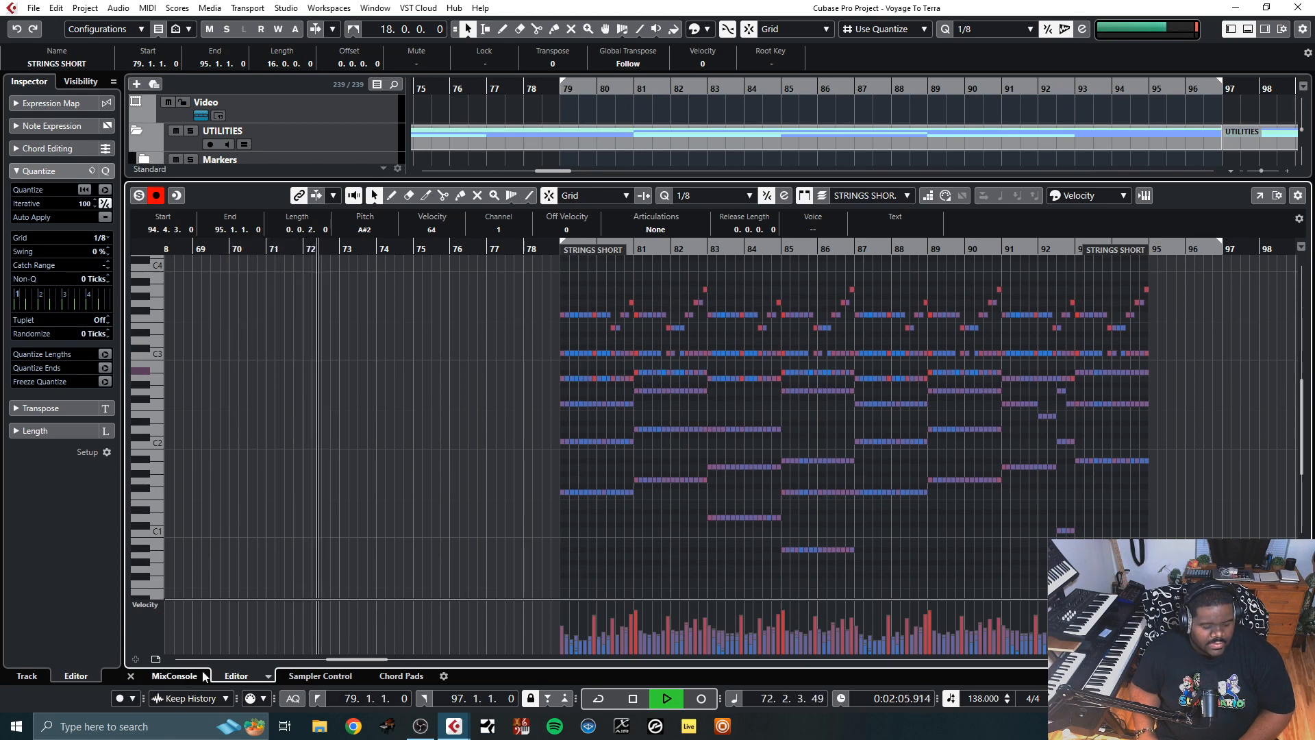
left_click_drag(346, 657, 326, 658)
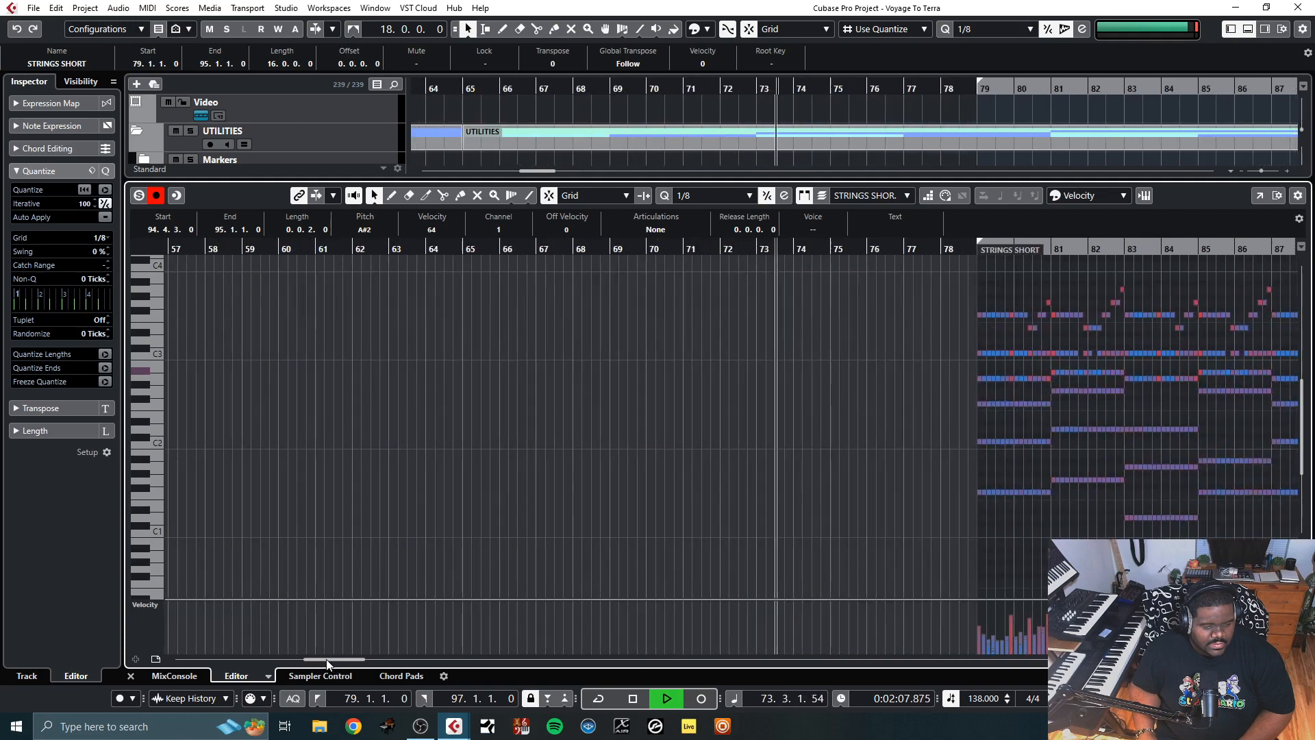
key("space")
key("l")
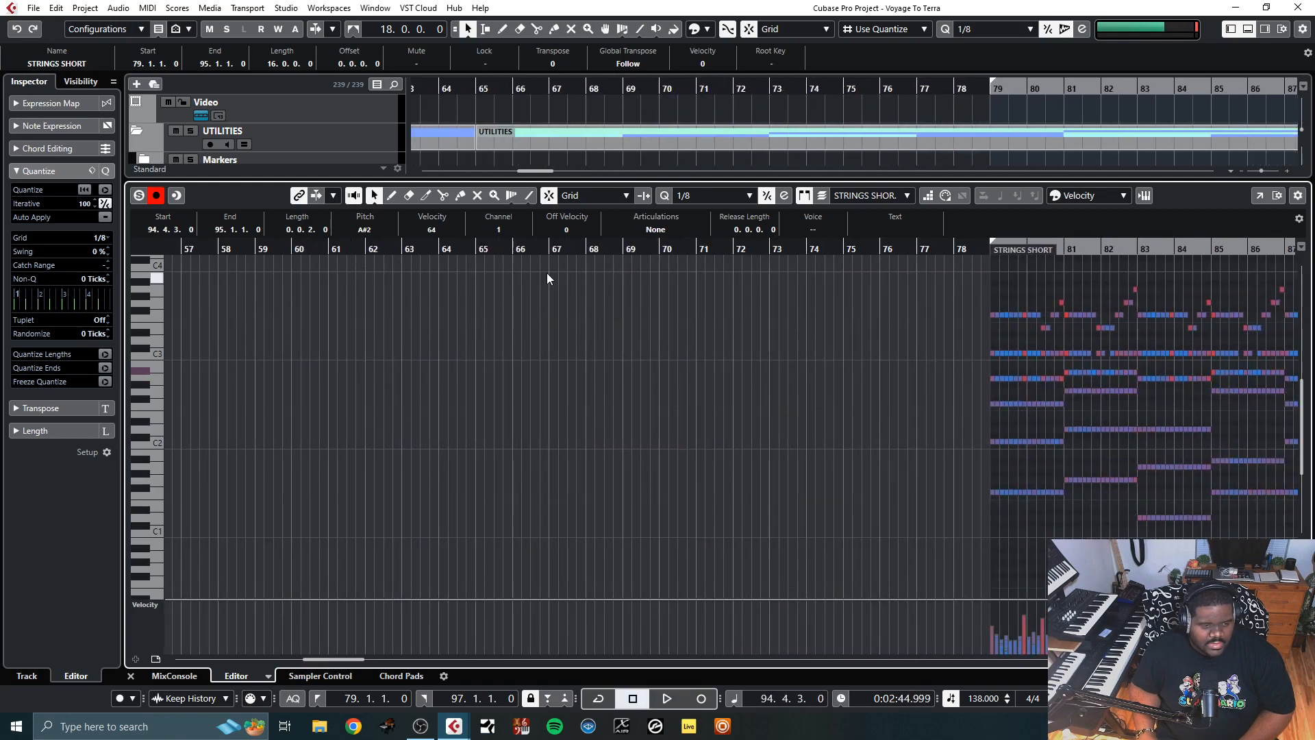
Sample playback from just before bar 66 and around bars 63 and 61 to locate the start of the preceding section
left_click(510, 247)
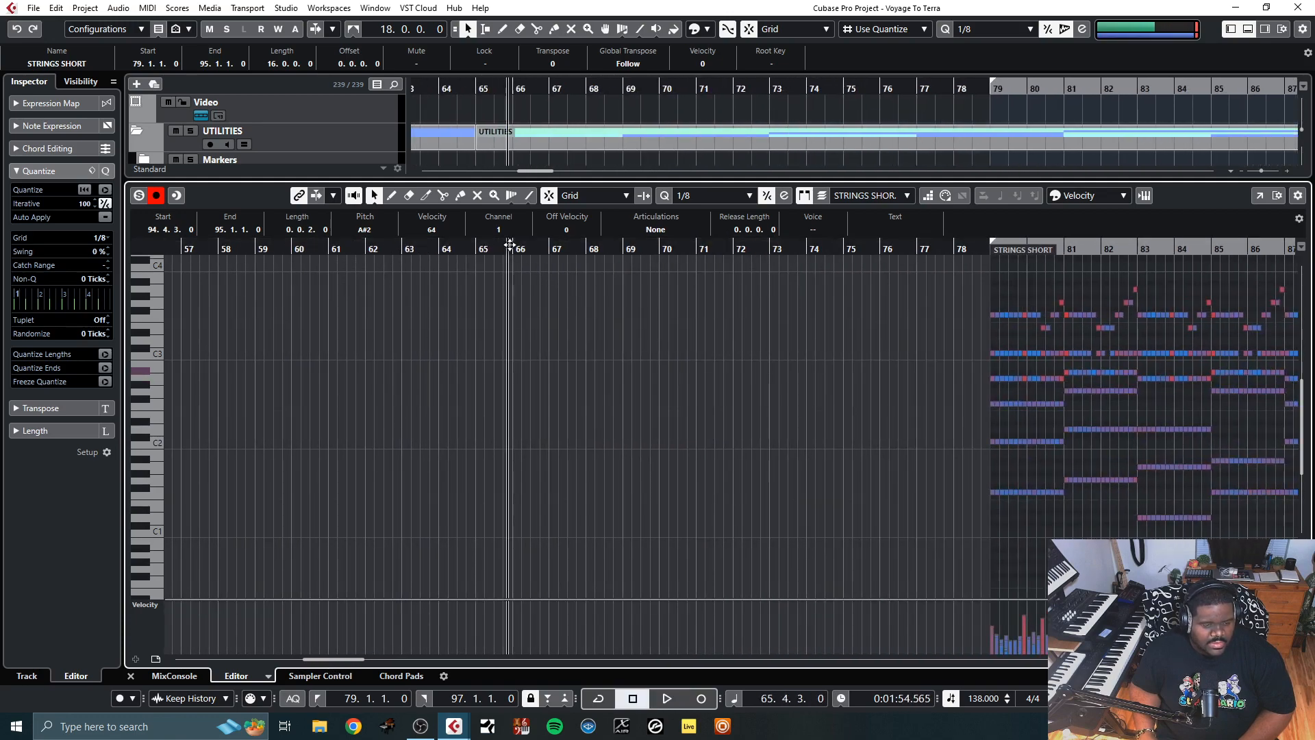
key("space")
key("space")
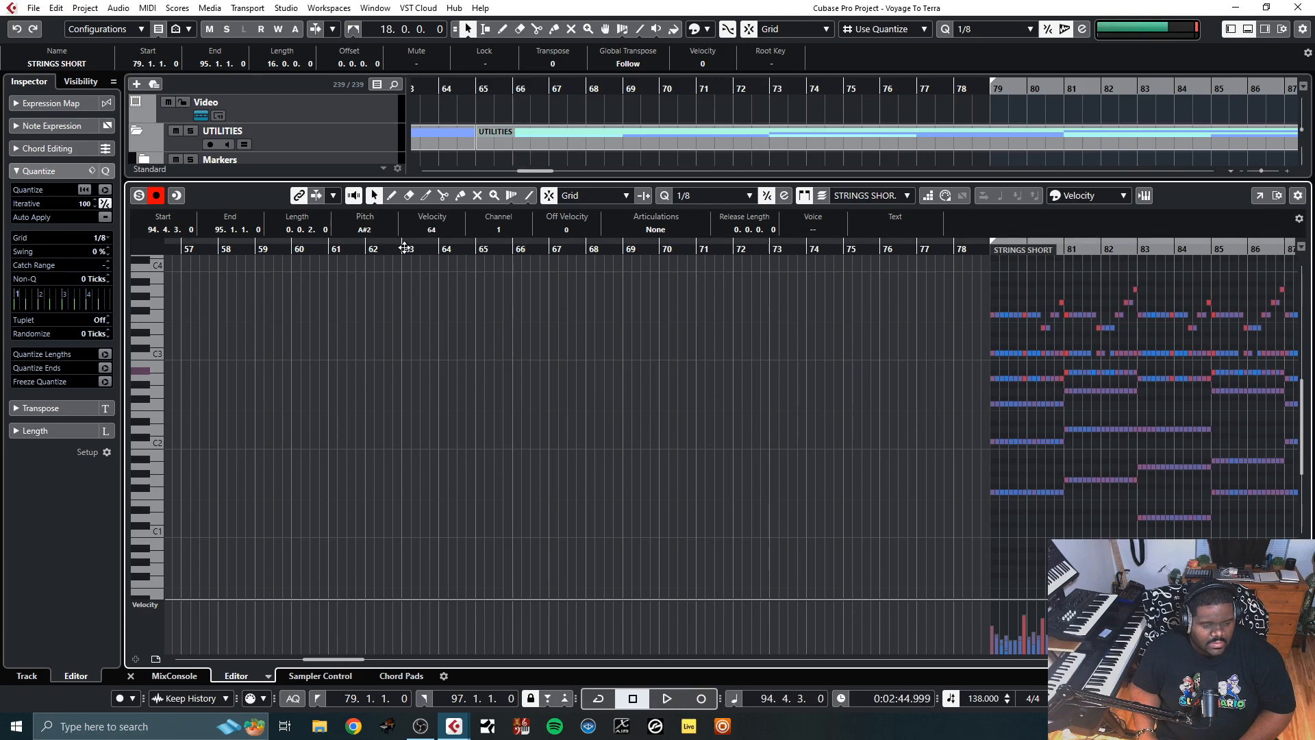
left_click(405, 247)
key("space")
key("space")
key("l")
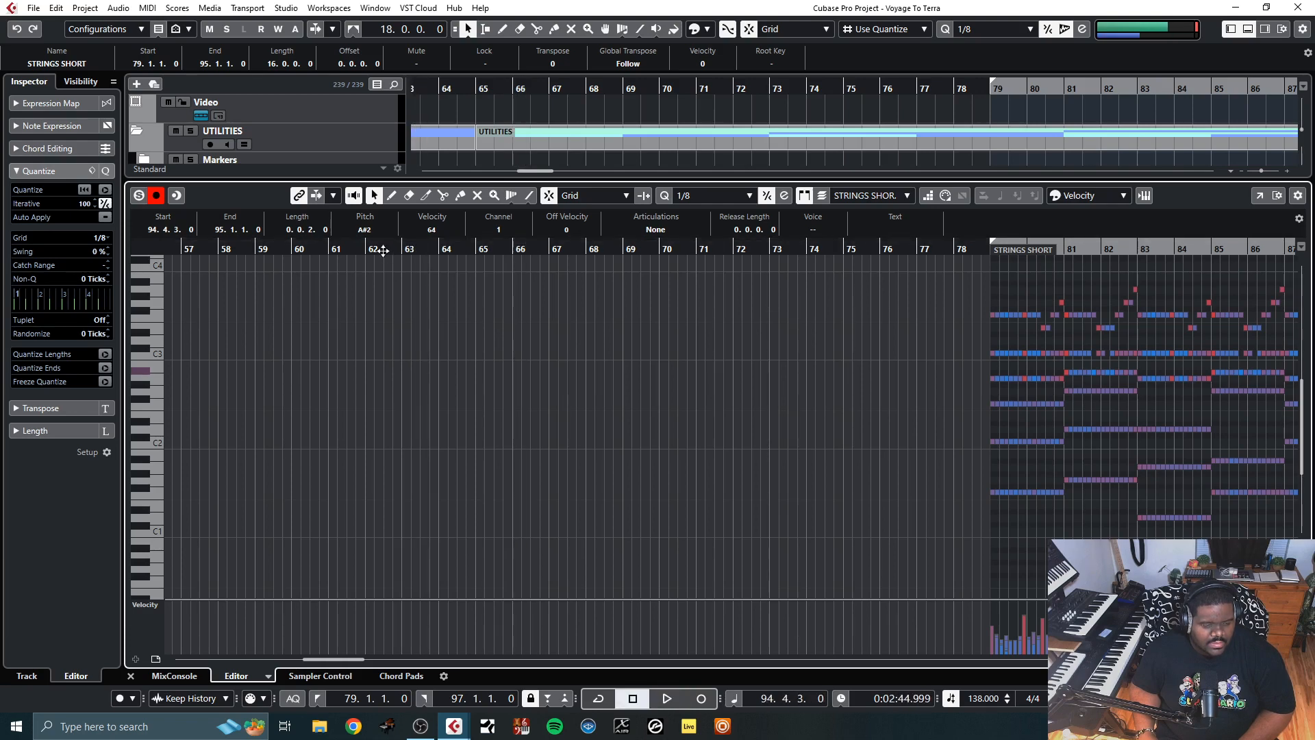
left_click(329, 247)
key("space")
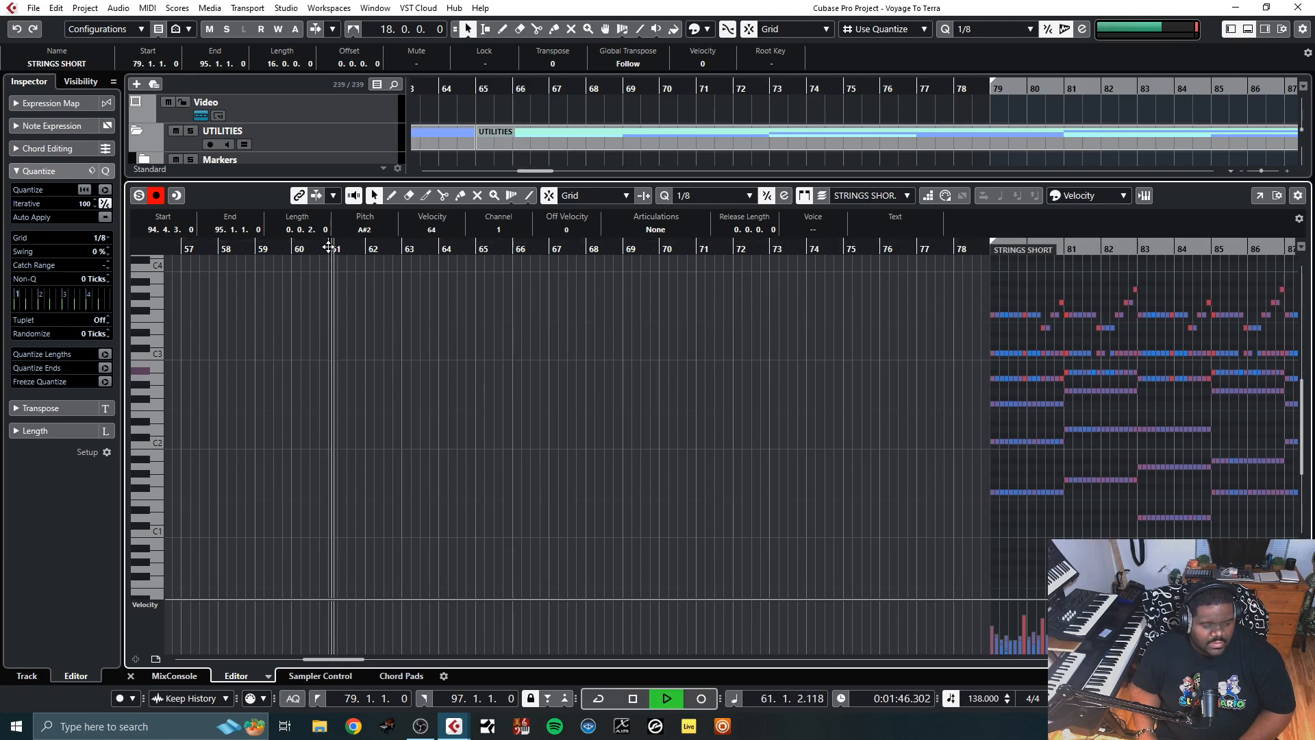
key("space")
Listen from bar 58 through the strings section up to bar 97
left_click(219, 248)
key("space")
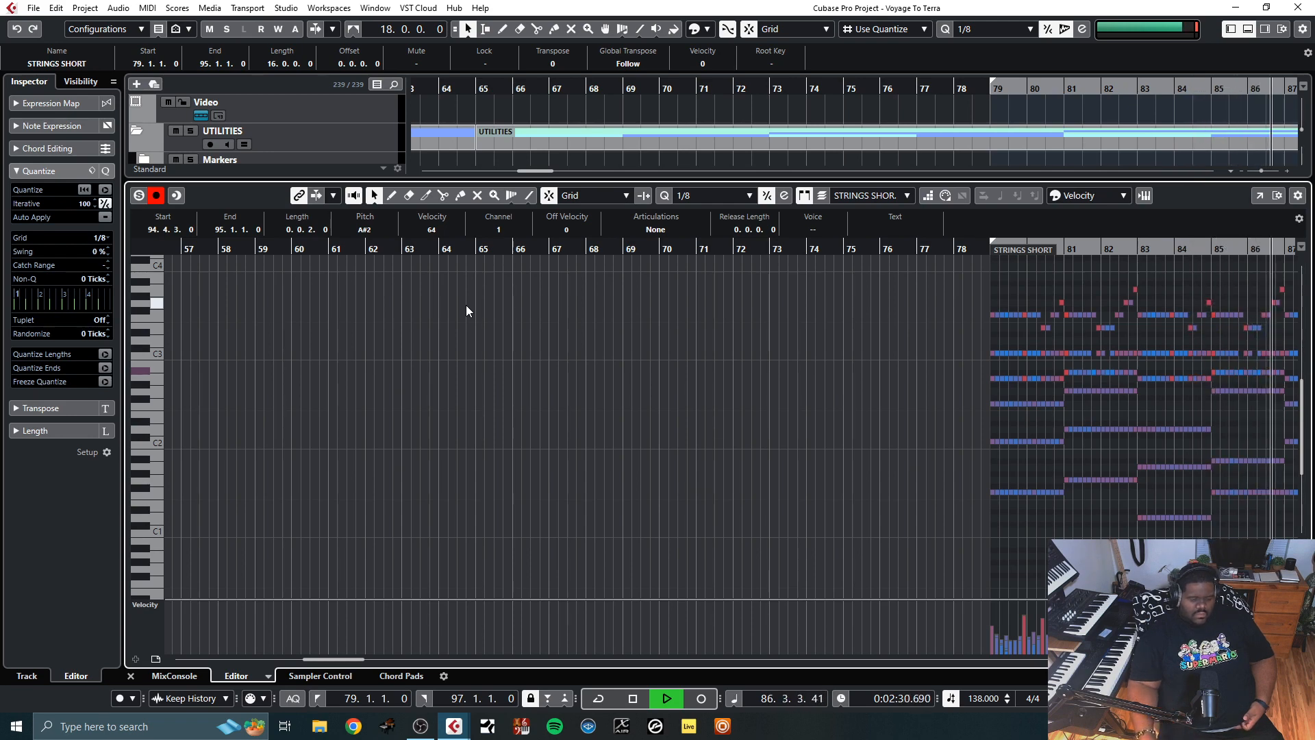
left_click_drag(323, 659, 374, 659)
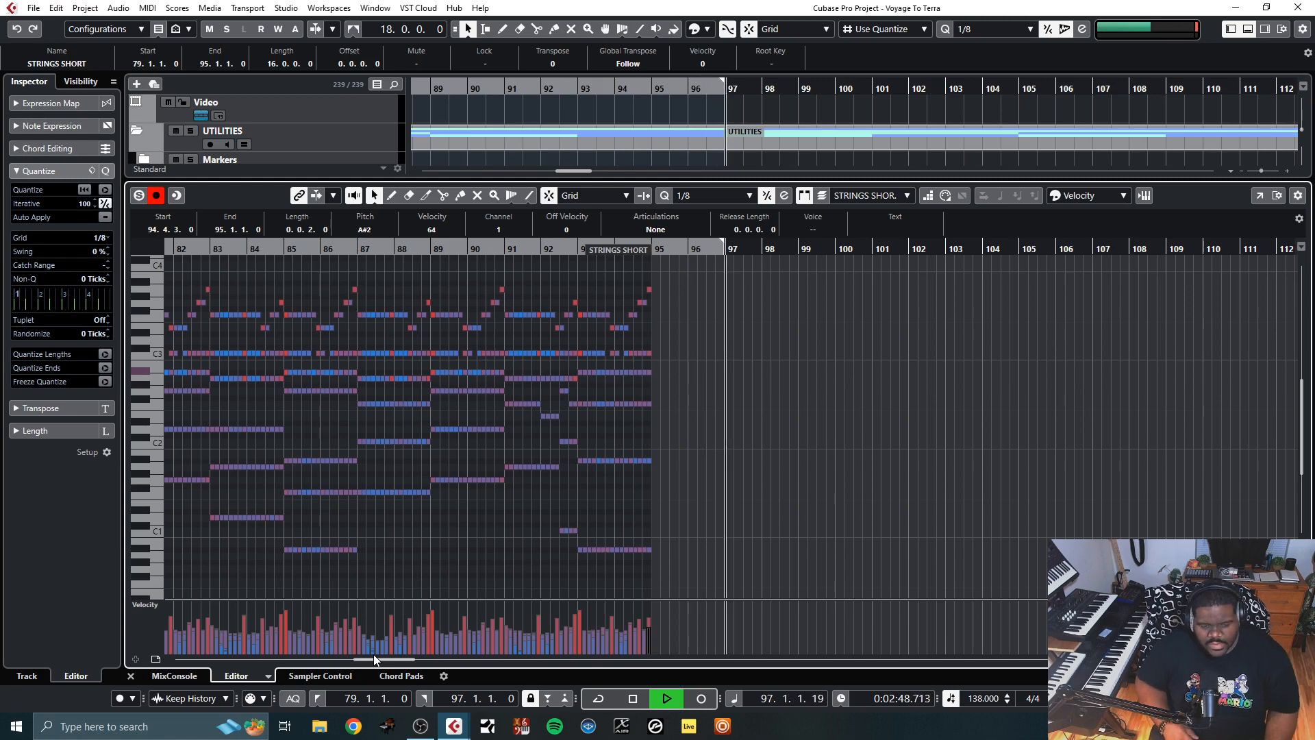
key("space")
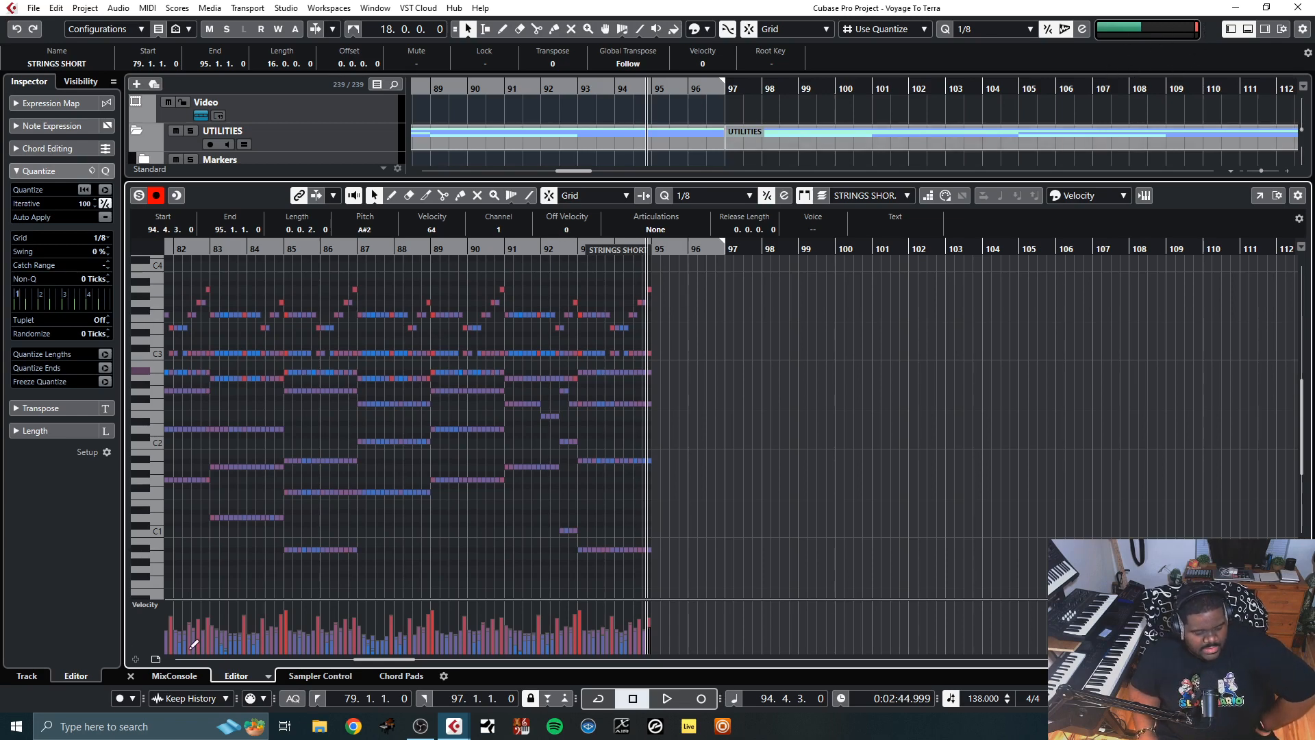
mouse_move(373, 658)
left_mouse_down()
mouse_move(345, 659)
mouse_move(356, 661)
left_mouse_up()
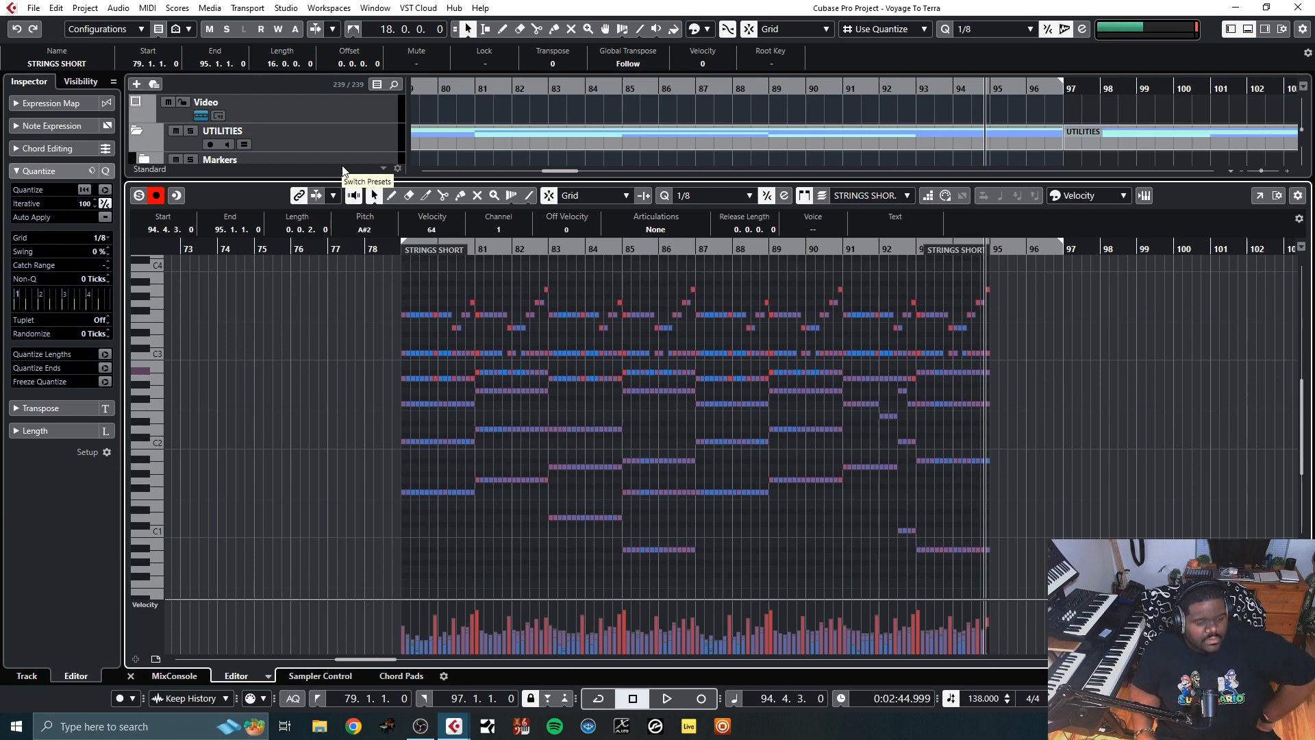
left_click(286, 8)
mouse_move(454, 8)
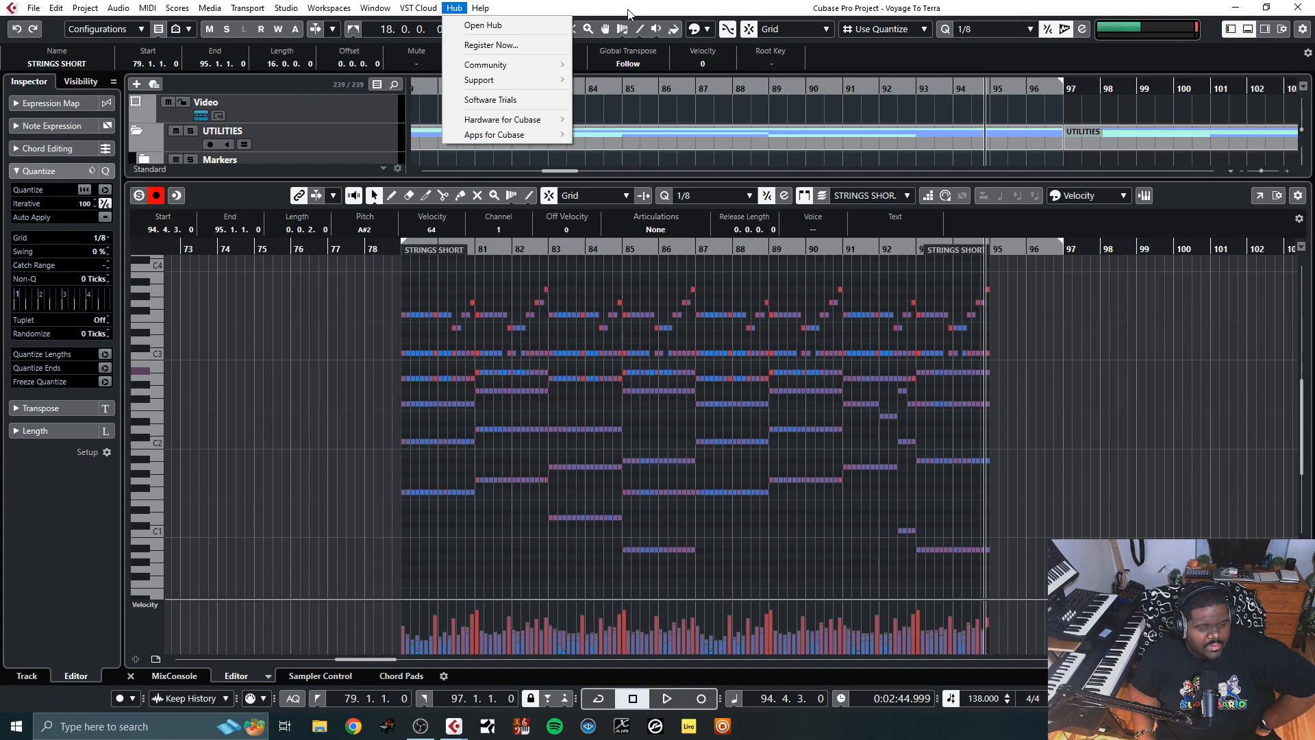
left_click(629, 13)
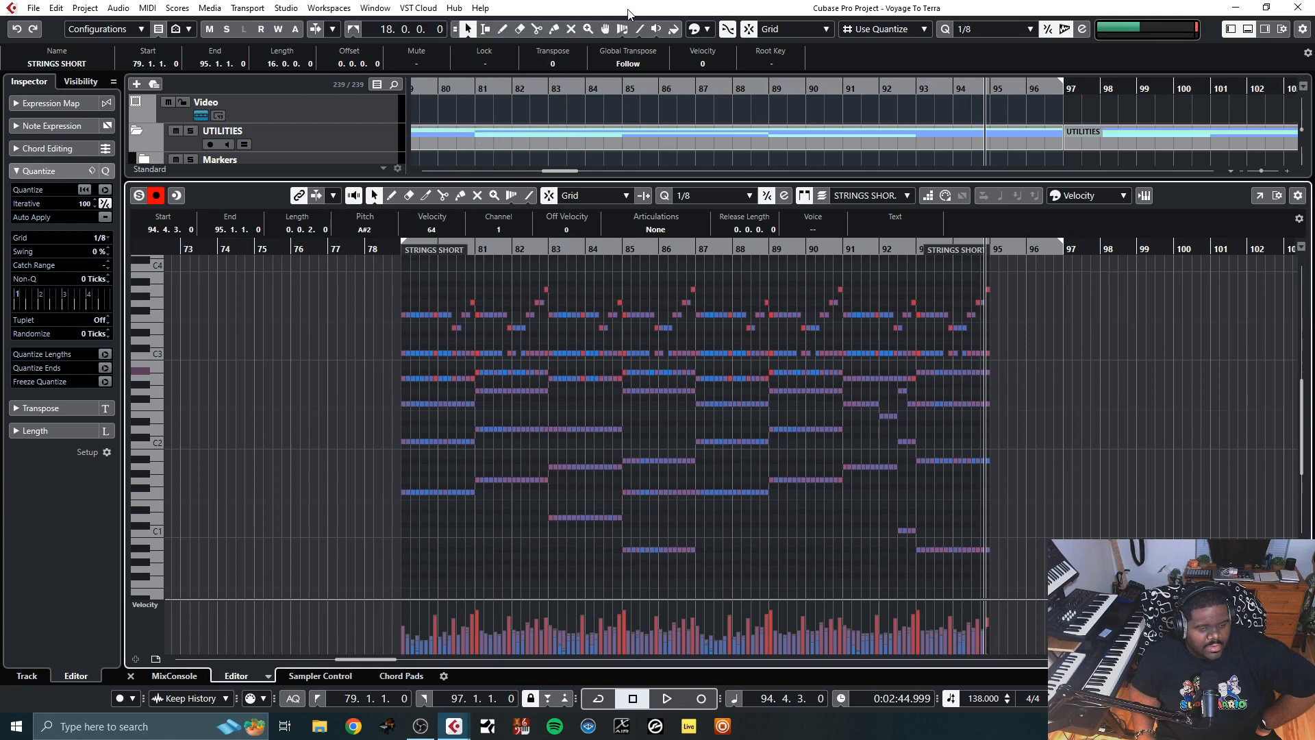
Set the Focusrite USB ASIO device's buffer size to 1024 in Studio Setup and accept the setup
left_click(286, 9)
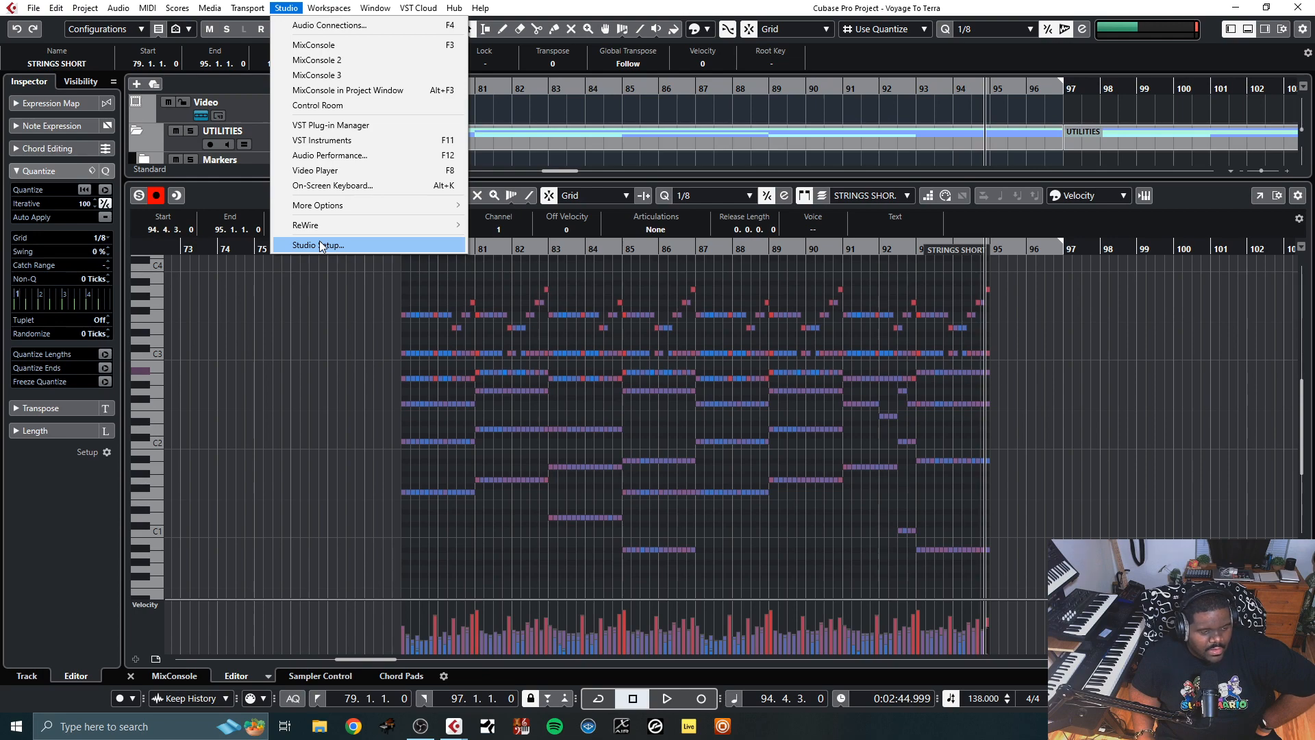
left_click(320, 246)
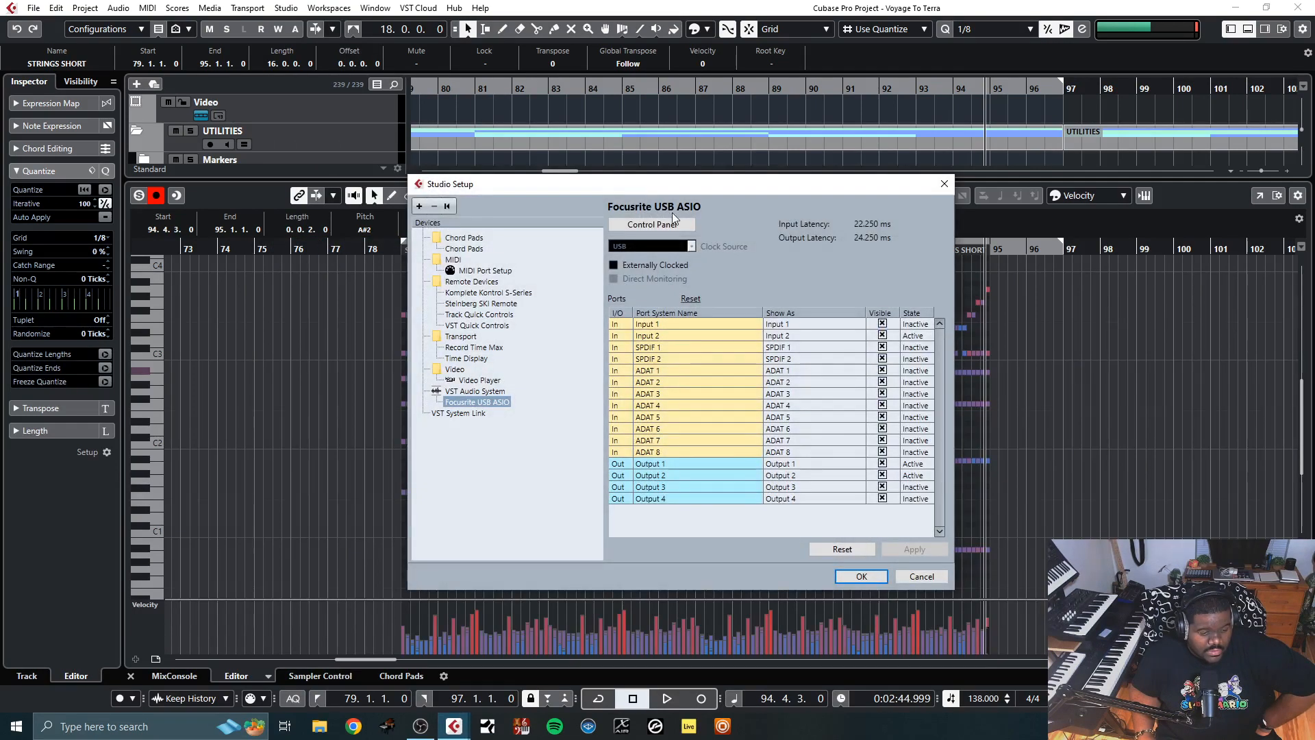
left_click(667, 226)
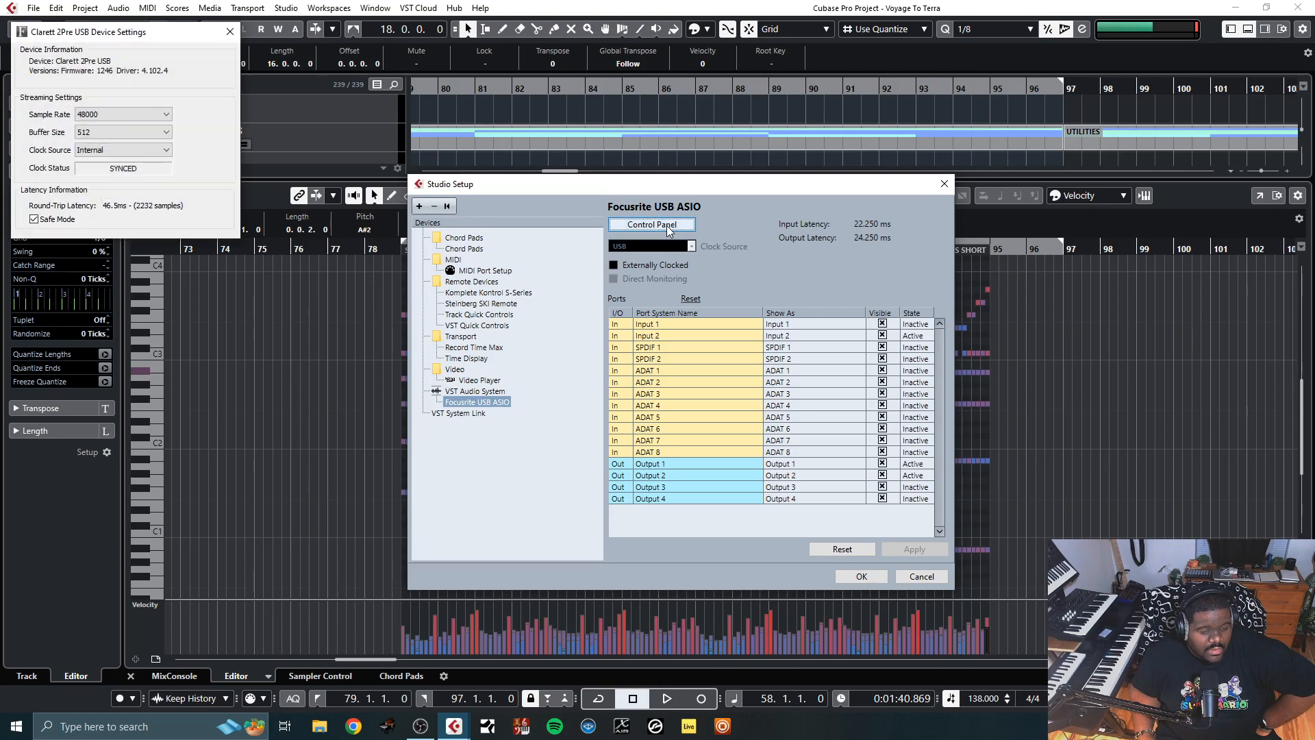
left_click(165, 135)
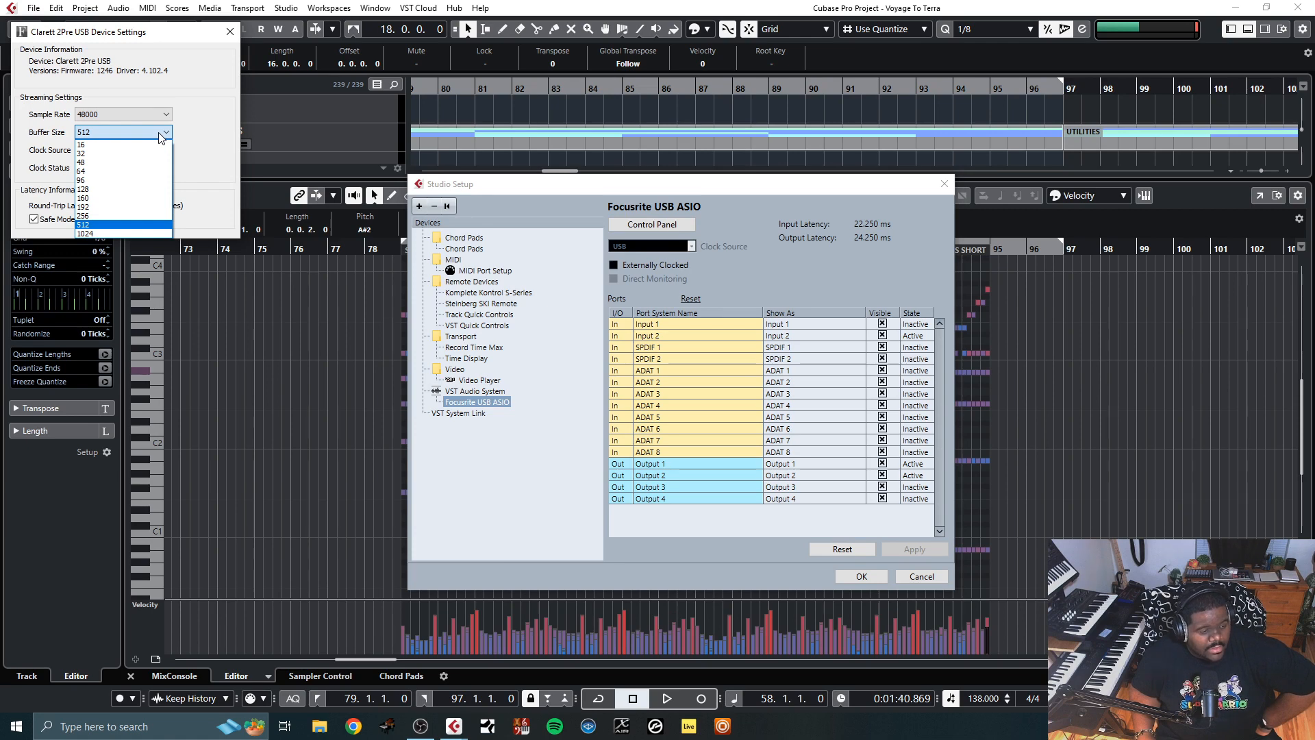
left_click(113, 233)
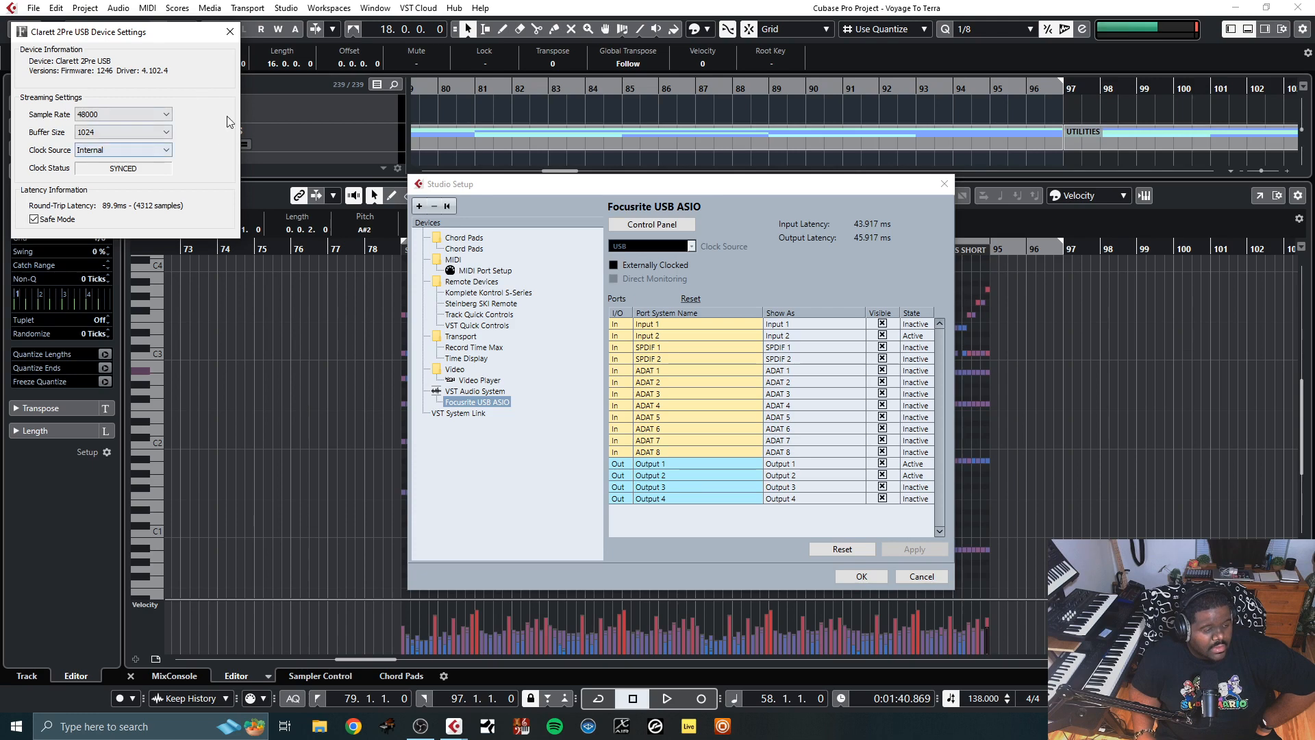
left_click(231, 32)
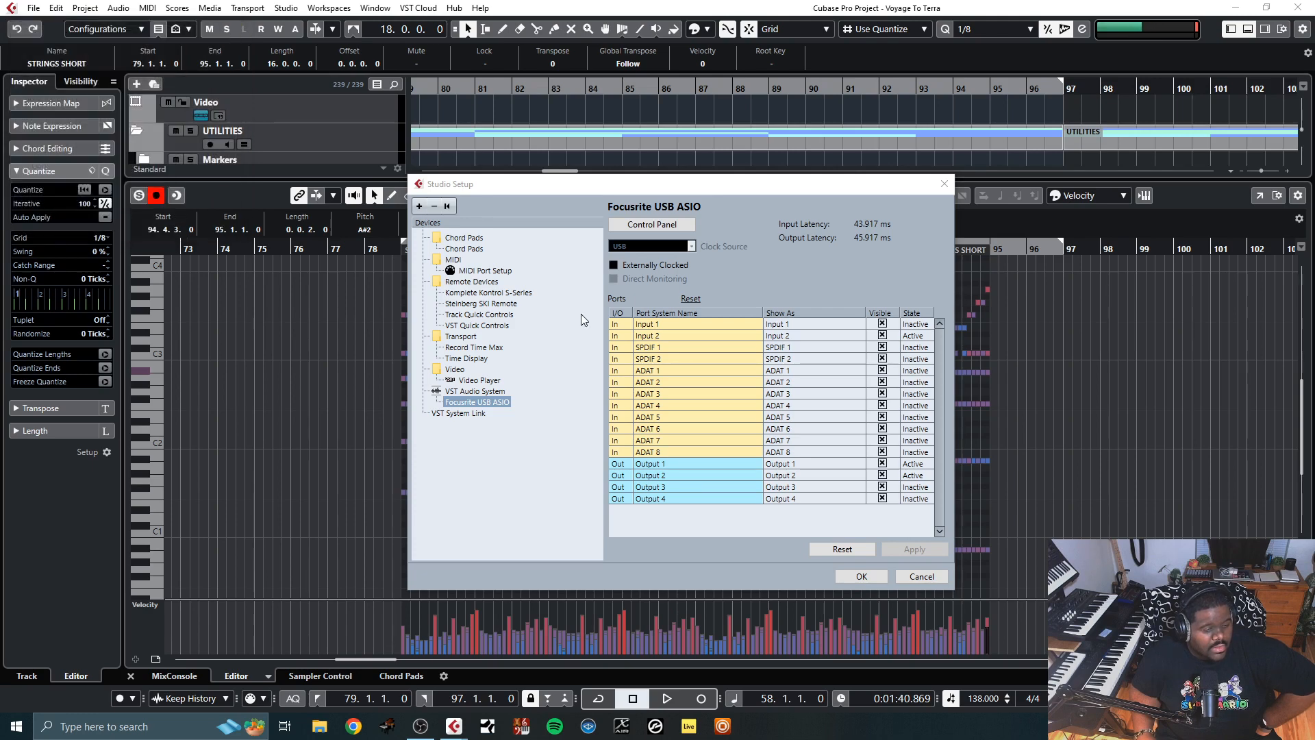
left_click(854, 580)
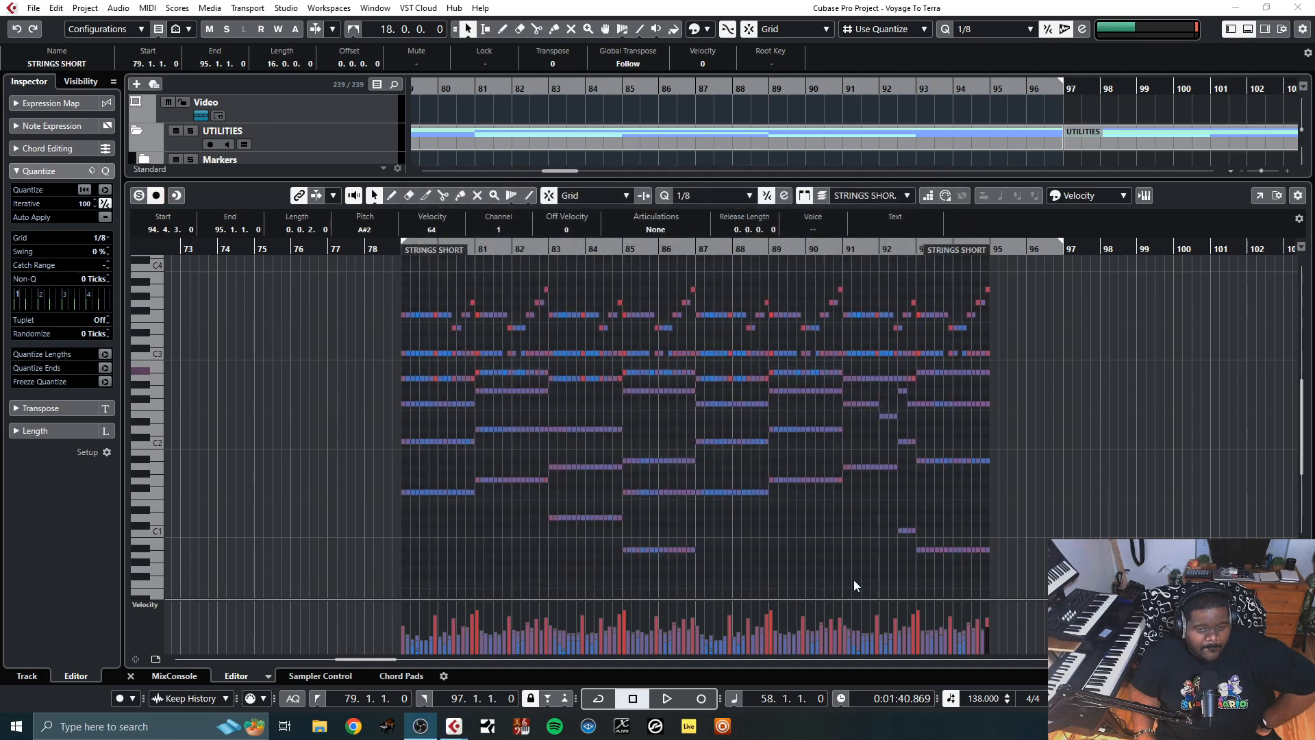
Play back the STRINGS SHORT part from just before bar 79 and close its note editor
left_click(389, 248)
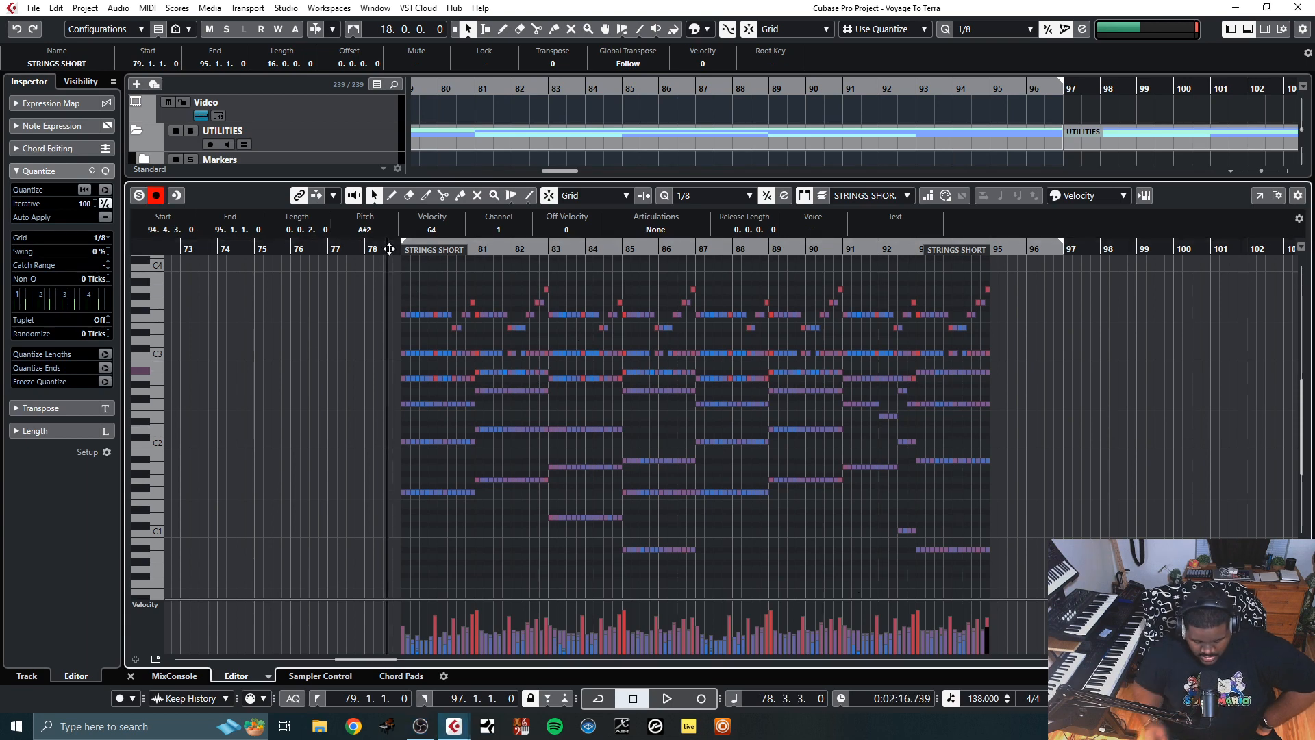
key("space")
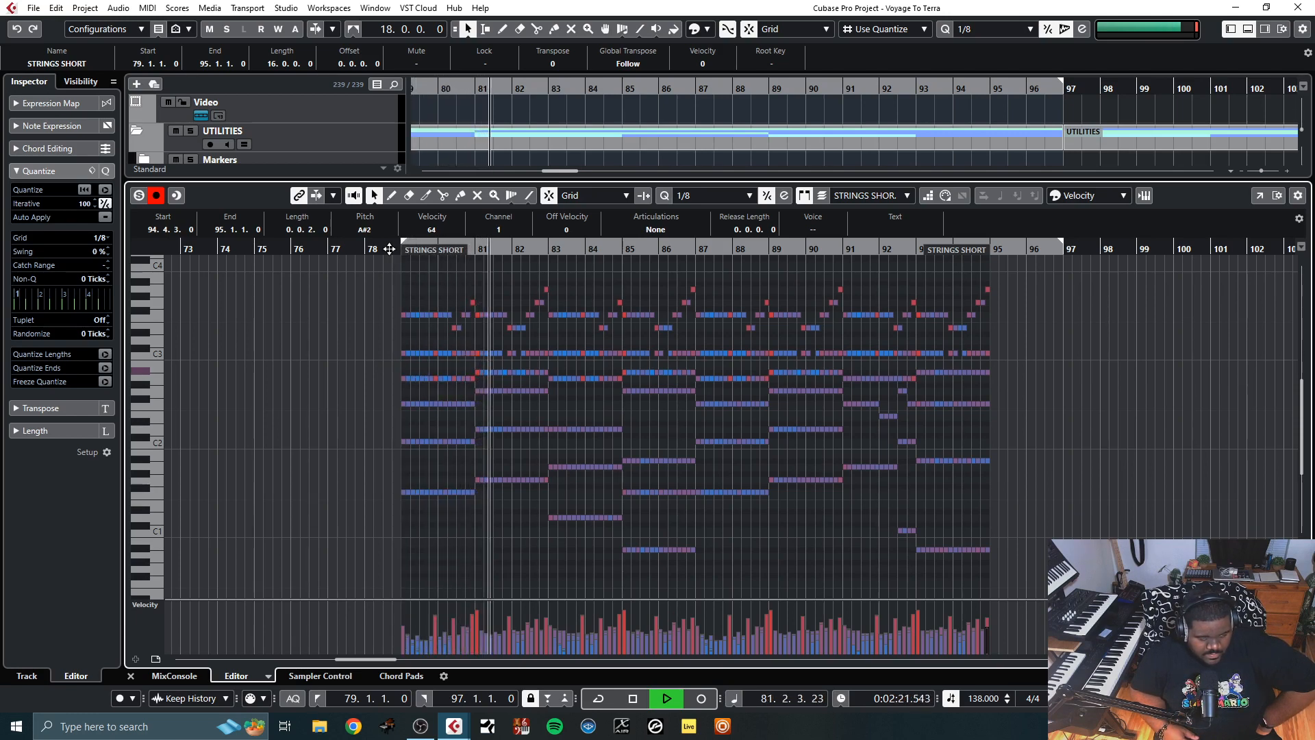
left_click(131, 676)
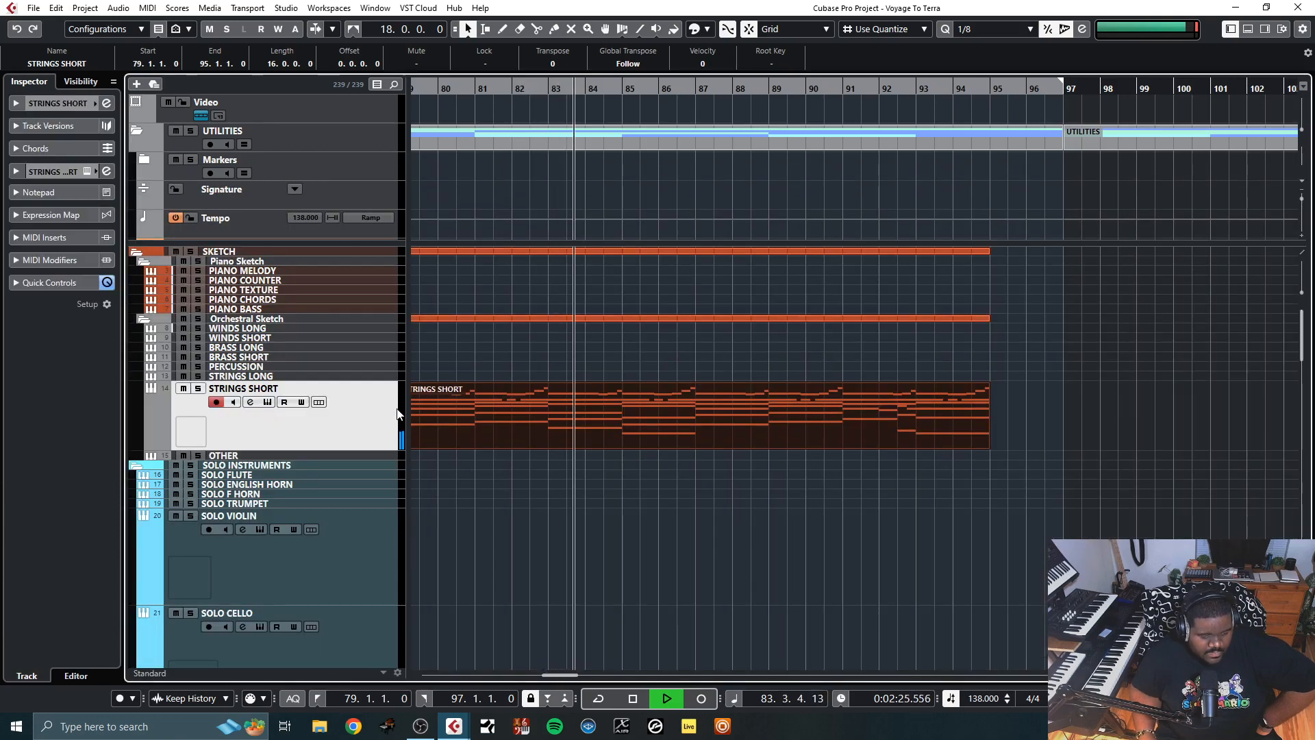
Select the TUBAS track in the BRASS folder while the strings keep playing
left_click(372, 457)
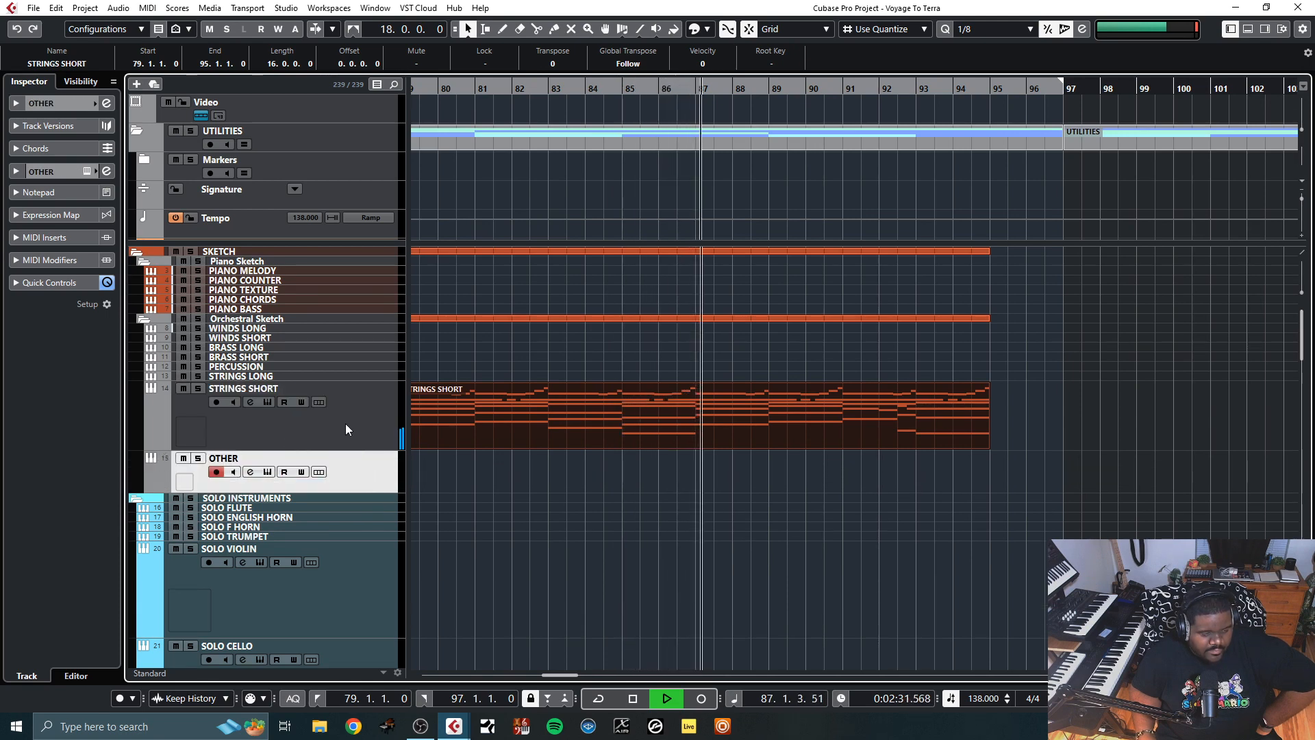
left_click(381, 347)
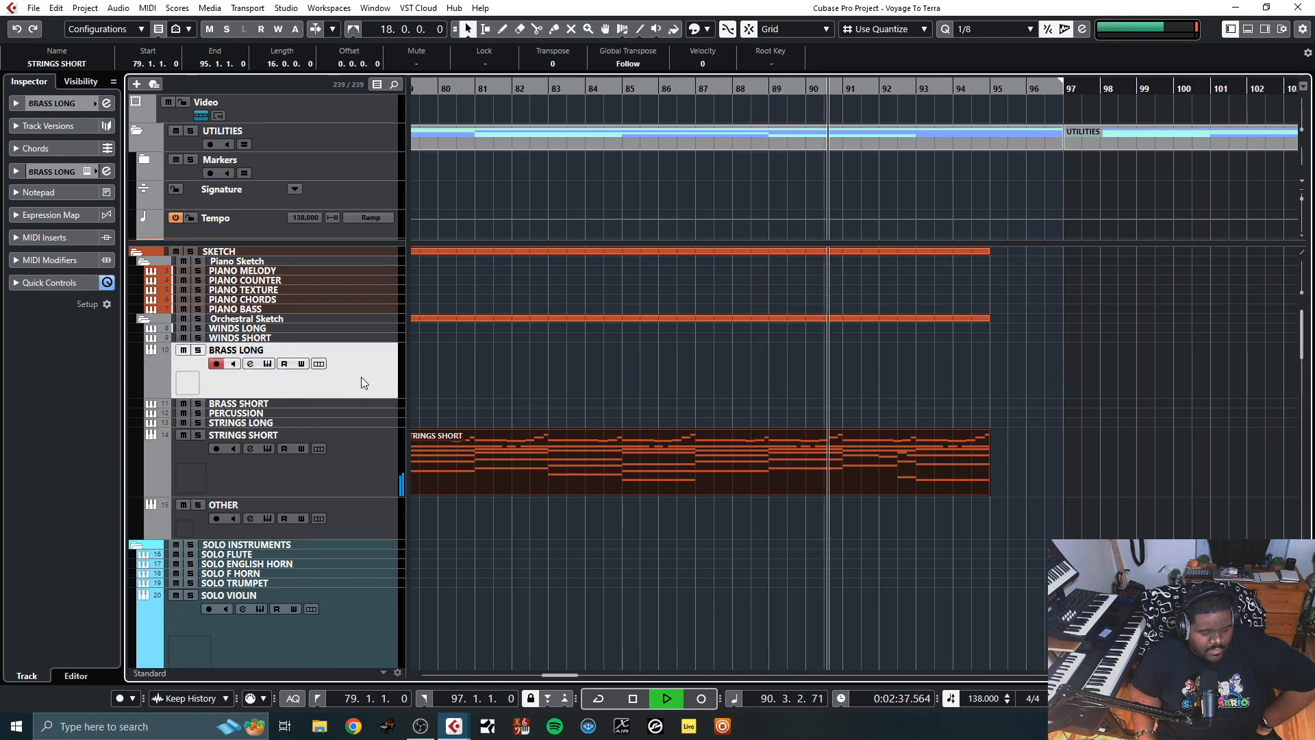
scroll(360, 375, "down", 3)
scroll(360, 375, "down", 9)
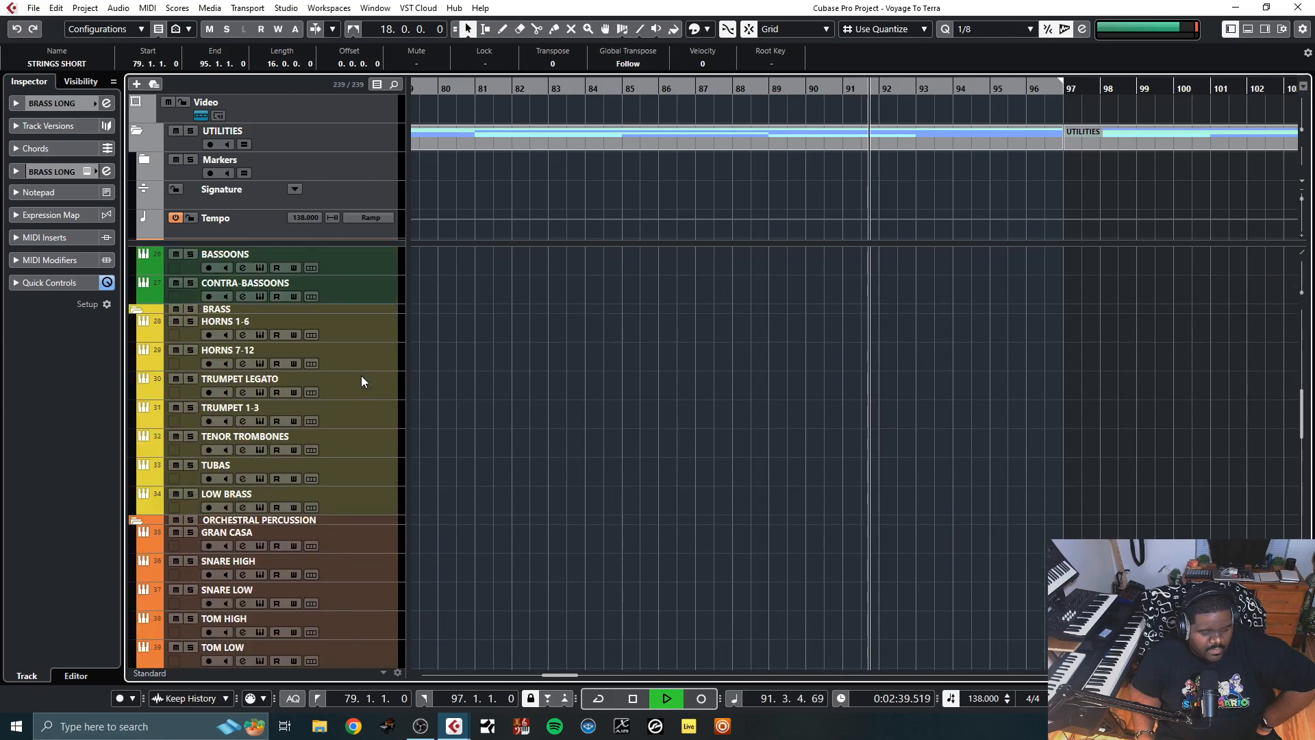
left_click(372, 477)
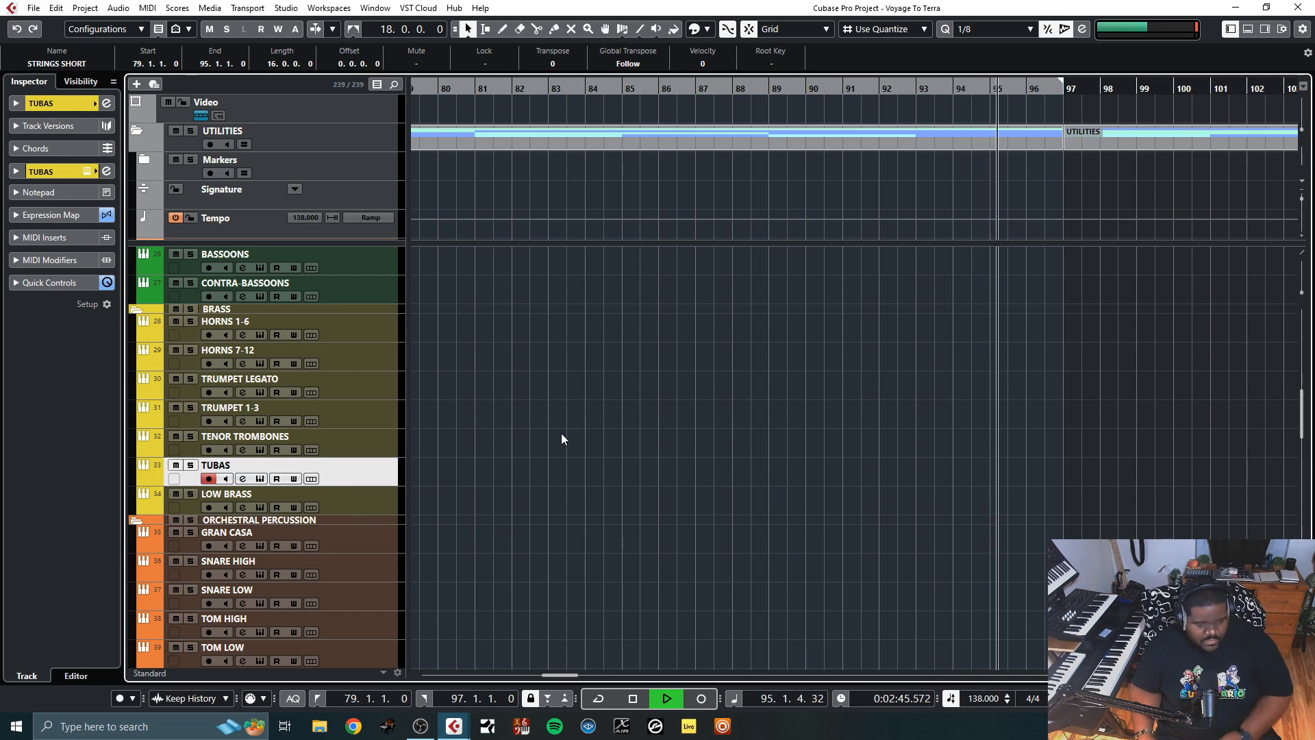
Restart playback of the strings passage from bar 79 with the TUBAS track selected
left_click_drag(552, 675, 545, 677)
key("space")
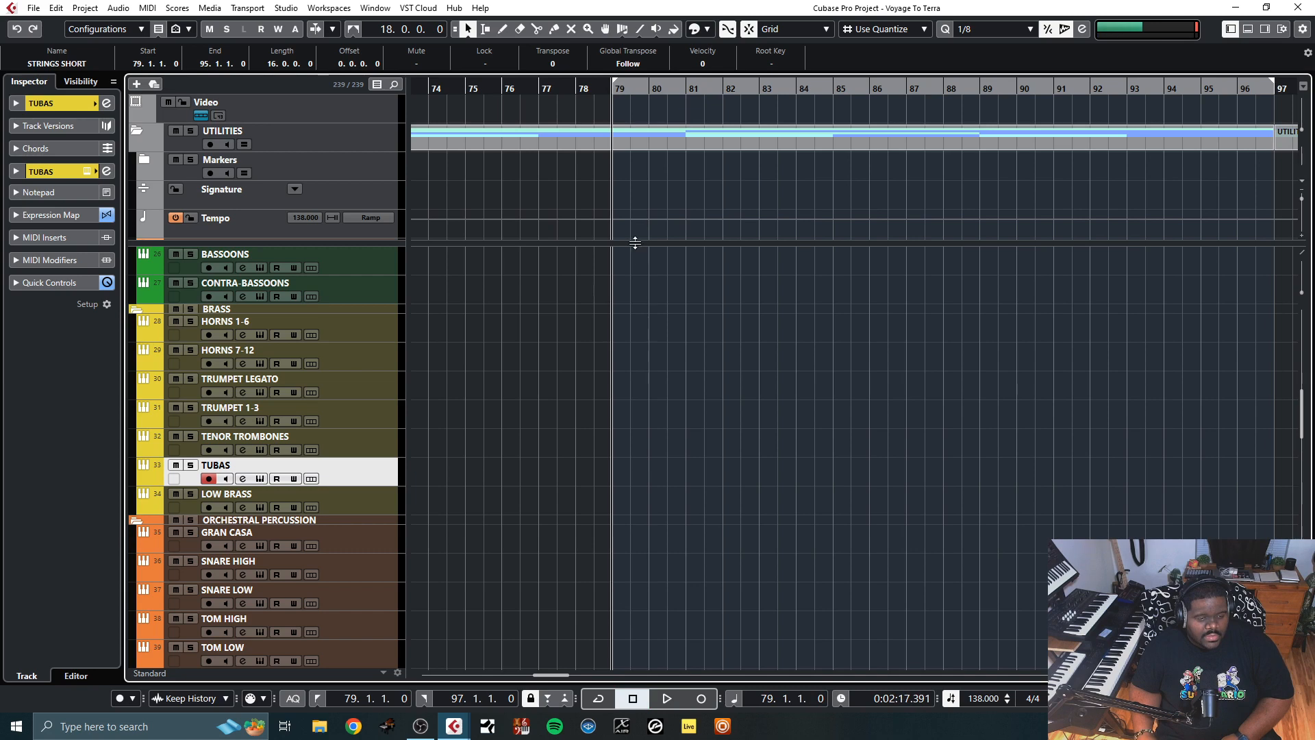
key("space")
scroll(723, 310, "up", 5)
scroll(724, 310, "down", 5)
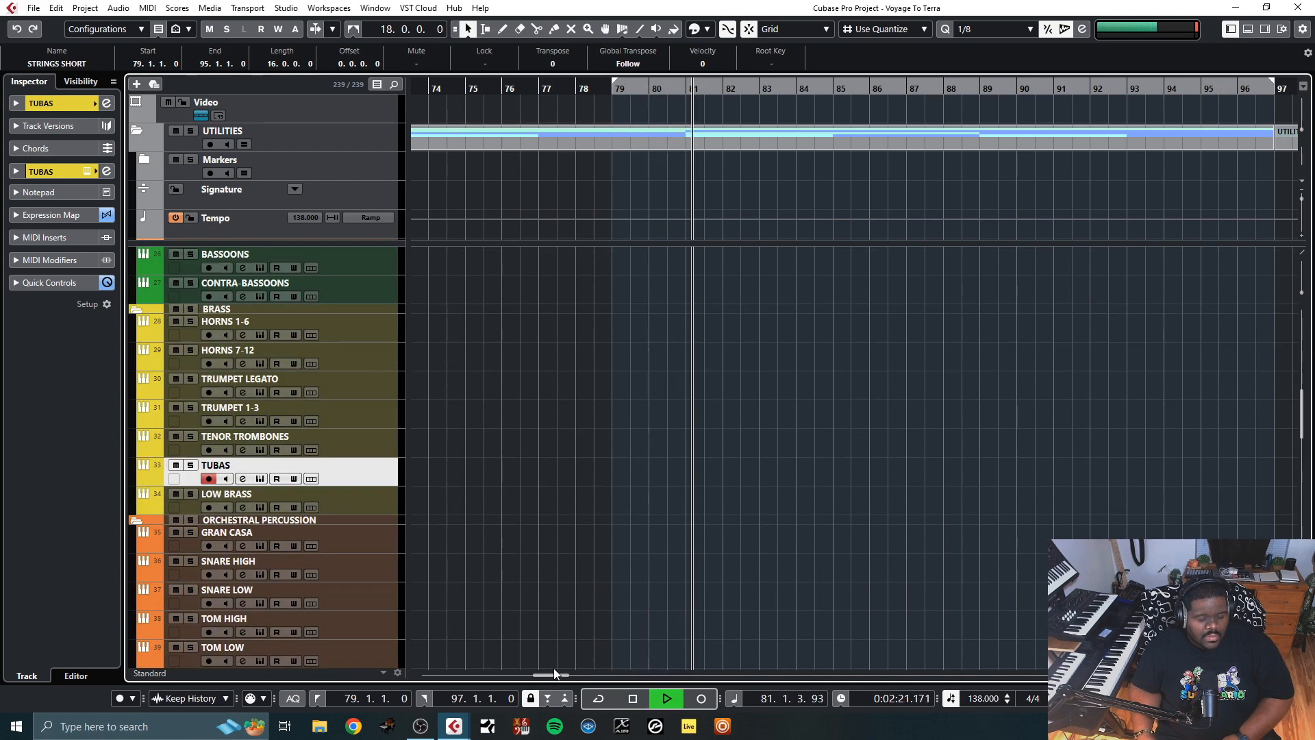
Shorten the locator range so it ends at bar 95, and stop playback
left_click_drag(553, 674, 560, 676)
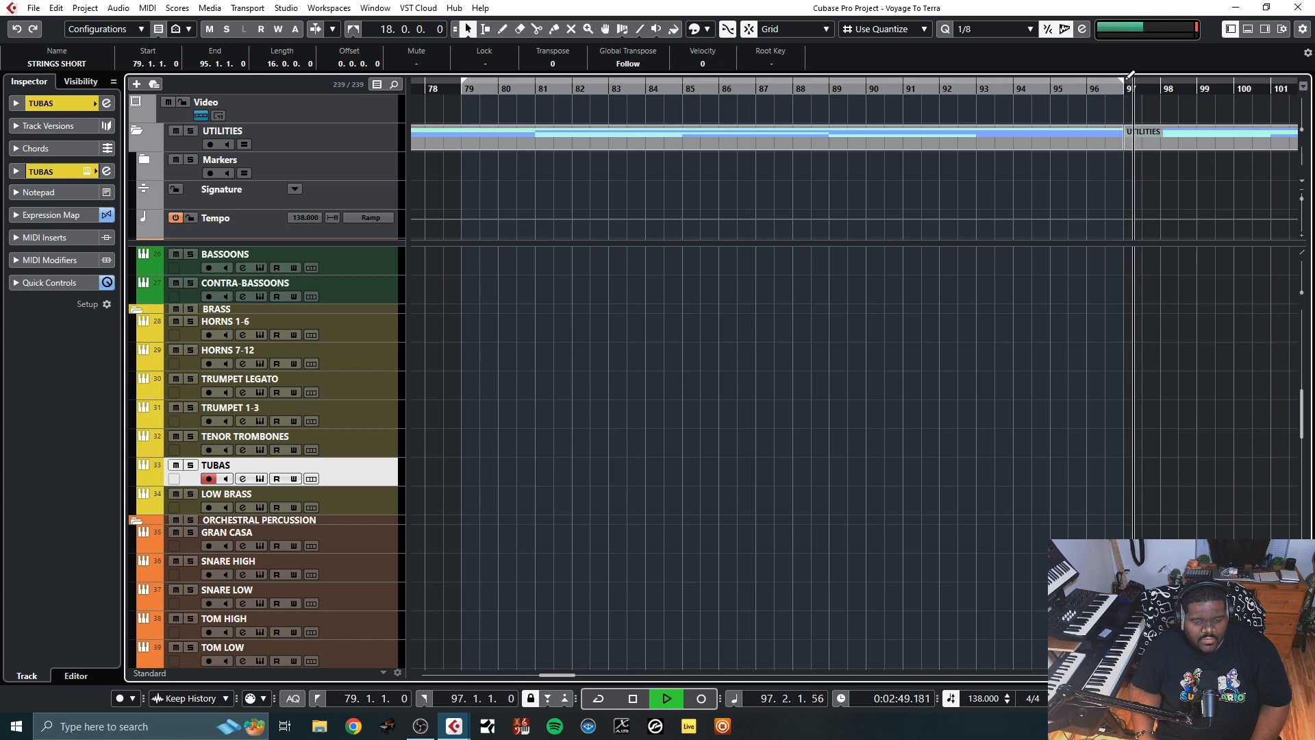
left_click_drag(1117, 85, 1049, 86)
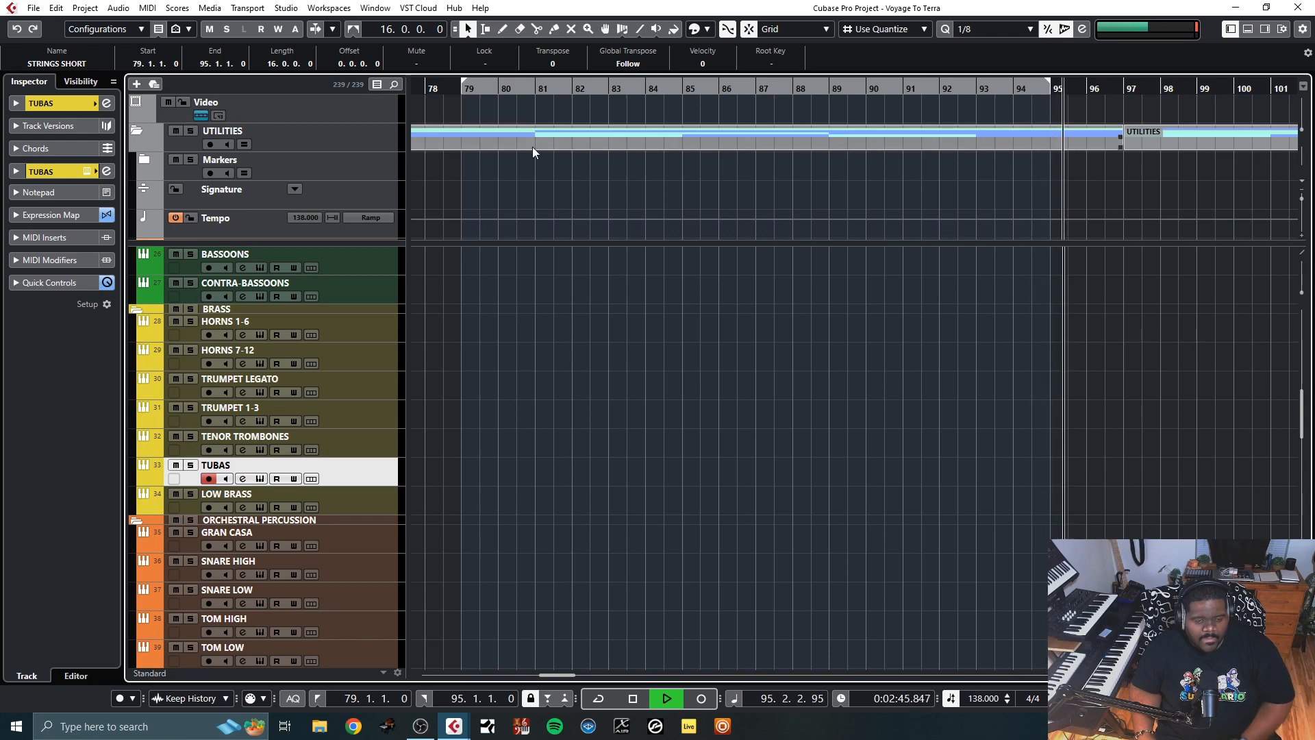
key("space")
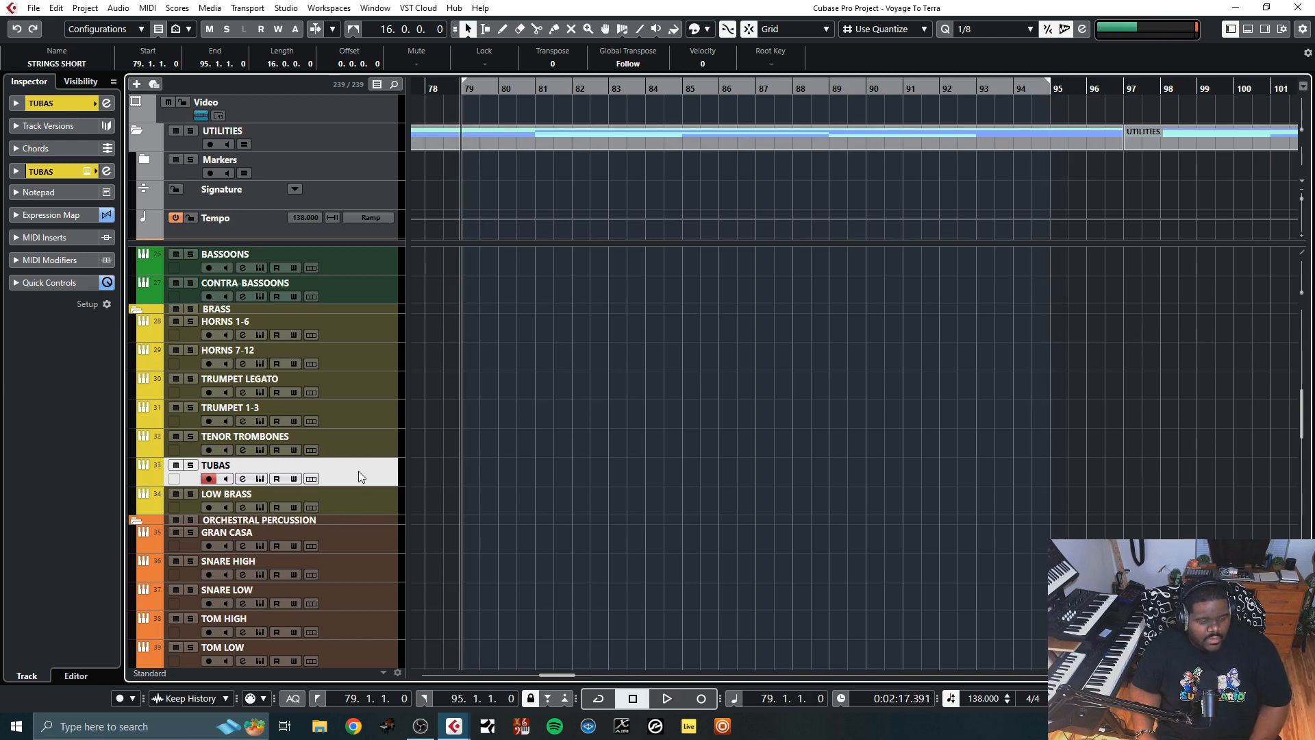
Check the sketch and orchestral tracks, and inspect the instrument patch loaded on the TUBAS track
scroll(508, 381, "up", 10)
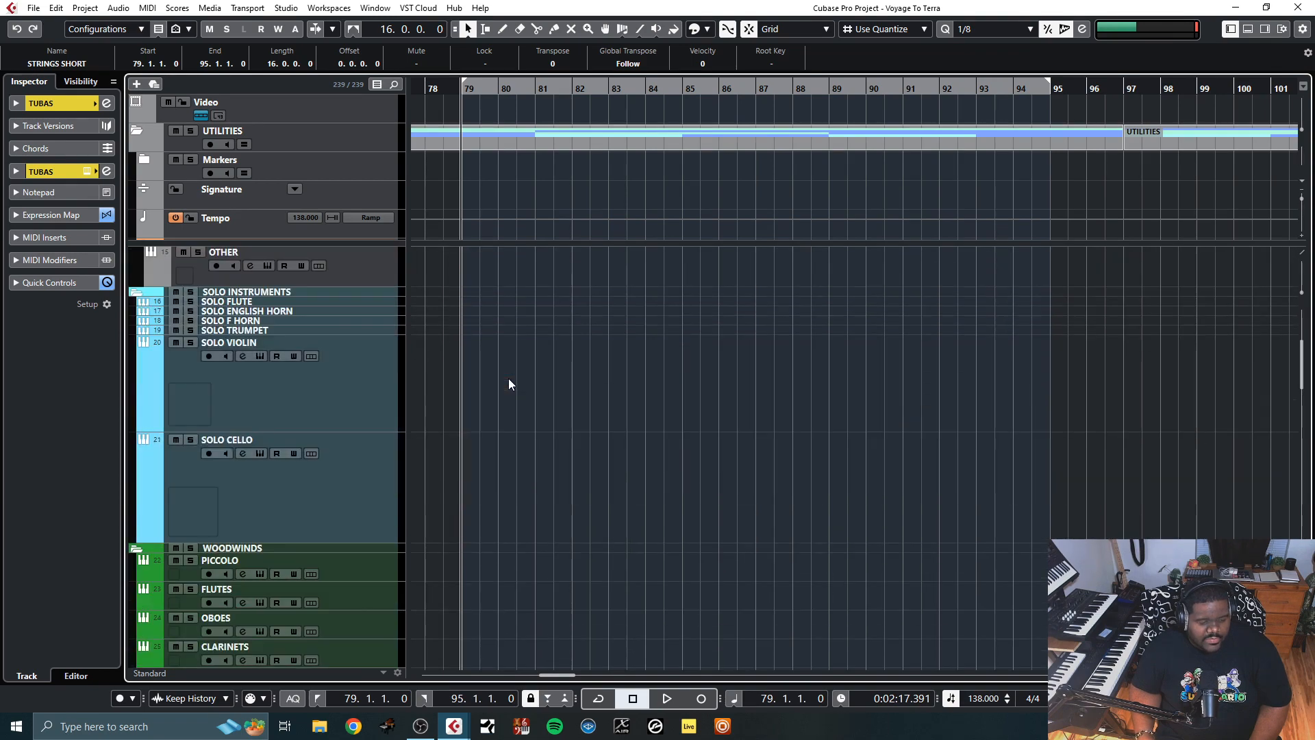
scroll(509, 384, "up", 5)
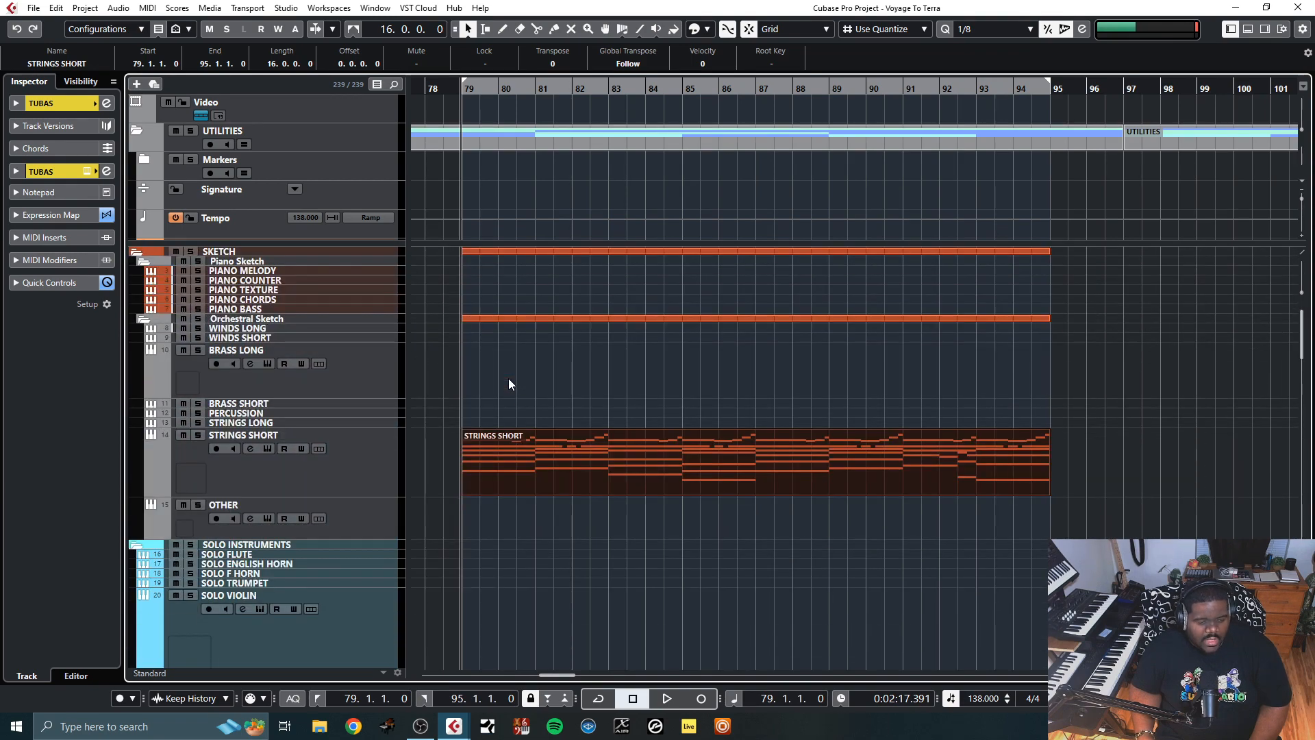
scroll(509, 384, "down", 12)
scroll(509, 384, "down", 8)
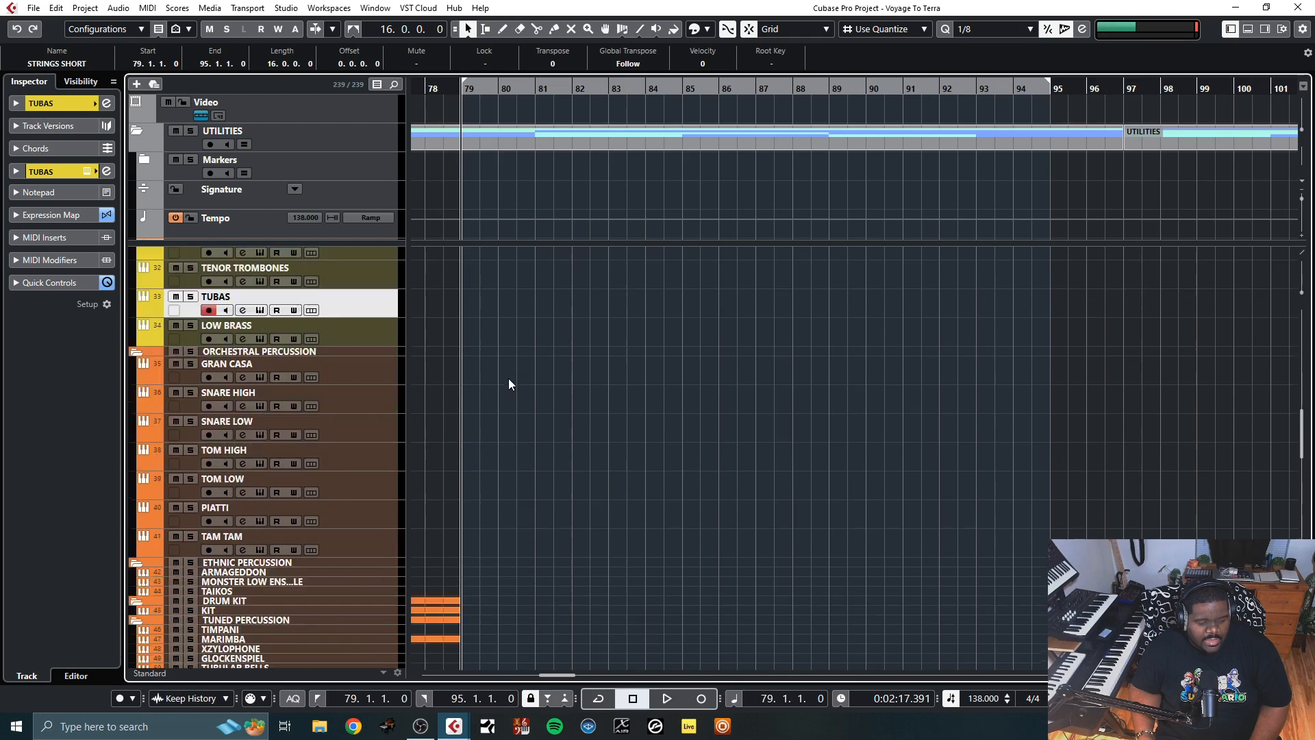
scroll(509, 385, "up", 3)
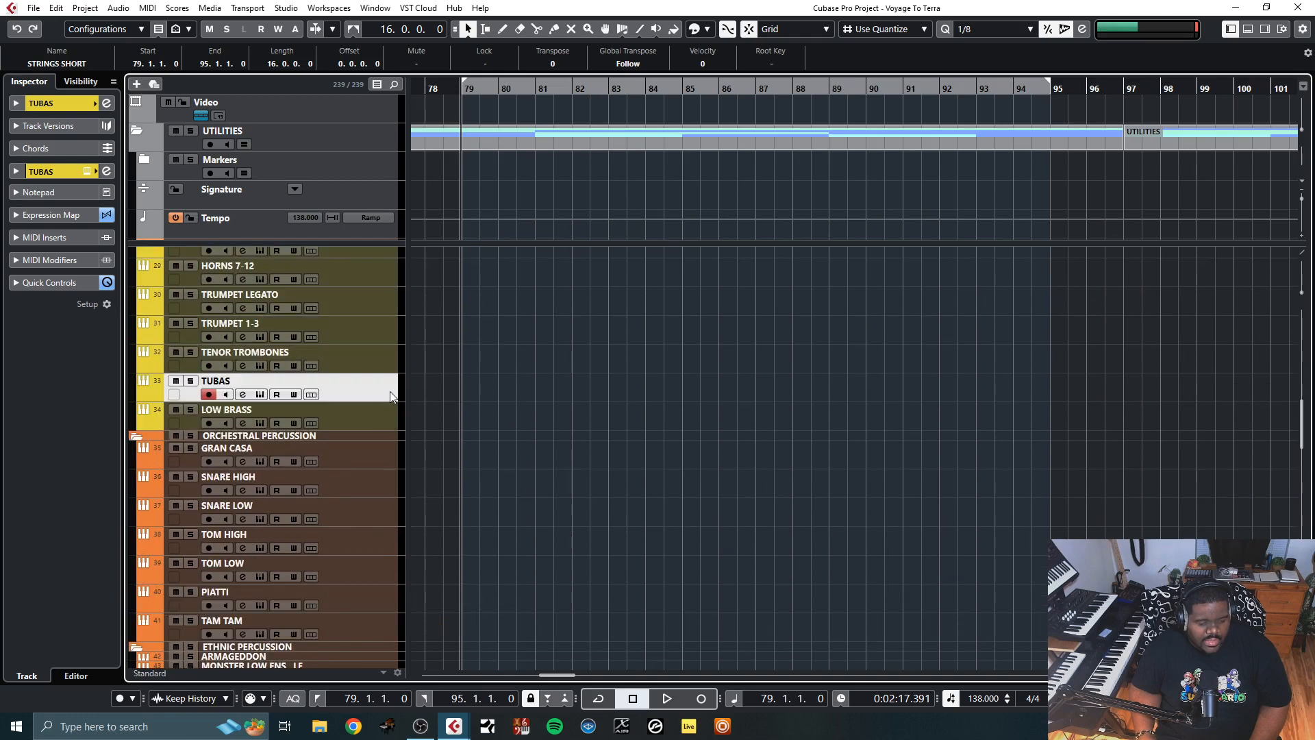
left_click(260, 395)
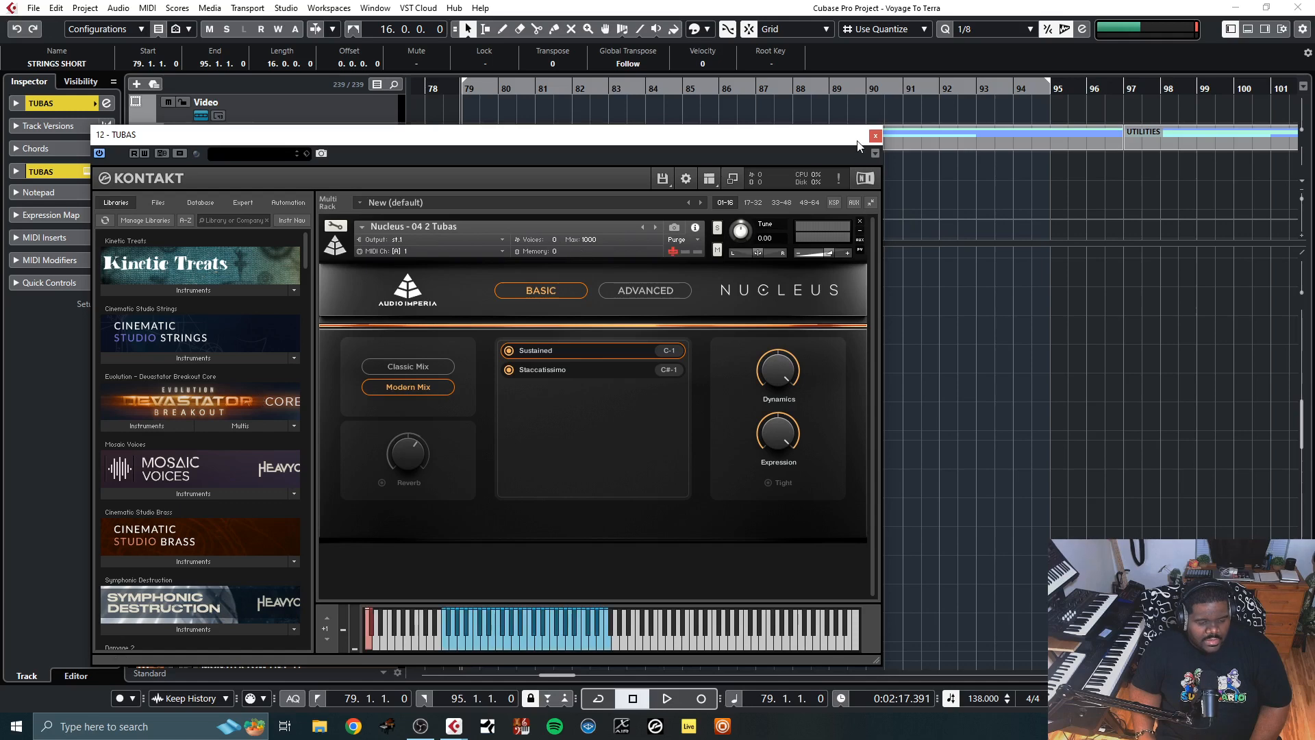
left_click(875, 136)
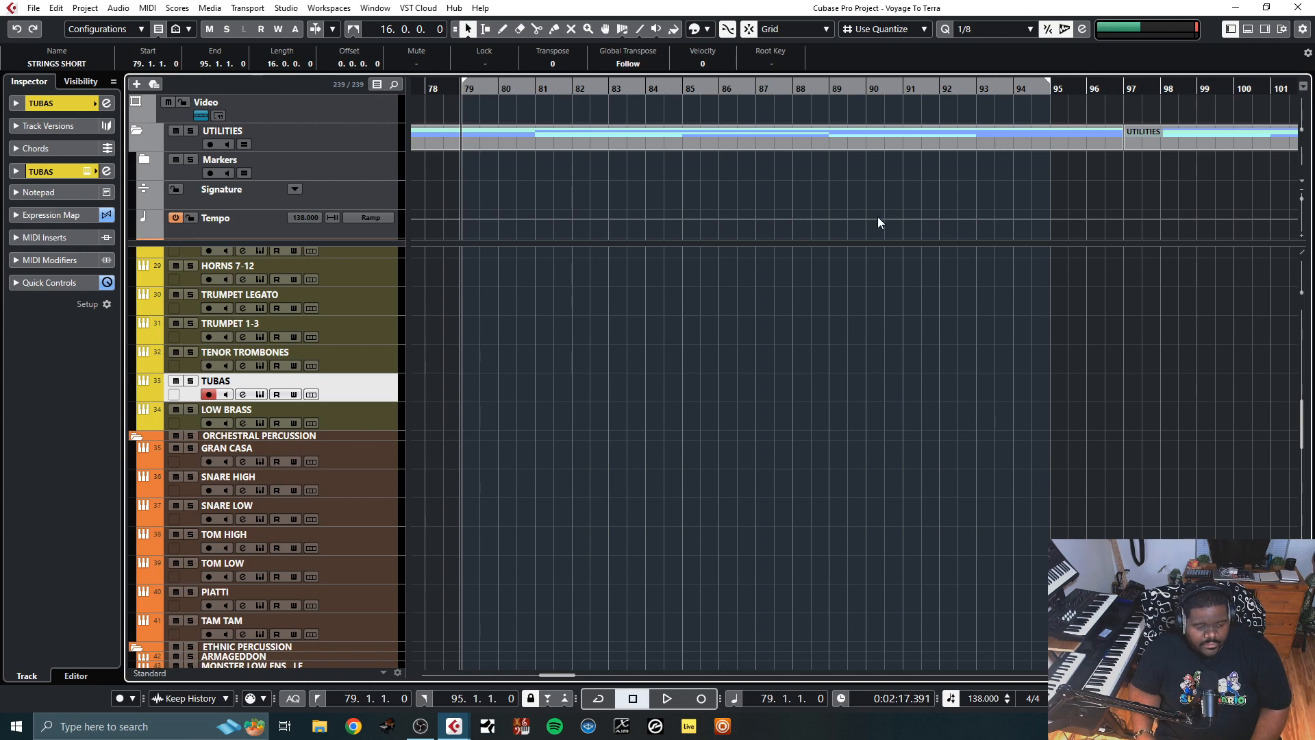
Draw an empty MIDI part on the TUBAS track from bar 79 to bar 95
right_click(463, 389)
left_click(496, 389)
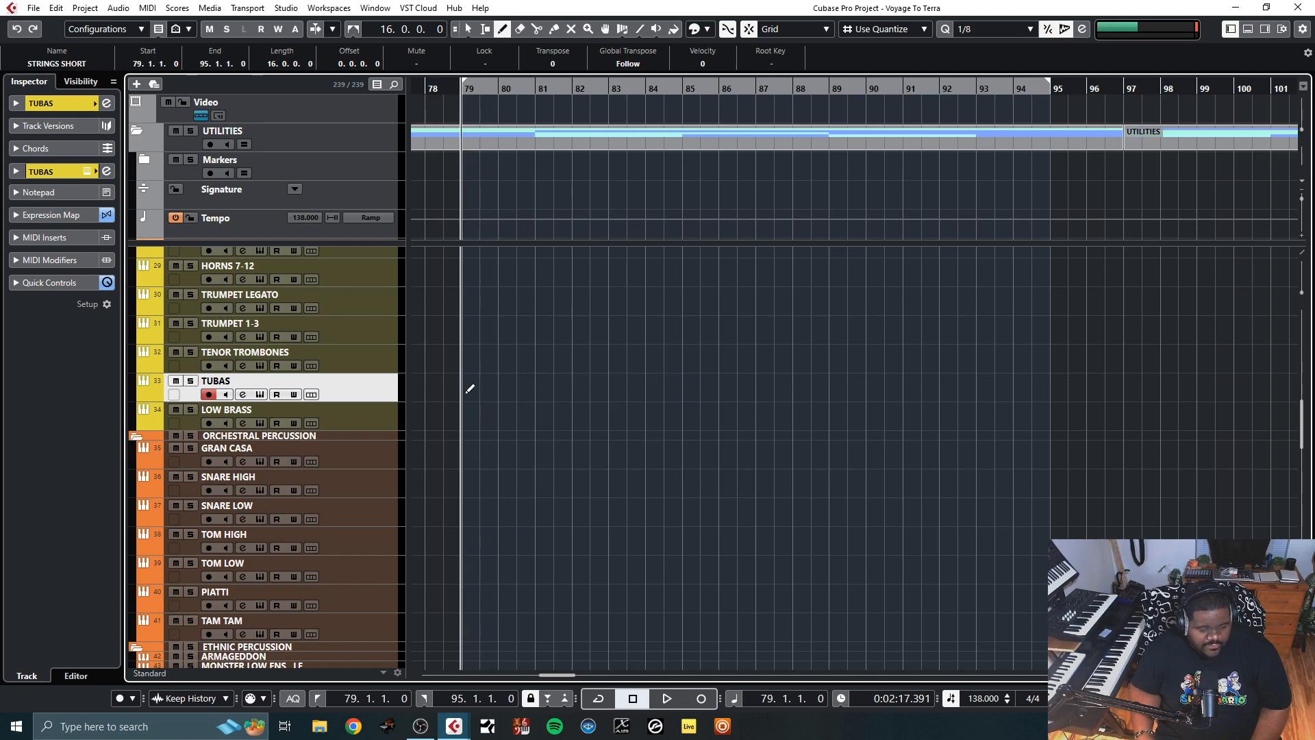
left_click_drag(470, 388, 1056, 327)
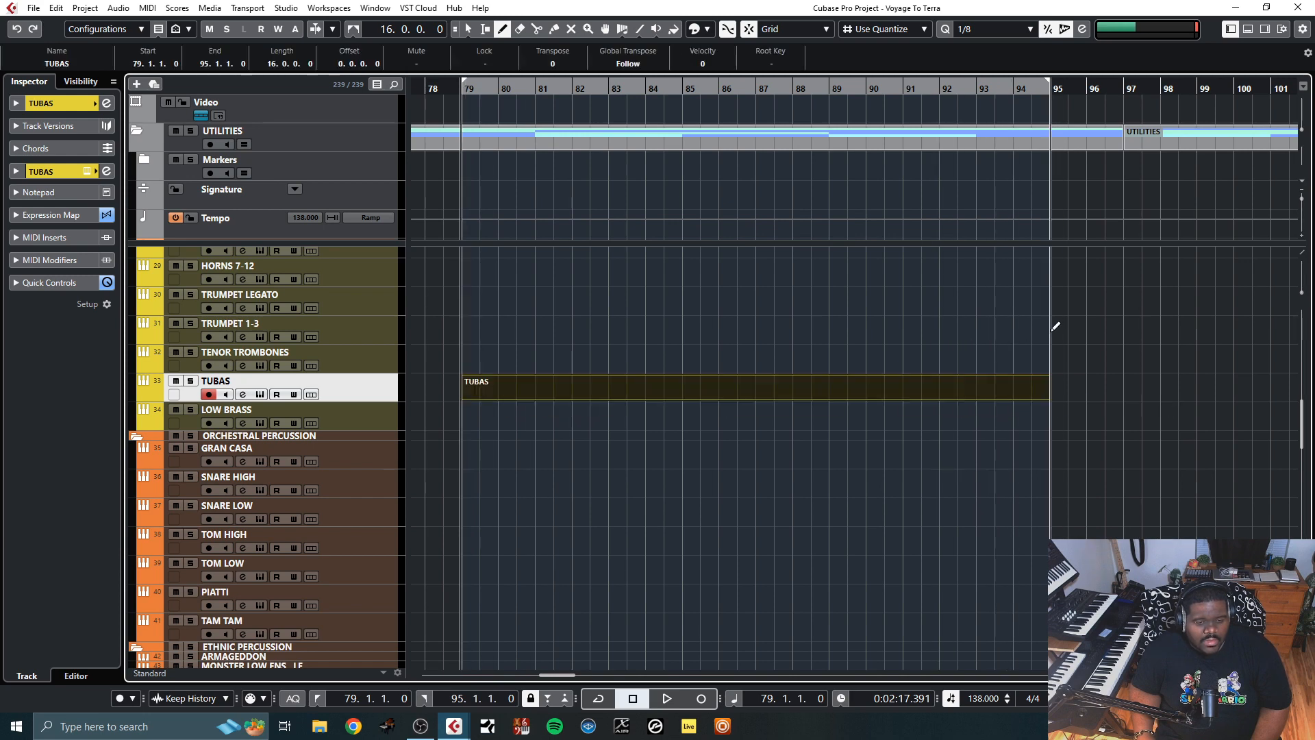
Set the quantize value to 1/1 and return to the Object Selection tool on the new TUBAS part
left_click(1019, 29)
left_click(1004, 47)
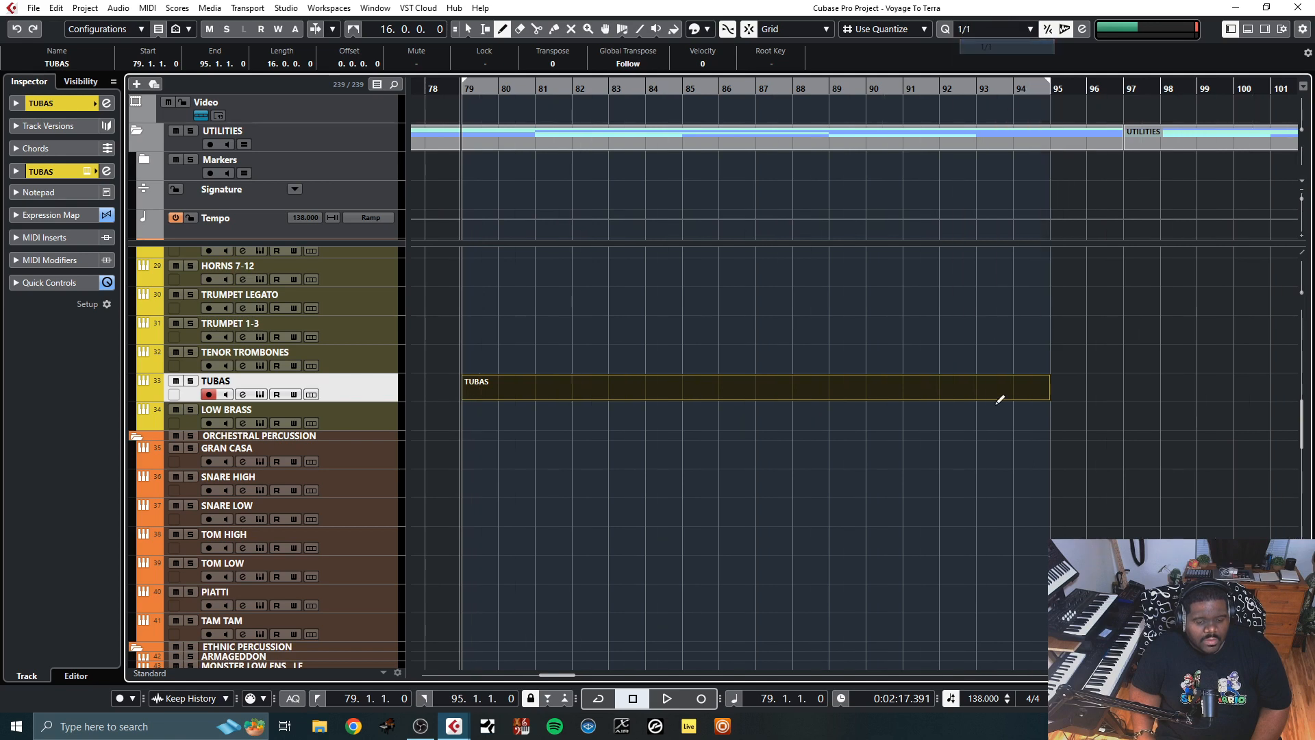
right_click(1066, 390)
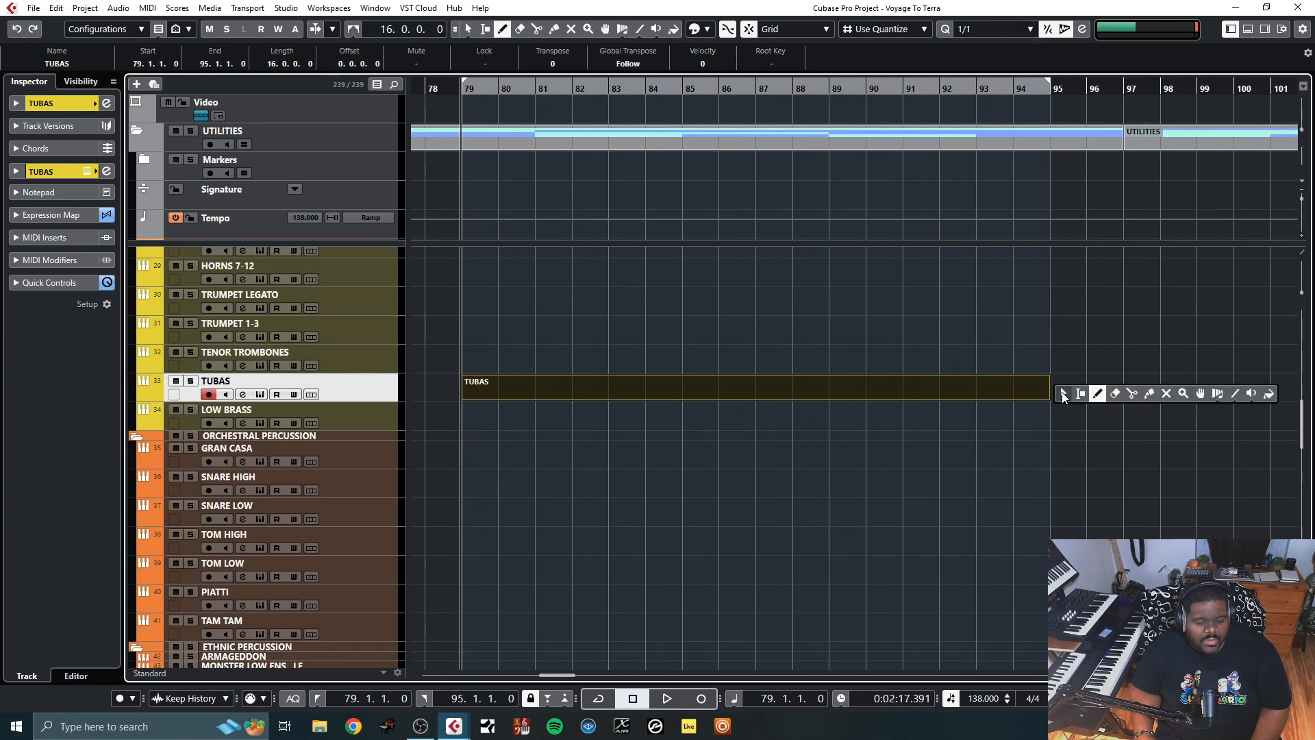
left_click(1062, 394)
left_click(1046, 400)
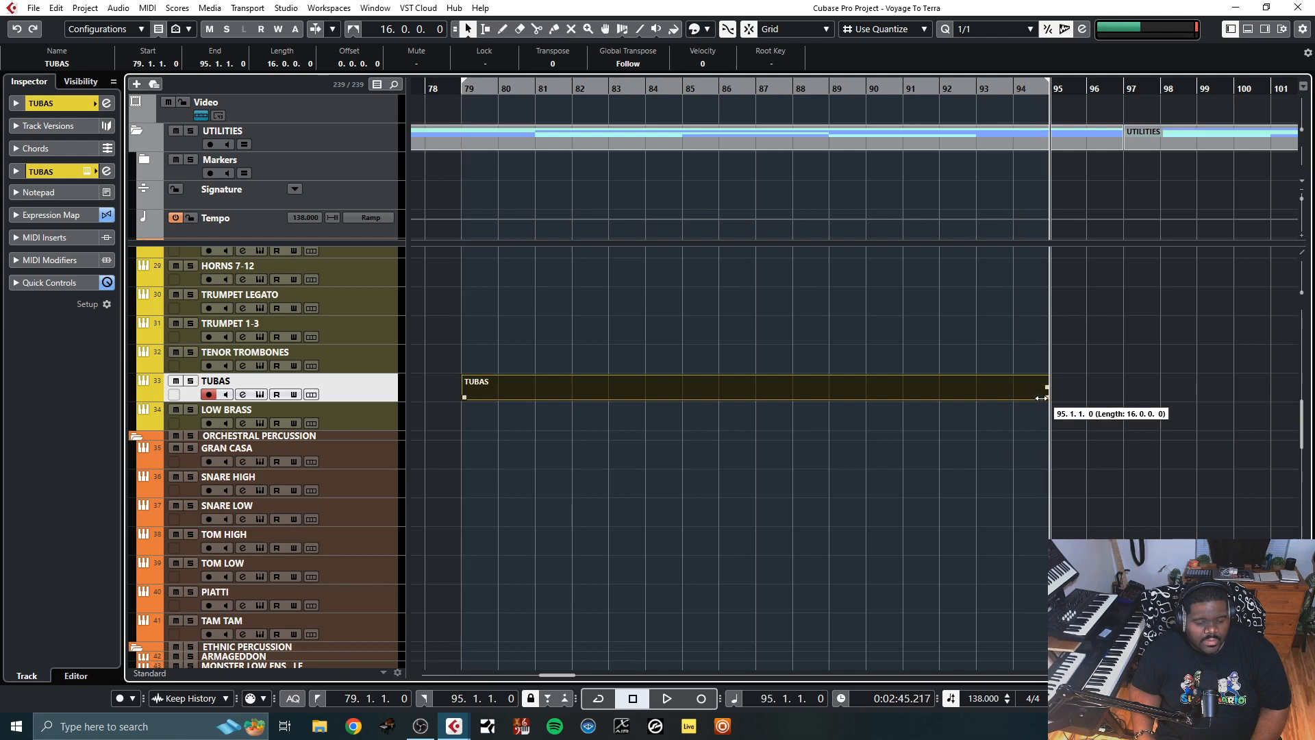
Use Step Input to enter one-bar notes in the TUBAS part from bar 79 through bar 86, and close the editor
double_click(610, 391)
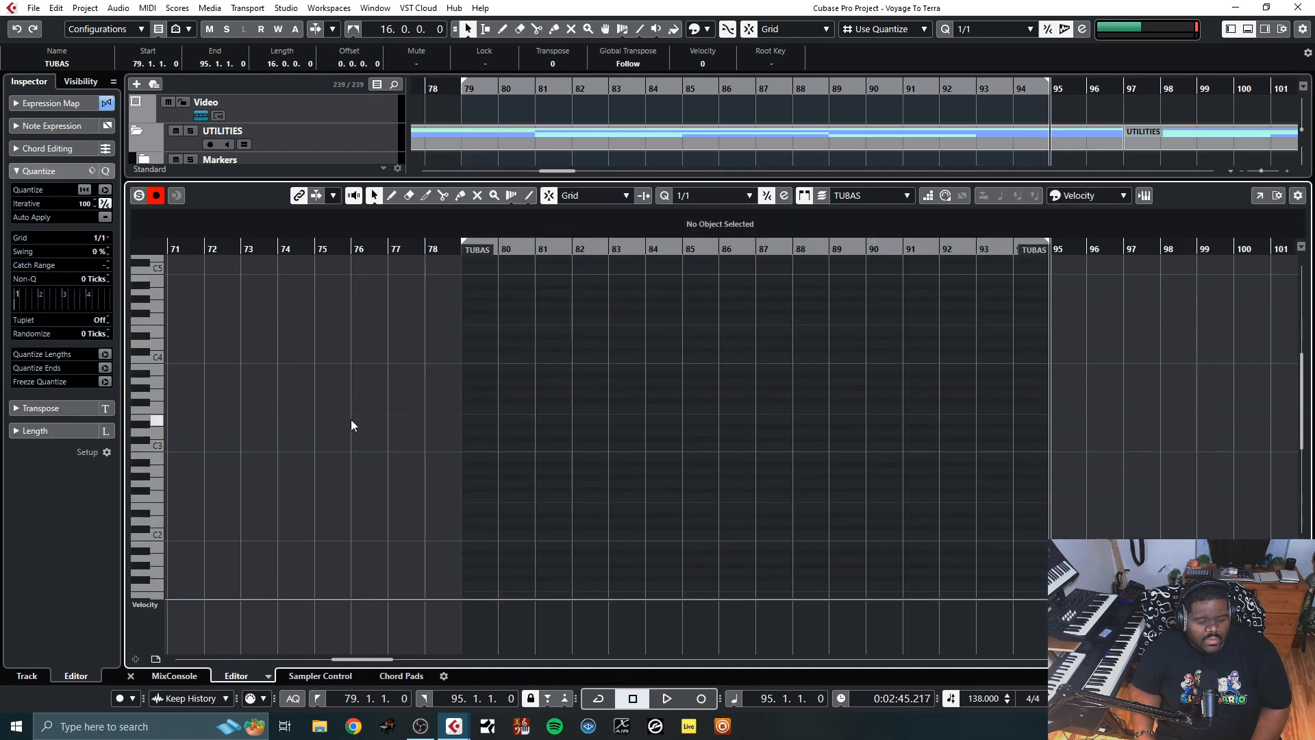
left_click(931, 195)
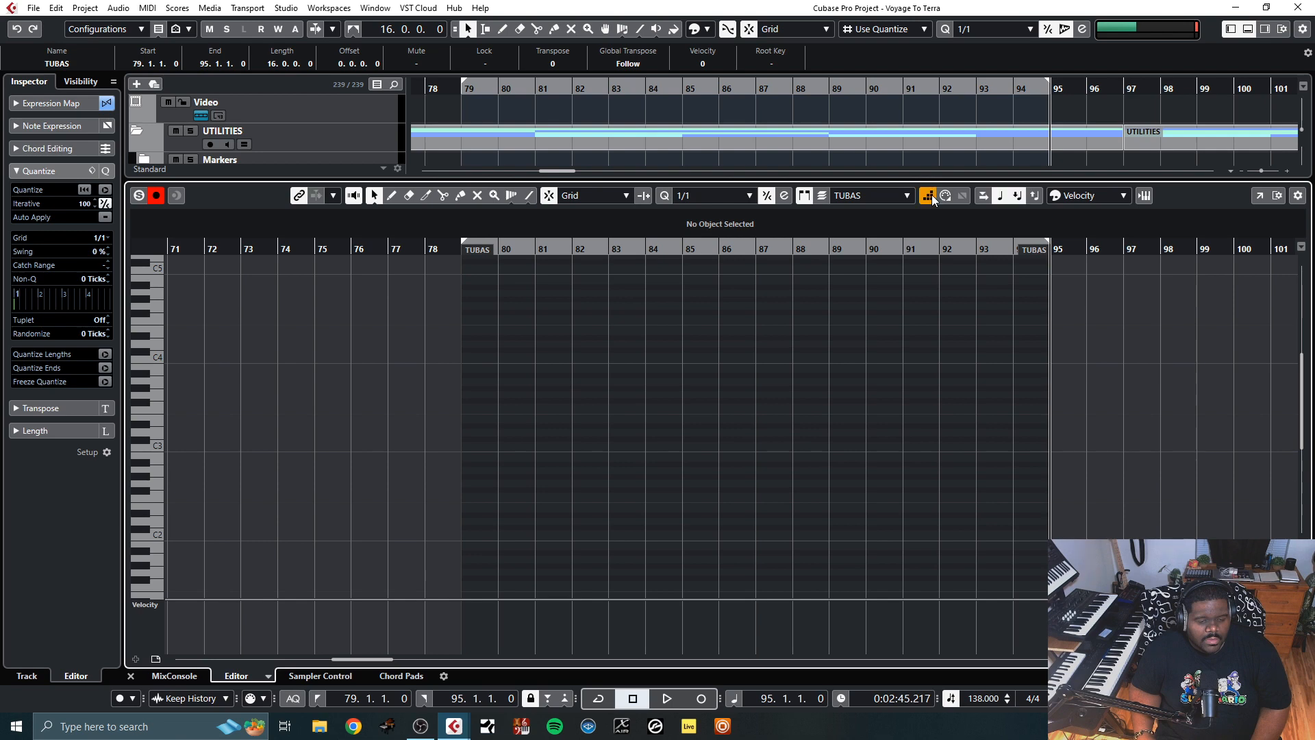
left_click(469, 413)
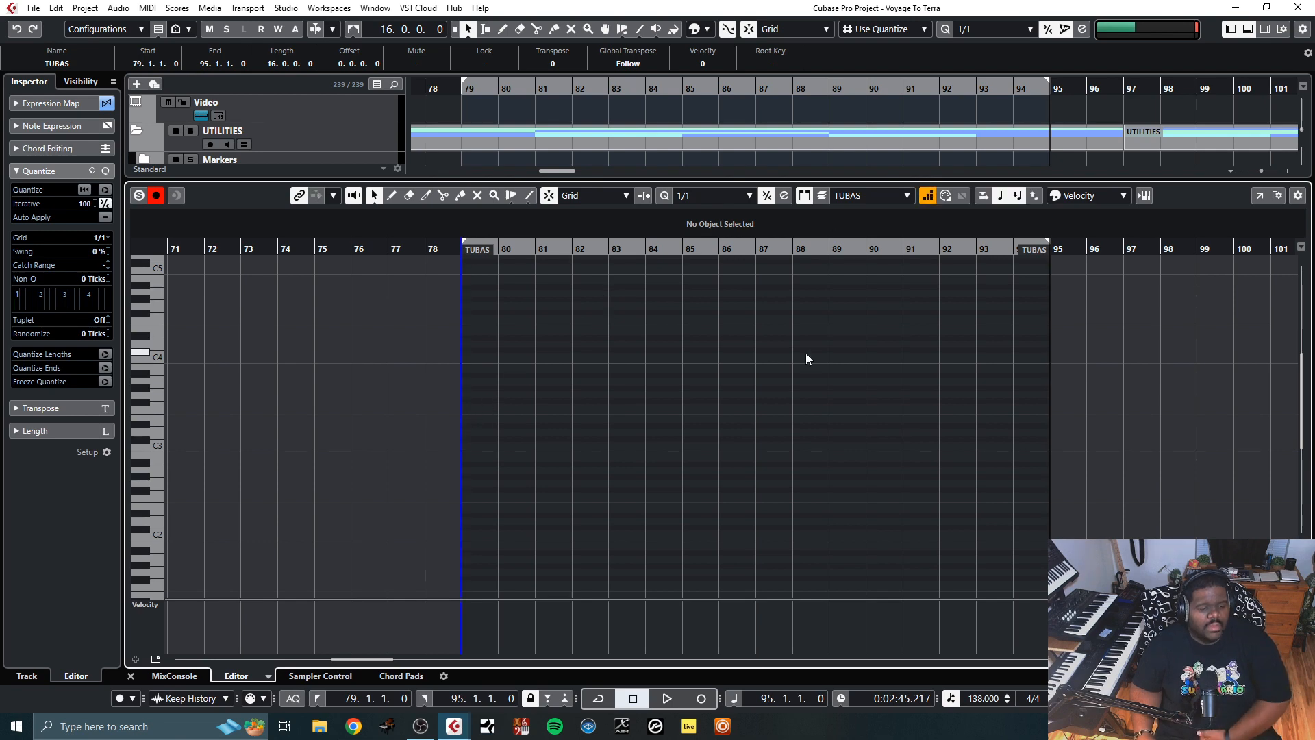
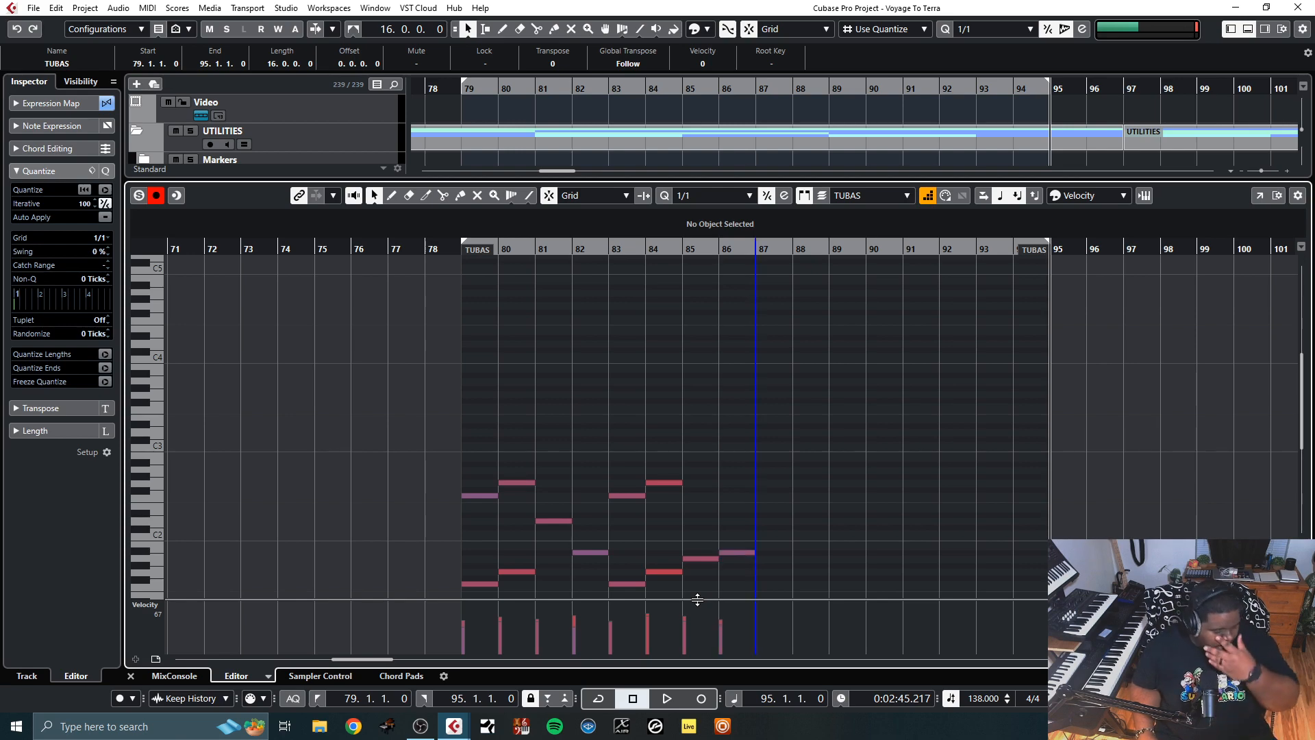
left_click(129, 677)
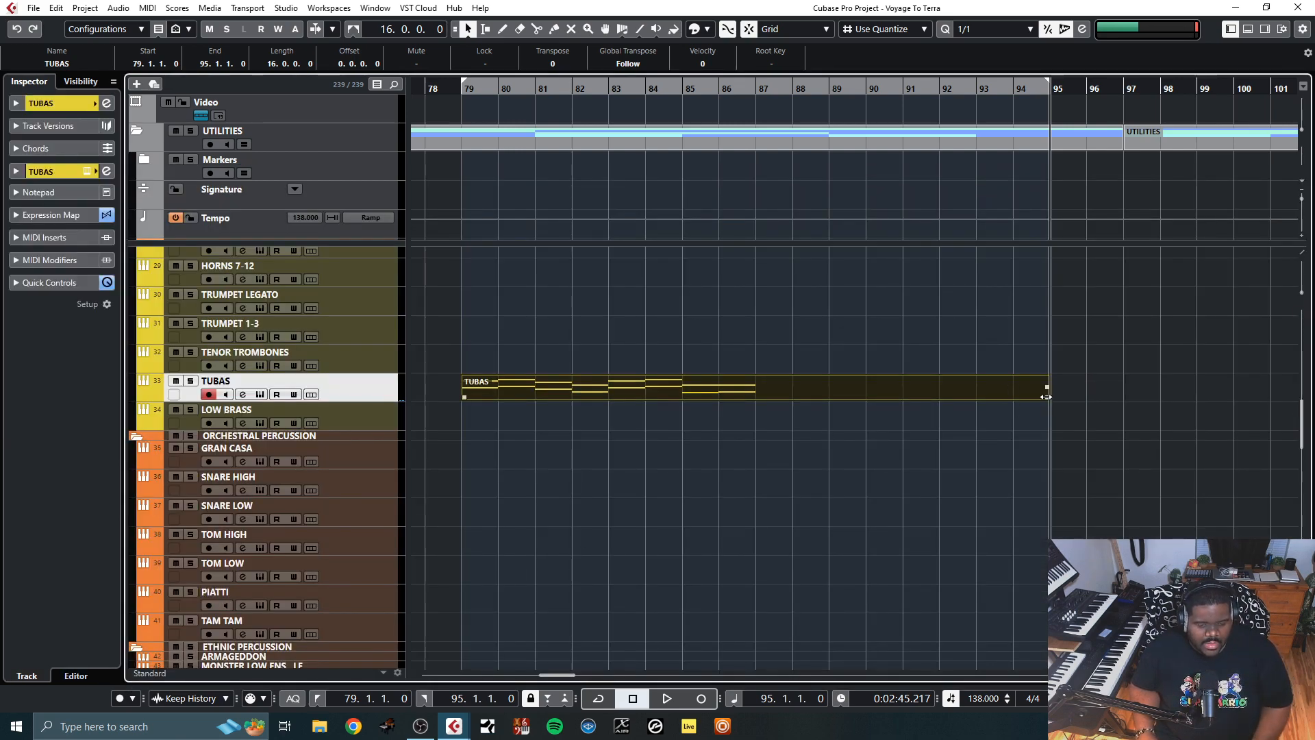
Trim the TUBAS part to end at bar 87 and time-stretch it with its notes to bar 95, restoring normal sizing
left_click_drag(1045, 396, 754, 399)
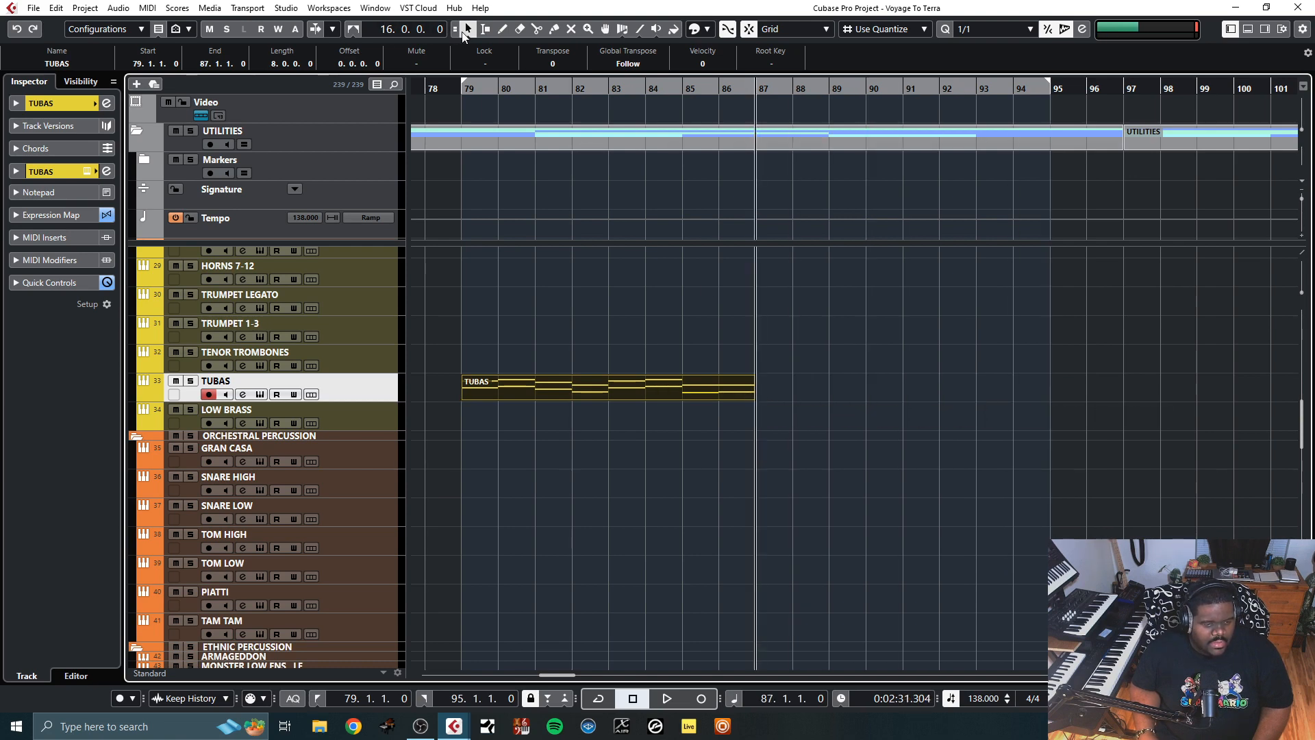
left_click(469, 30)
left_click(531, 78)
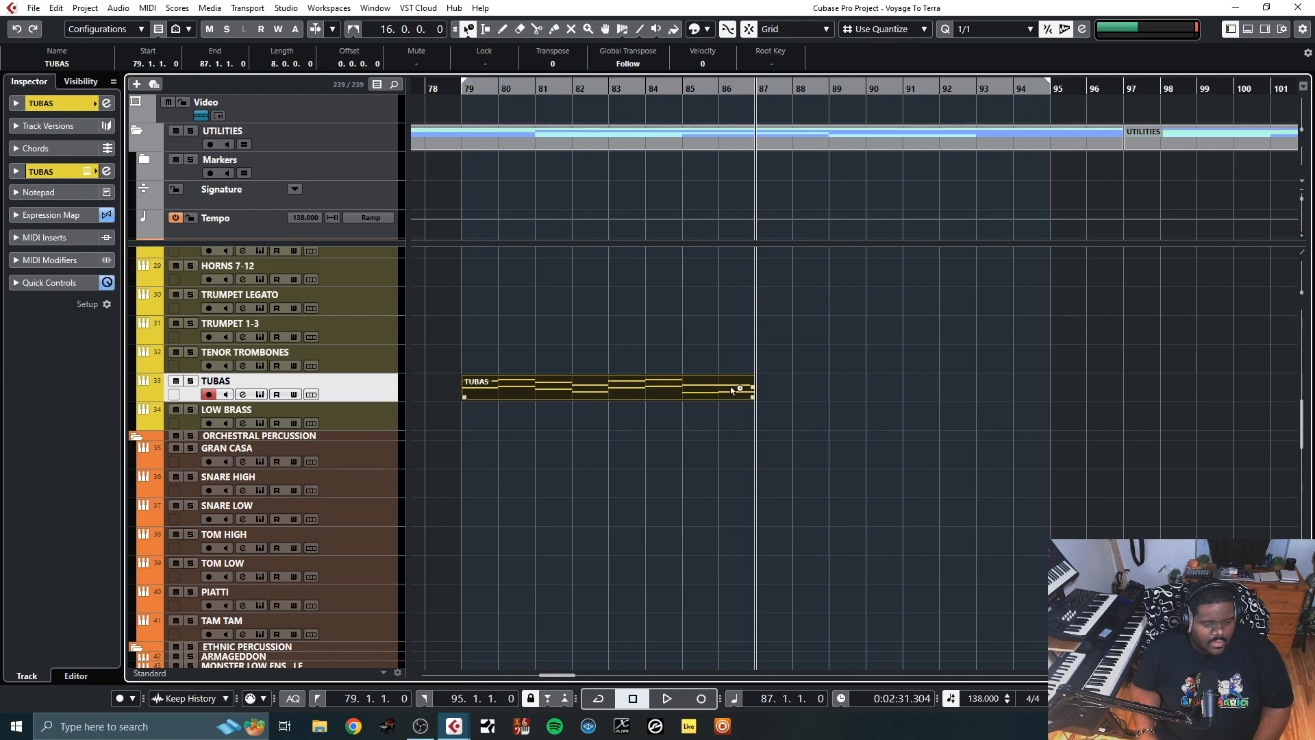
left_click_drag(752, 398, 1046, 397)
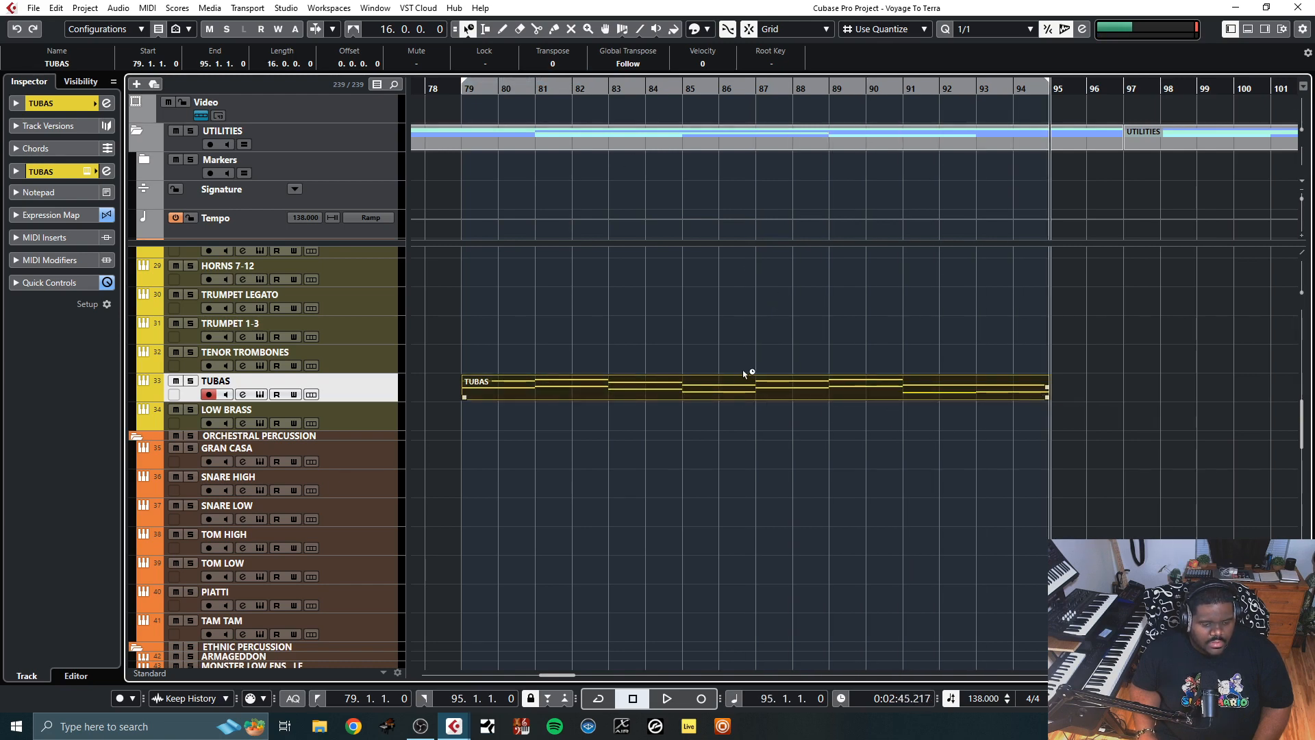
left_click(470, 33)
left_click(507, 46)
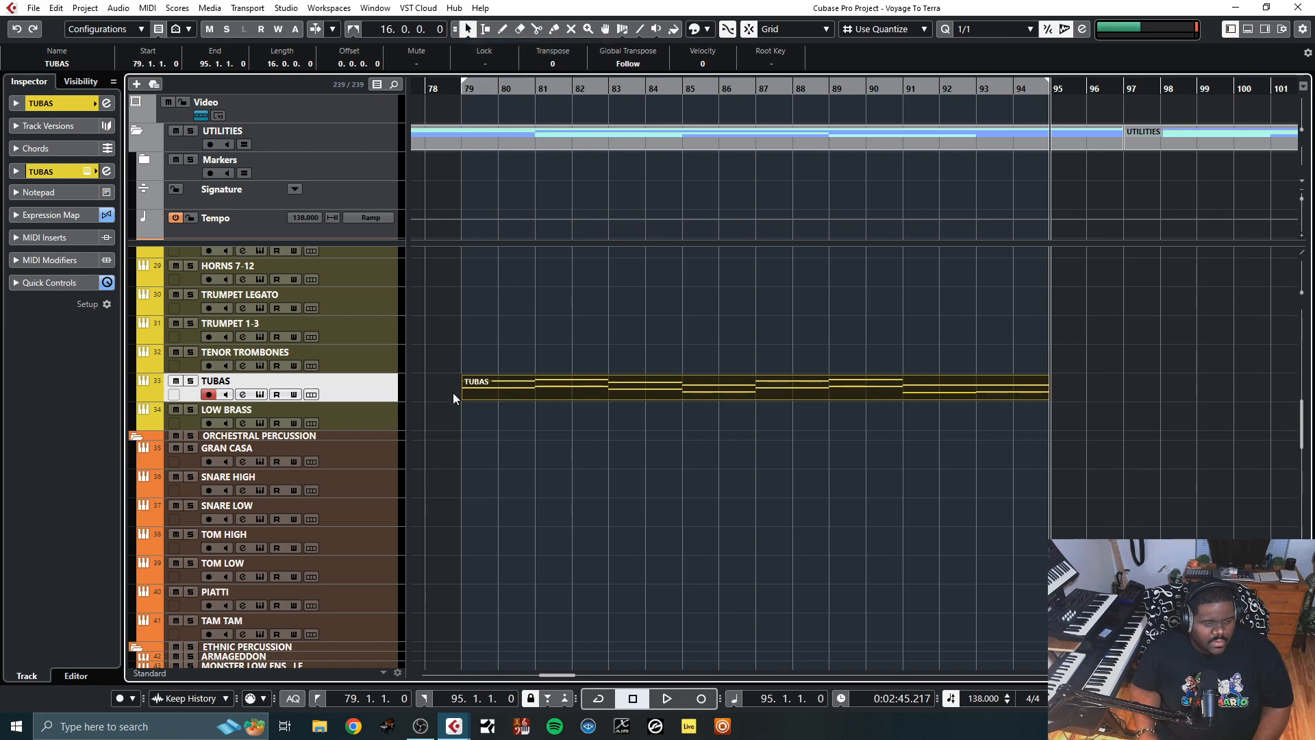
Play the stretched TUBAS part from bar 79, open it in the note editor and turn off Step Input
double_click(460, 91)
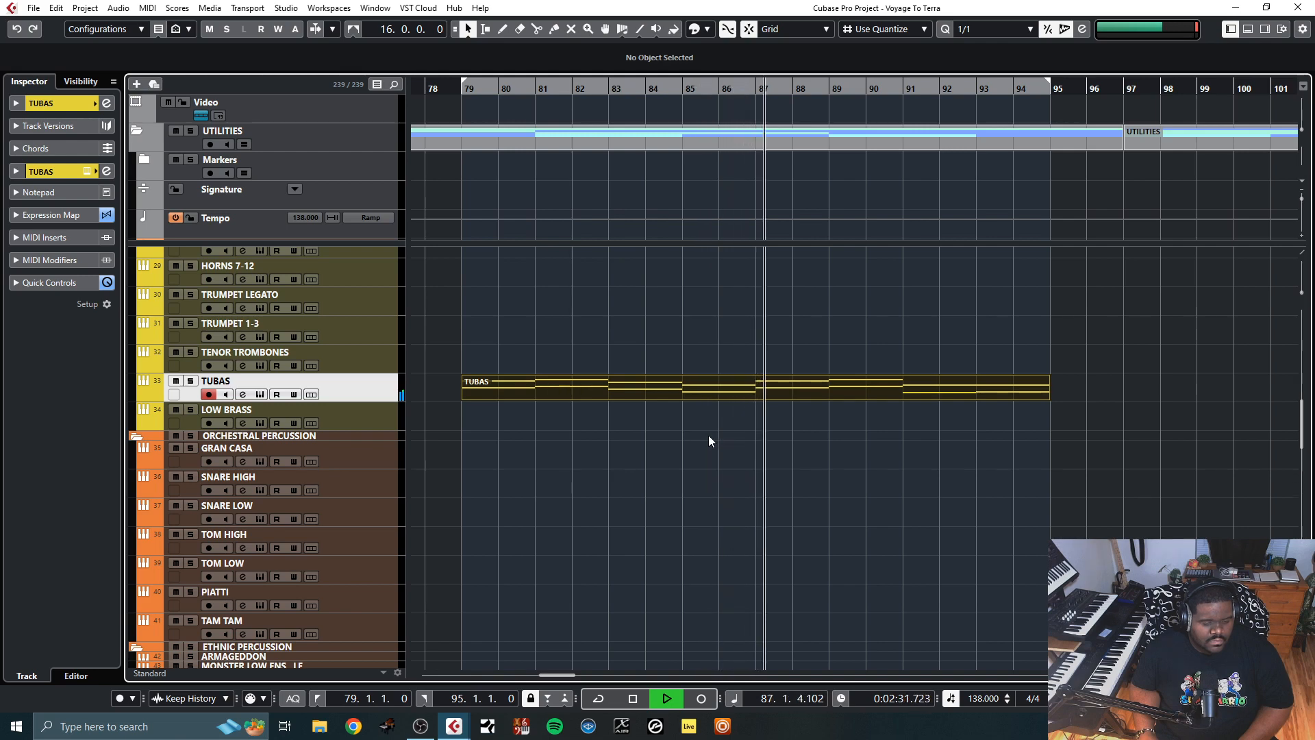
double_click(652, 386)
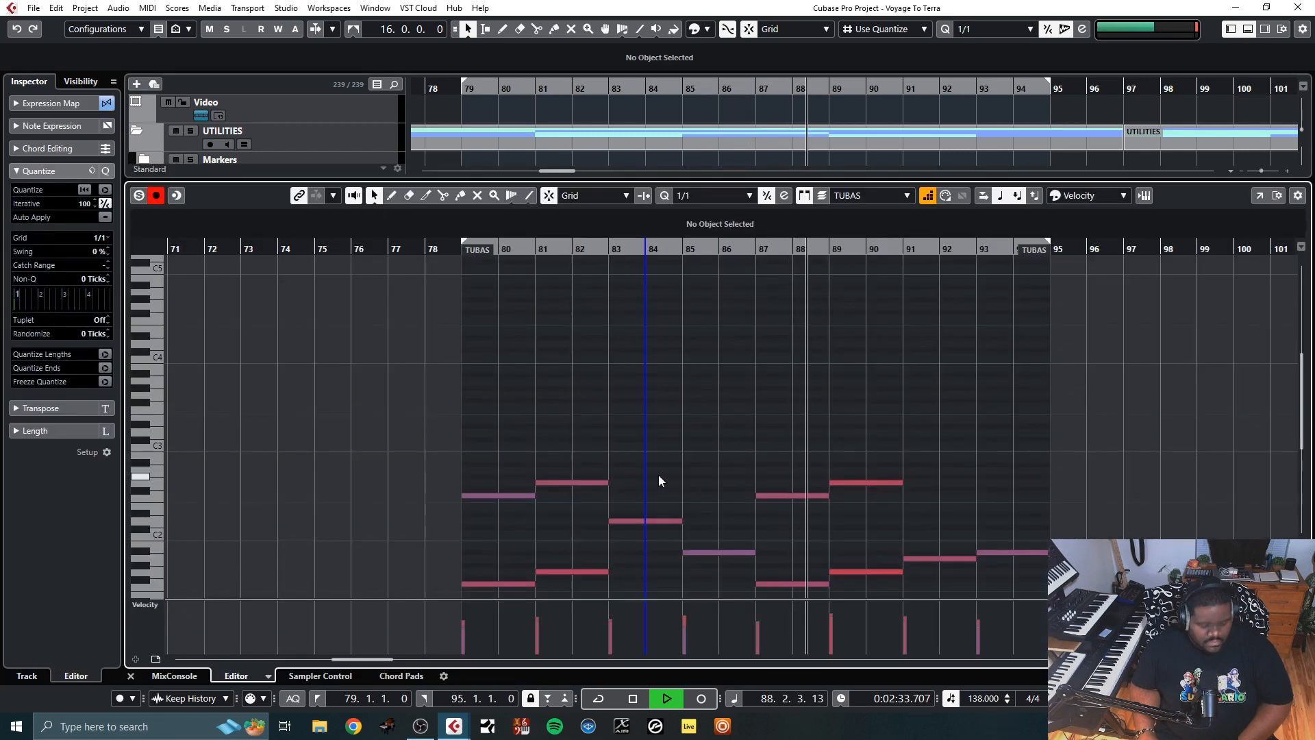
left_click(929, 196)
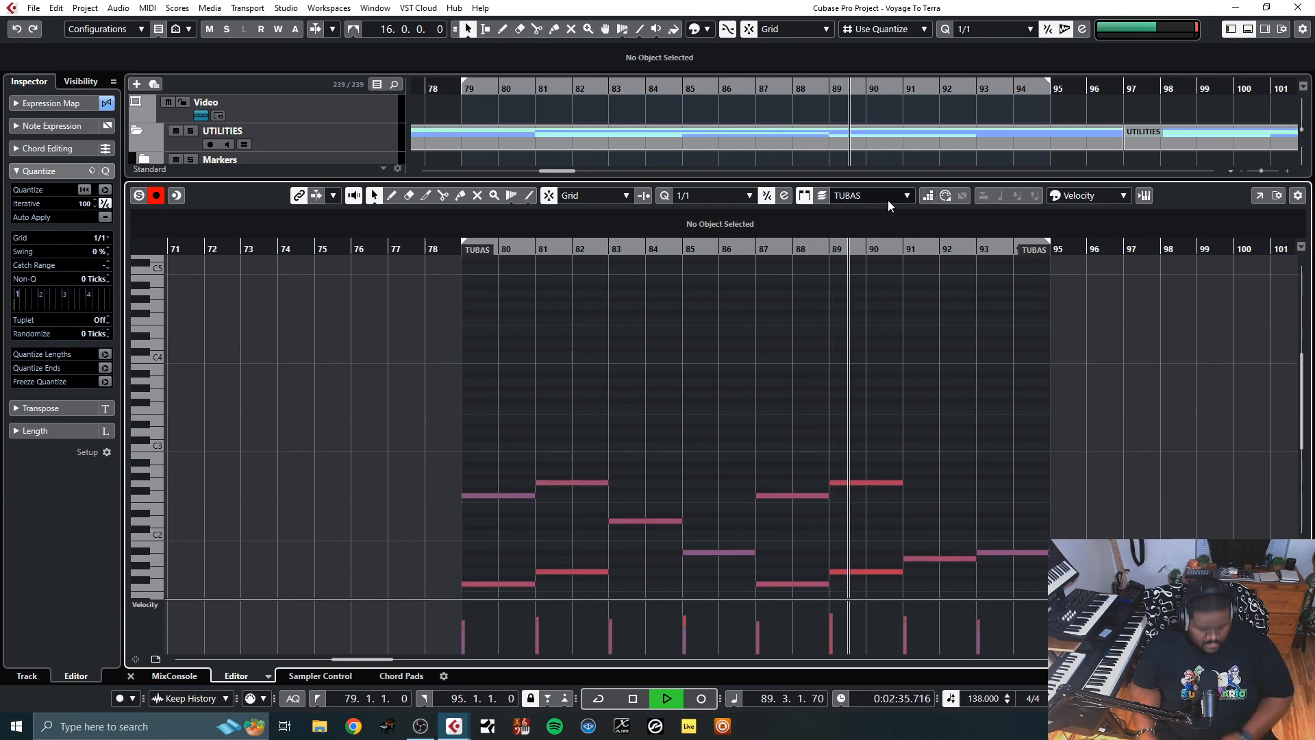
Set the quantize value to 1/16, shorten all TUBAS notes to a length of 1.3.2.0, close the editor and stop playback
key("ctrl+a")
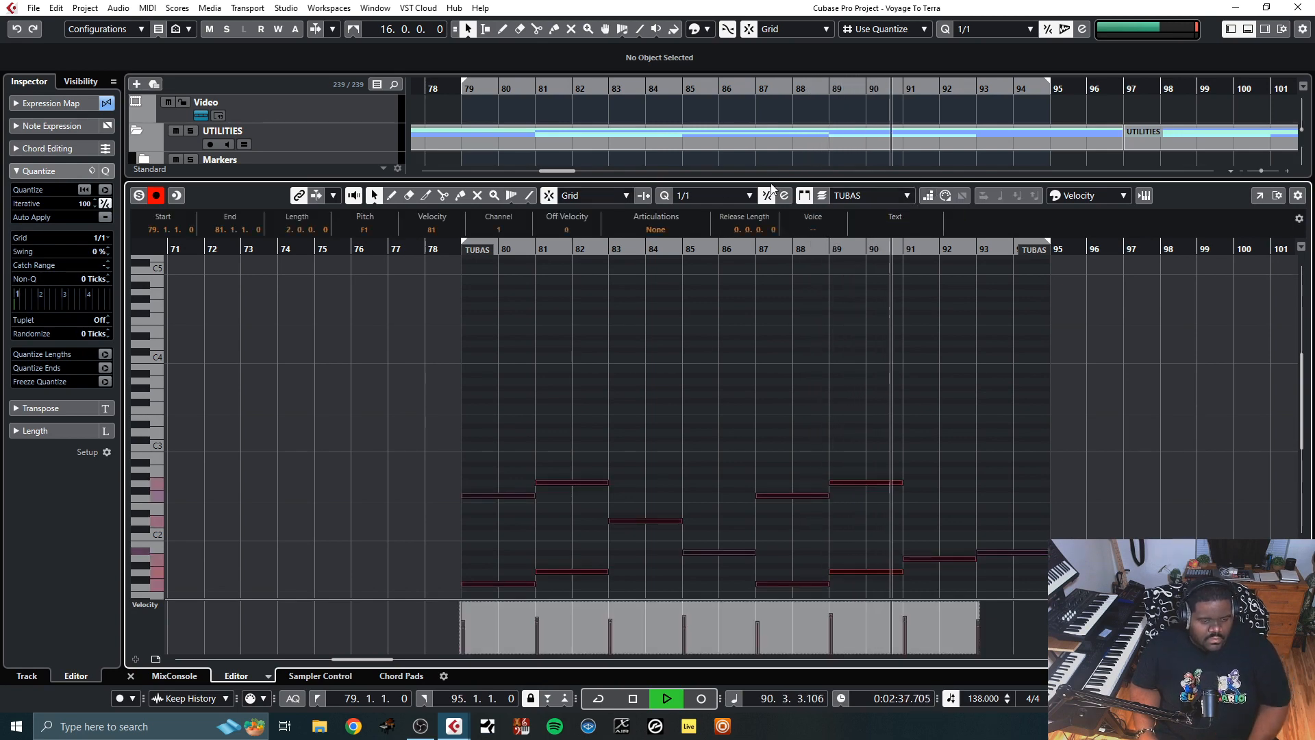
left_click(726, 196)
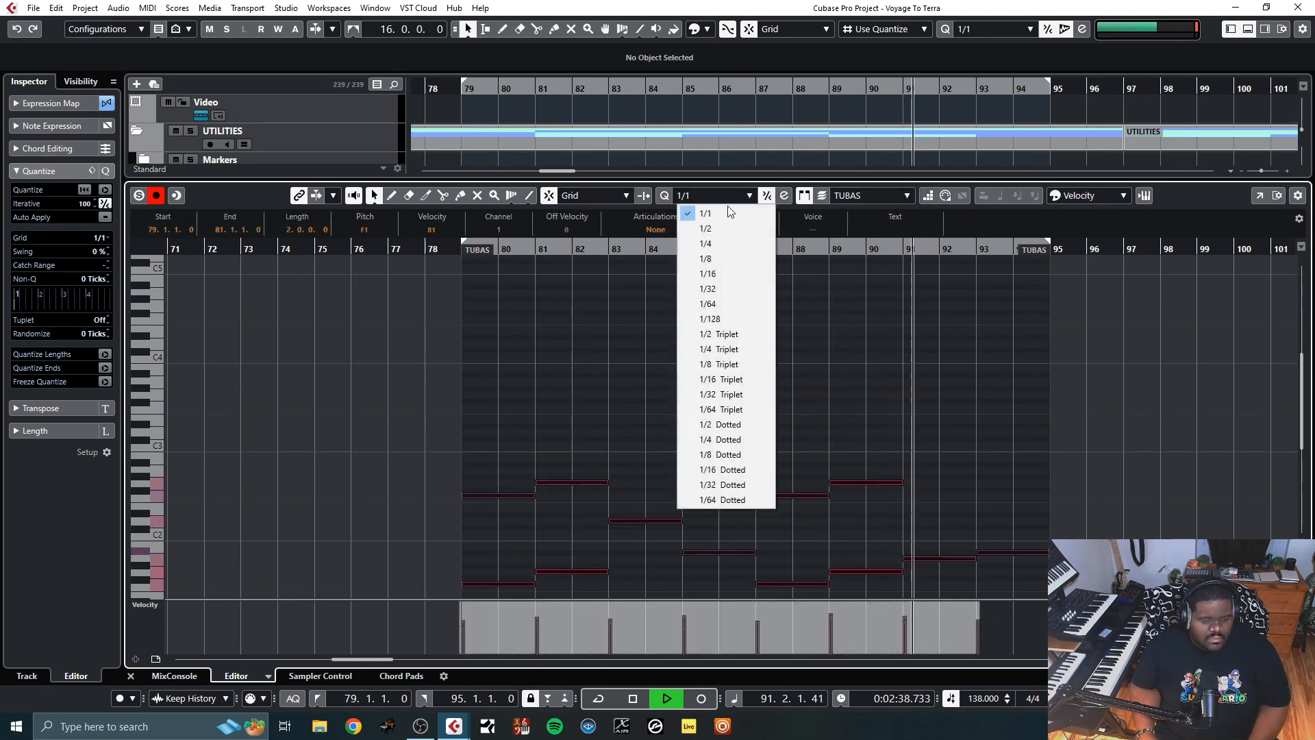
left_click(717, 273)
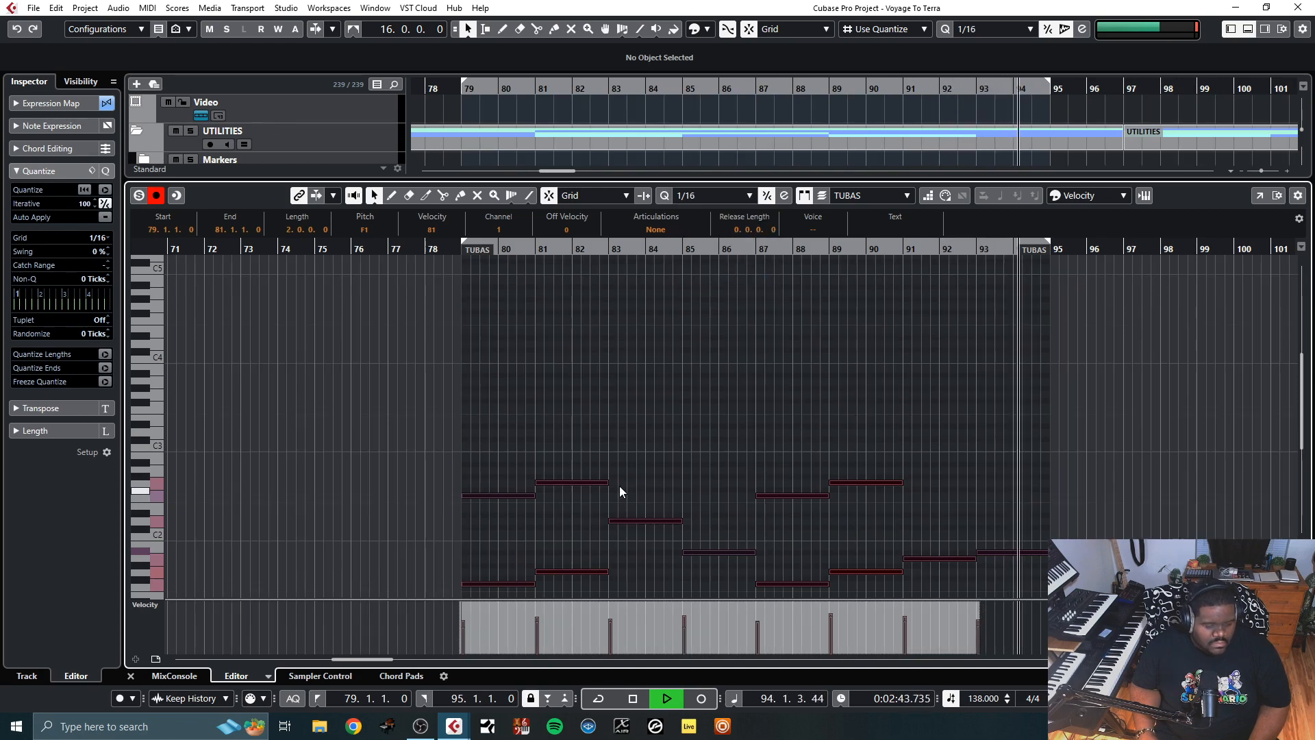
left_click_drag(607, 483, 603, 482)
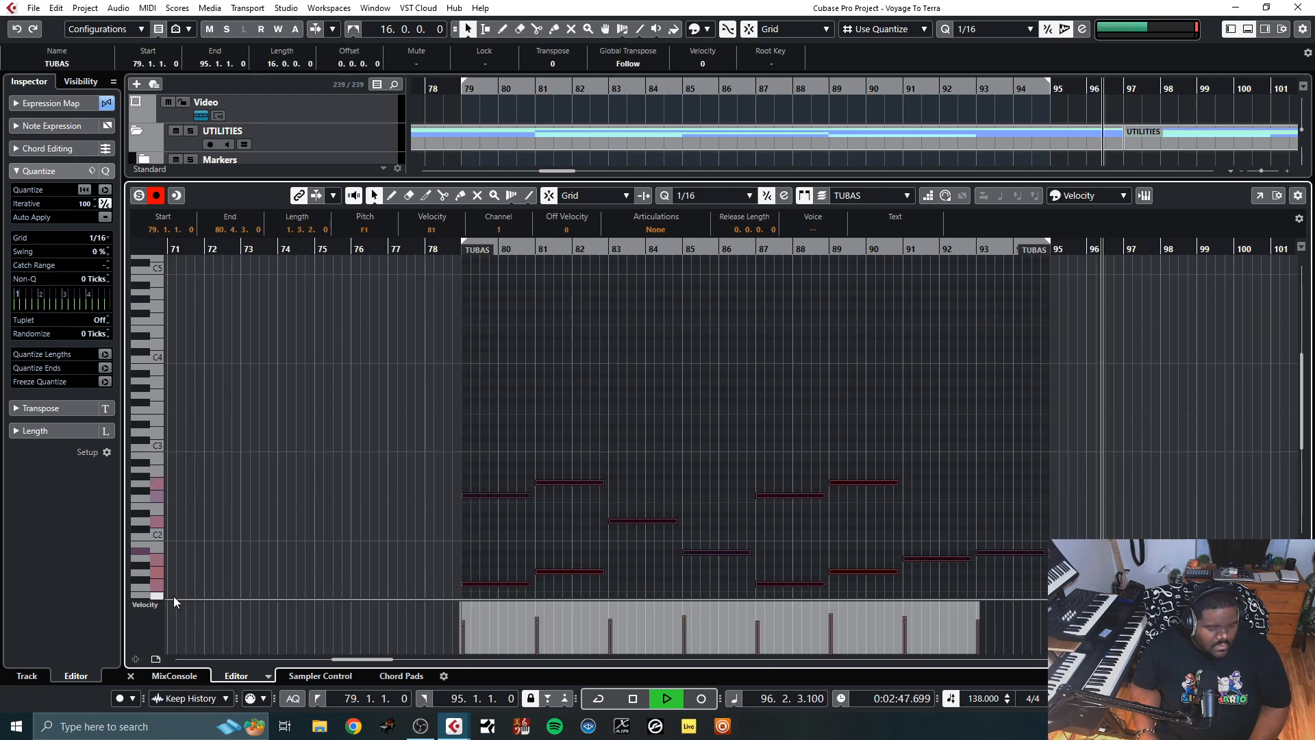
left_click(130, 676)
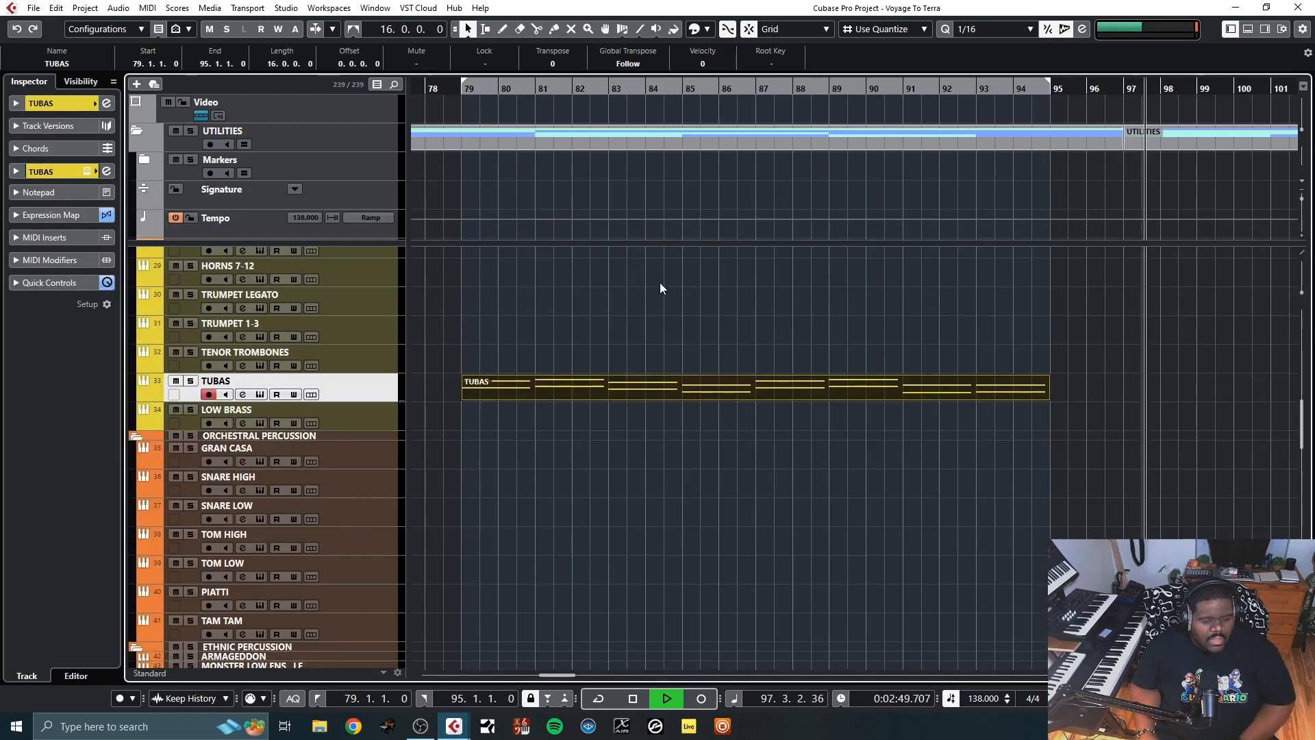
key("space")
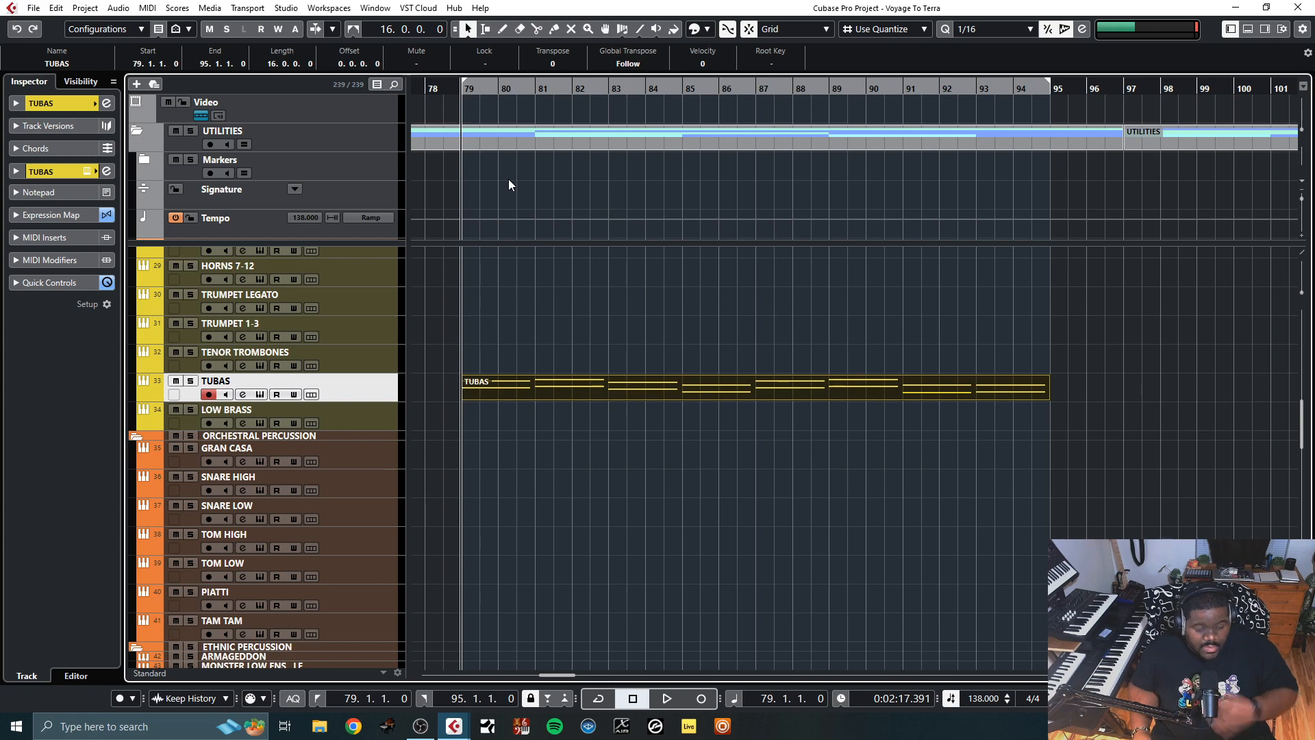
left_click(536, 397)
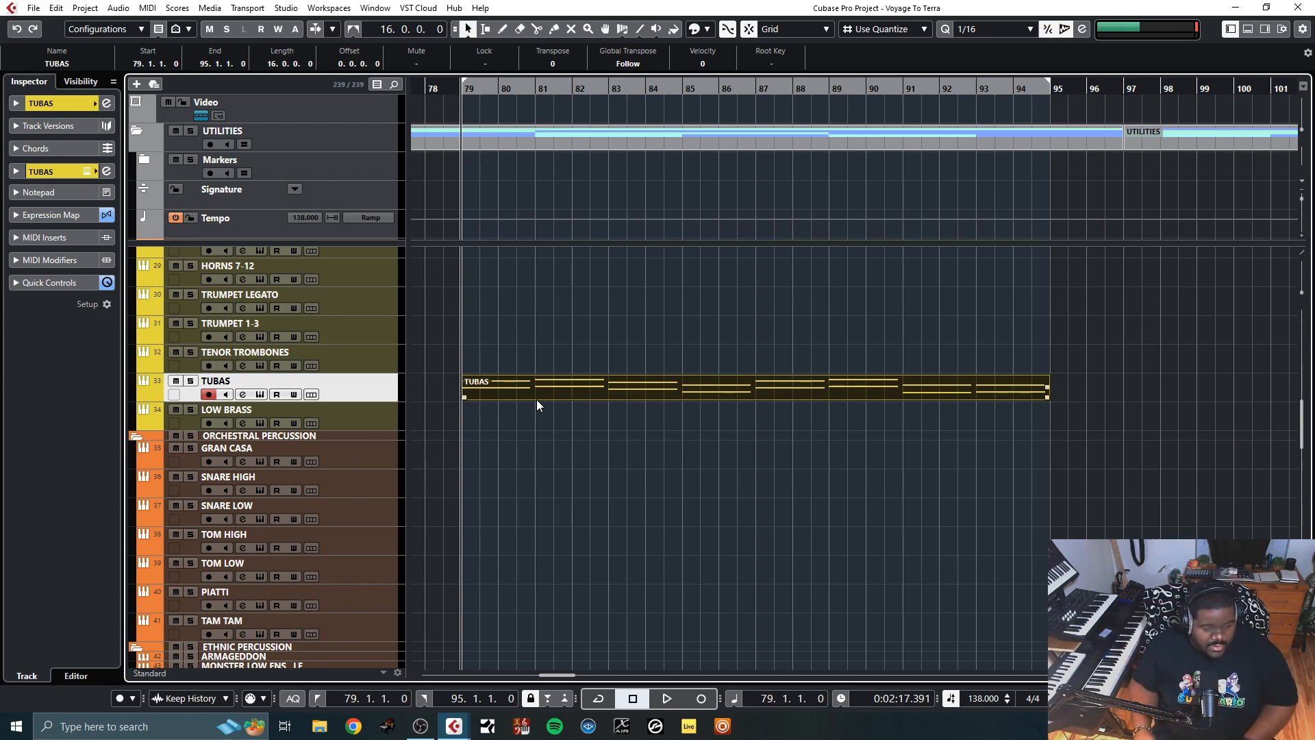
left_click_drag(530, 395, 524, 405)
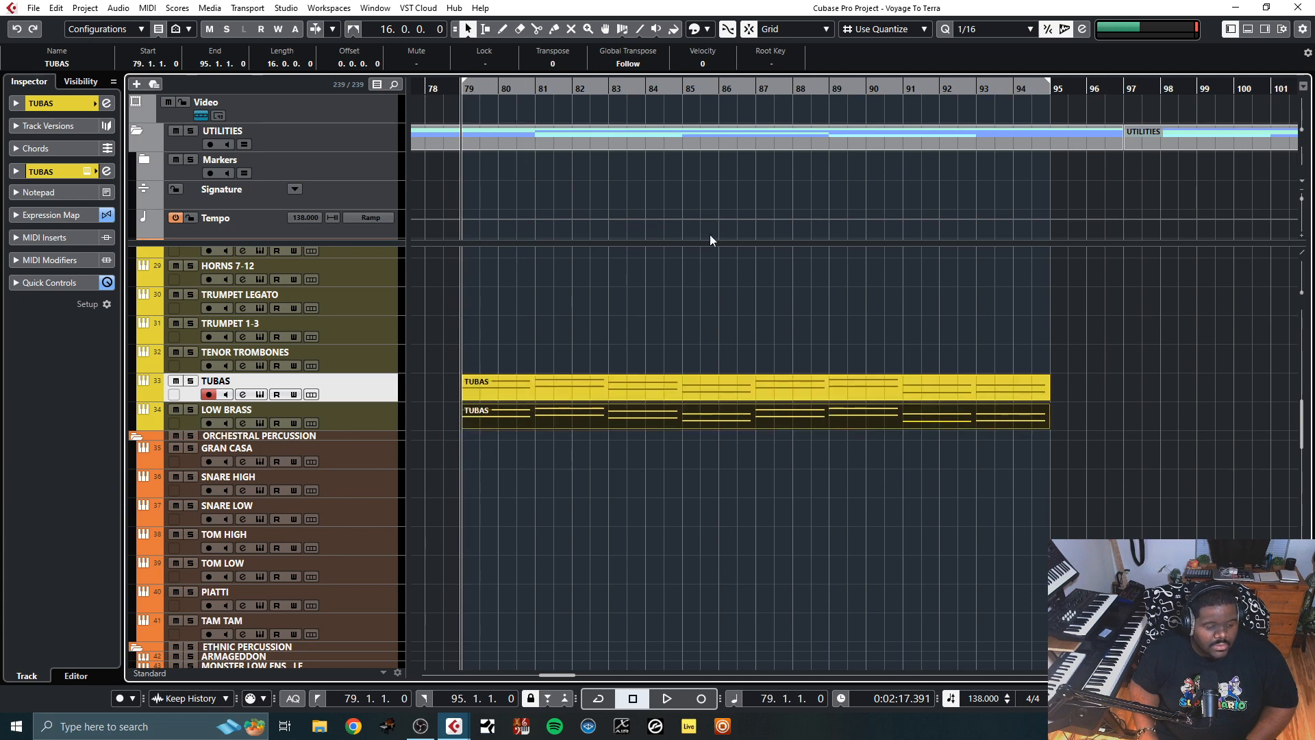
key("Delete")
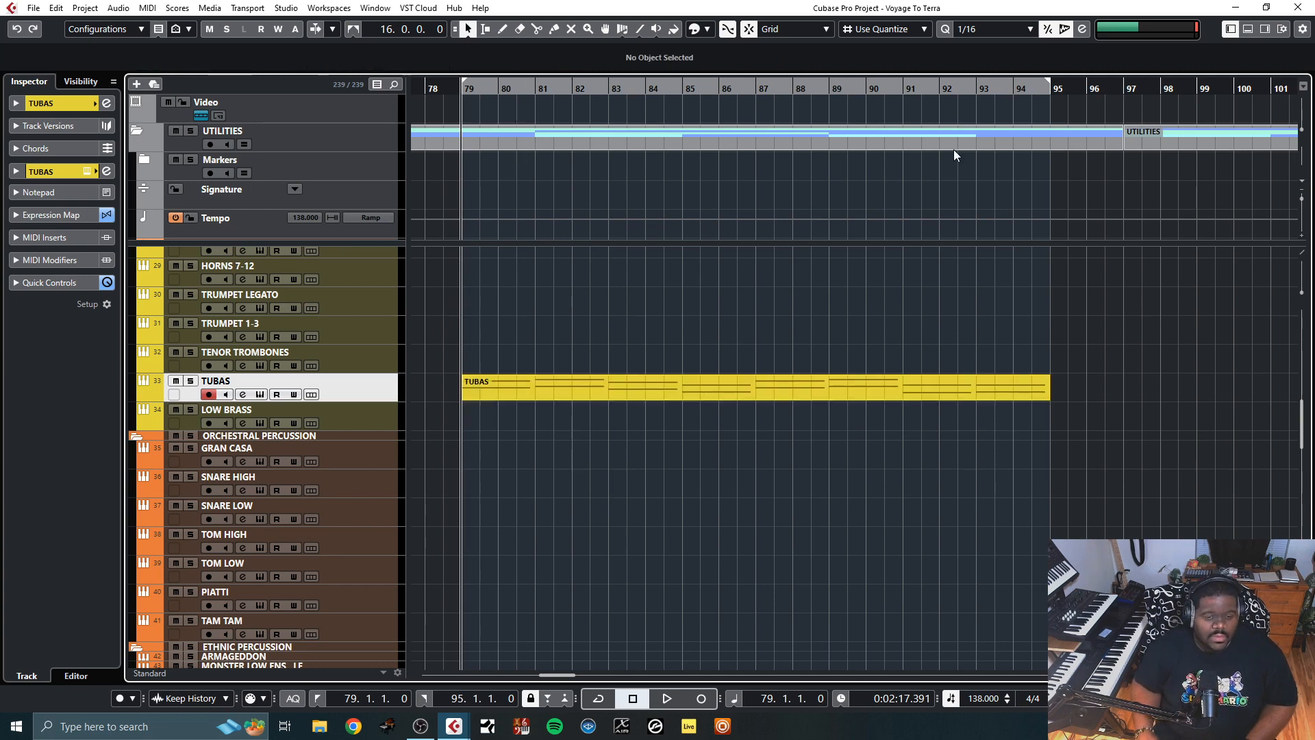
Set the quantize value to 1/1 and copy the TUBAS part to the LOW BRASS track at bar 79
left_click(977, 28)
left_click(986, 44)
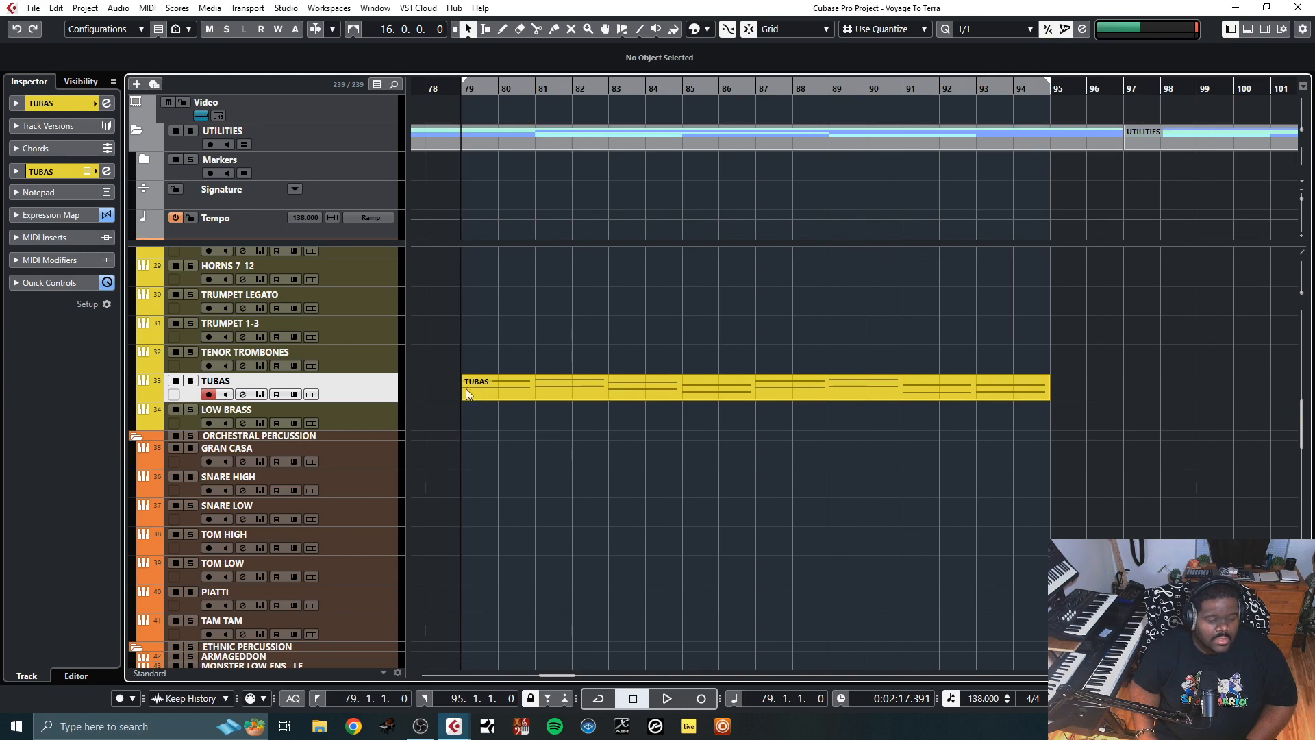
left_click_drag(482, 384, 486, 414)
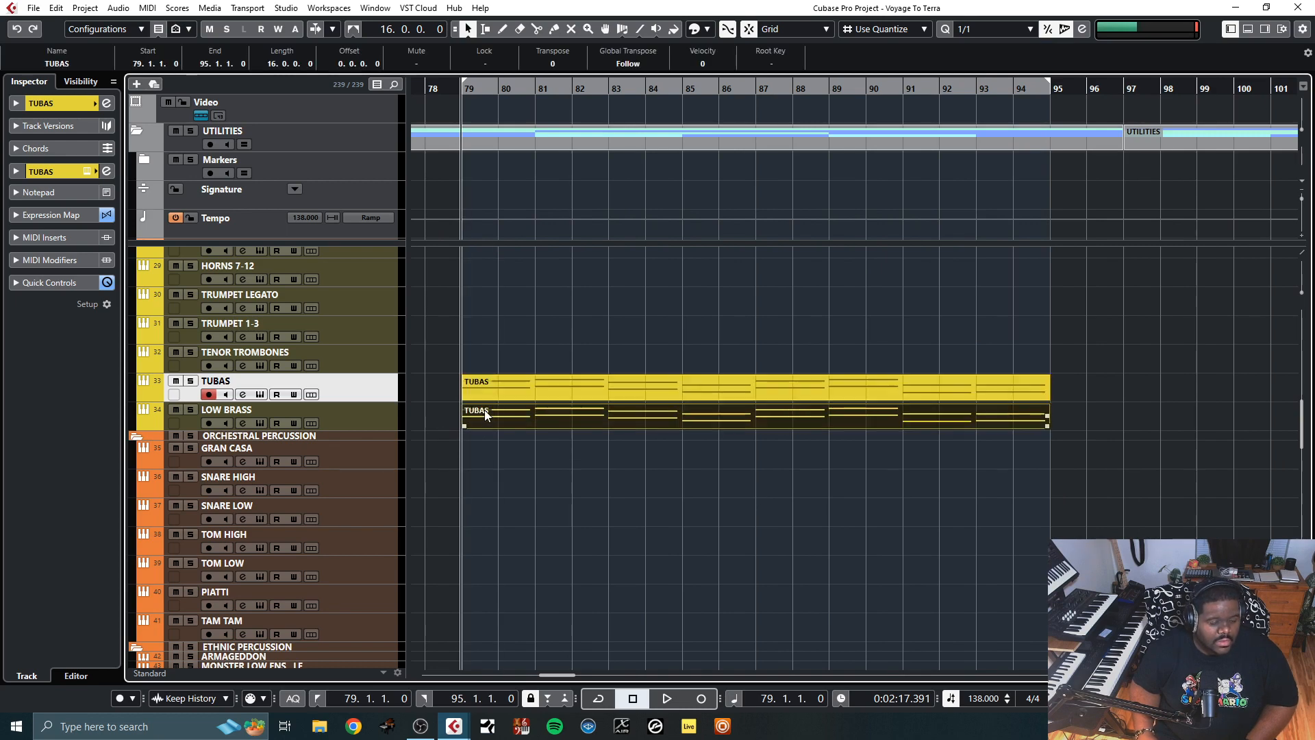
Transpose all notes of the copied part on the LOW BRASS track down one octave and close the editor
double_click(546, 420)
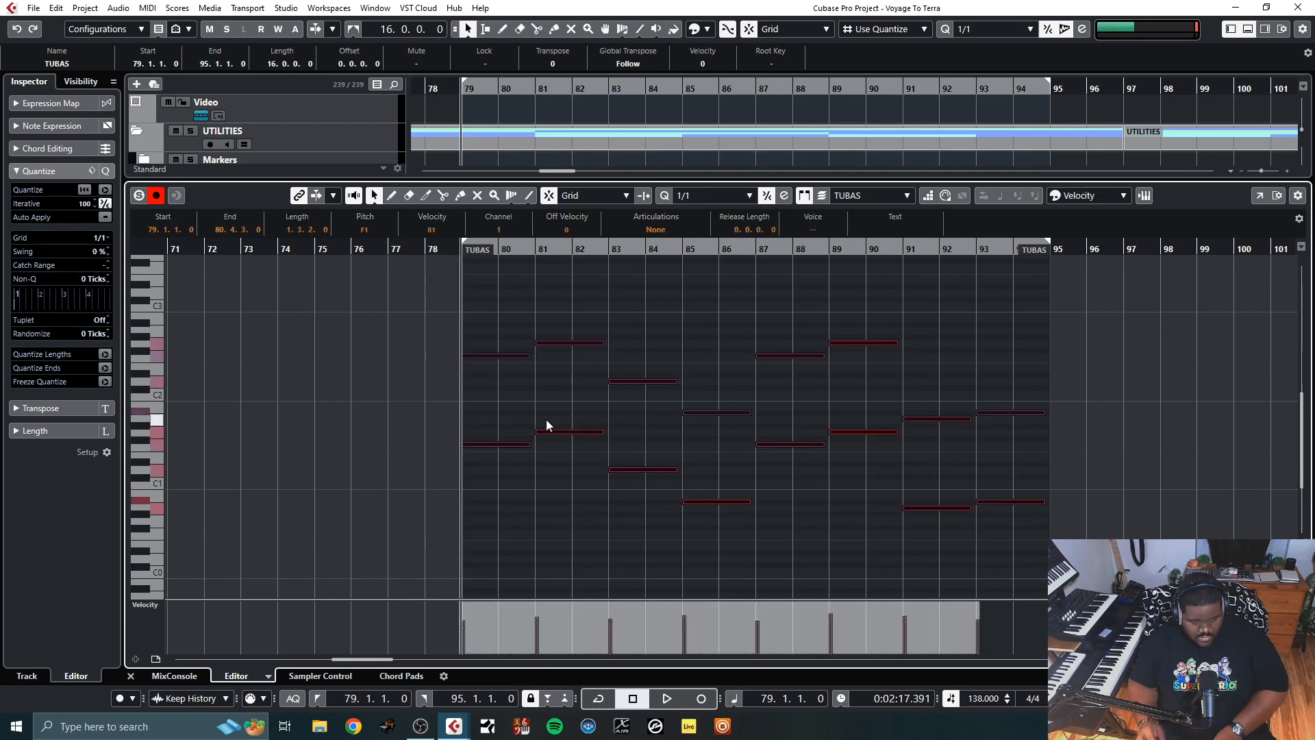
key("shift+Down")
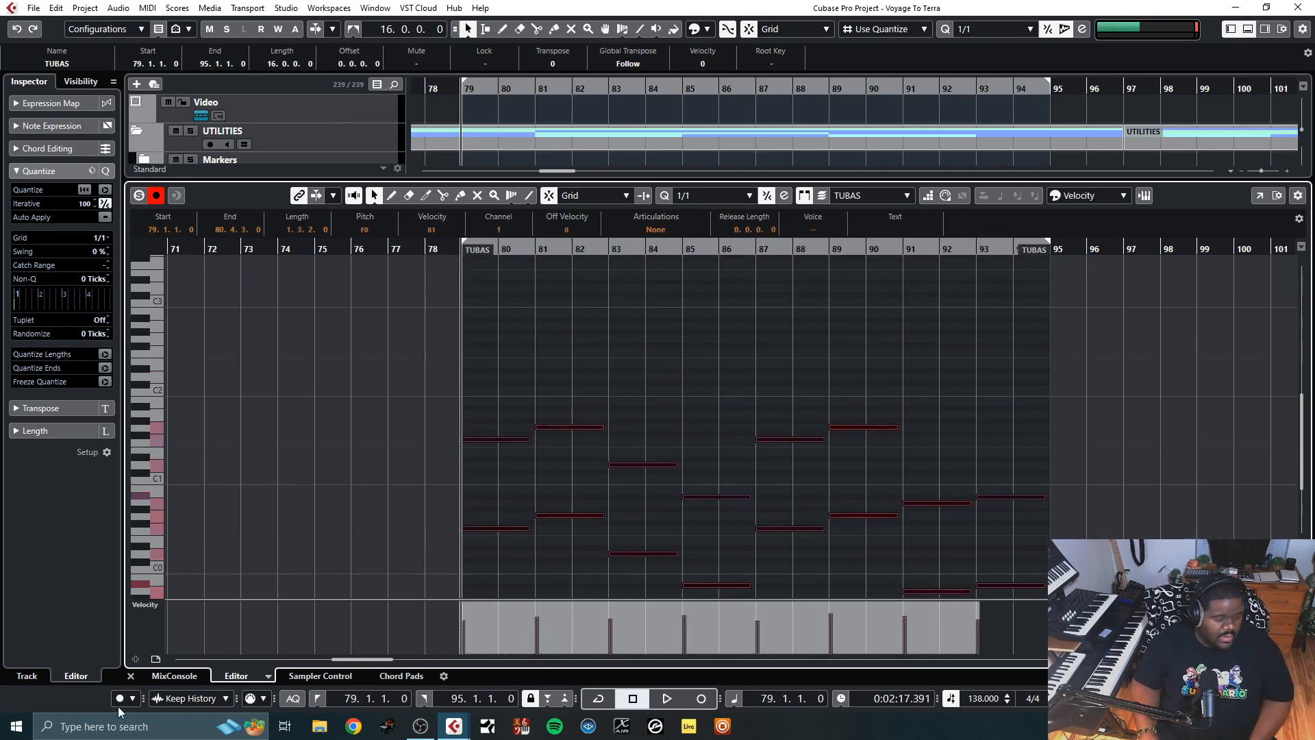
left_click(131, 676)
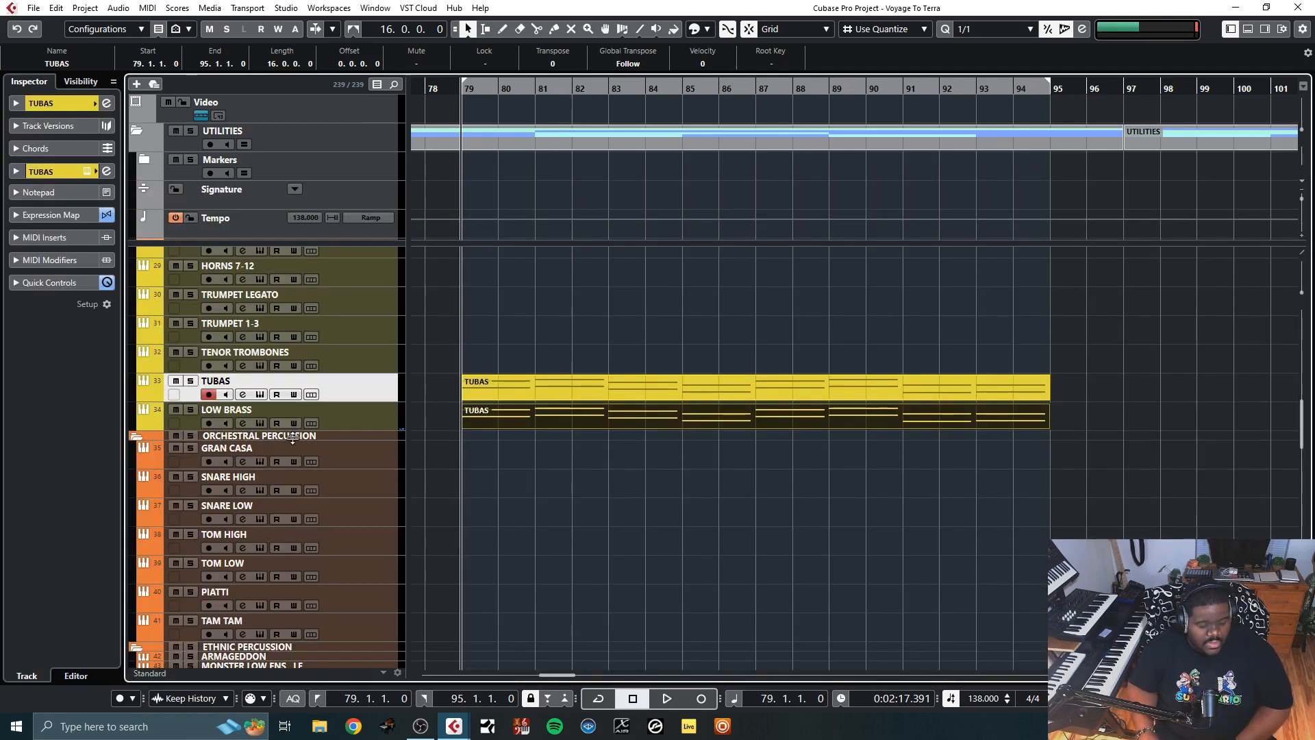
Play the TUBAS and LOW BRASS parts together from bar 79, select the LOW BRASS track and stop playback
key("space")
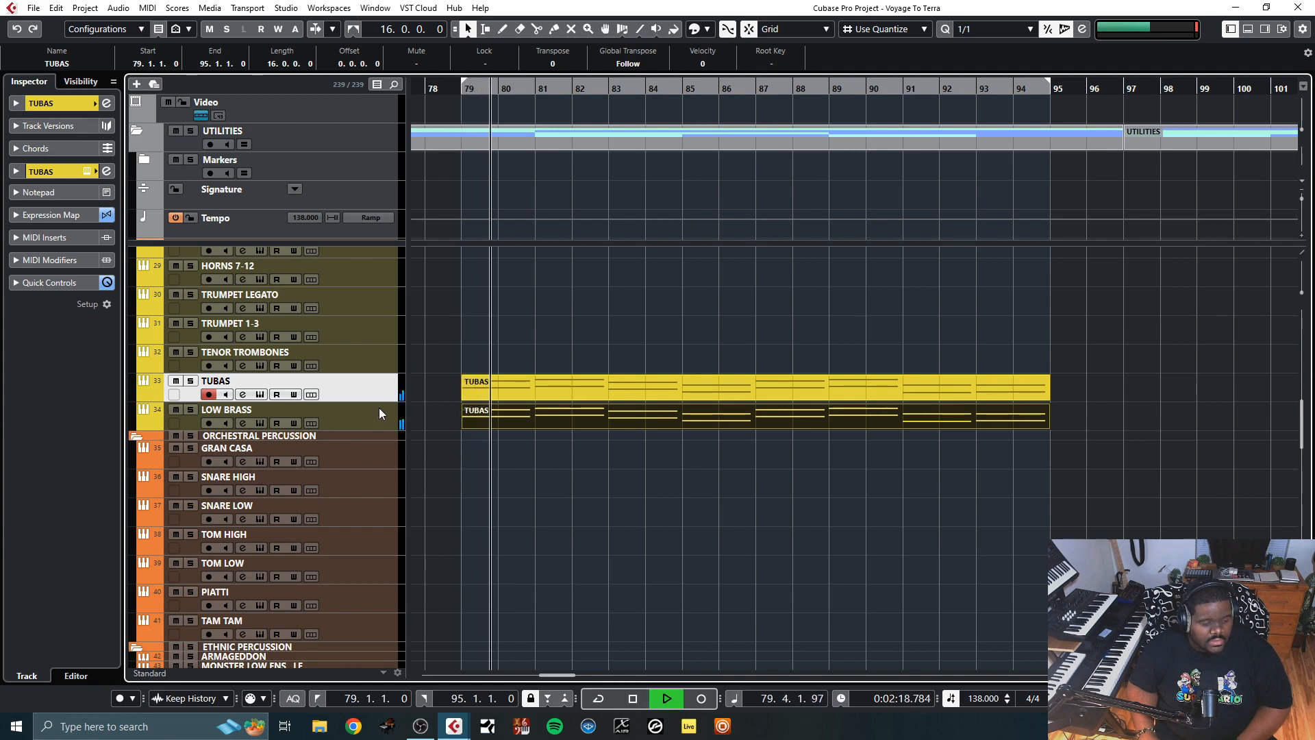
left_click(361, 415)
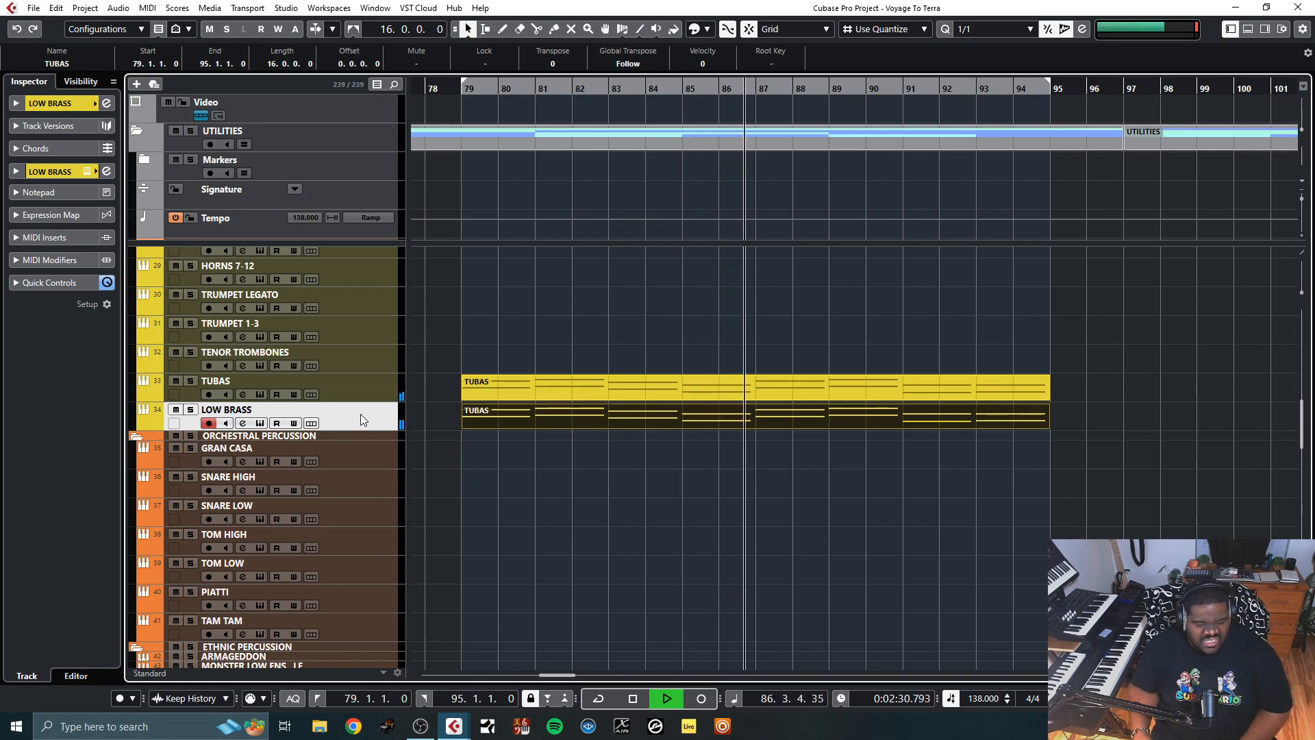
key("space")
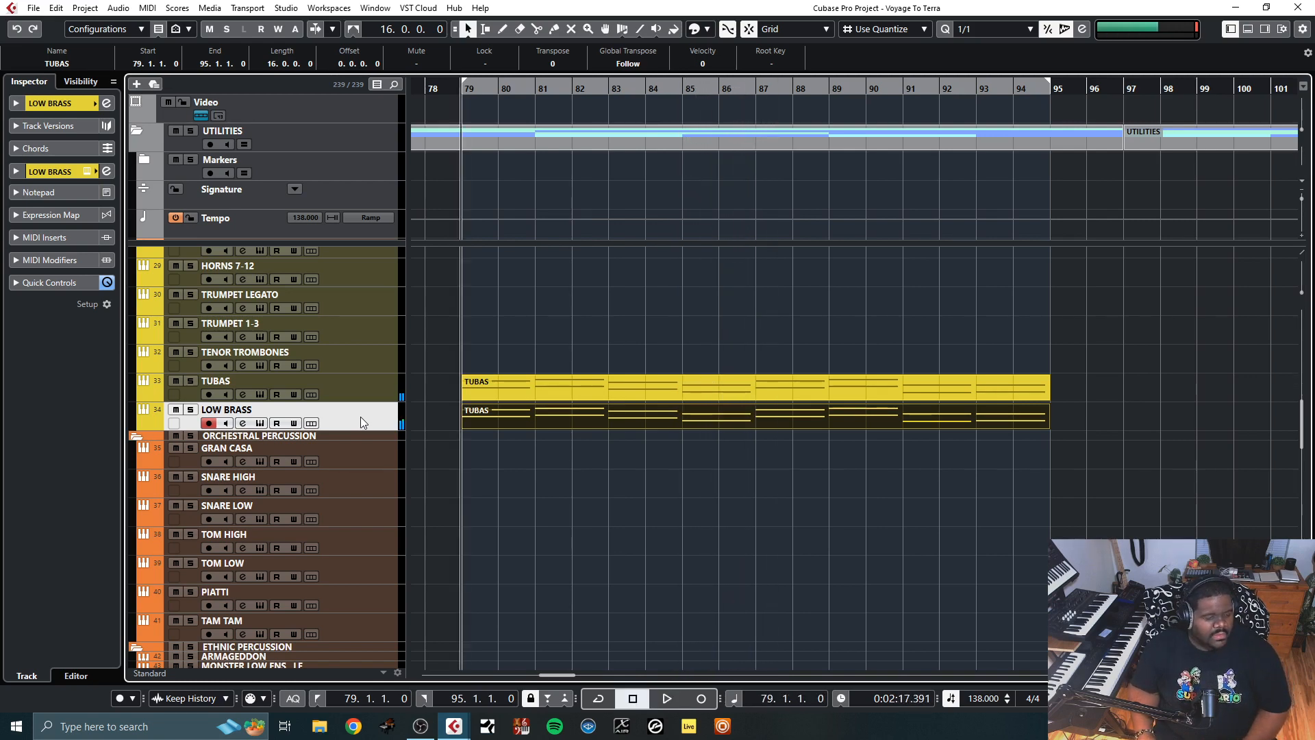
Select the ELYSION (D) track, copy the lower line of notes from the part on the LOW BRASS track and close the editor
scroll(361, 416, "down", 15)
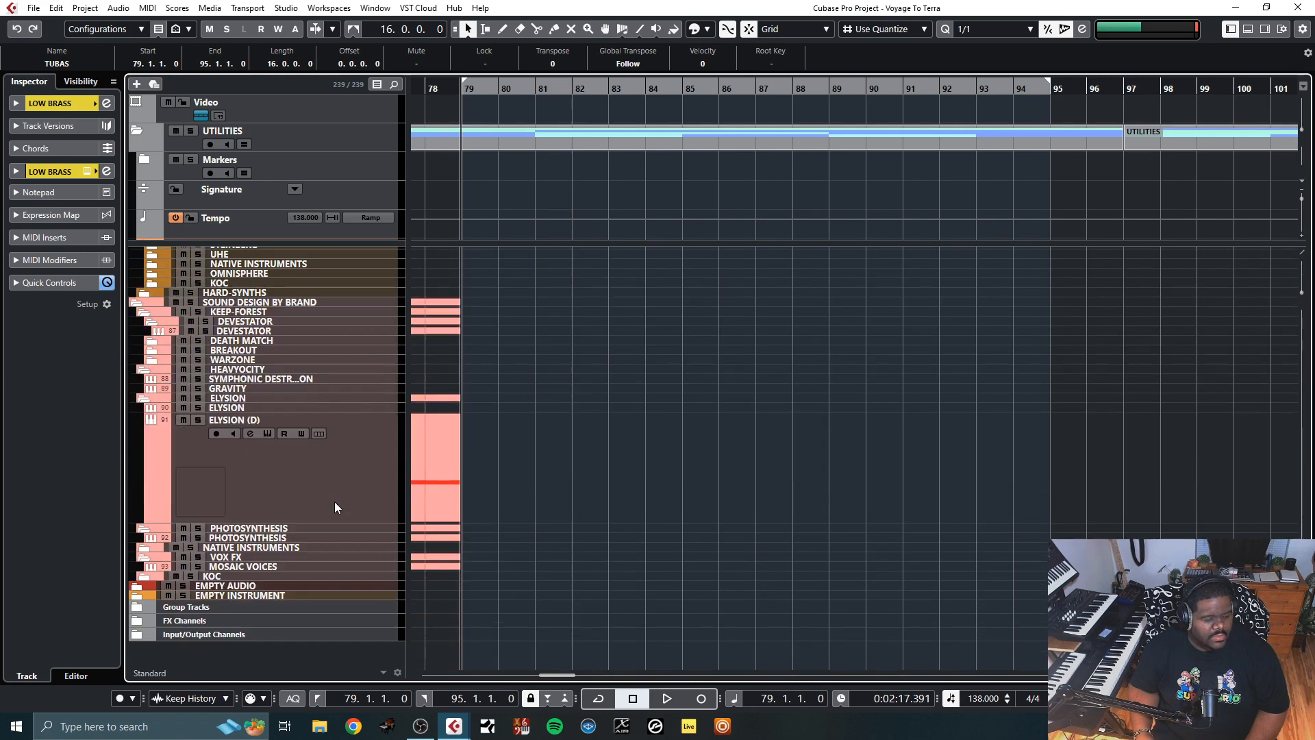
left_click(329, 490)
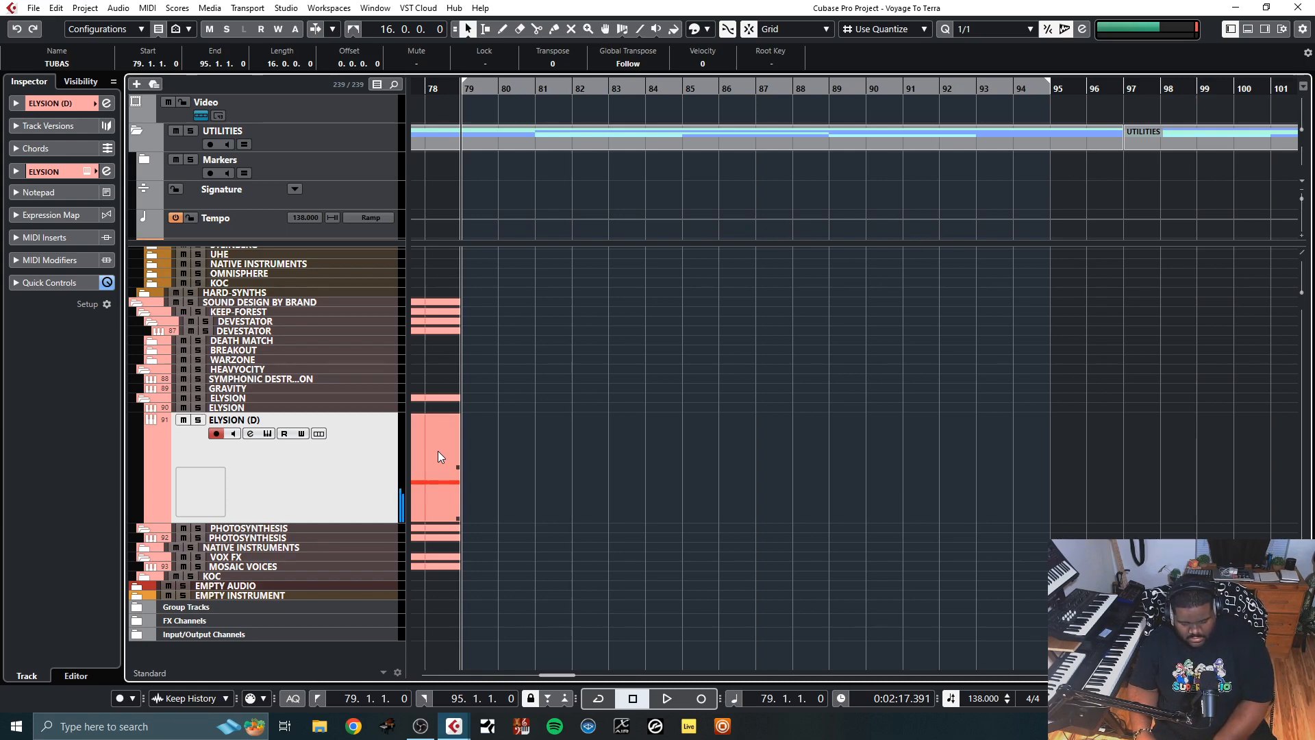
scroll(507, 452, "up", 10)
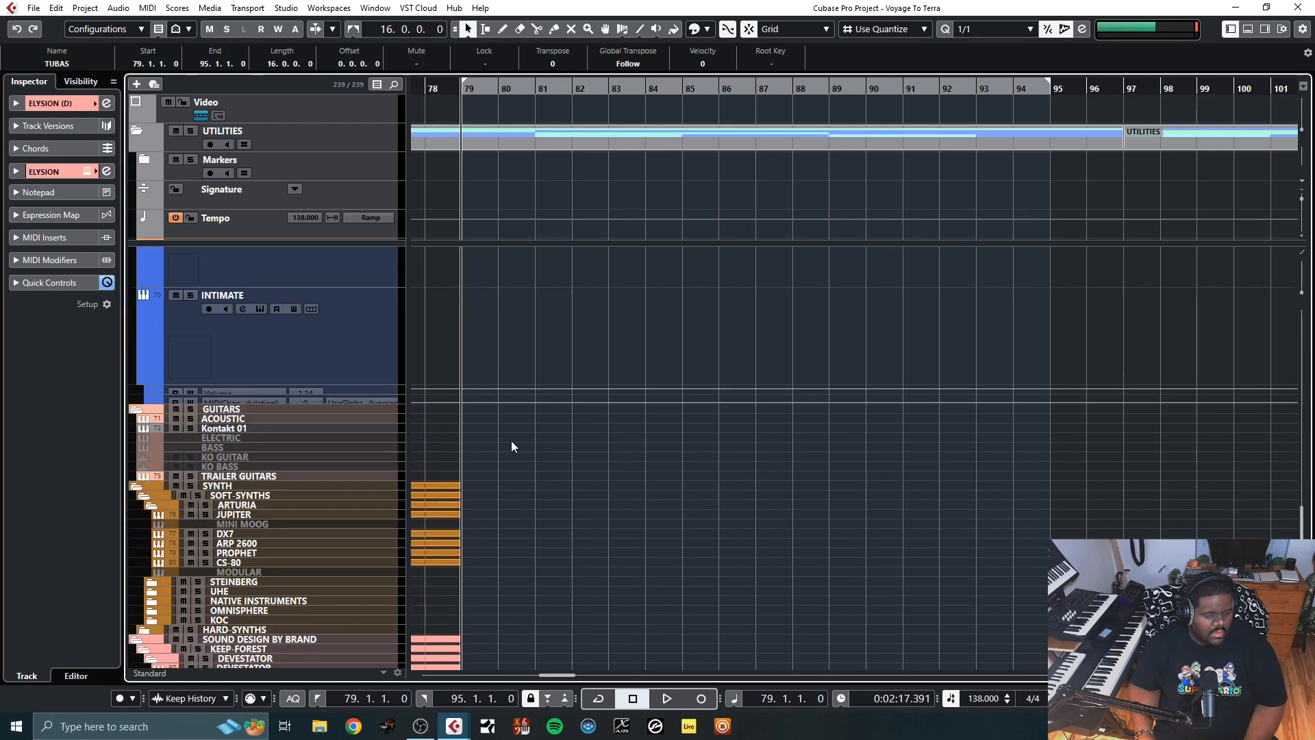
scroll(512, 444, "up", 12)
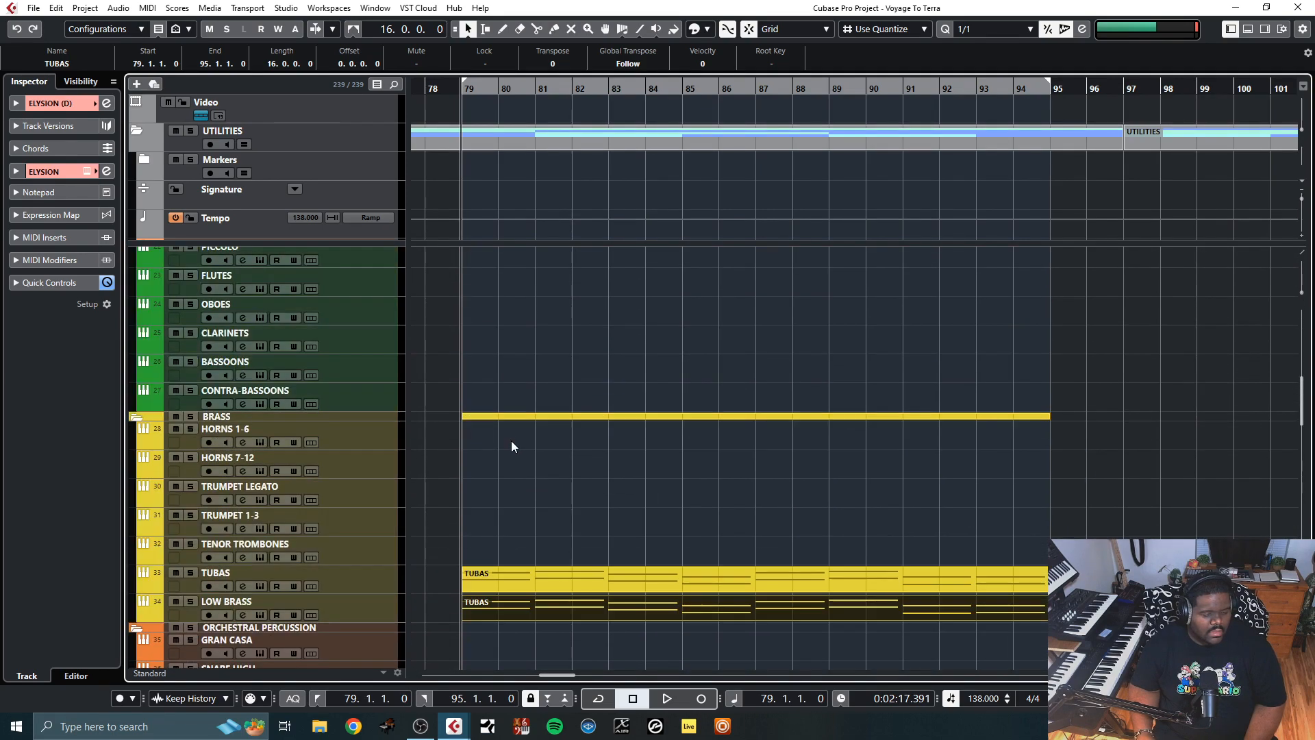
scroll(511, 444, "down", 4)
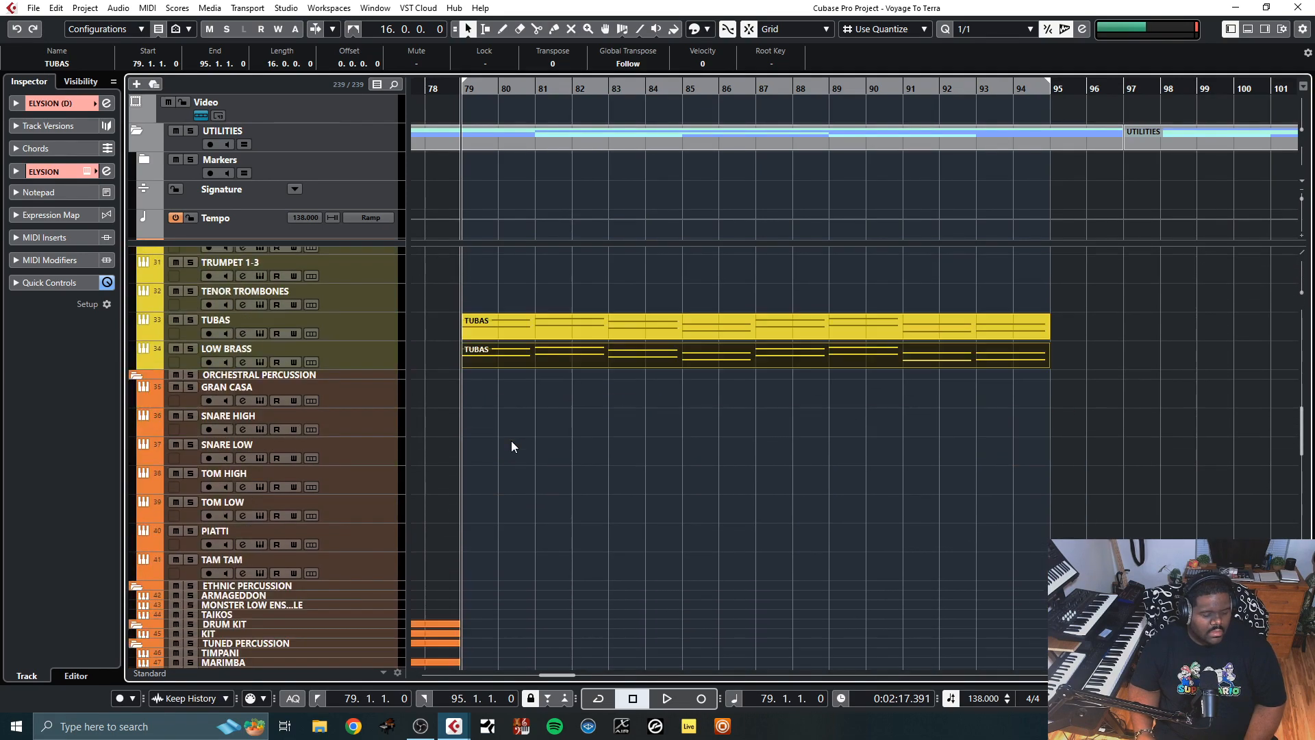
double_click(539, 359)
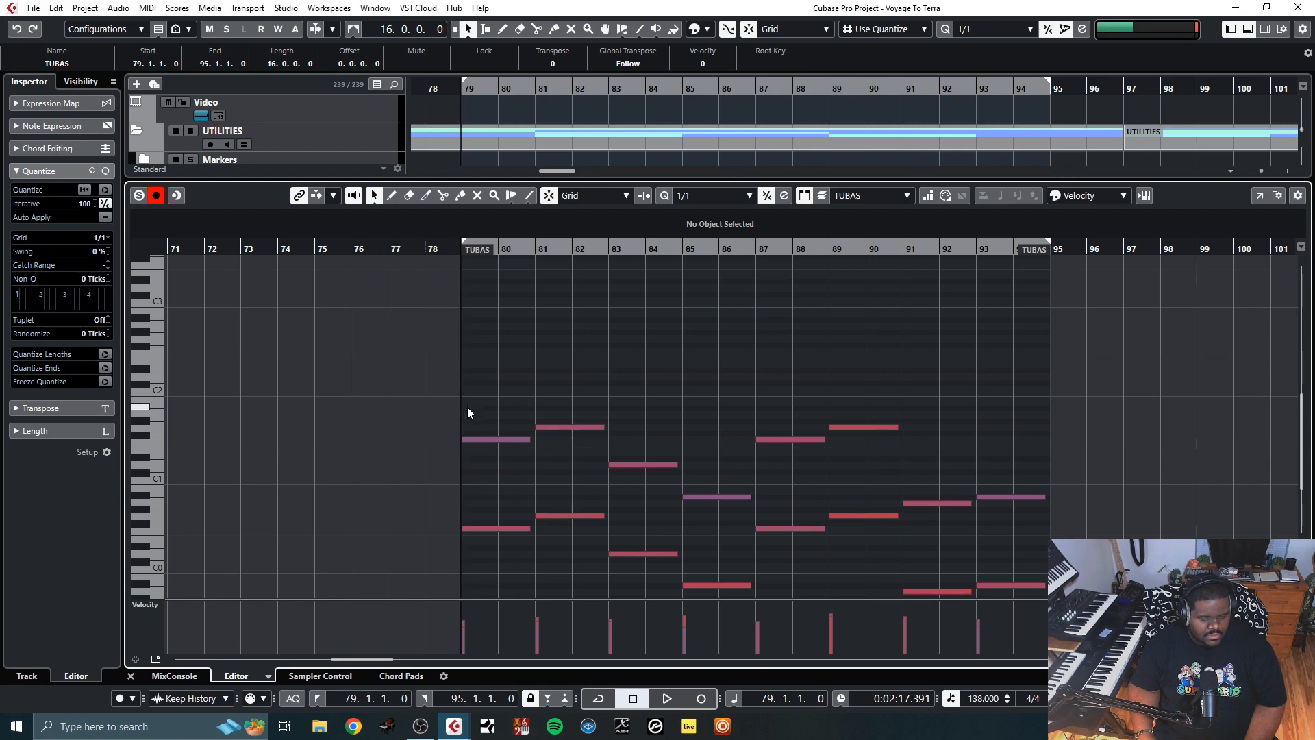
scroll(578, 501, "down", 4)
scroll(582, 500, "up", 2)
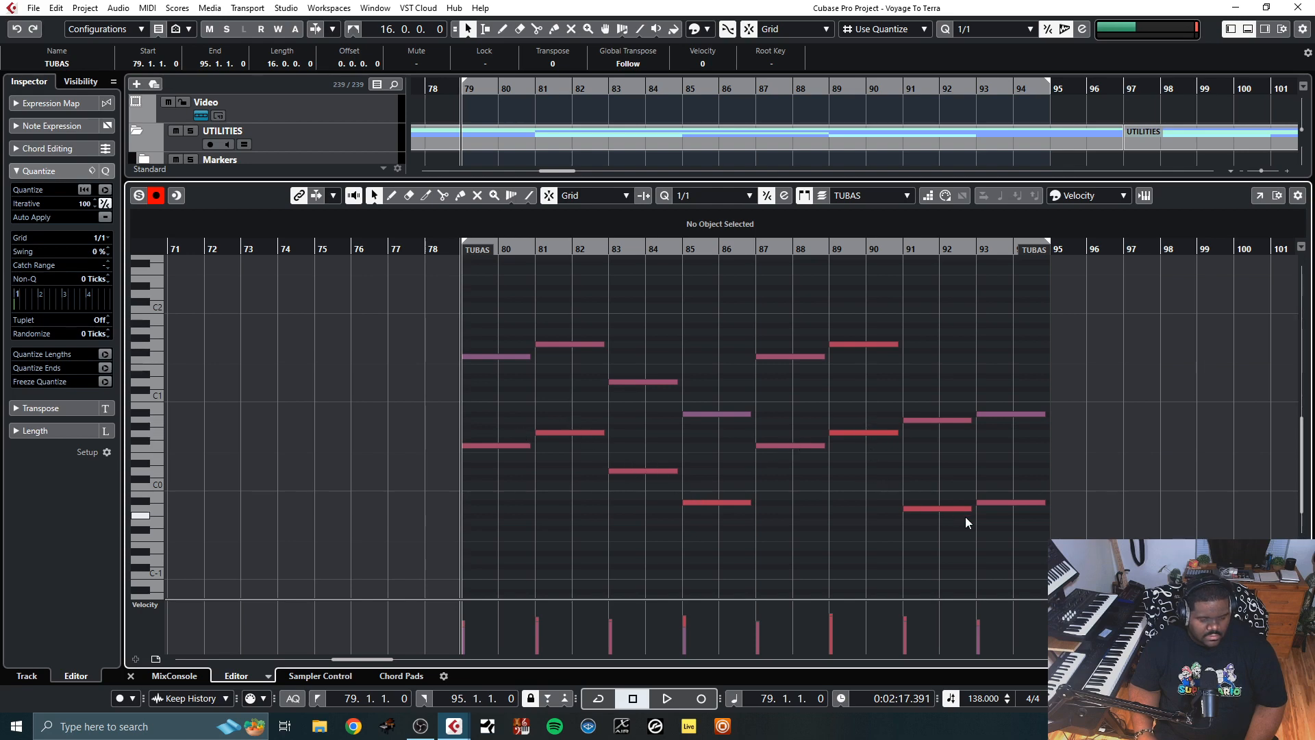
left_click_drag(463, 432, 1041, 536)
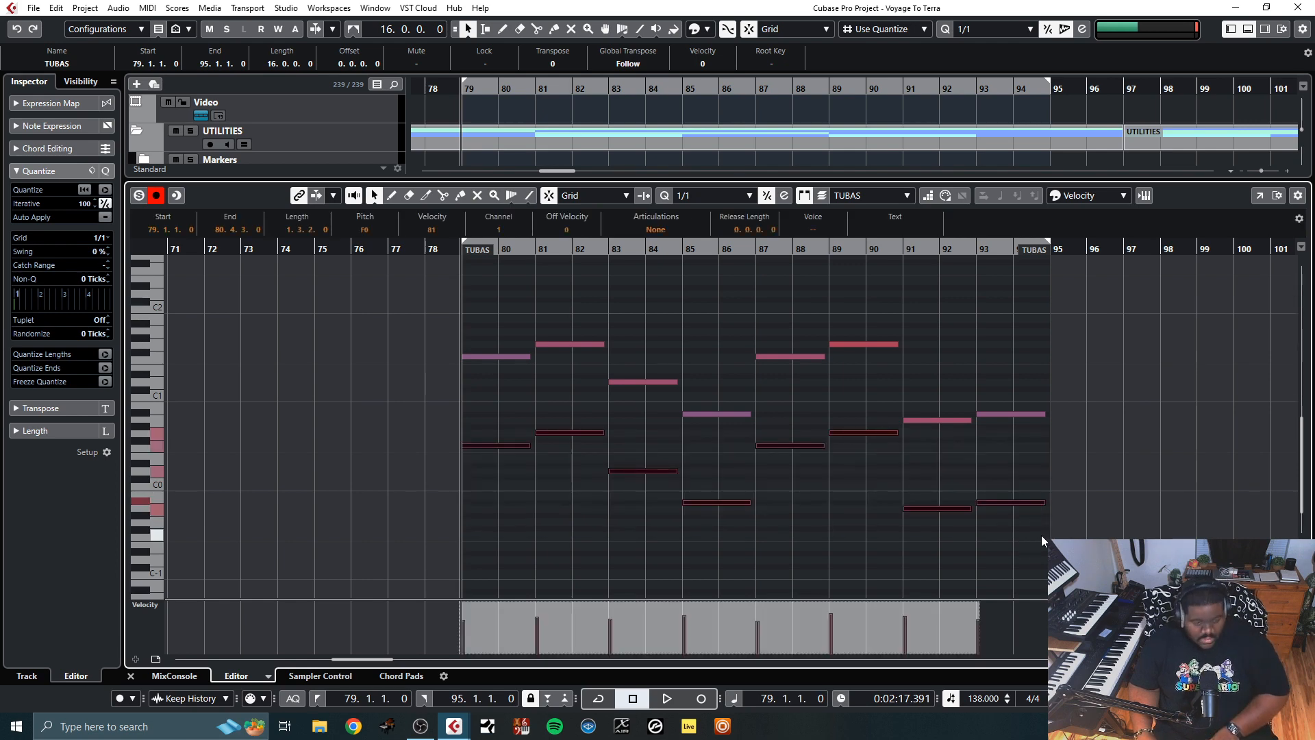
left_click(131, 676)
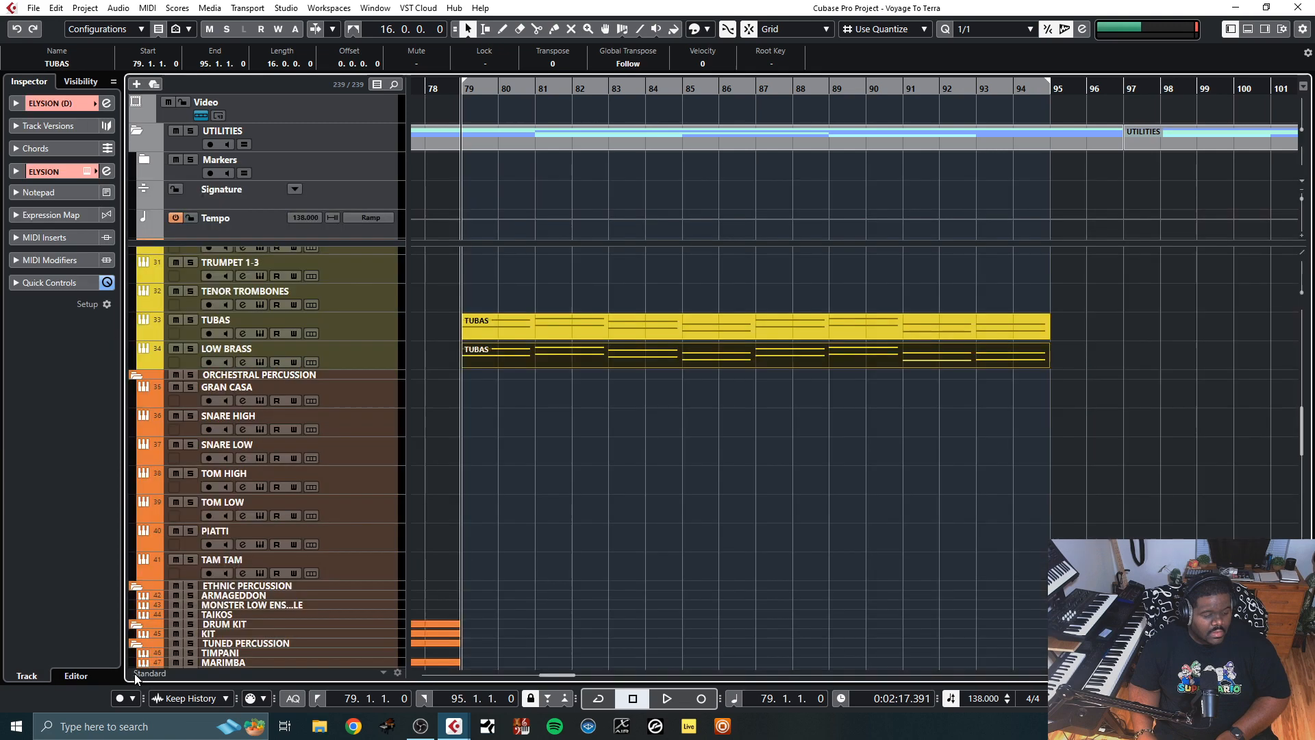
Paste the copied low notes as a new part at bar 79 on the ELYSION (D) track
scroll(467, 429, "down", 5)
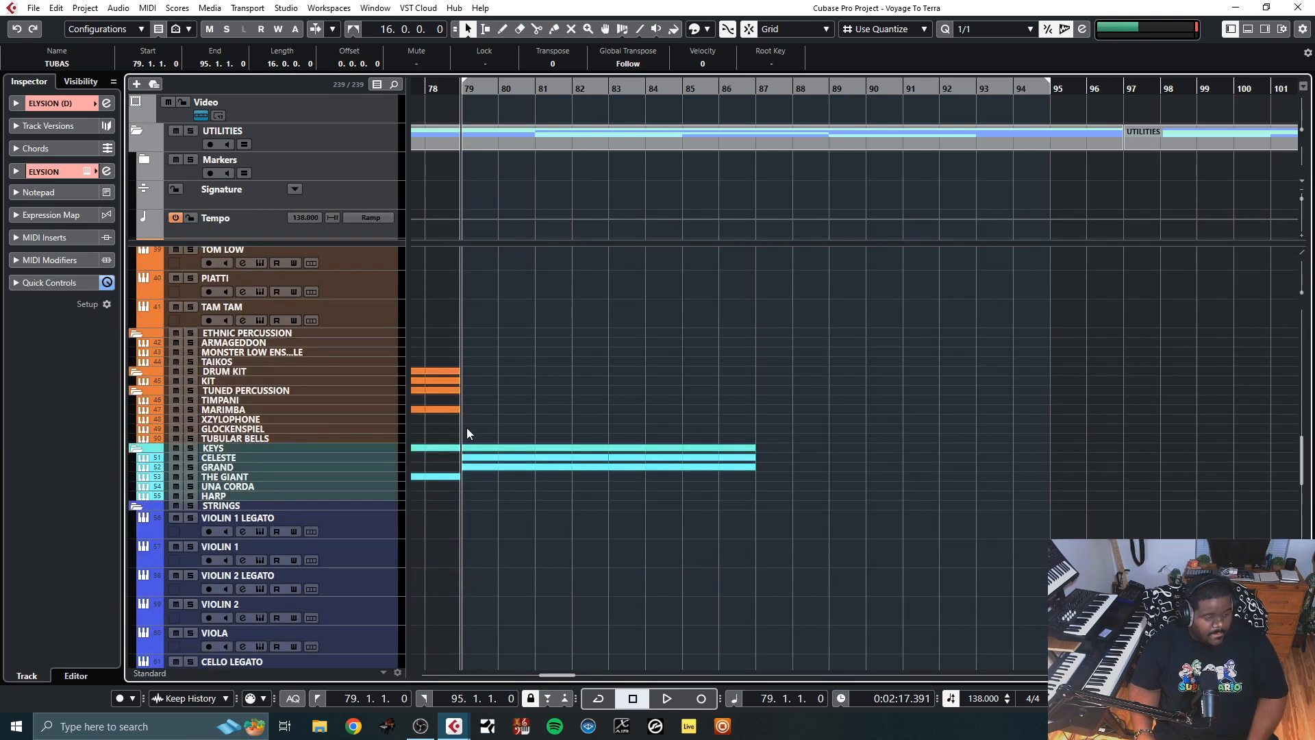
scroll(467, 429, "up", 5)
scroll(466, 428, "down", 15)
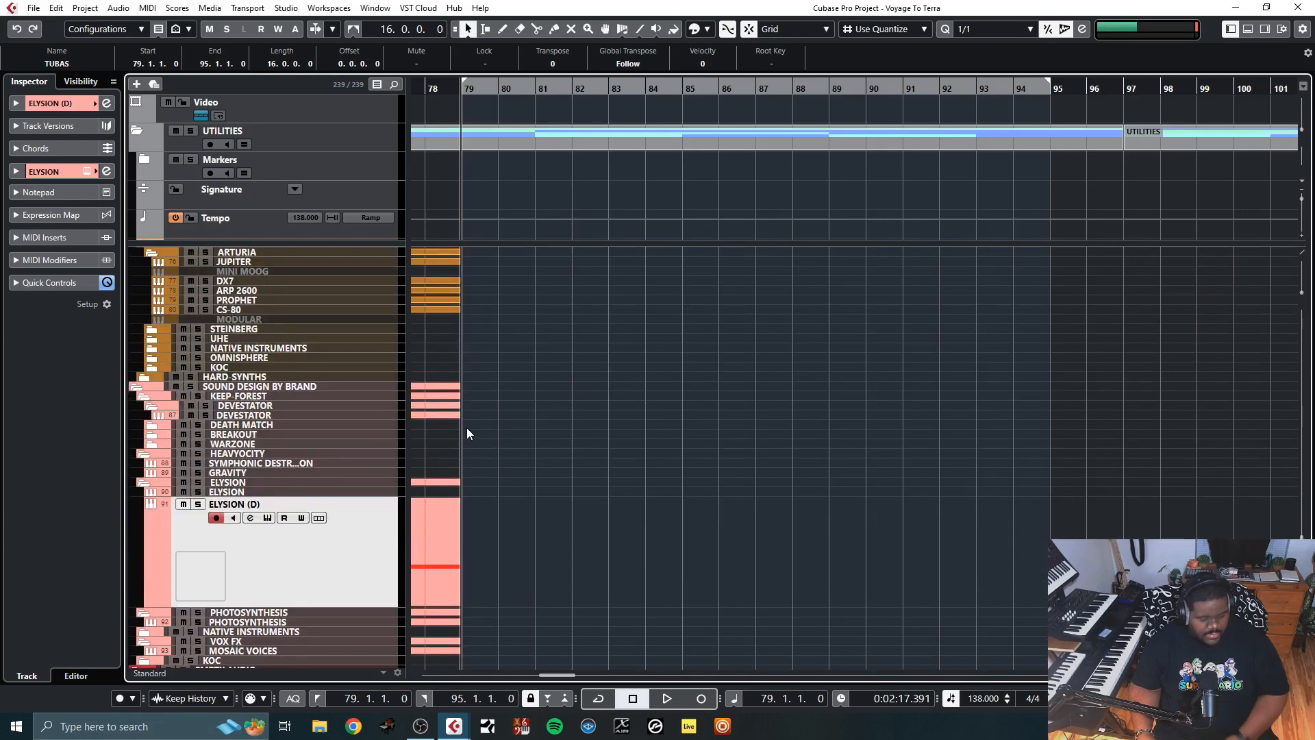
key("shift+KP_Multiply")
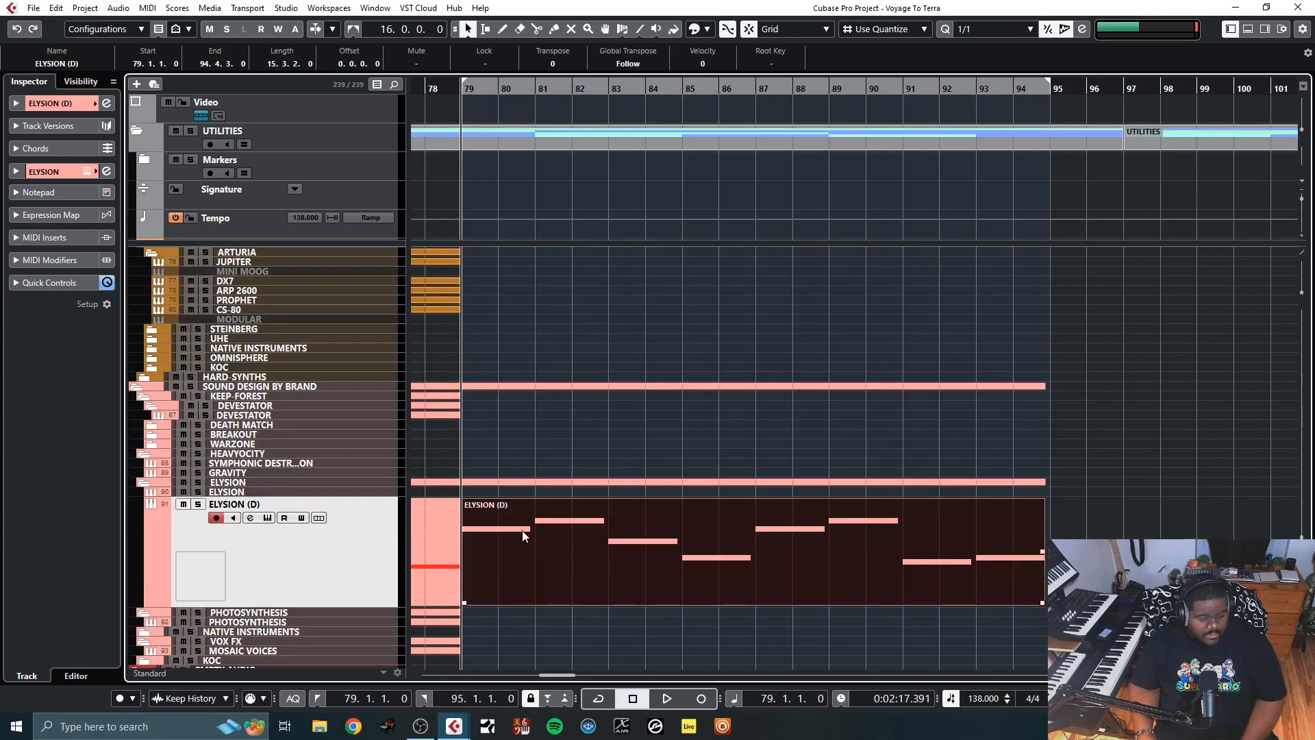
Solo ELYSION (D) during playback and transpose all notes of its new part up two octaves, so the first is F2
key("space")
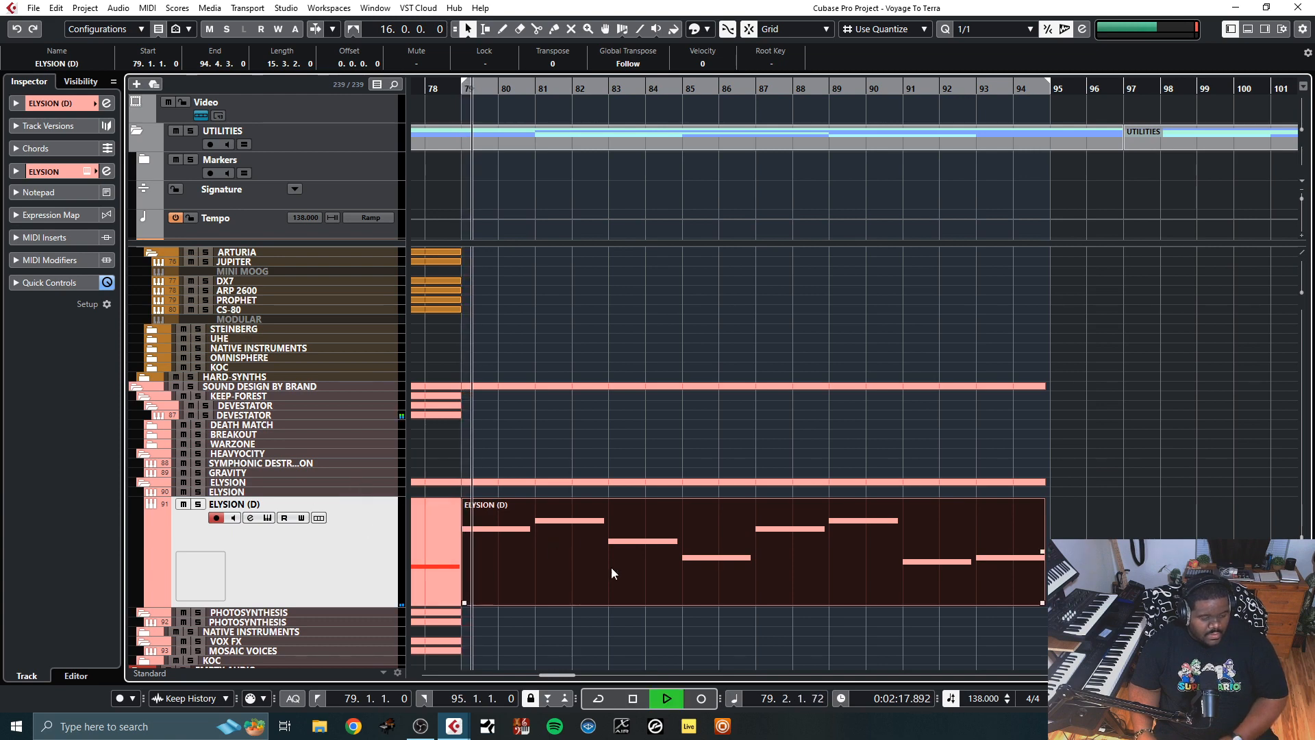
key("s")
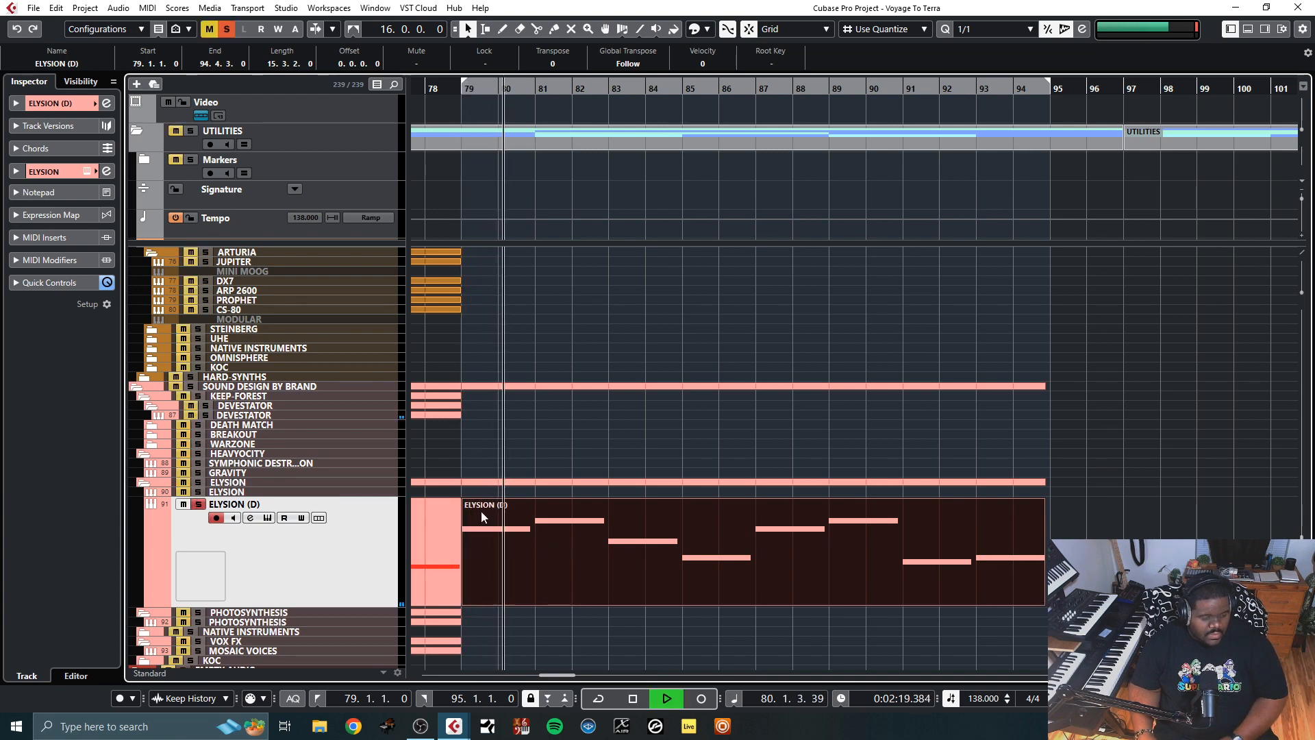
double_click(581, 553)
key("ctrl+a")
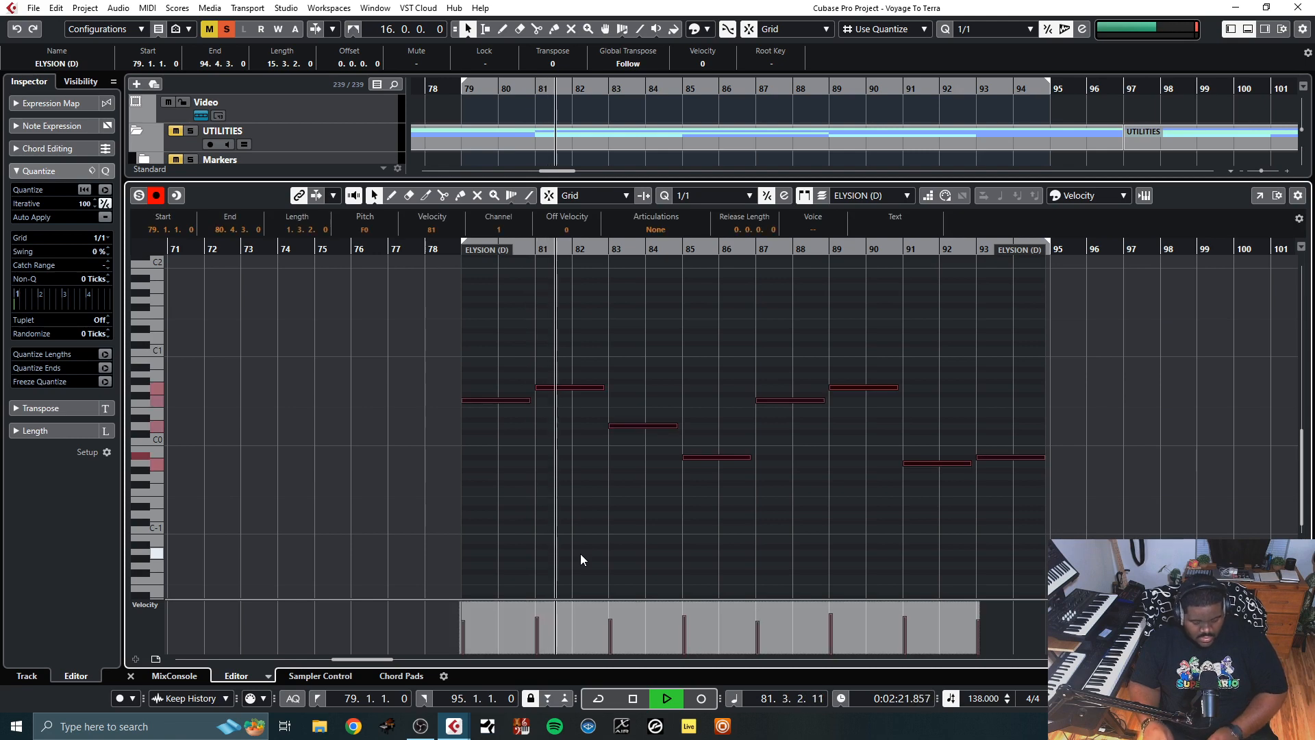
key("shift+Up")
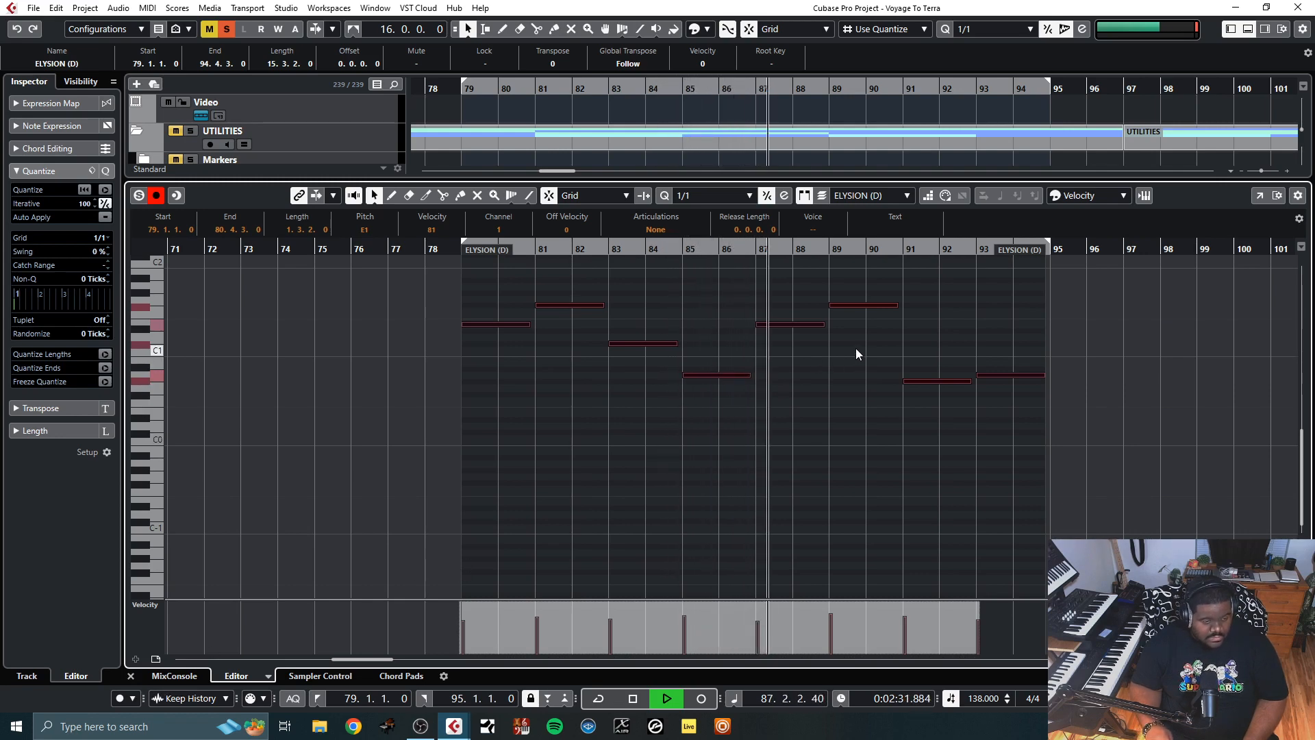
key("Up")
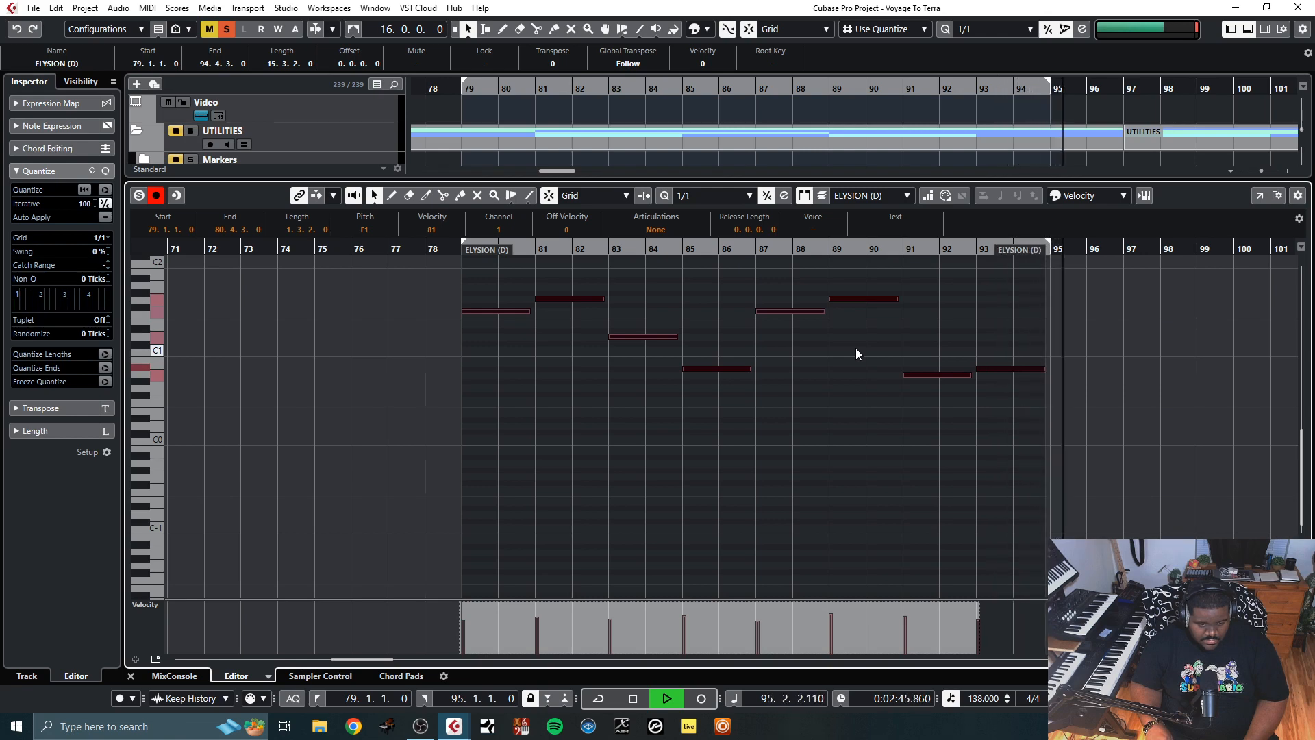
key("shift+Up")
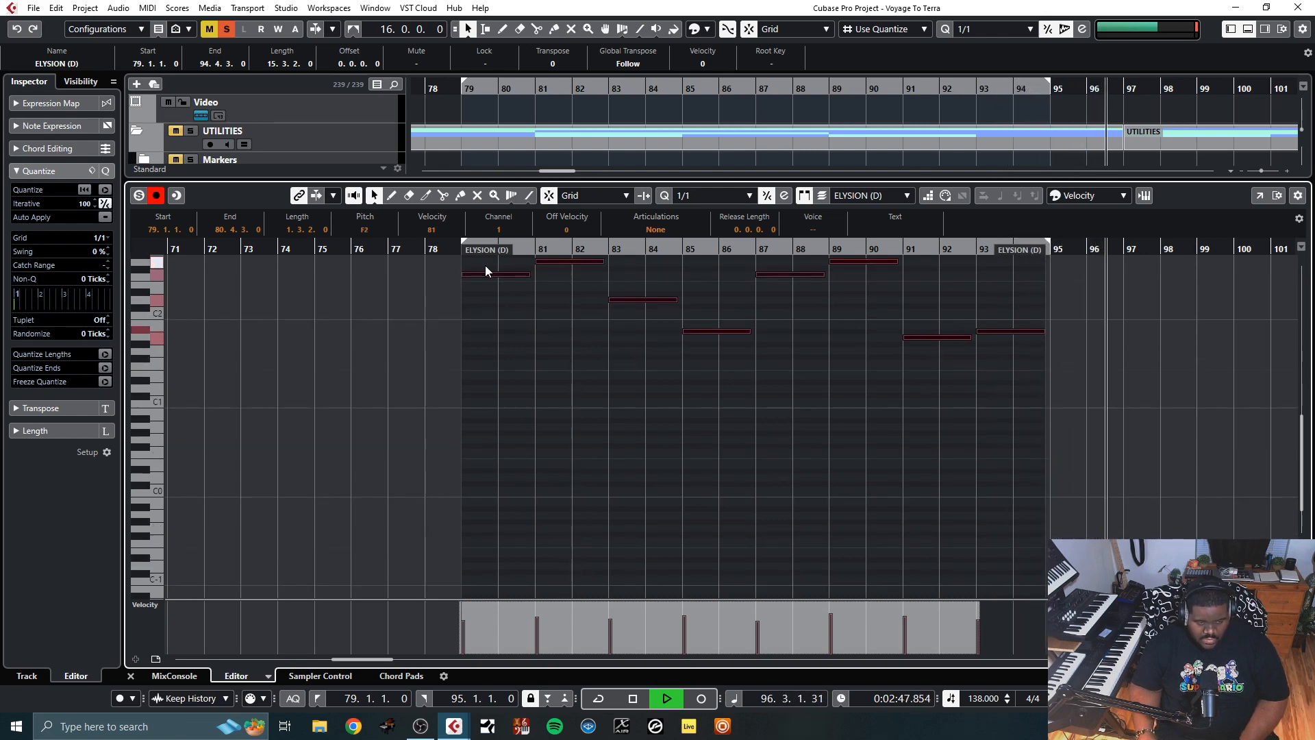
Close the note editor, unsolo ELYSION (D) and play its new part with the full arrangement from bar 79
key("space")
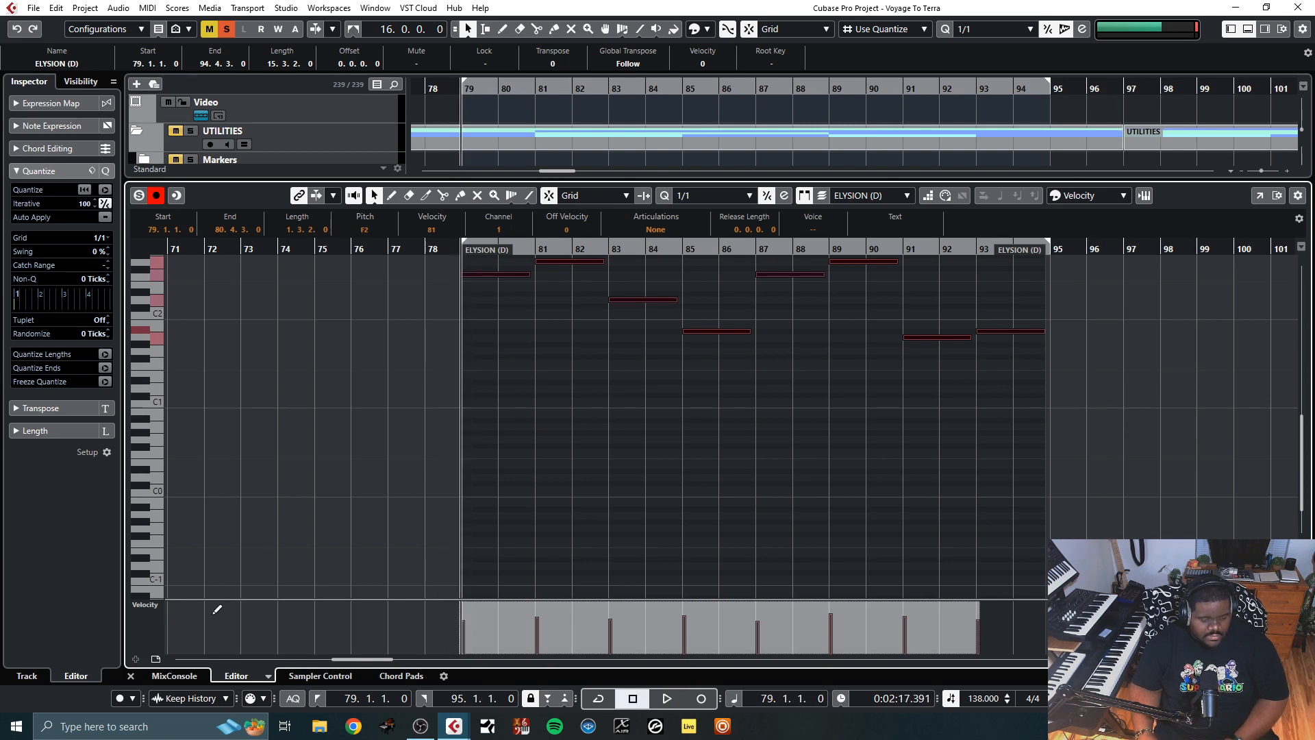
left_click(130, 676)
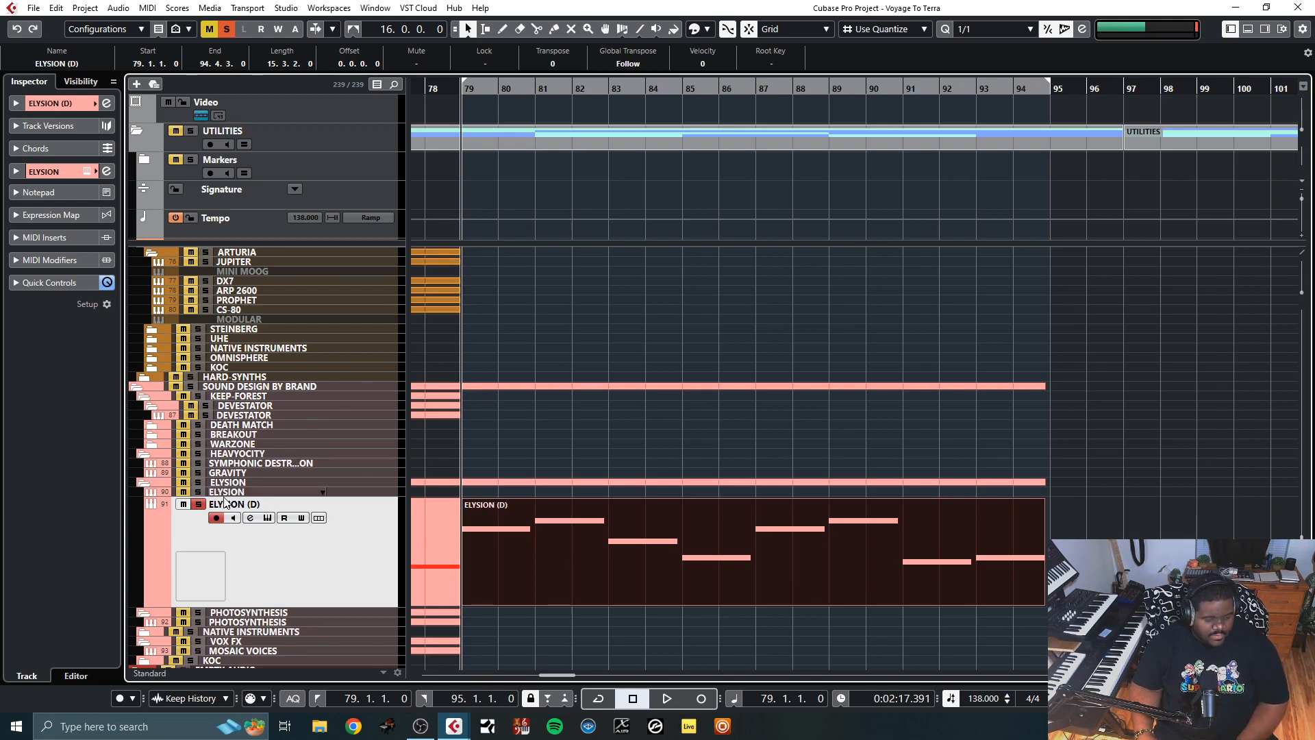
left_click(198, 504)
key("space")
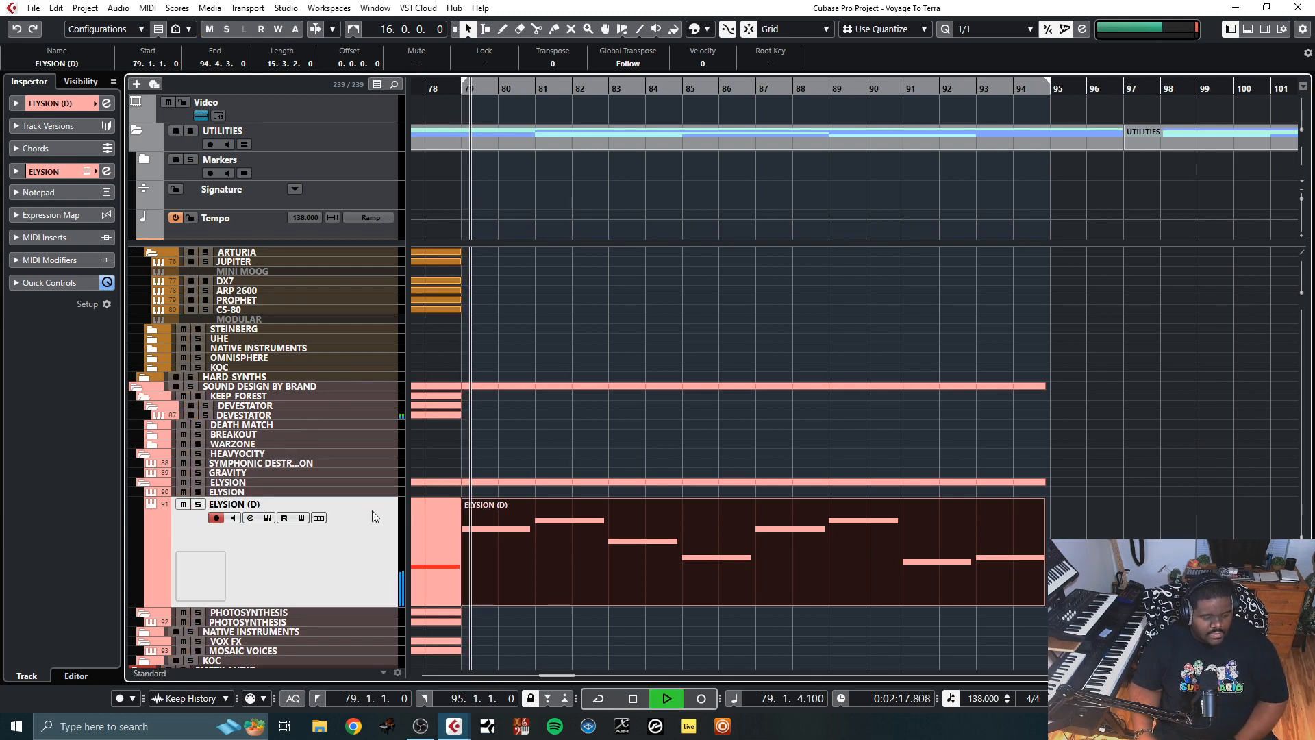
scroll(396, 577, "down", 3)
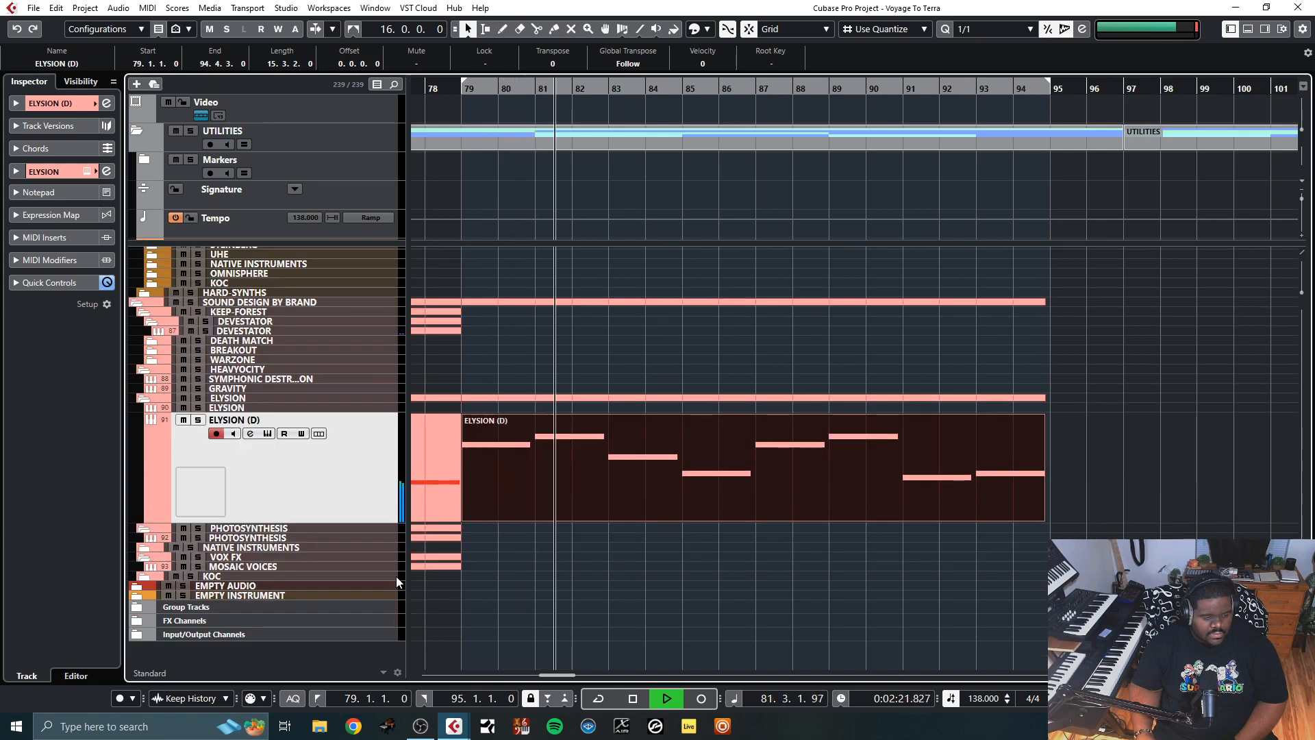
scroll(396, 579, "up", 6)
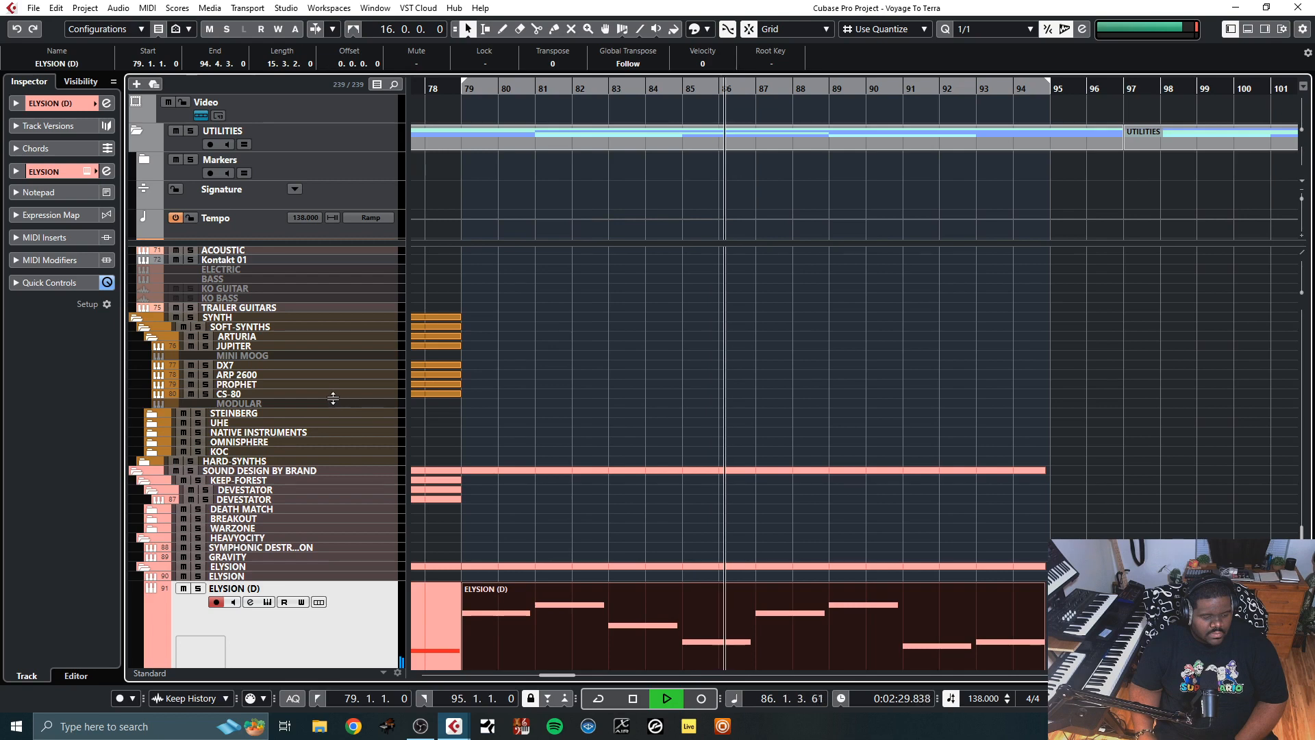
key("space")
Select the DX7, PROPHET and ARP 2600 synth tracks in turn to audition their sounds
left_click(355, 395)
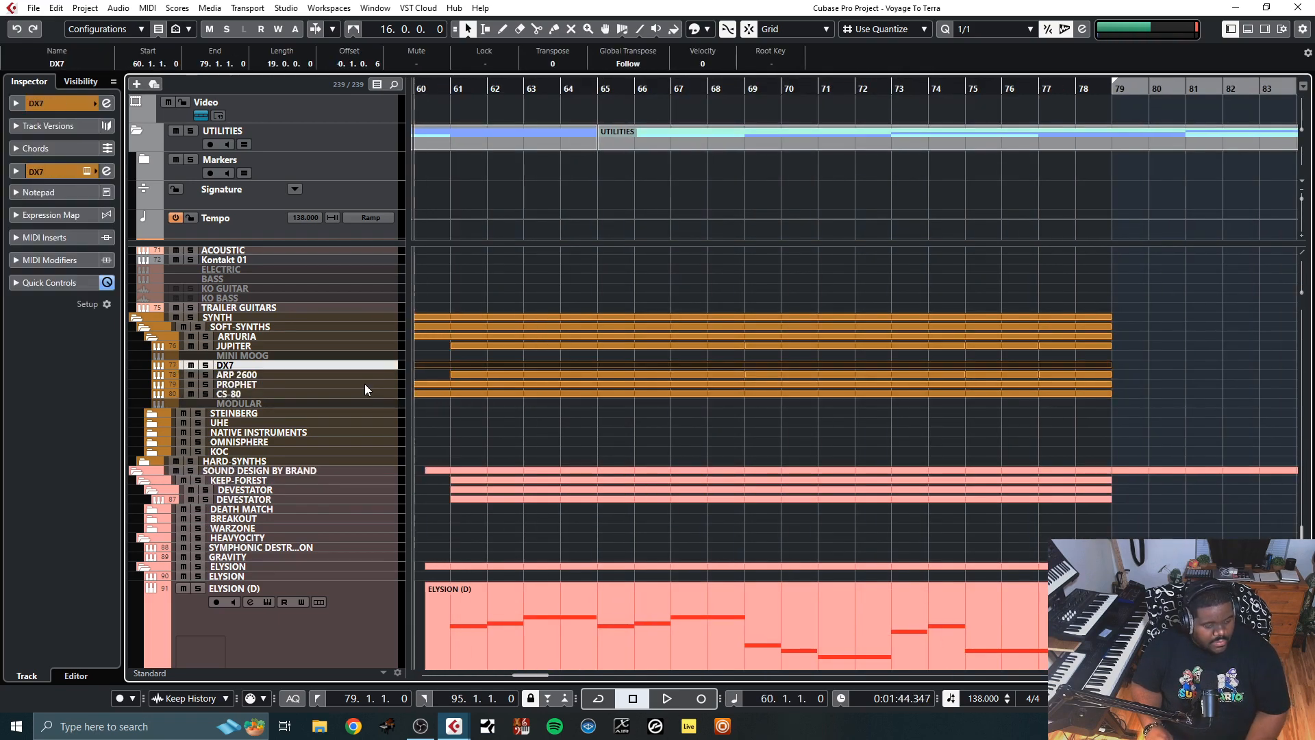
left_click(365, 385)
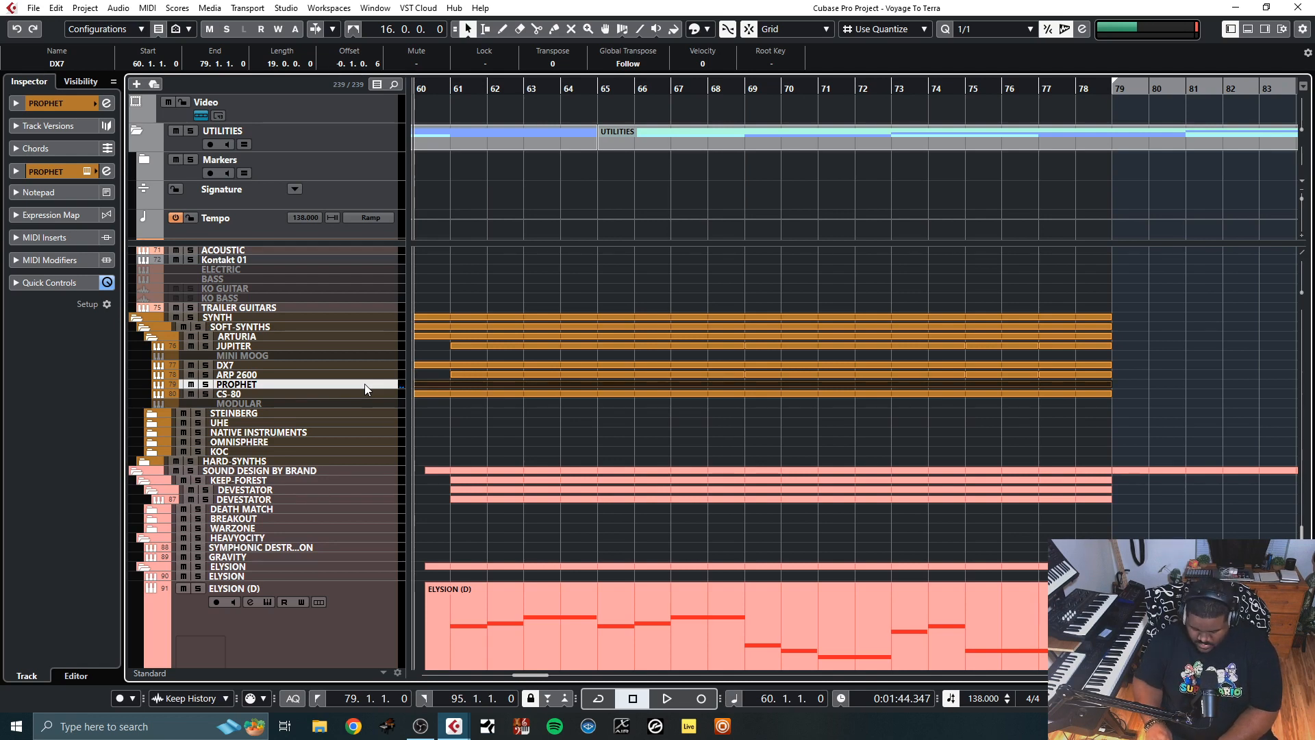
key("Up")
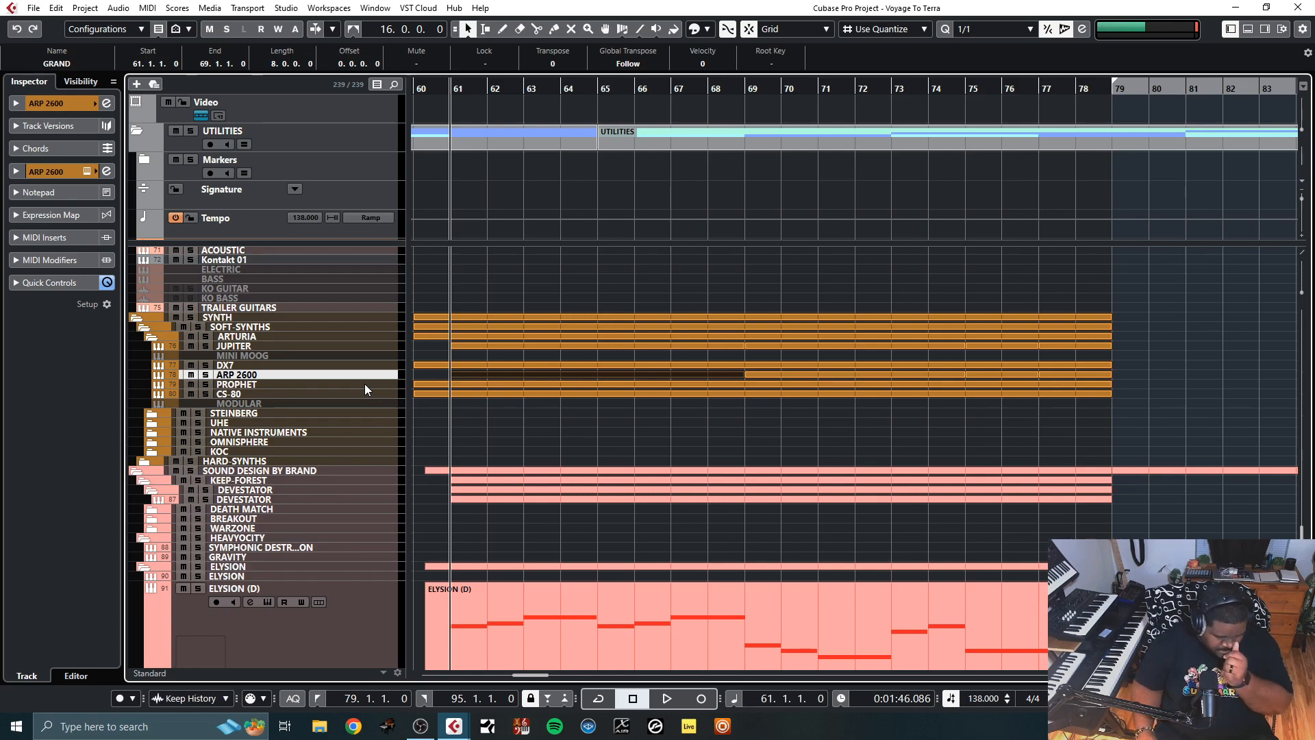
left_click(347, 365)
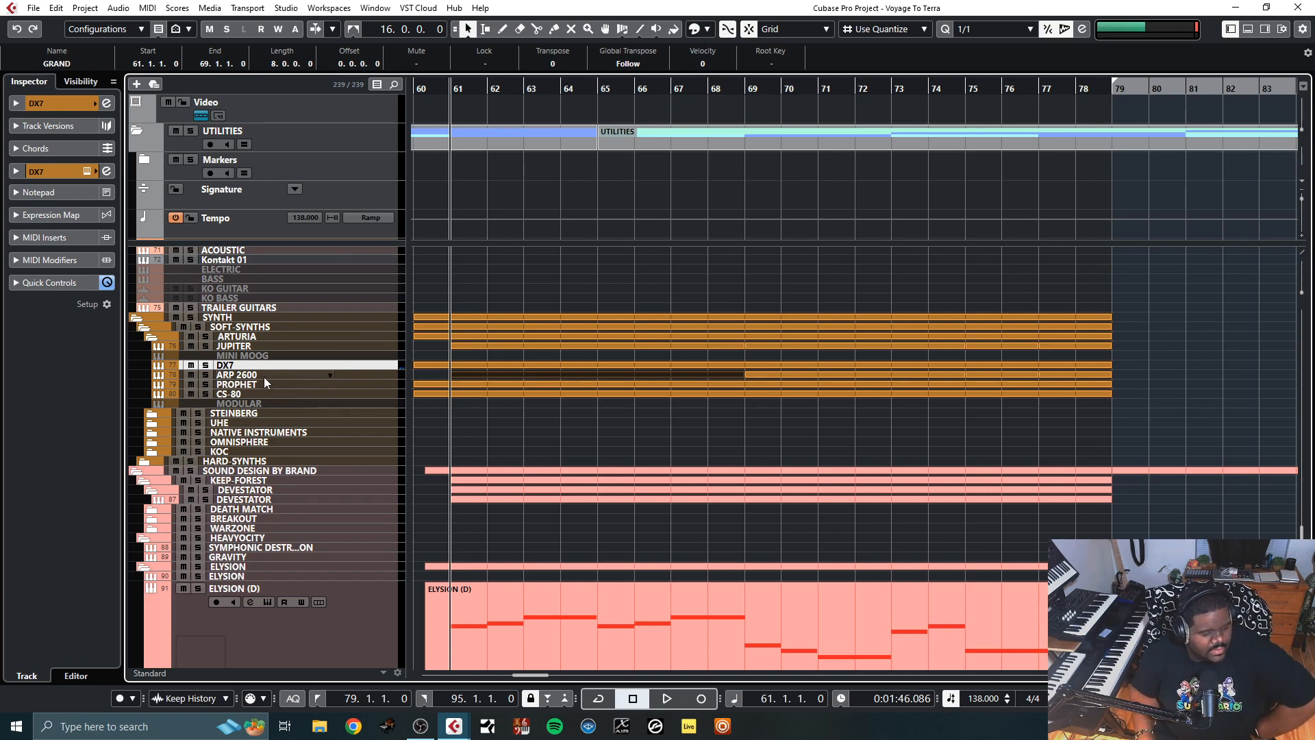
Enable the disabled MINI MOOG track in the ARTURIA folder and enlarge its track height
left_click(377, 356)
right_click(368, 357)
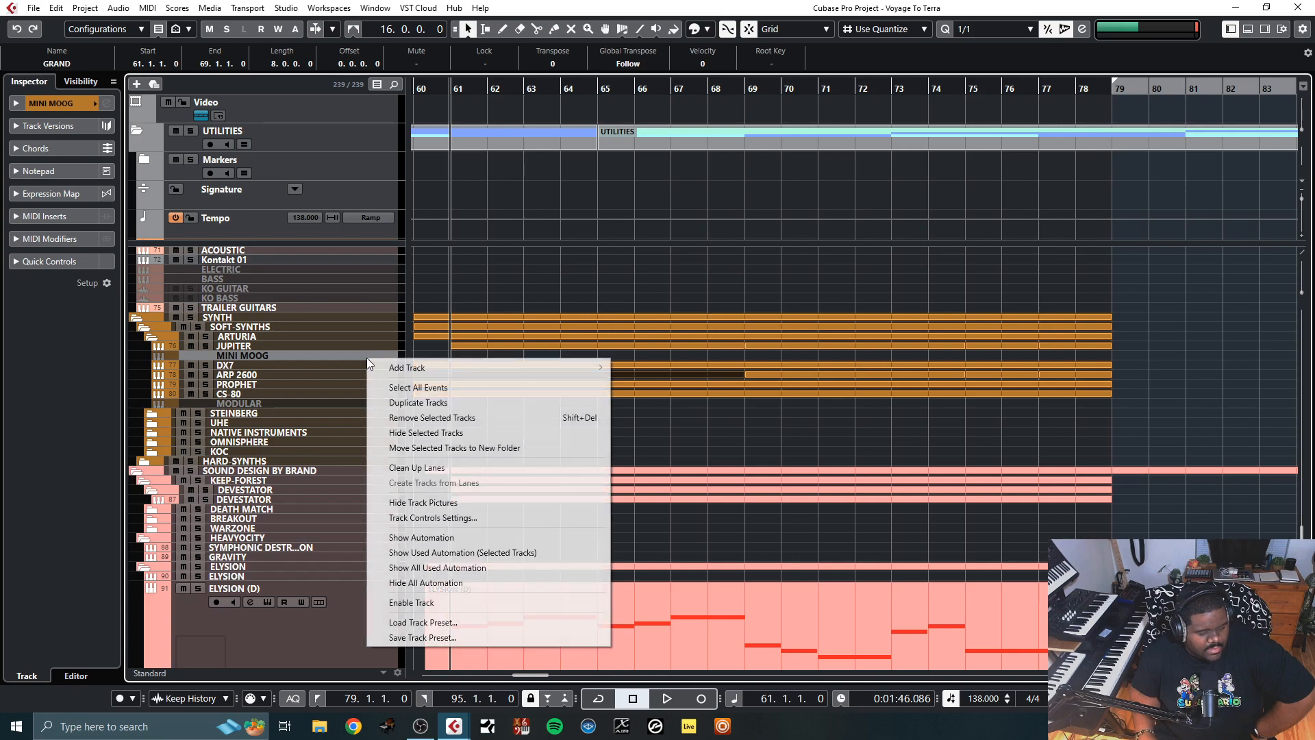
left_click(421, 602)
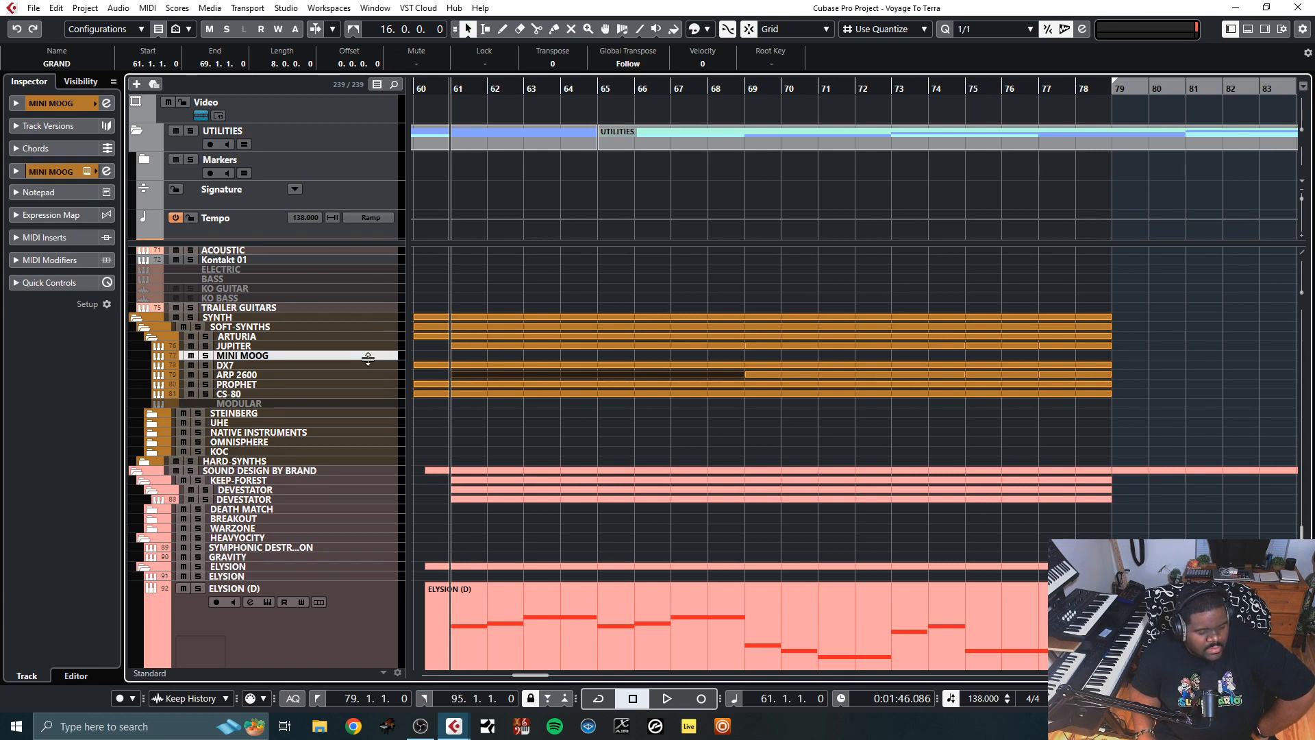
left_click_drag(368, 361, 375, 396)
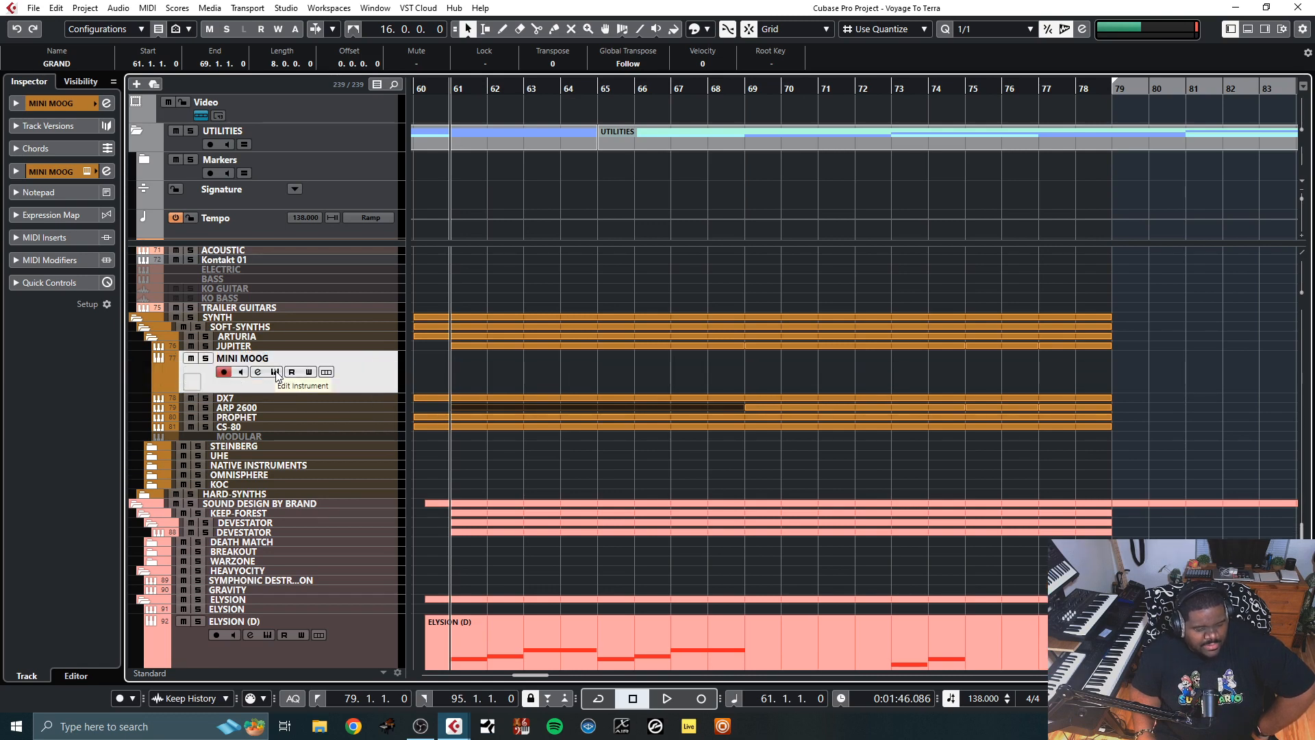
Show the MINI MOOG track's instrument, decline the plugin tour and load the Bass preset Basement
key("e")
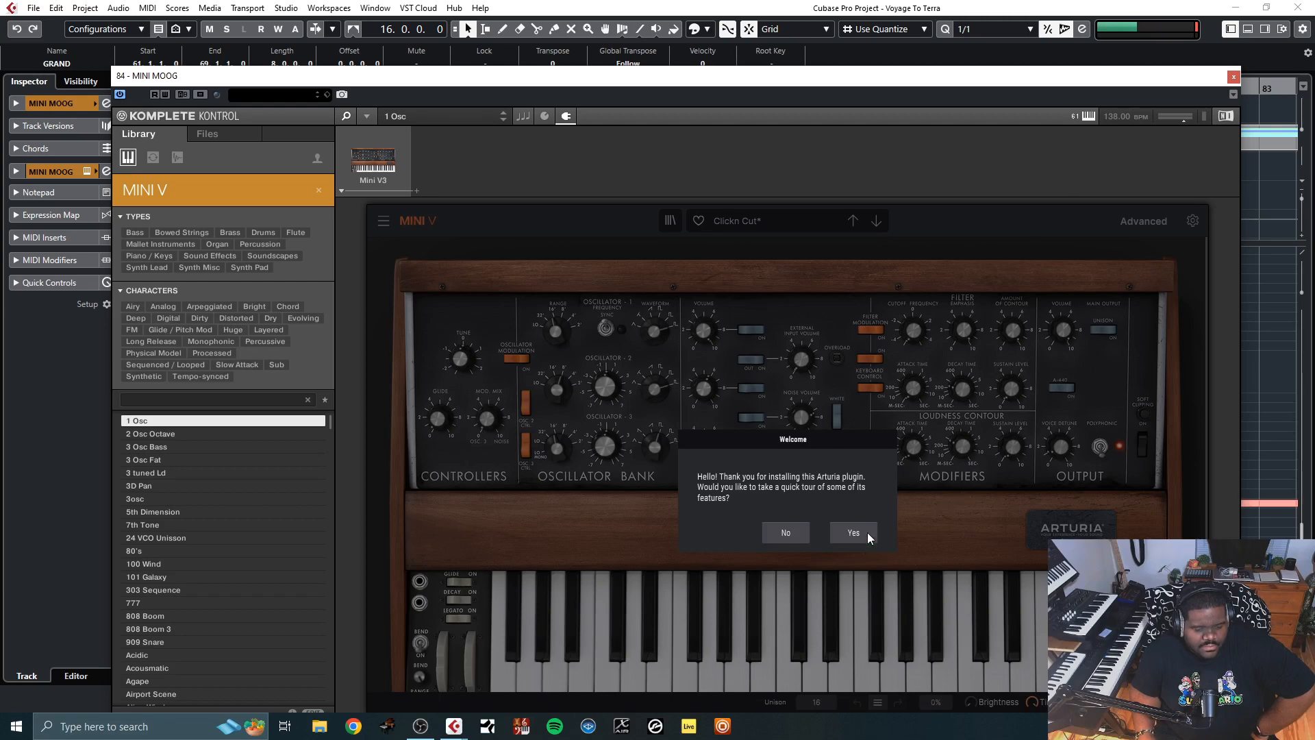
left_click(785, 532)
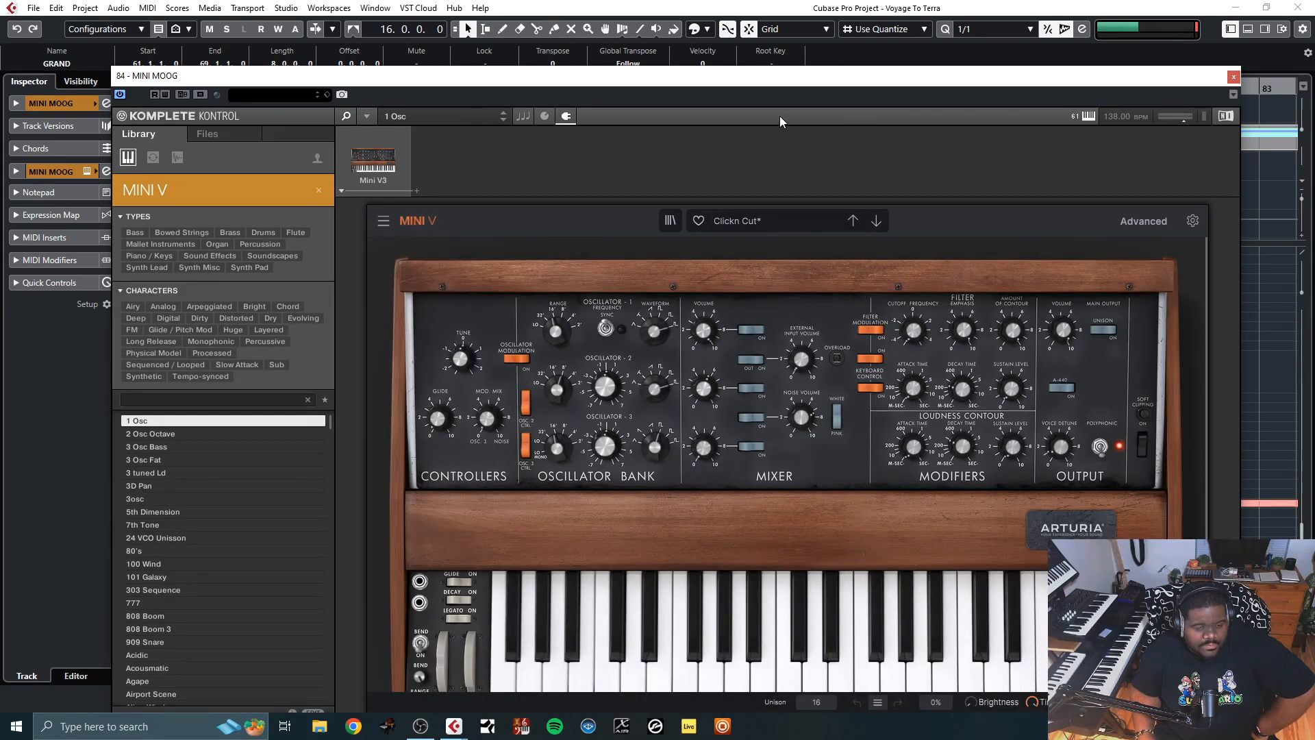
left_click(766, 219)
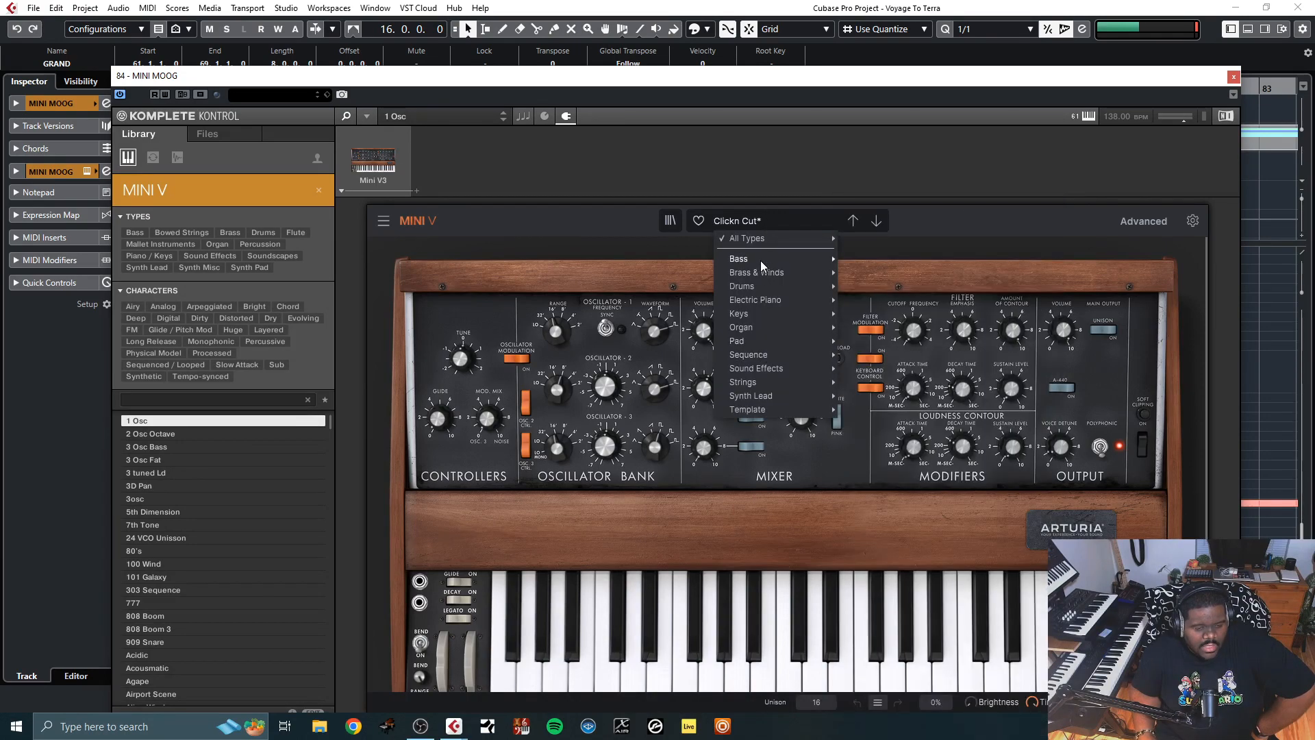
mouse_move(760, 261)
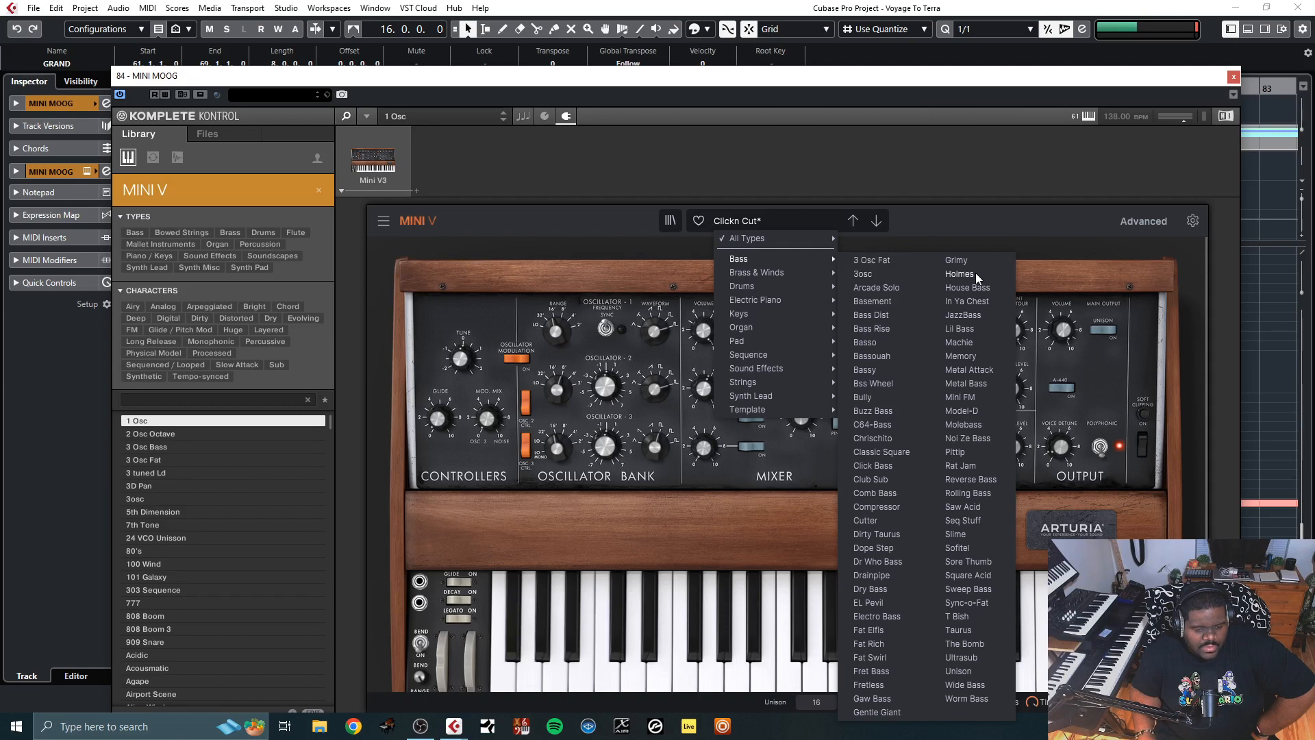
left_click(886, 304)
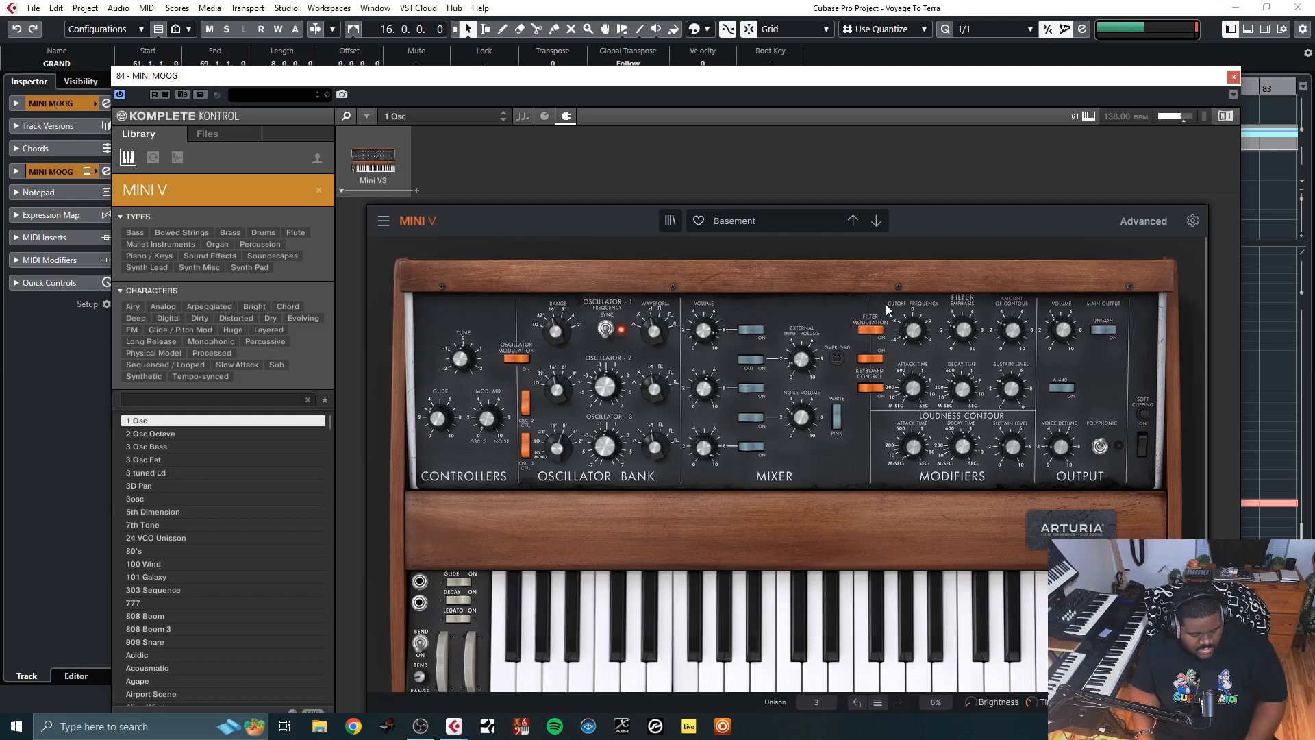
Step forward through the Mini V bass presets, settle on Club Sub and close the instrument window
left_click(876, 222)
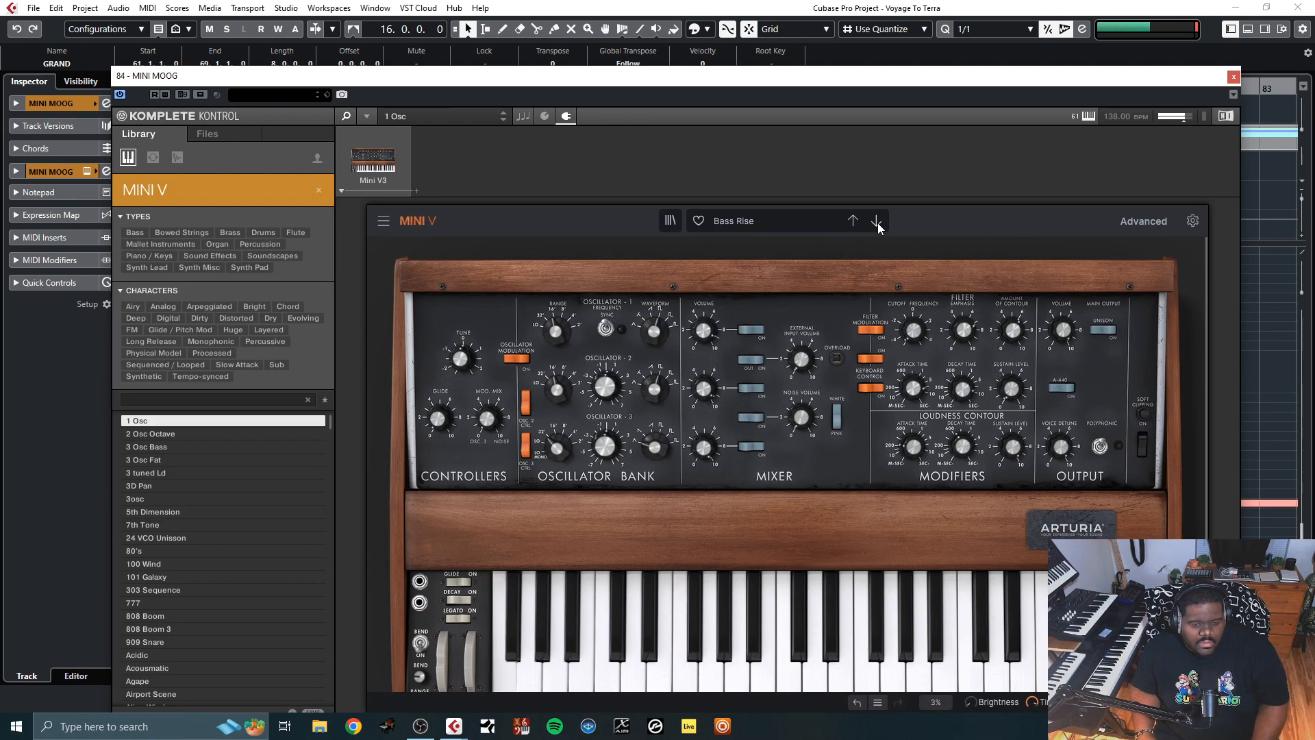
left_click(877, 223)
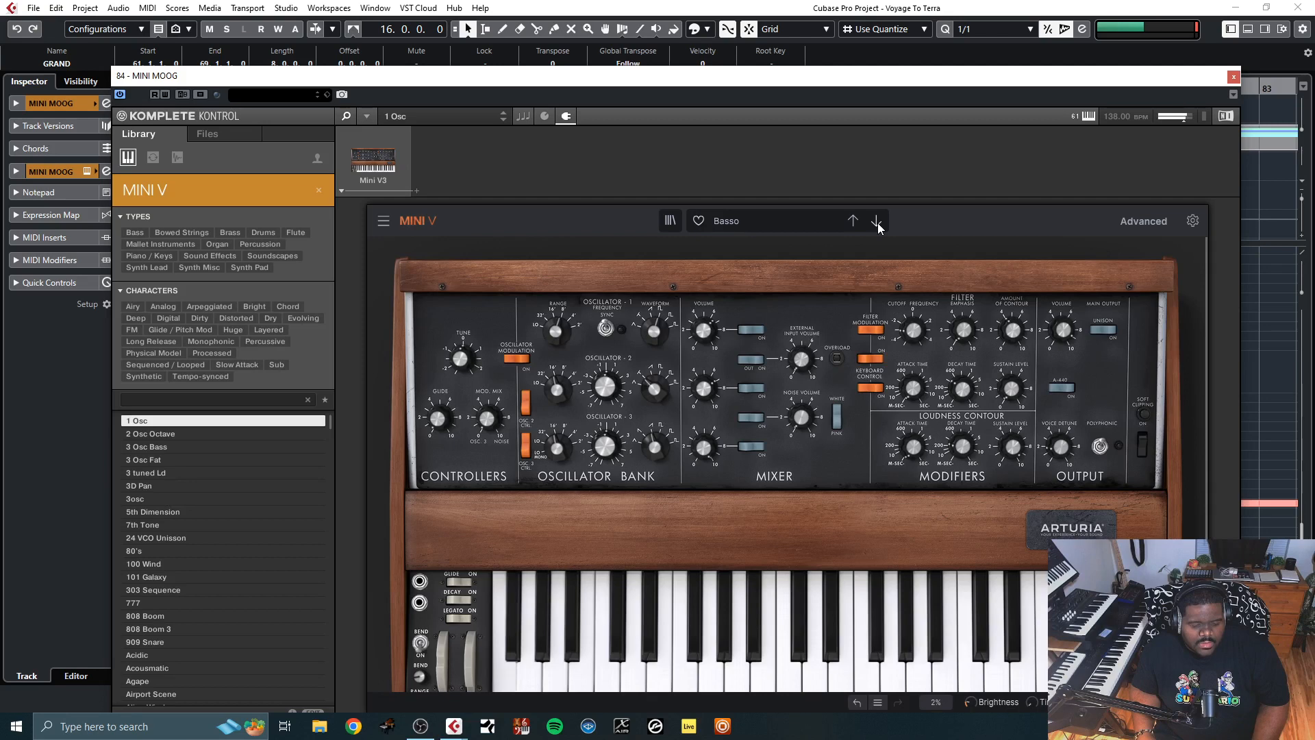
left_click(878, 223)
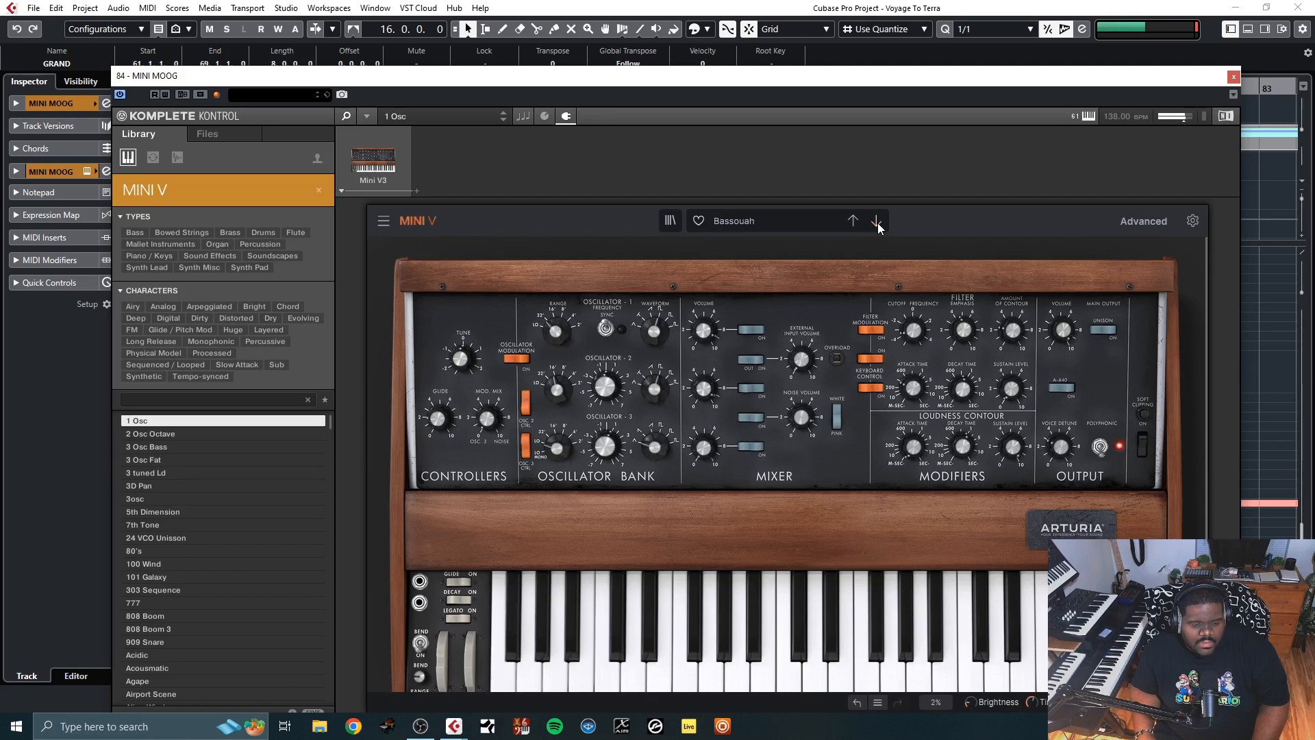
left_click(877, 223)
left_click(878, 223)
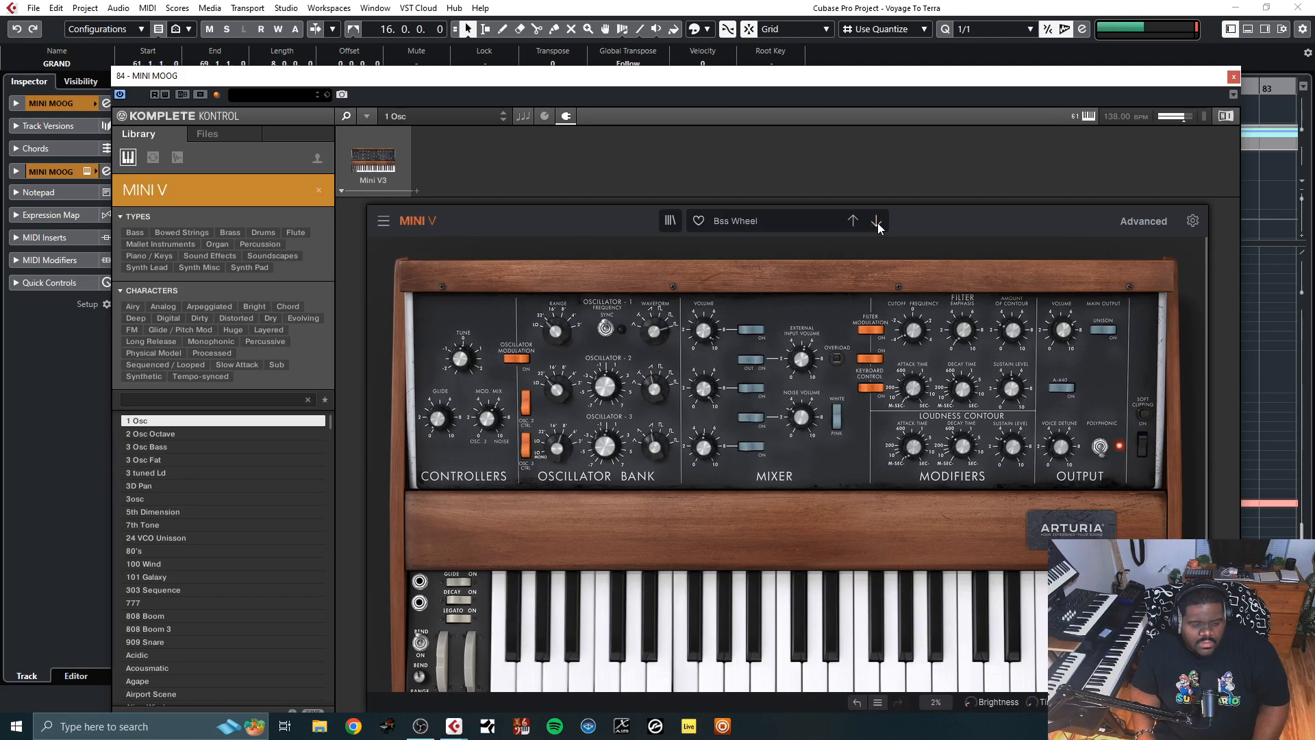
left_click(877, 224)
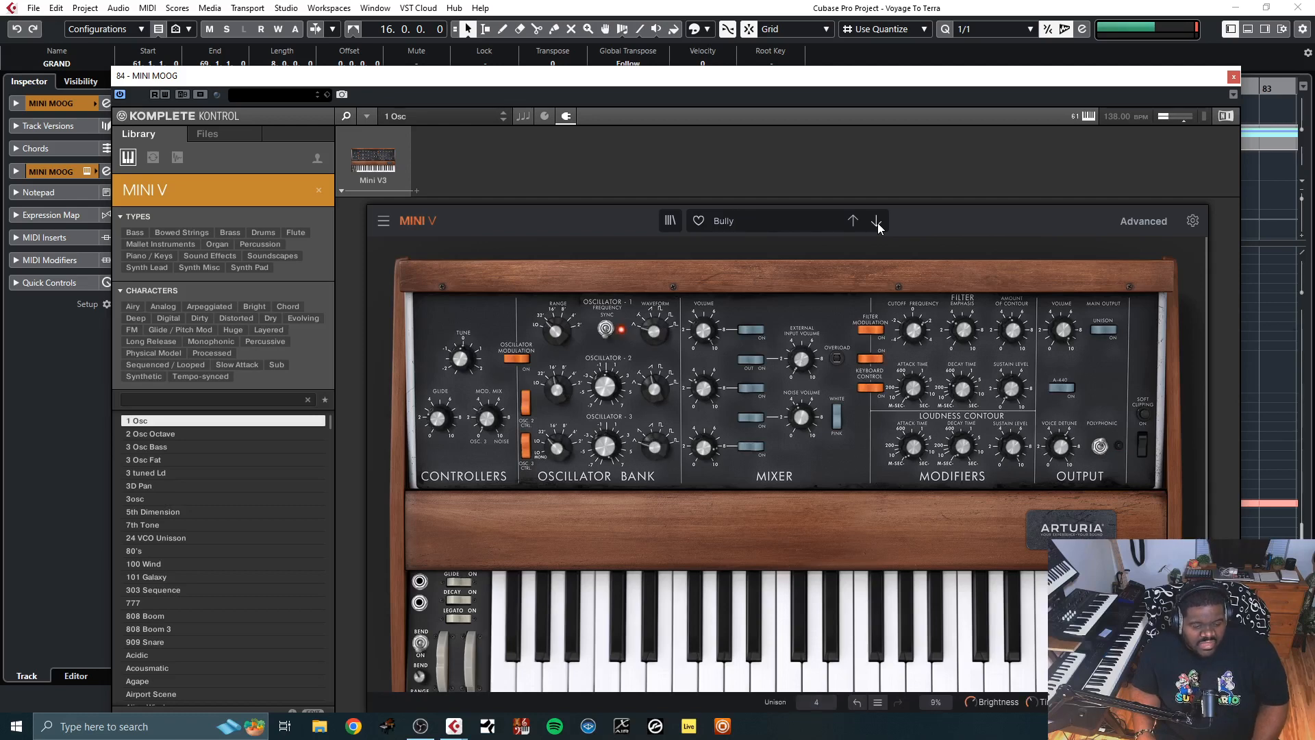
left_click(877, 223)
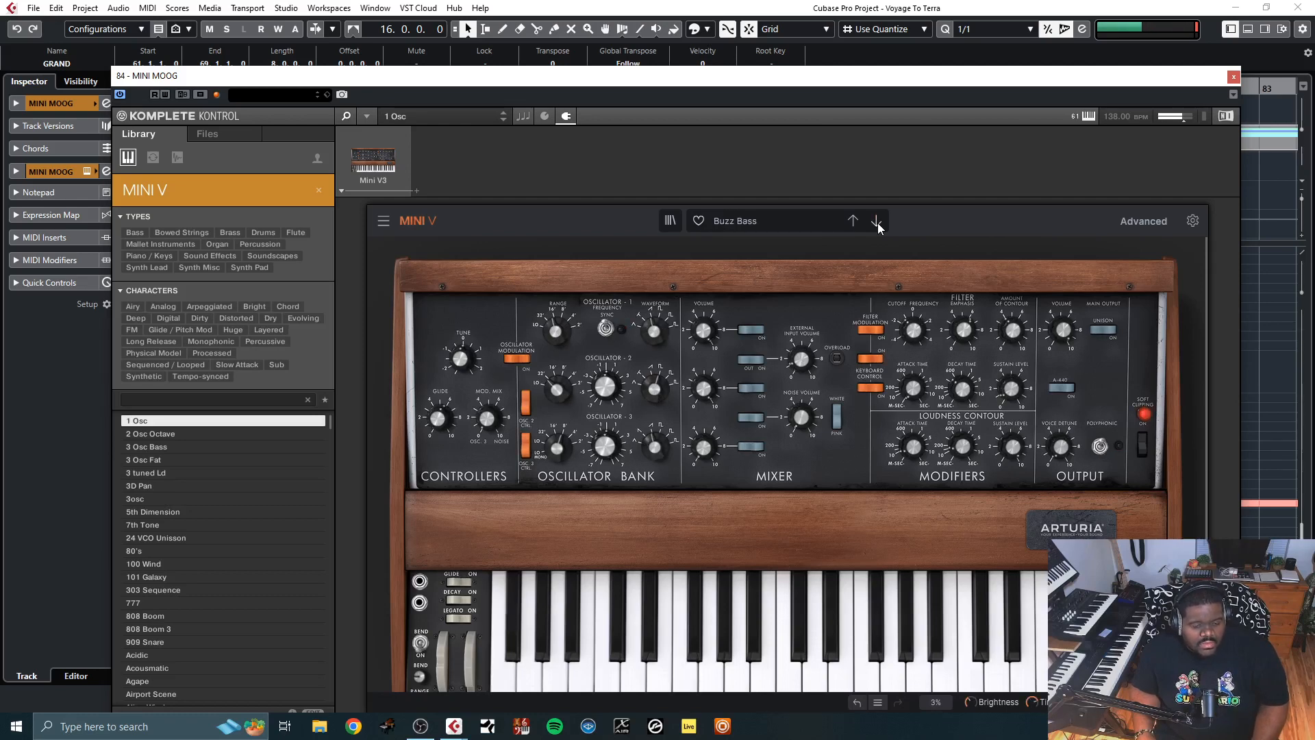
left_click(877, 223)
left_click(877, 224)
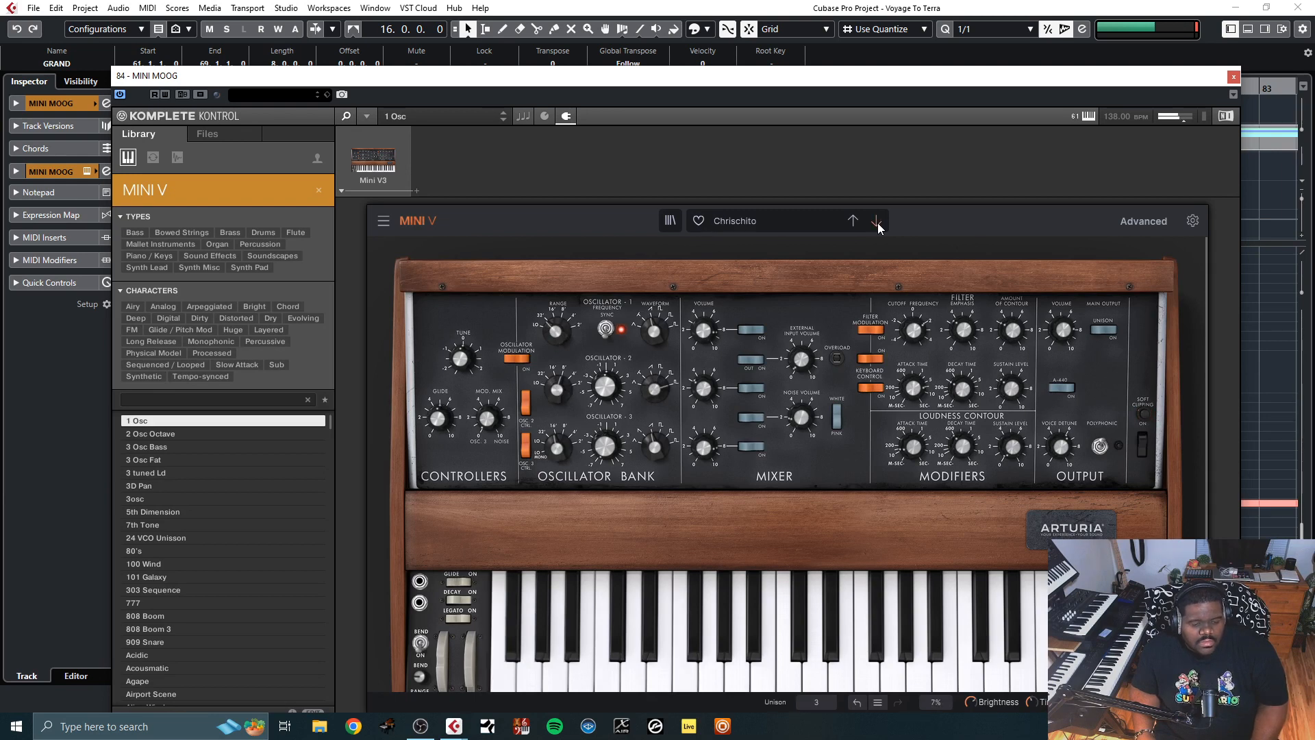
left_click(877, 223)
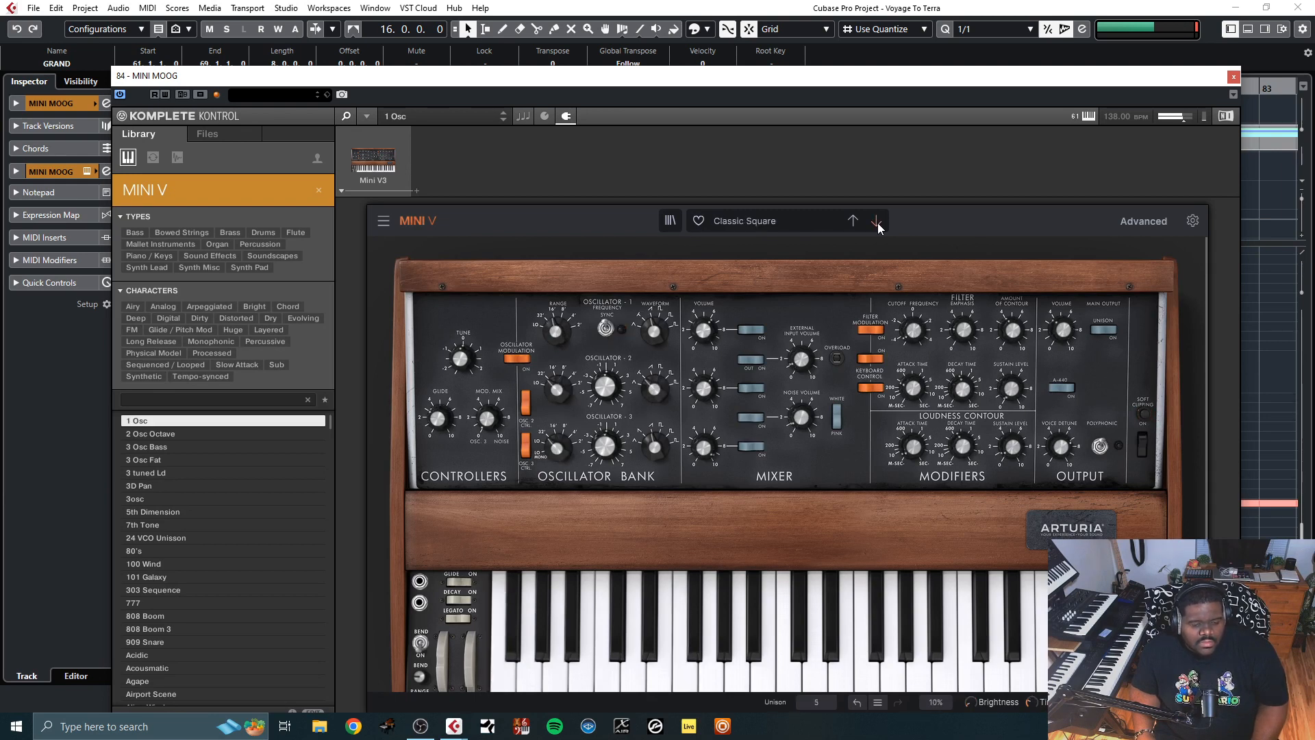
left_click(878, 223)
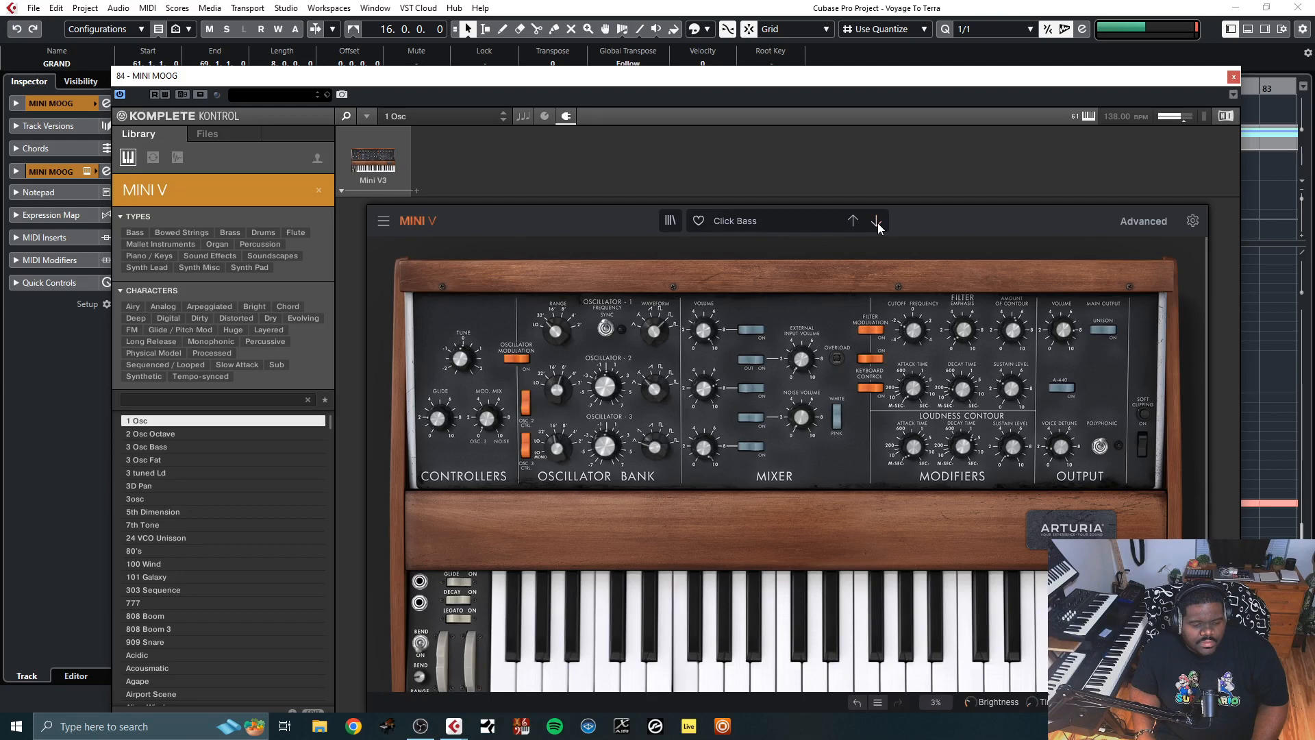
left_click(877, 223)
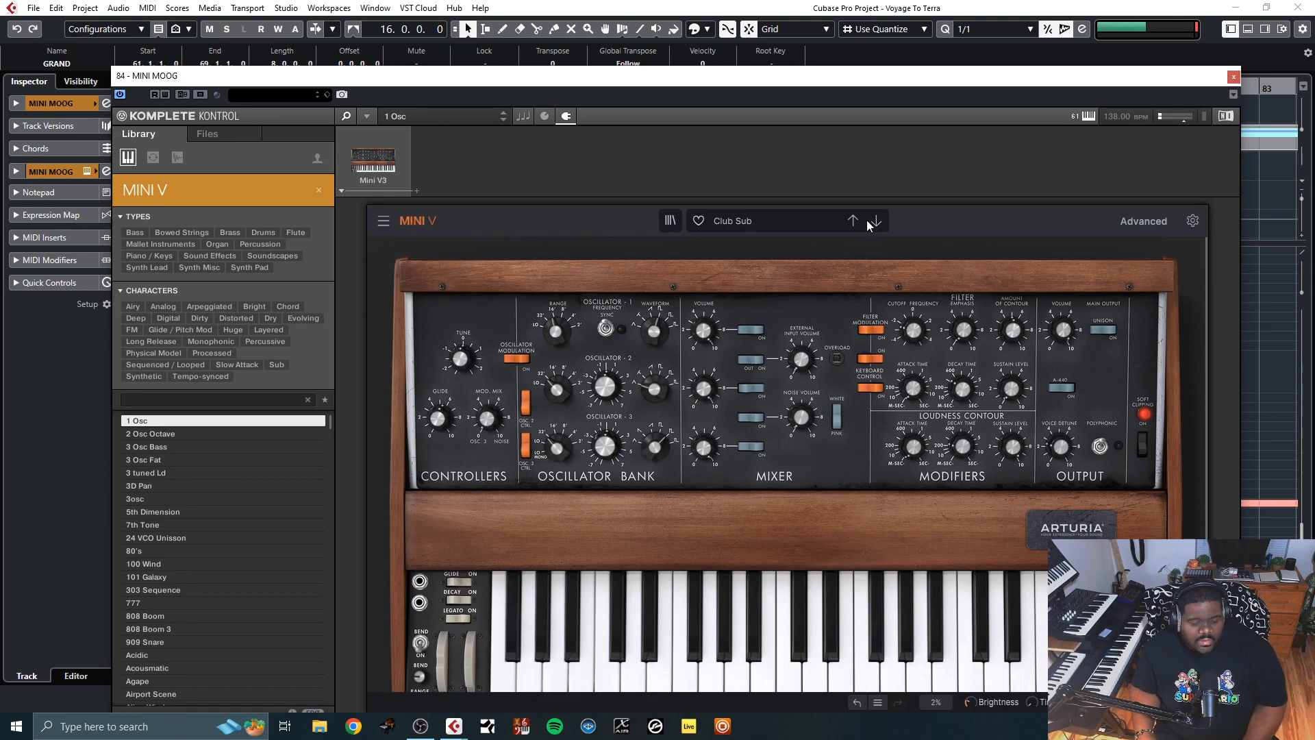
left_click(1233, 77)
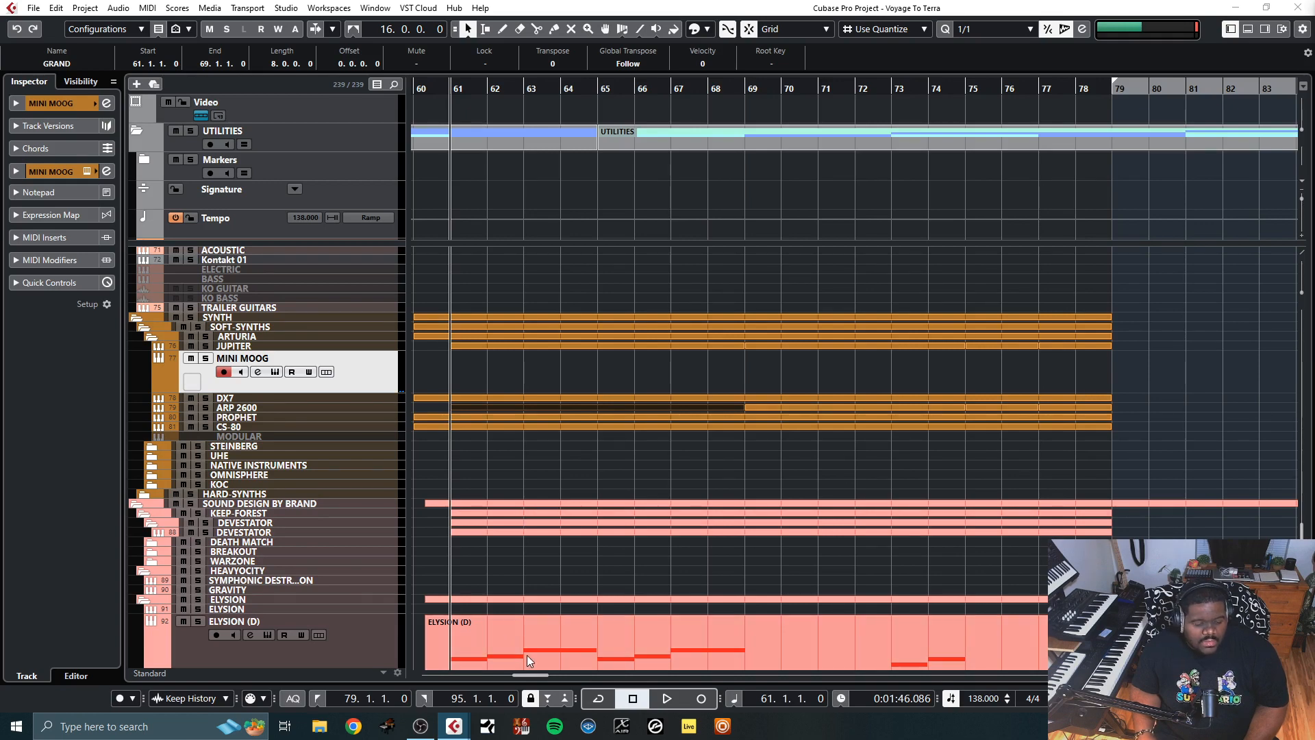
Play the section from bar 77 to the end of bar 94 with the MINI MOOG track armed
left_click_drag(529, 675, 555, 675)
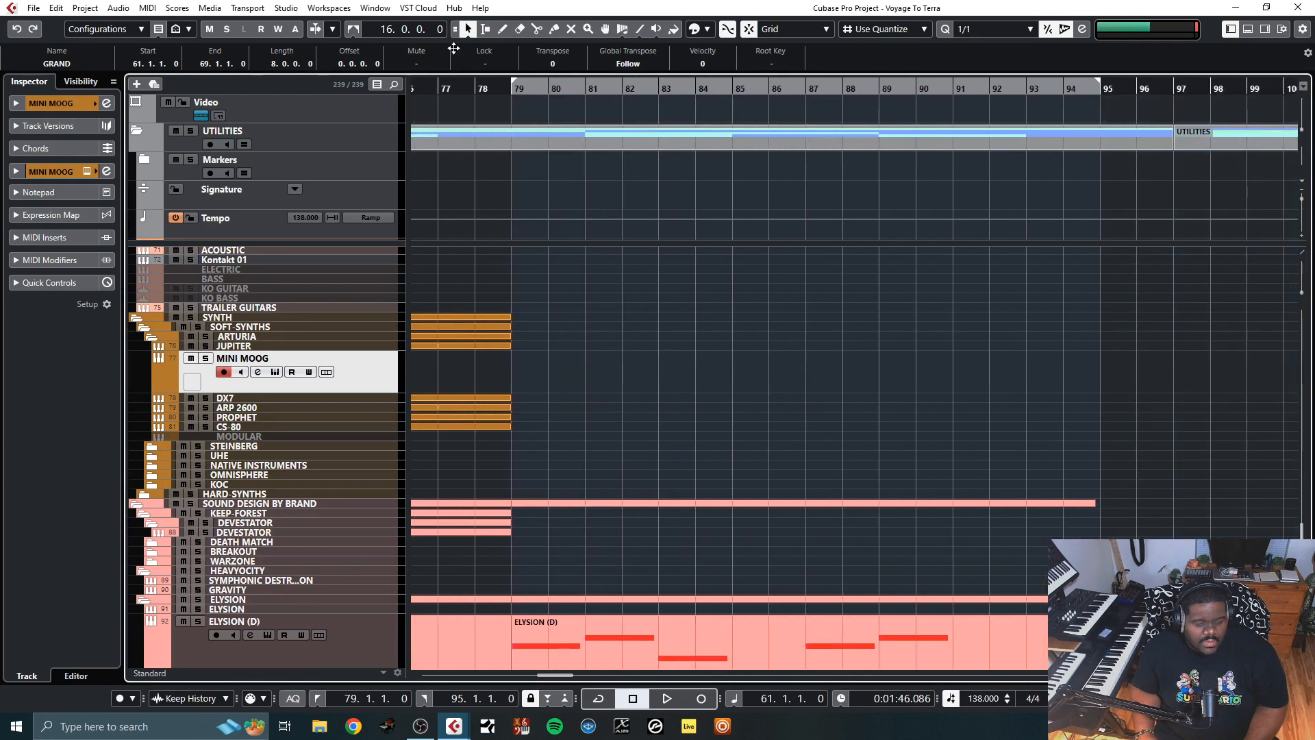
left_click(439, 86)
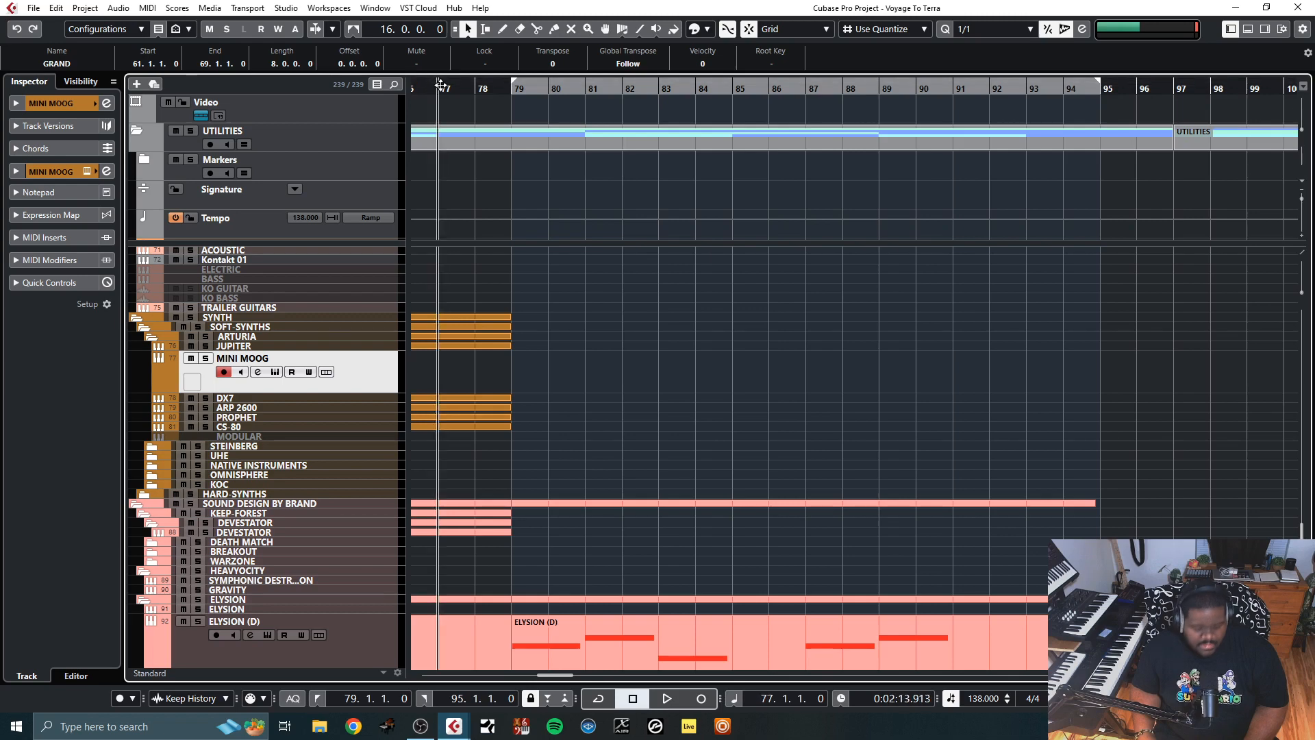
key("space")
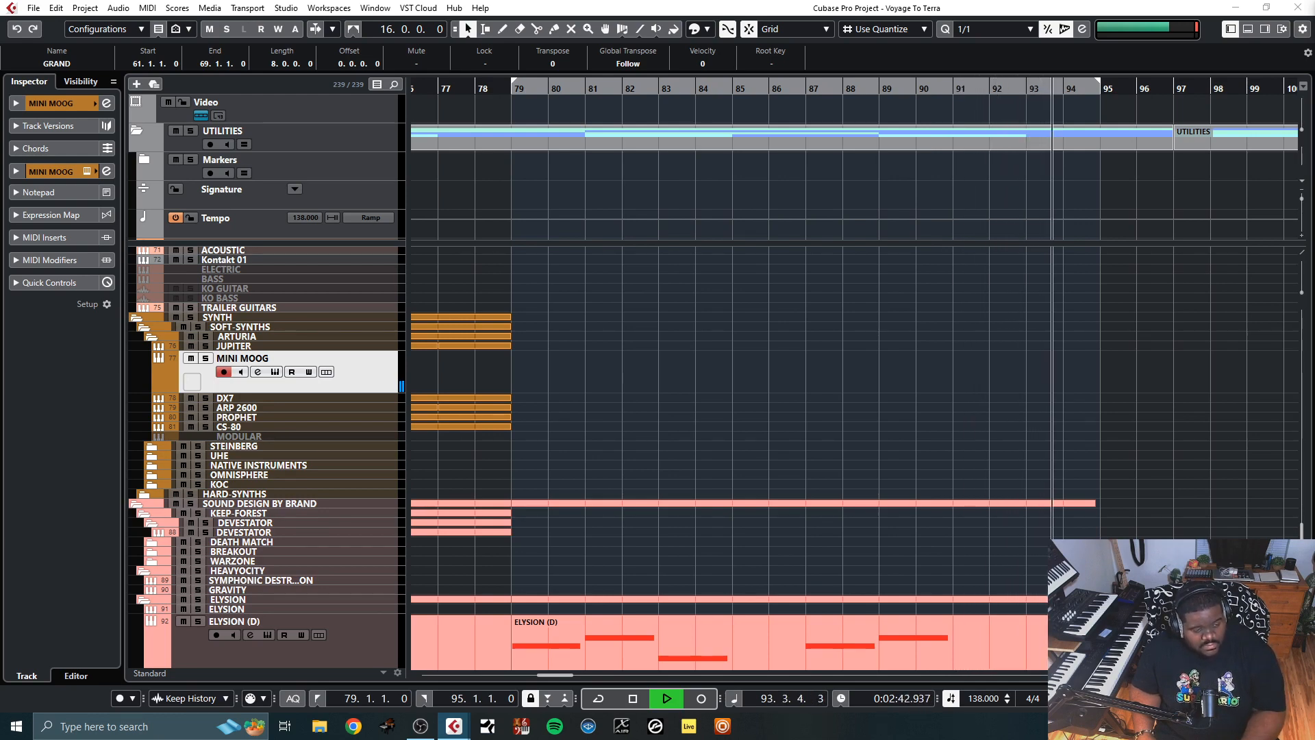
key("space")
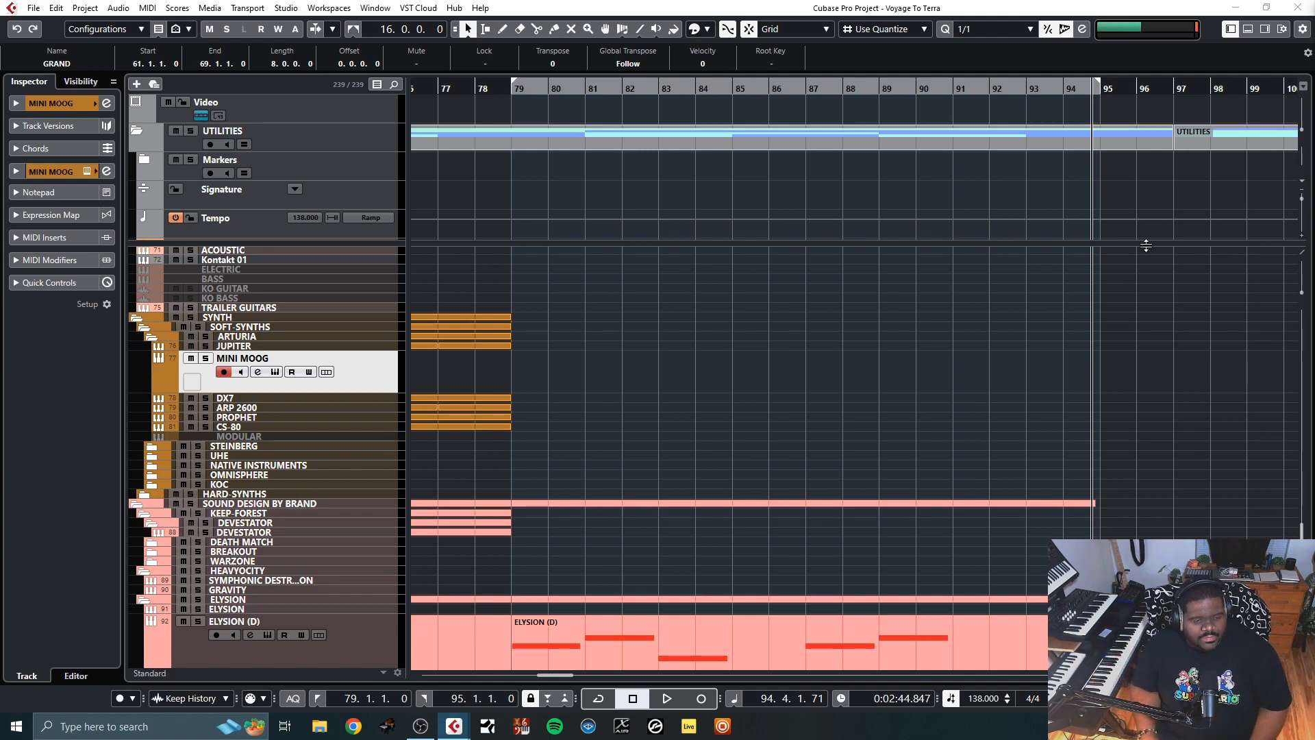
Record a live synth bass part on the MINI MOOG track from bar 77 to just past bar 95
left_click(510, 90)
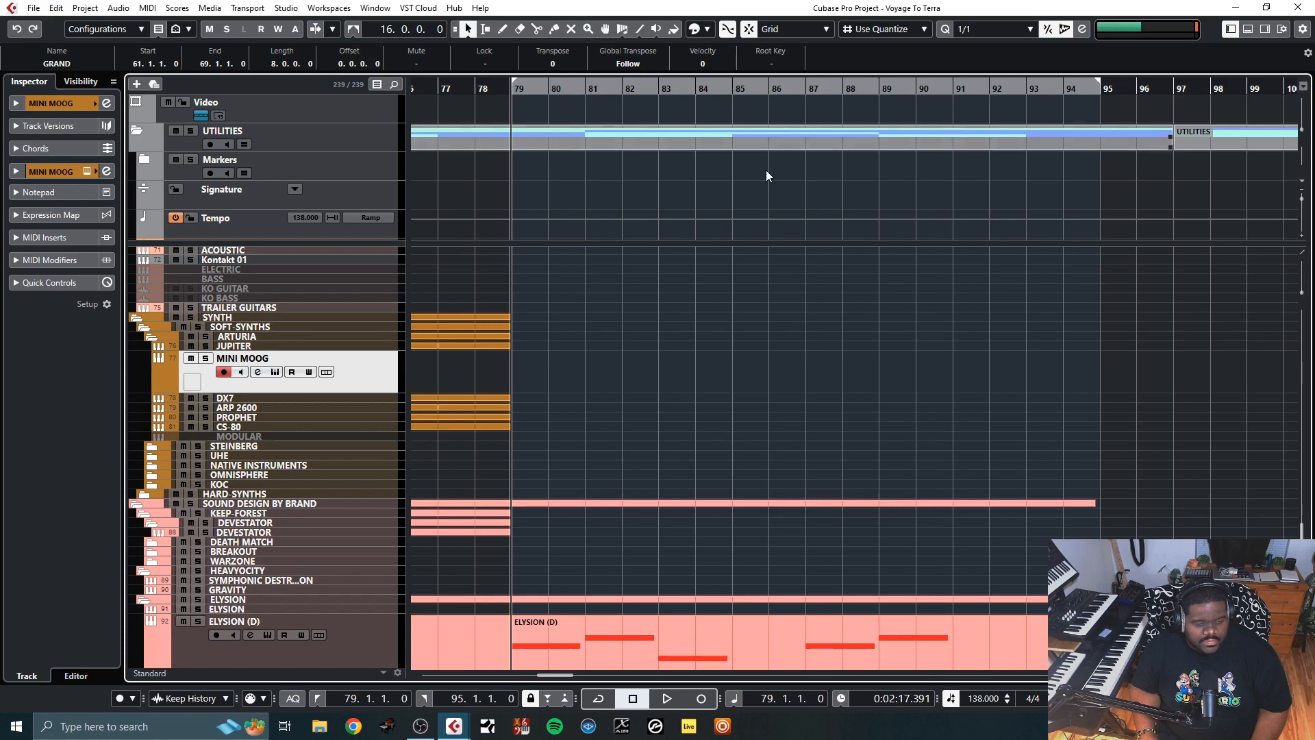
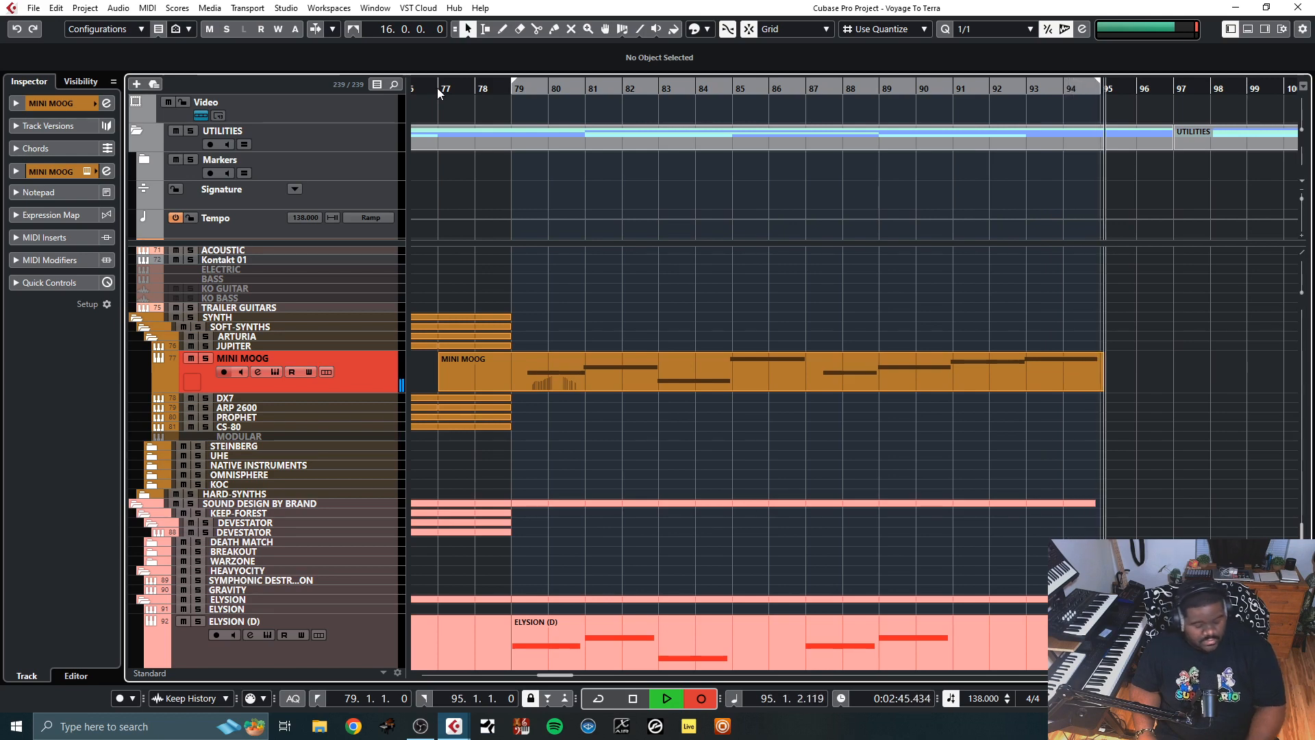
key("KP_Multiply")
key("space")
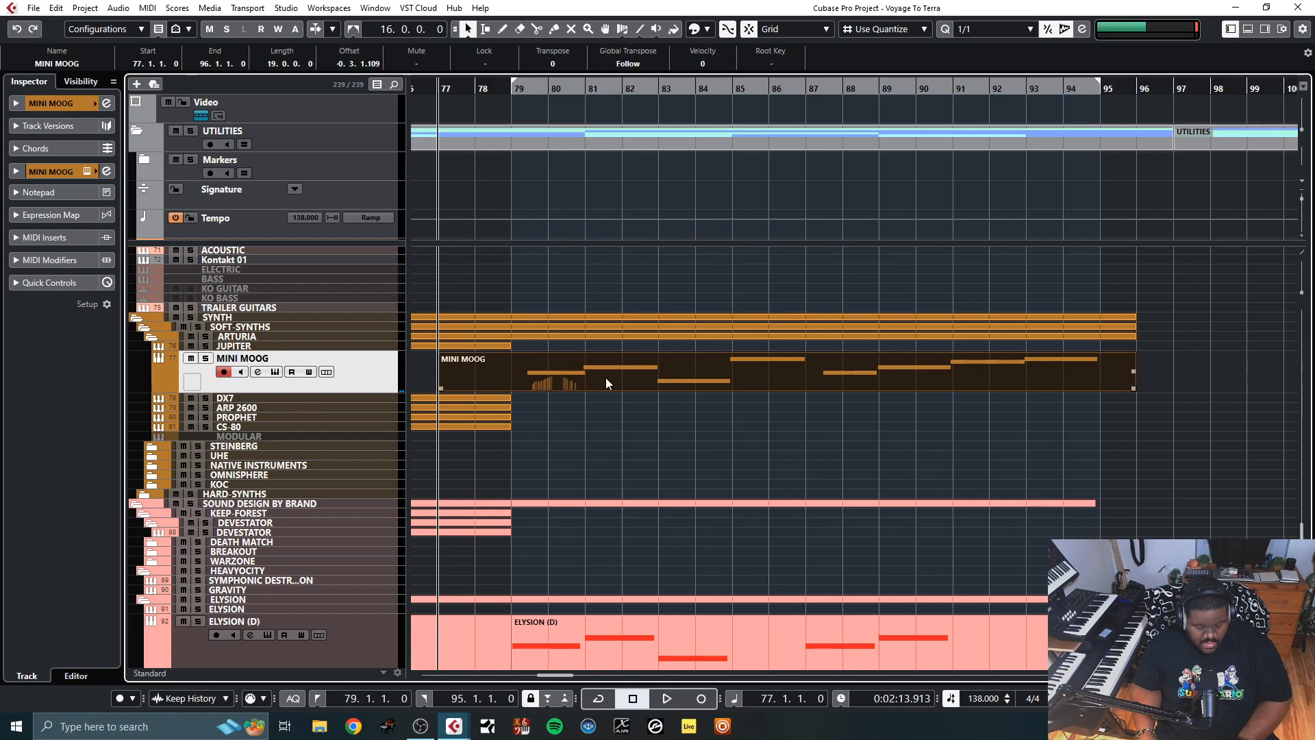
Quantize the recorded MINI MOOG part to the 1/1 grid and open it in the Key Editor
left_click(884, 162)
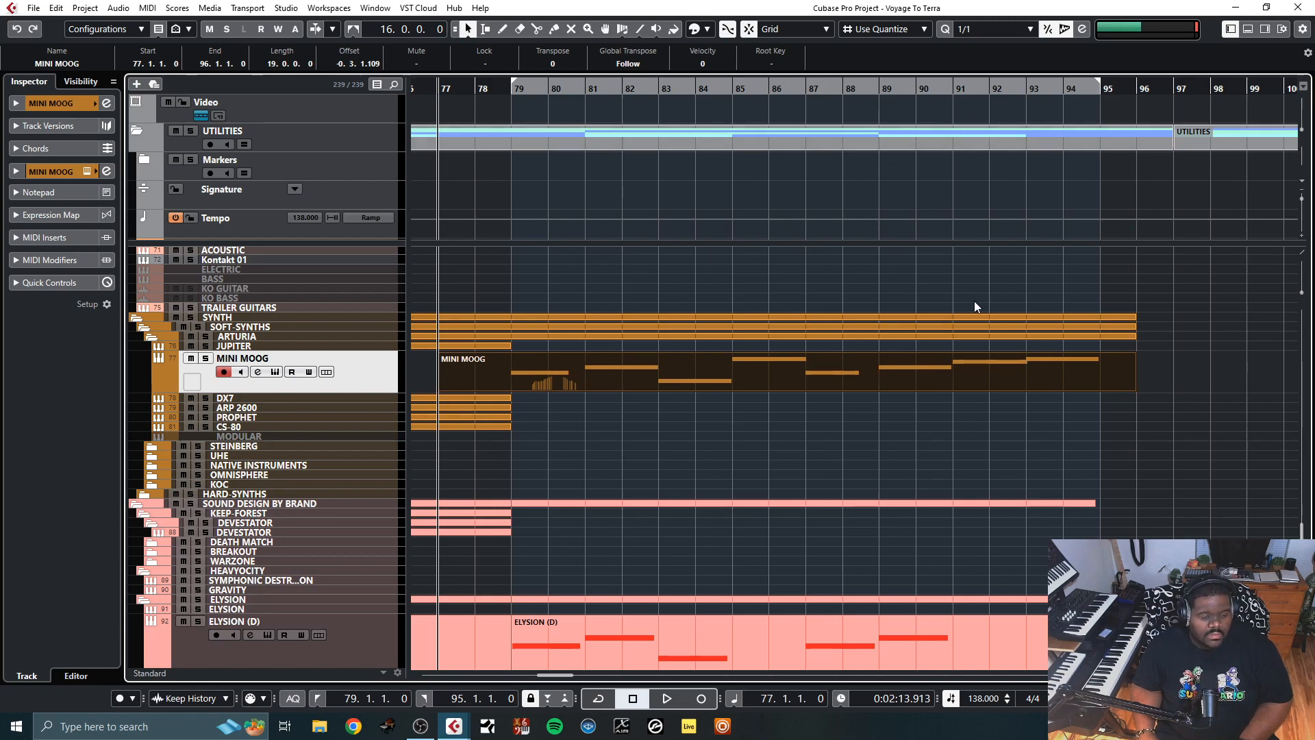
left_click(748, 357)
double_click(681, 368)
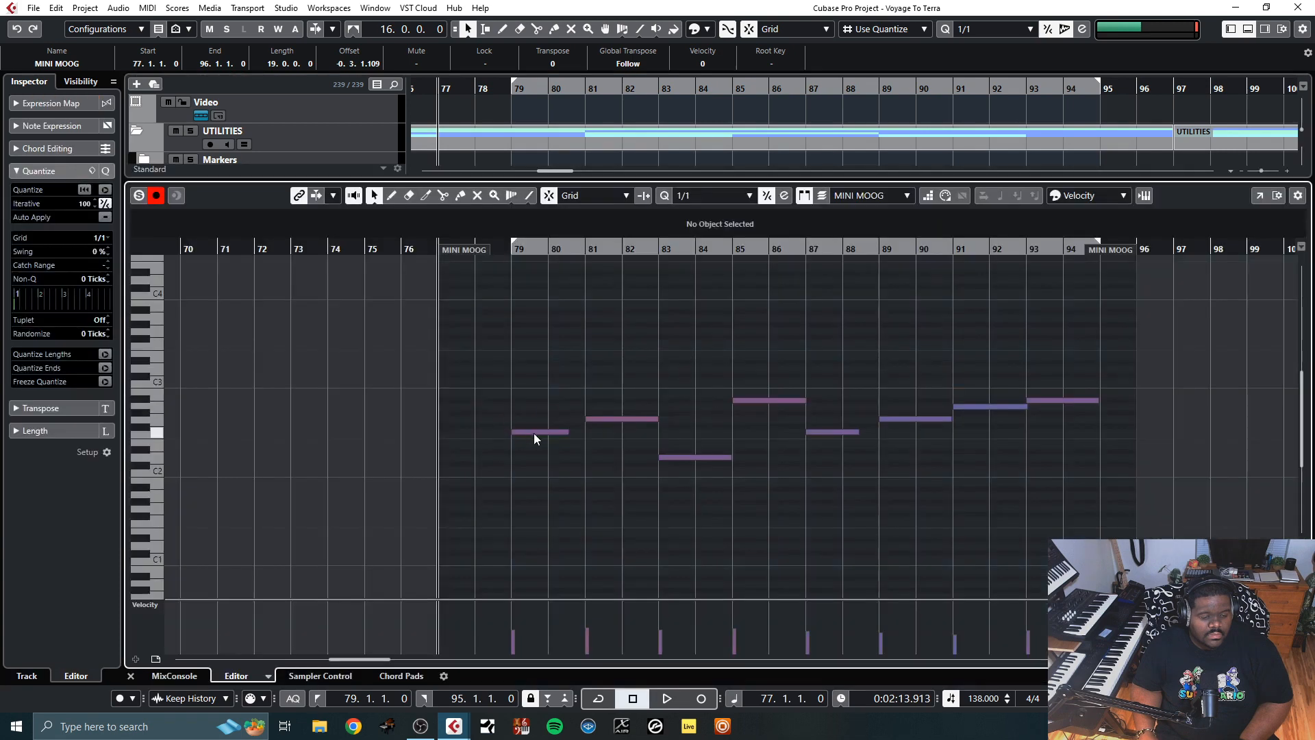
Set the quantize grid to 1/2 and move the first F2 note to start at 79.3
left_click(528, 433)
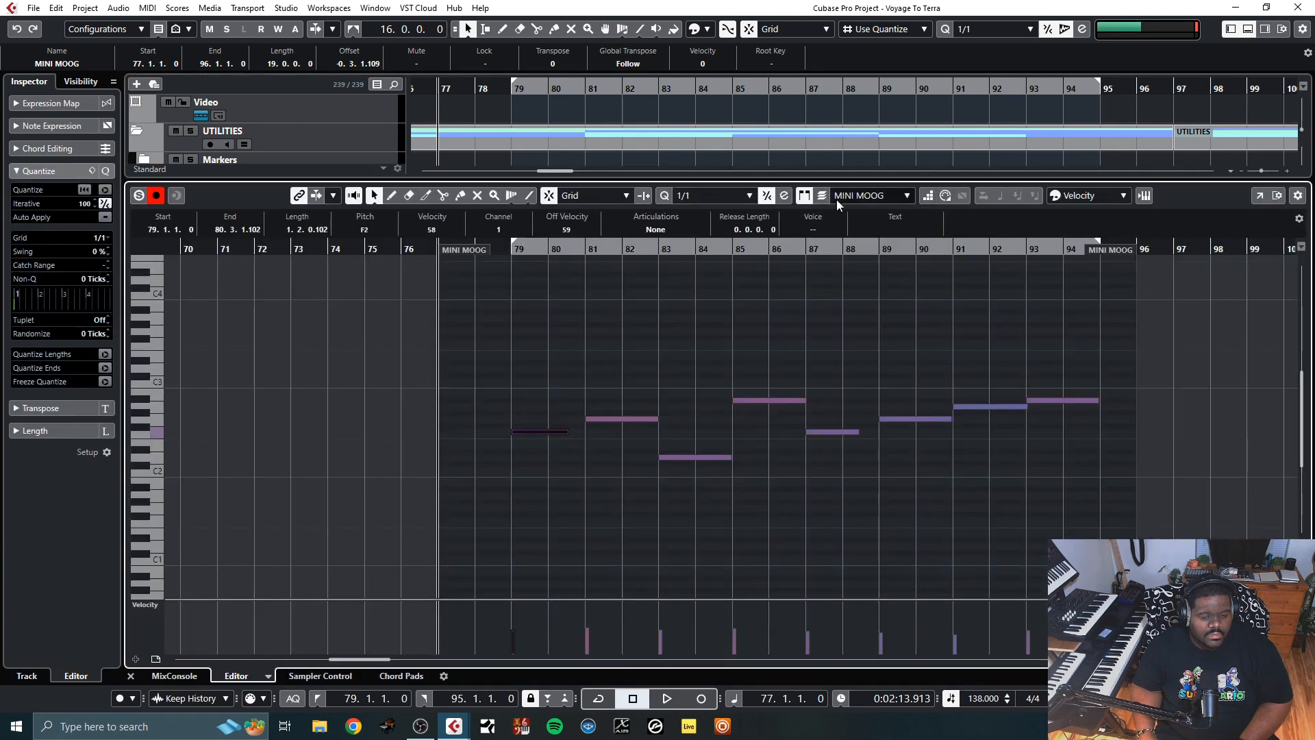
left_click(727, 199)
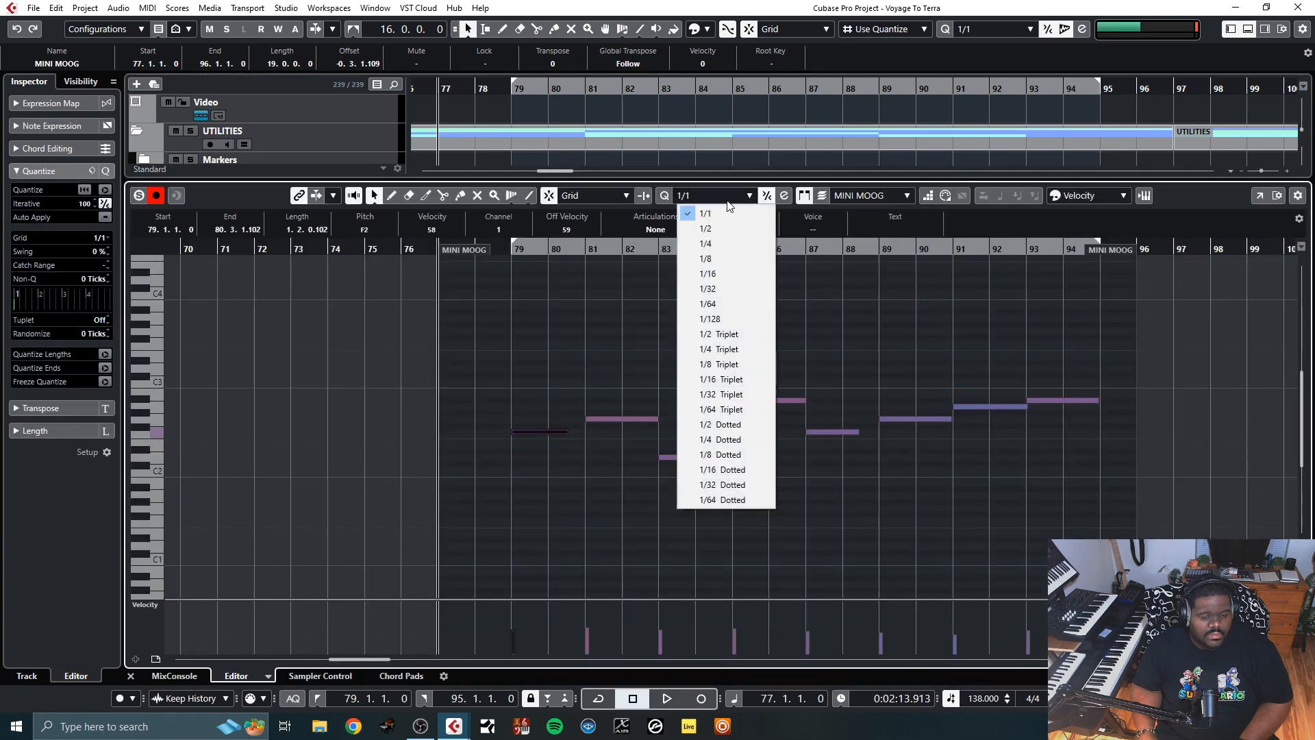
left_click(706, 244)
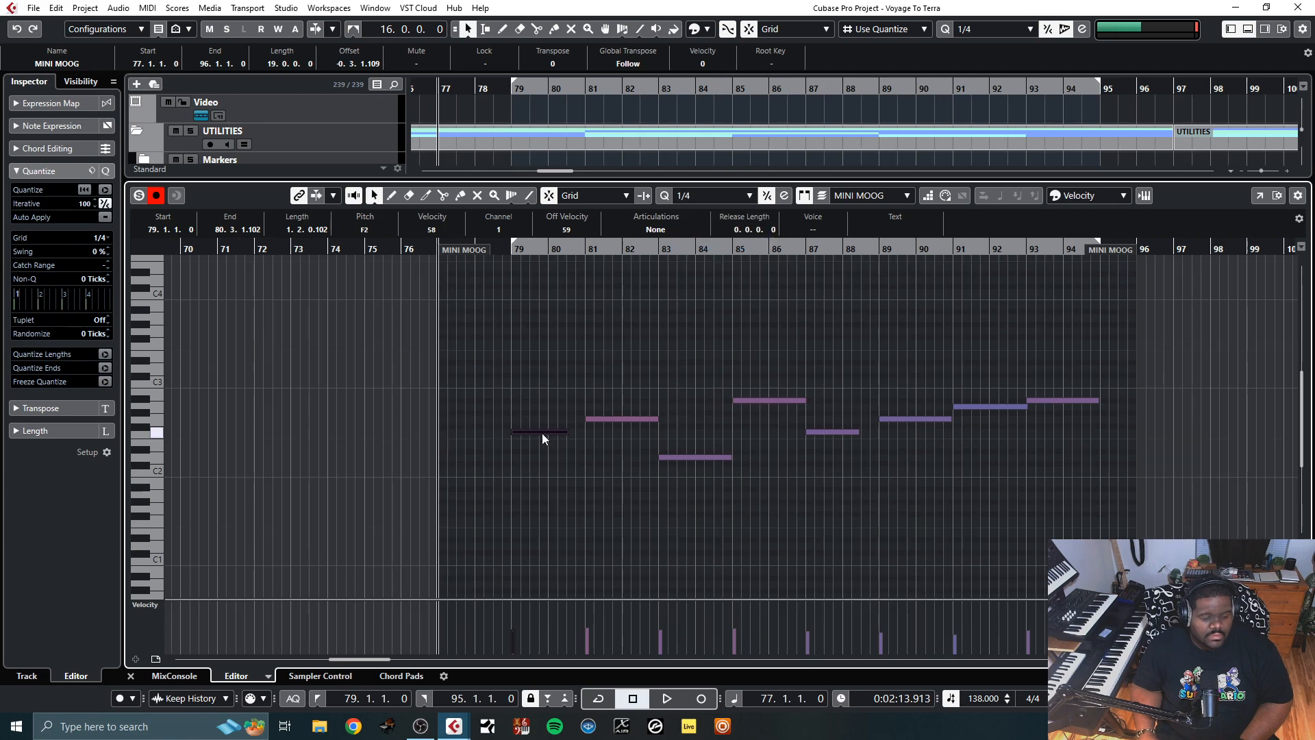
left_click(693, 197)
left_click(693, 231)
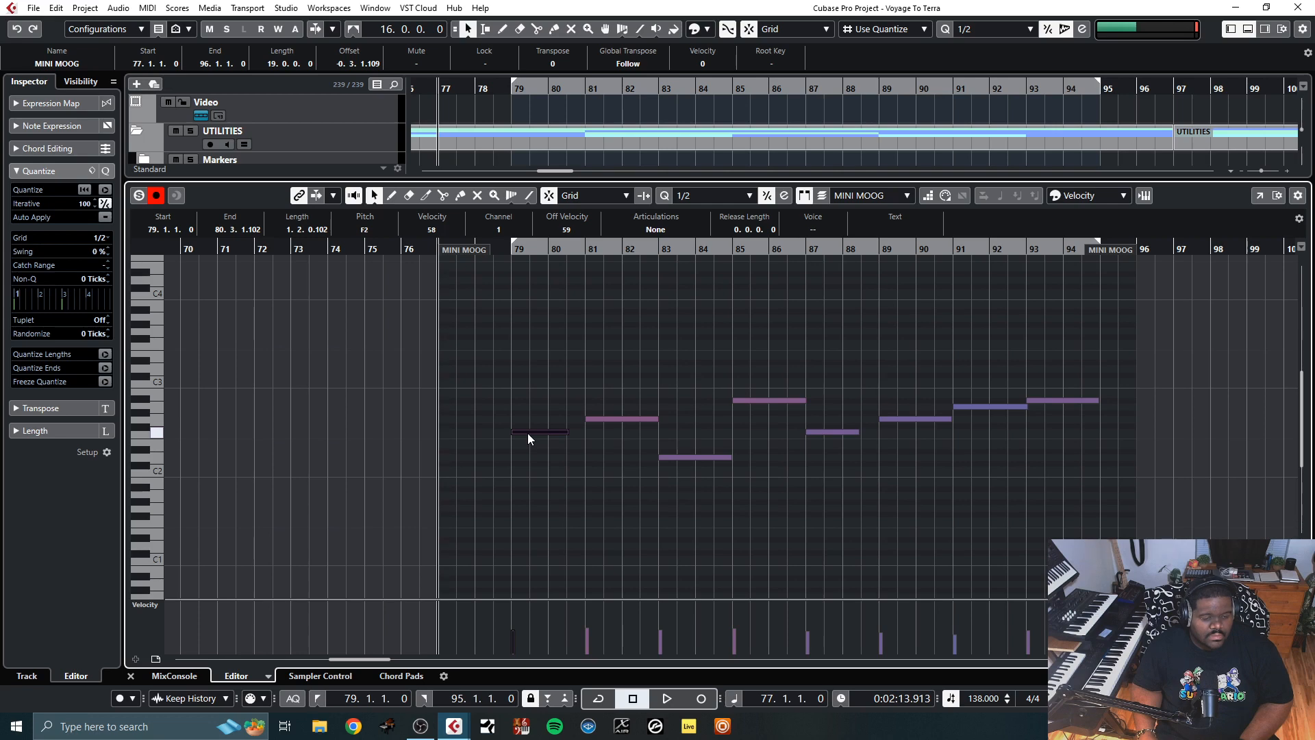
left_click_drag(527, 433, 539, 430)
key("Down")
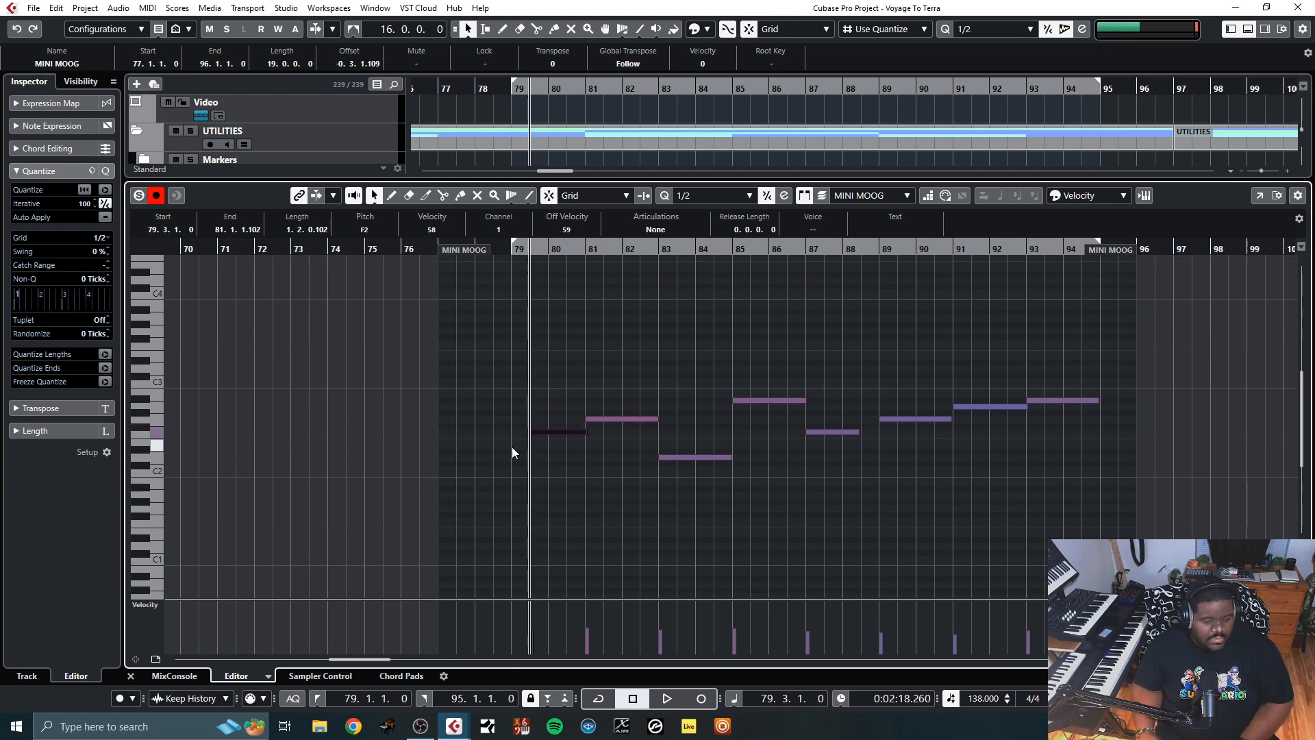
Play the bass line from bar 79 and move the F2 note in bar 87 to start at 87.3
left_click(506, 258)
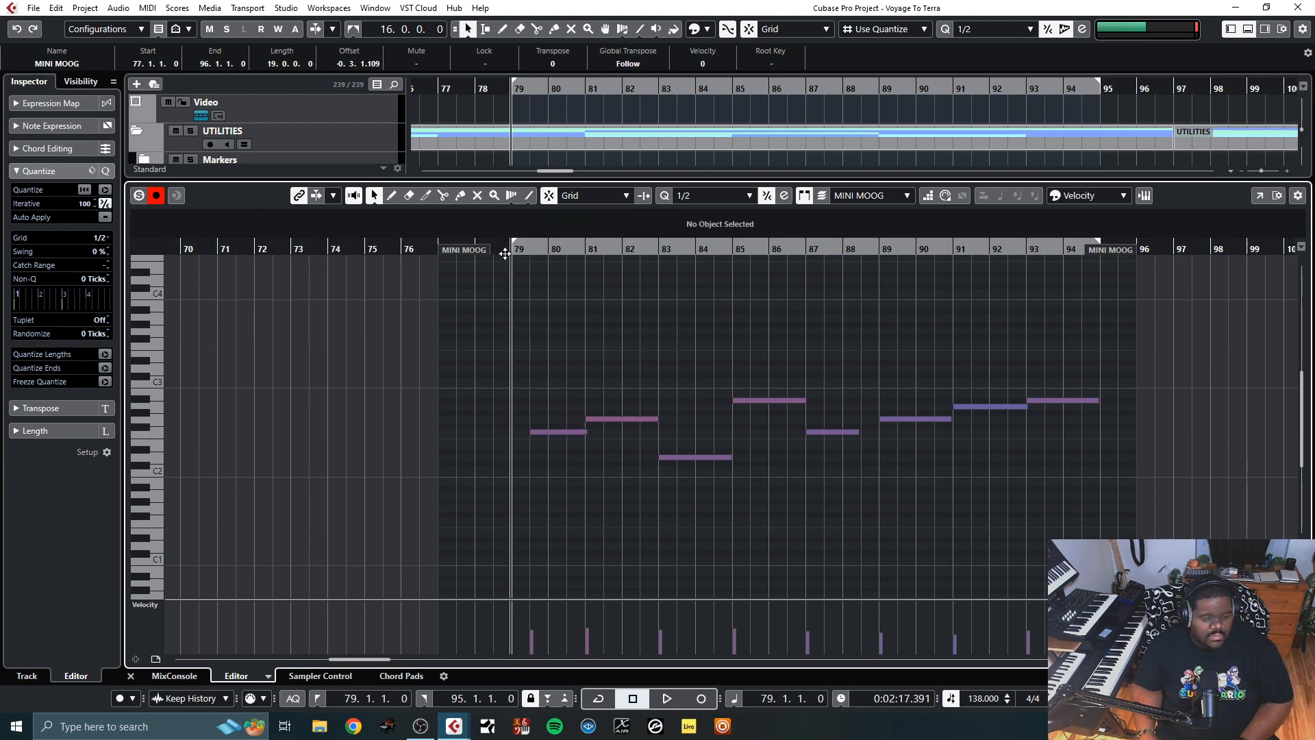
key("space")
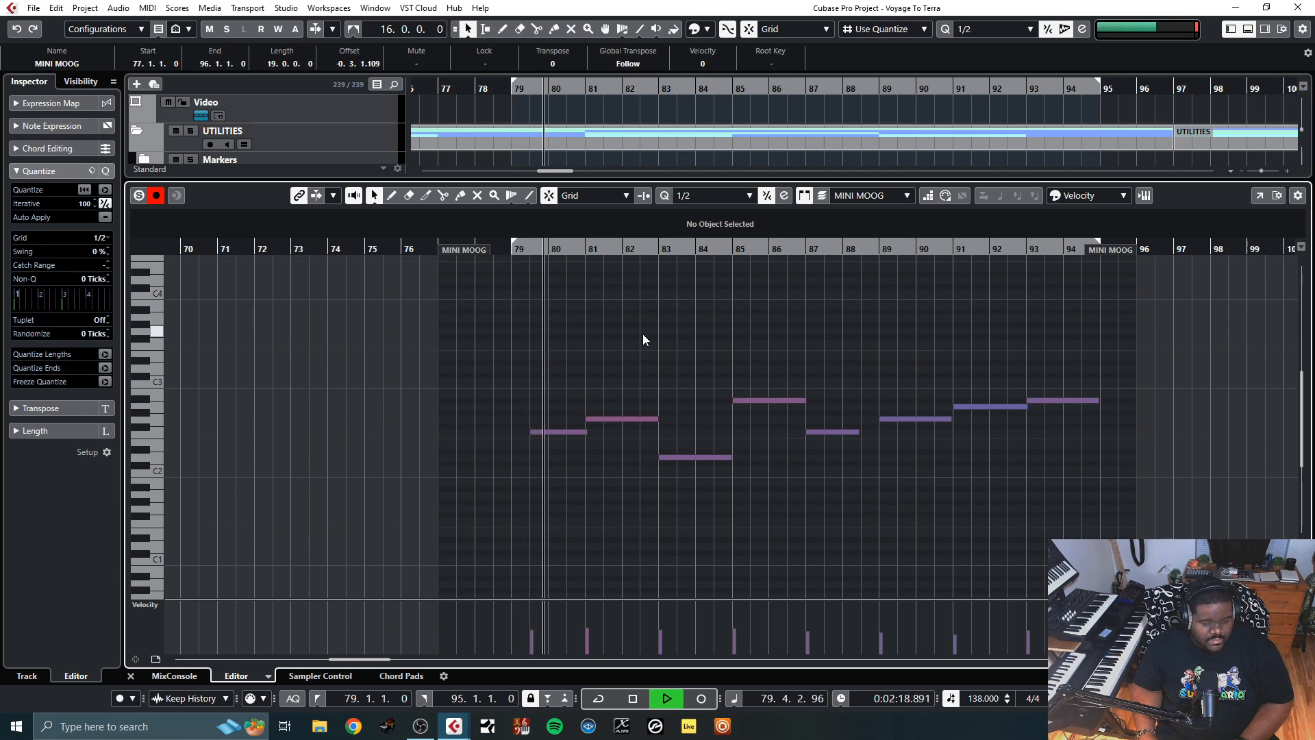
left_click(826, 432)
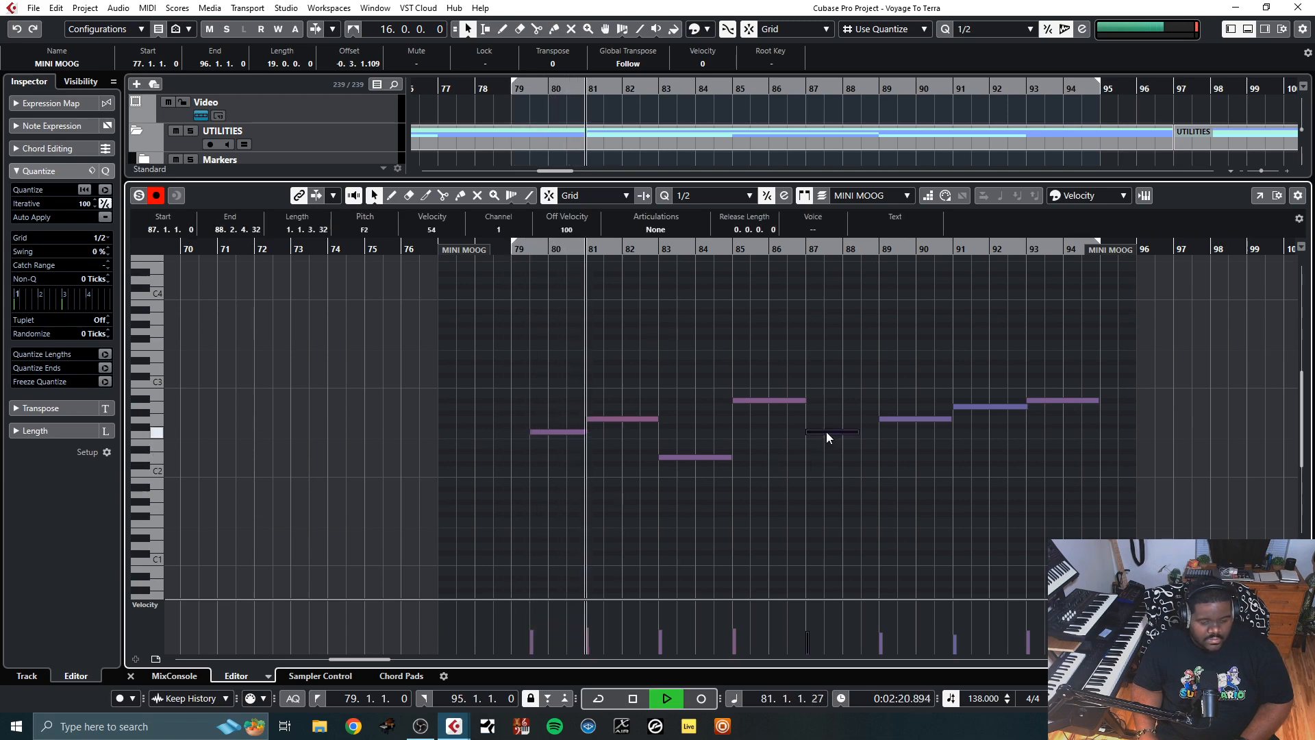
key("Right")
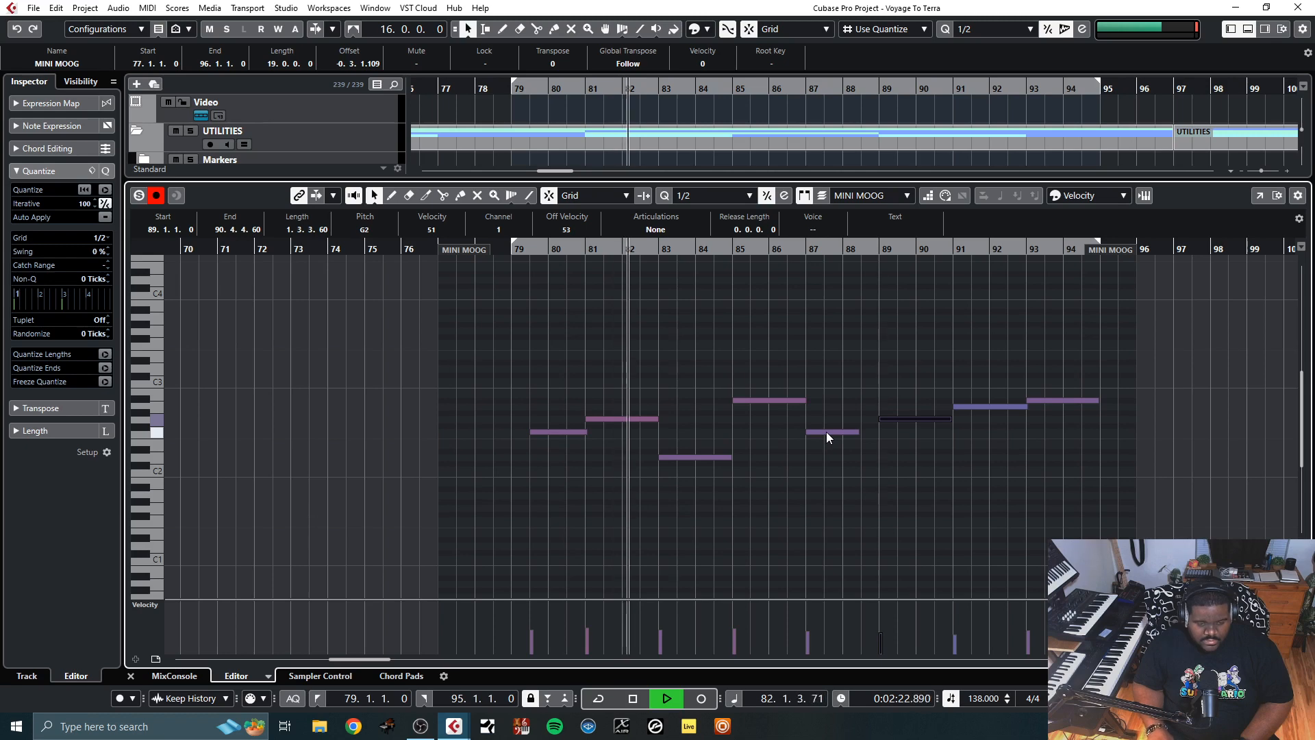
key("Left")
key("space")
key("l")
left_click_drag(827, 434, 840, 432)
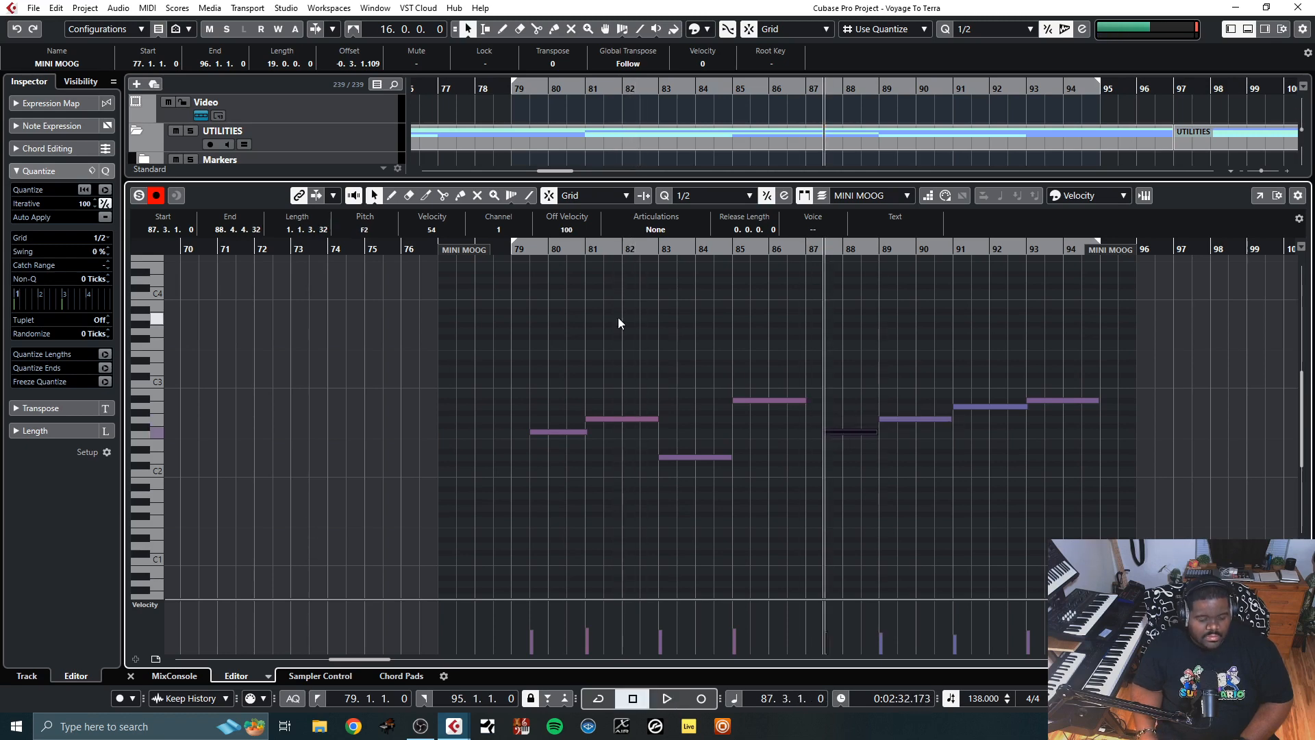
Play the edited MINI MOOG bass line from bar 79 and close the Key Editor
left_click(510, 255)
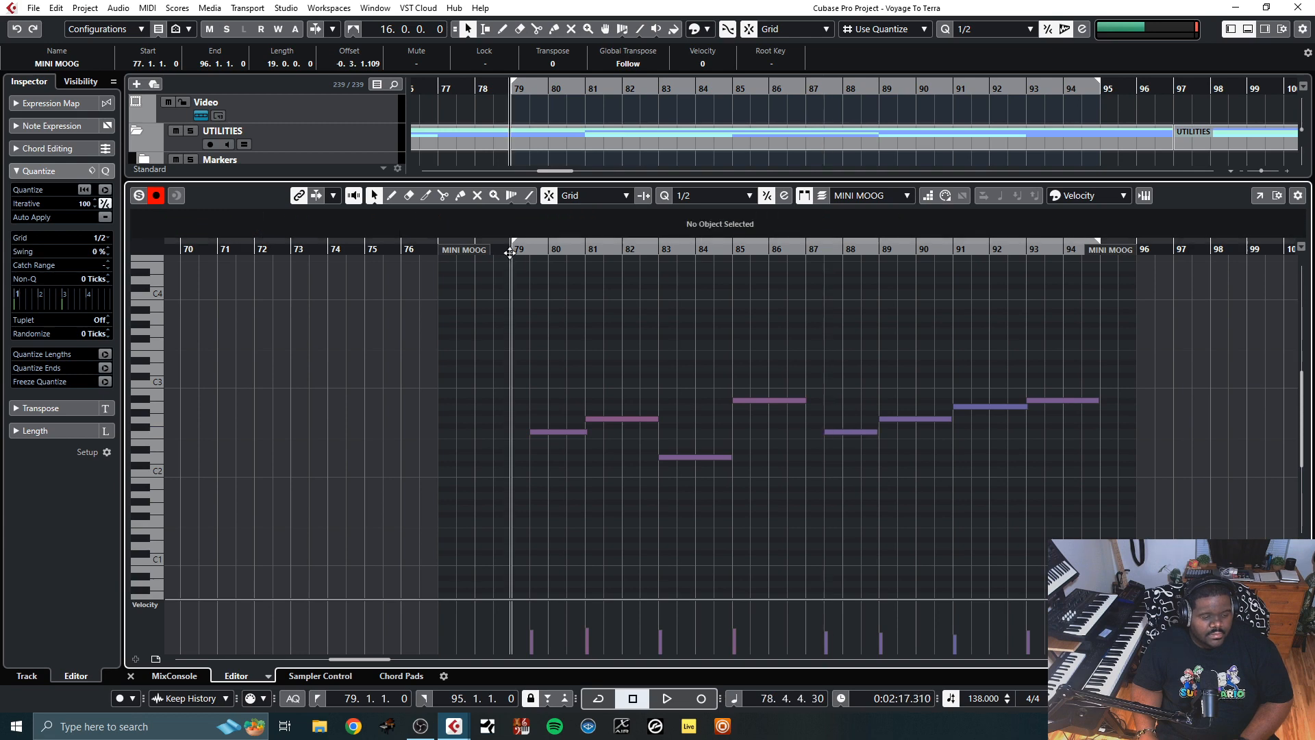
left_click(510, 251)
key("space")
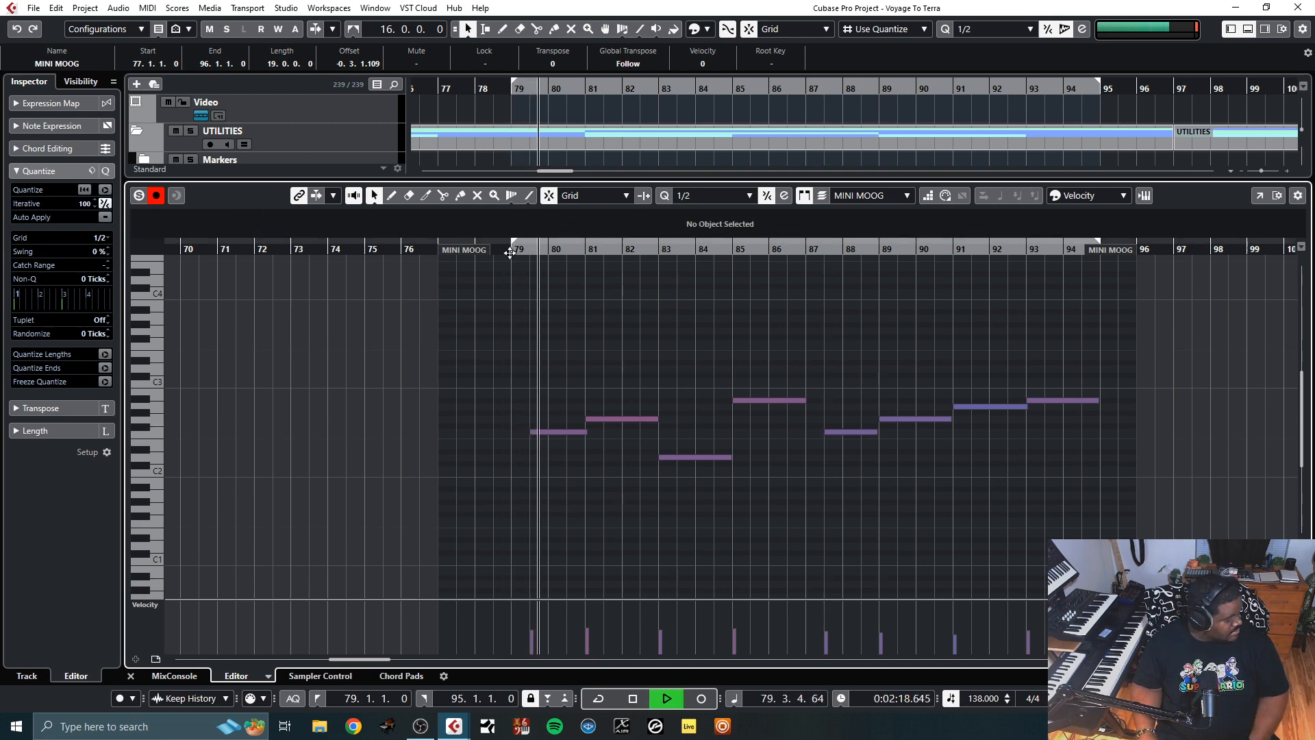
key("space")
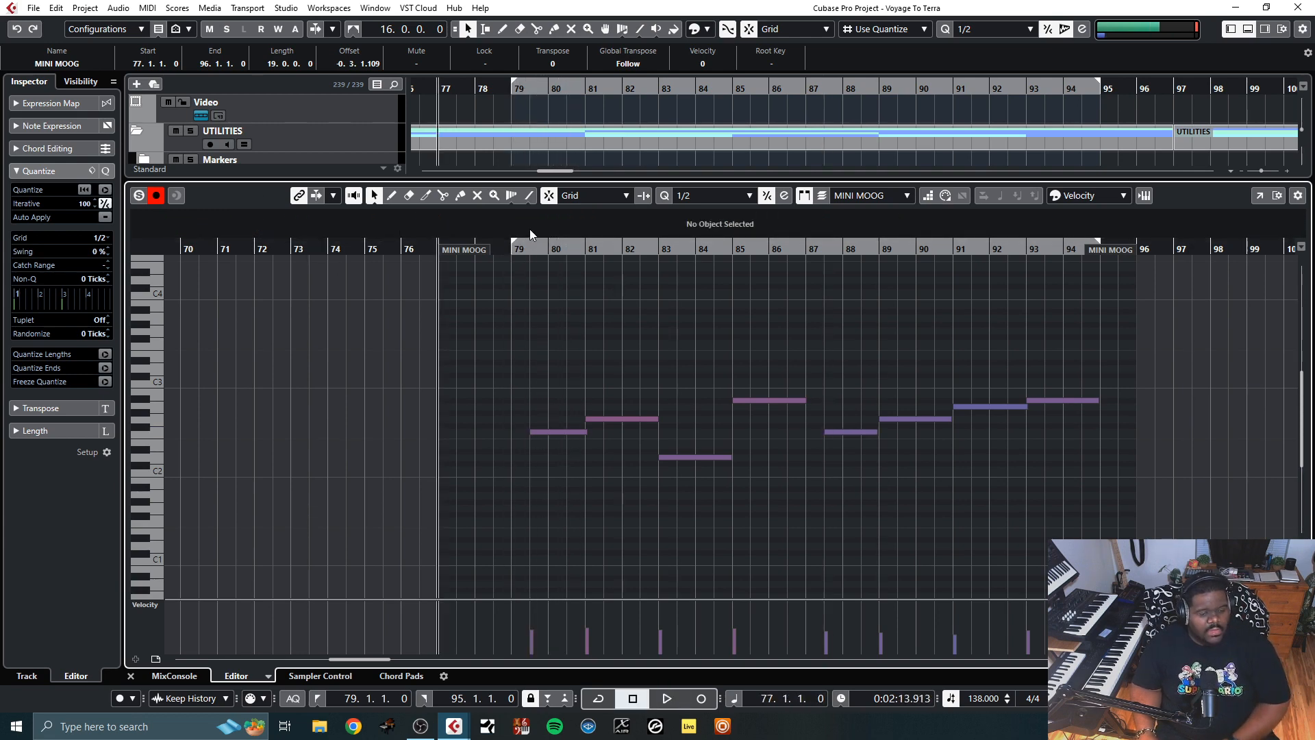
left_click(131, 676)
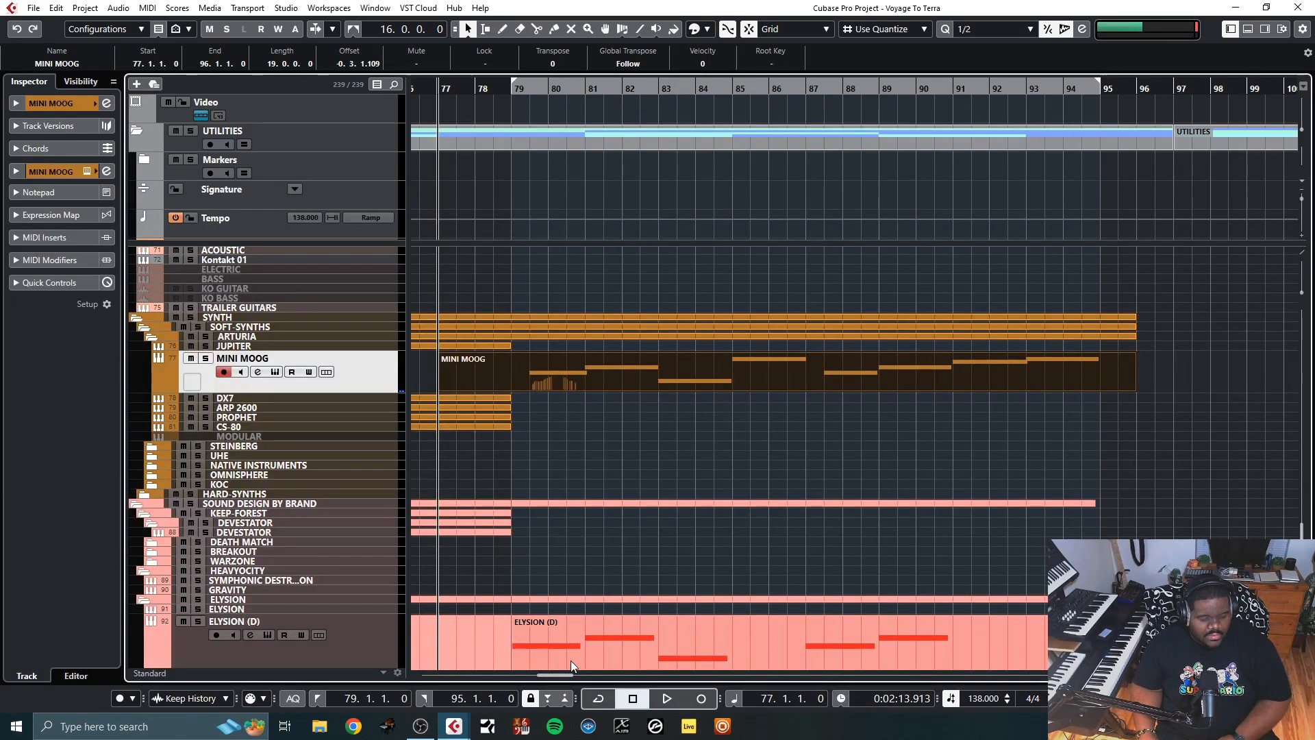
Play the arrangement from about bar 74 through the transition into the section at bar 79
left_click_drag(558, 675, 541, 680)
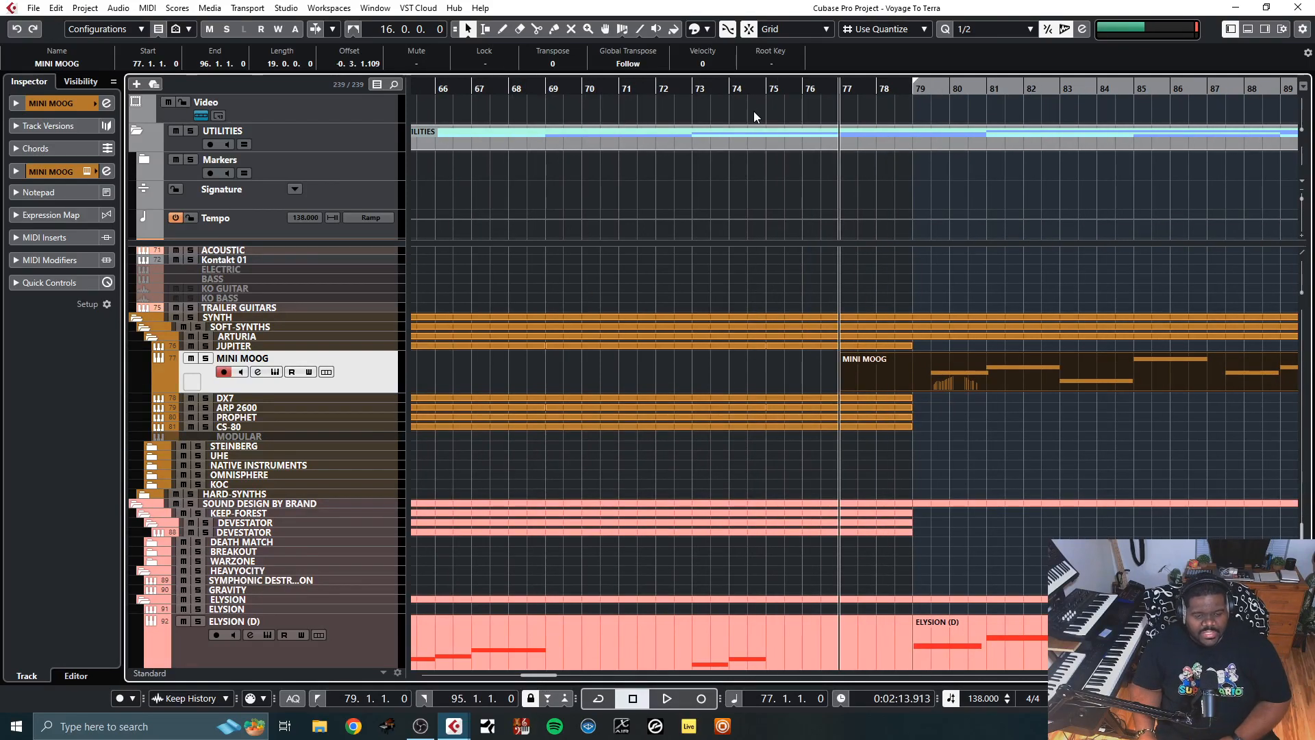
left_click(733, 88)
key("space")
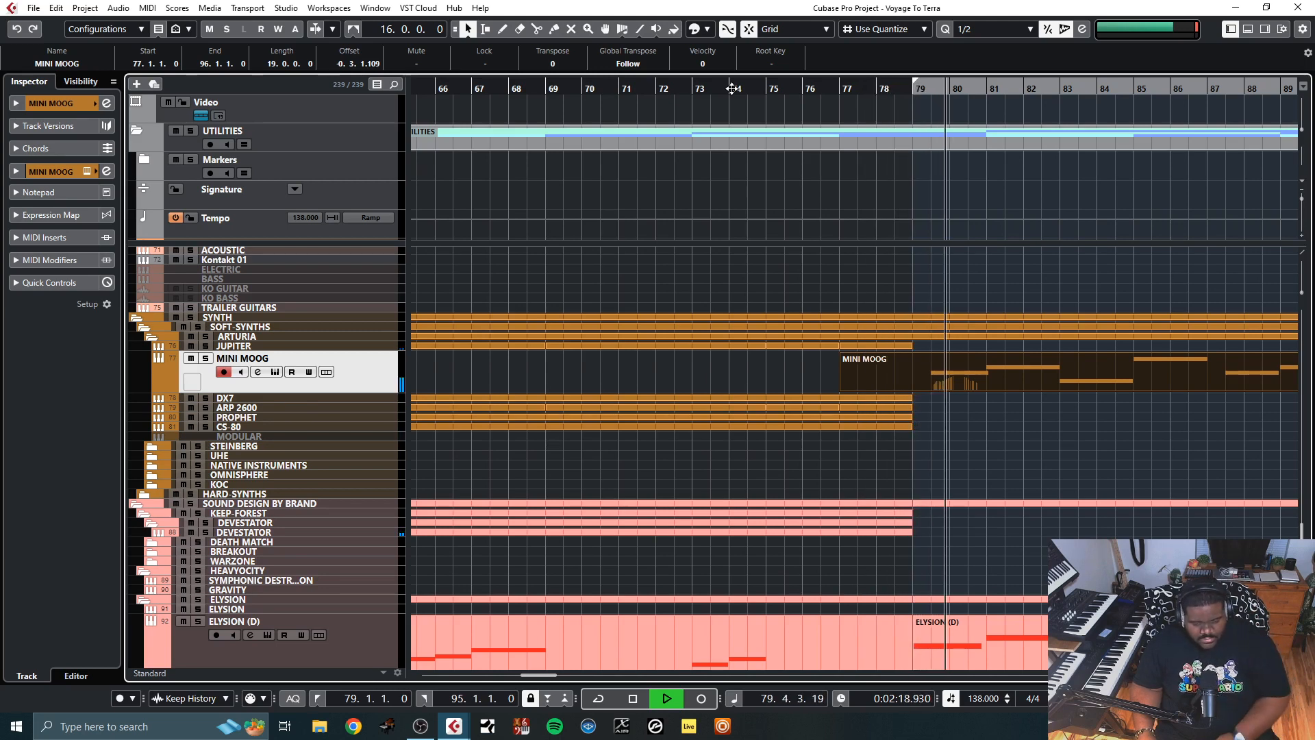
key("space")
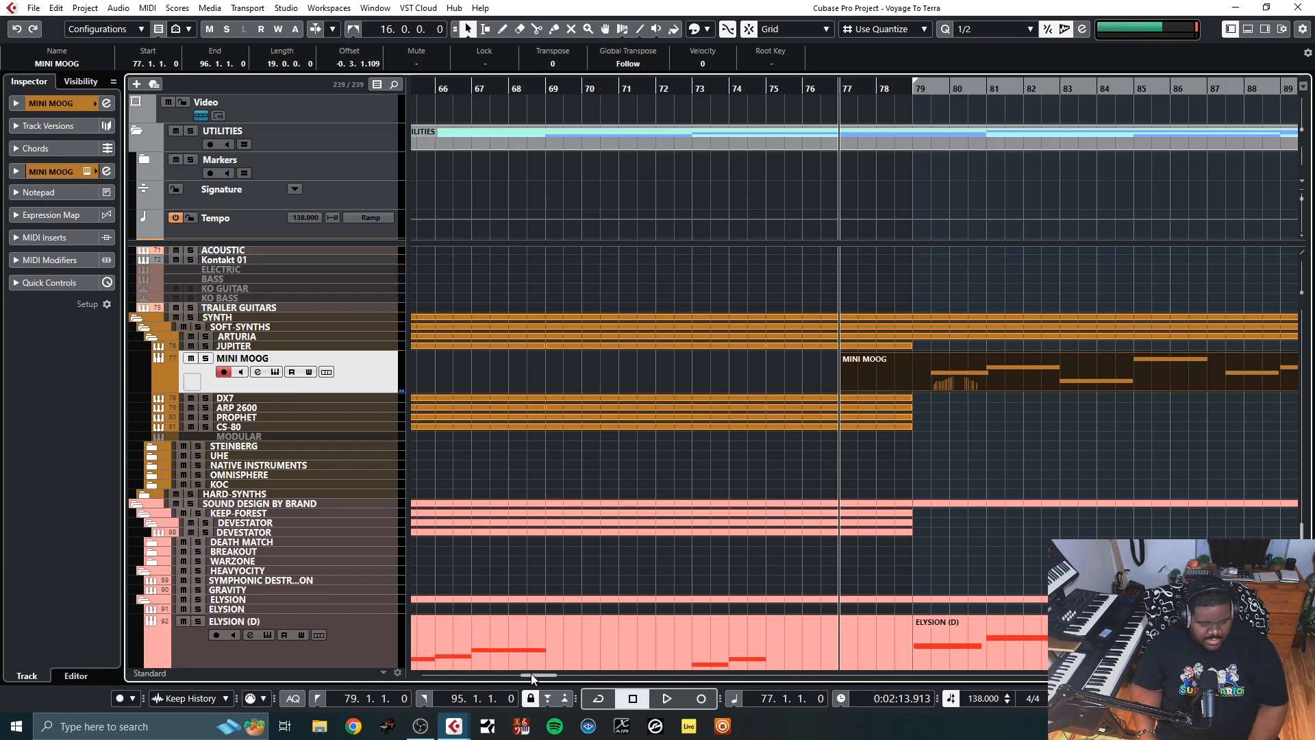
Find the KEYS folder track and open its part at bars 79 to 87 in a maximized Key Editor
left_click_drag(532, 672, 546, 675)
scroll(630, 545, "down", 3)
scroll(630, 545, "up", 10)
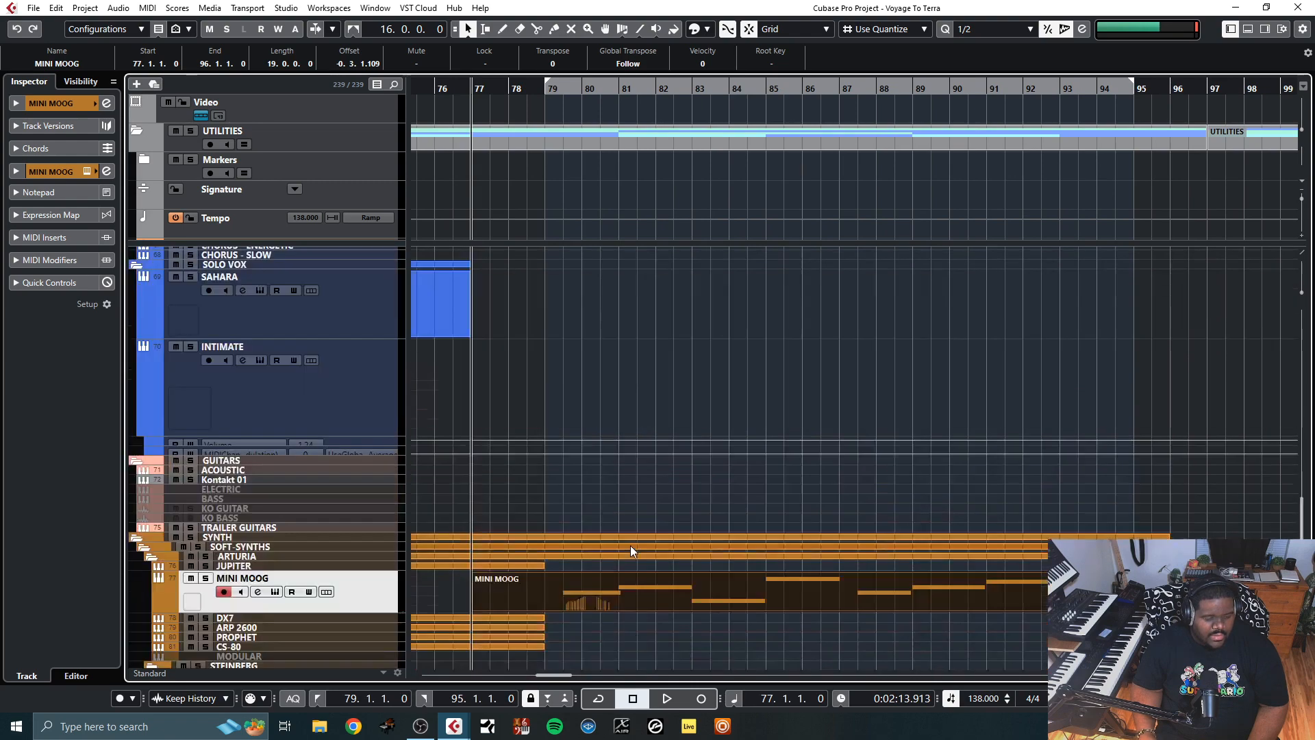
scroll(631, 548, "up", 5)
scroll(630, 549, "down", 4)
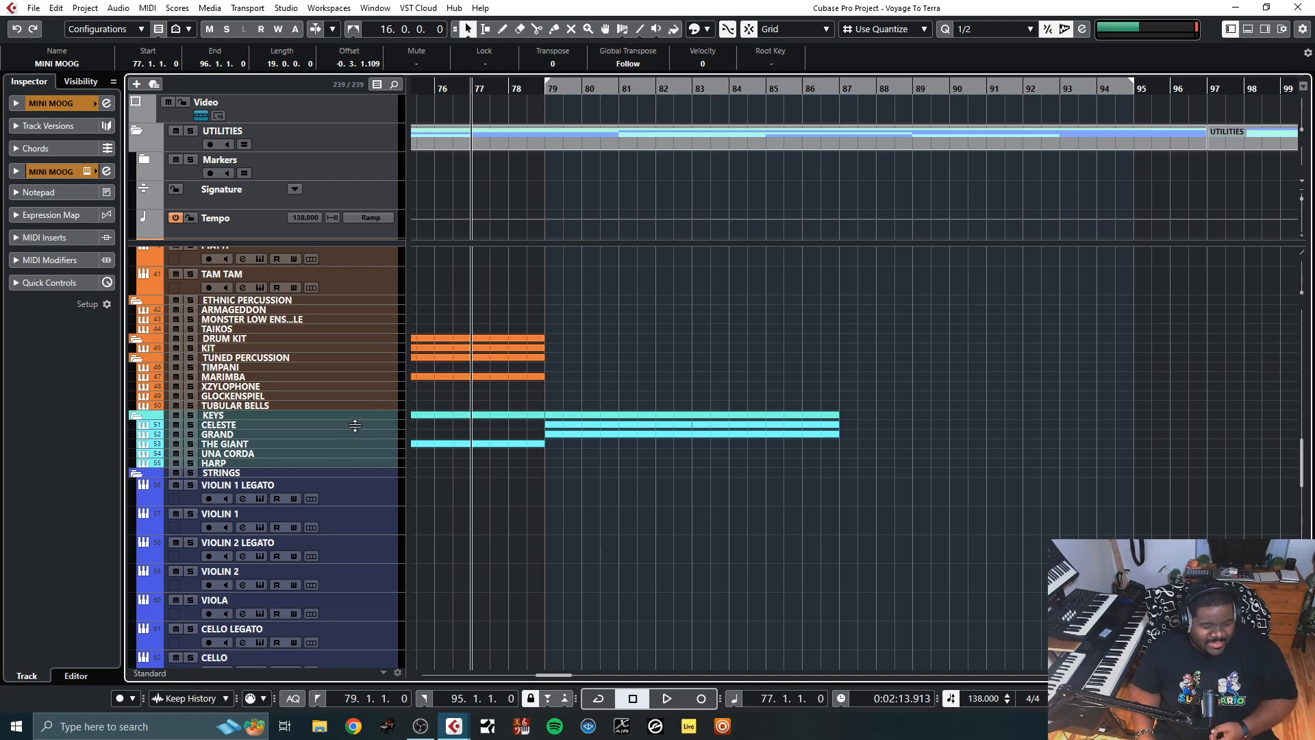
left_click(358, 420)
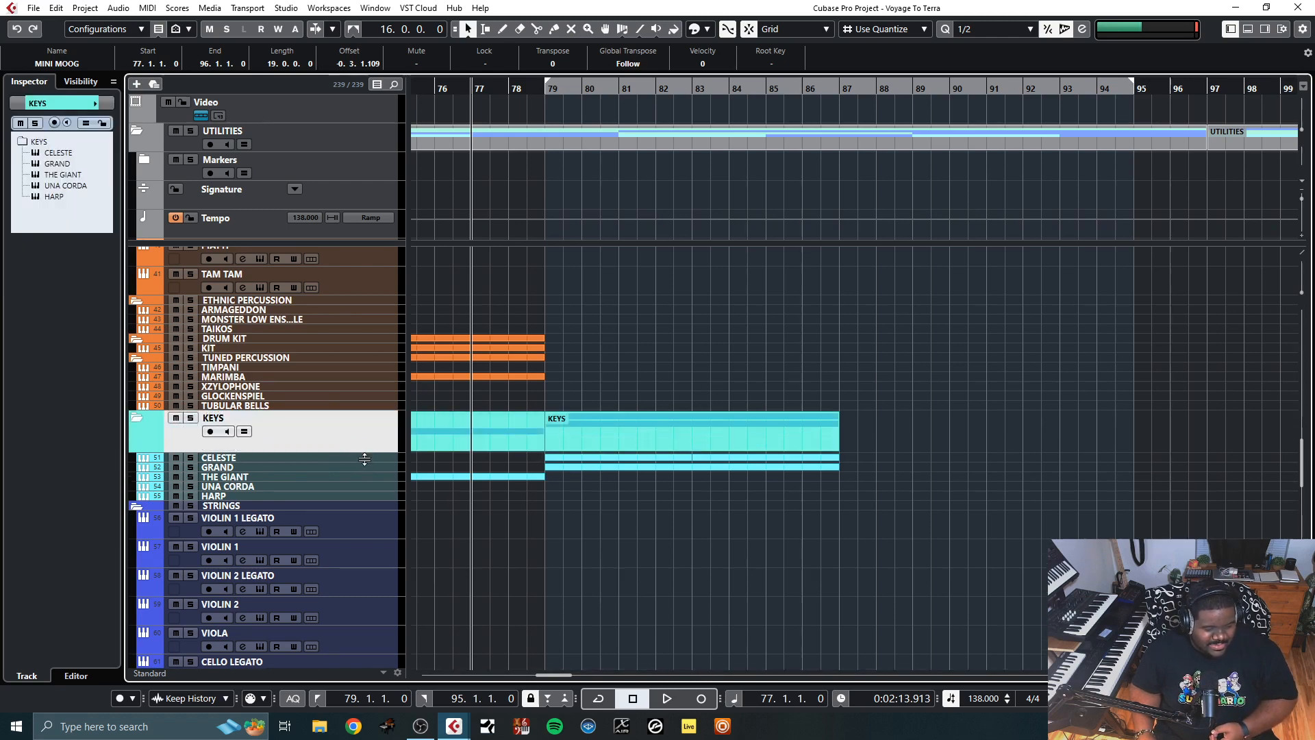
double_click(652, 441)
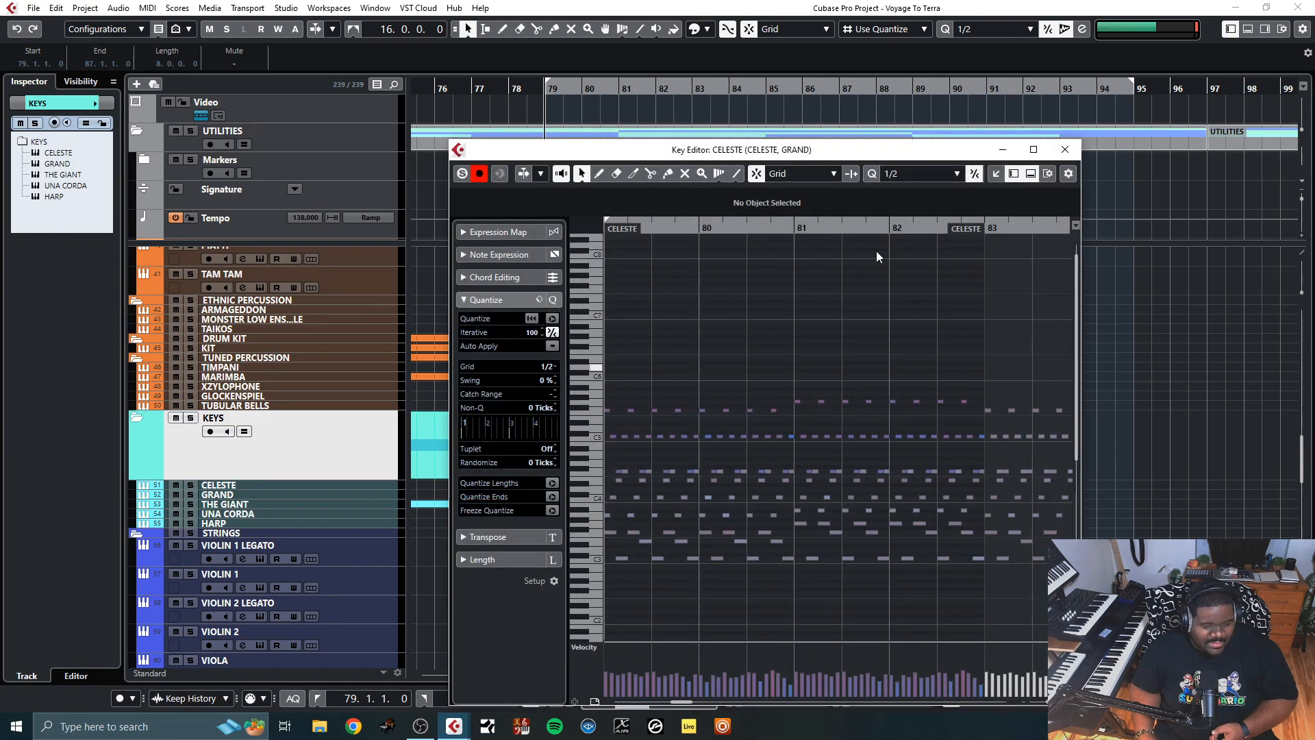
left_click(1033, 149)
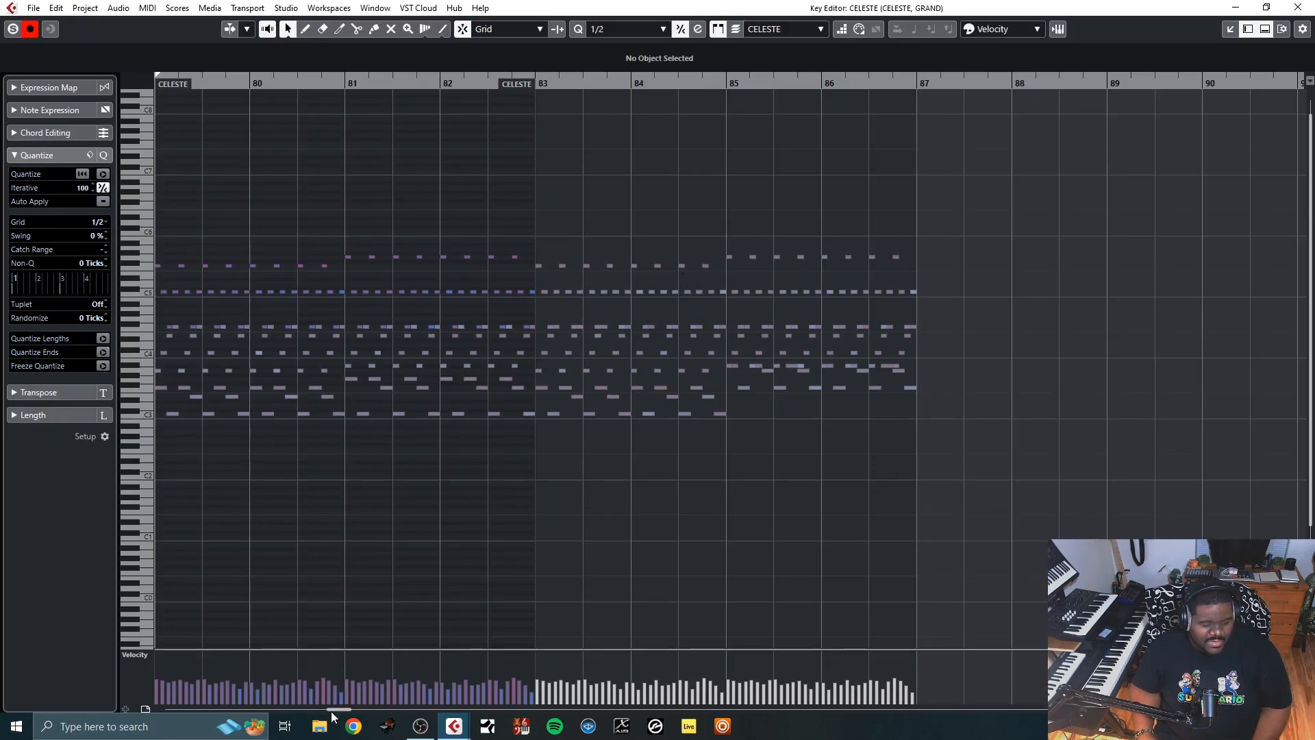
left_click_drag(331, 716, 326, 716)
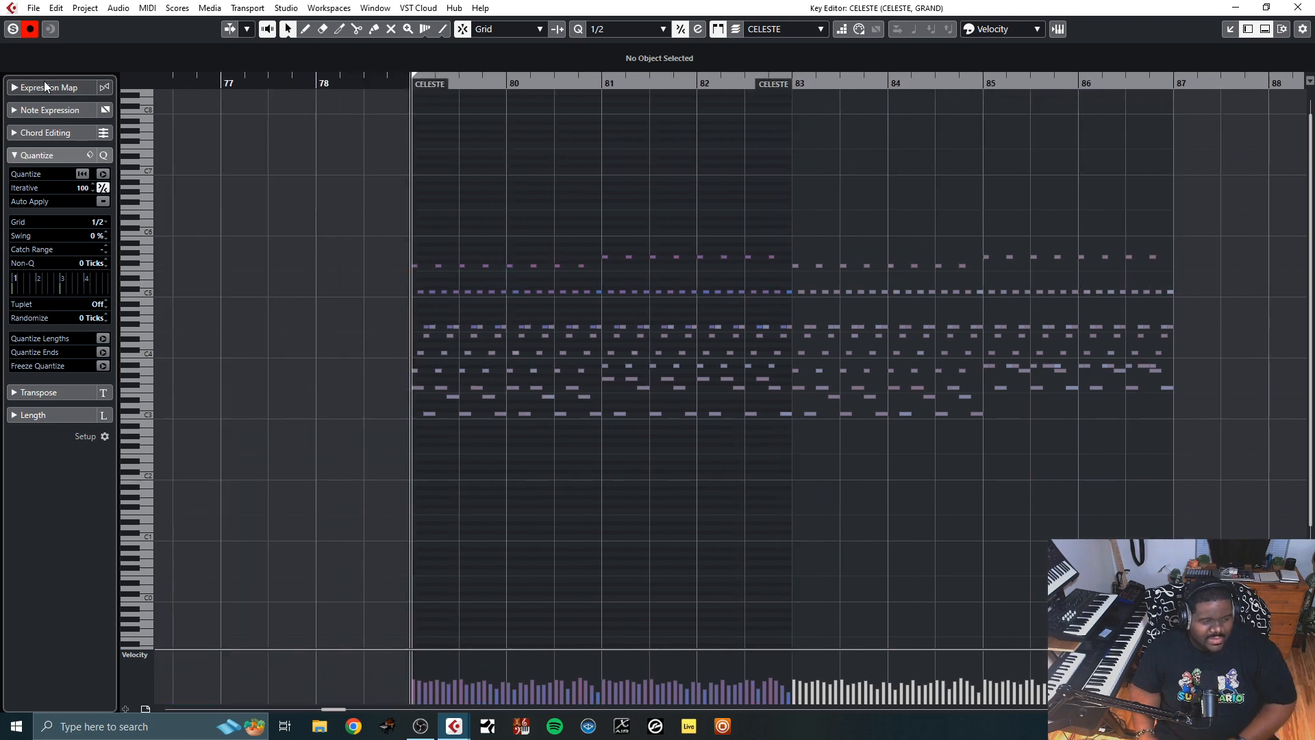
Play the CELESTE and GRAND notes soloed in the editor from bar 79 and close the Key Editor
key("space")
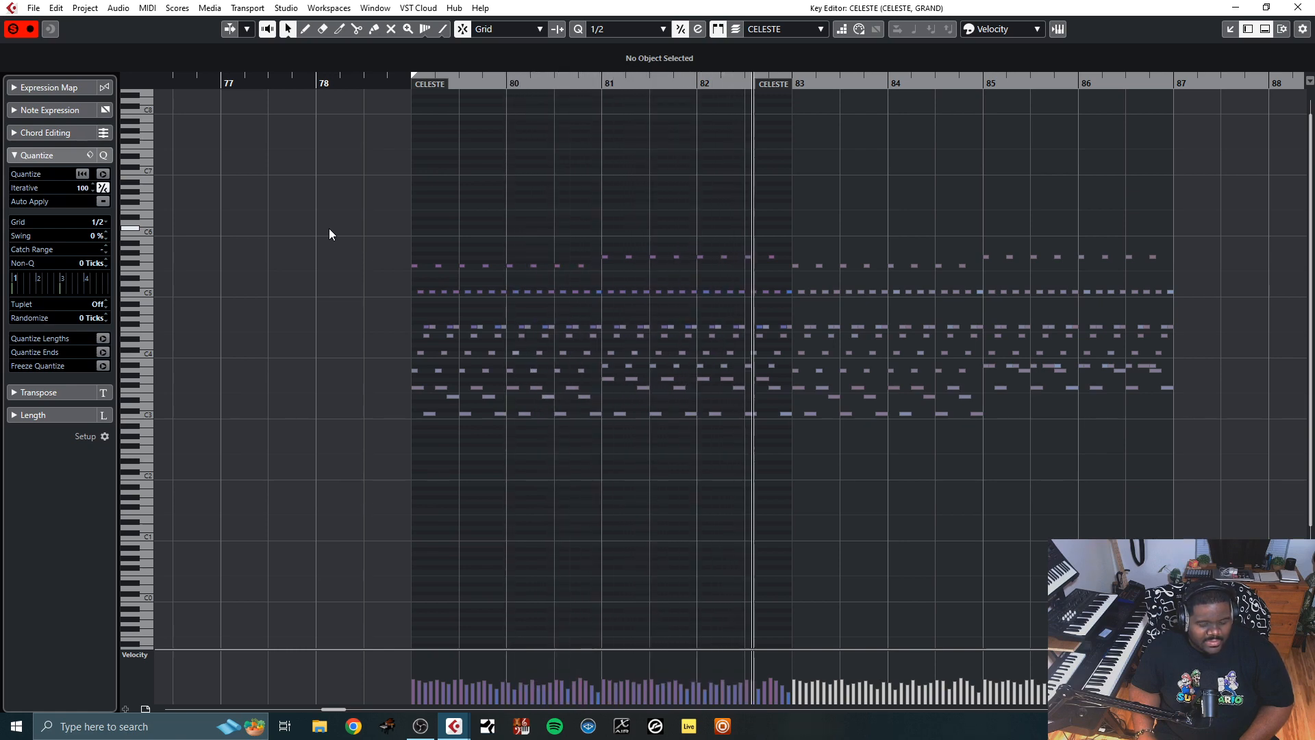
left_click(12, 30)
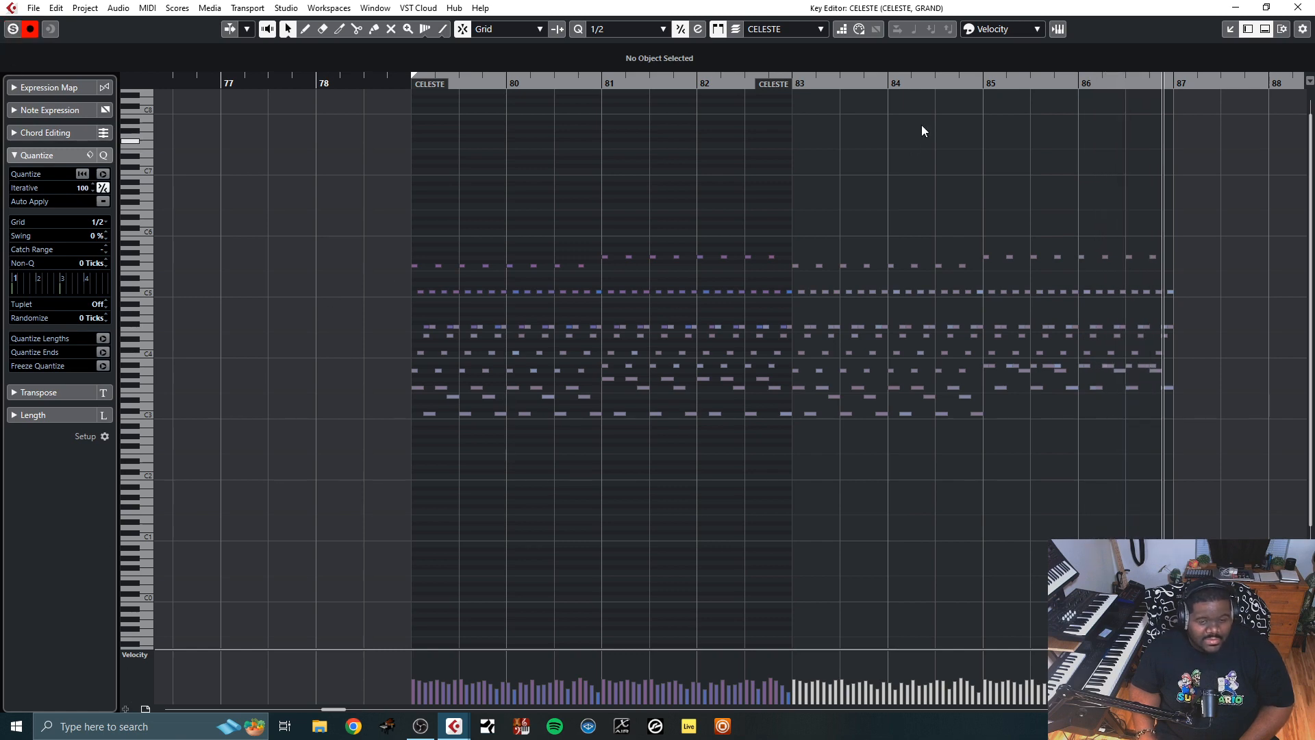
left_click(1267, 9)
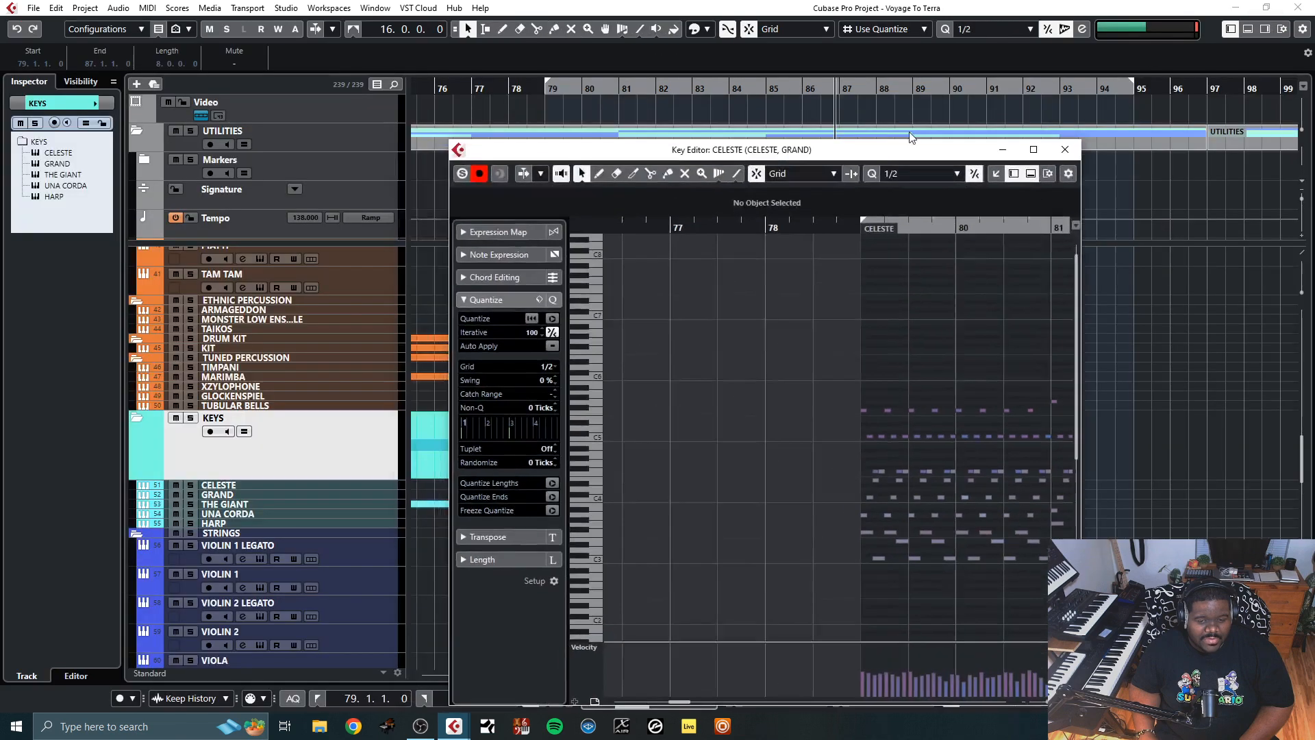
left_click(1066, 149)
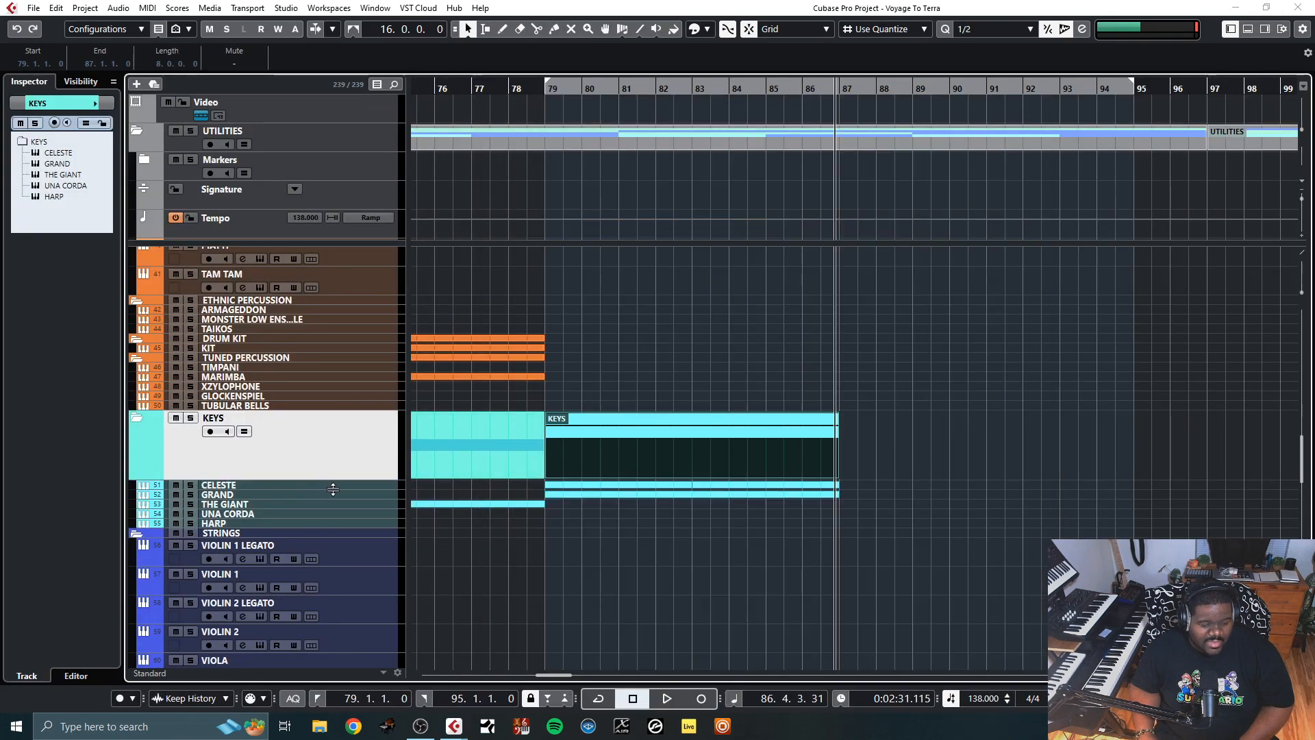
Enlarge the CELESTE track and open its first part, starting at bar 79, in the Key Editor
left_click_drag(332, 489, 338, 587)
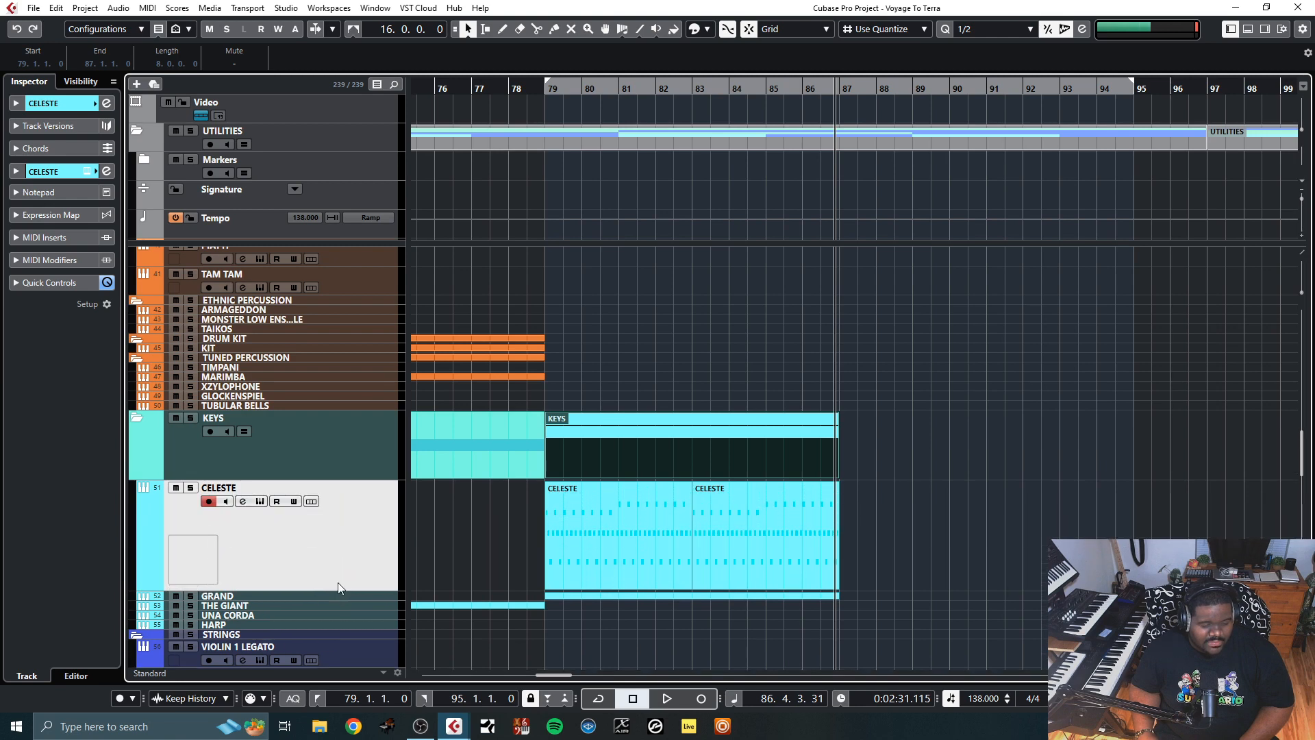
left_click(495, 520)
left_click(566, 532)
double_click(596, 530)
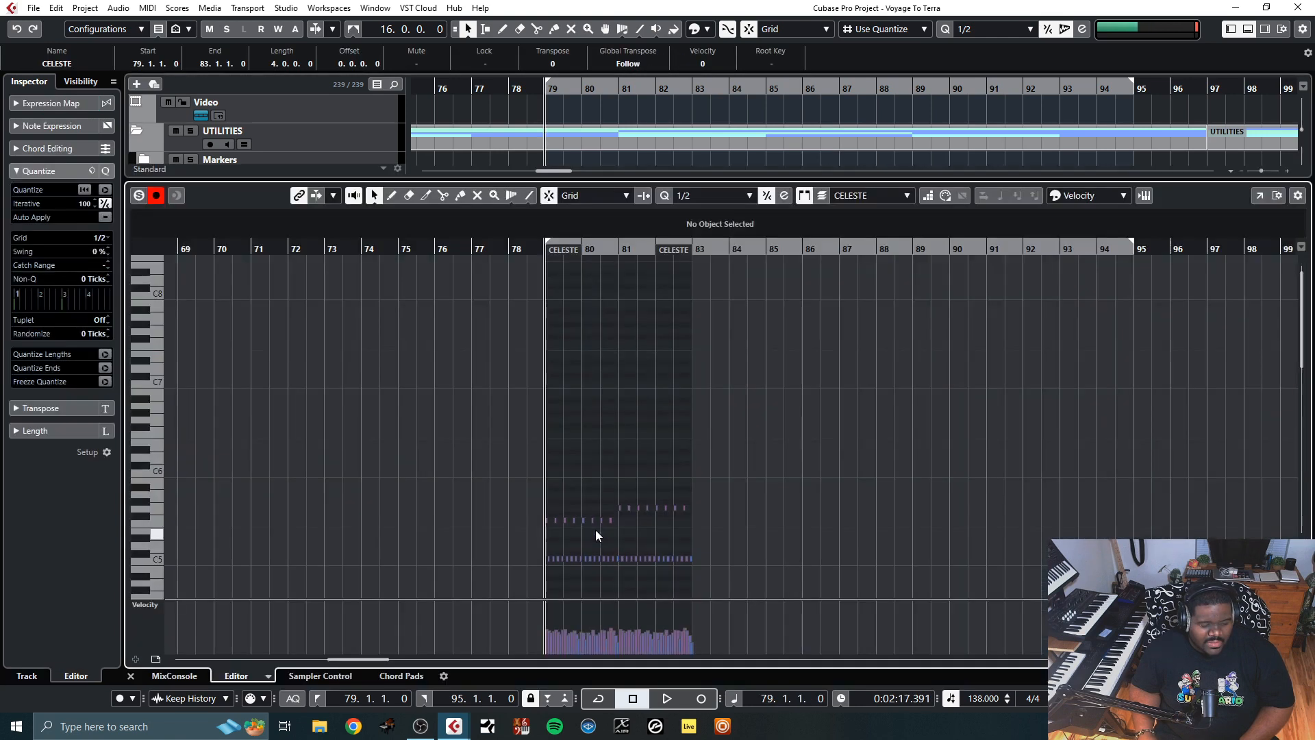
Play the first CELESTE part soloed in the editor, close the Key Editor and stop playback
scroll(597, 454, "down", 5)
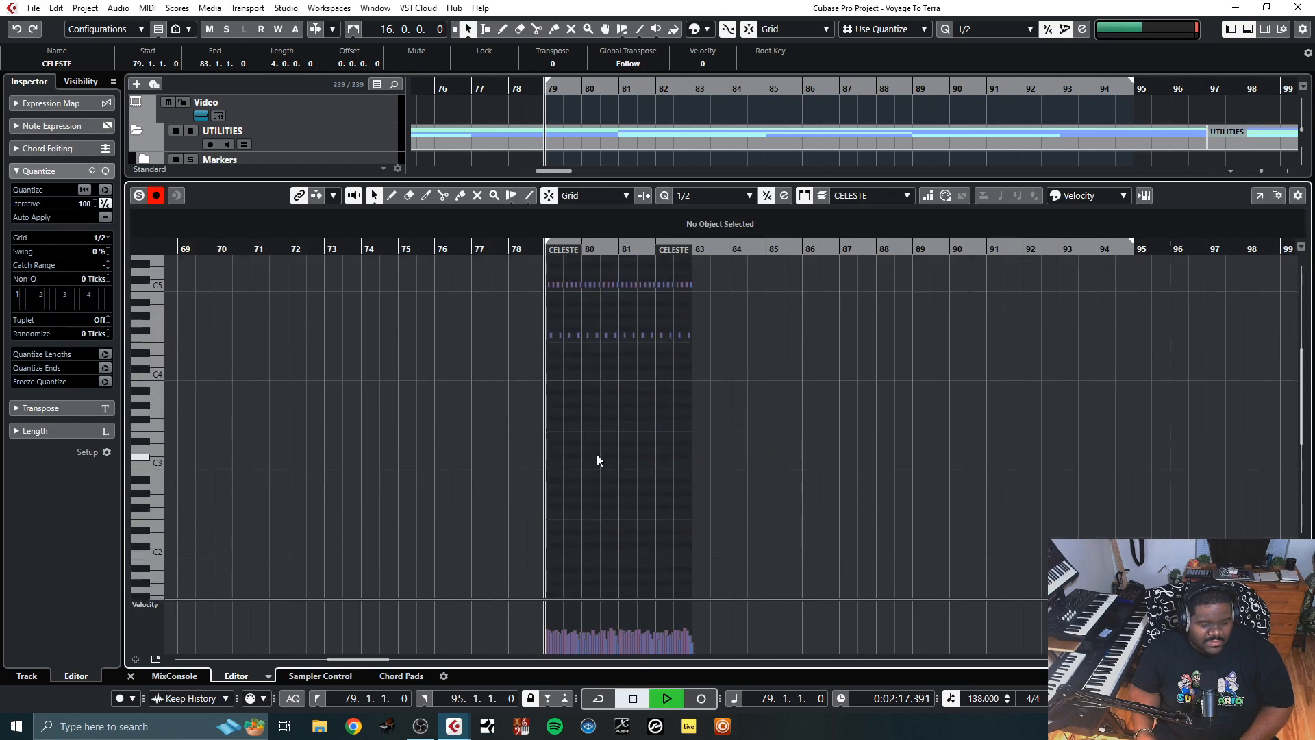
left_click(138, 196)
key("space")
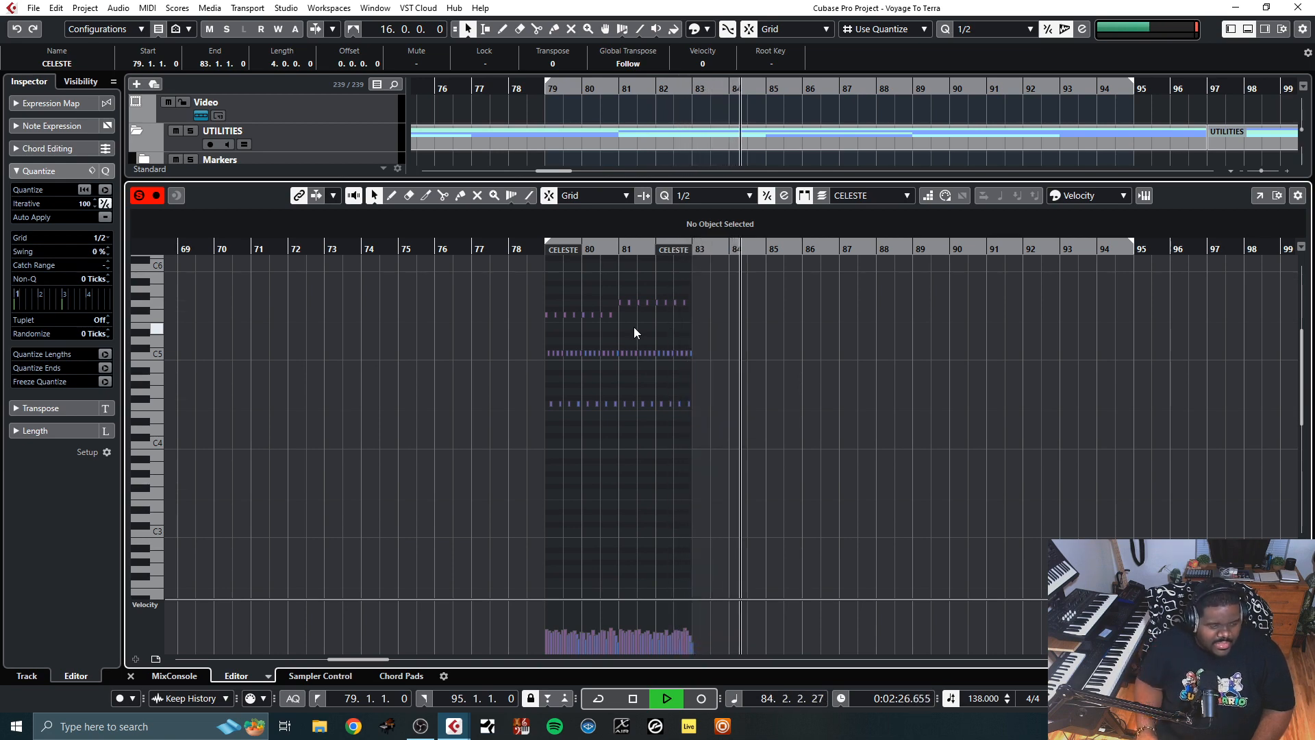
left_click(129, 677)
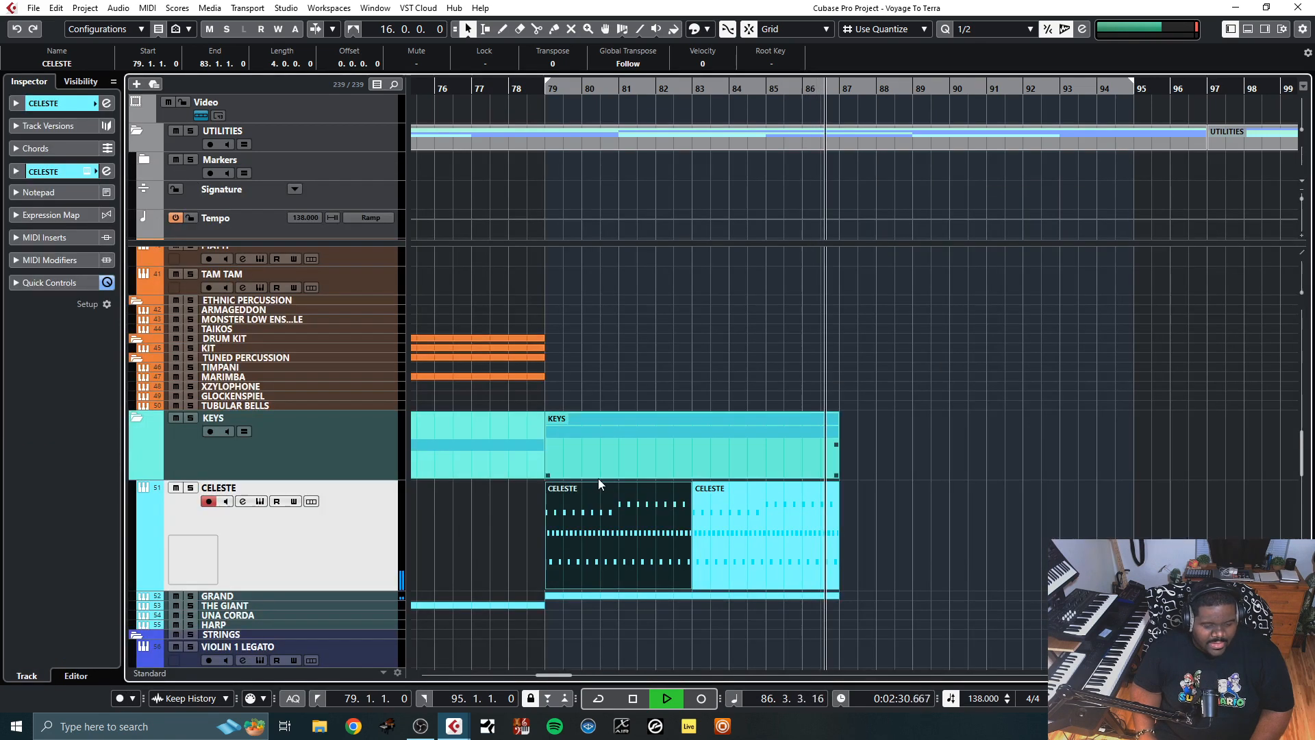
key("space")
Duplicate the KEYS folder part from bar 79 into bars 87 to 95 and shrink the CELESTE track to its minimum height
left_click(610, 458)
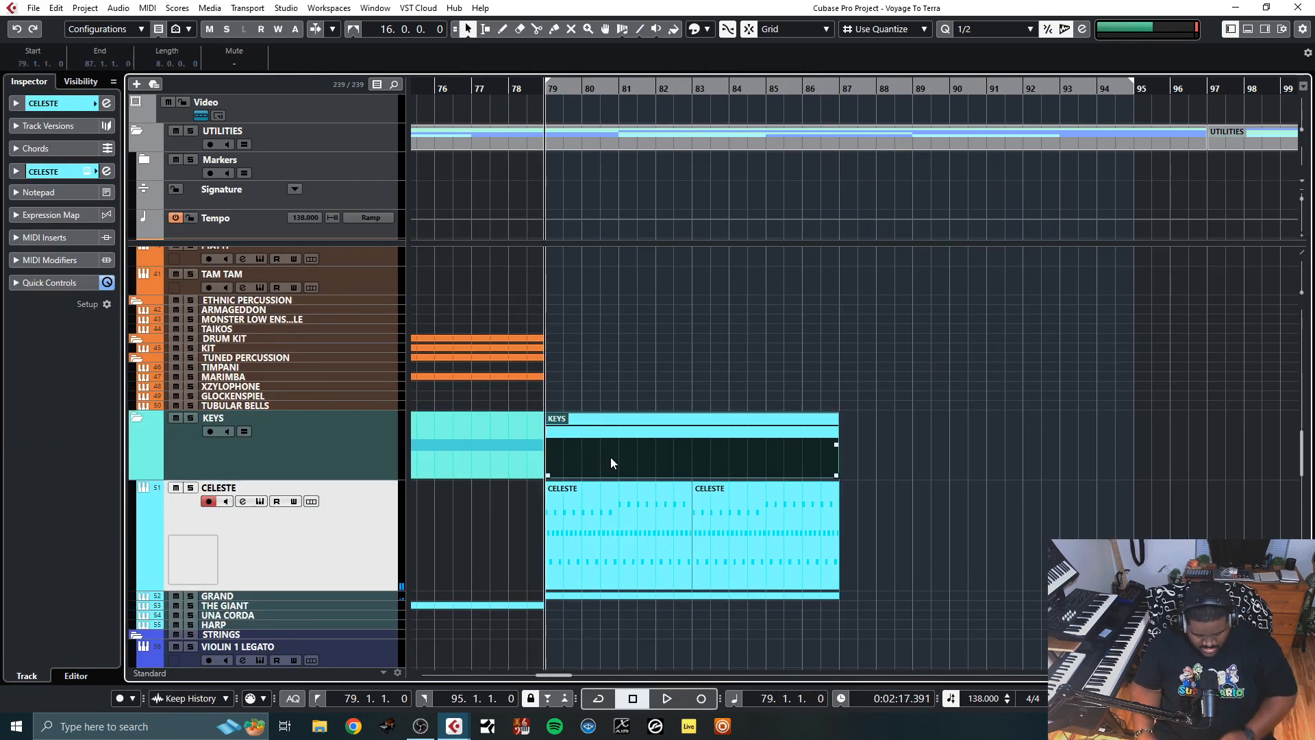
key("ctrl+d")
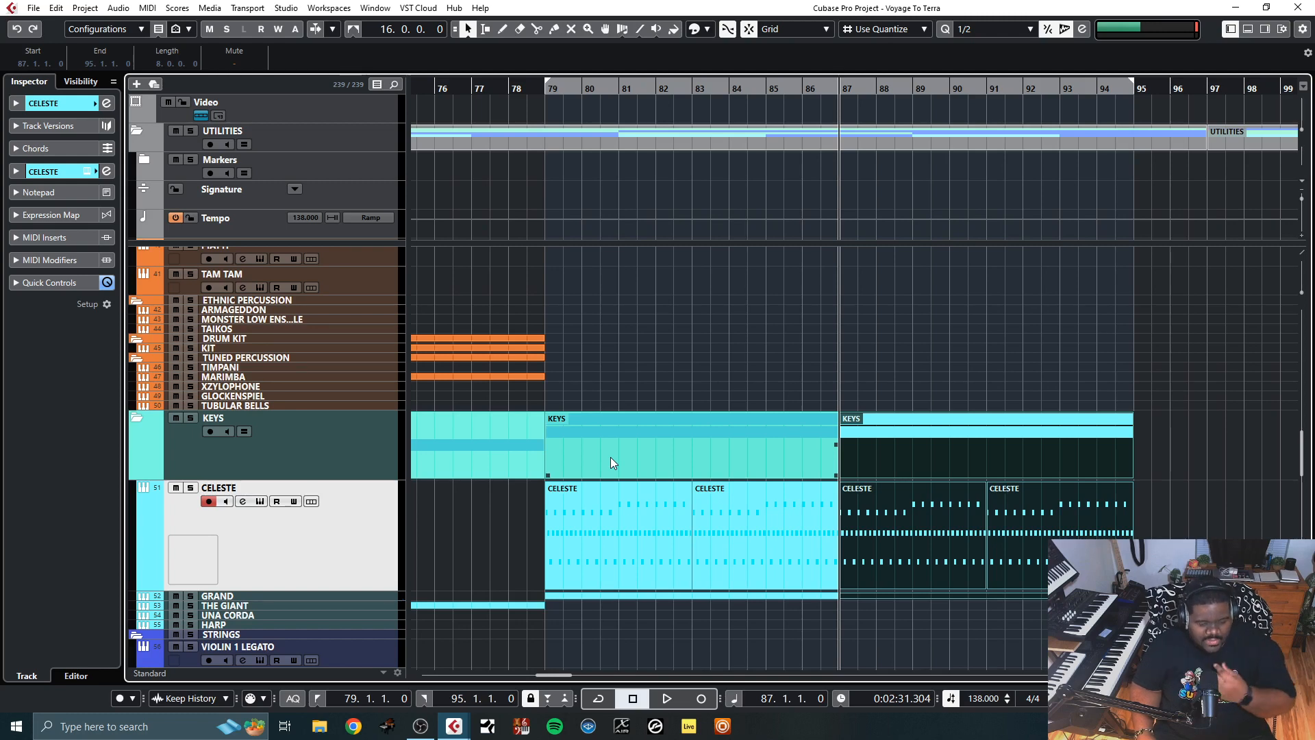
left_click(547, 94)
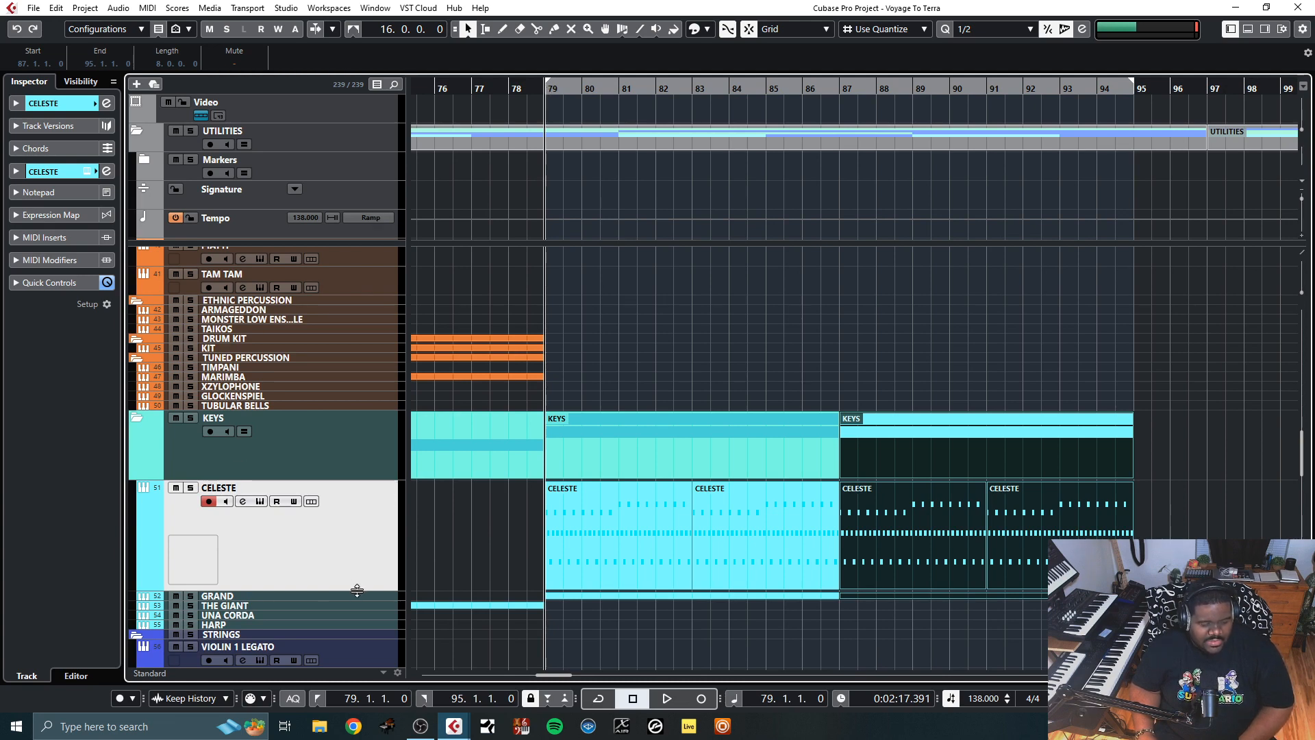
left_click_drag(357, 590, 355, 493)
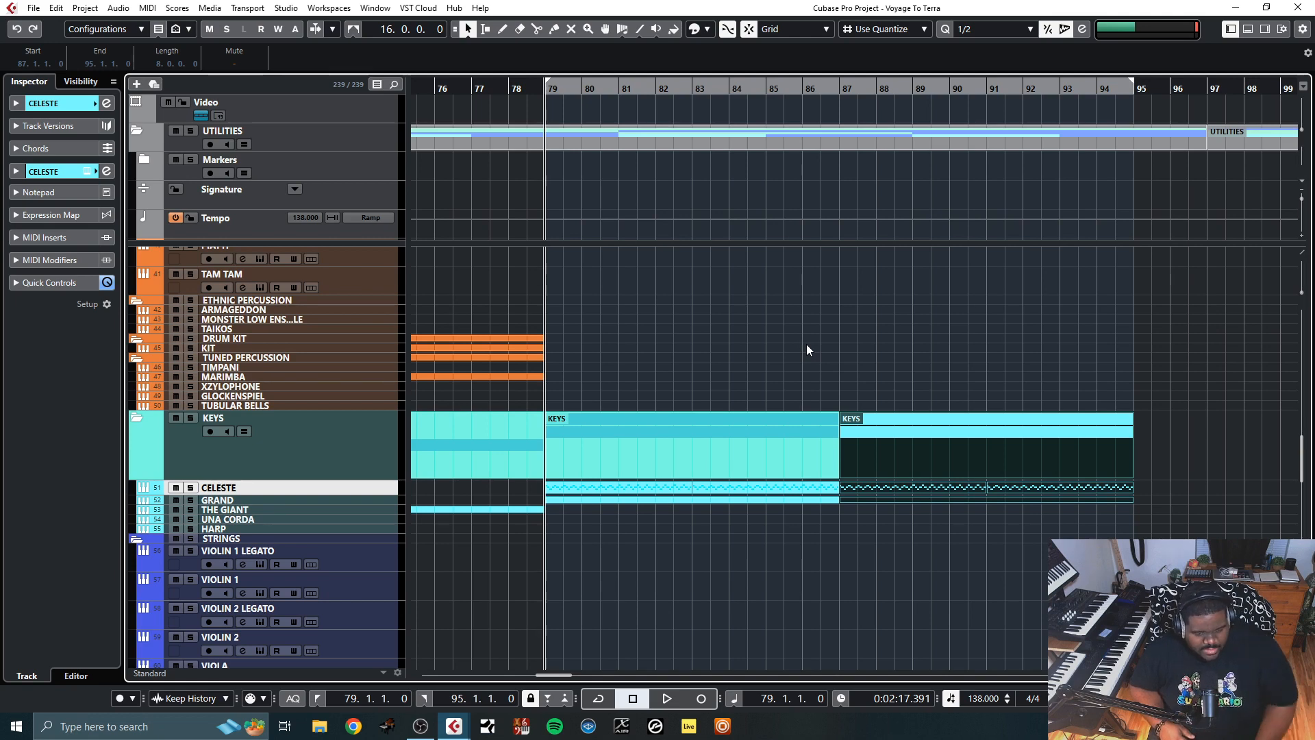
Play the arrangement from bar 79 to hear the CELESTE and GRAND layers with the other parts, and stop playback
key("space")
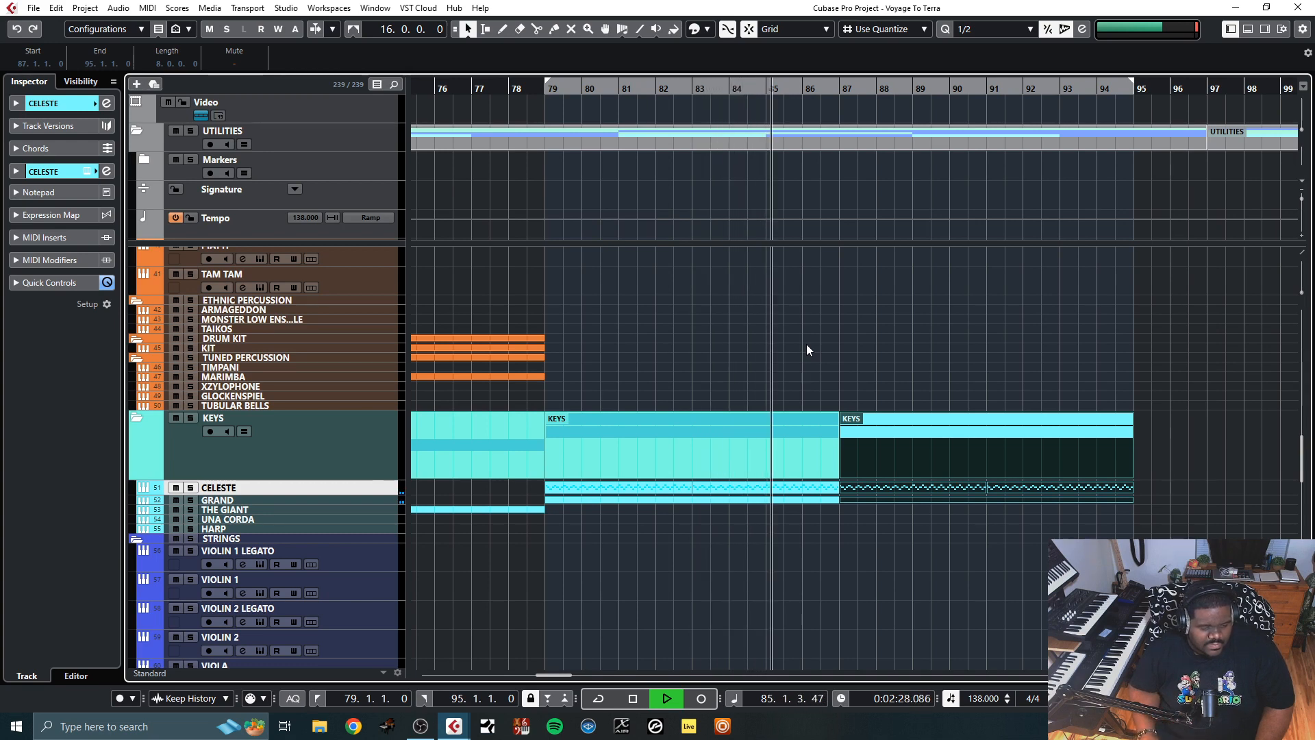
scroll(822, 347, "up", 3)
scroll(764, 397, "down", 4)
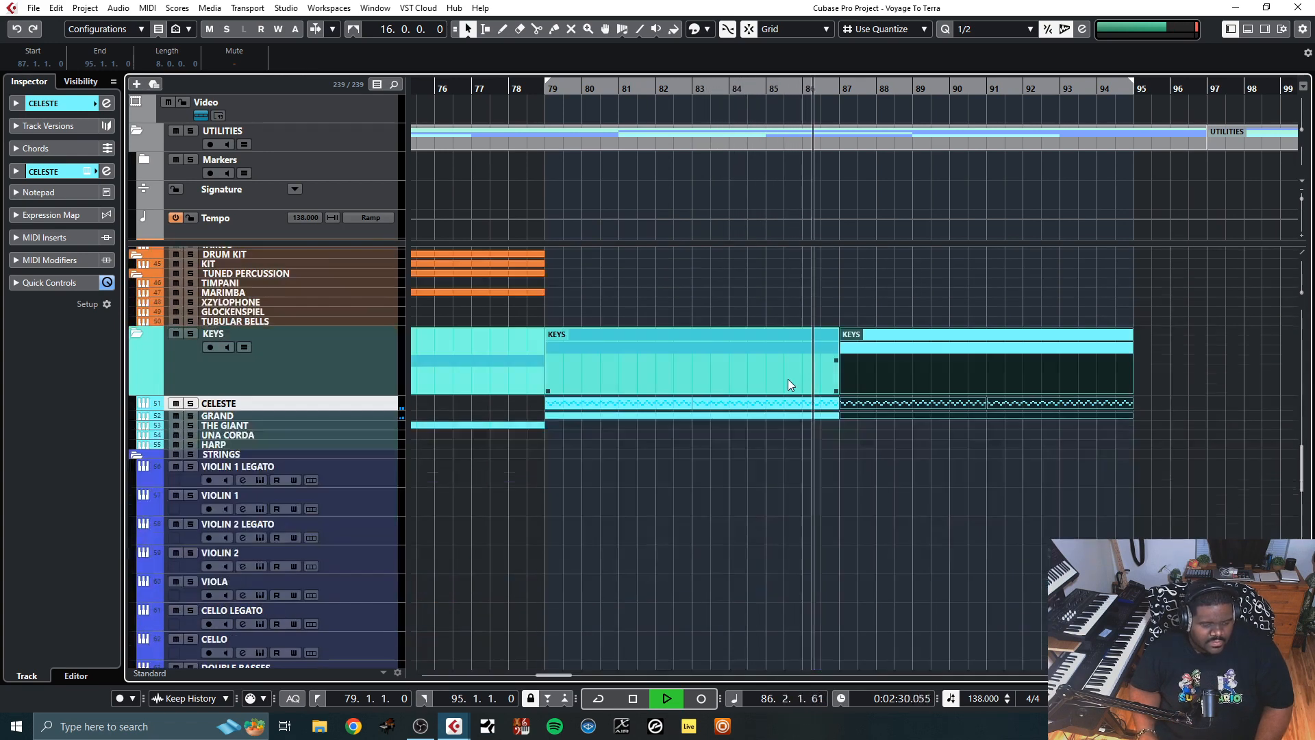
key("space")
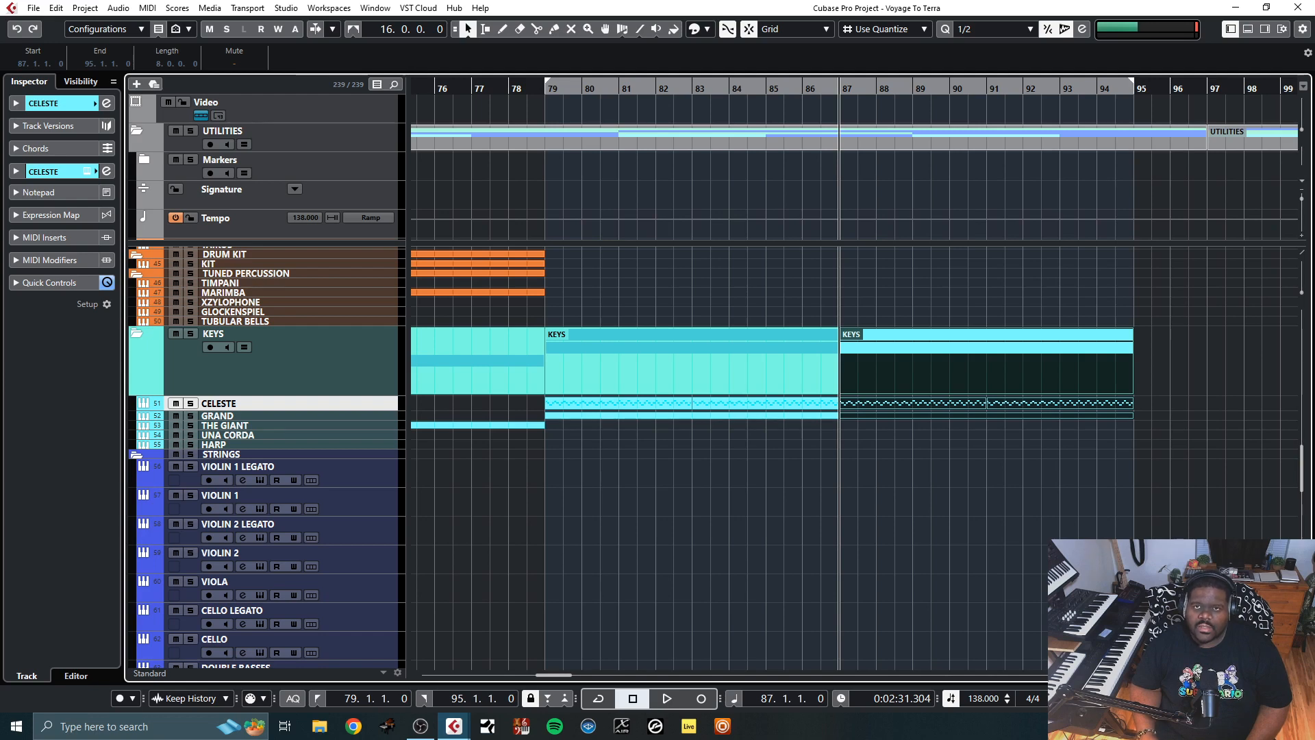
Switch to Notion and review the Voyage To Terra Sketch score from its last measures back to measure 1
key("alt+Tab")
left_click_drag(1096, 0, 1314, 13)
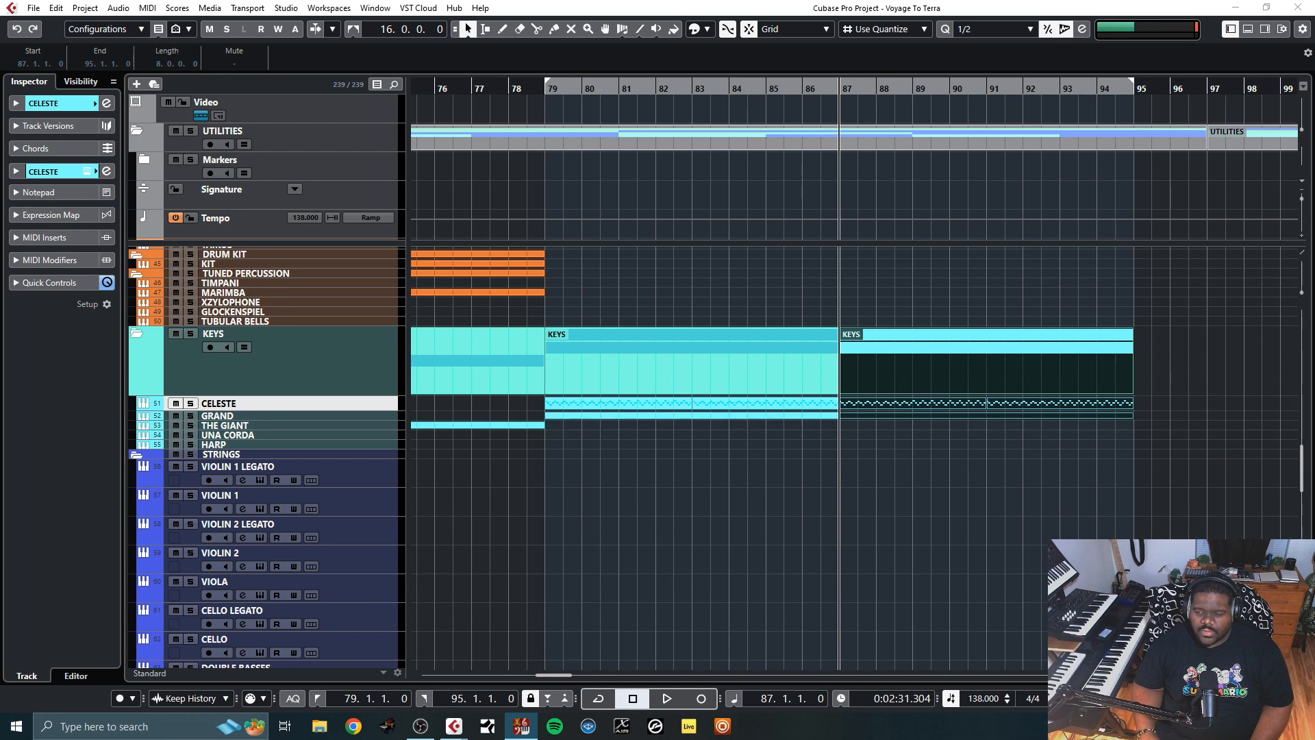
key("alt+Tab")
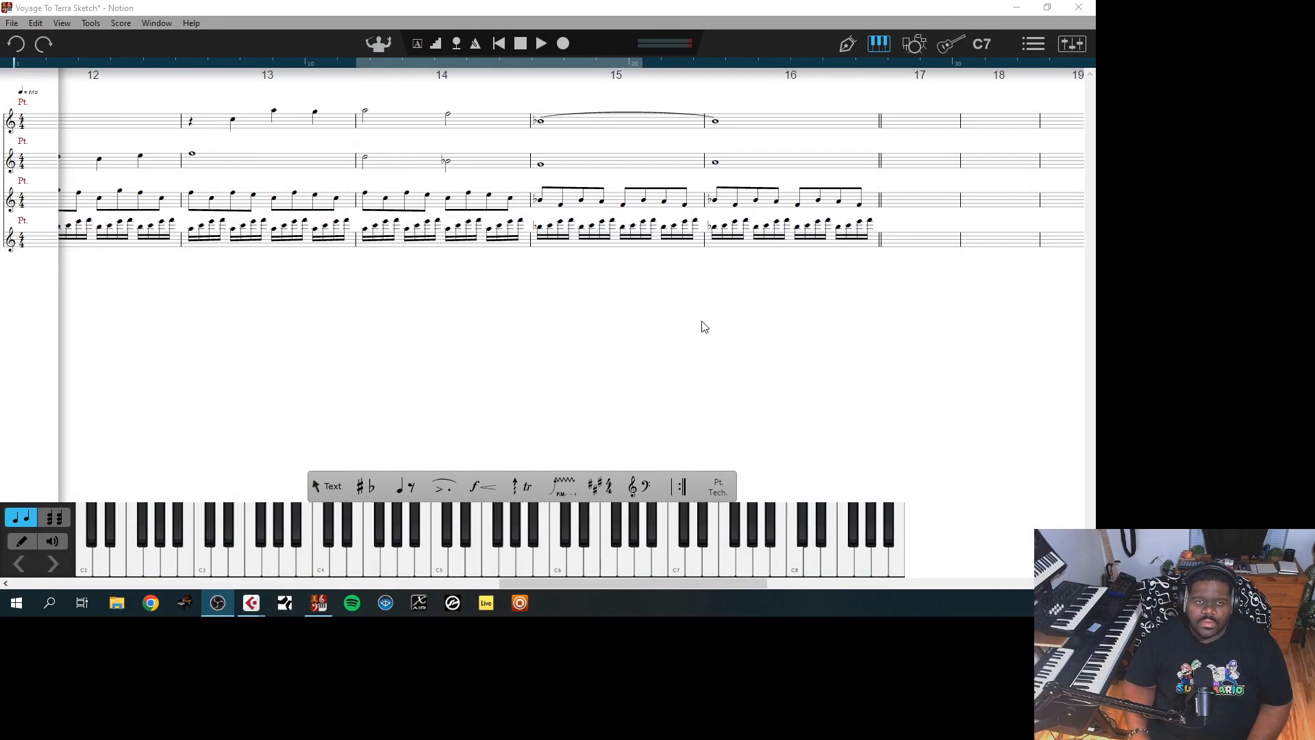
left_click_drag(596, 585, 109, 563)
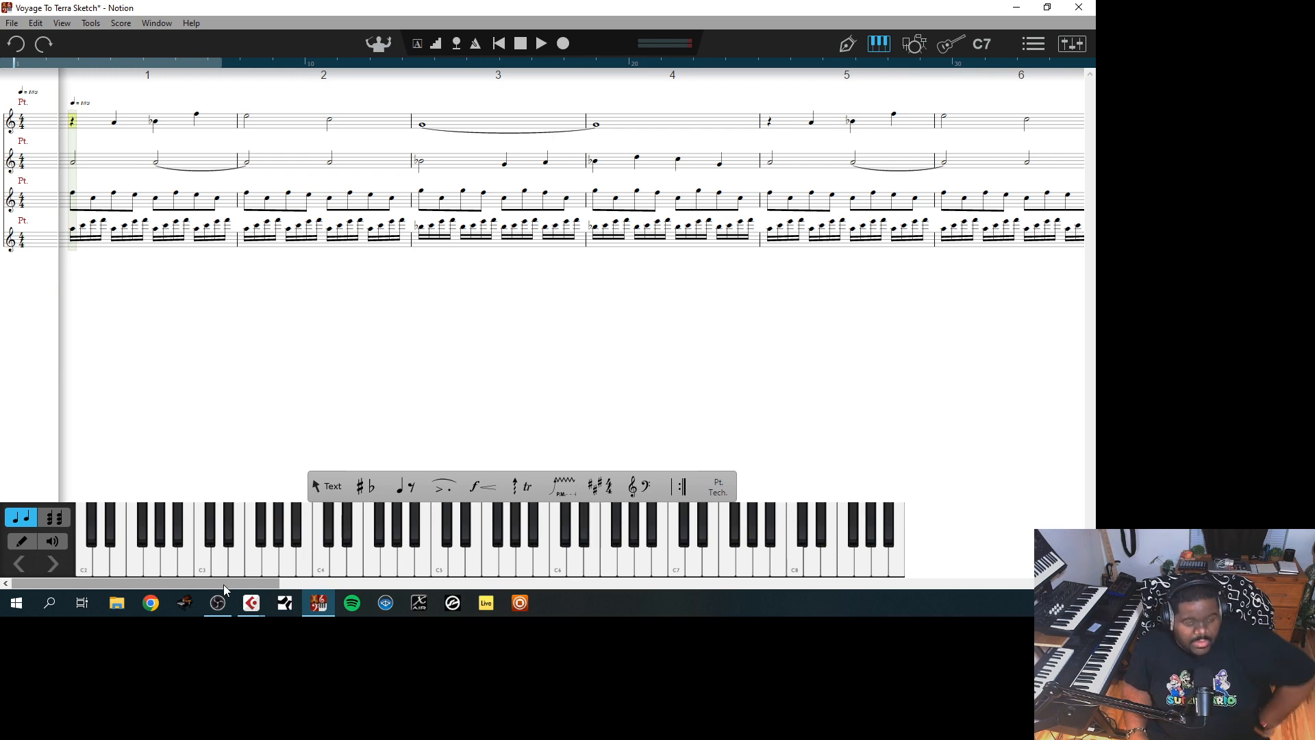
left_click_drag(223, 585, 154, 531)
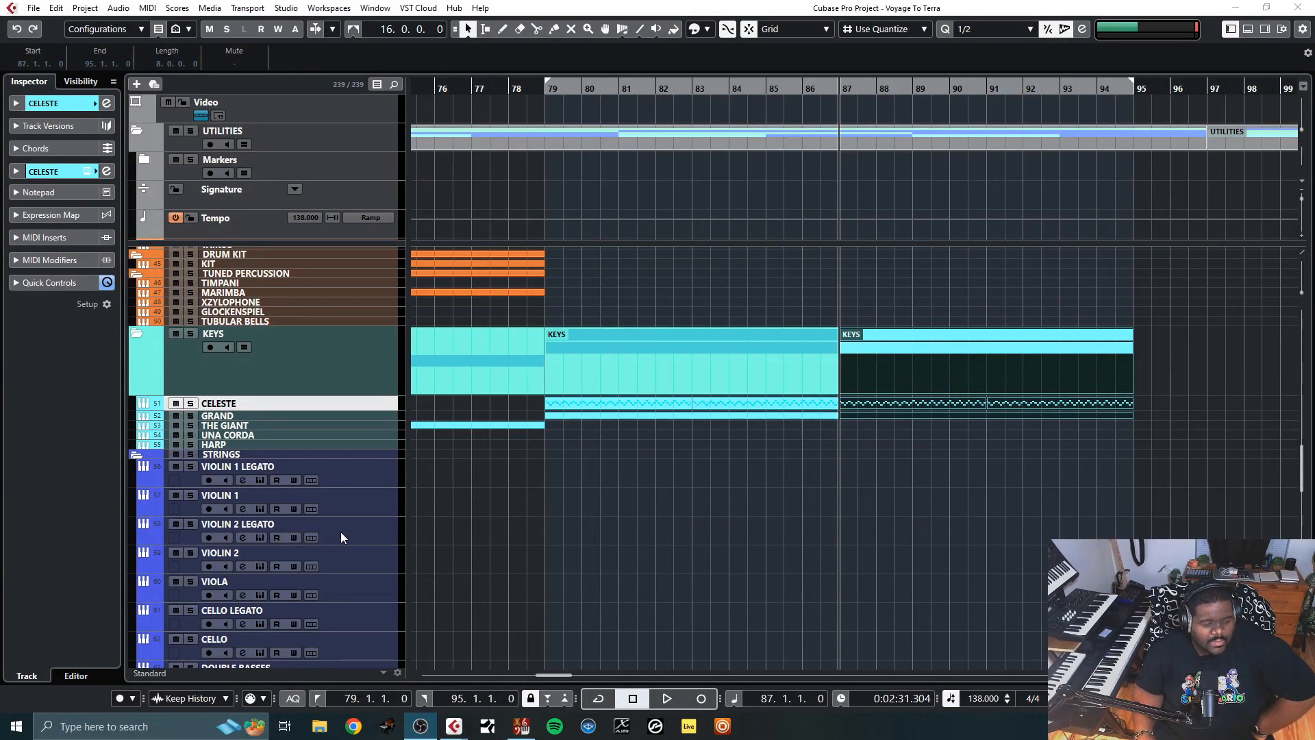
Return to Cubase and select the HORNS 1-6 track in the BRASS folder for playing
scroll(341, 534, "up", 5)
scroll(341, 537, "up", 6)
scroll(340, 531, "down", 1)
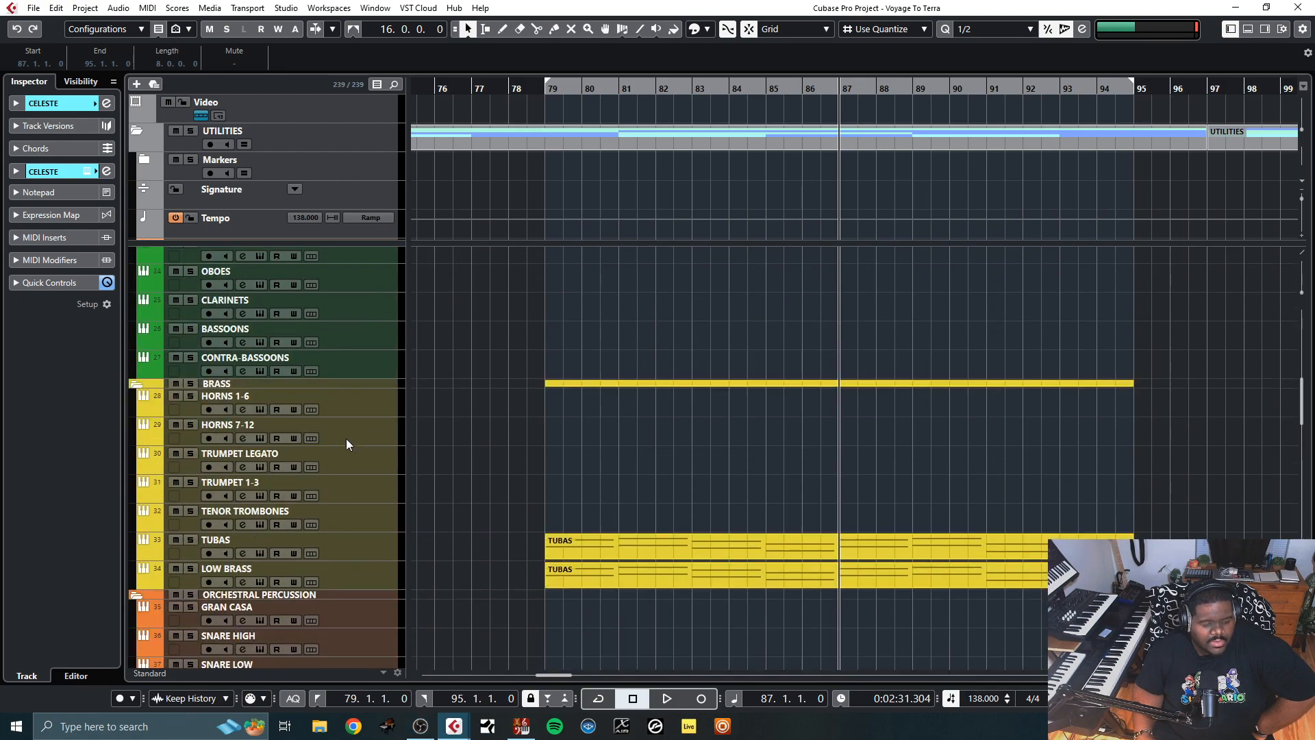
left_click(365, 409)
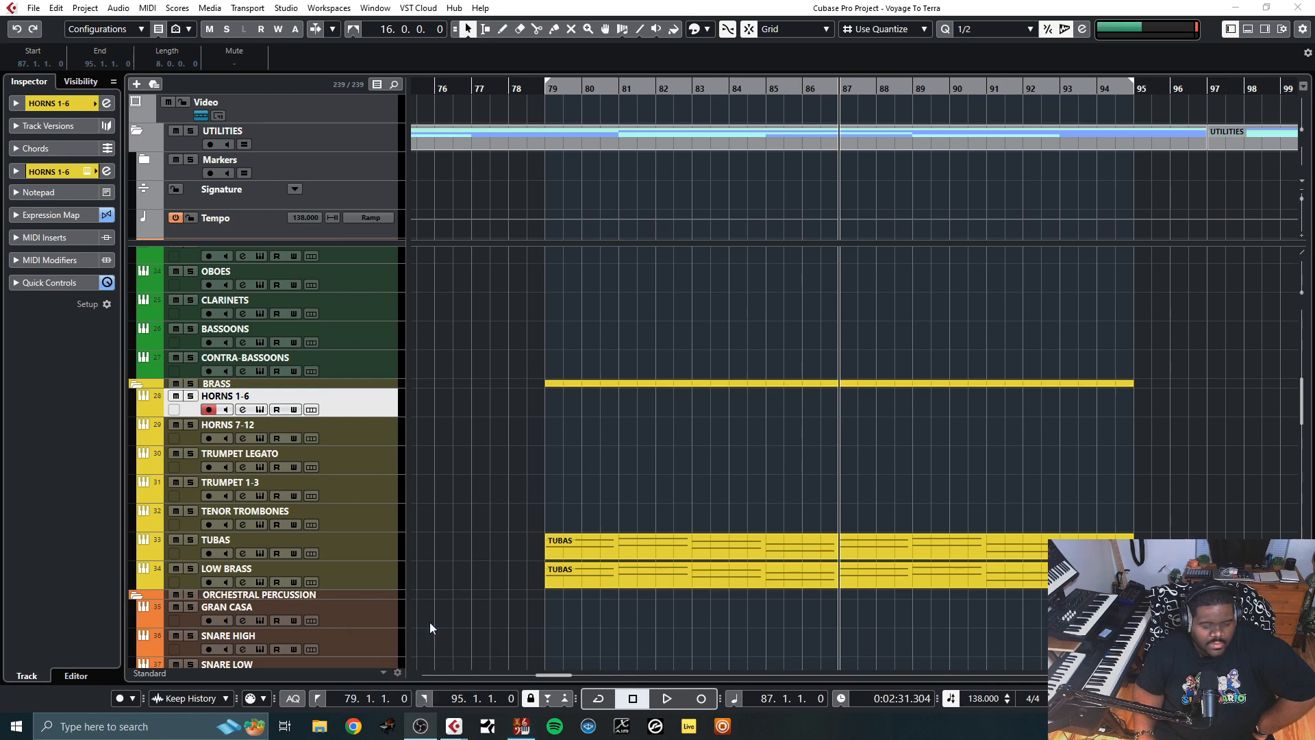
left_click(1032, 546)
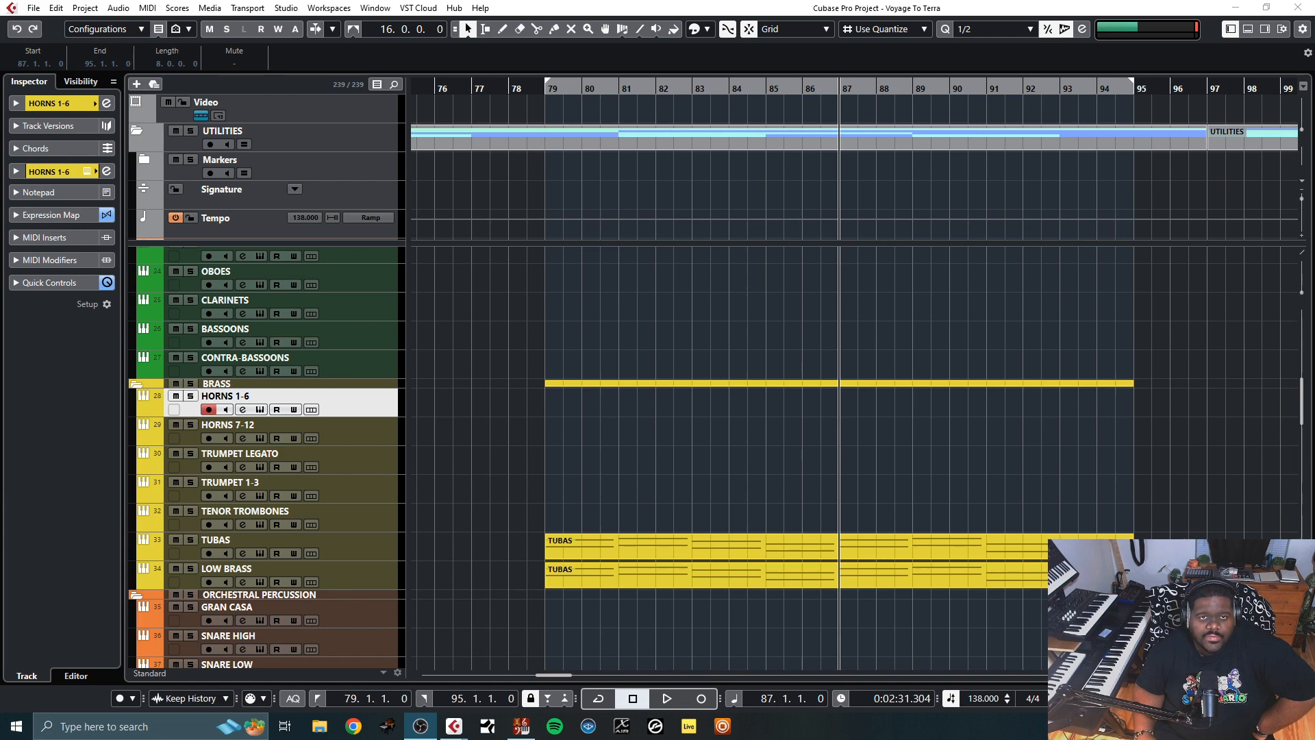
key("alt+Tab")
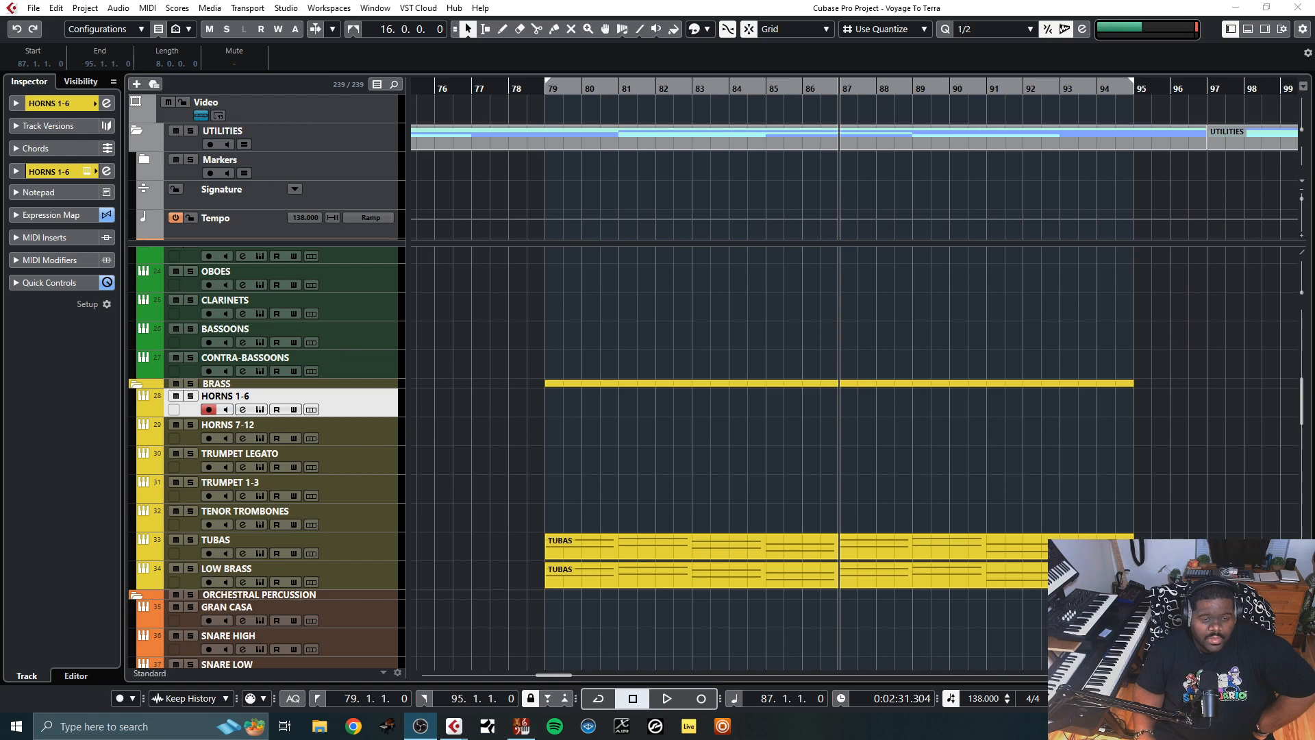
left_click(990, 12)
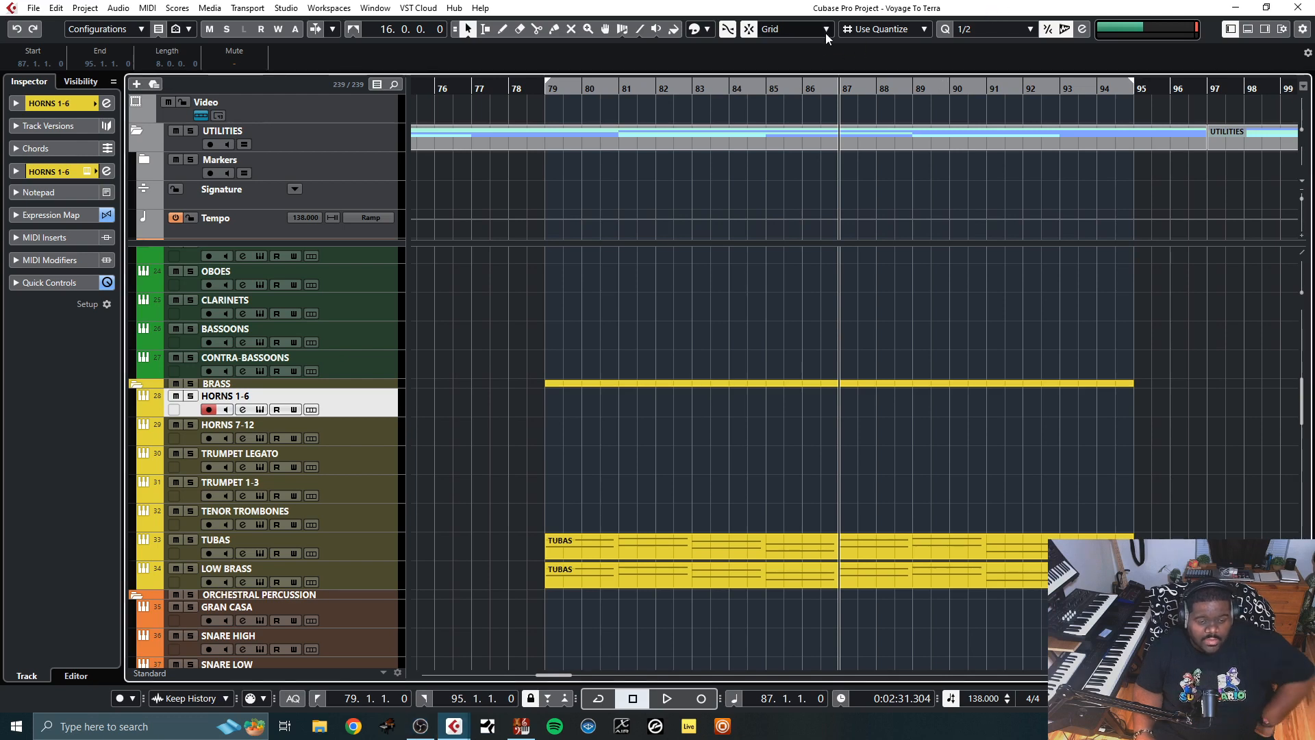
Play the arrangement from bar 77 with HORNS 1-6 record-enabled and stop playback
left_click(546, 90)
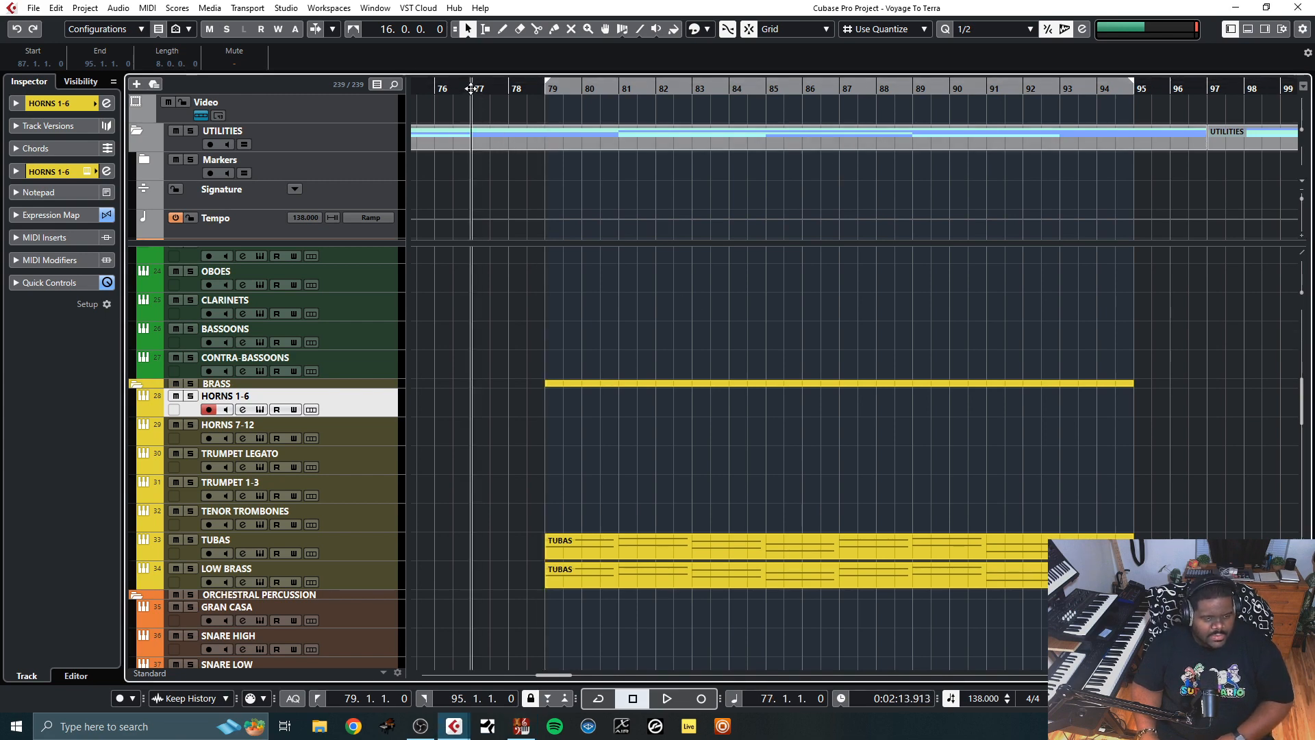
key("space")
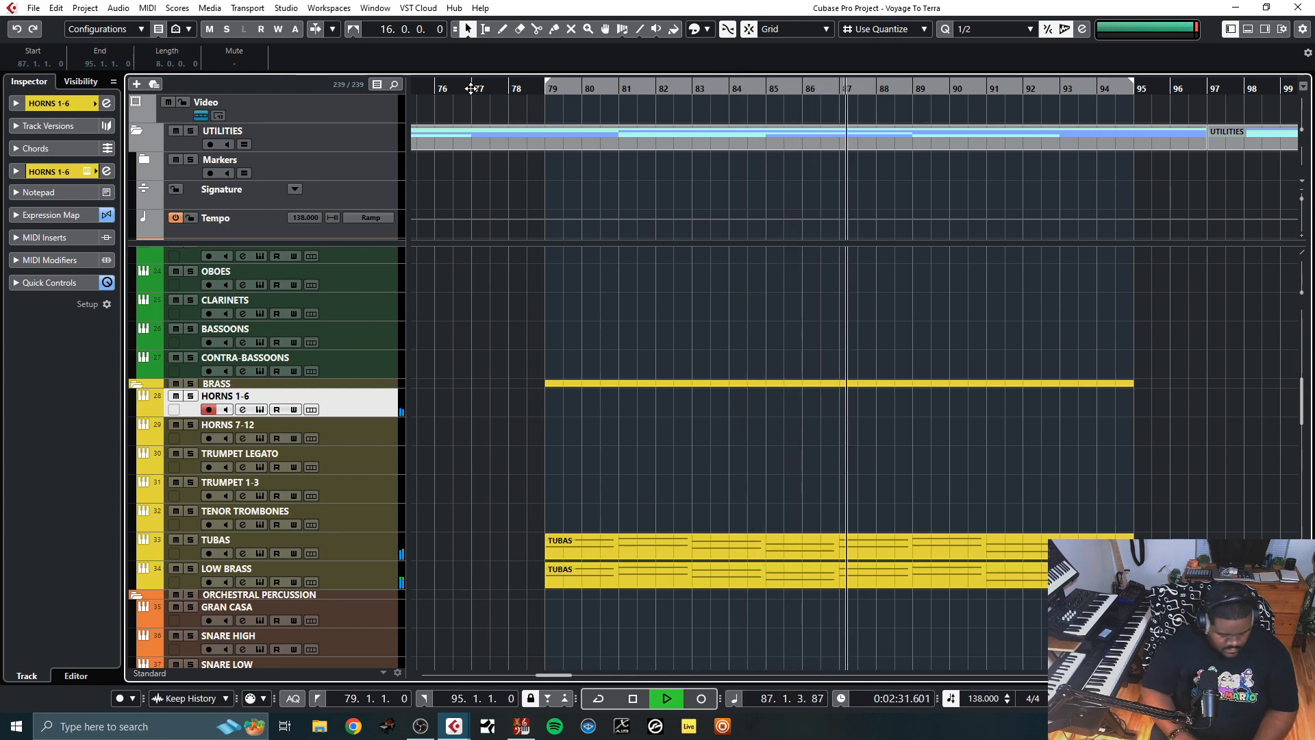
key("space")
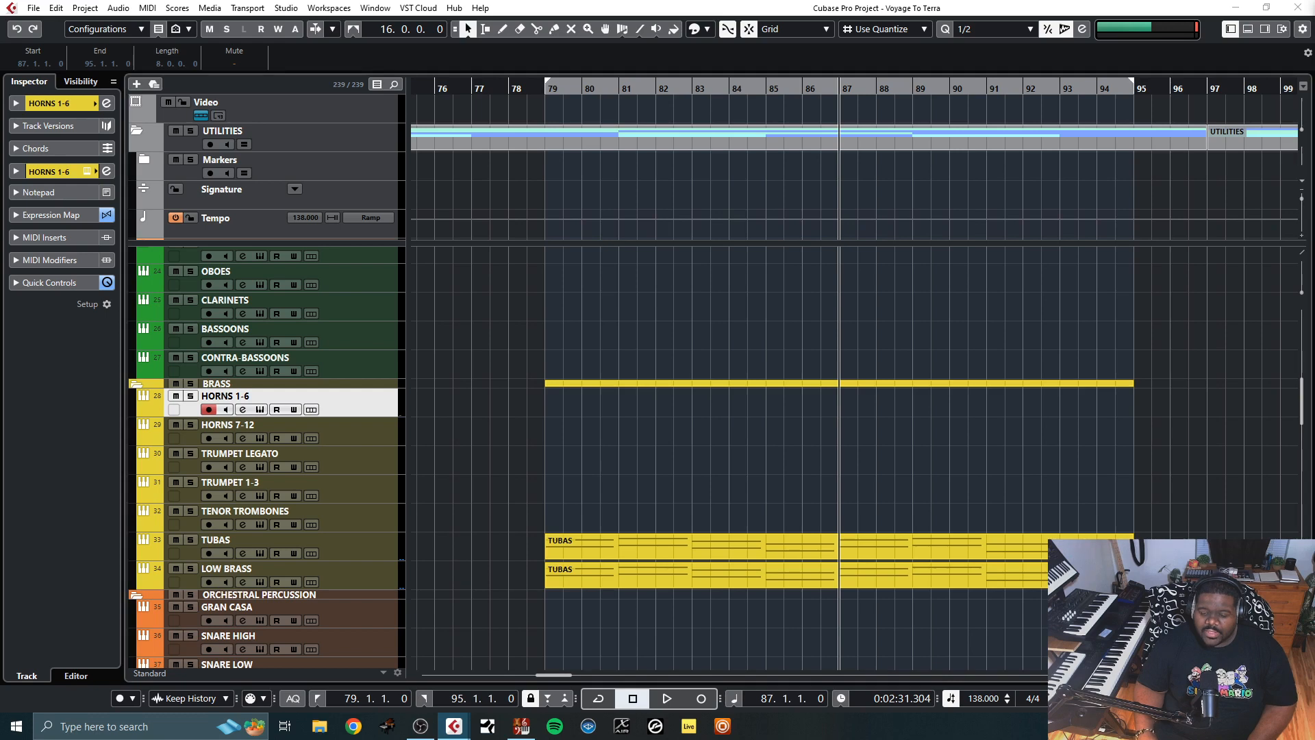
Select TUBAS with LOW BRASS, and switch the selection to HORNS 1-6 together with HORNS 7-12
left_click(287, 541)
left_click(288, 570, "shift")
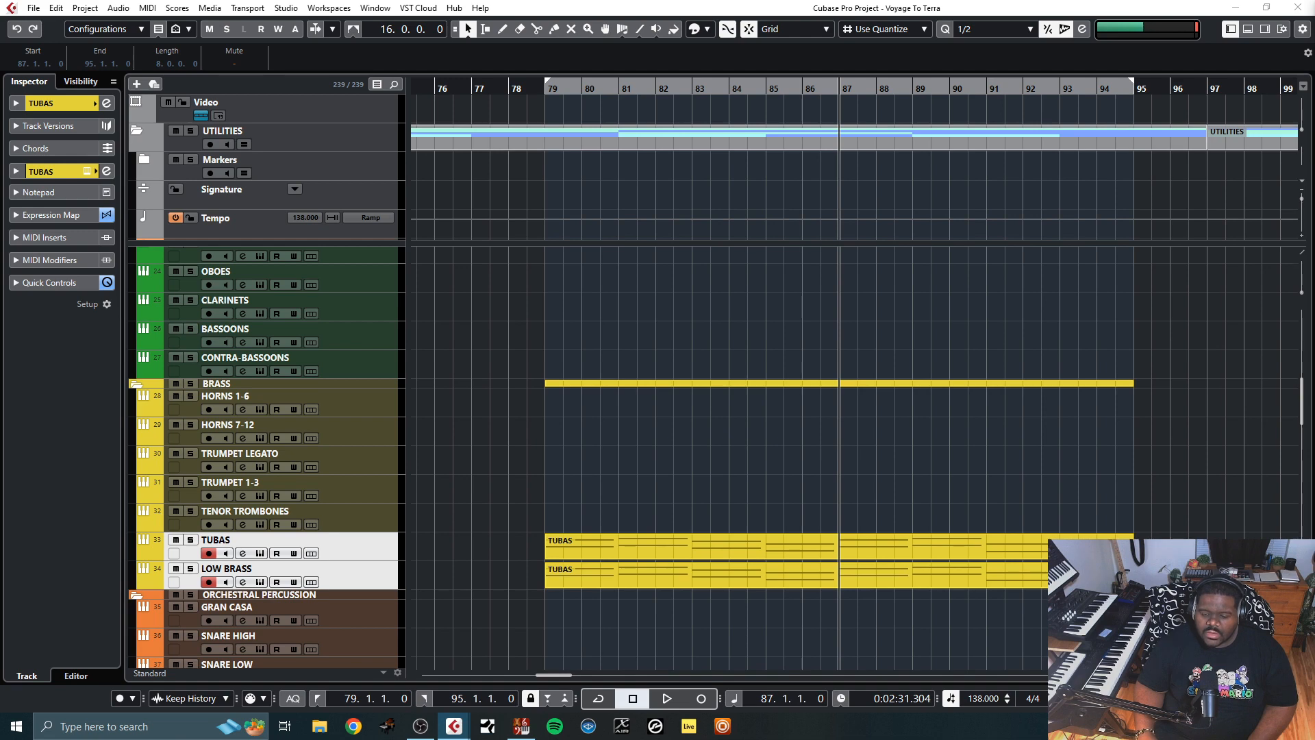
left_click(349, 426)
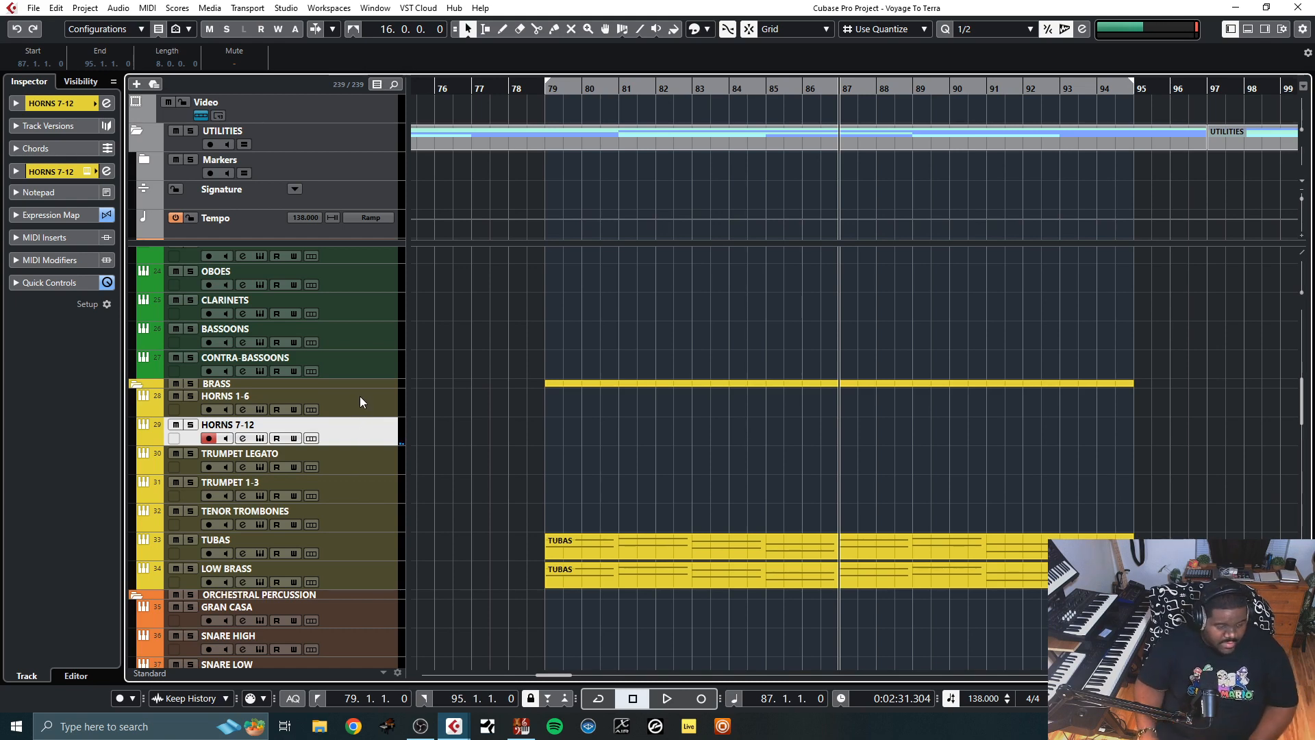
left_click(361, 401, "ctrl")
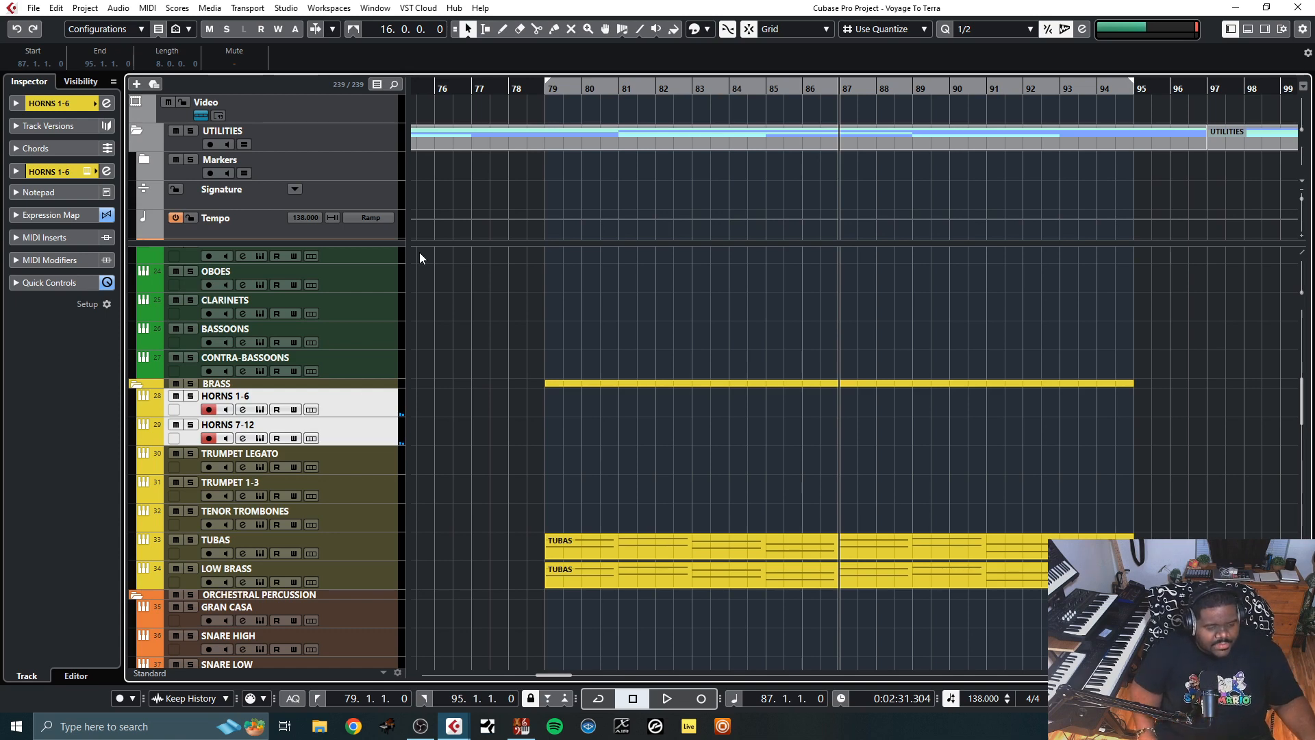
Play the arrangement from bar 78 with both horn tracks selected and stop playback
left_click(512, 91)
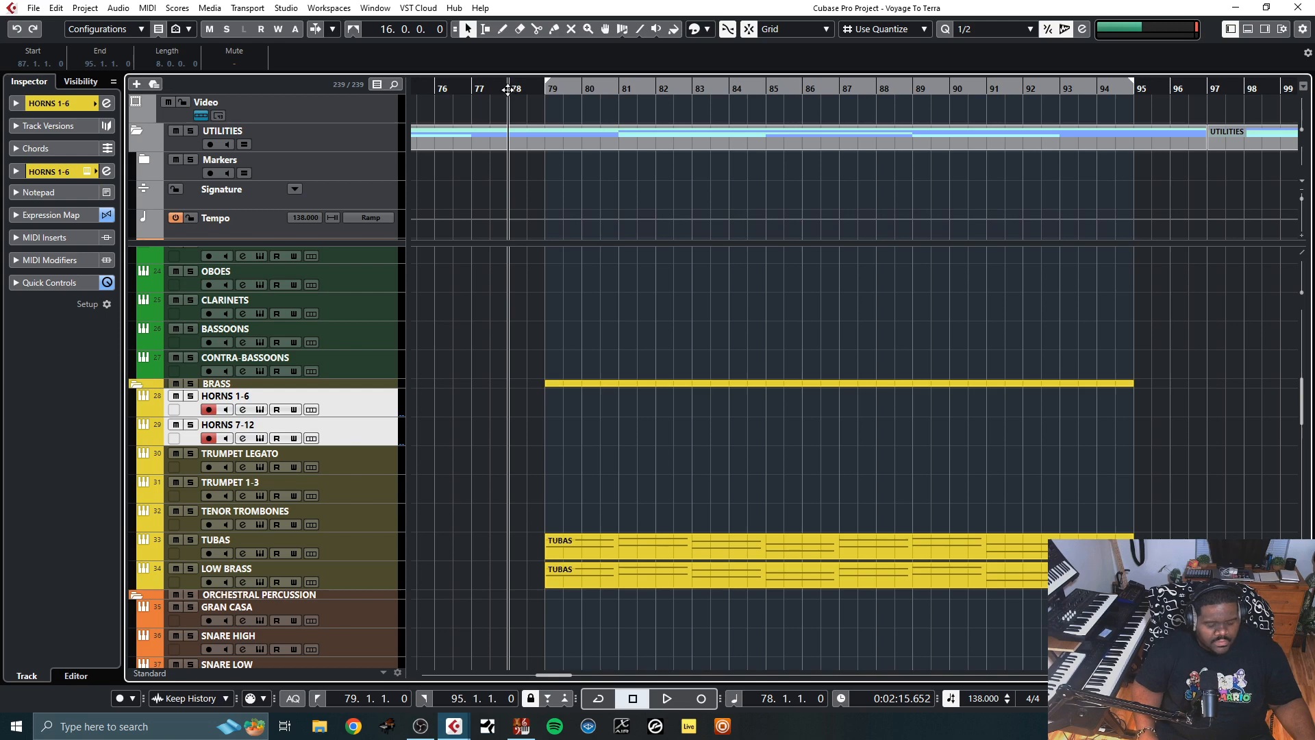
key("space")
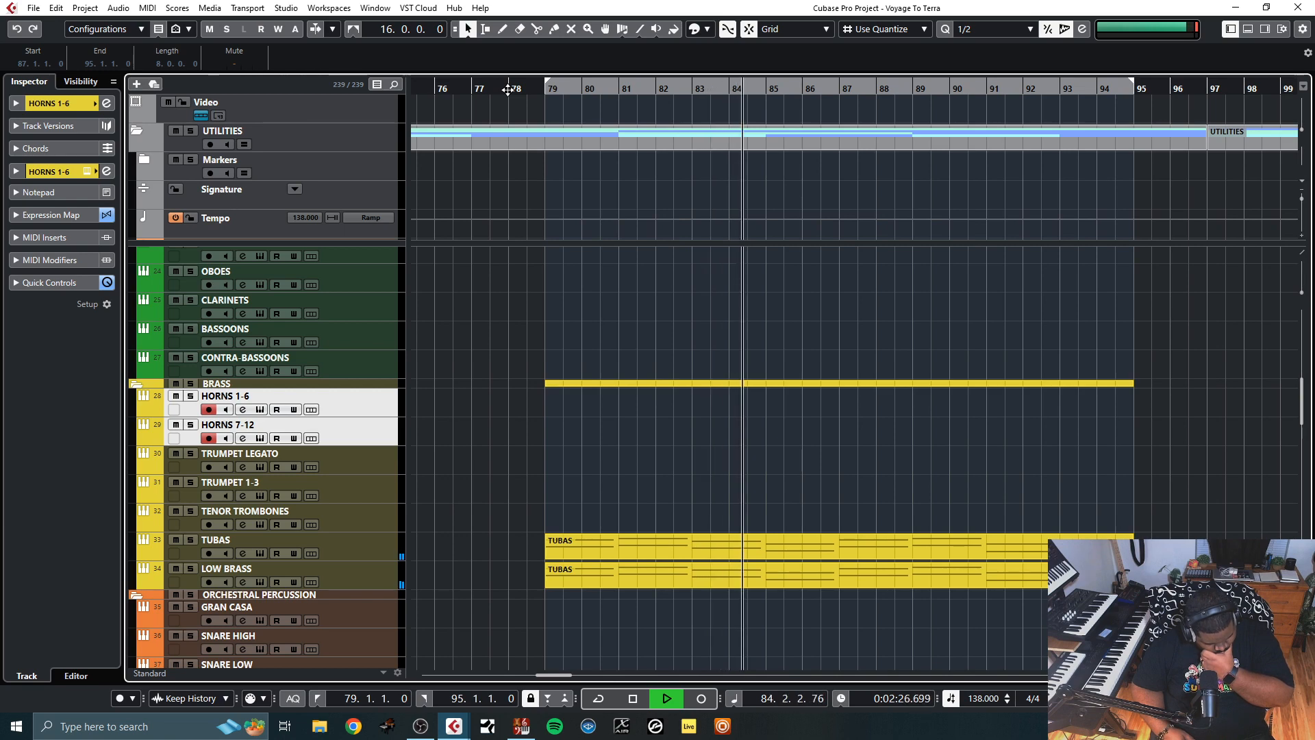
key("space")
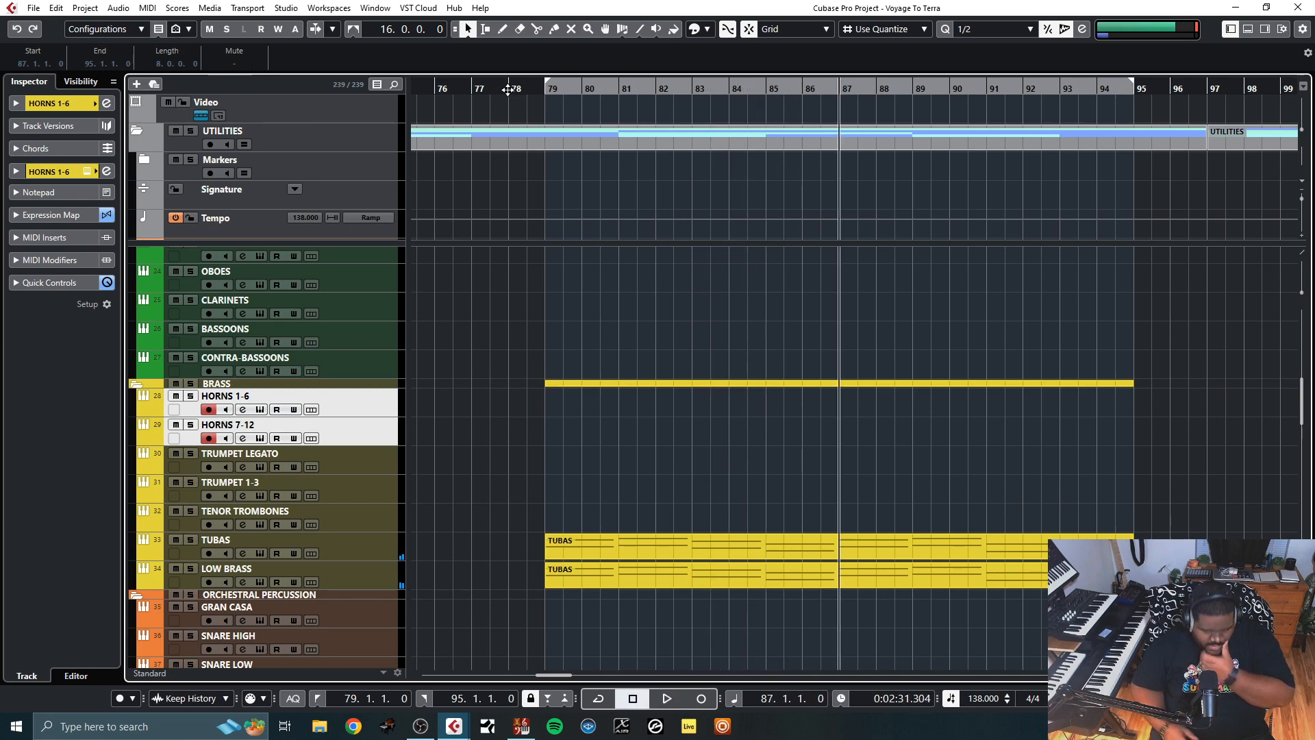
Find the INTIMATE solo vox part ending at bar 43 and duplicate it directly after itself
scroll(569, 419, "down", 20)
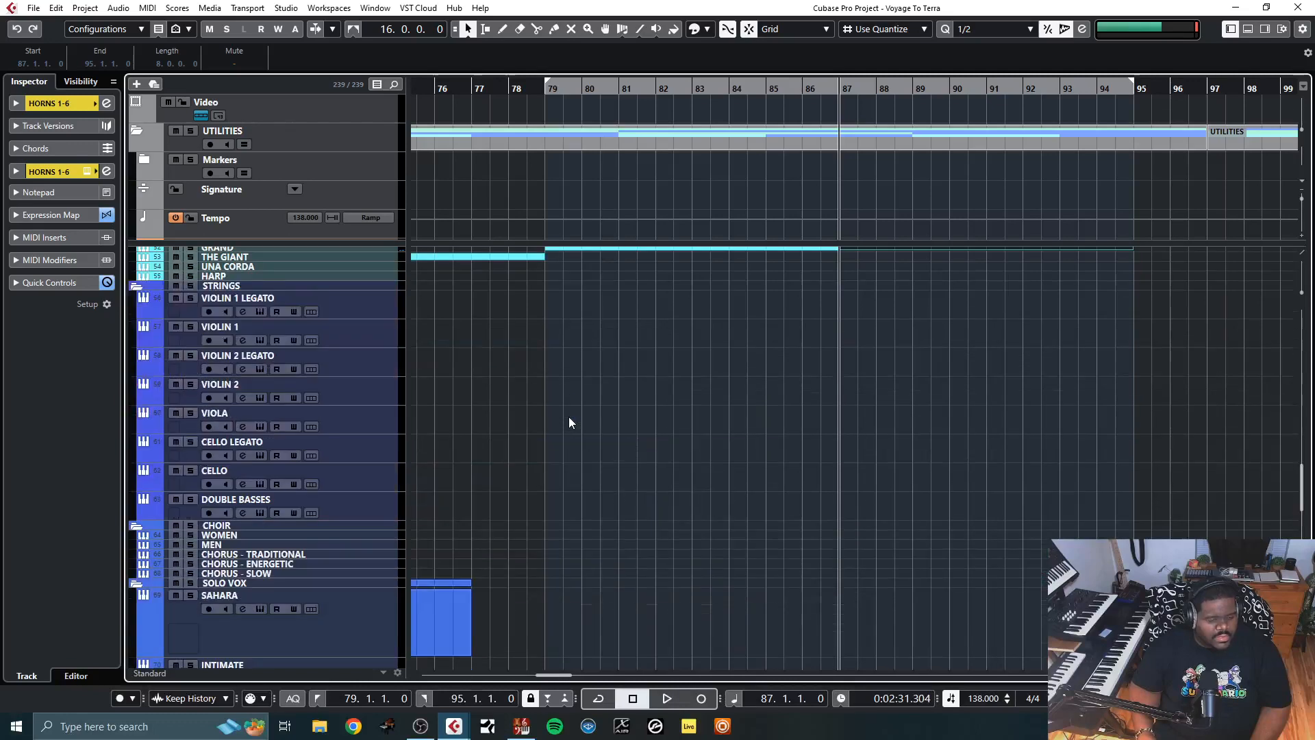
scroll(568, 422, "up", 2)
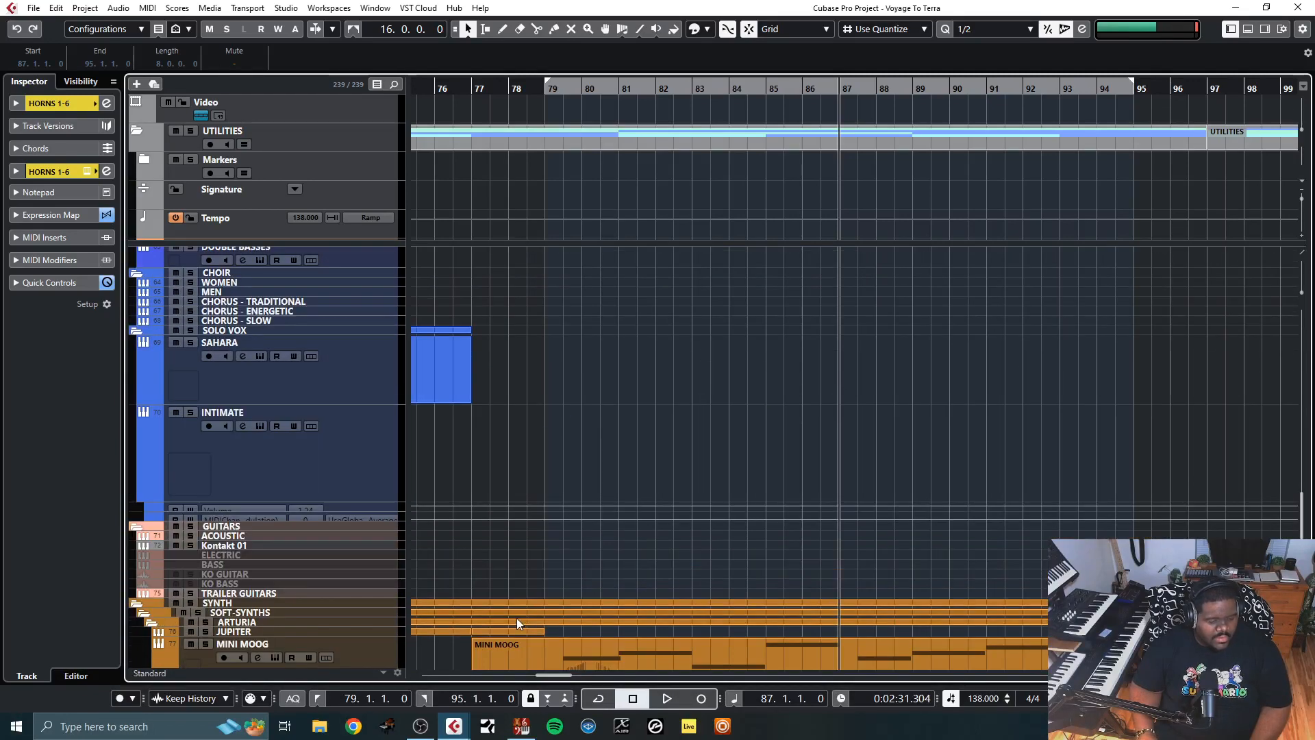
left_click_drag(545, 675, 478, 675)
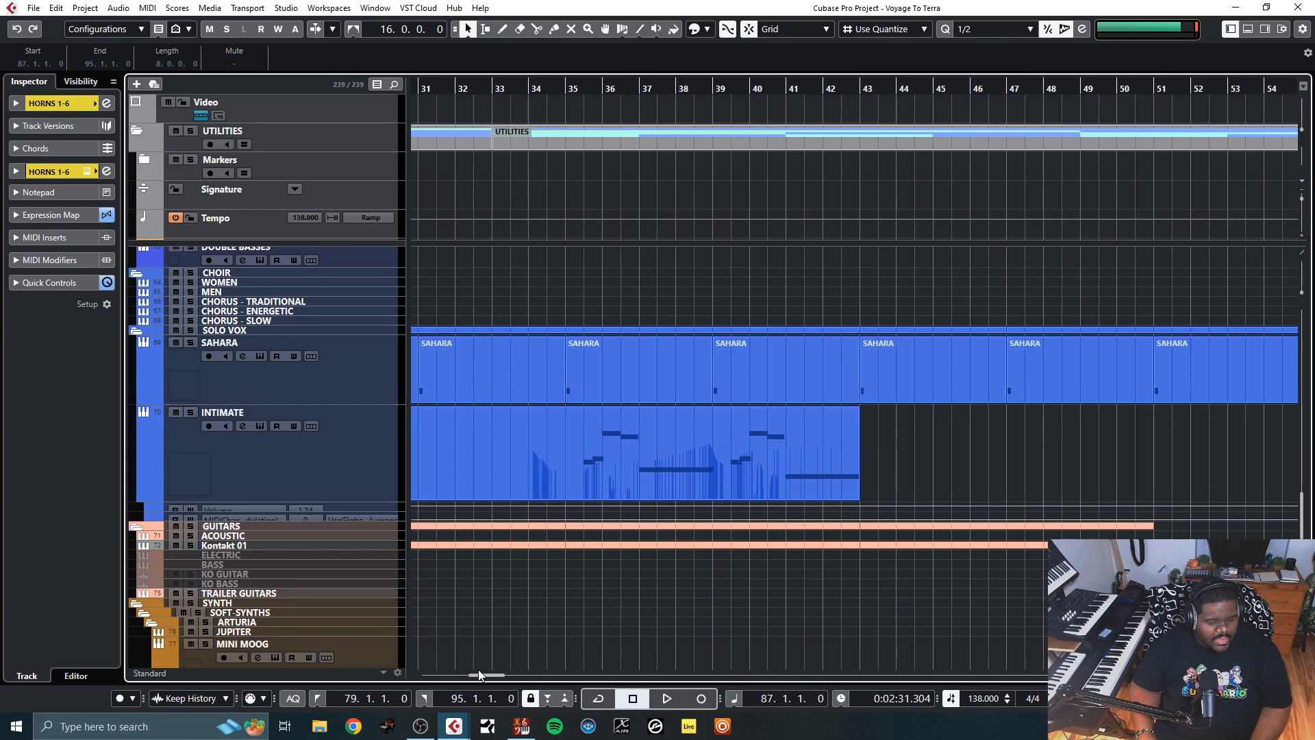
left_click(534, 472)
key("ctrl+d")
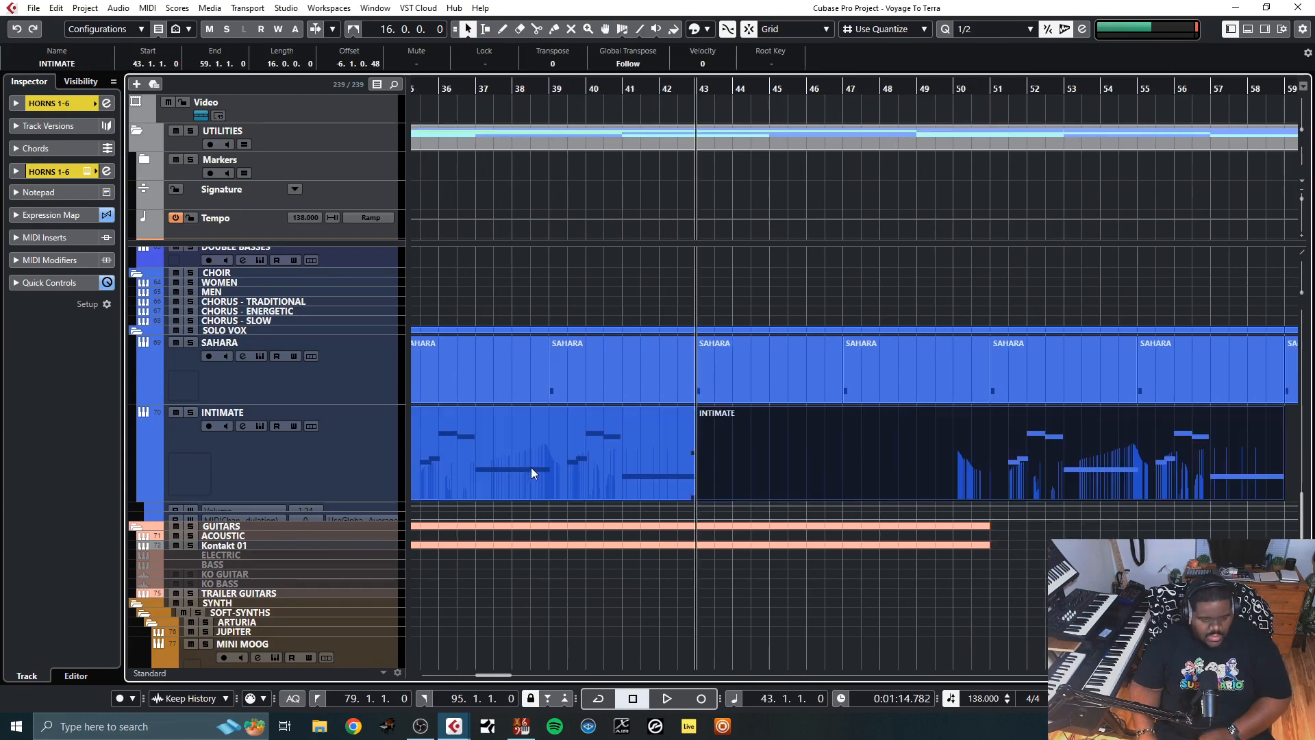
Move the duplicated INTIMATE part along its track so that it starts at bar 79
left_click_drag(790, 451, 1259, 467)
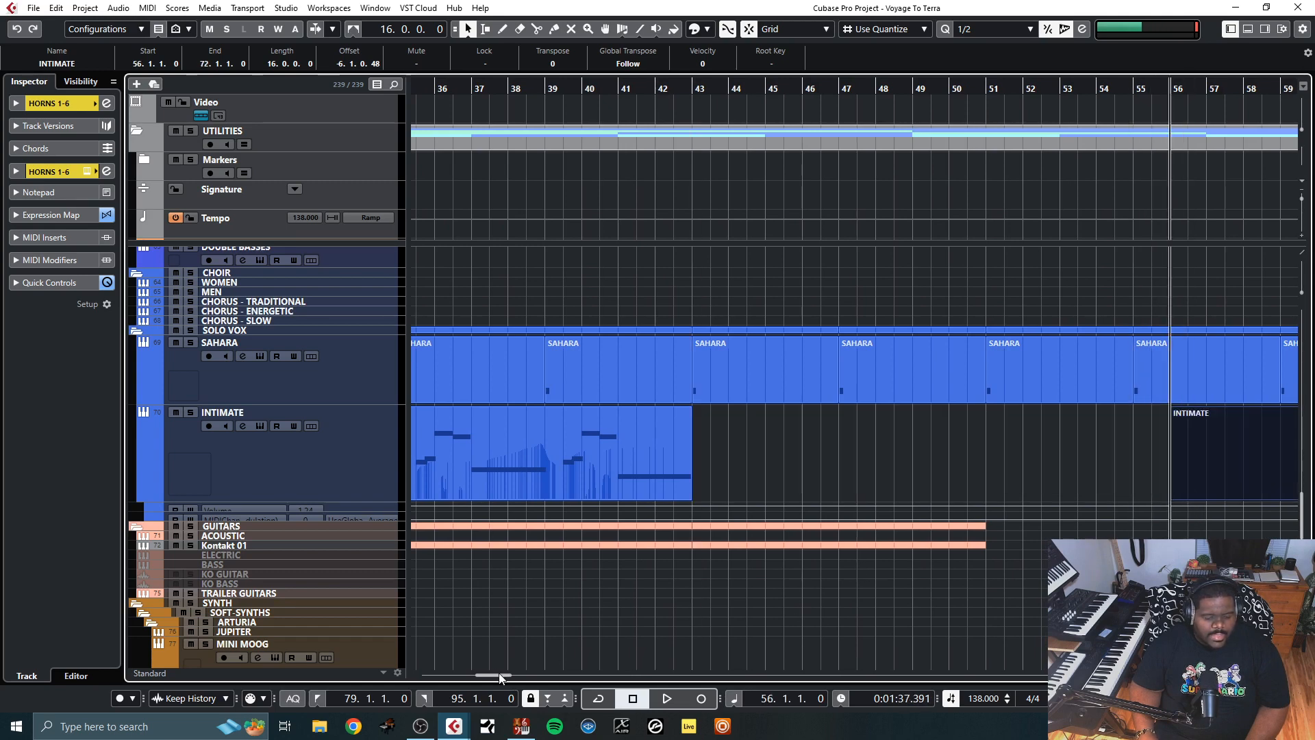
left_click_drag(499, 675, 535, 677)
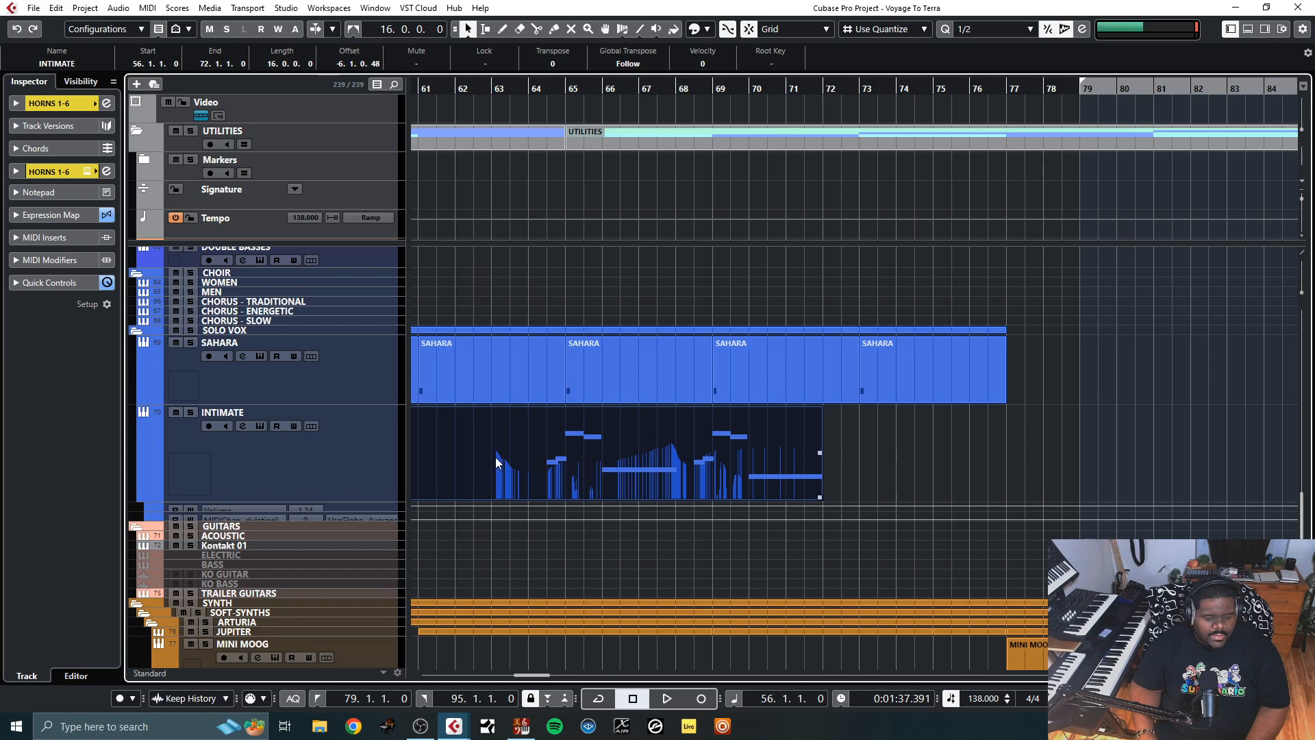
left_click_drag(495, 458, 1026, 454)
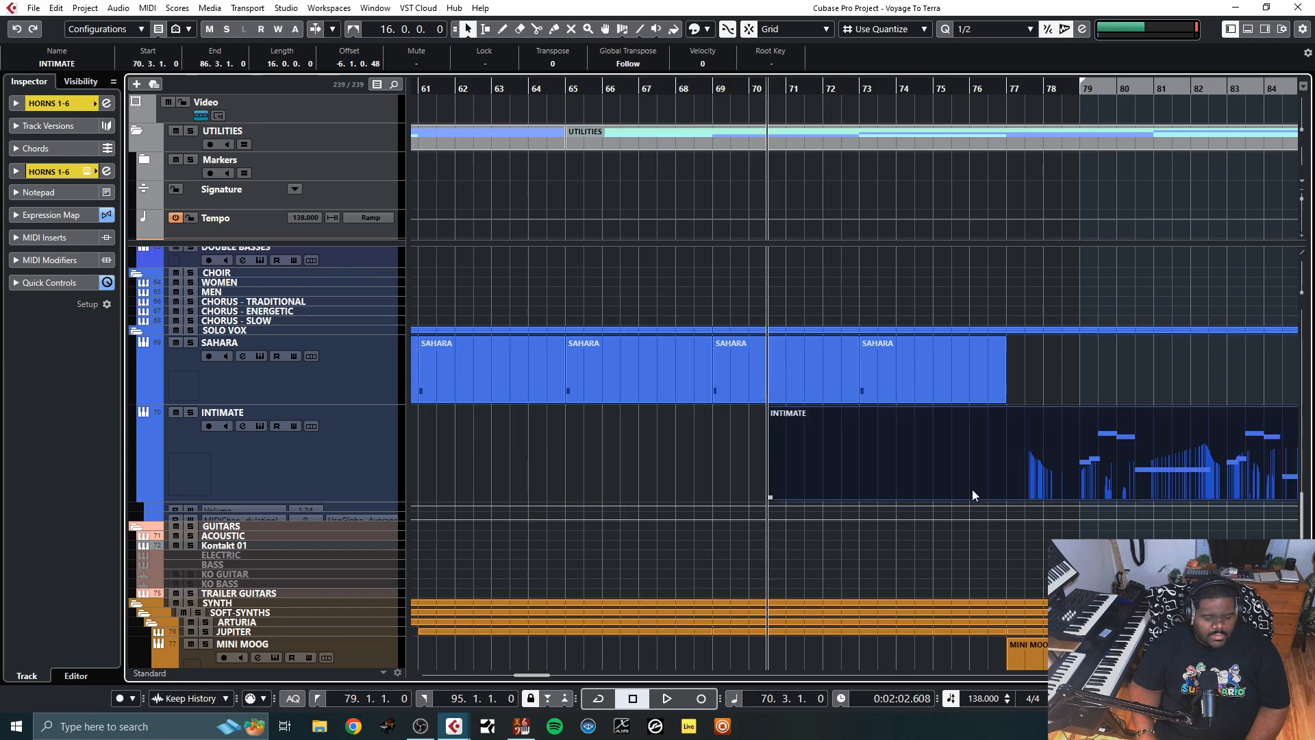
left_click_drag(542, 677, 558, 680)
left_click_drag(524, 474, 839, 473)
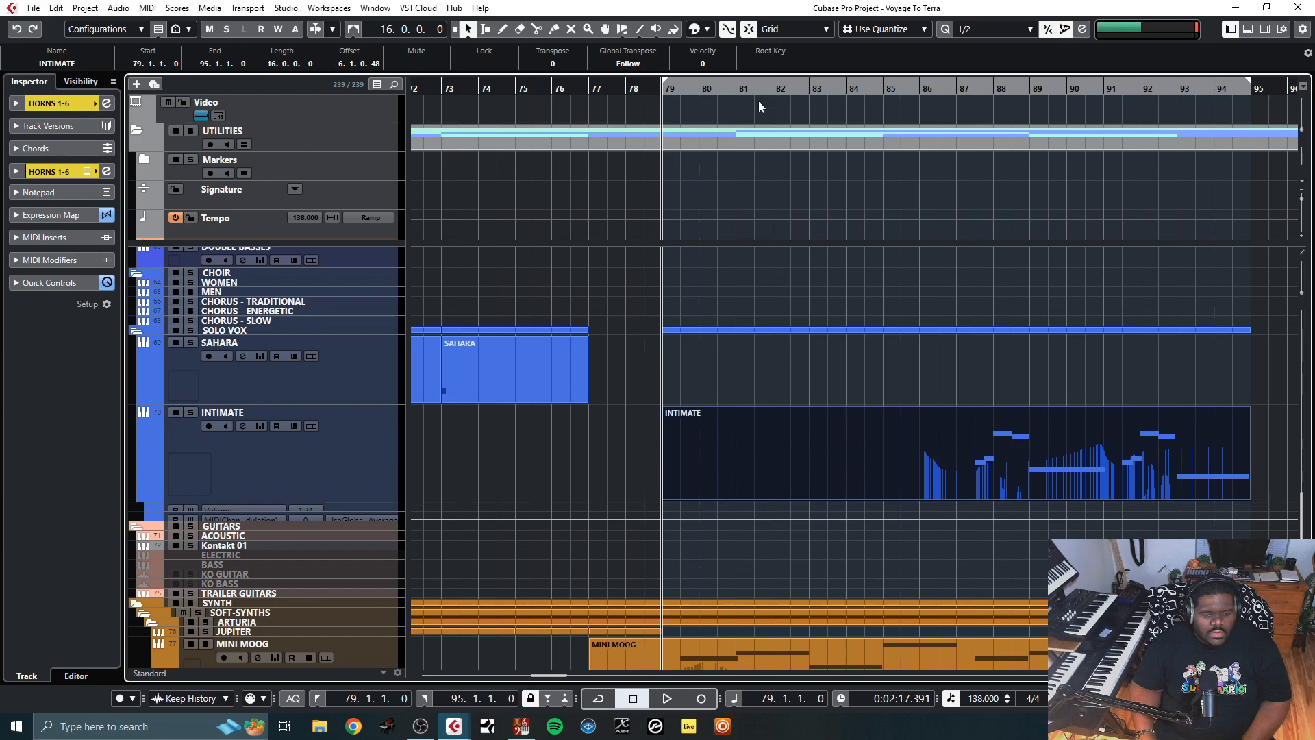
Play the moved INTIMATE part from bar 86 with cycle mode off
left_click(923, 87)
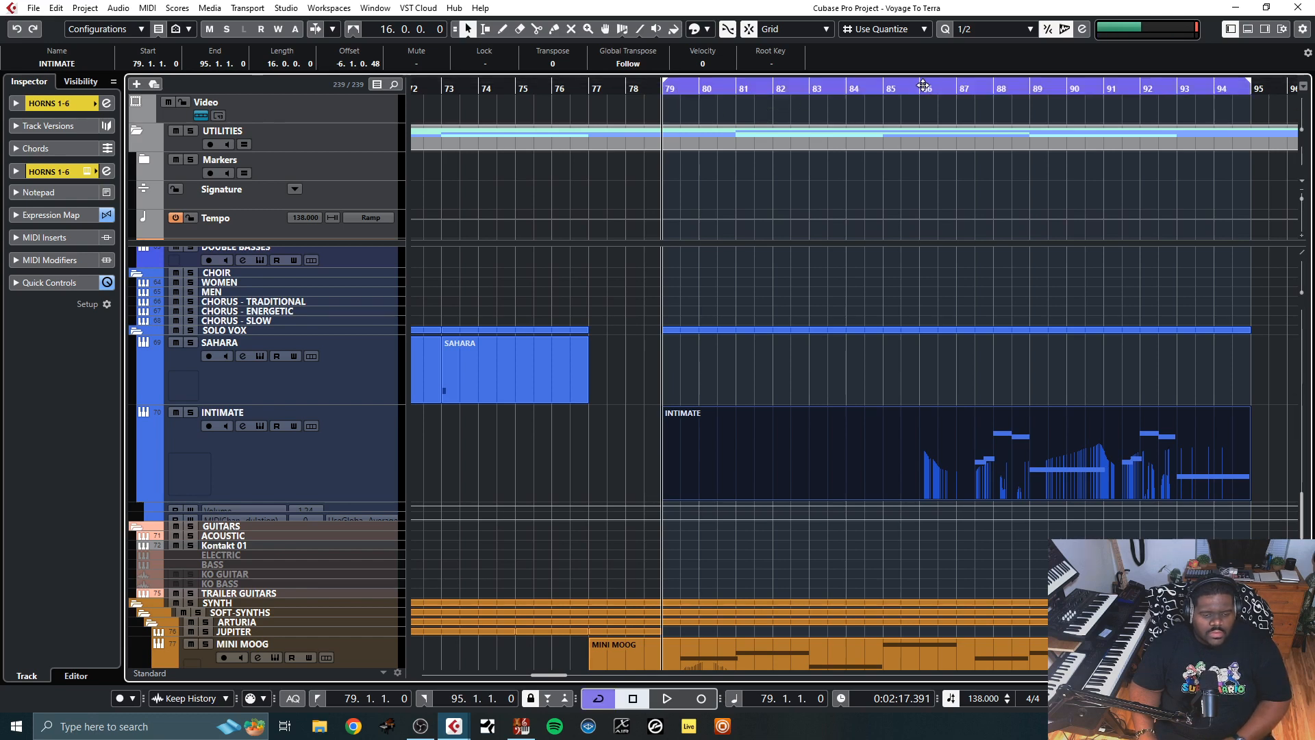
left_click(919, 89)
left_click(919, 83)
key("space")
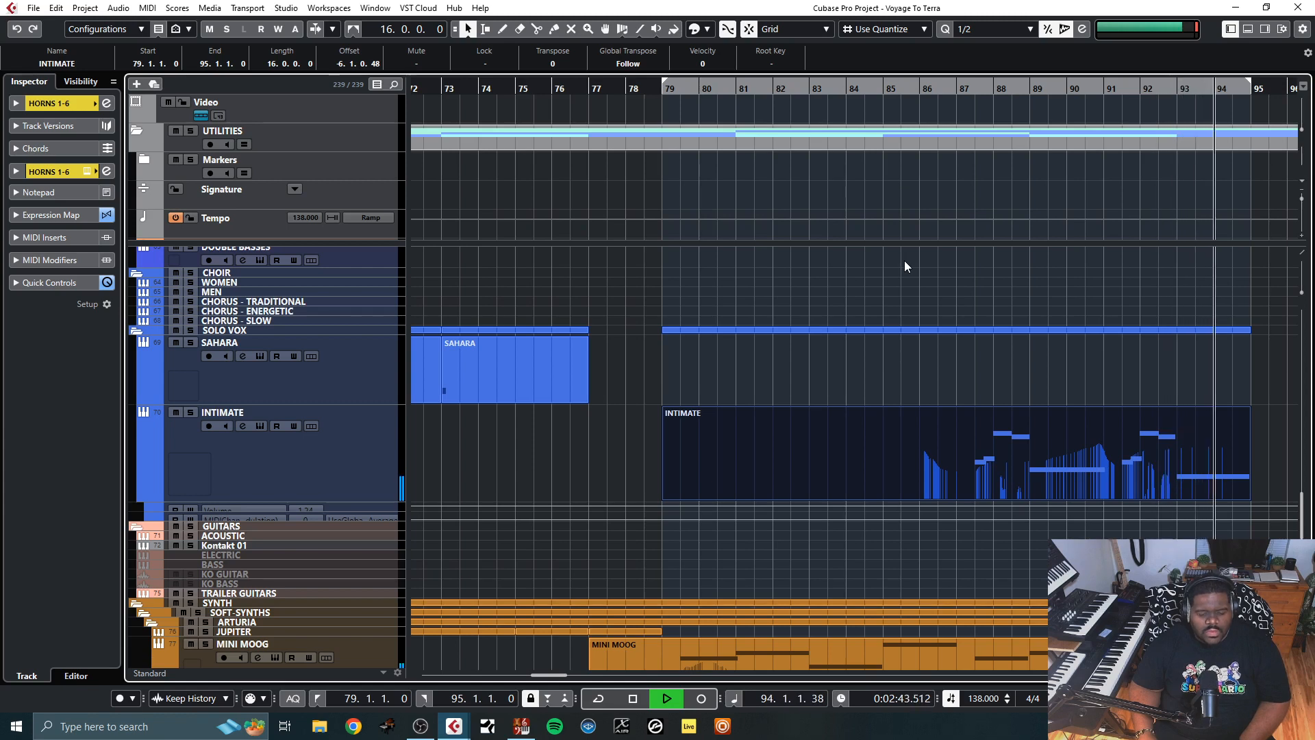
Trim the start of the INTIMATE part to bar 87.3, move the part to start at bar 79 and play it
key("space")
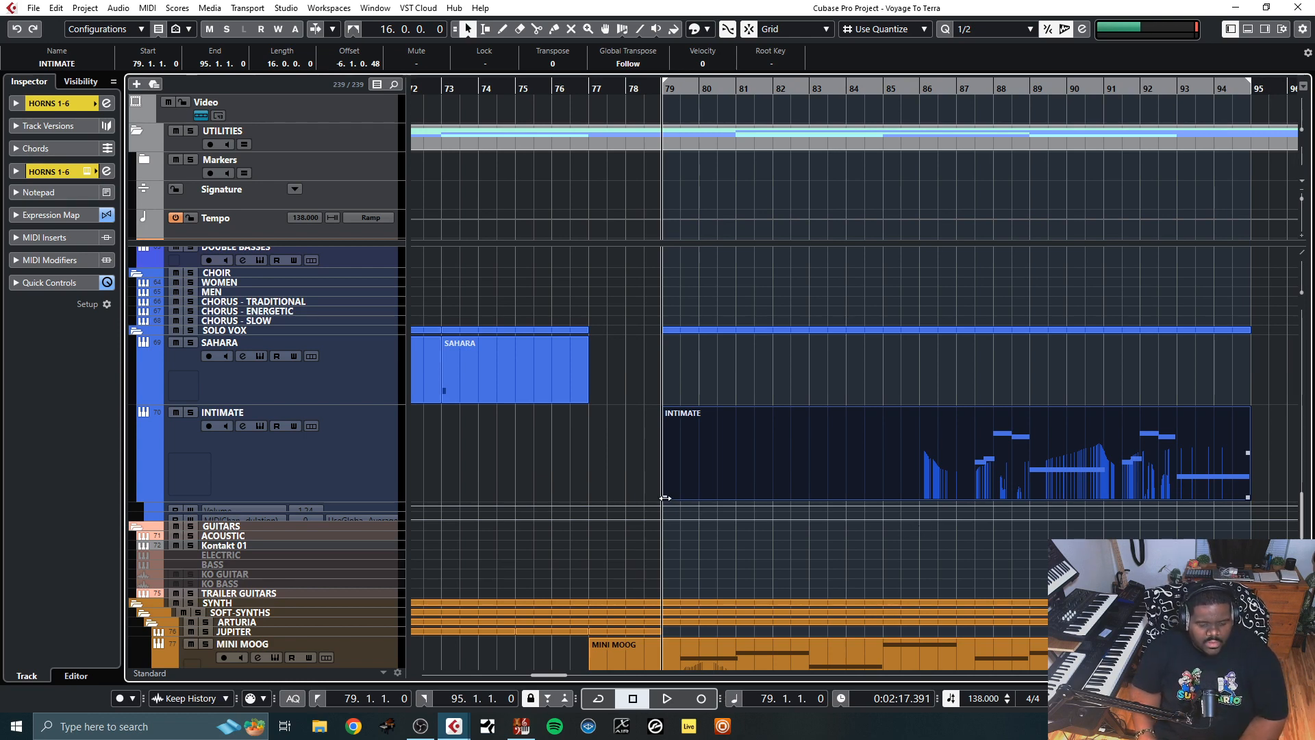
left_click_drag(664, 498, 974, 490)
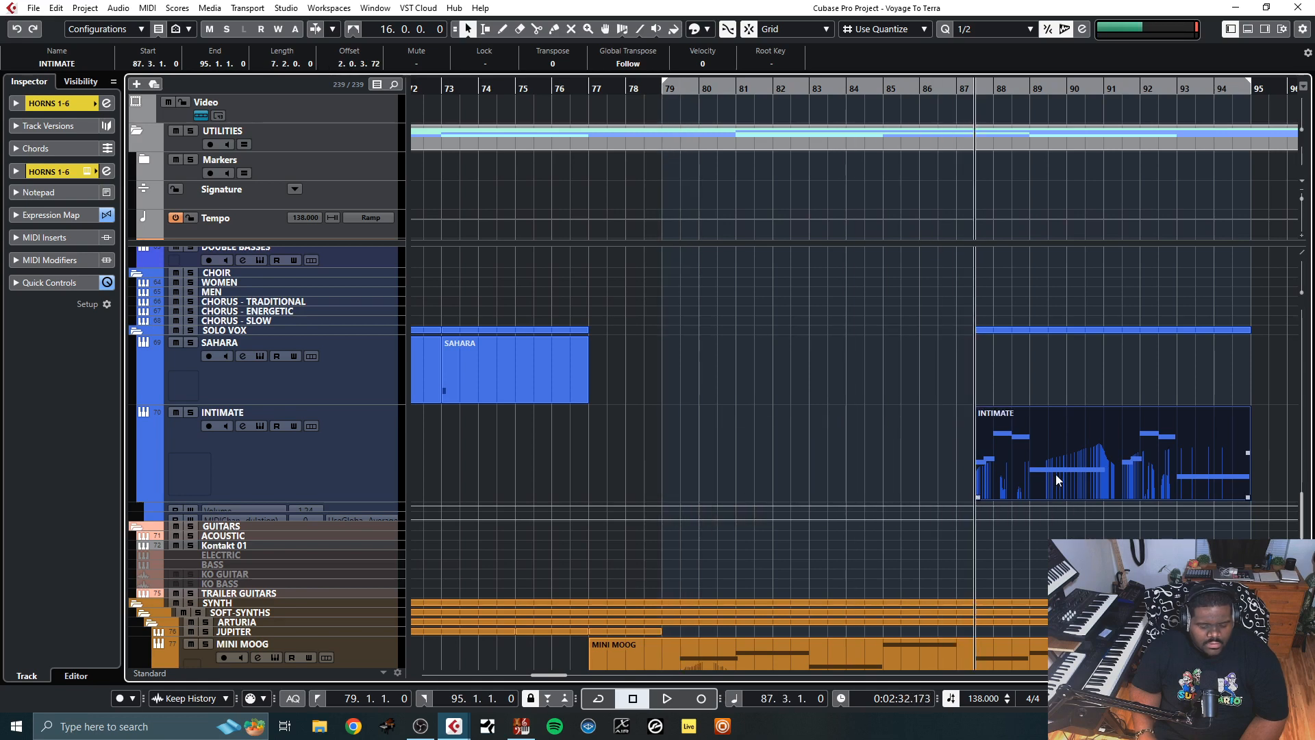
left_click_drag(1055, 474, 738, 475)
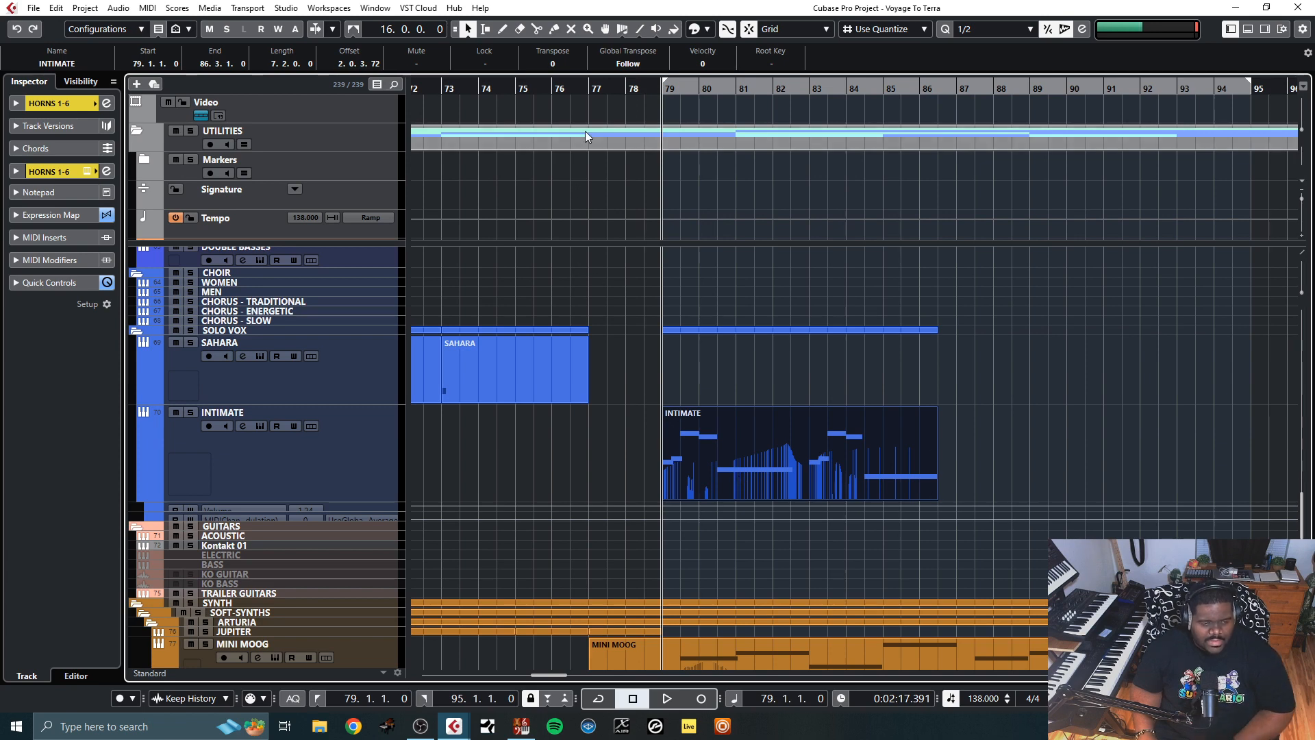
left_click(586, 88)
key("space")
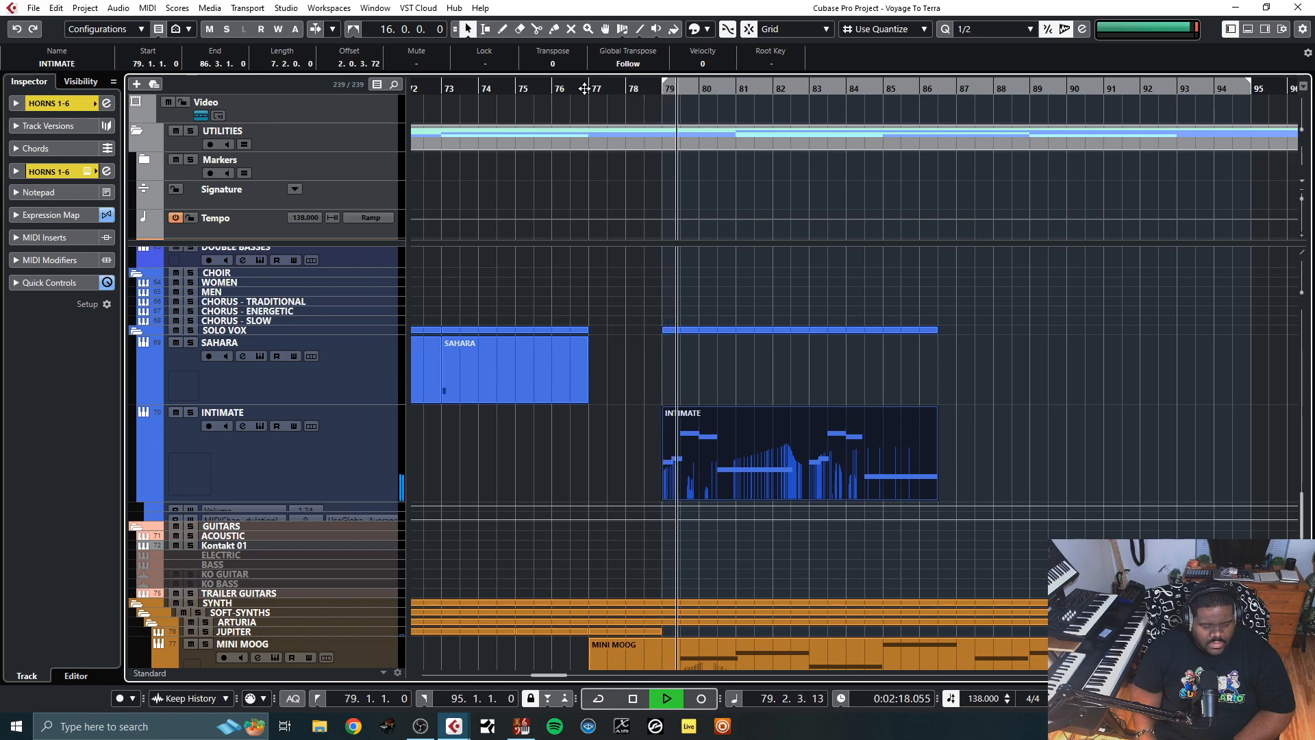
key("space")
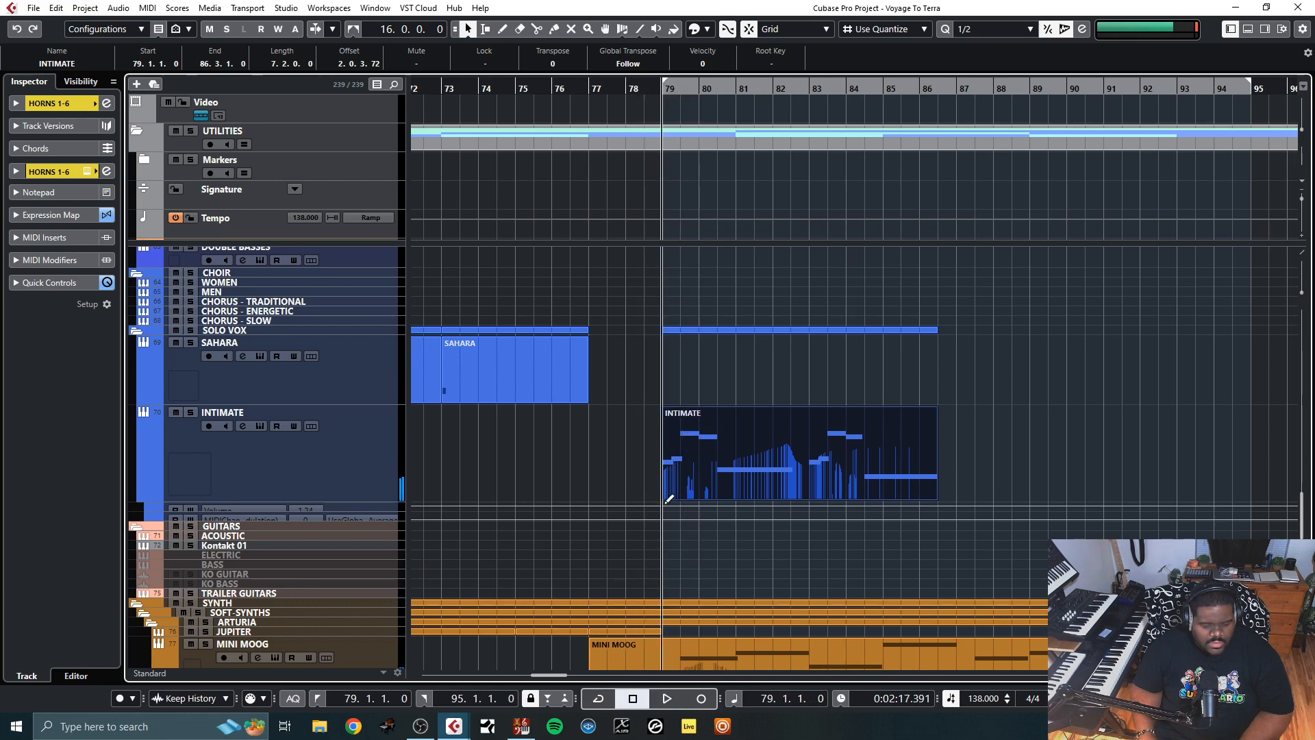
Adjust the INTIMATE part to an eight-bar length spanning bars 79 to 87 and play it through
left_click_drag(662, 498, 706, 482)
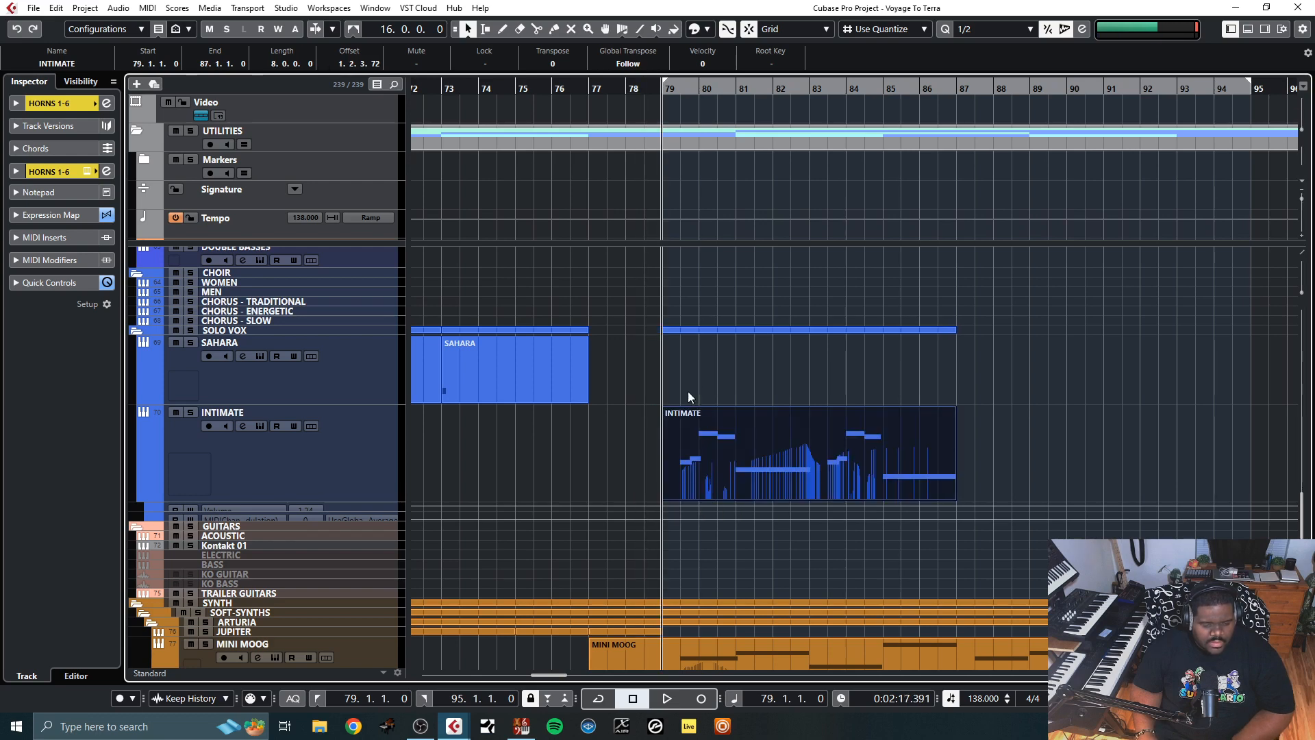
key("space")
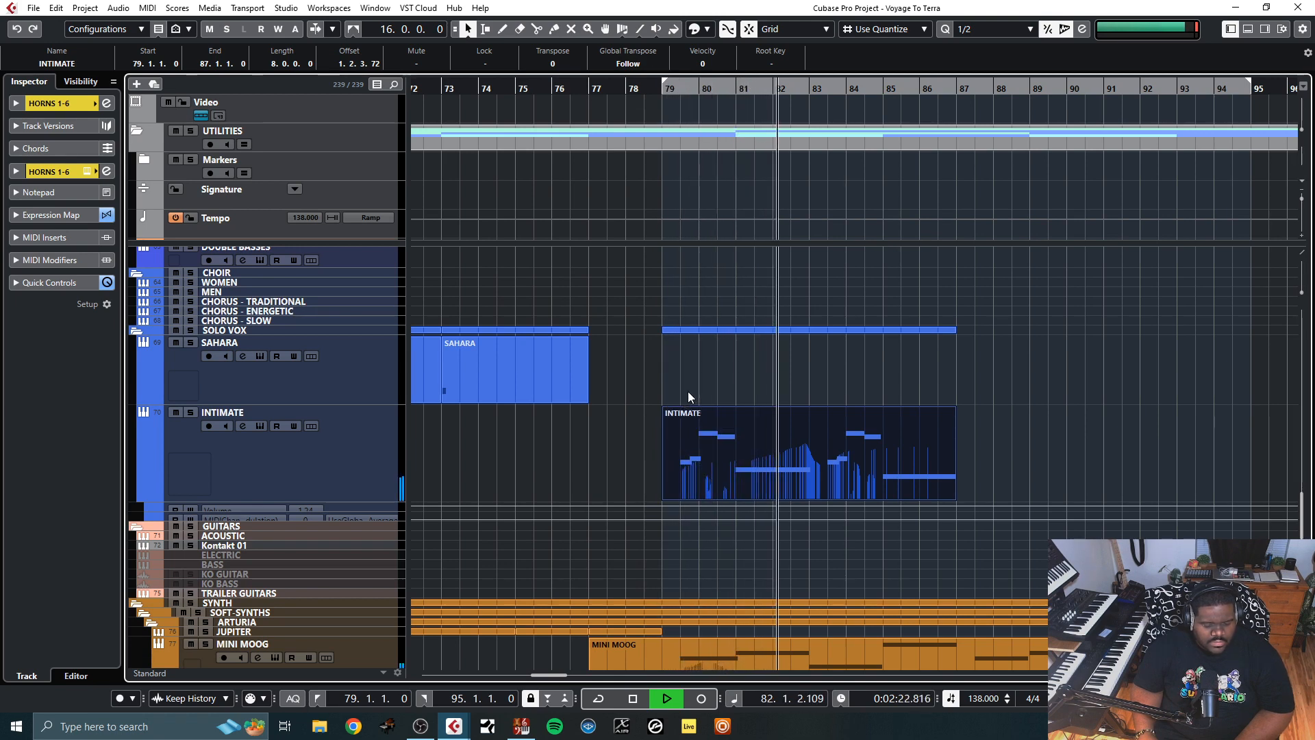
key("space")
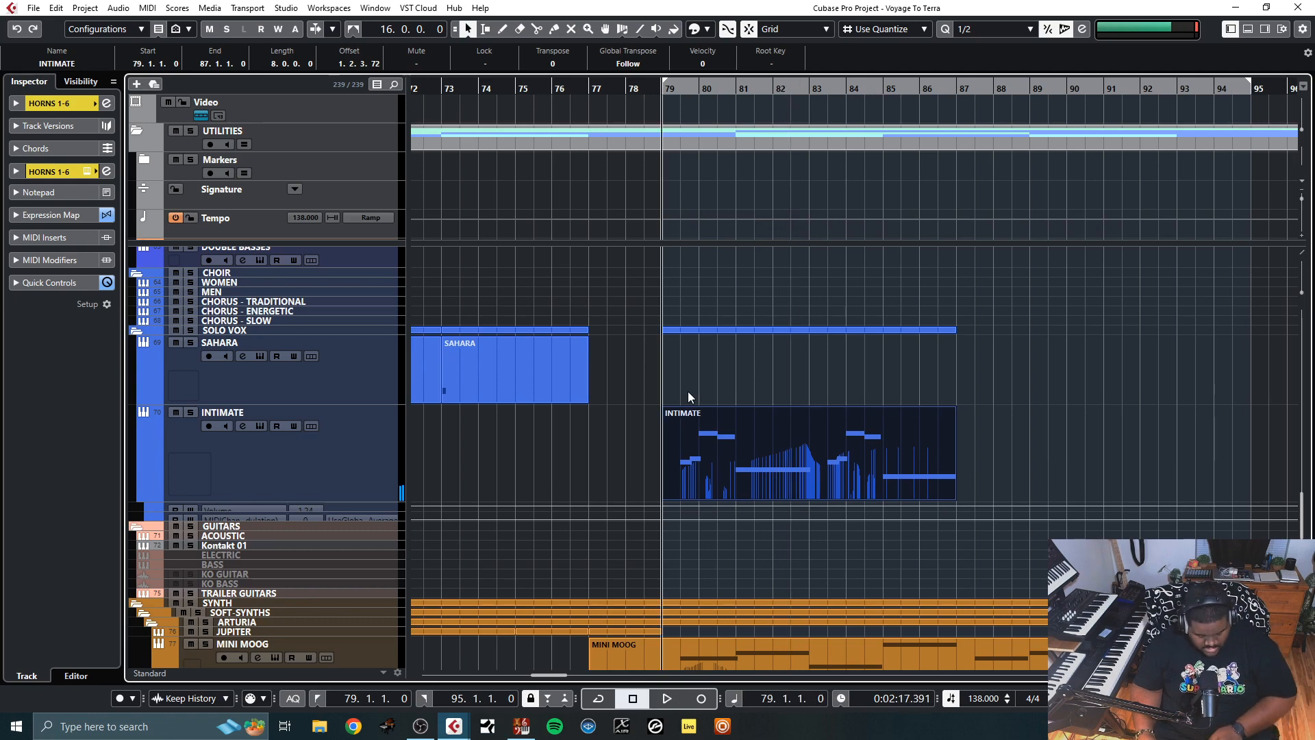
Copy the INTIMATE part onto the VIOLIN 1 LEGATO track at bar 79 and play it with the arrangement
scroll(676, 430, "up", 15)
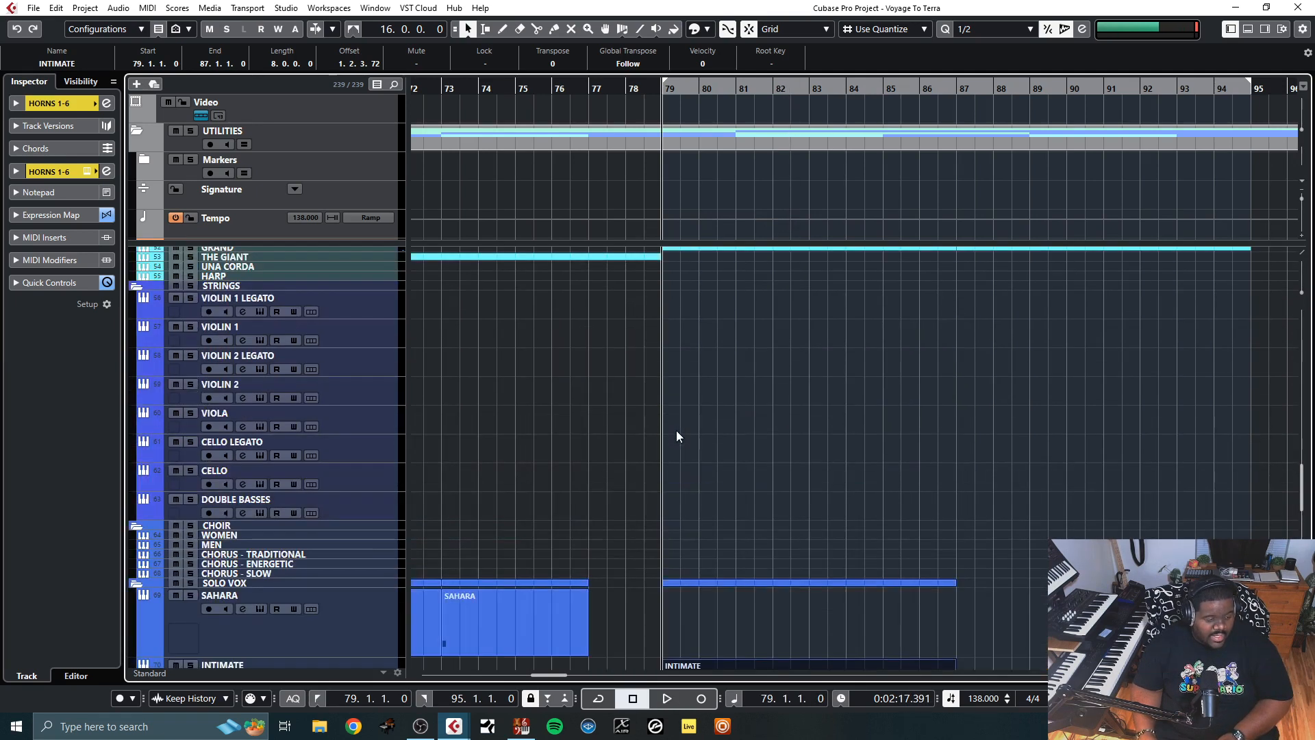
scroll(679, 436, "down", 3)
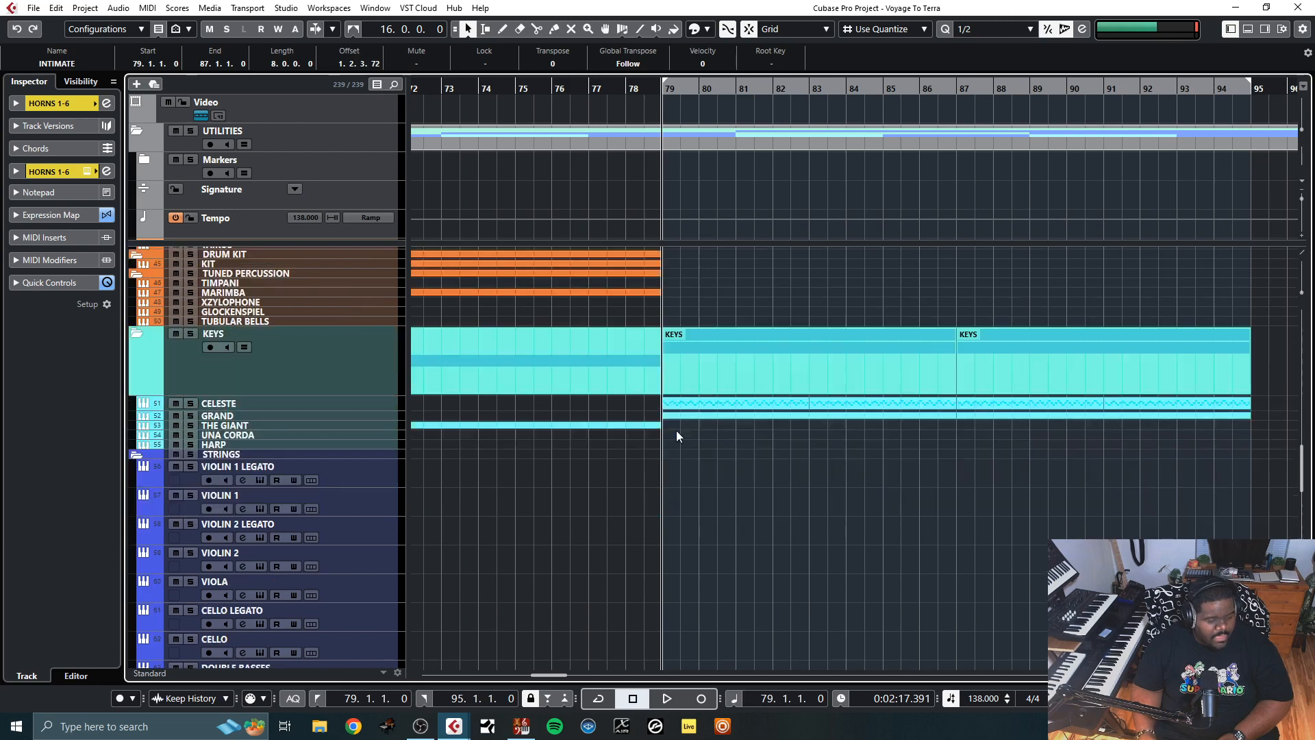
left_click(380, 471)
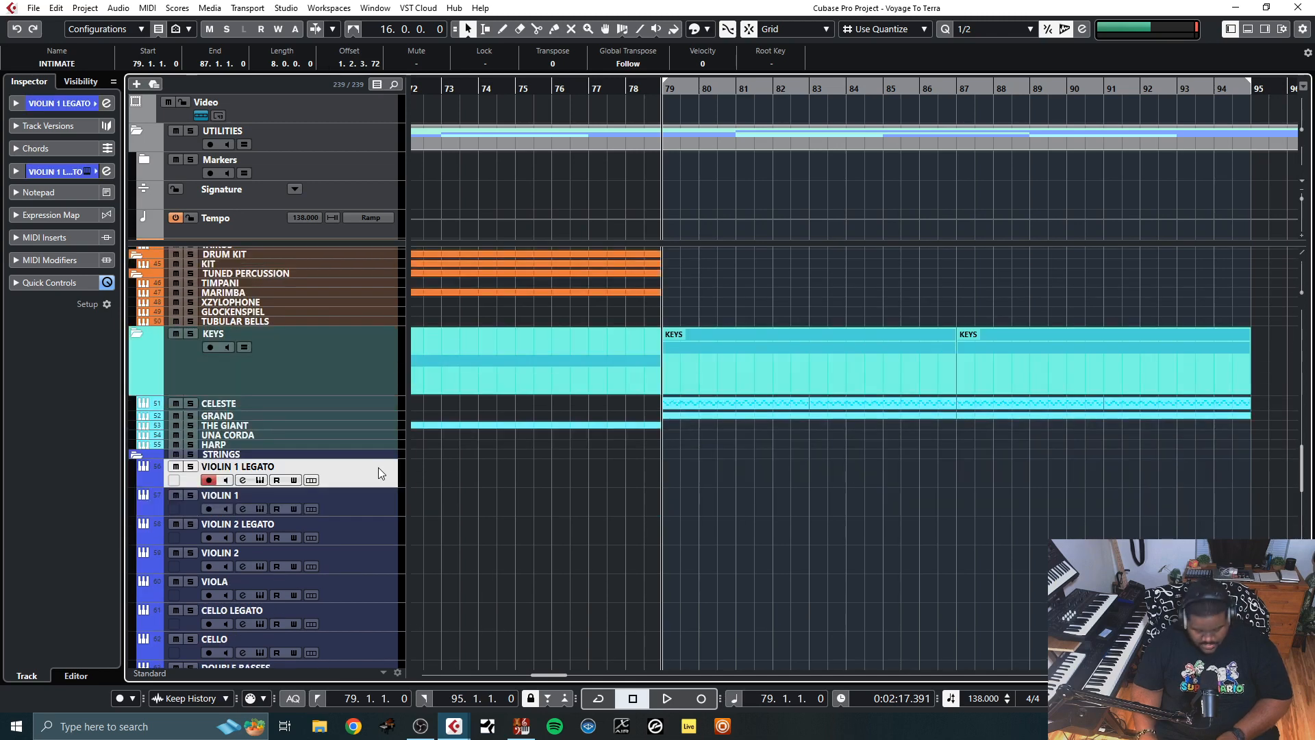
key("ctrl+v")
key("space")
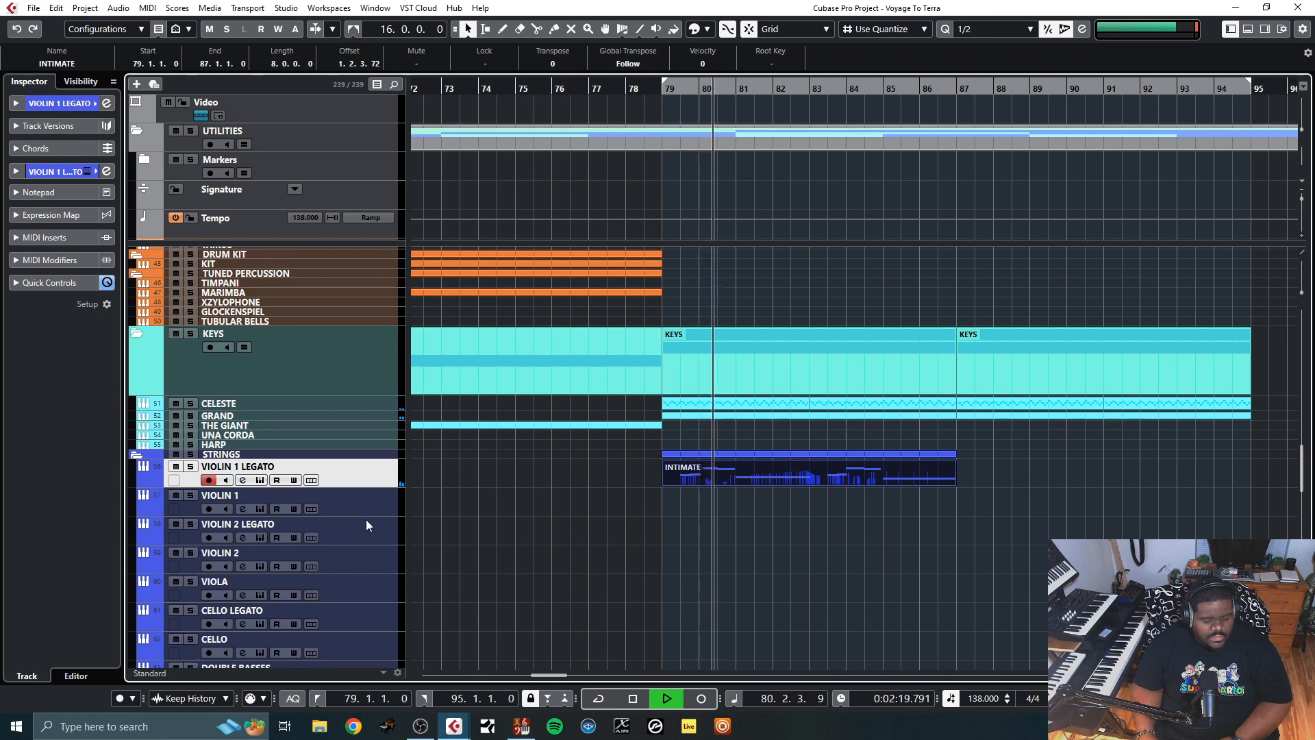
key("space")
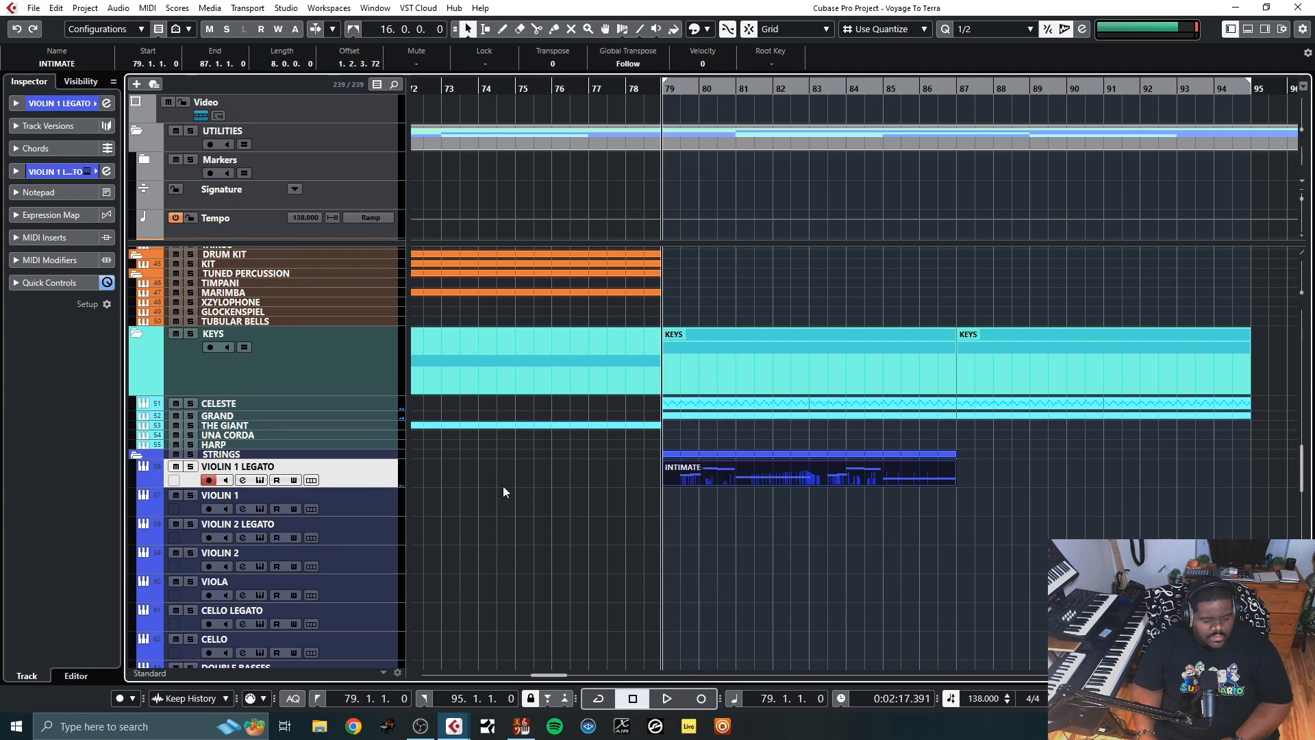
Solo VIOLIN 1 LEGATO, play its part alone and enlarge the track's height
key("s")
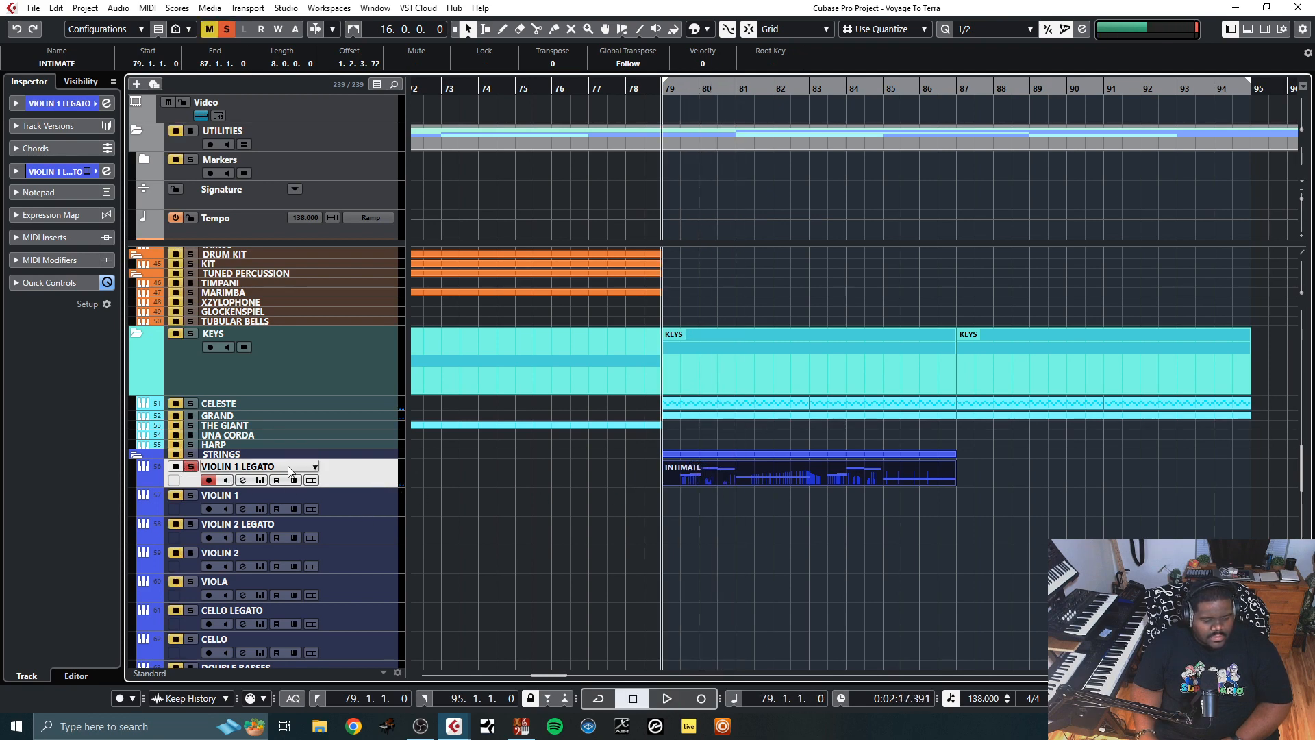
key("space")
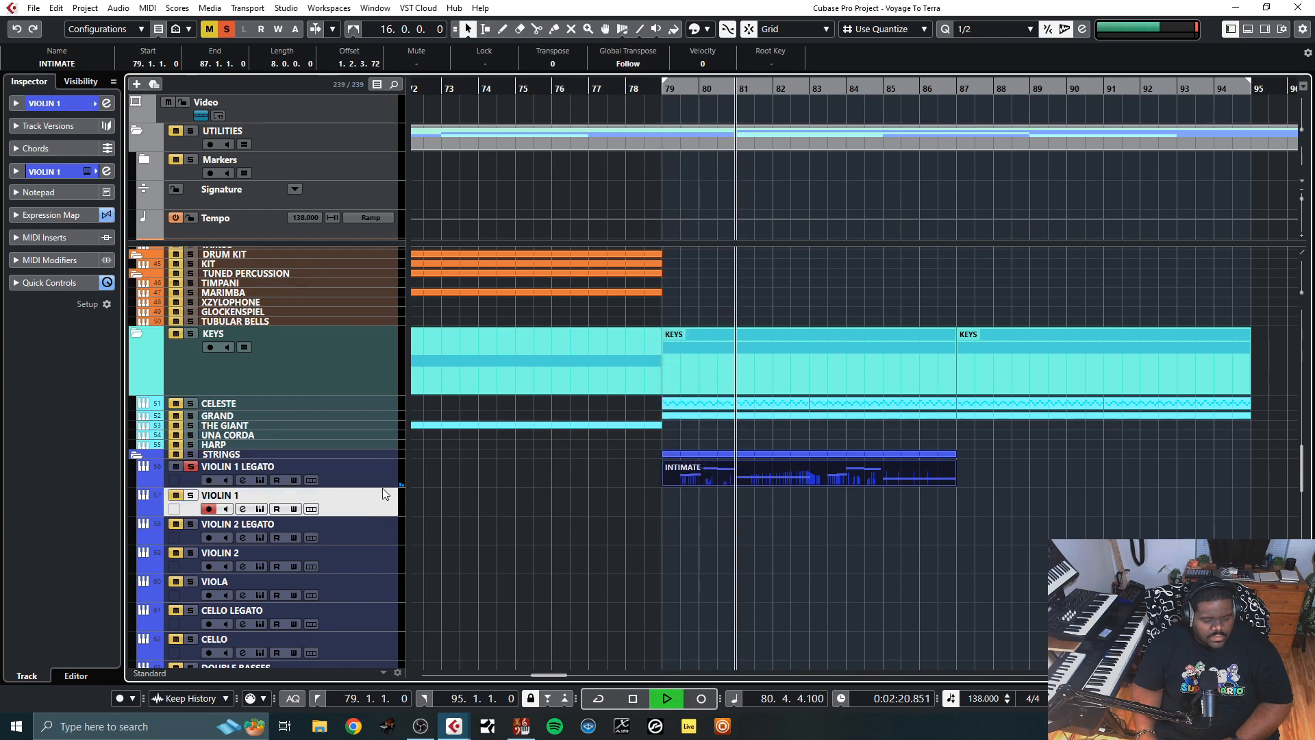
left_click_drag(377, 528, 376, 541)
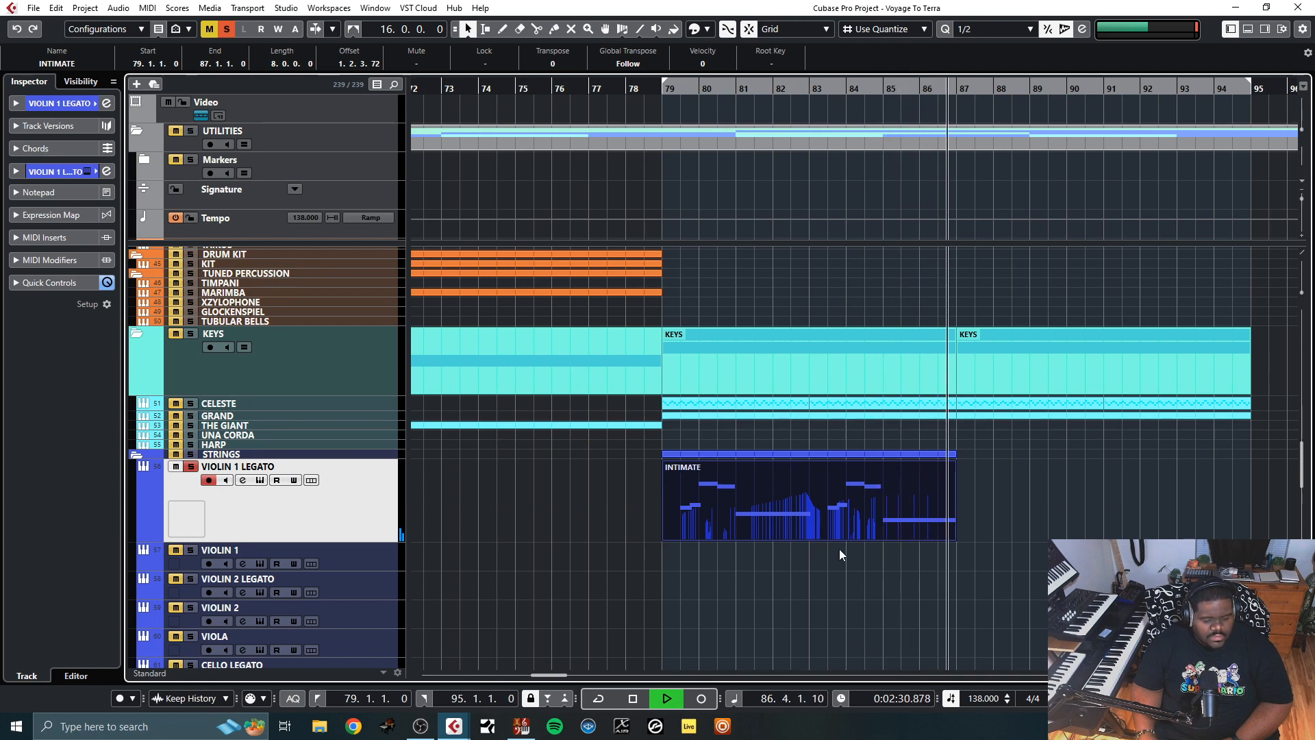
key("space")
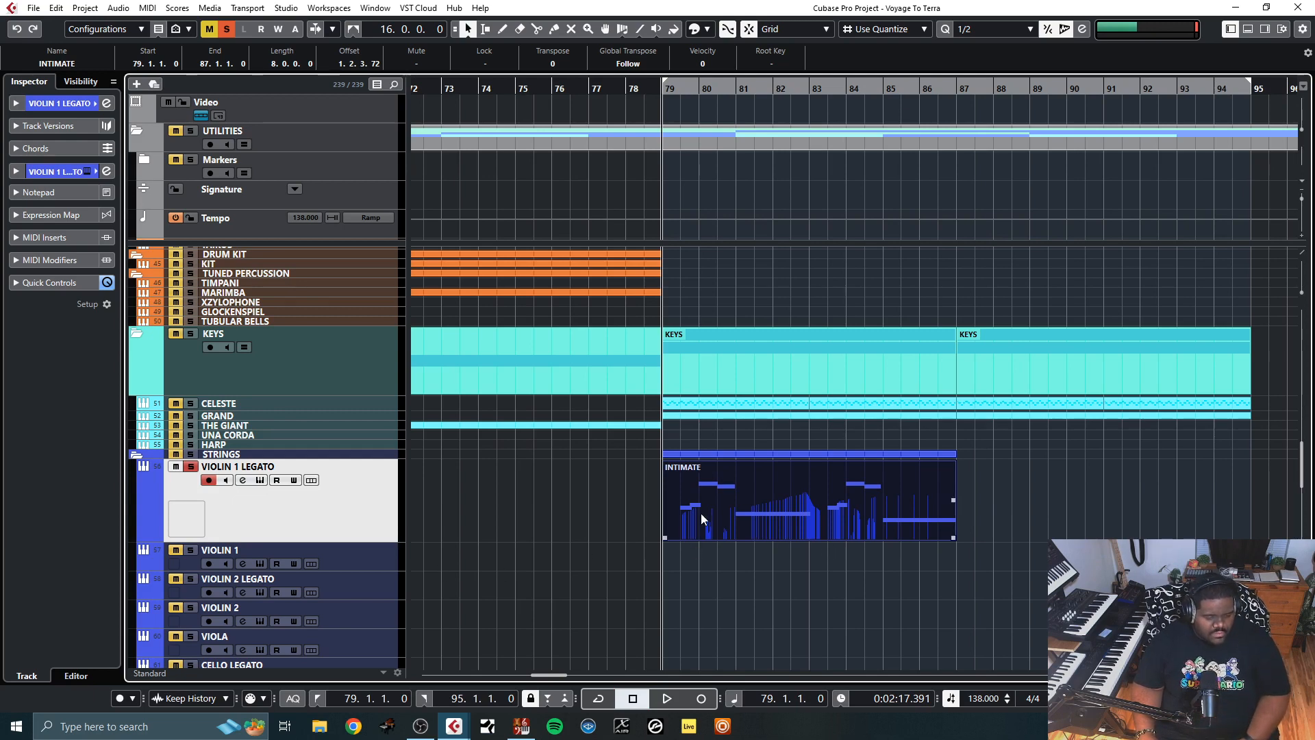
Copy the part to VIOLIN 2 LEGATO as well, and raise all notes in the VIOLIN 1 LEGATO part by one octave
left_click_drag(701, 512, 701, 624)
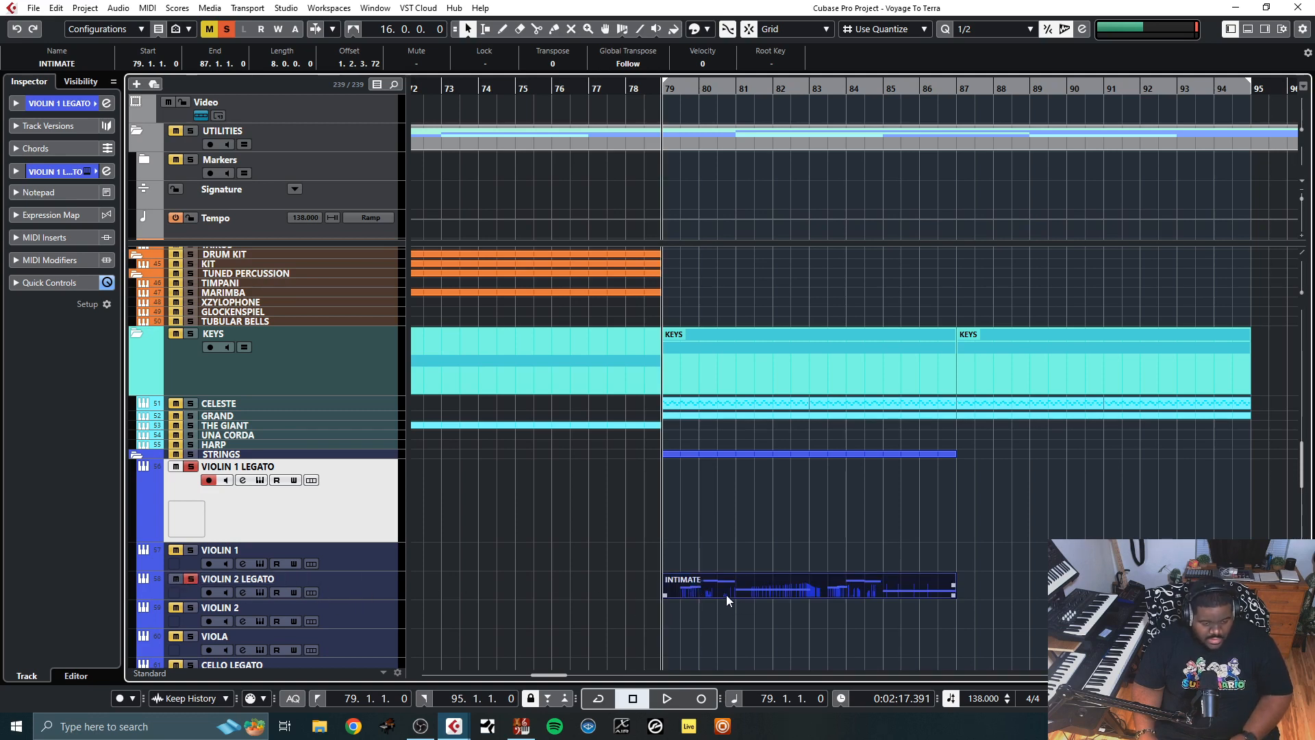
left_click_drag(721, 589, 722, 507)
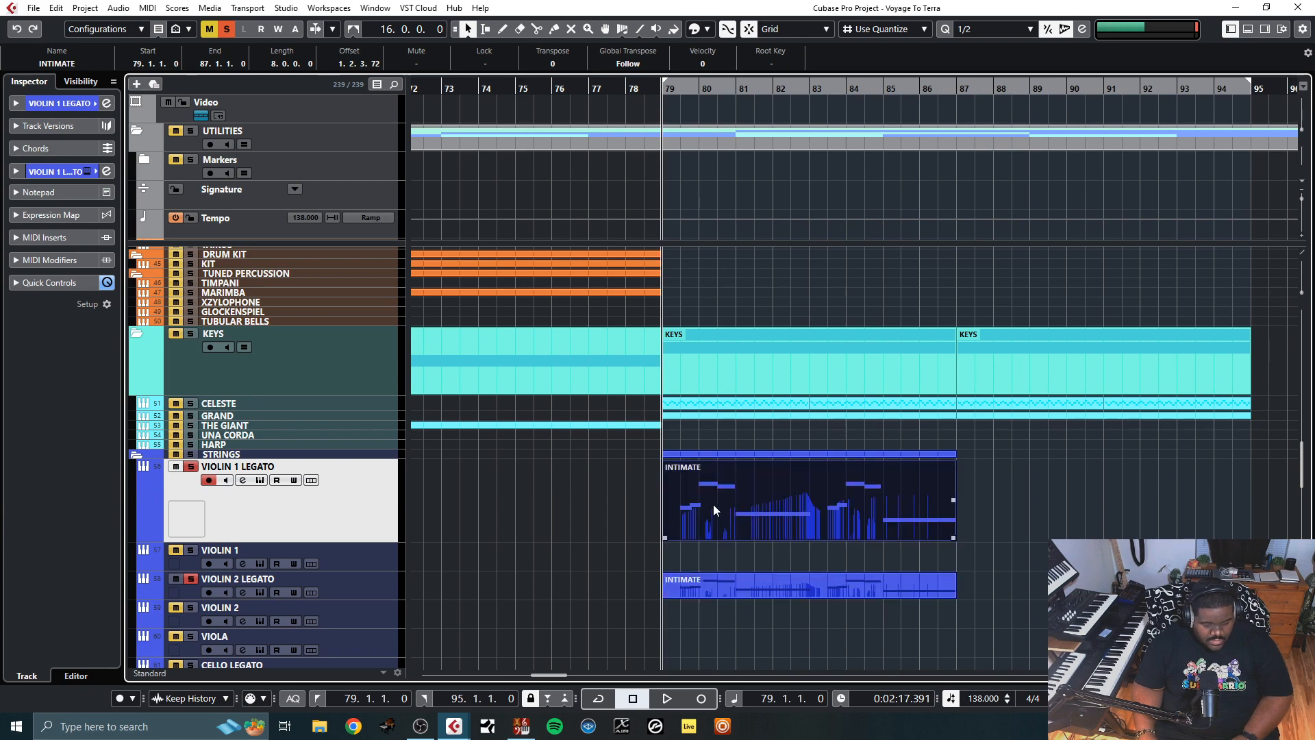
double_click(714, 509)
key("ctrl+a")
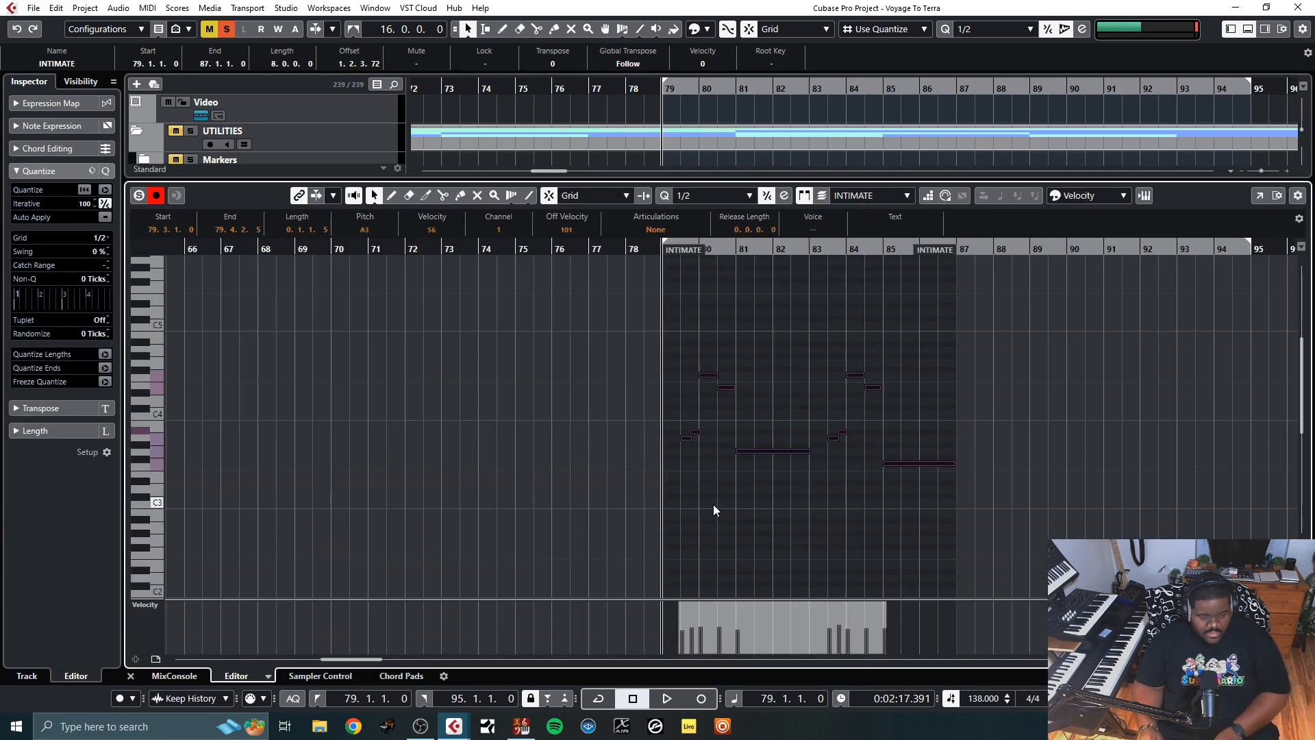
key("shift+Up")
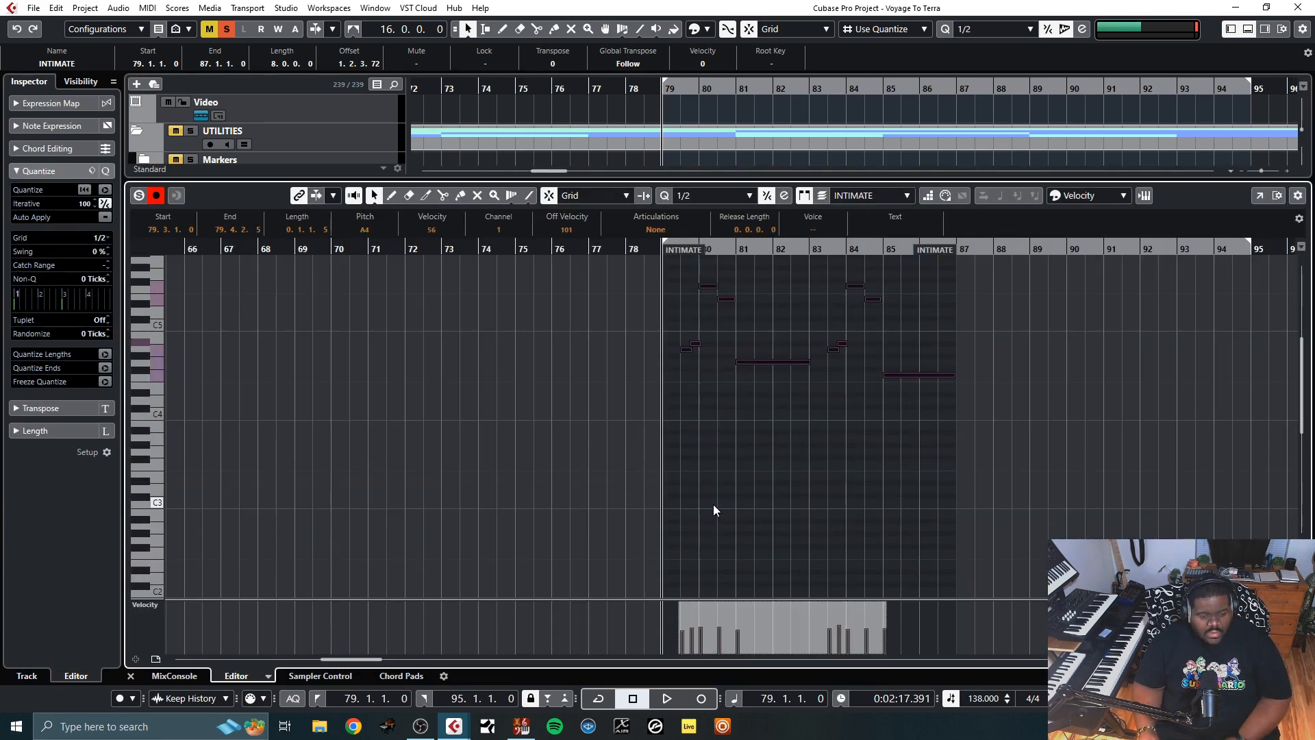
left_click(130, 677)
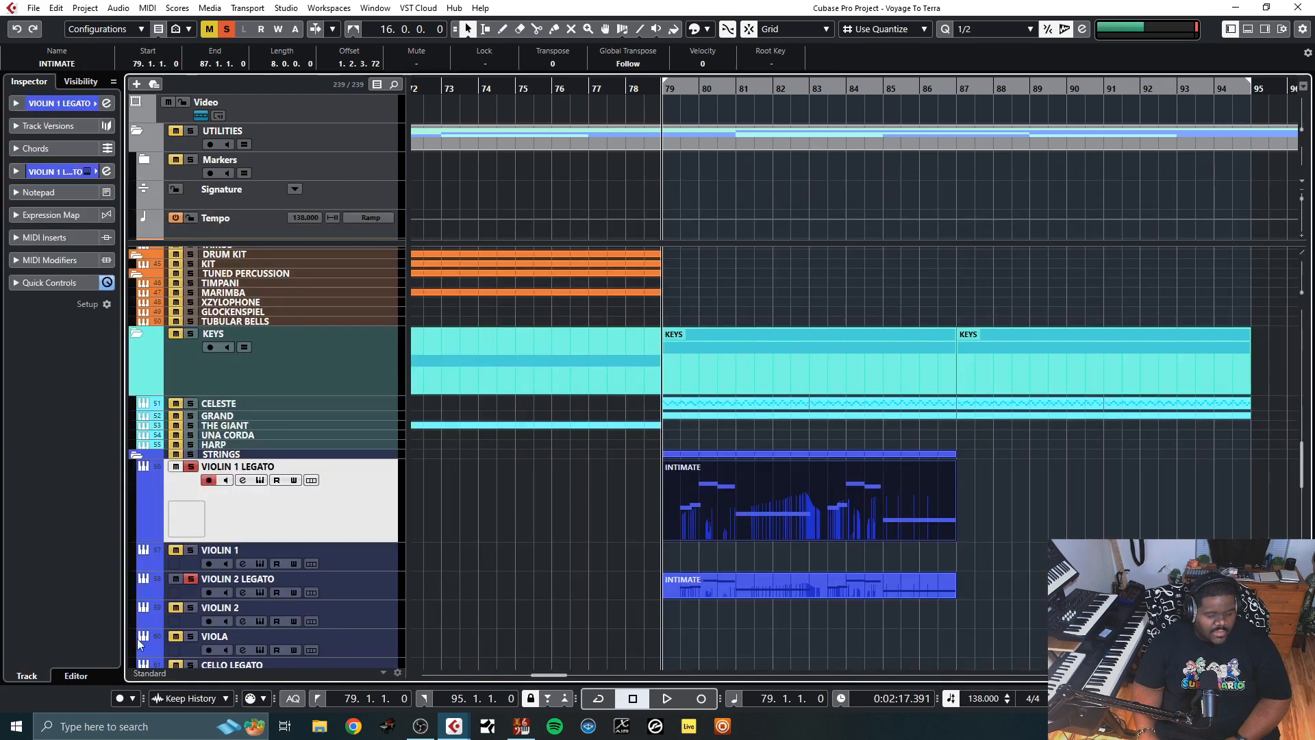
Play both soloed legato violin parts and duplicate them together so the copies start at bar 87
key("space")
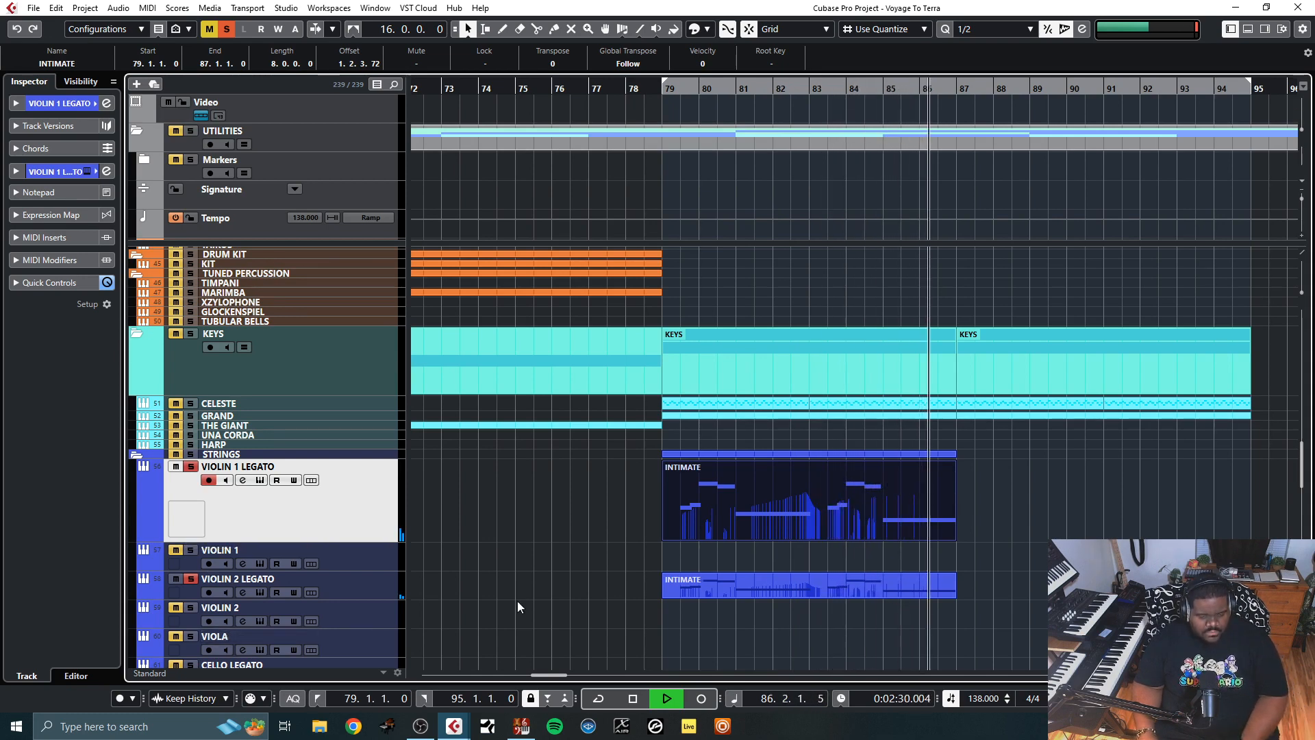
left_click_drag(817, 604, 820, 502)
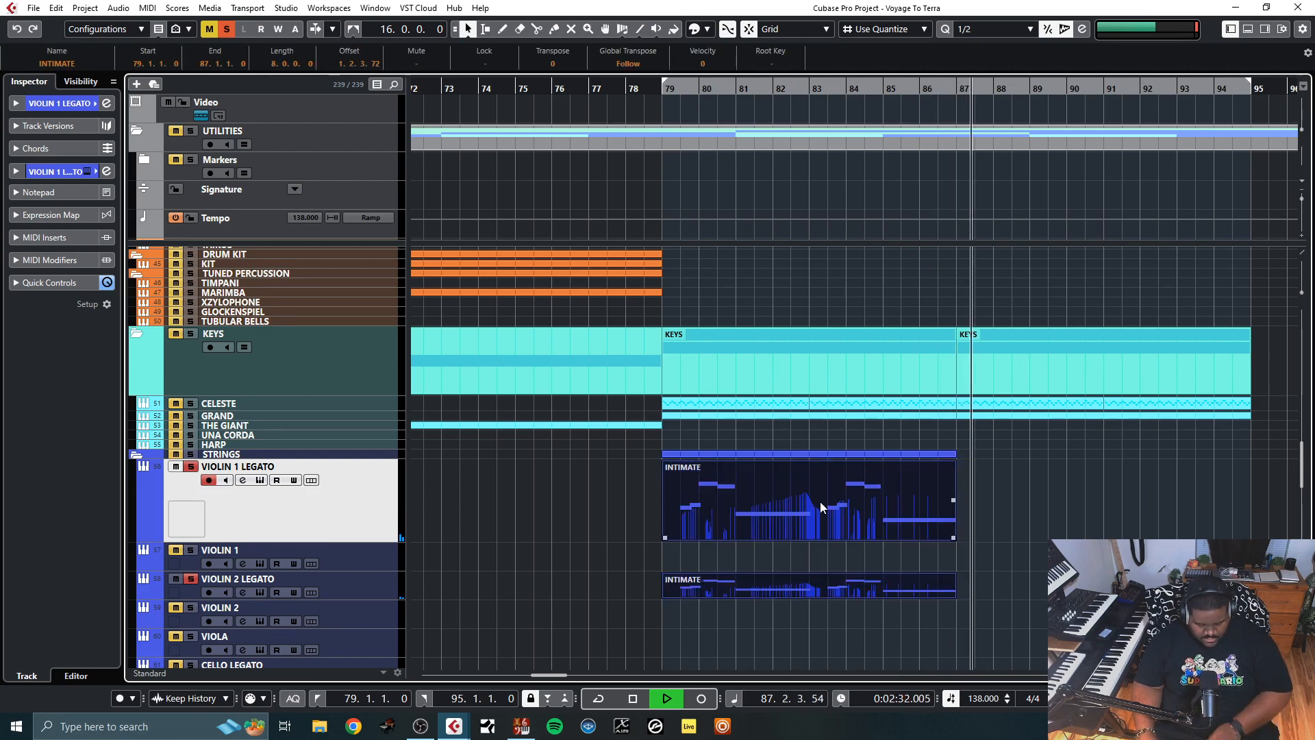
key("ctrl+d")
key("space")
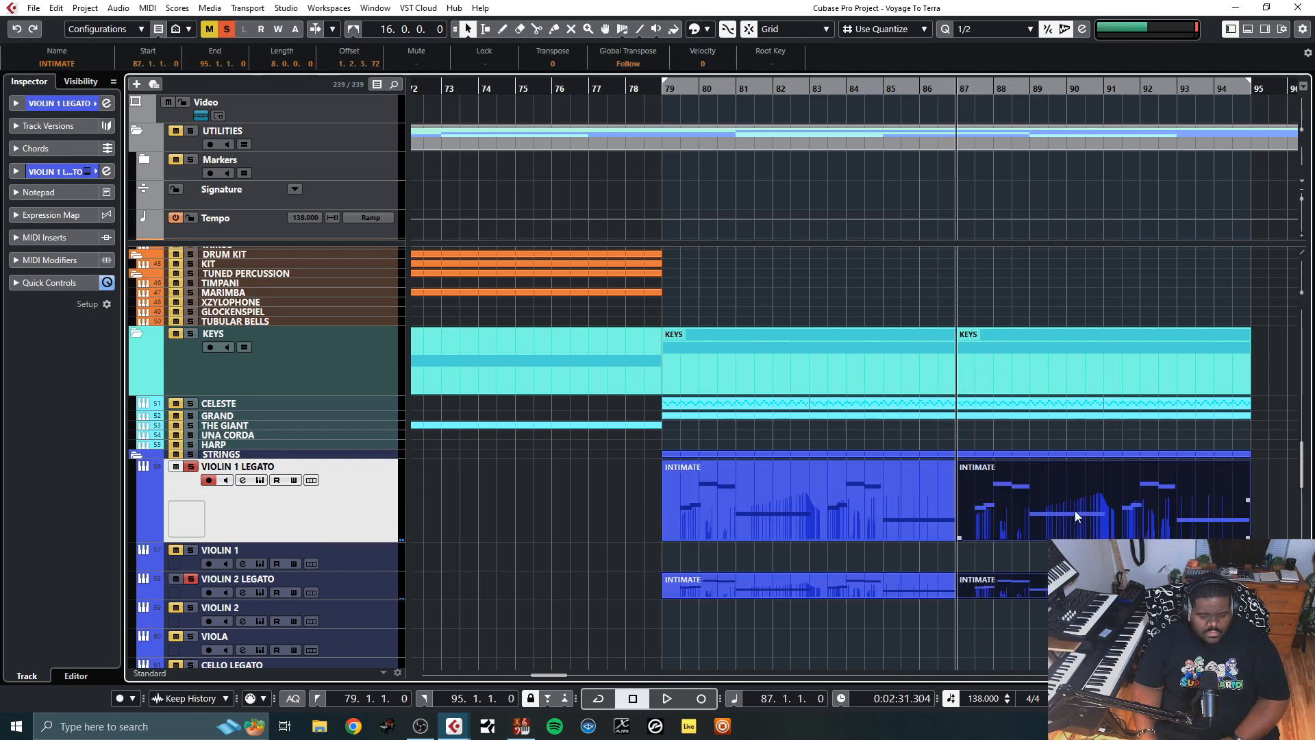
In both duplicated violin parts, raise the long notes at bar 89 by one octave and play the result
double_click(1074, 511)
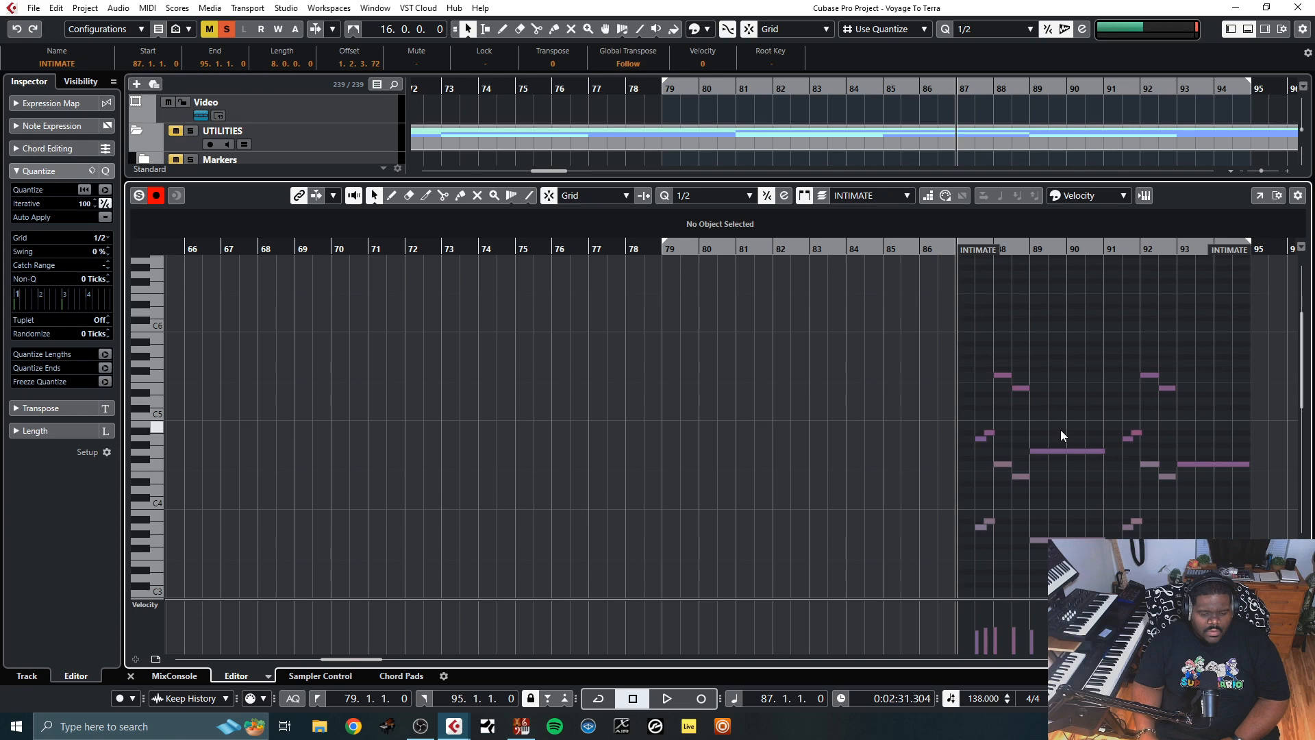
left_click_drag(1061, 431, 1051, 541)
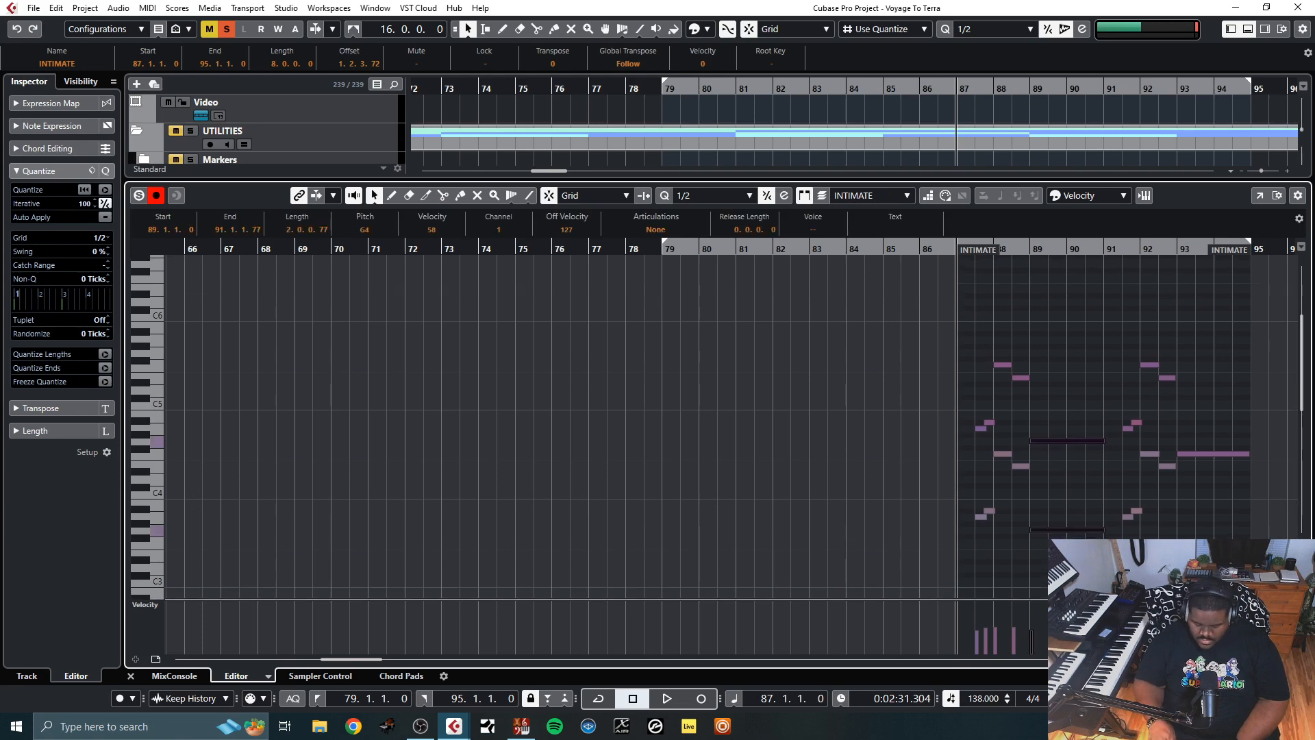
key("shift+Up")
key("space")
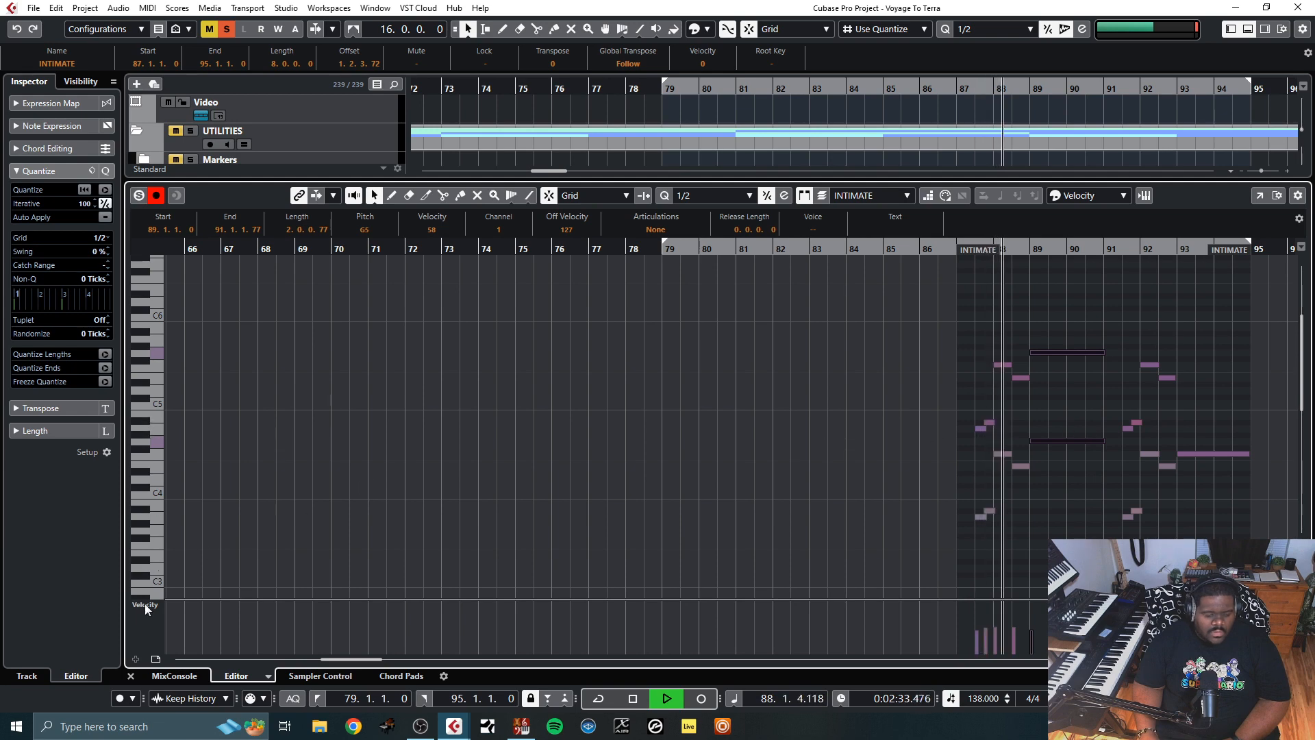
left_click_drag(345, 659, 372, 659)
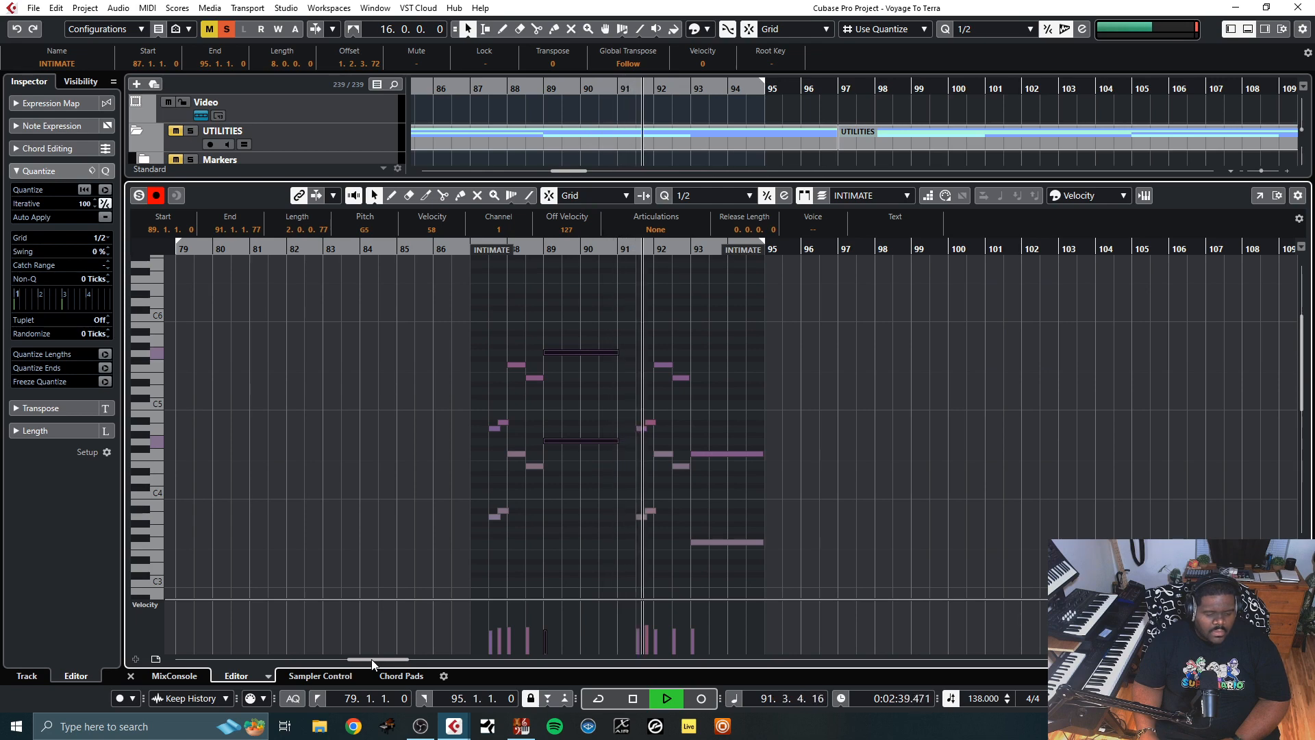
key("space")
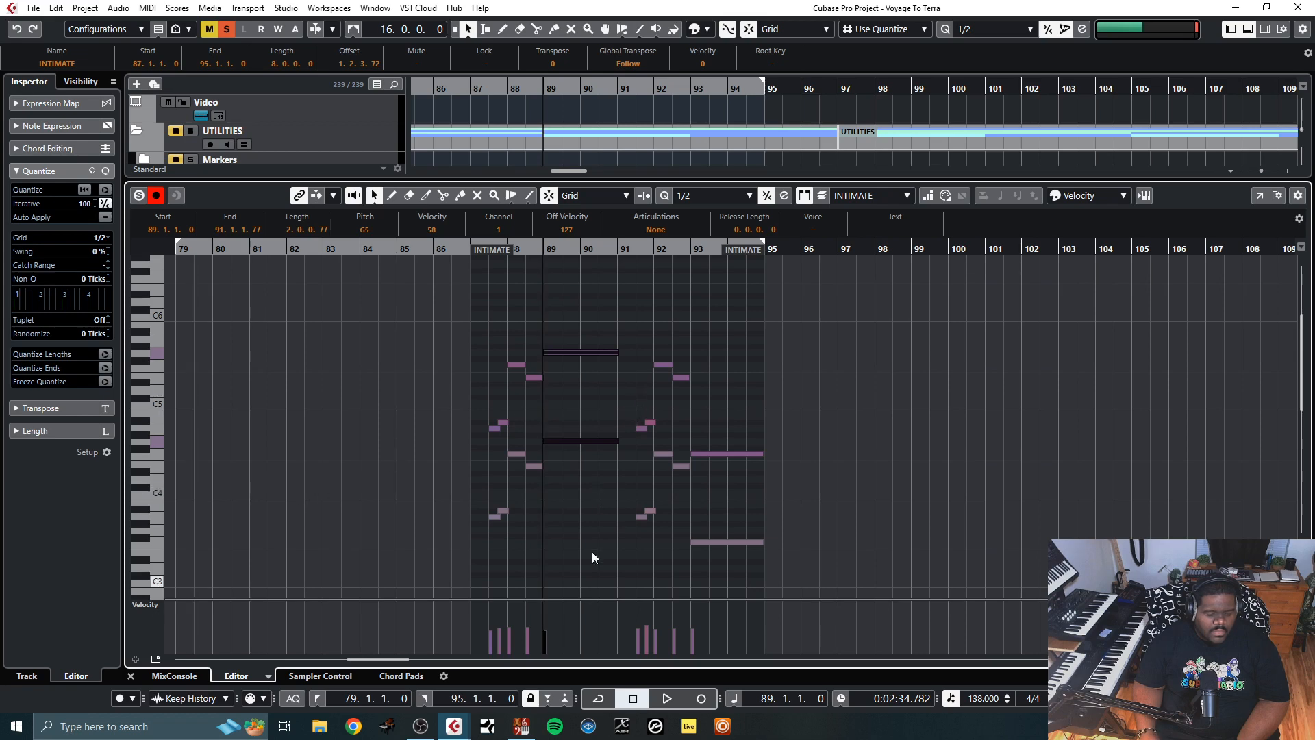
Raise the two short pickup notes at 91.3 and 91.4 in both violin parts by one octave
left_click(640, 420)
left_click_drag(639, 544, 640, 545)
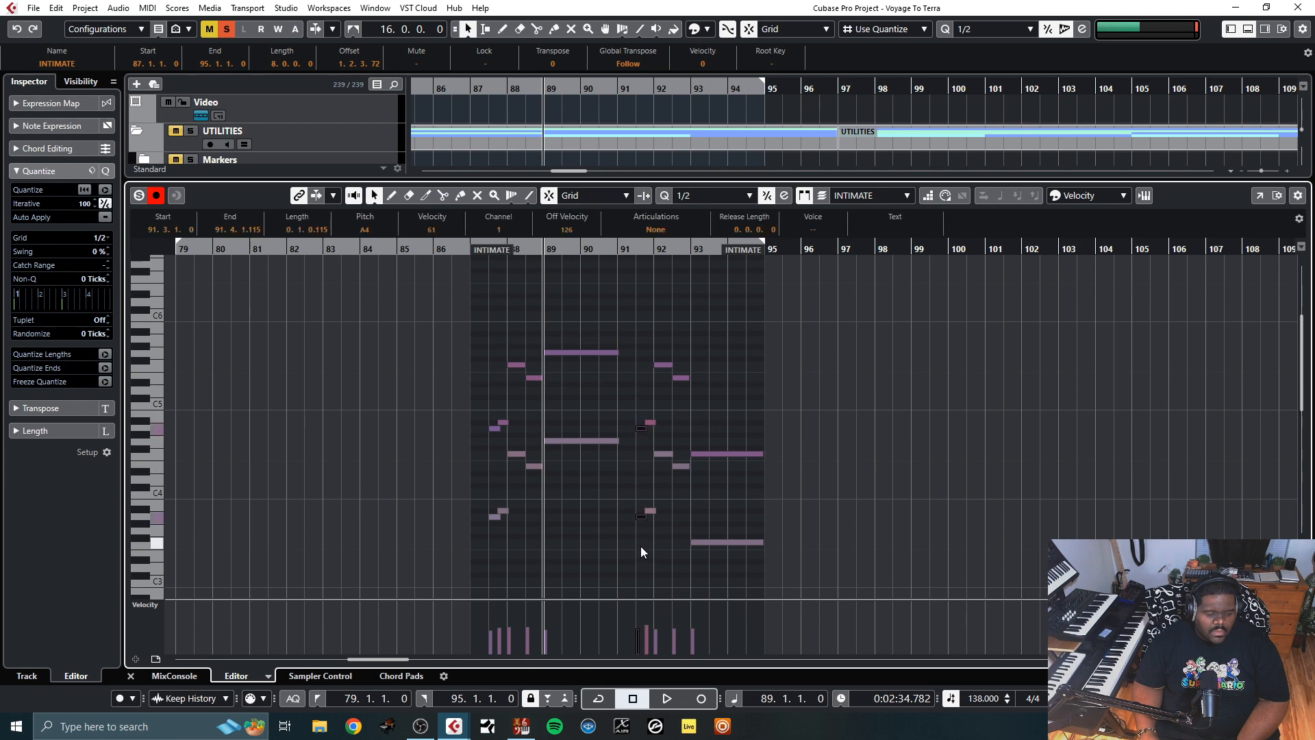
key("shift+Up")
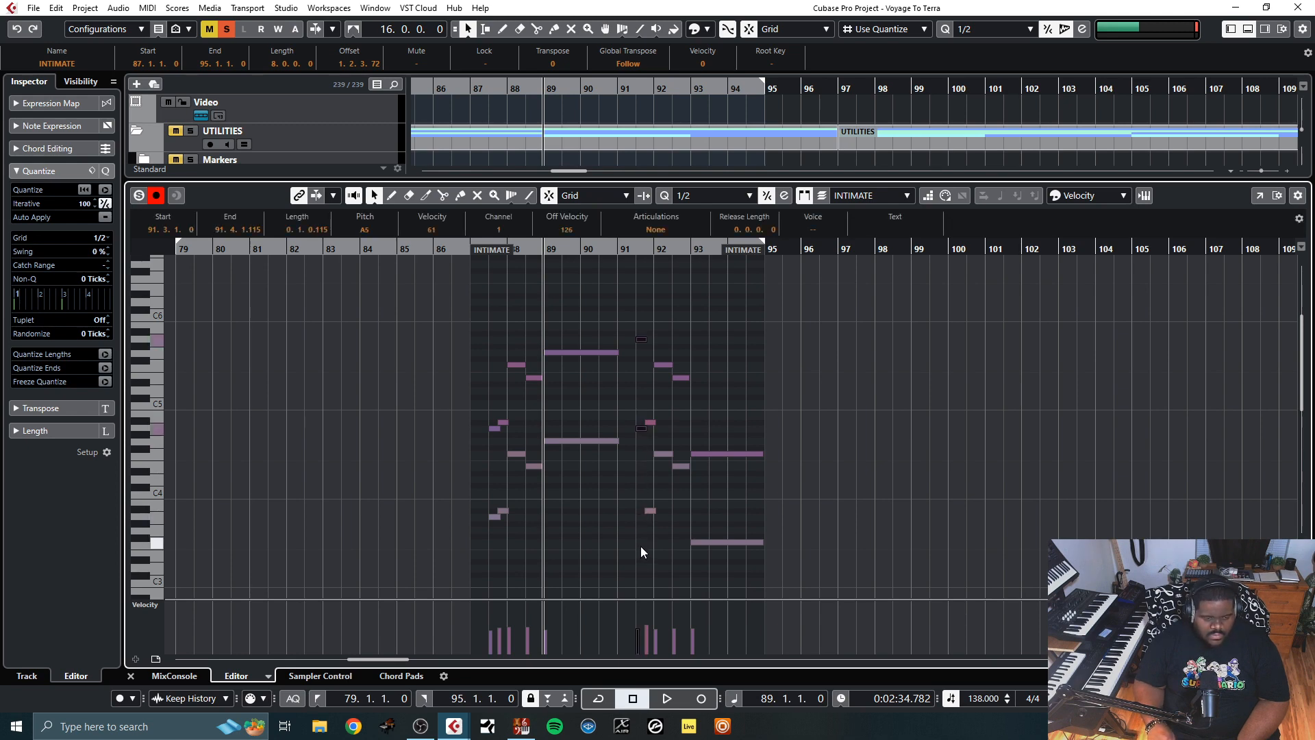
left_click(646, 408)
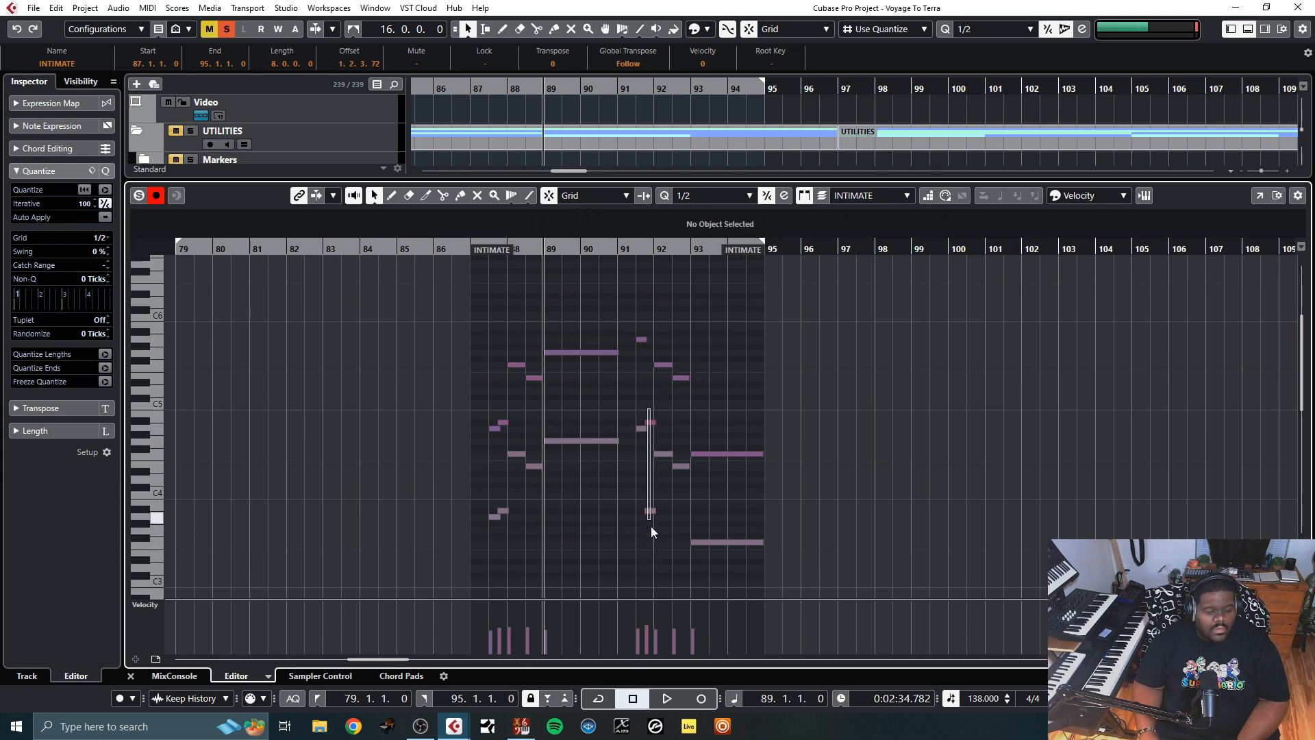
left_click_drag(652, 532, 652, 550)
left_click(650, 409)
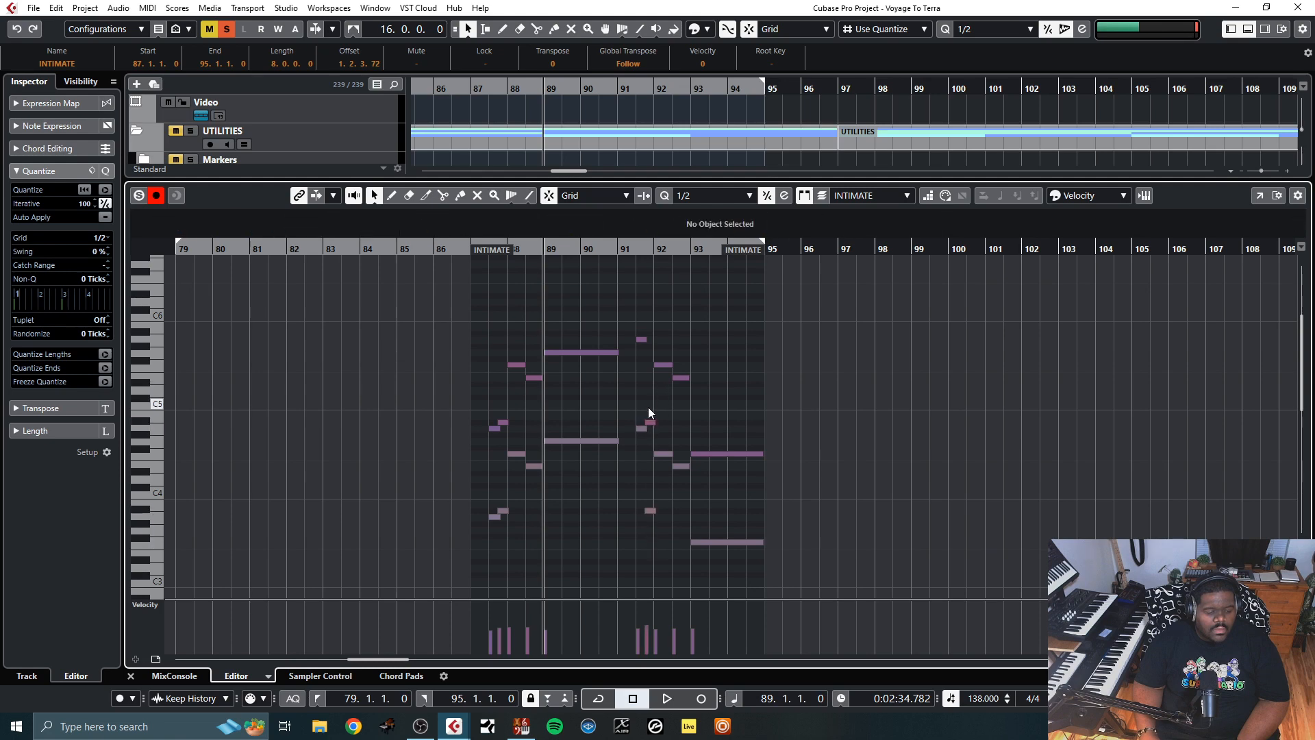
left_click_drag(648, 409, 651, 514)
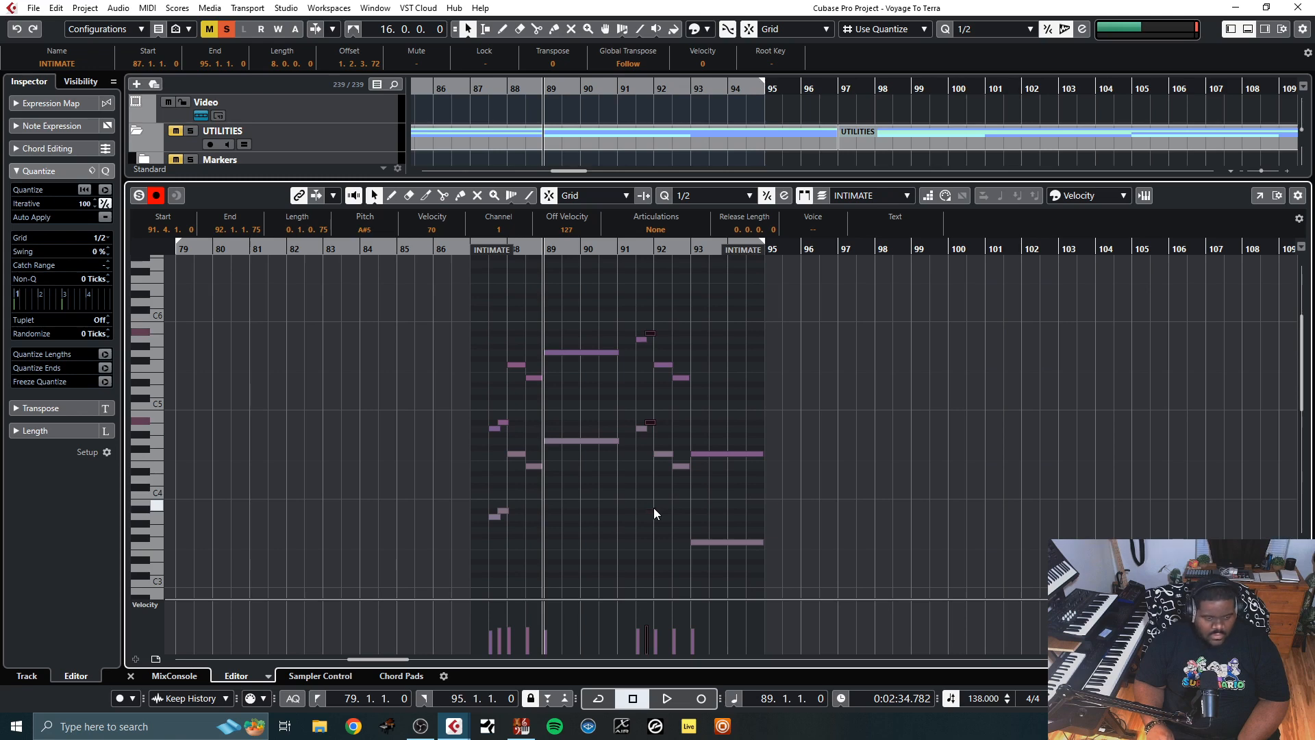
Lower the short note at 91.4 in both violin parts by three semitones and play the result
key("shift+Up")
key("Down")
key("Down")
key("Down")
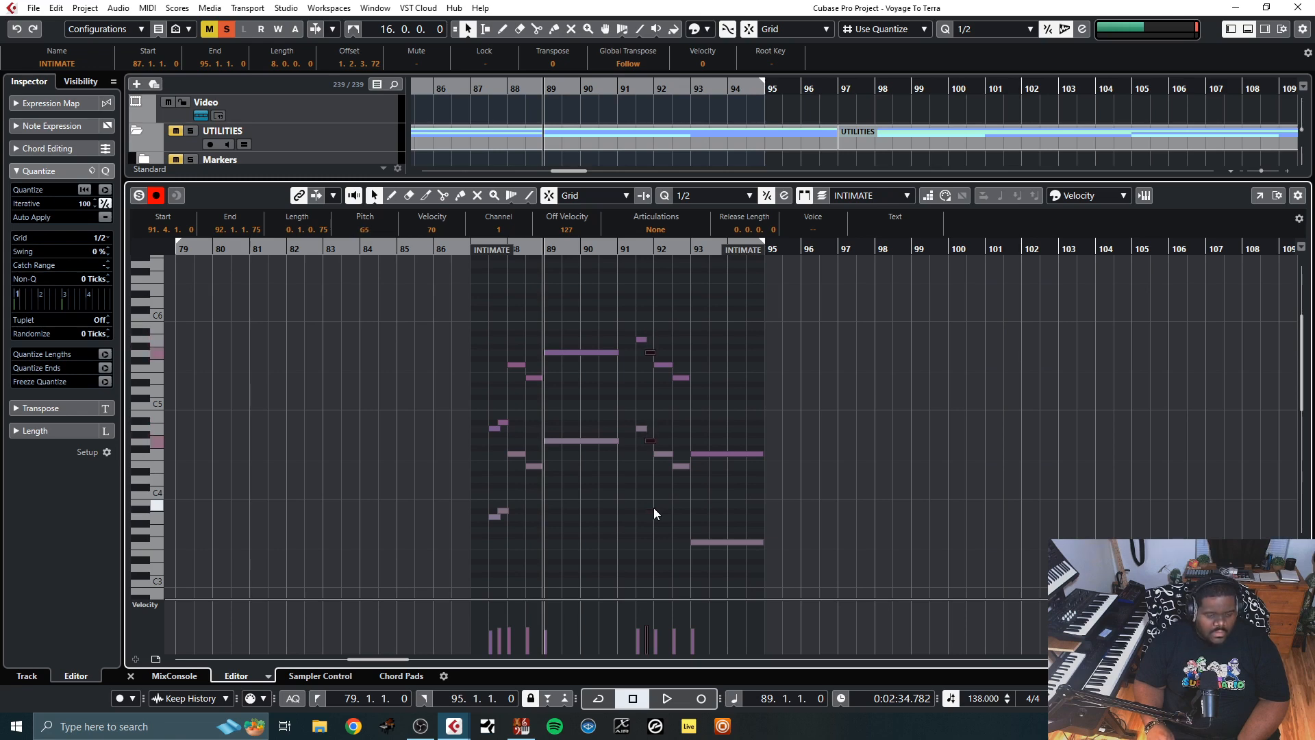
key("space")
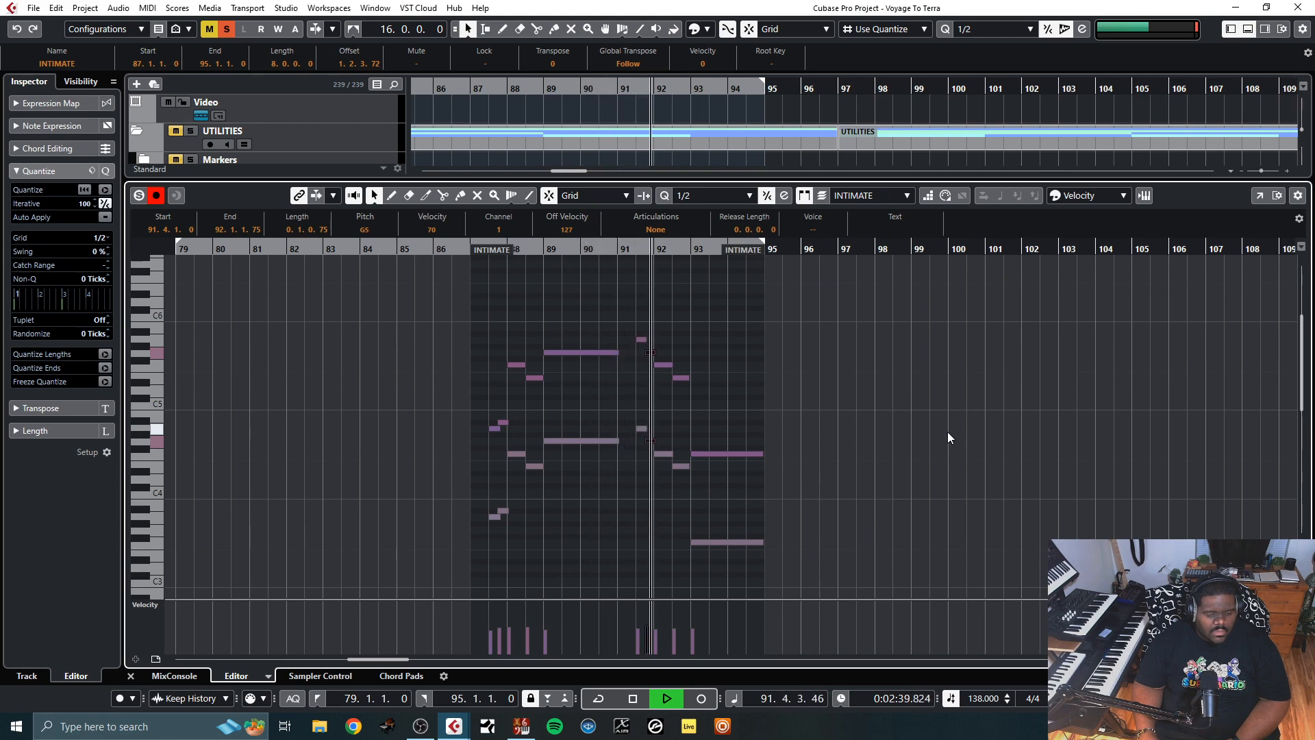
left_click(130, 676)
key("space")
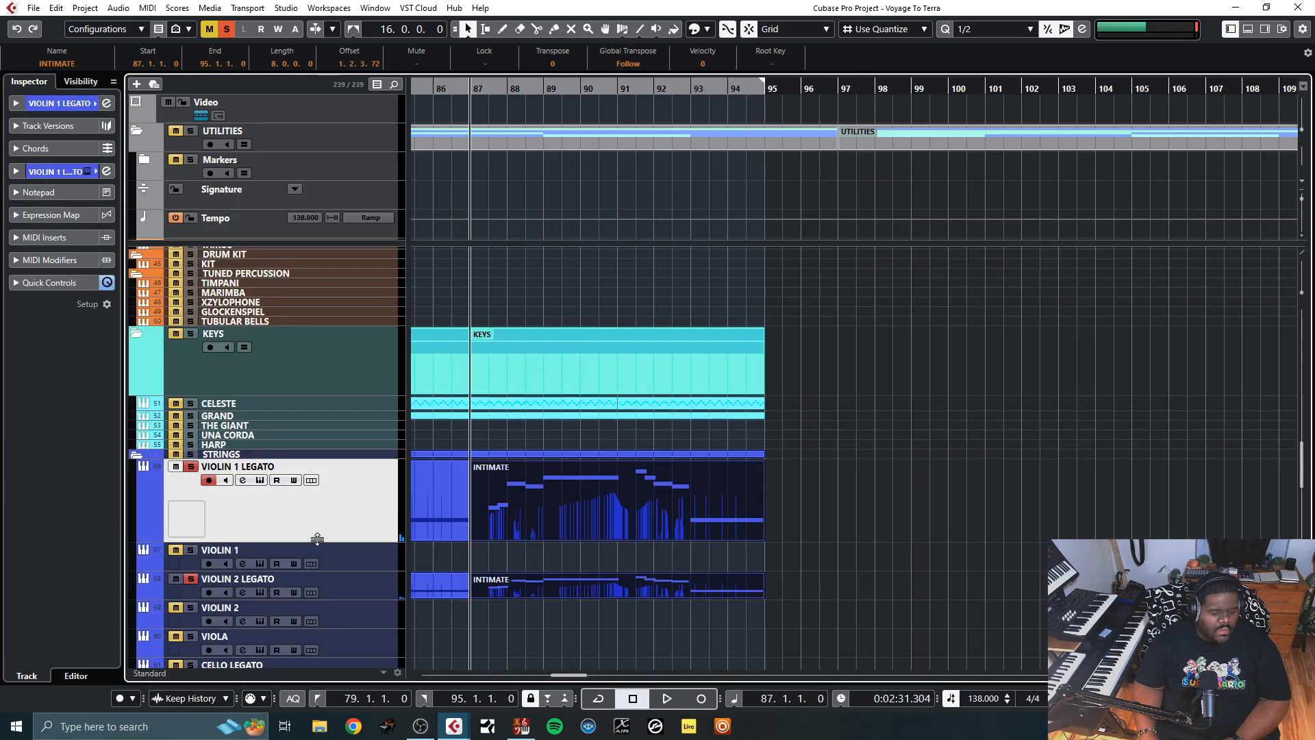
Select the duplicated VIOLIN 2 LEGATO part, and select and solo the FLUTES track in the woodwinds
left_click(566, 583)
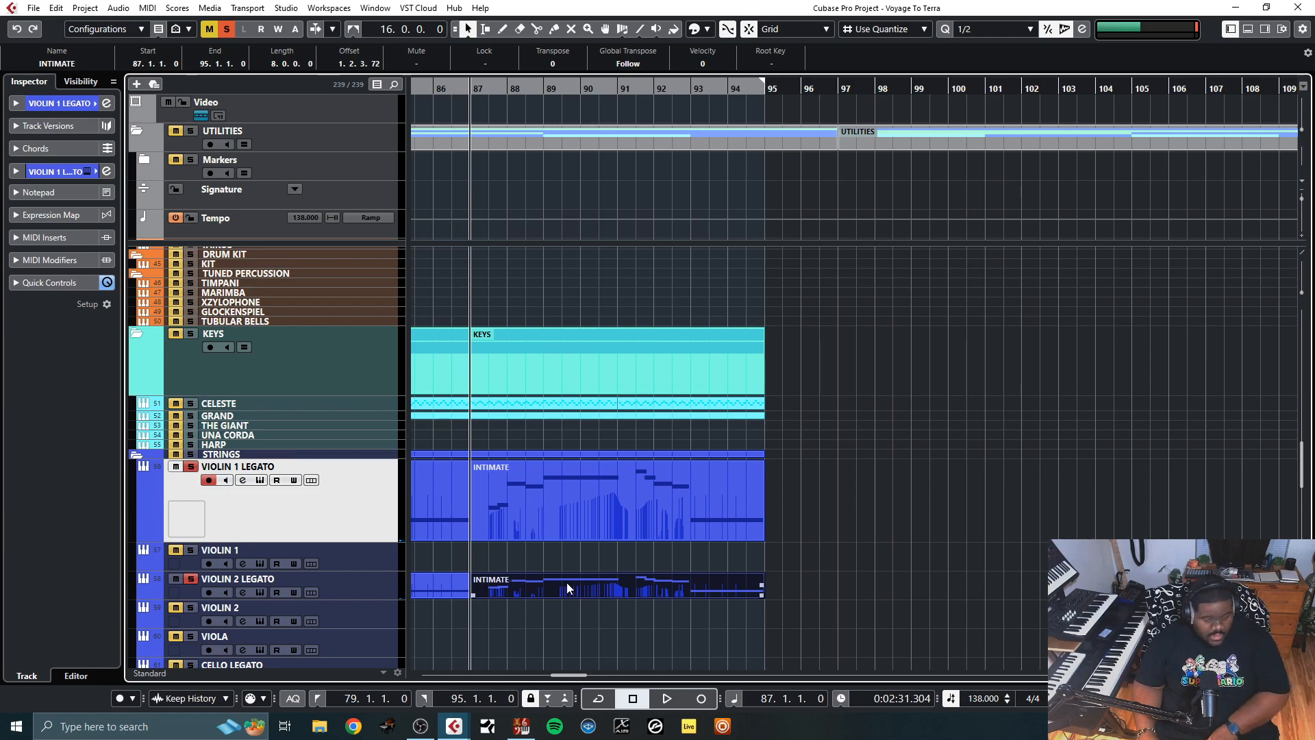
scroll(566, 582, "up", 10)
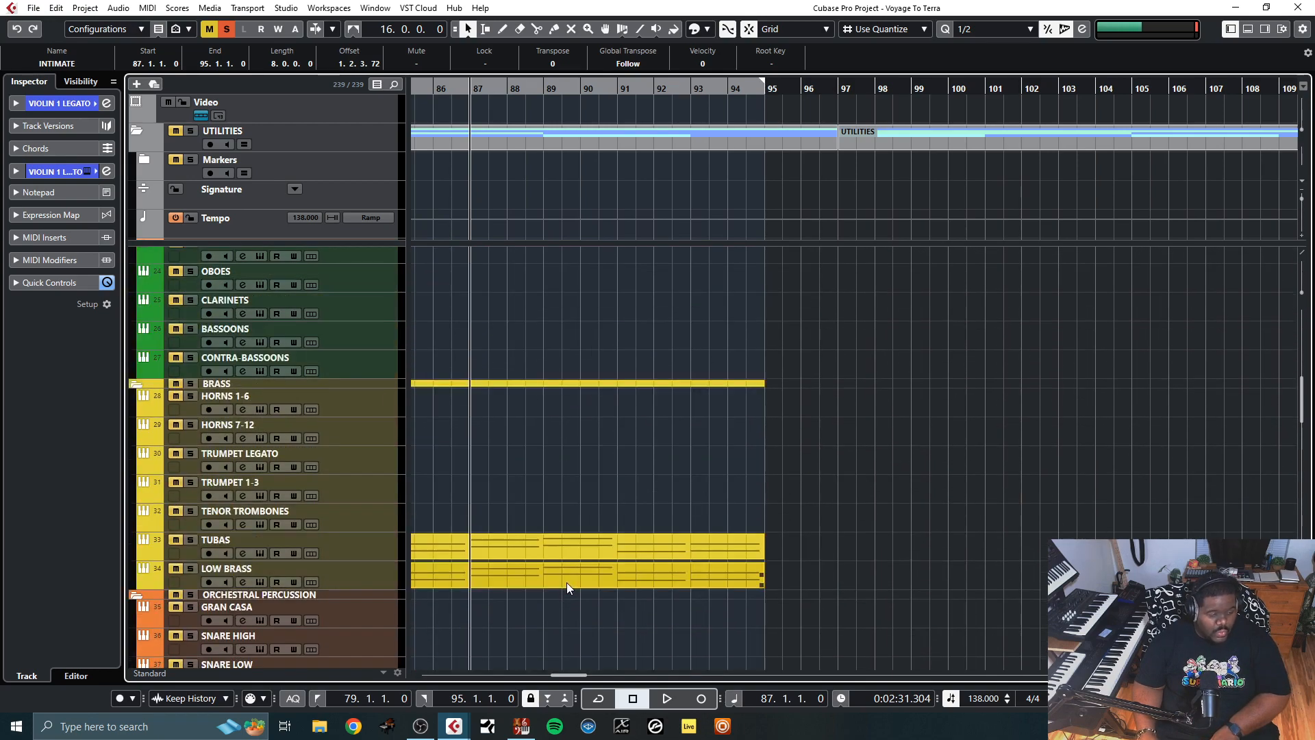
scroll(567, 584, "up", 3)
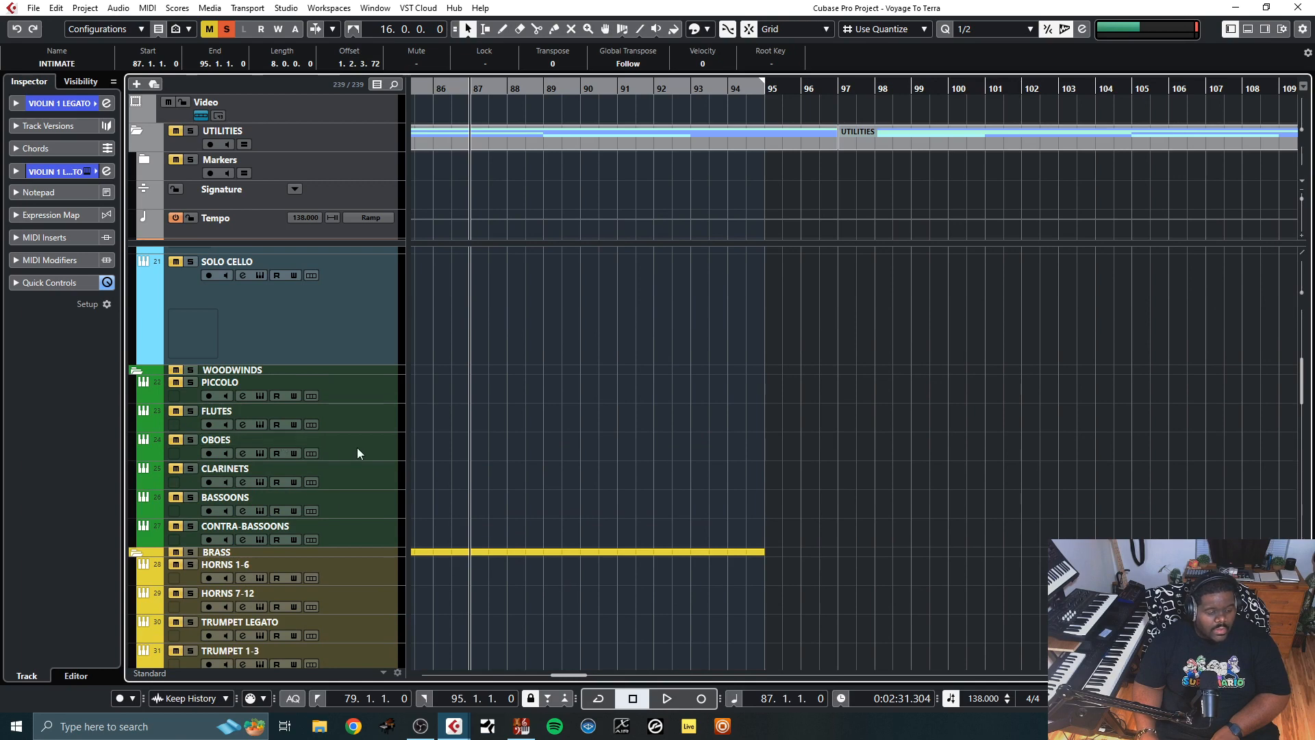
left_click(354, 426)
left_click(188, 411)
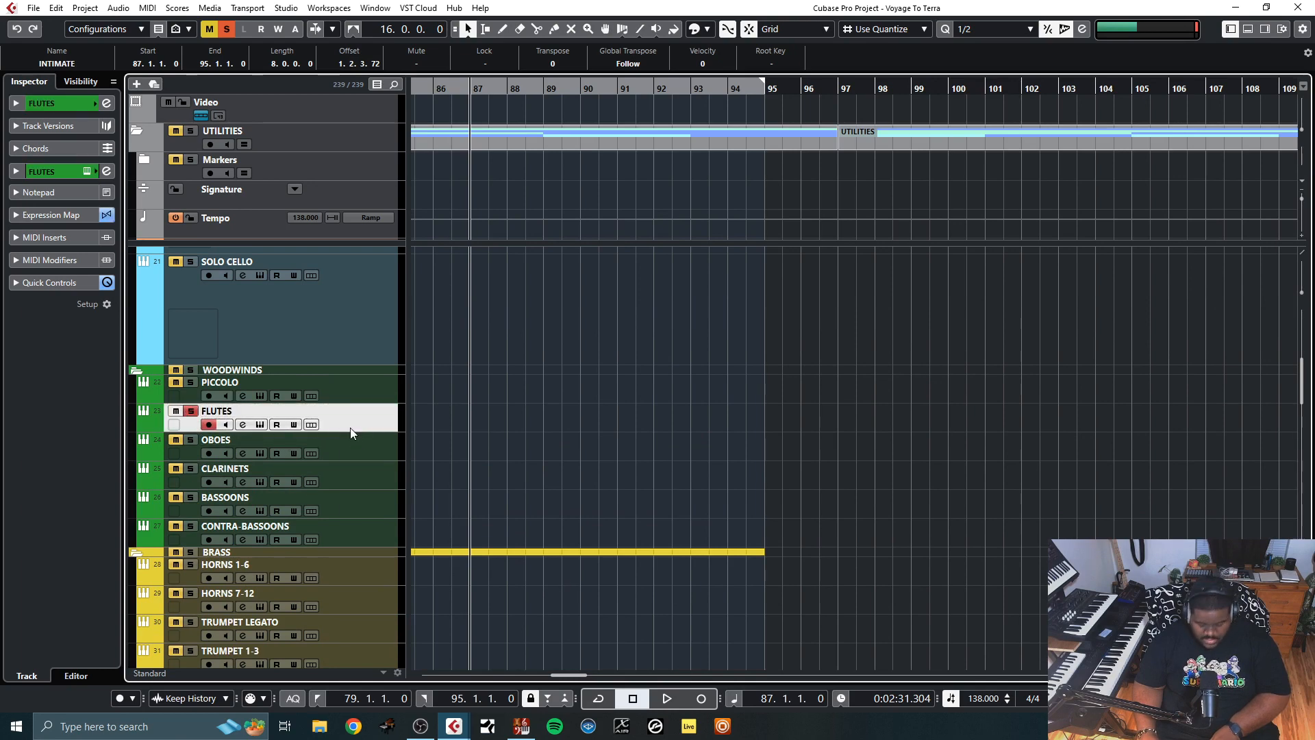
Glue the two consecutive INTIMATE parts into one on both VIOLIN 1 LEGATO and VIOLIN 2 LEGATO
scroll(612, 491, "down", 12)
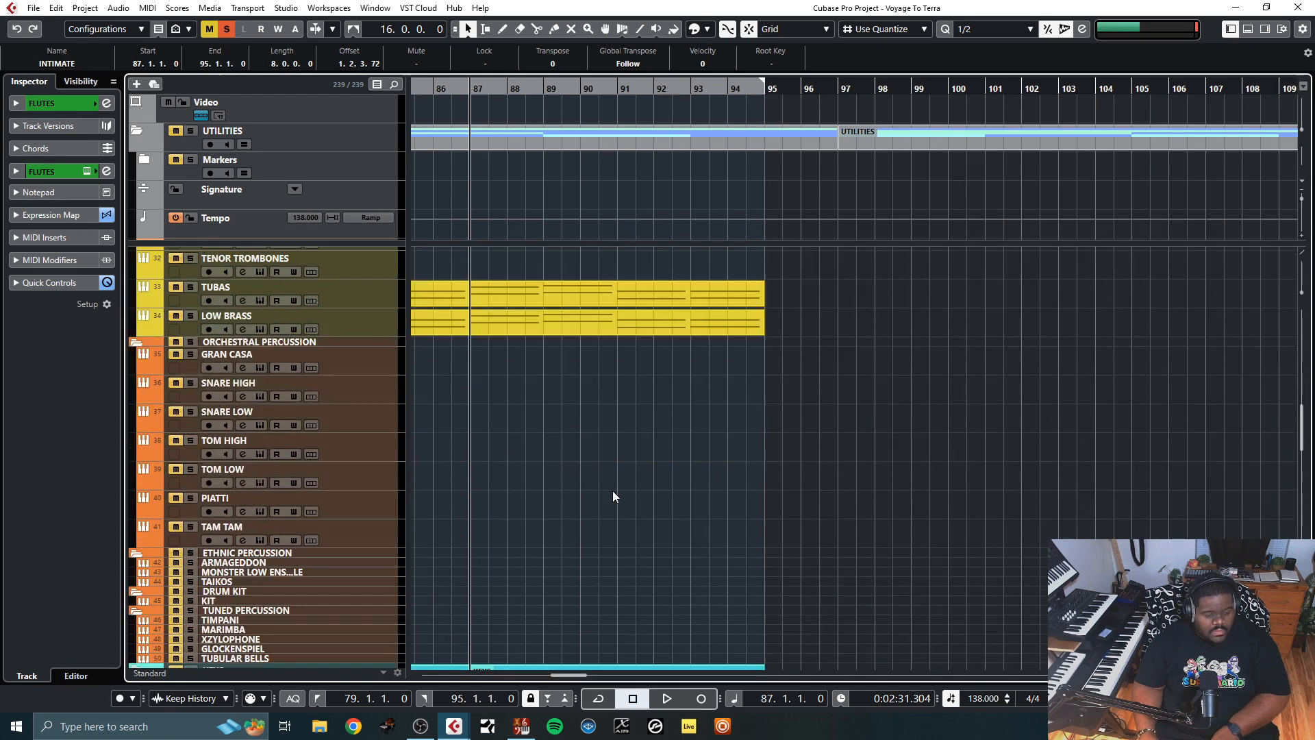
scroll(612, 490, "down", 5)
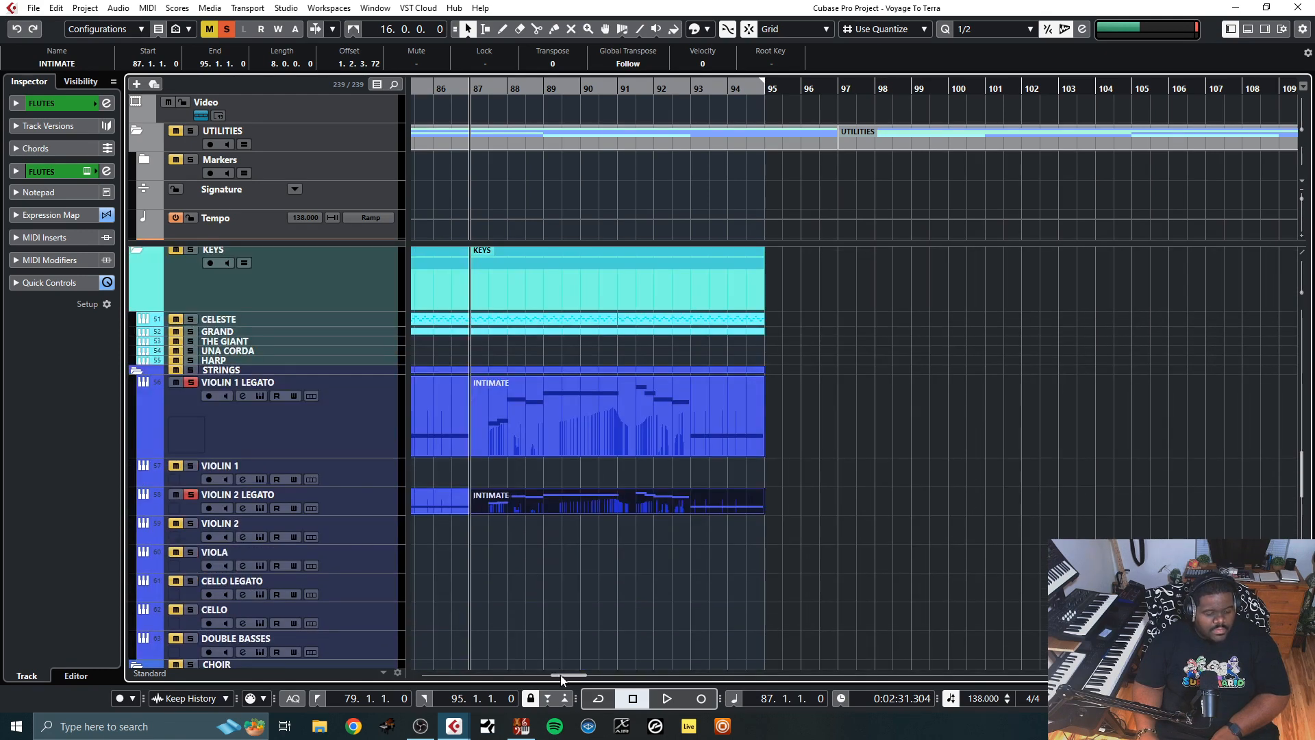
mouse_move(560, 675)
left_mouse_down()
mouse_move(527, 674)
mouse_move(553, 677)
left_mouse_up()
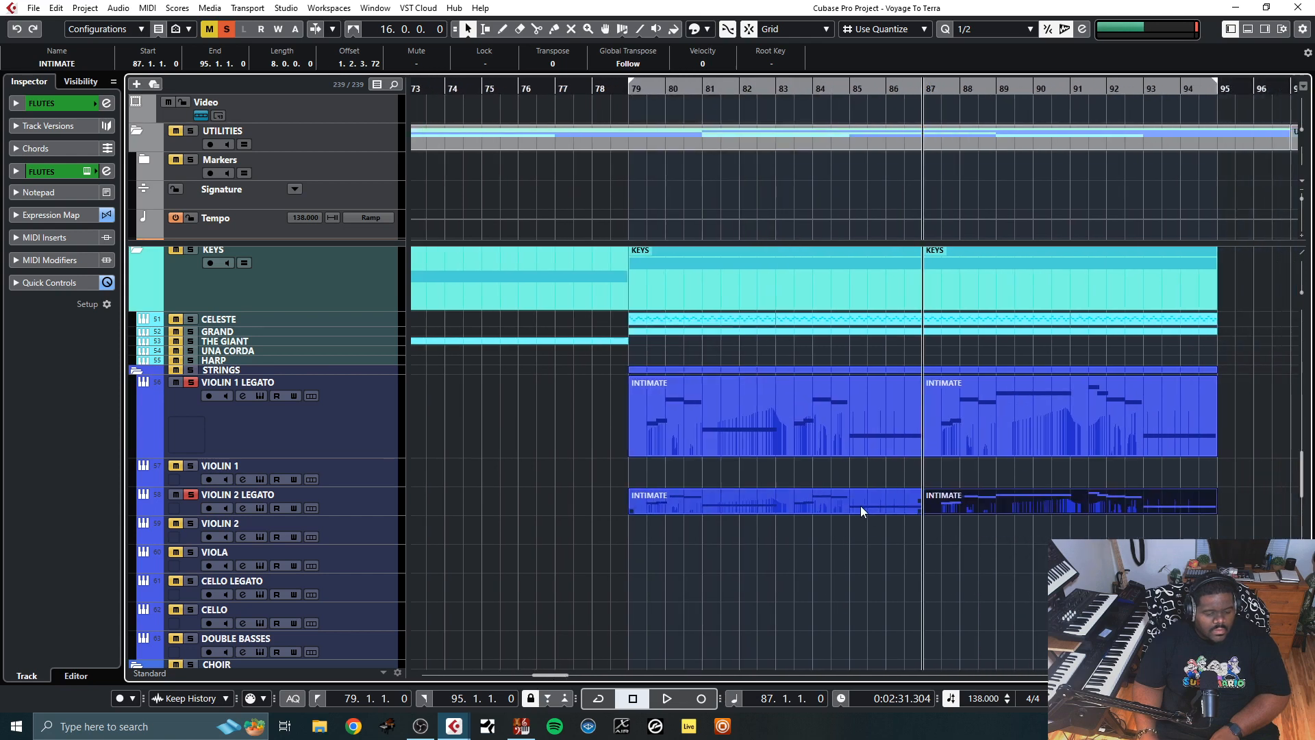
right_click(856, 505)
left_click(940, 505)
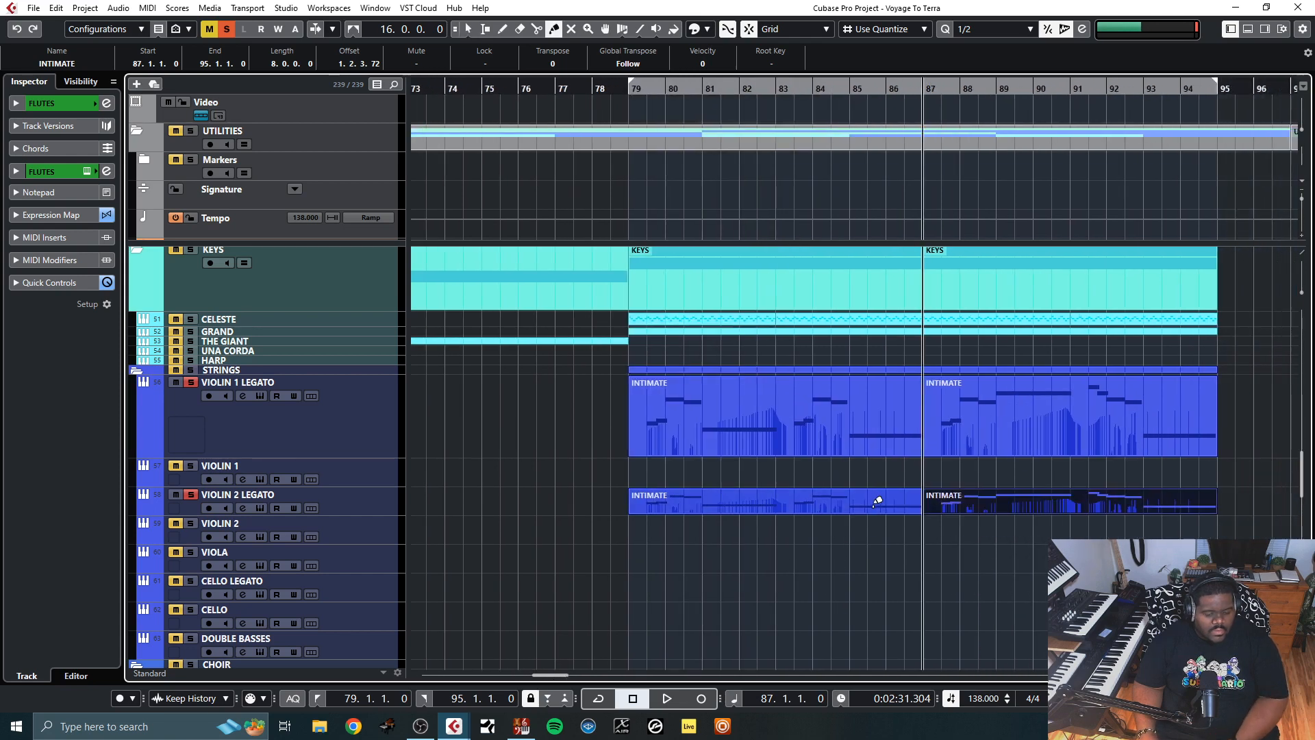
left_click(876, 497)
left_click(886, 432)
right_click(858, 463)
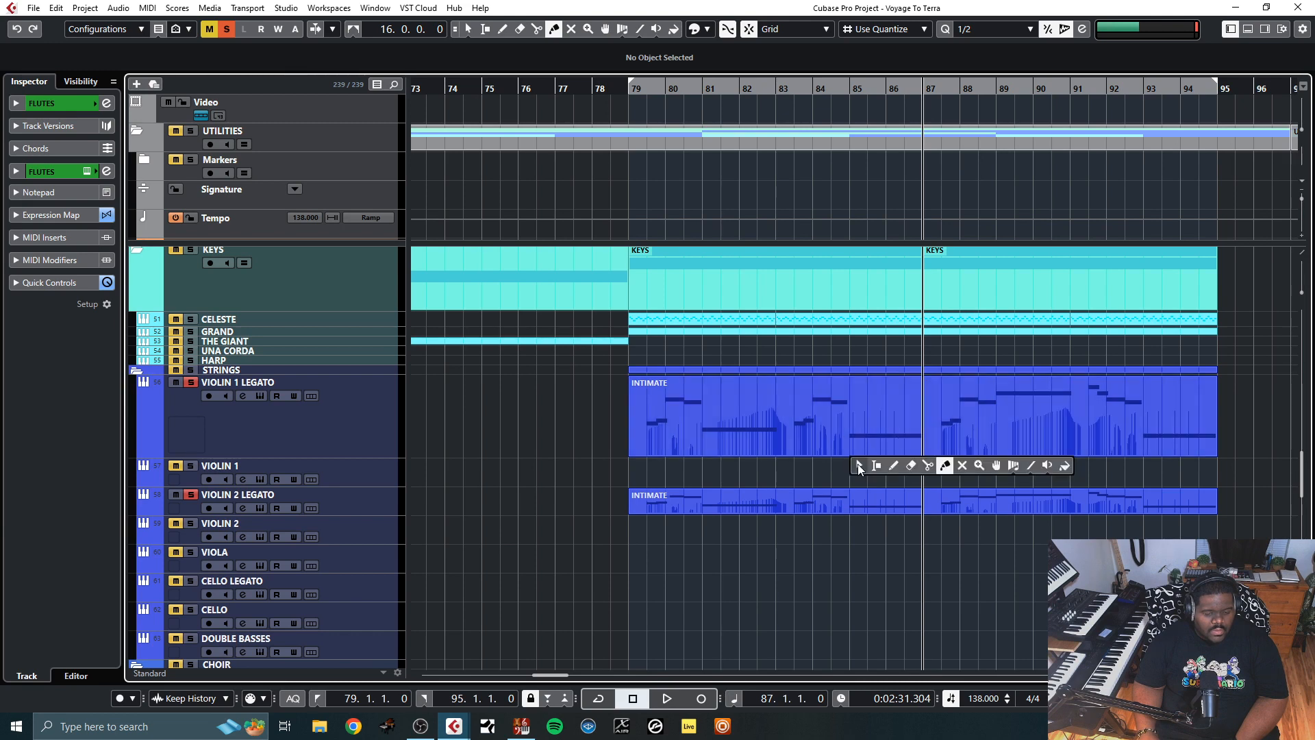
left_click(858, 463)
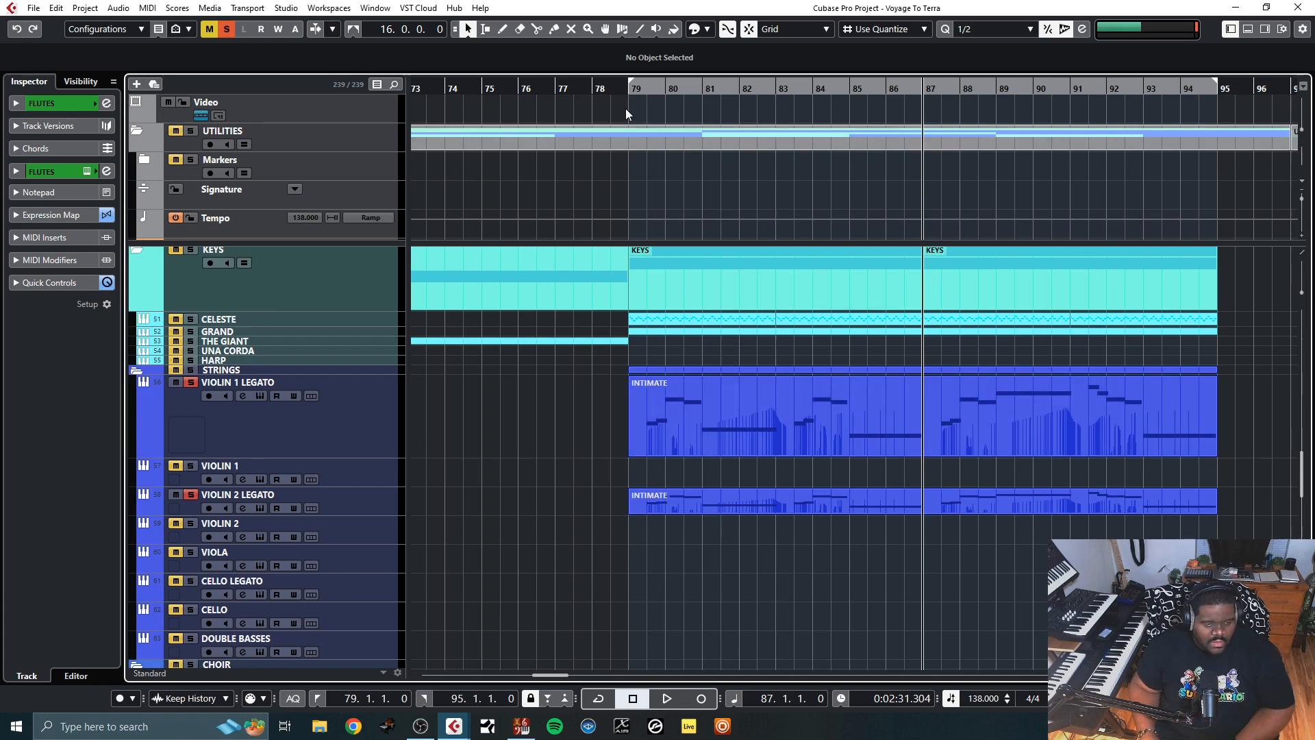
Play the violins from bar 79 and copy the joined VIOLIN 2 LEGATO part to the FLUTES track at bar 79
left_click(628, 90)
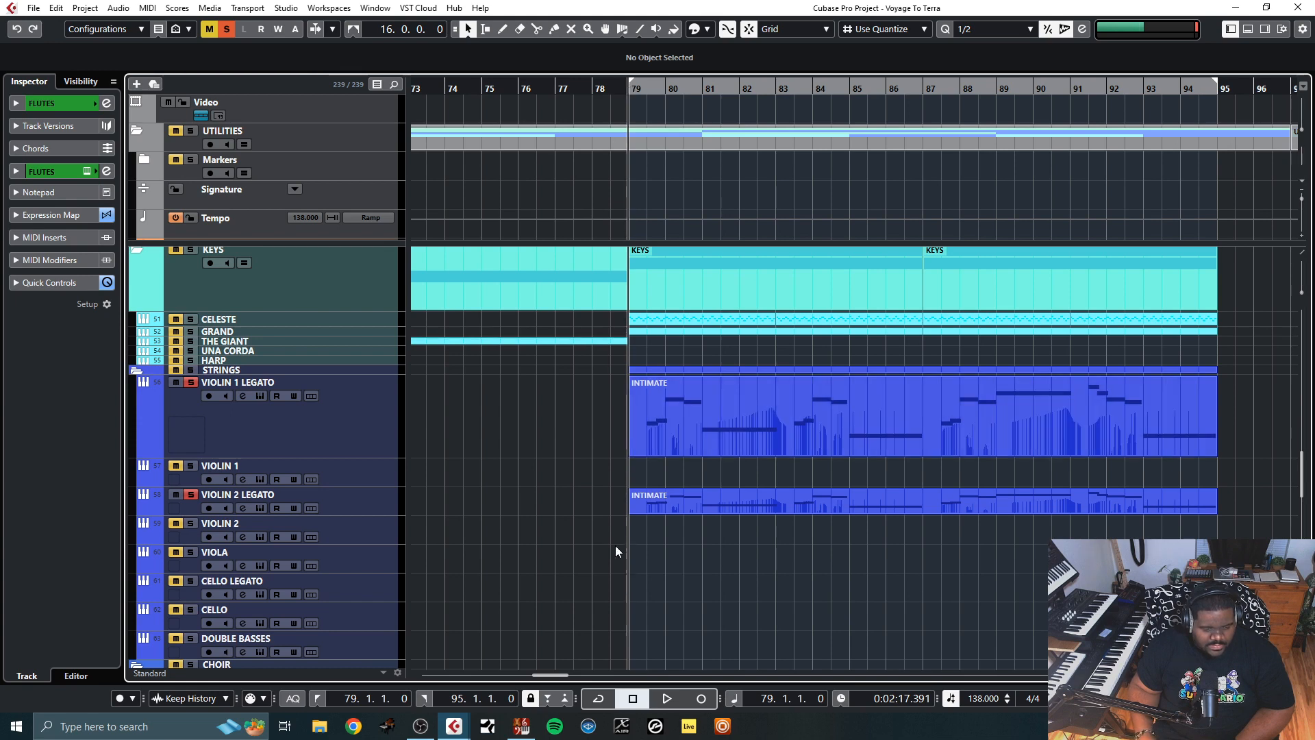
key("space")
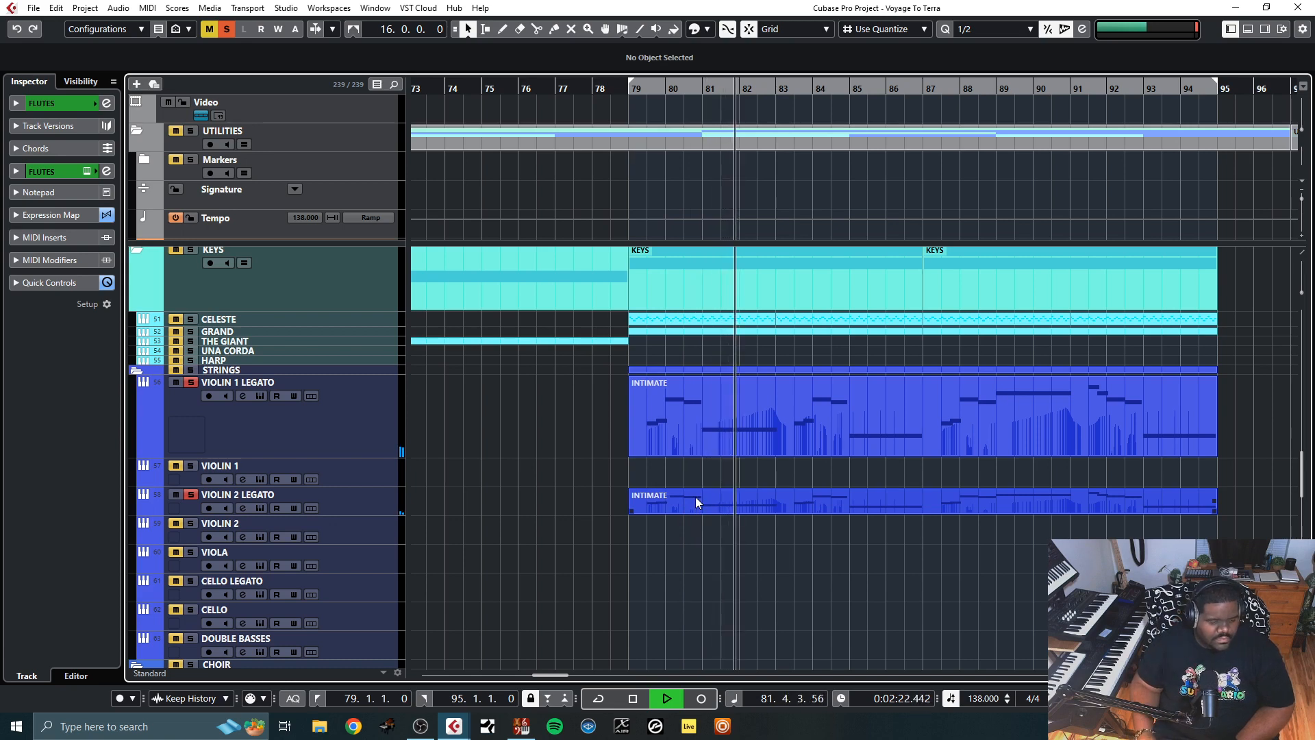
key("space")
left_click(693, 502)
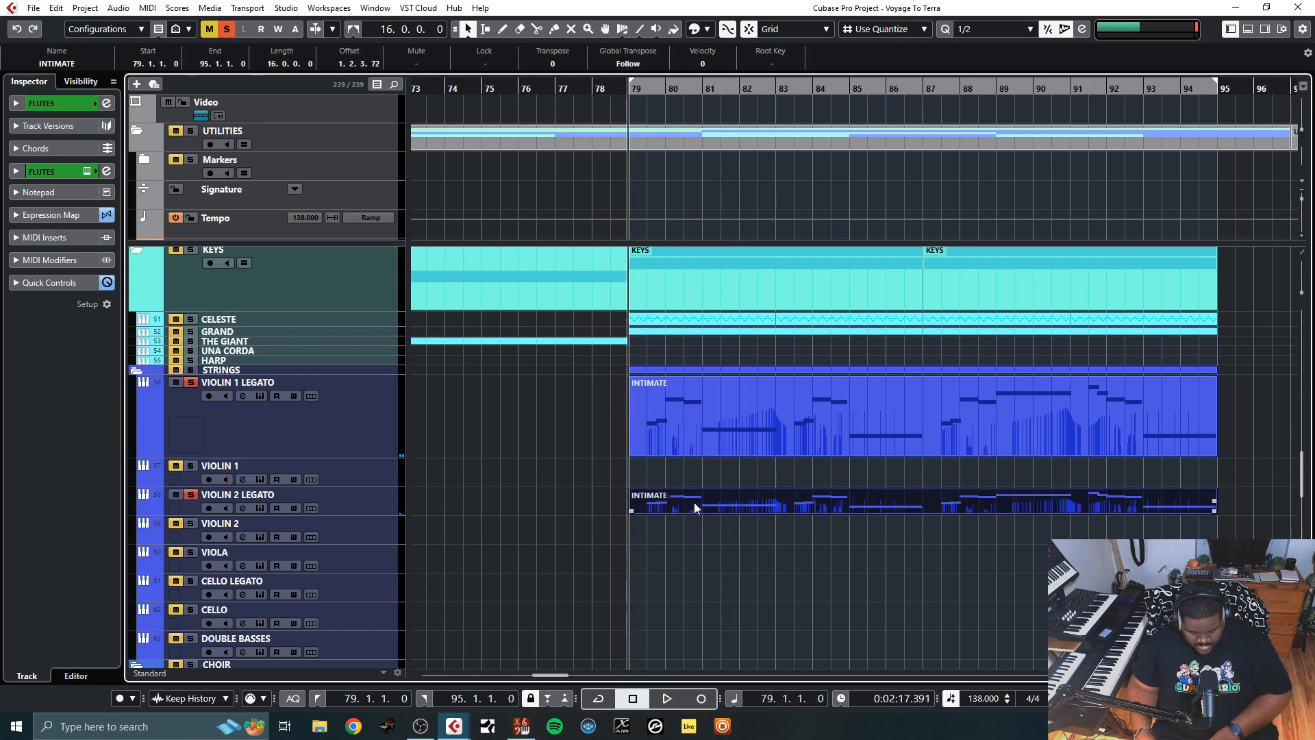
scroll(693, 503, "up", 10)
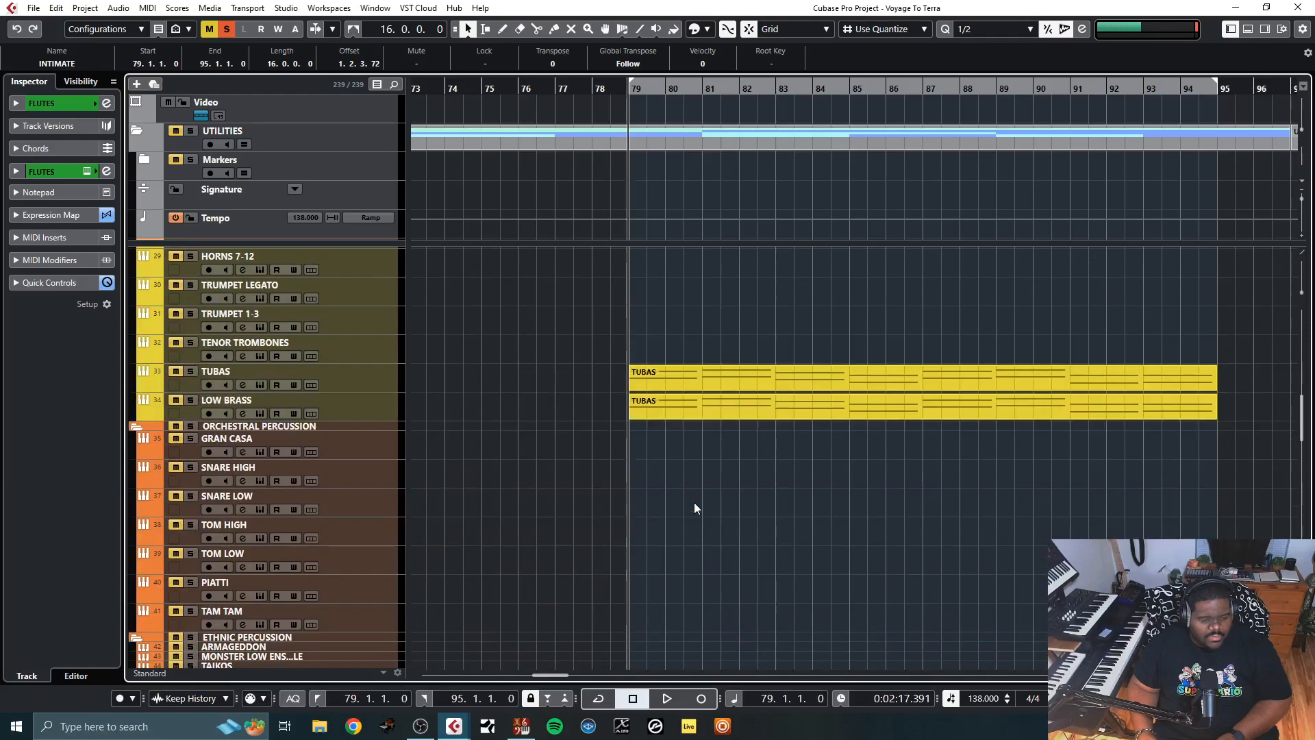
scroll(694, 503, "up", 3)
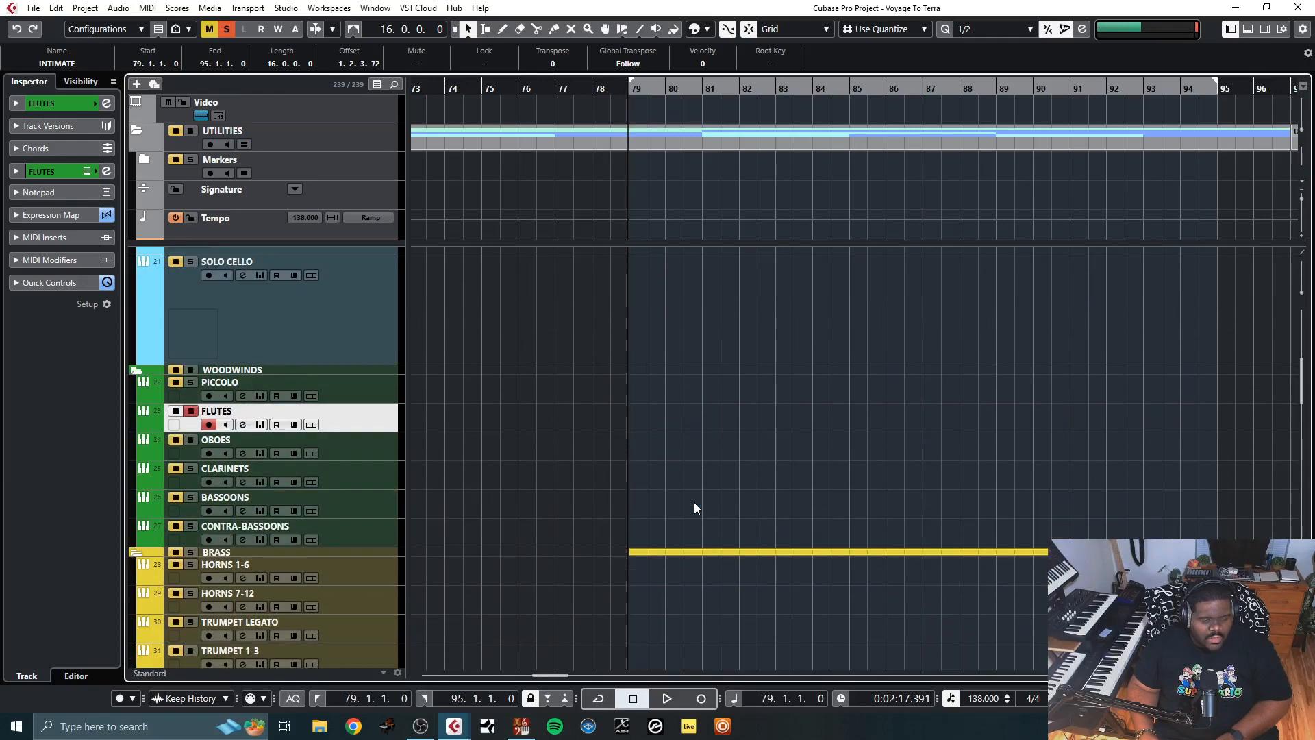
key("ctrl+v")
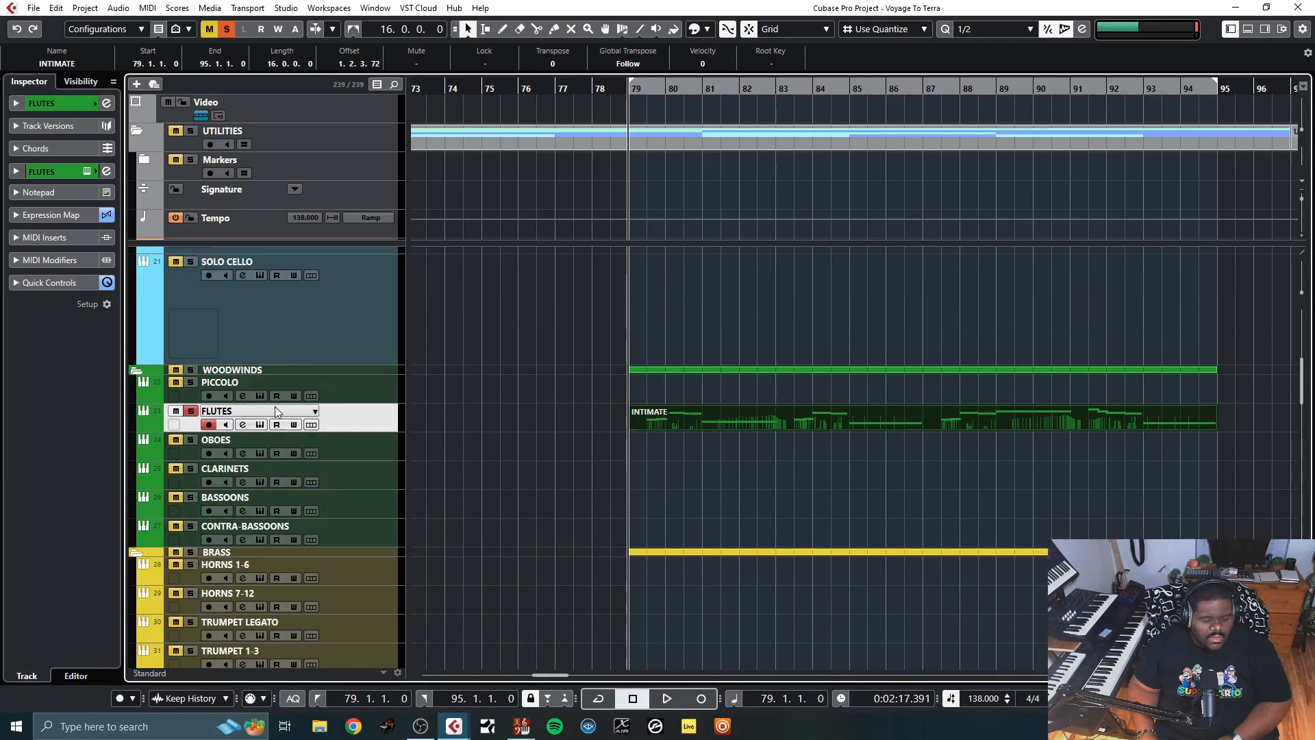
Raise all notes in the FLUTES part by one octave while playing it, with the editor soloed for the change
key("space")
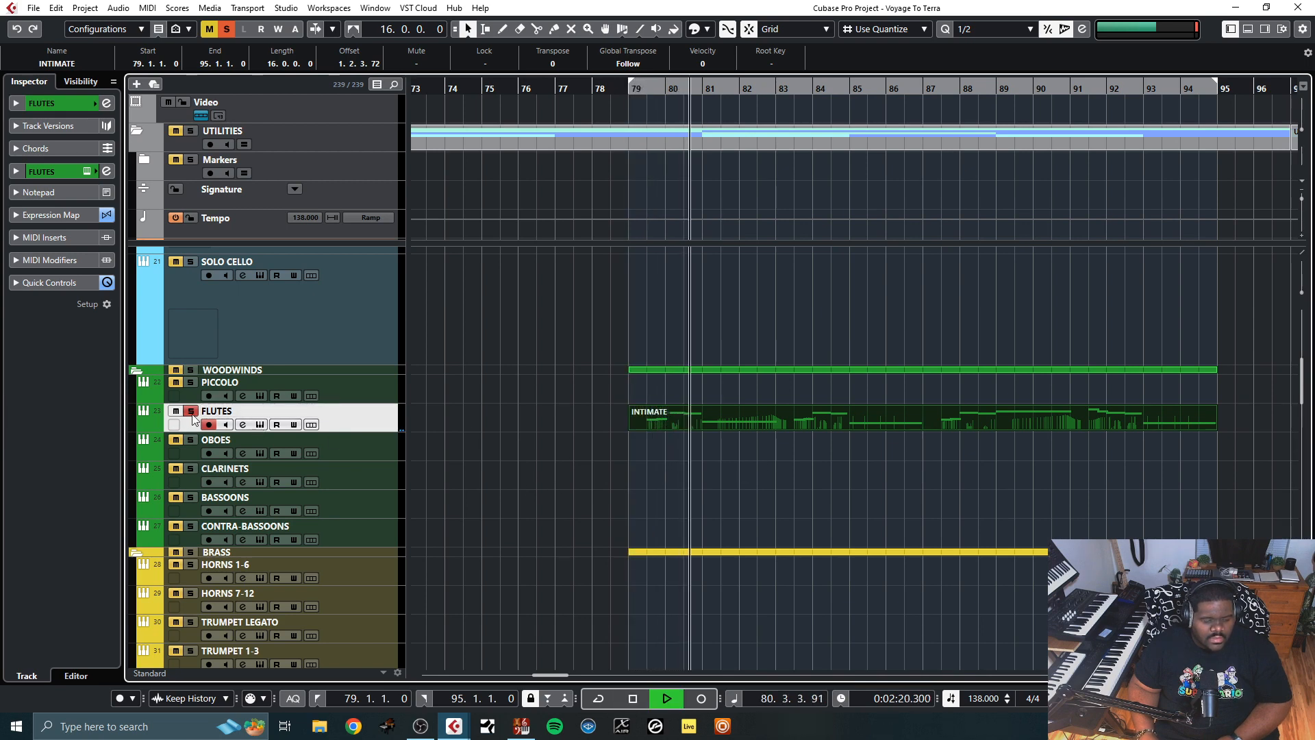
double_click(811, 421)
left_click(139, 195)
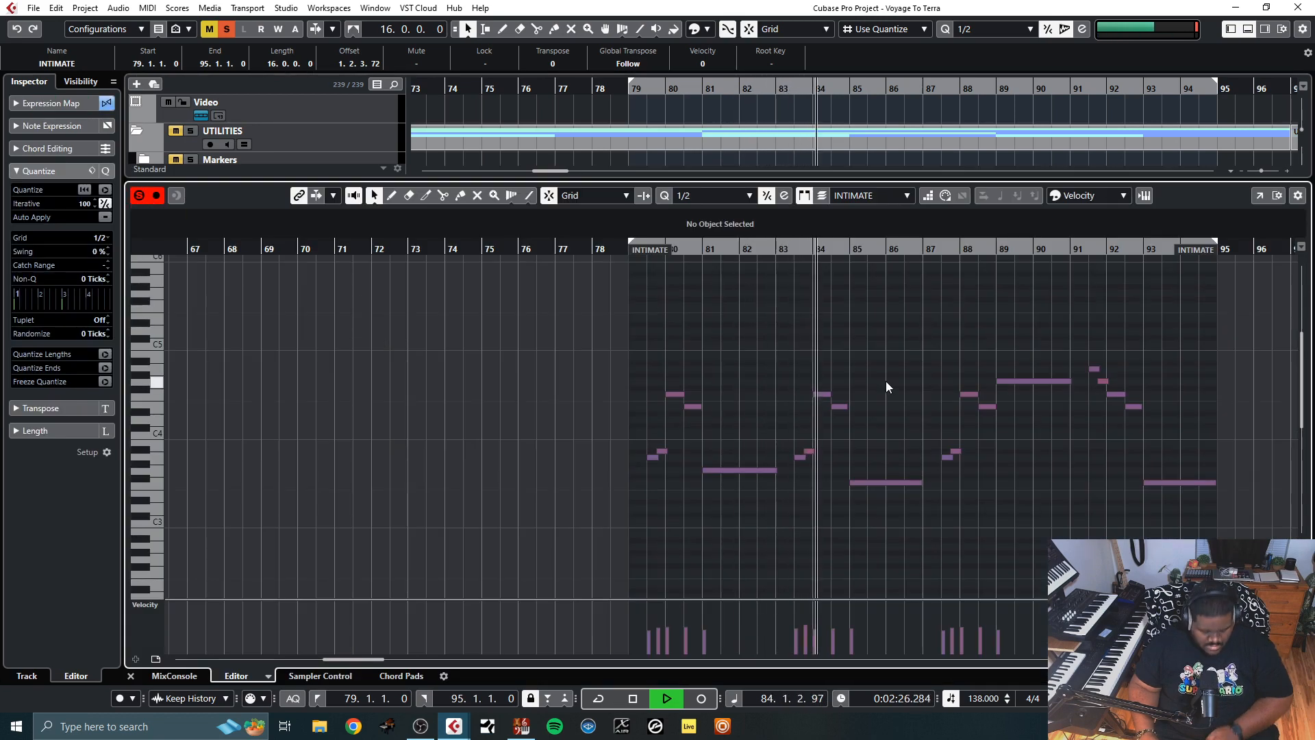
key("ctrl+a")
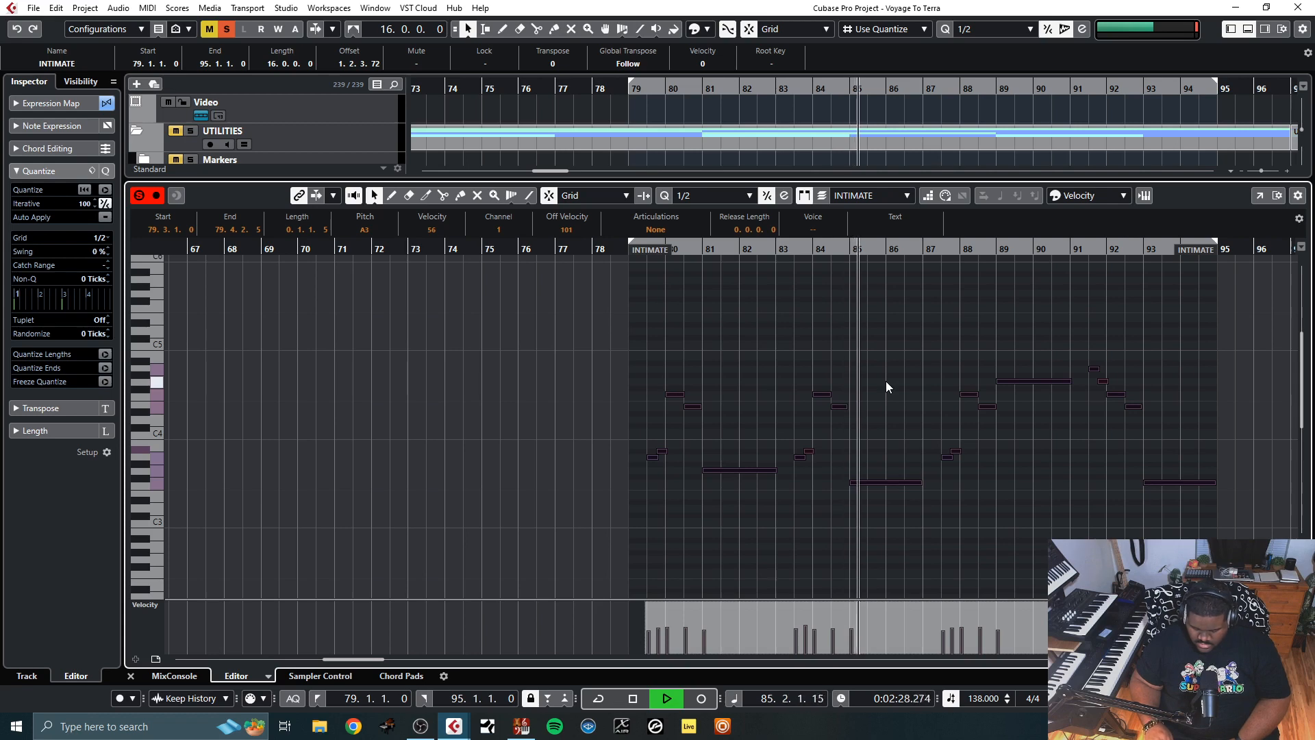
key("shift+Up")
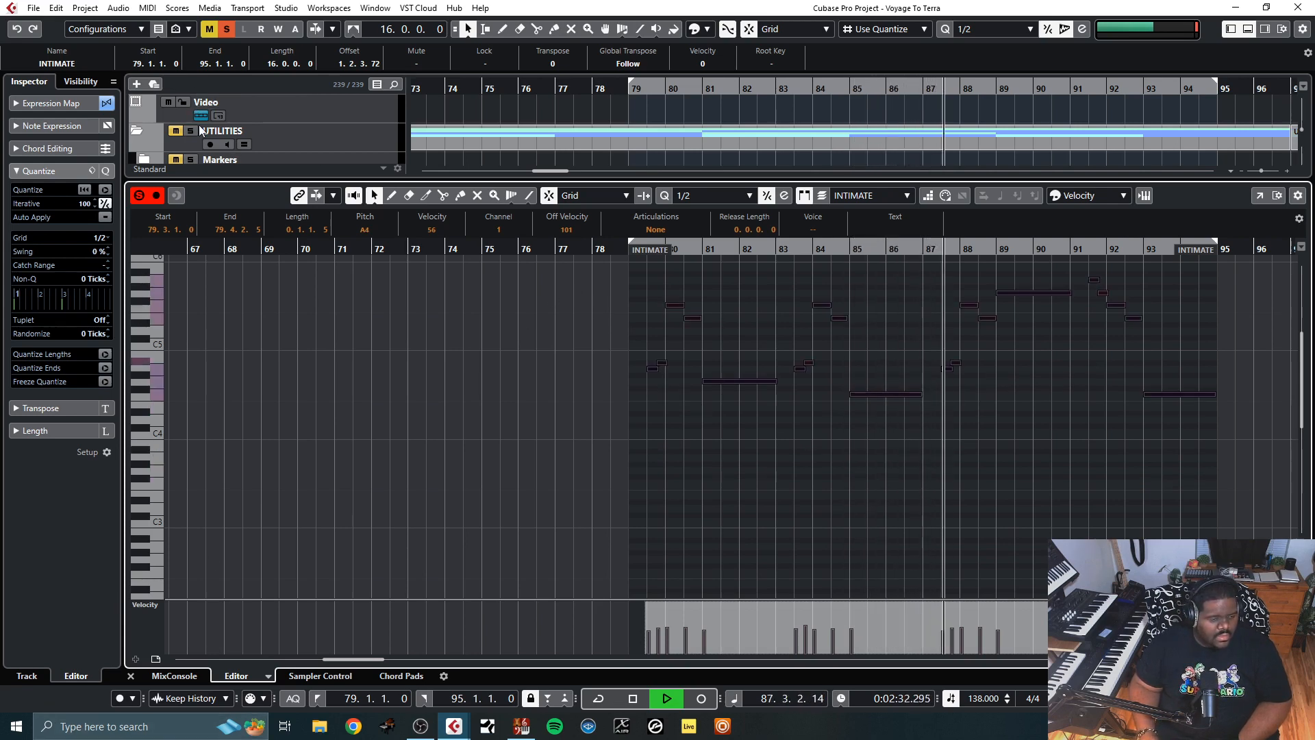
left_click(135, 198)
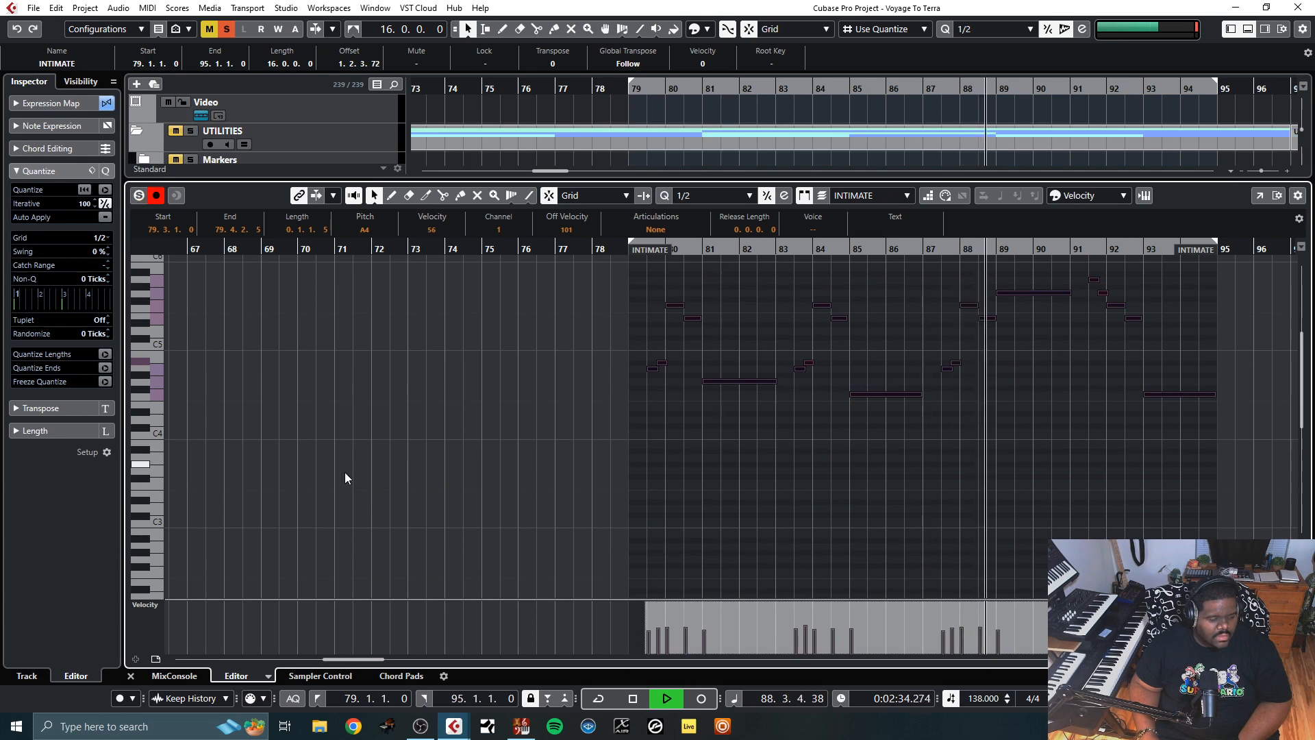
left_click(131, 676)
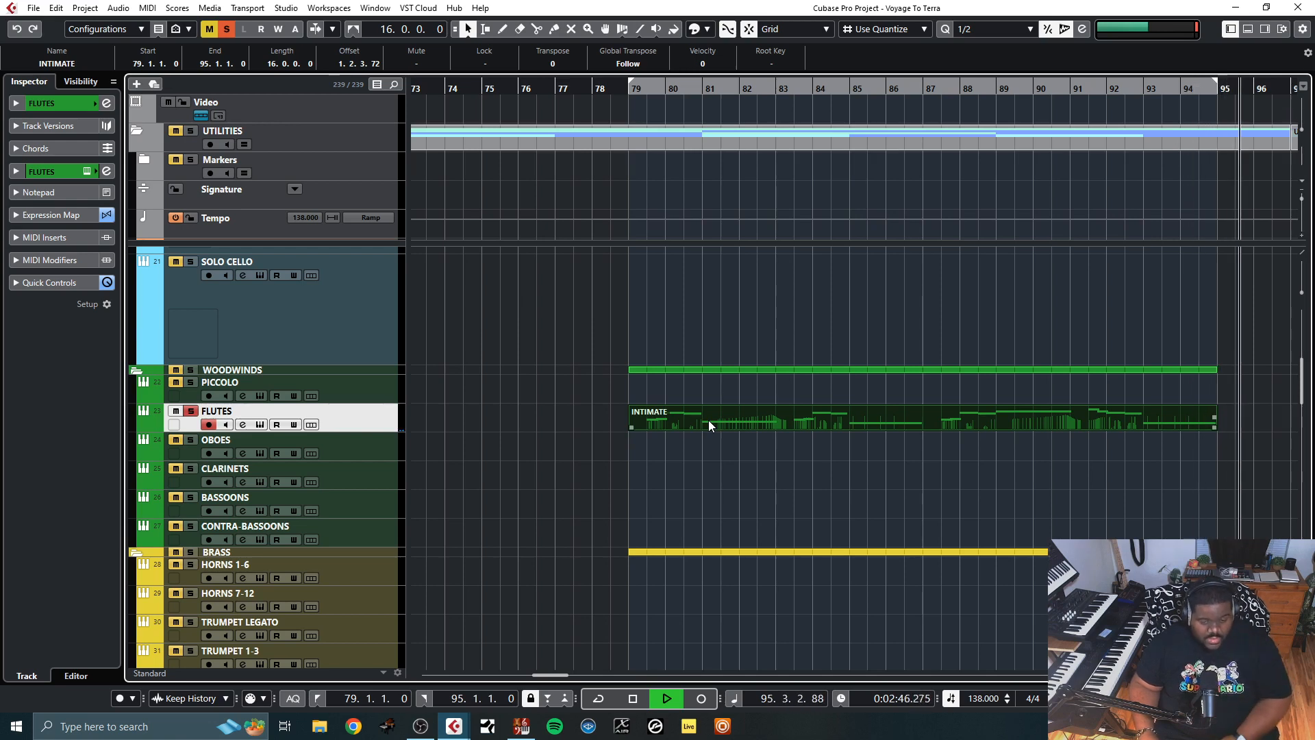
key("space")
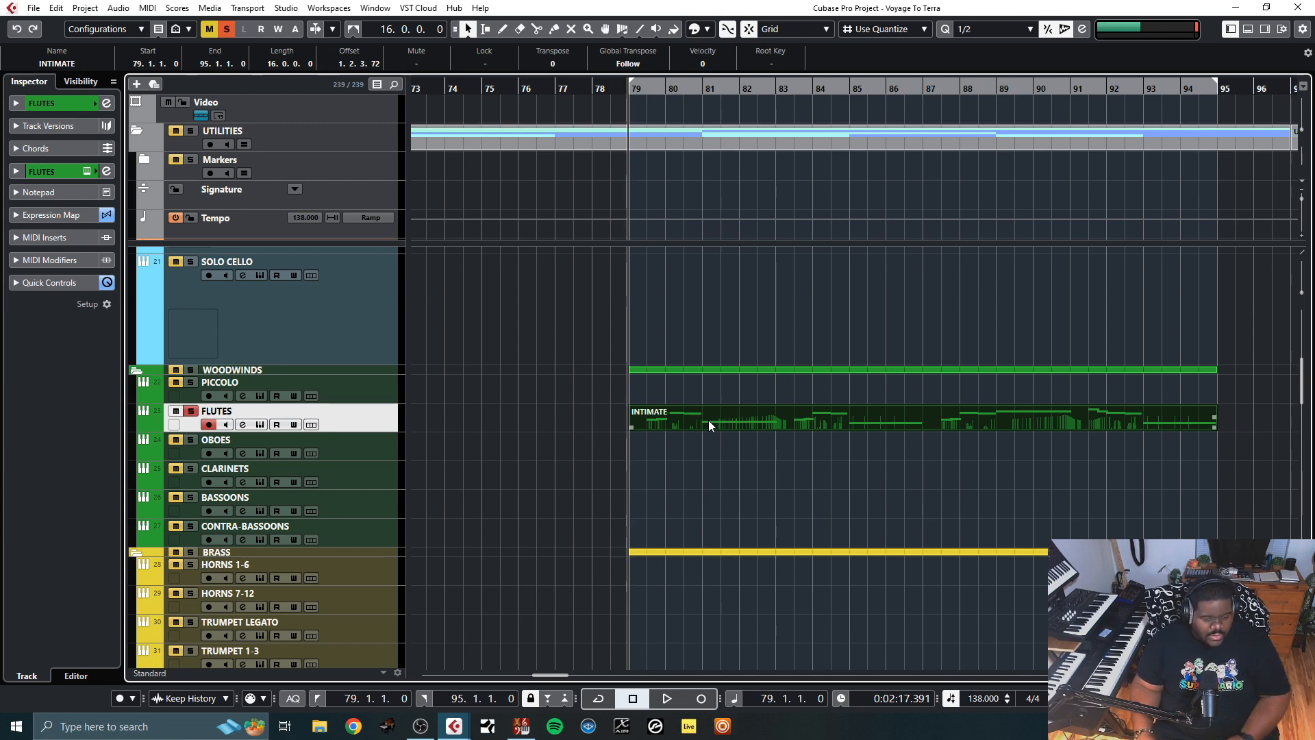
Duplicate the FLUTES part onto the soloed OBOES track, lowered by one octave, and play the result from bar 79
left_click_drag(708, 421, 700, 445)
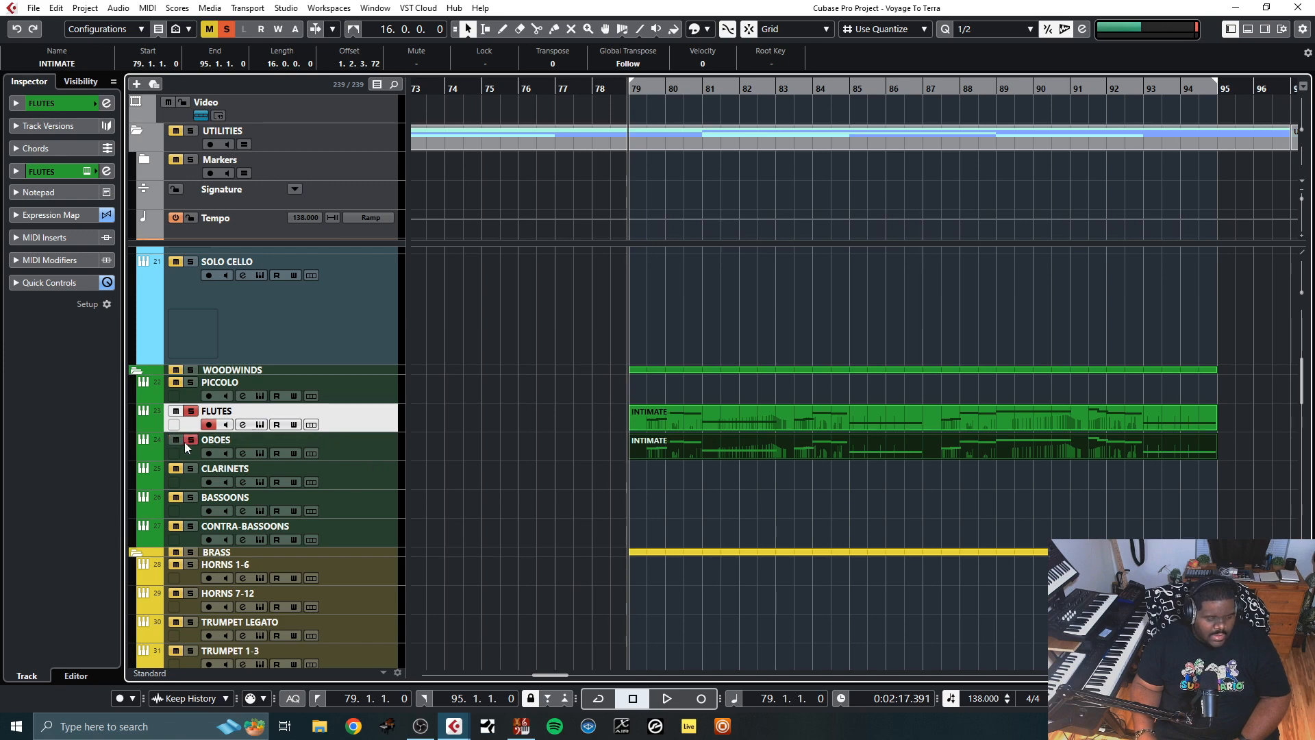
double_click(726, 448)
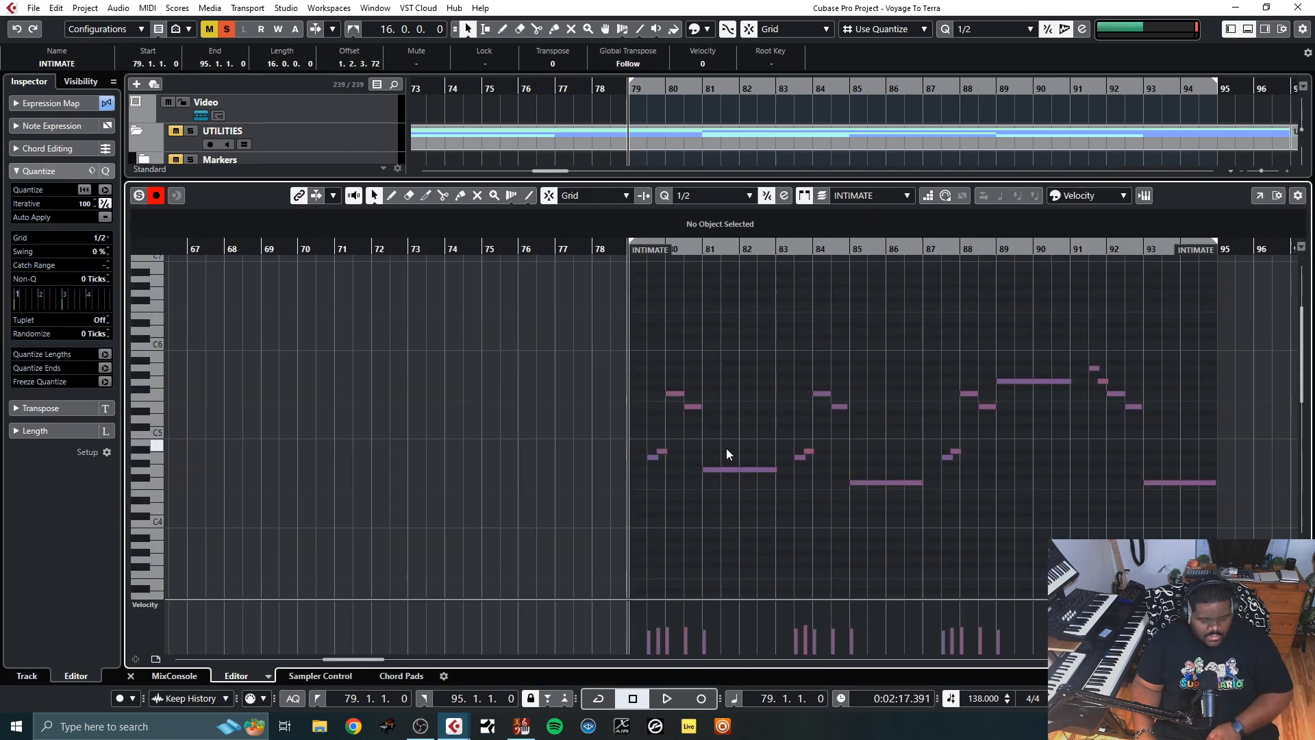
key("space")
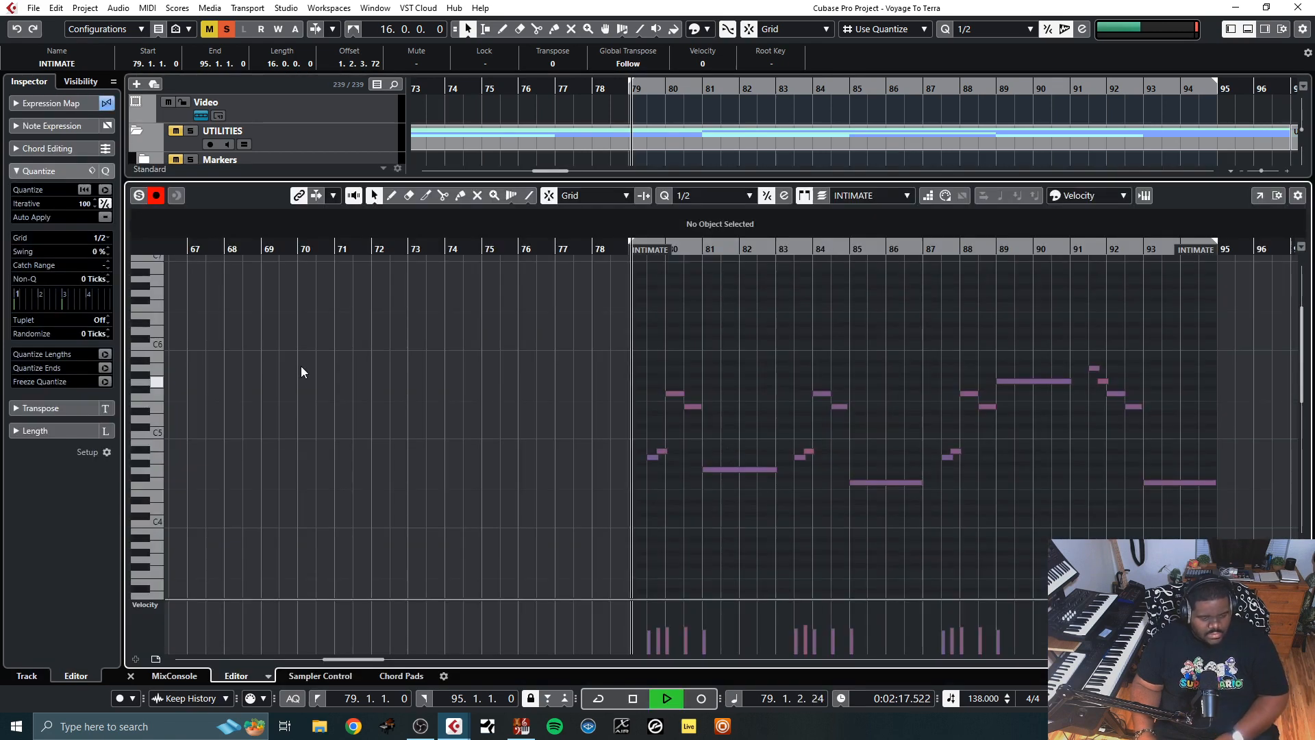
left_click(138, 196)
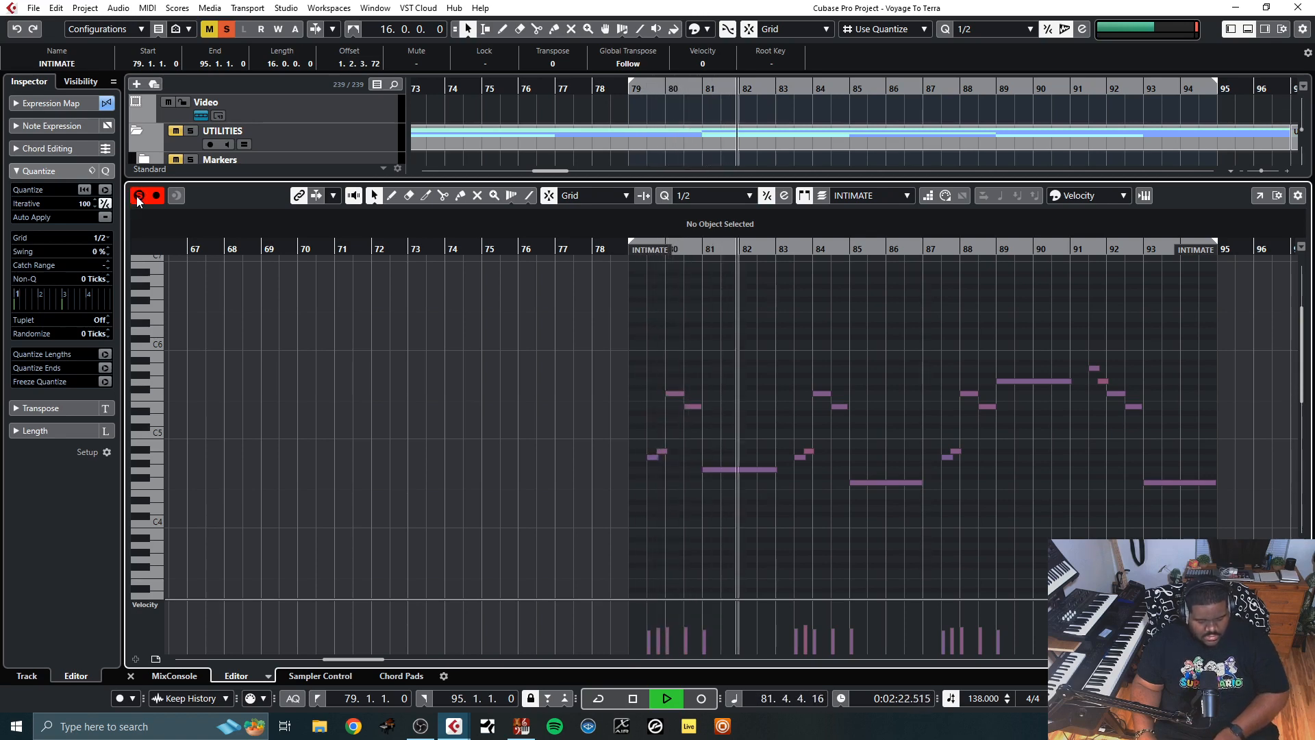
key("ctrl+a")
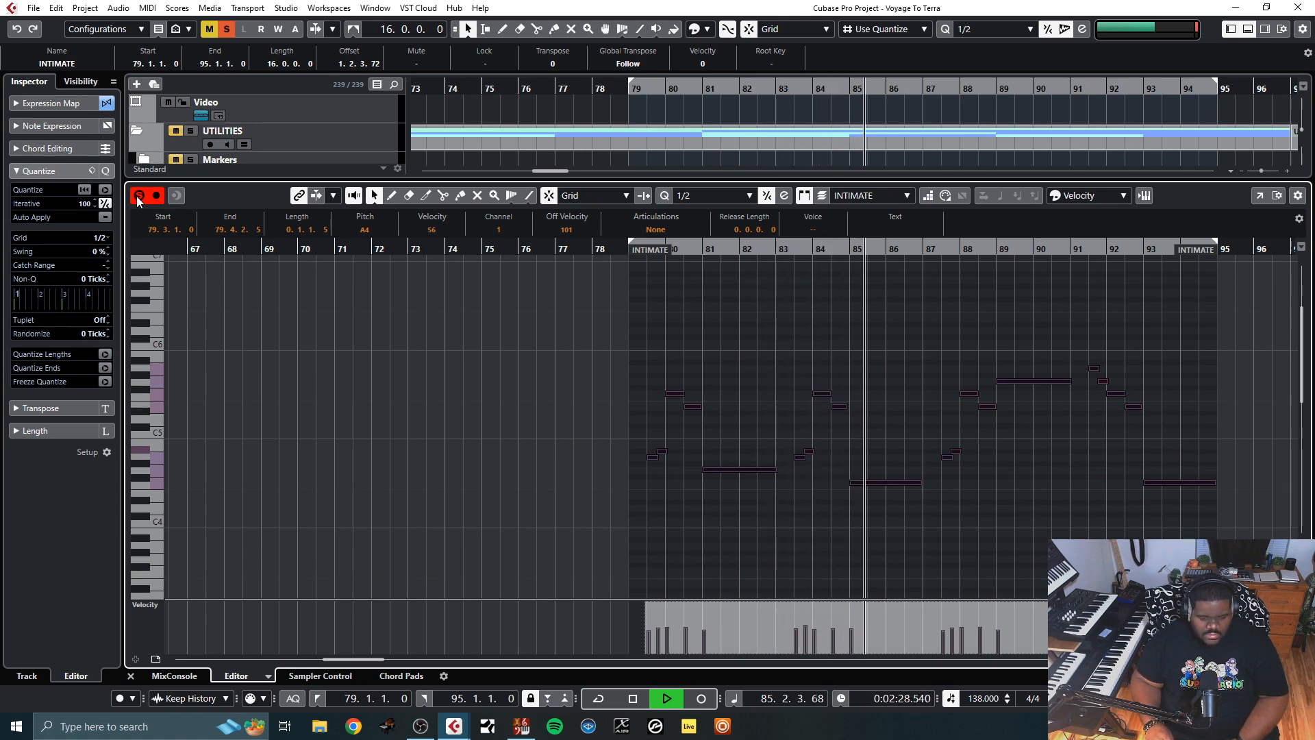
key("shift+Down")
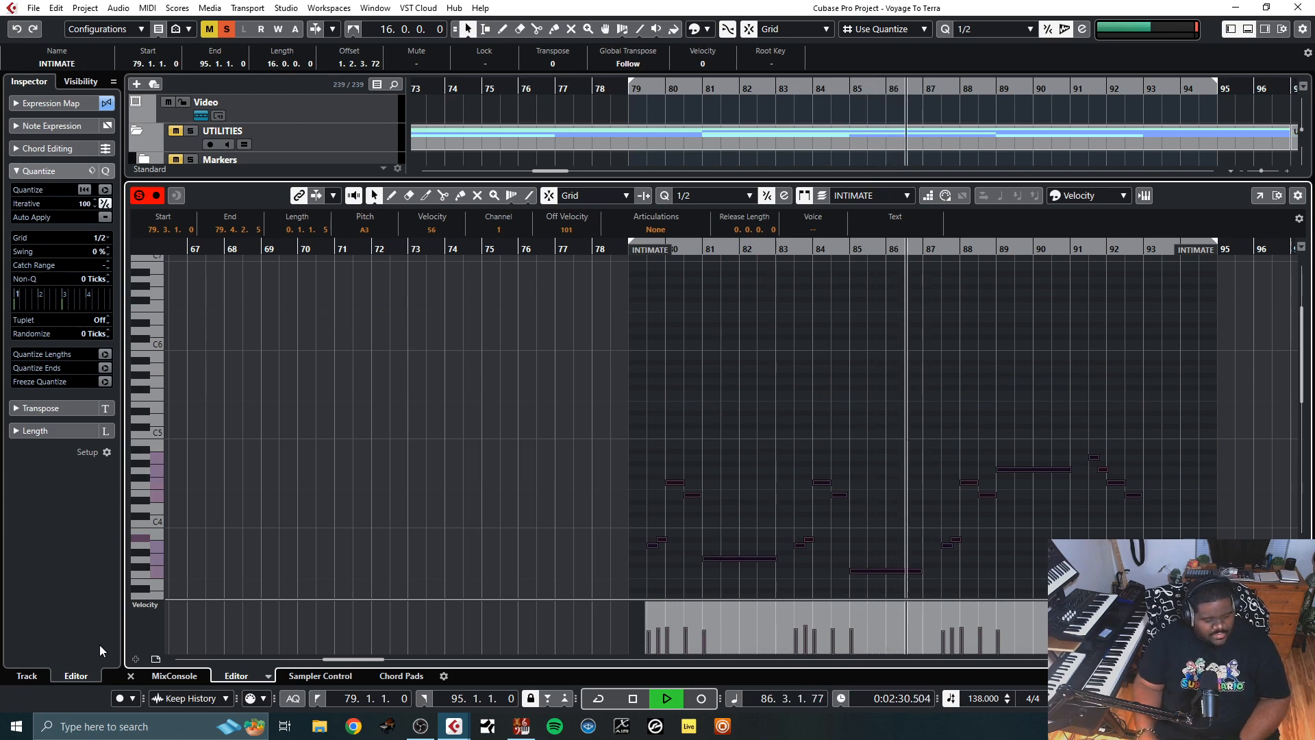
left_click(130, 676)
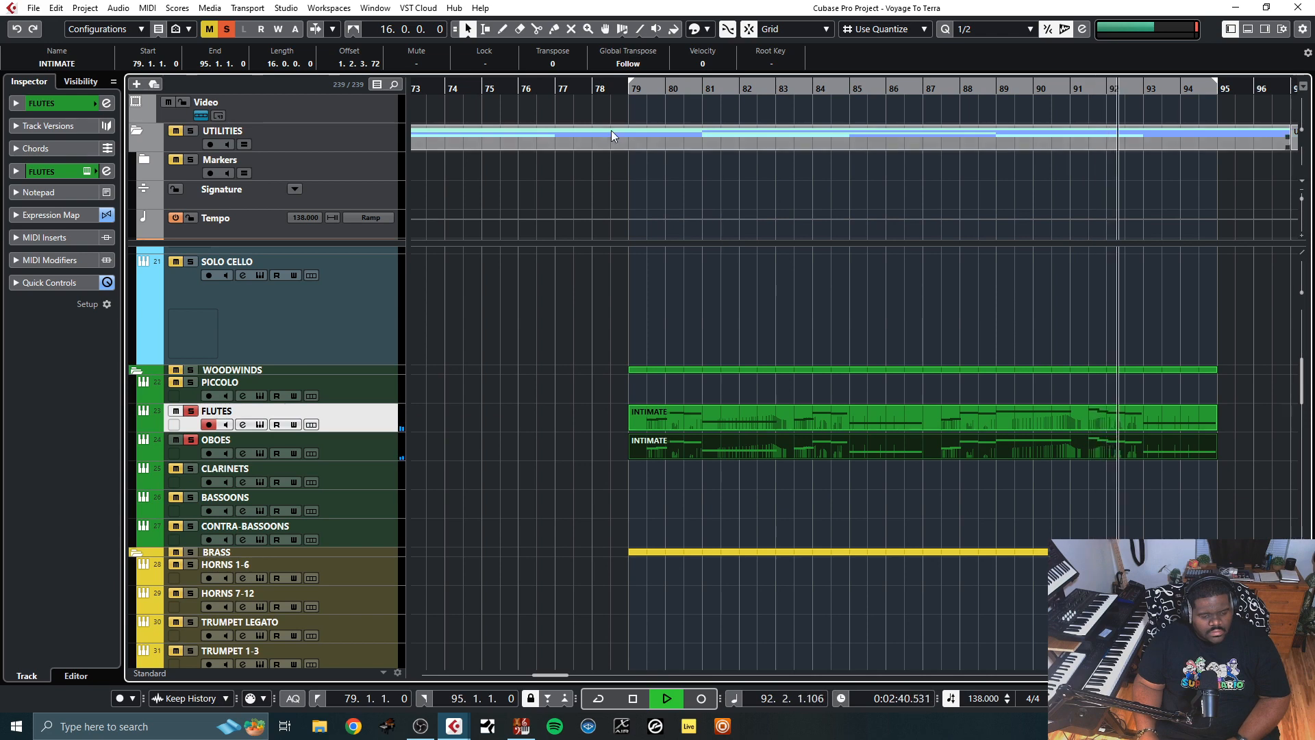
left_click(619, 93)
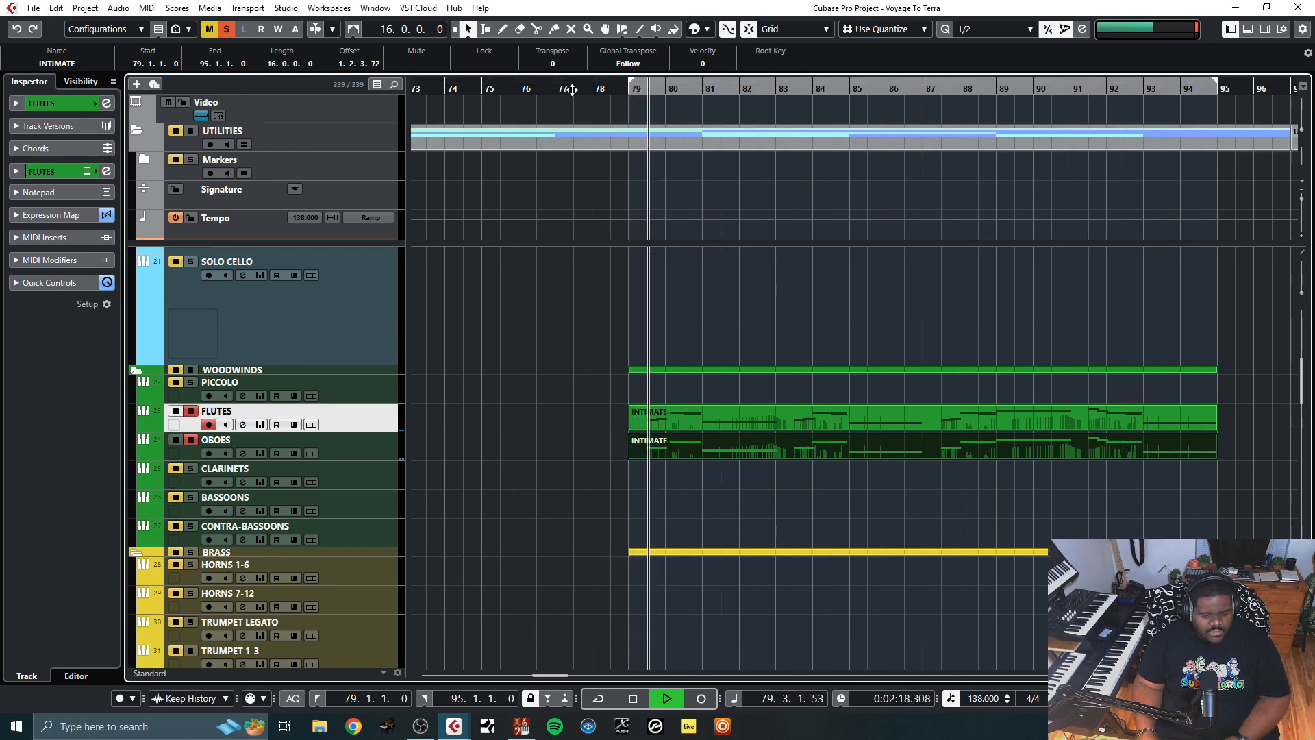
scroll(561, 508, "down", 4)
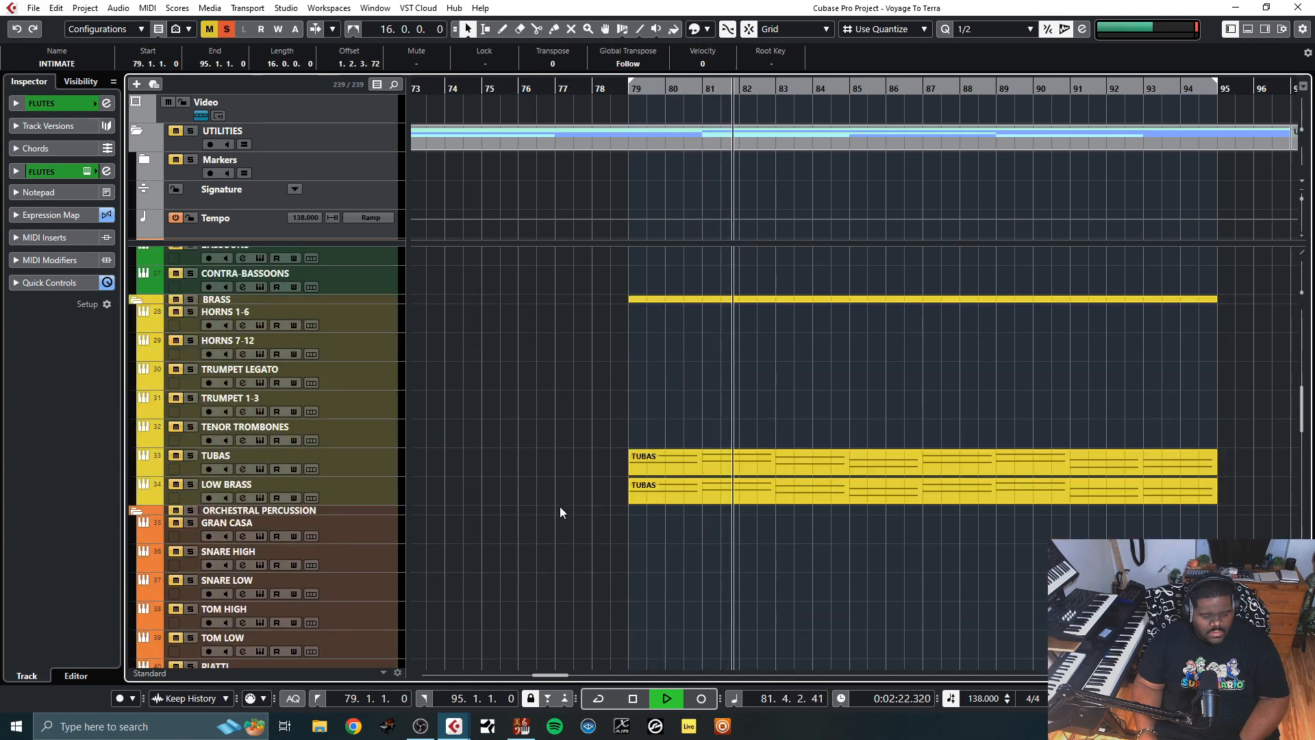
Paste the INTIMATE part onto the HORNS 1-6 track at bar 79 and play it soloed with the woodwinds
scroll(560, 508, "up", 3)
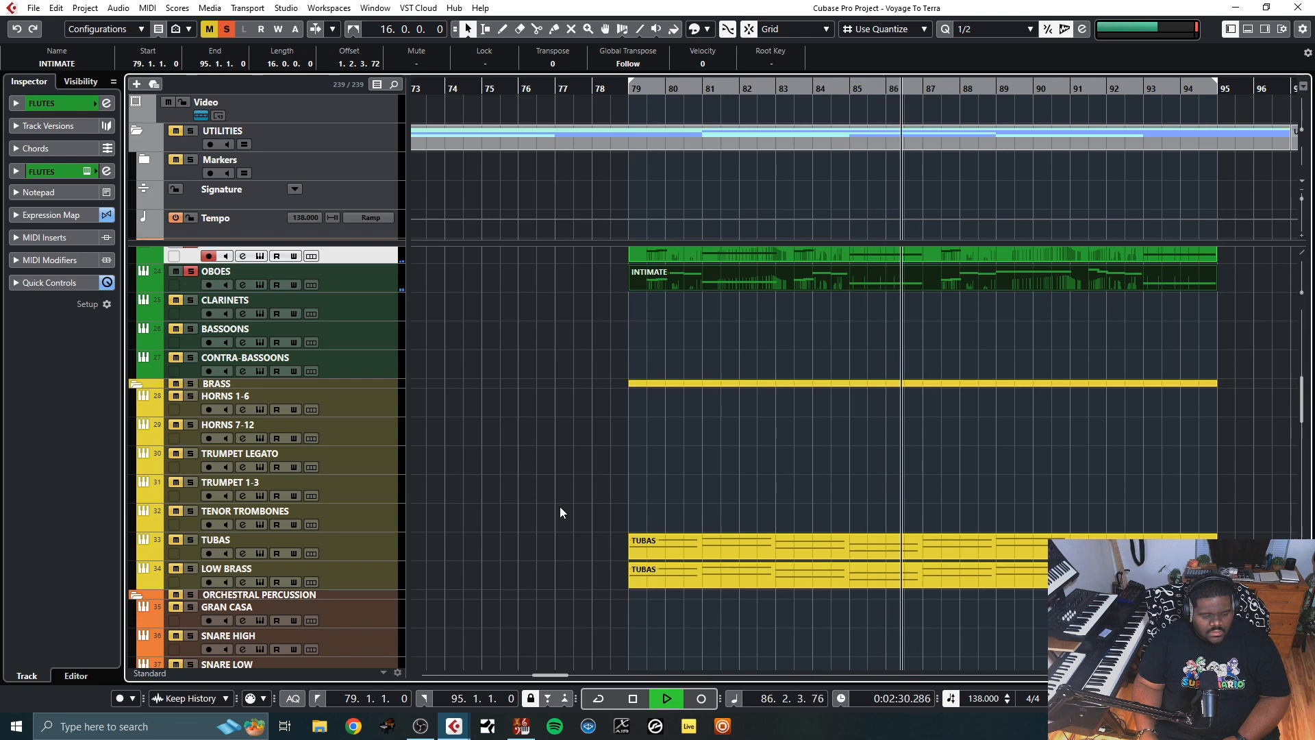
key("space")
left_click(366, 404)
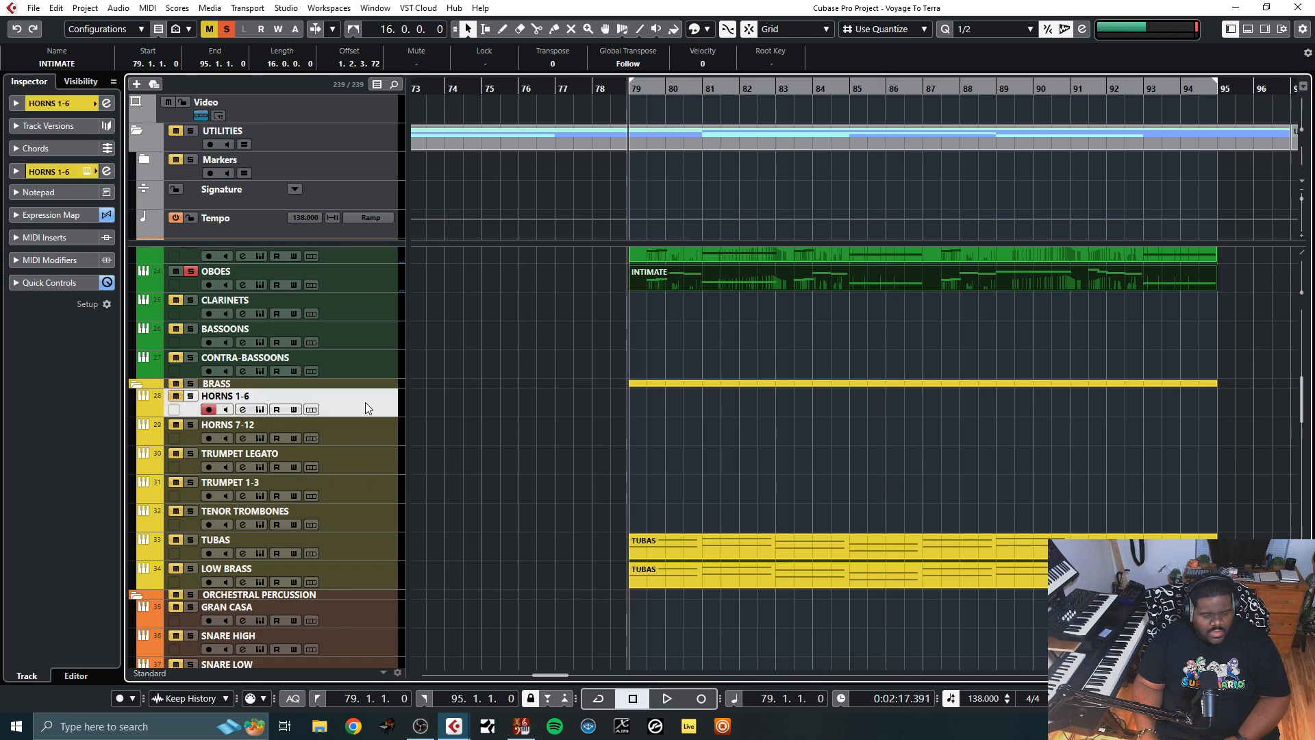
key("ctrl+v")
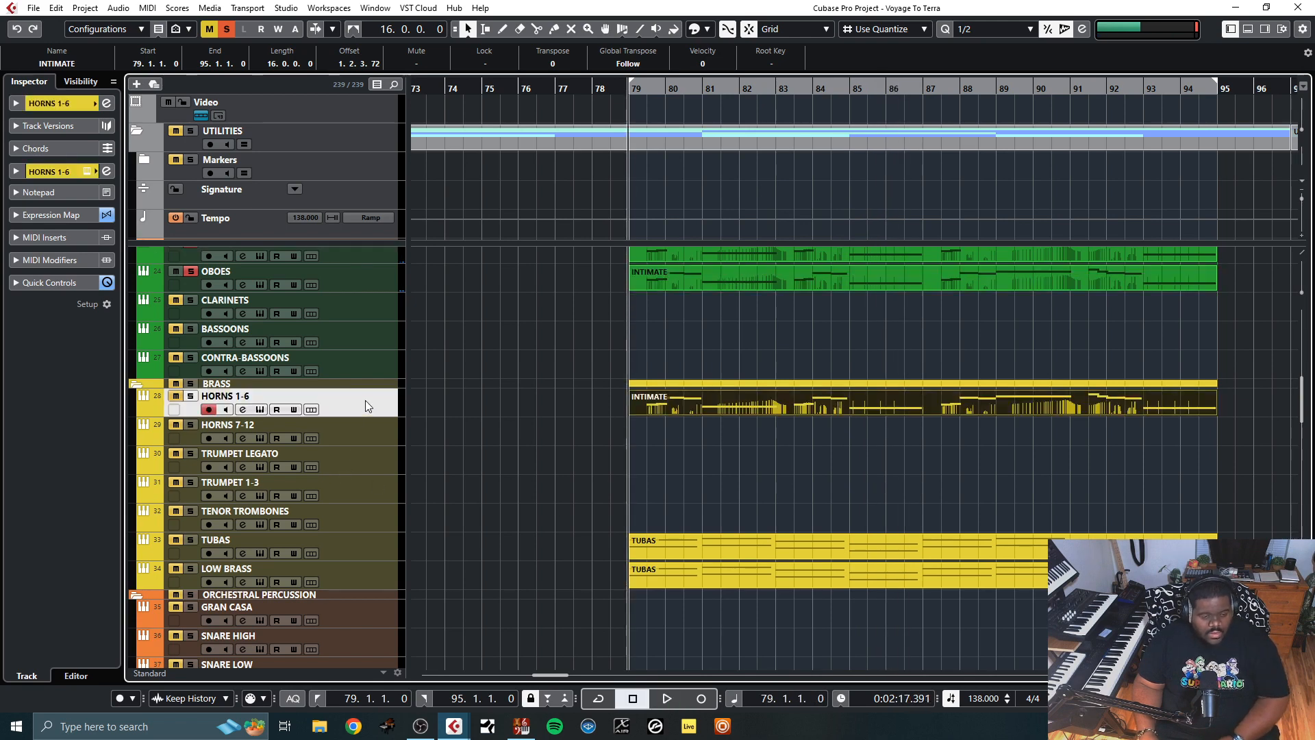
key("space")
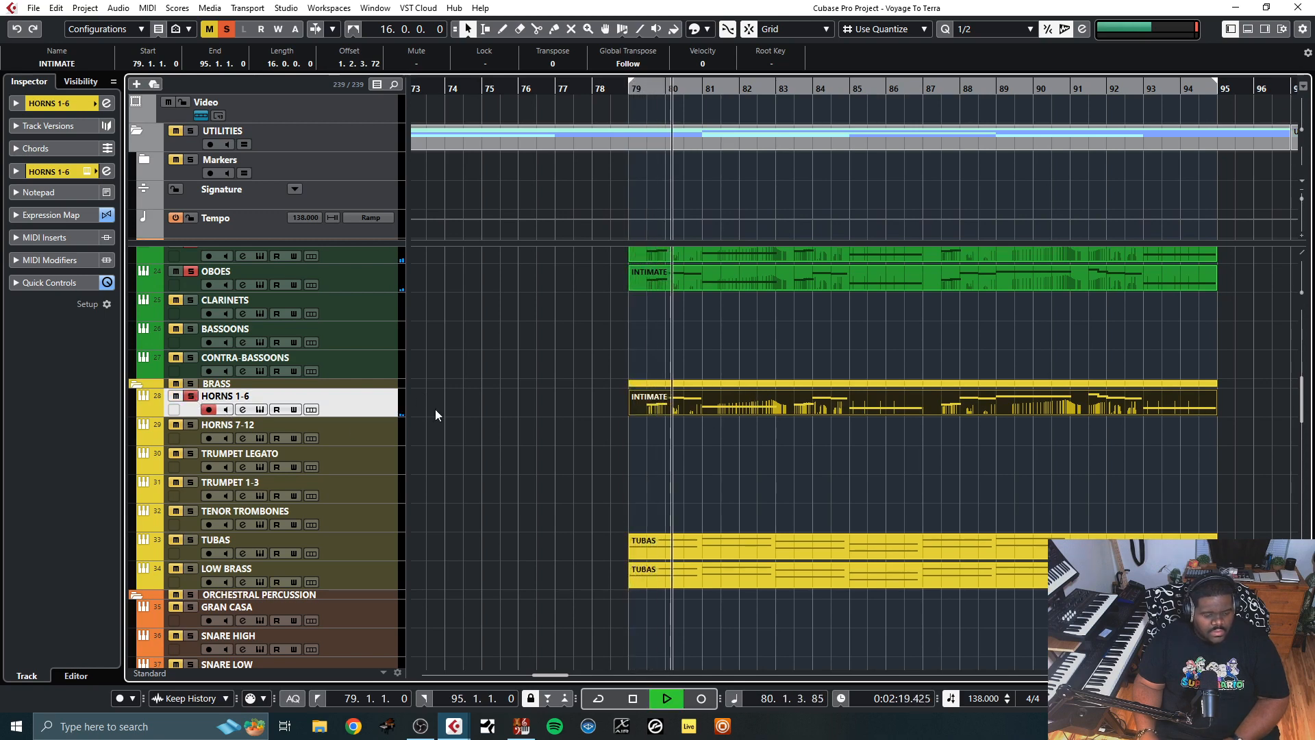
Lower all notes of the HORNS 1-6 part by one octave during playback, and solo HORNS 7-12 as well
double_click(741, 407)
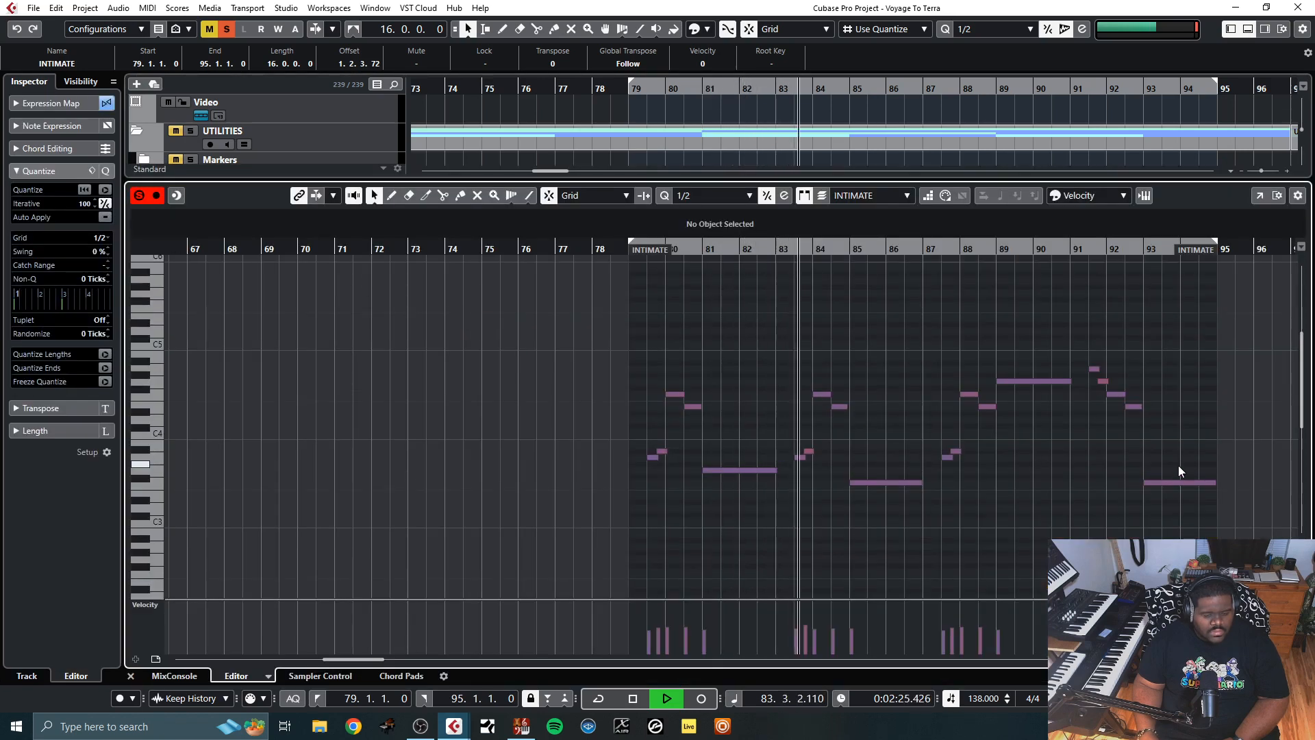
key("ctrl+a")
key("shift+Down")
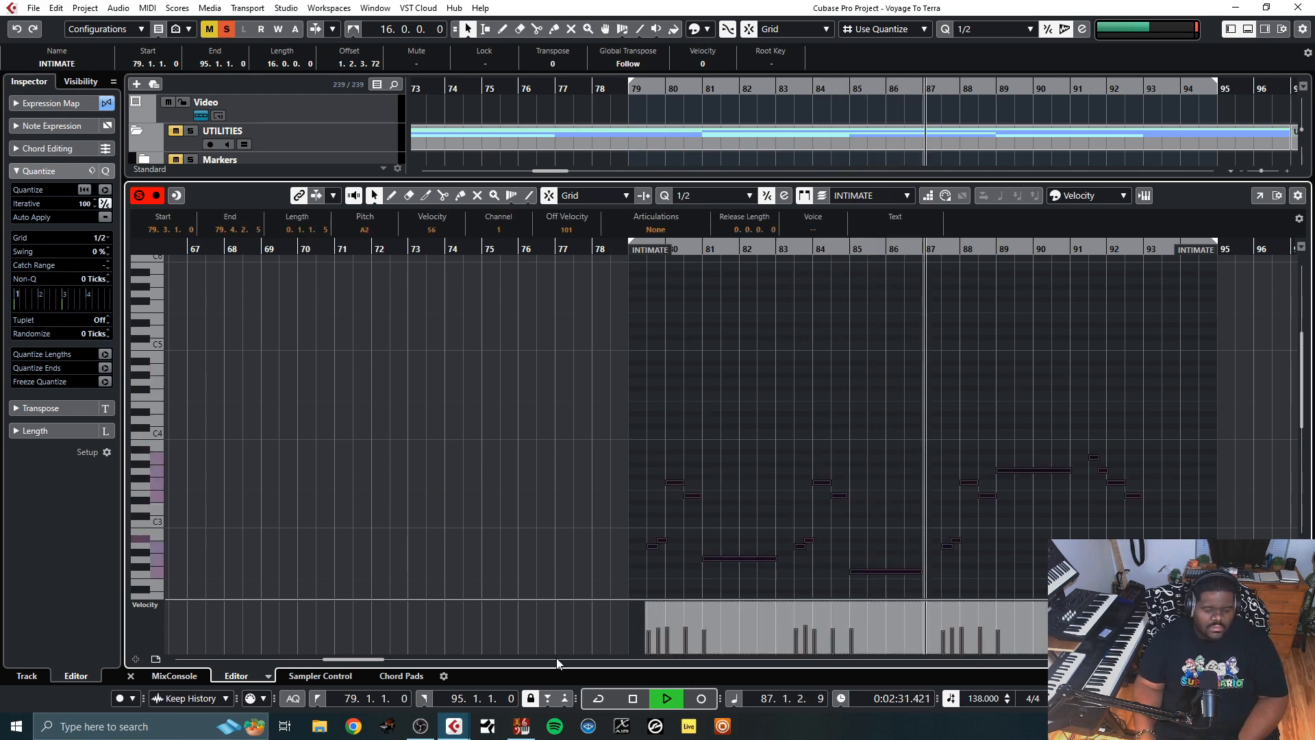
left_click(130, 676)
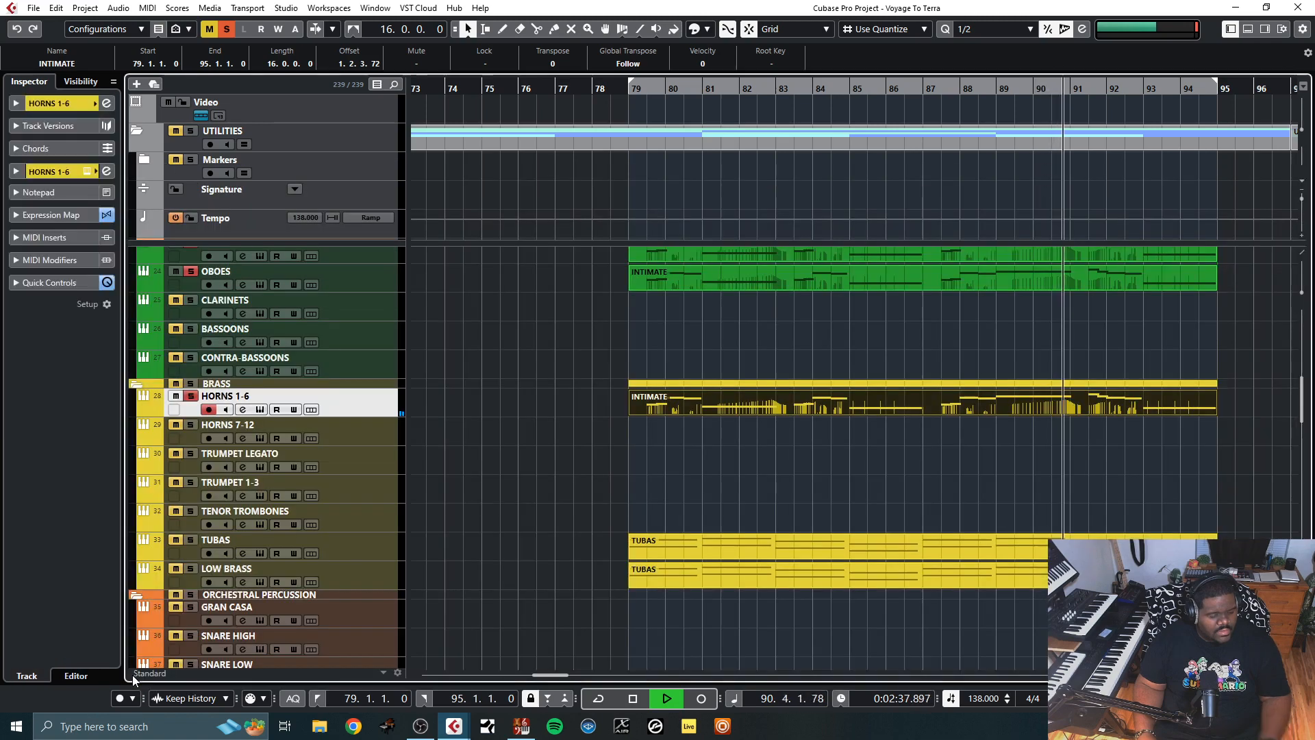
left_click(172, 425)
key("space")
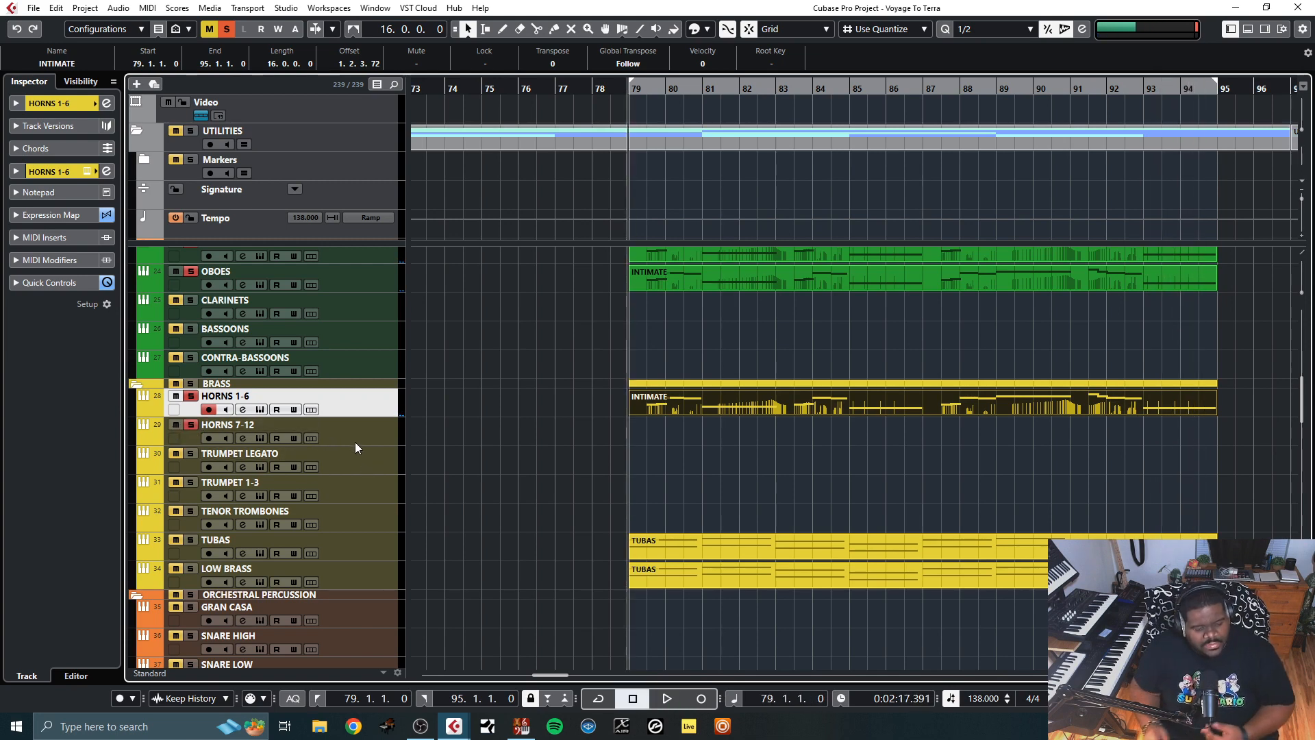
Look through the sketch, woodwind, brass, keys, strings and solo vocal tracks to review which parts fill bars 79 to 95
scroll(354, 441, "up", 3)
scroll(692, 373, "up", 18)
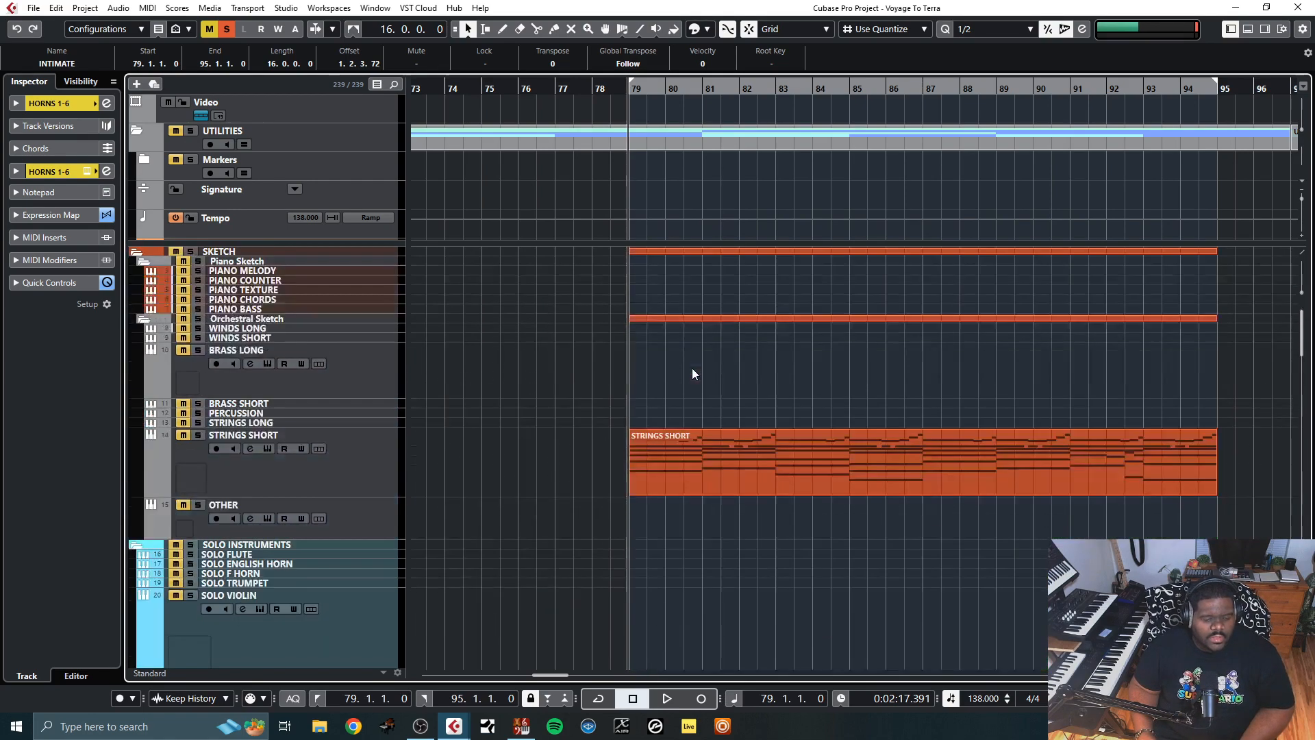
scroll(692, 373, "down", 20)
scroll(691, 374, "up", 18)
scroll(692, 368, "up", 10)
scroll(692, 368, "down", 20)
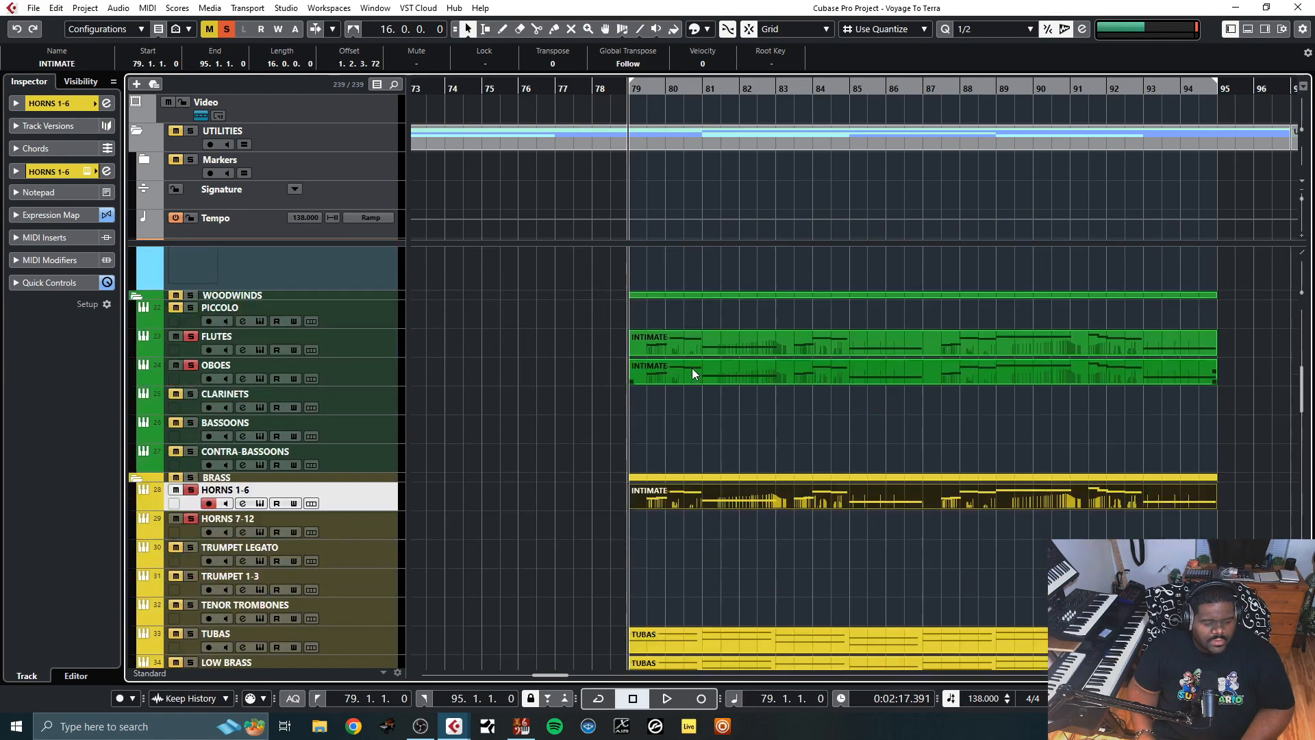
scroll(693, 373, "up", 10)
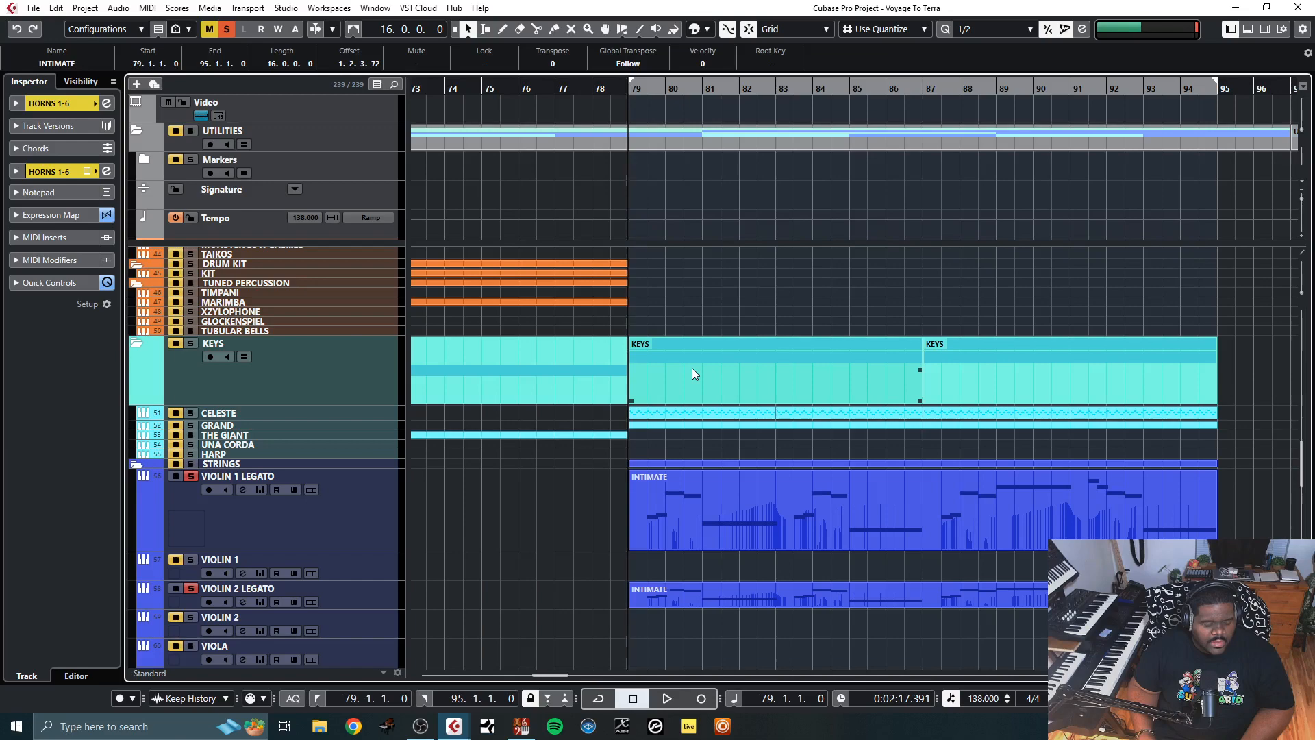
scroll(693, 374, "down", 10)
scroll(692, 368, "up", 10)
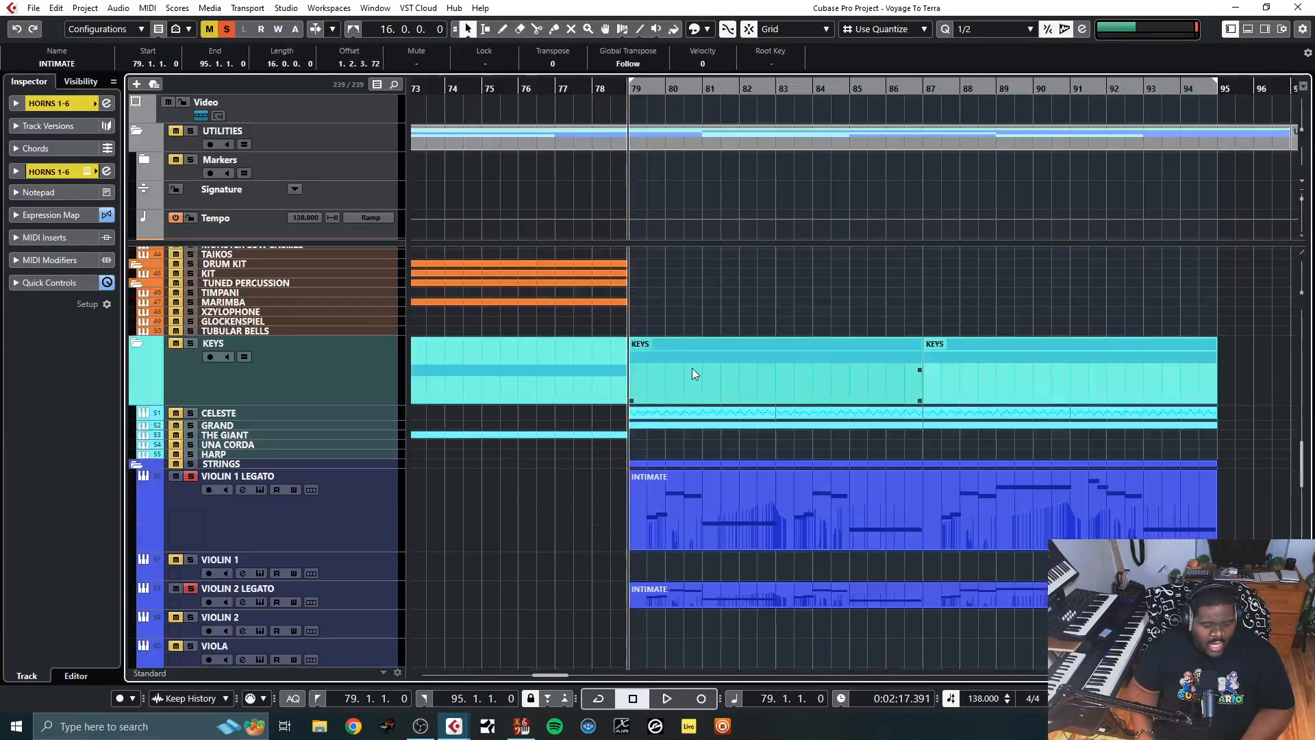
scroll(692, 368, "down", 7)
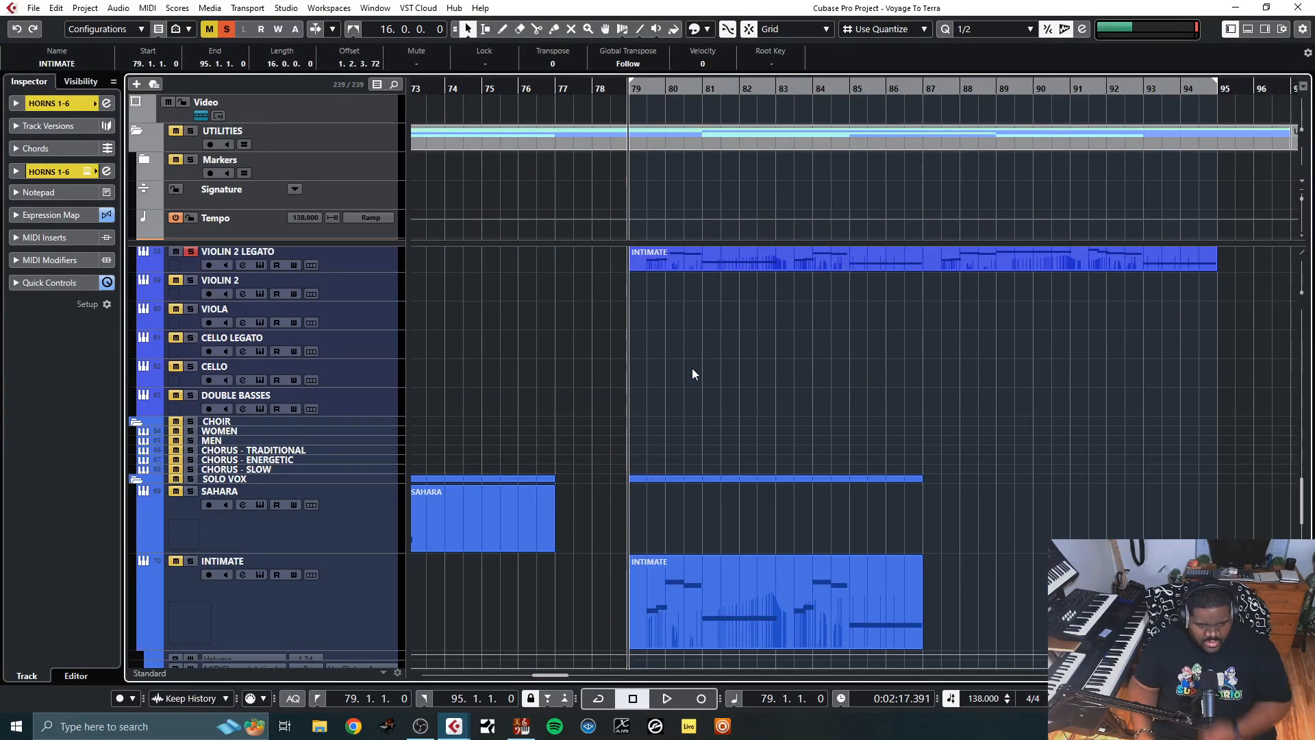
scroll(692, 373, "down", 3)
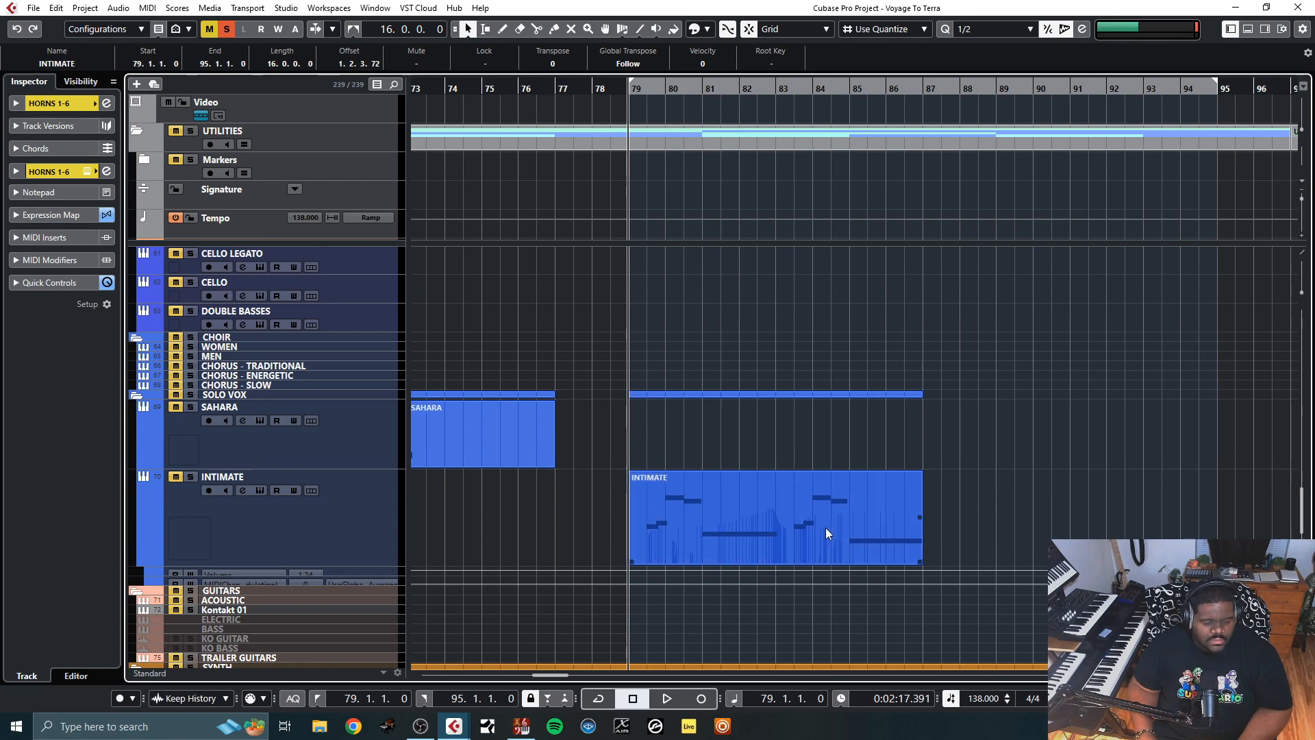
scroll(825, 527, "up", 8)
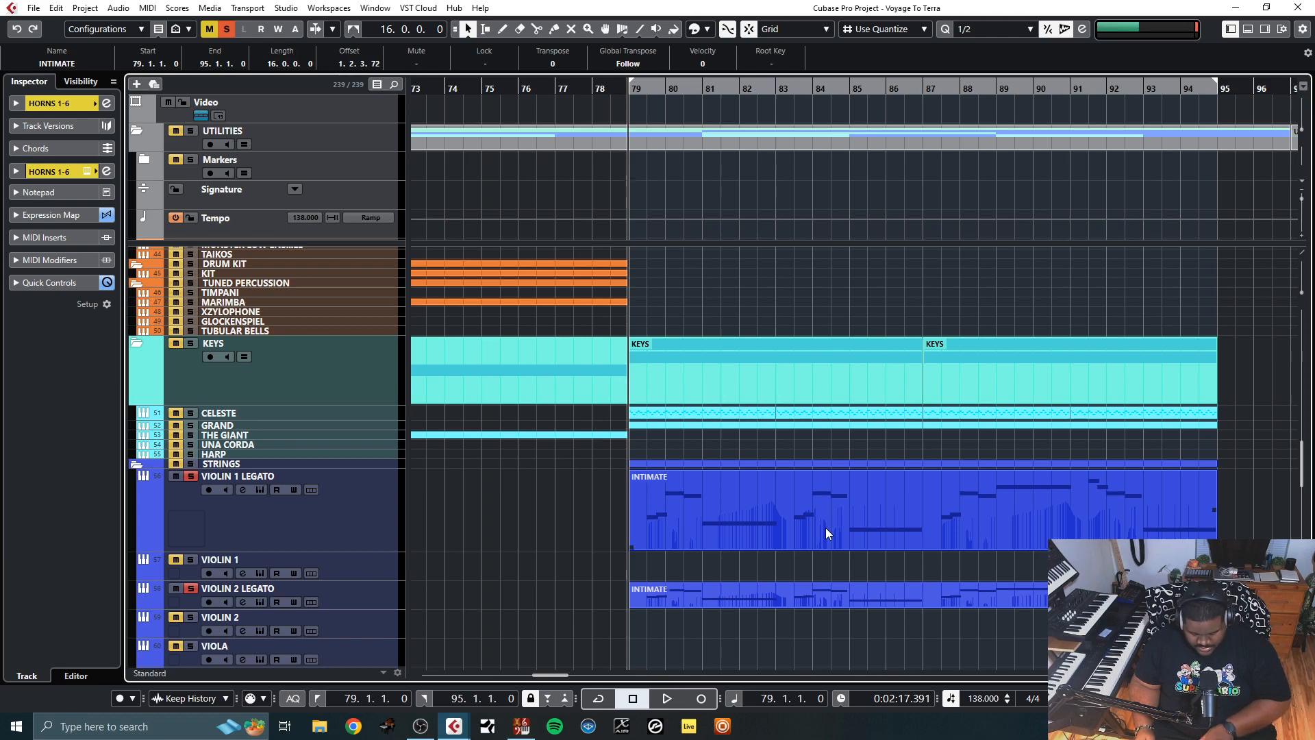
Clear all track solos and play the whole project from the beginning
key("shift+b")
key("Home")
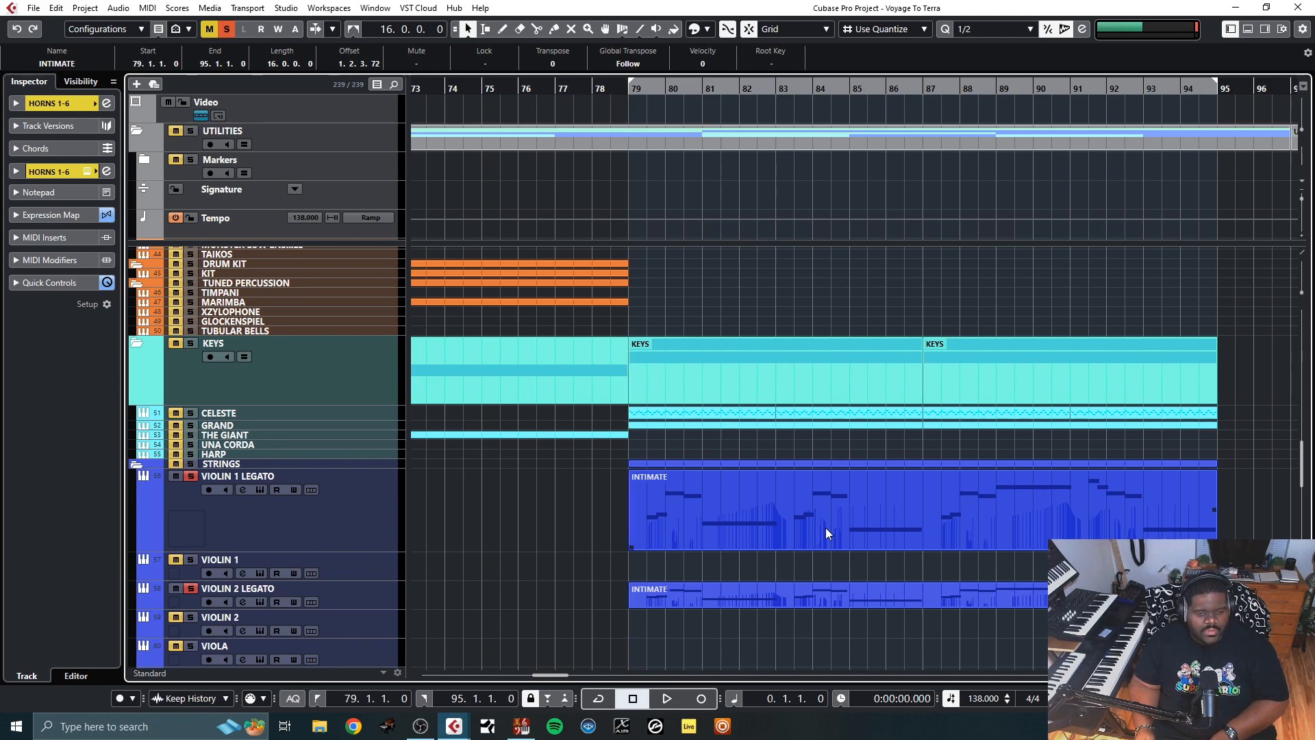
key("space")
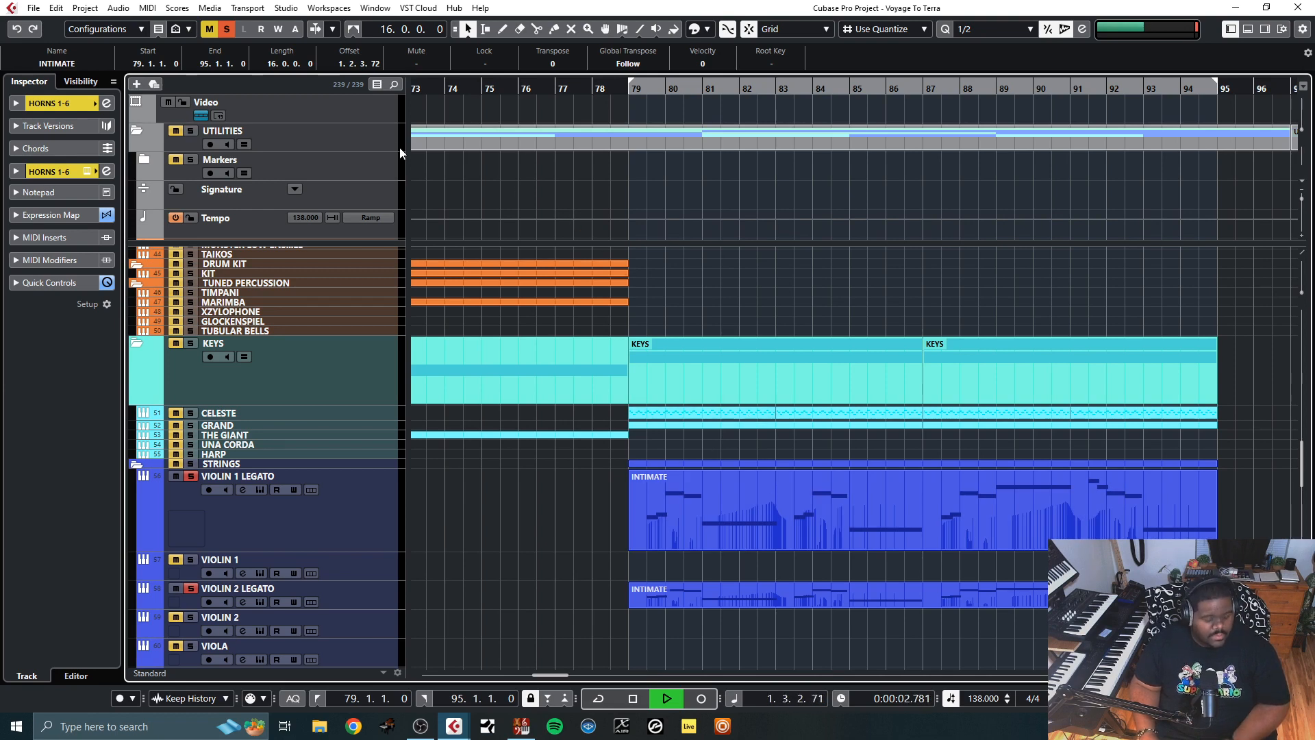
left_click(229, 30)
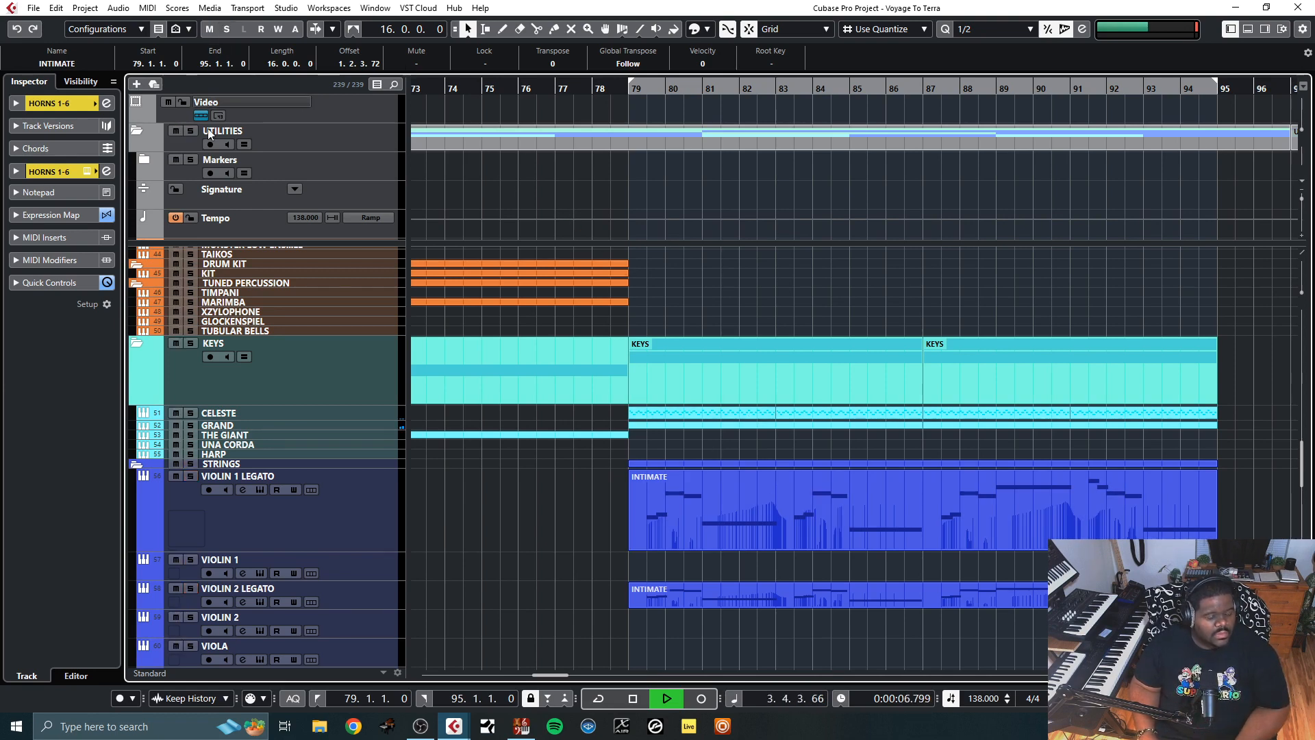
key("space")
key("shift+b")
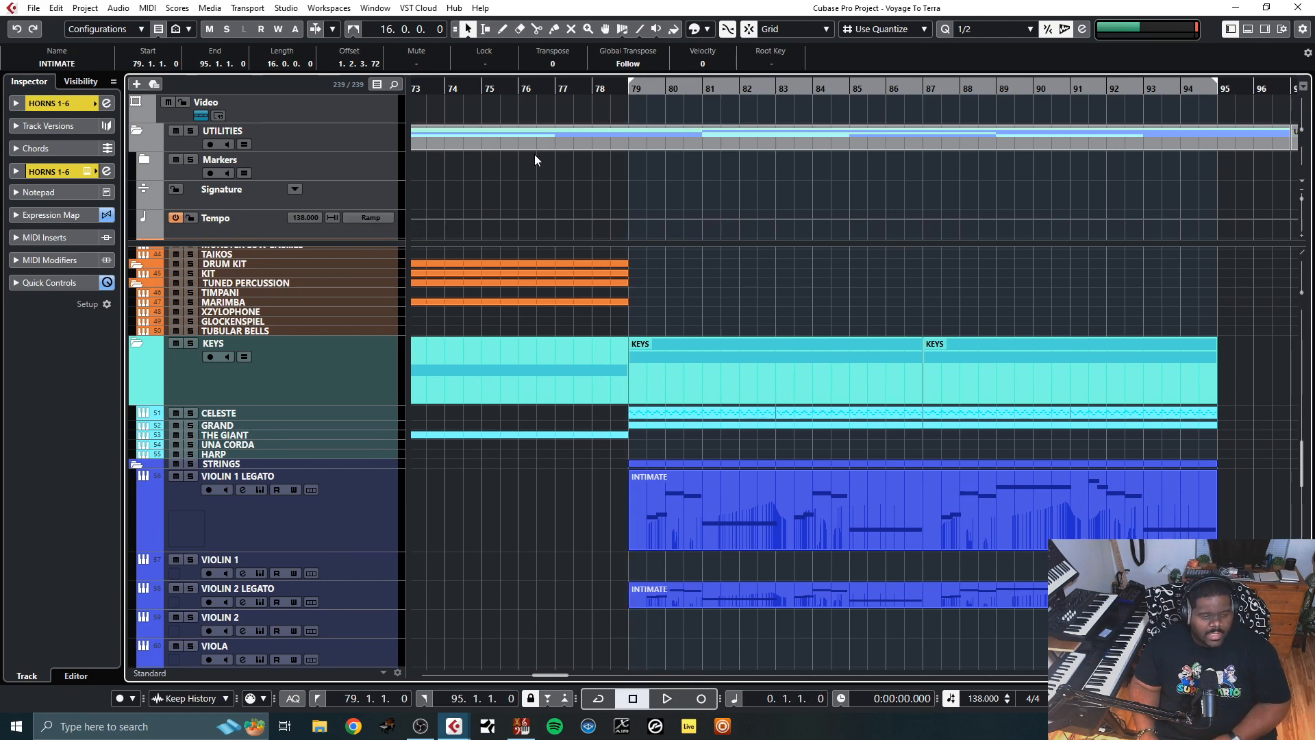
key("space")
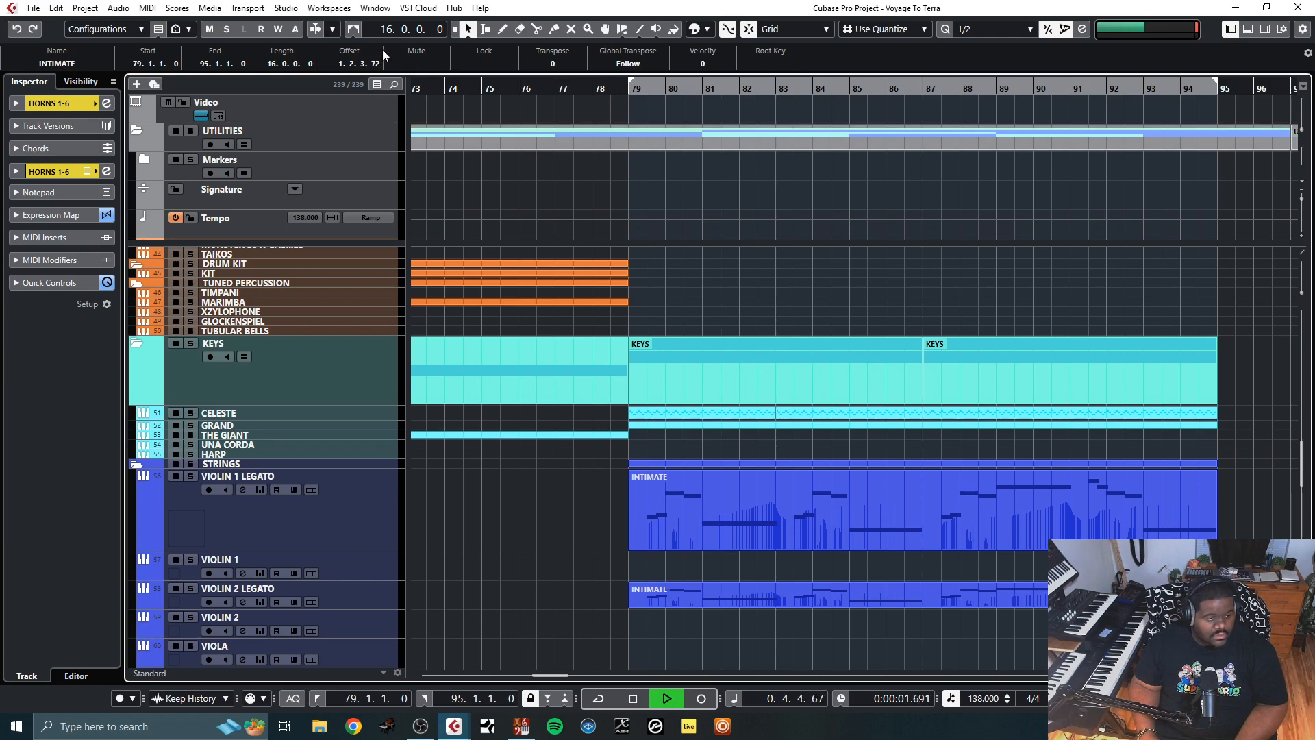
Turn on Auto-Scroll and review the whole arrangement during playback, with the timeline zoomed out and track heights reduced
left_click(315, 28)
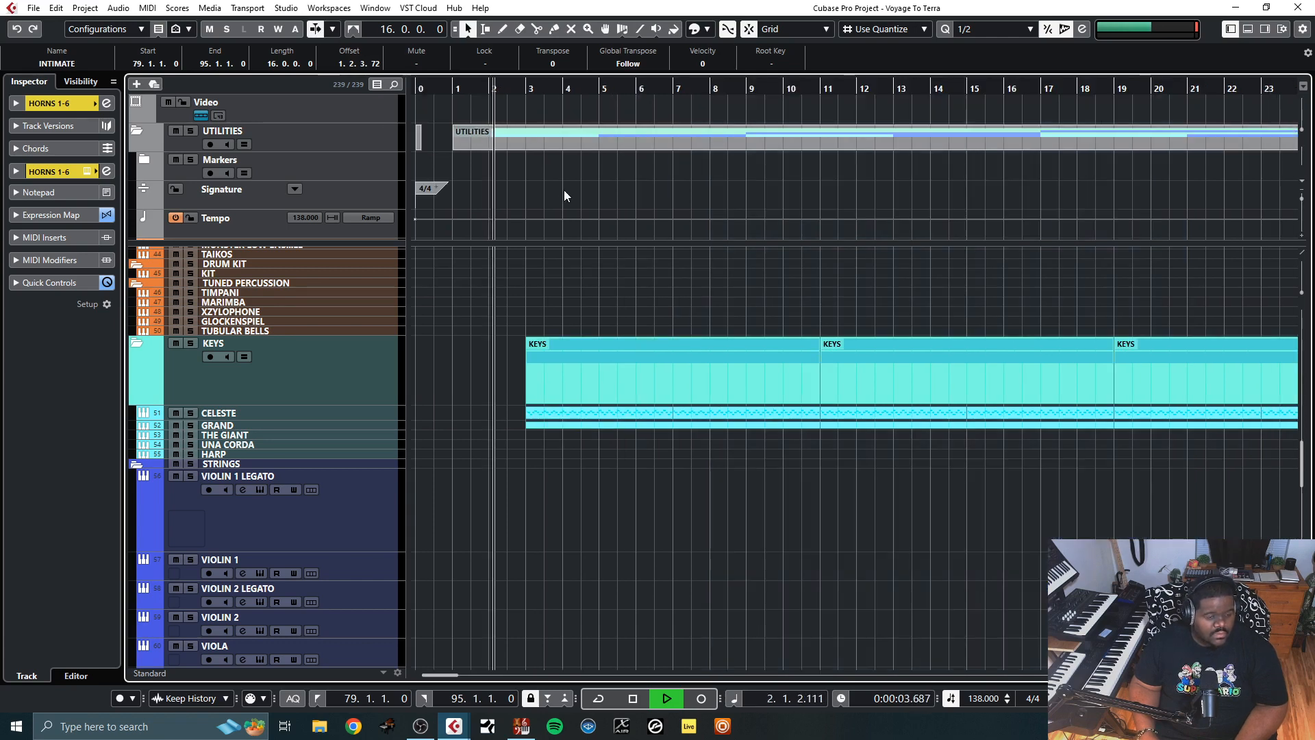
key("g")
key("g")
key("g")
key("g")
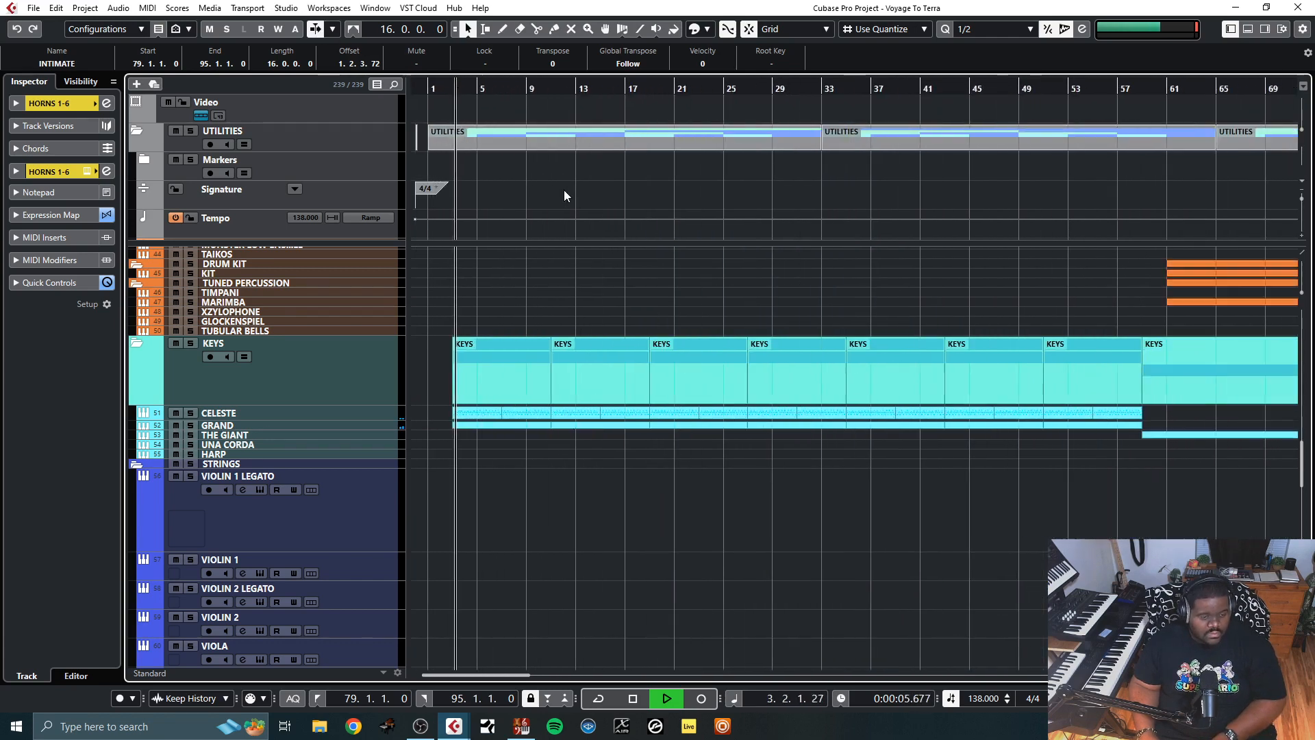
key("g")
key("shift+g")
key("shift+g")
key("shift+g")
key("shift+g")
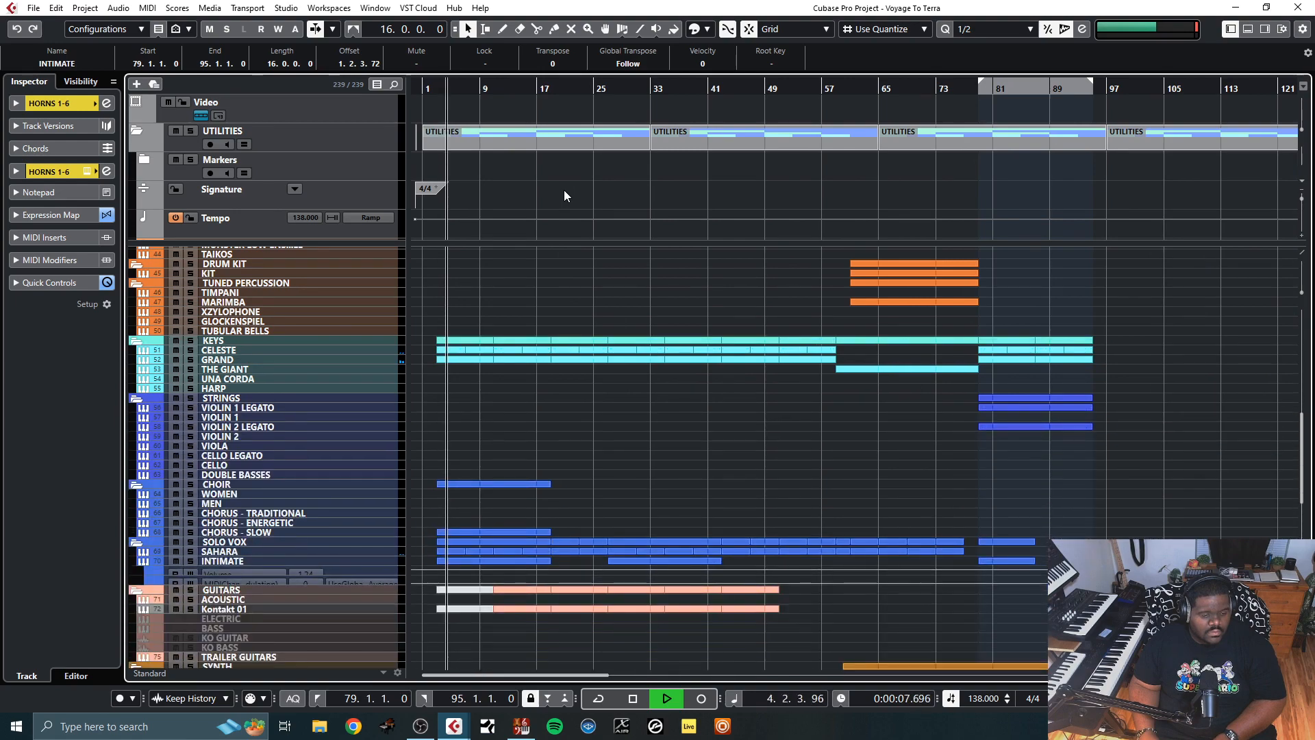
scroll(601, 326, "up", 5)
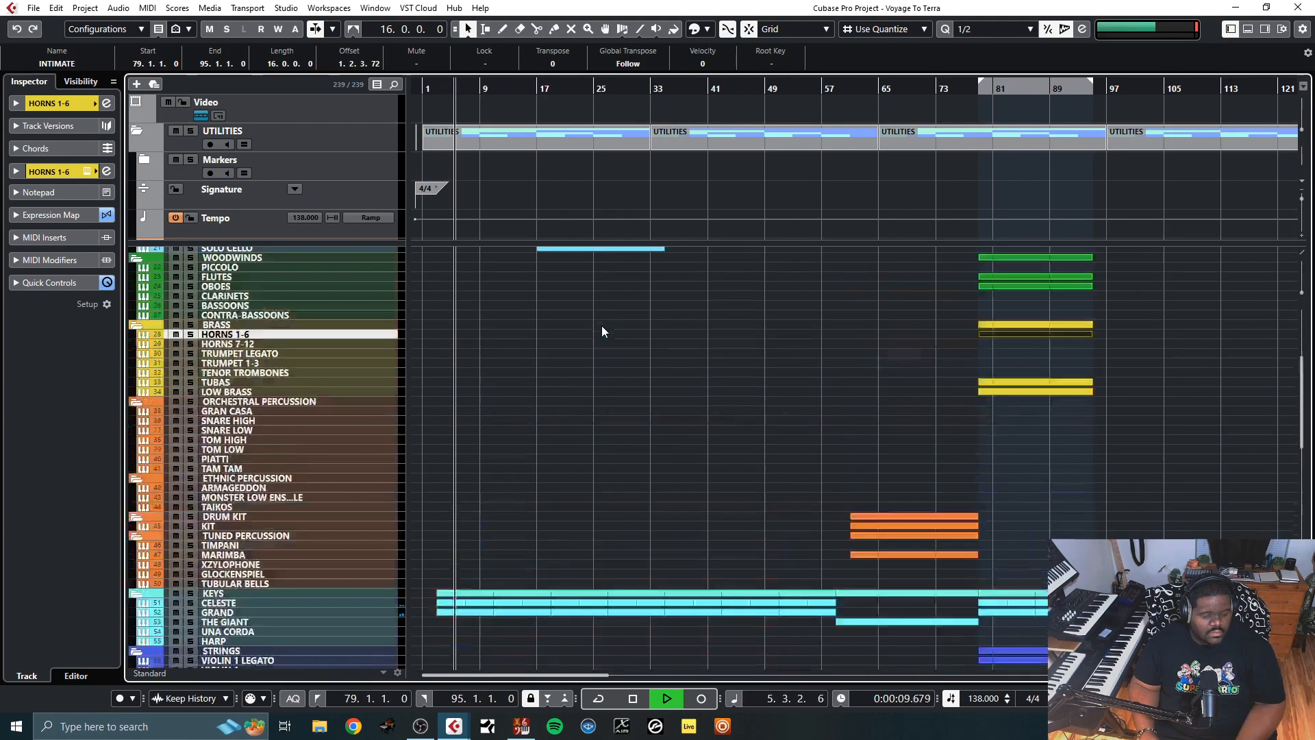
scroll(602, 326, "up", 1)
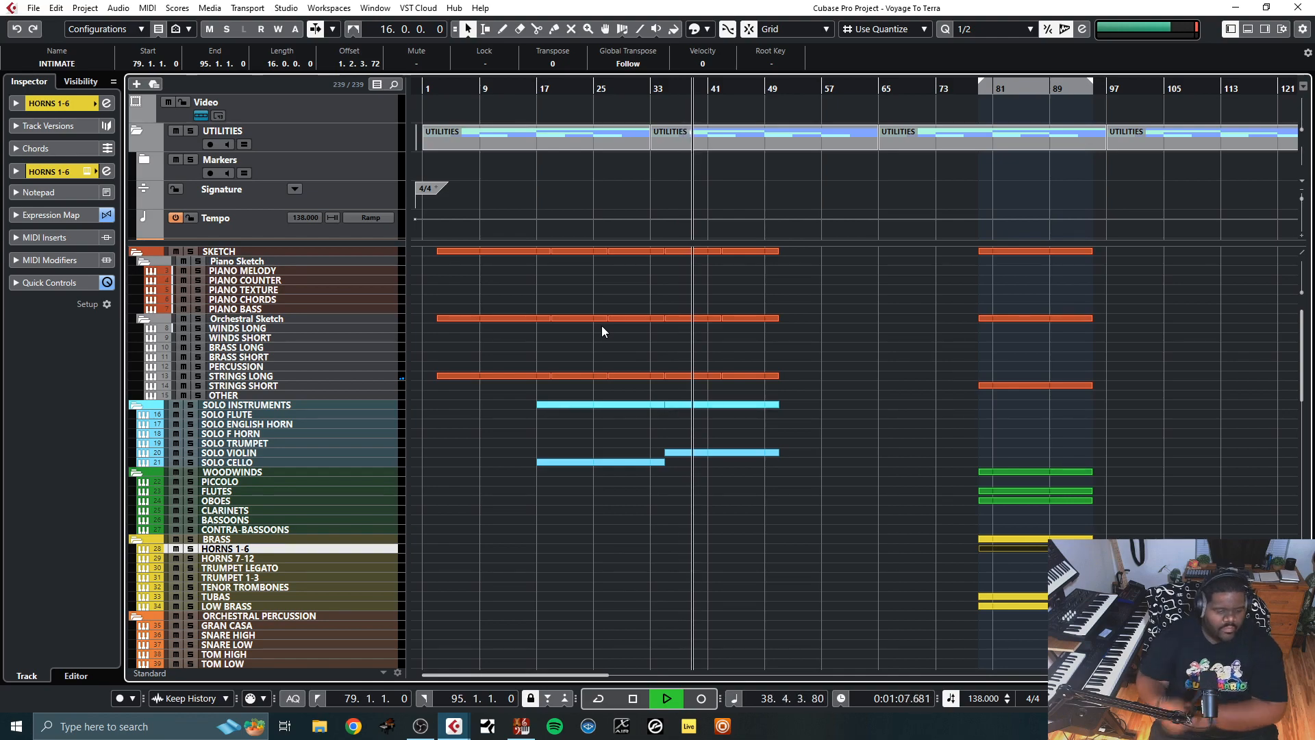
Enlarge the ELYSION (D) track and open its part starting at bar 34 in the Key Editor, zoomed in on the notes
scroll(719, 470, "down", 10)
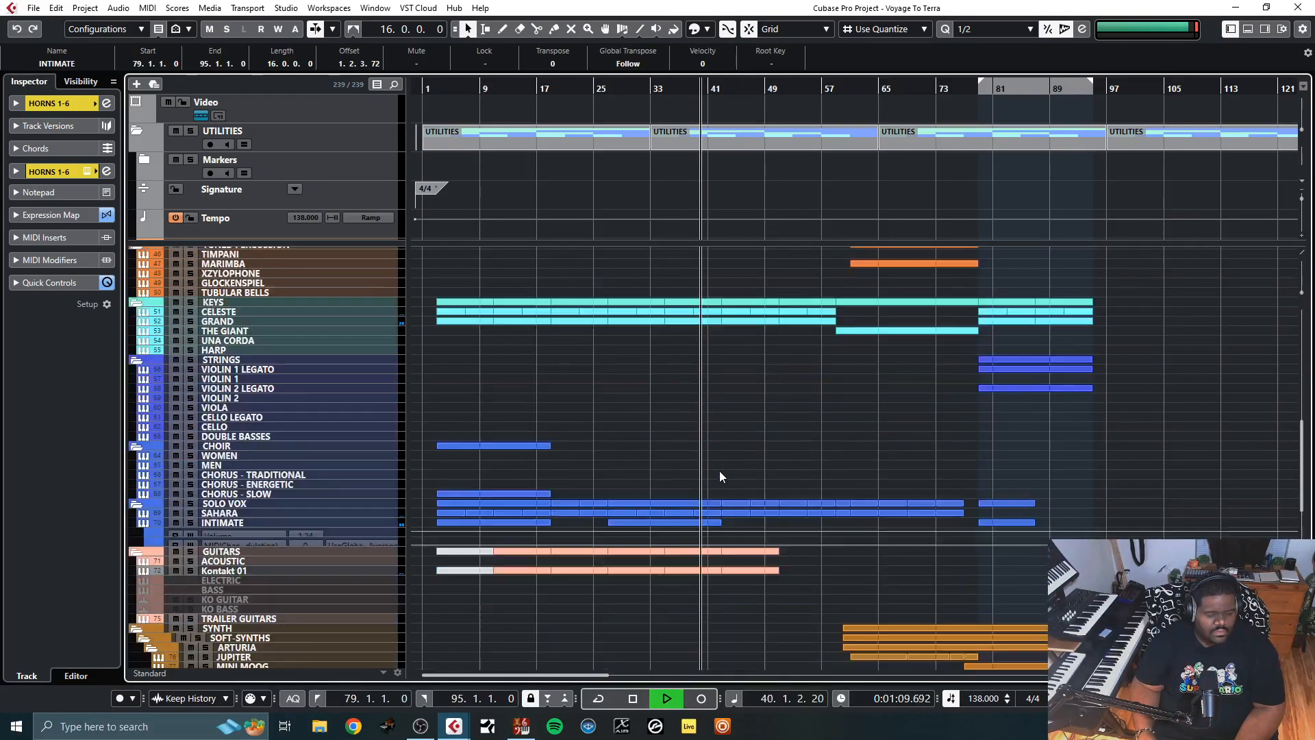
scroll(432, 551, "down", 8)
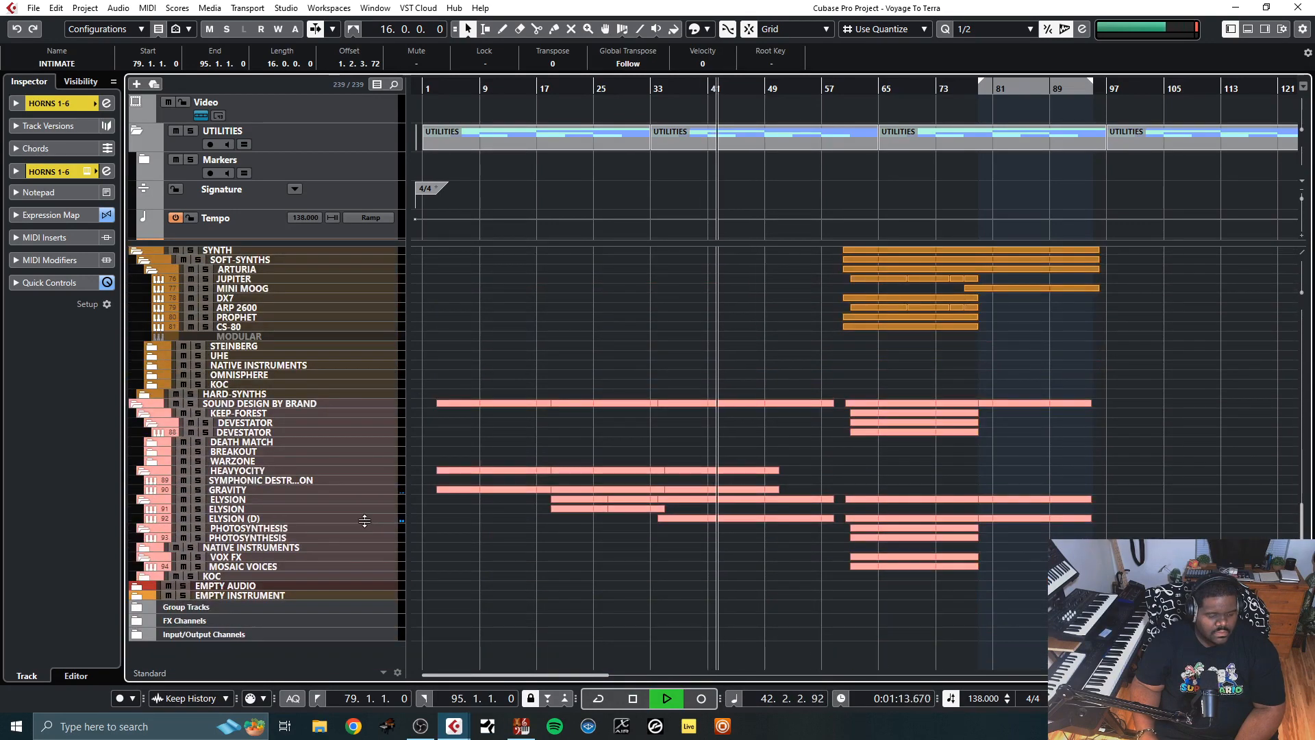
left_click_drag(364, 520, 364, 609)
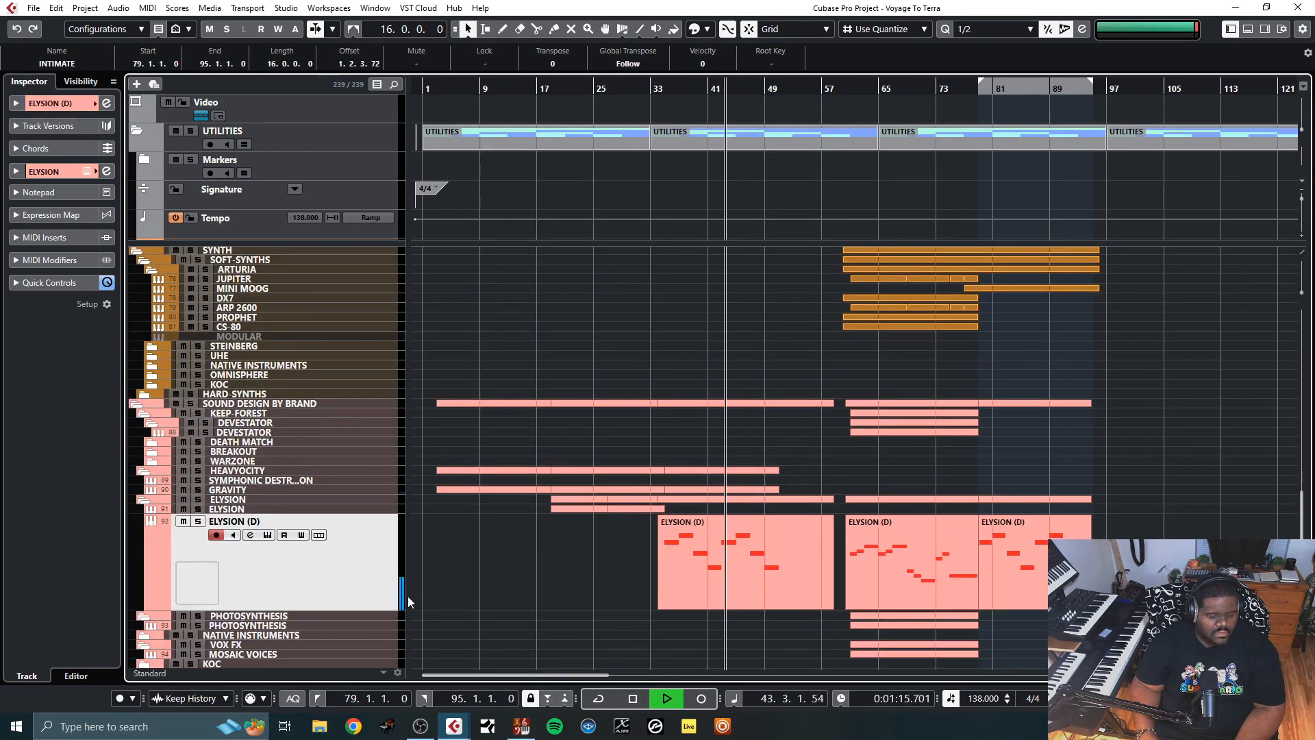
left_click(721, 582)
key("ctrl+e")
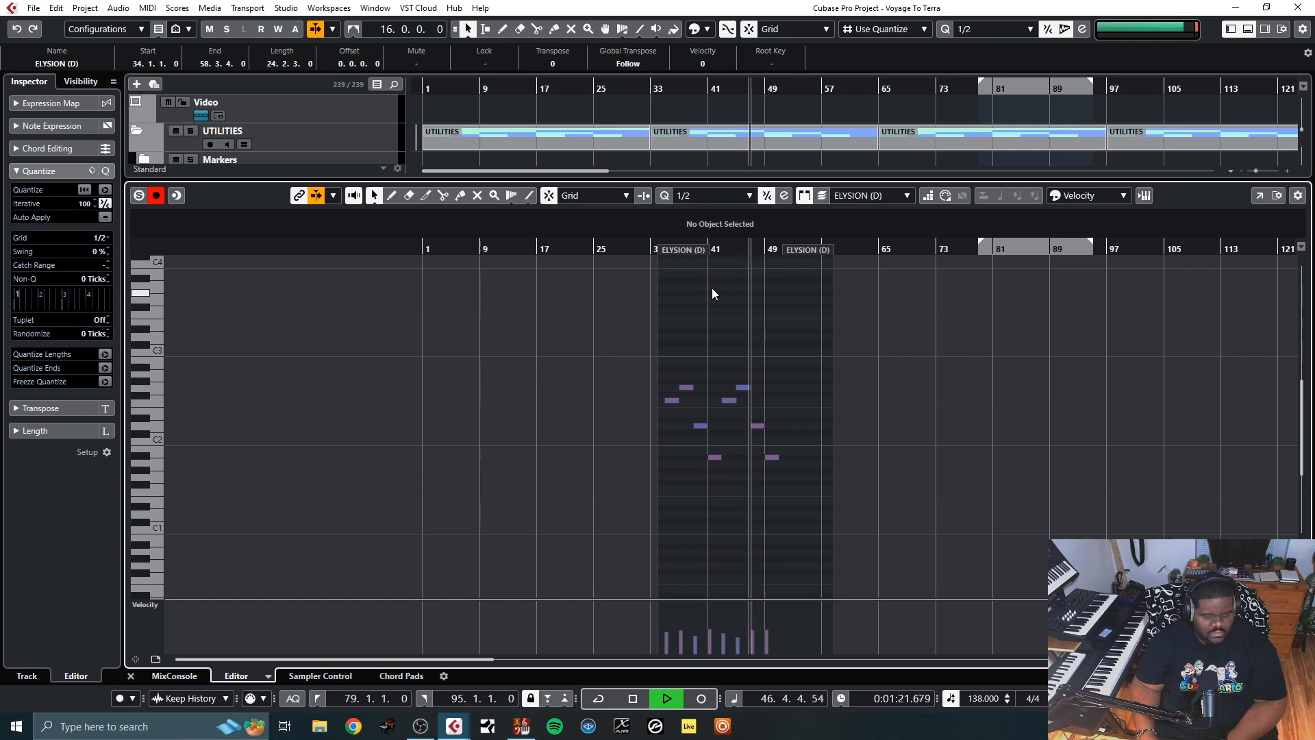
key("h")
key("h")
key("h")
key("h")
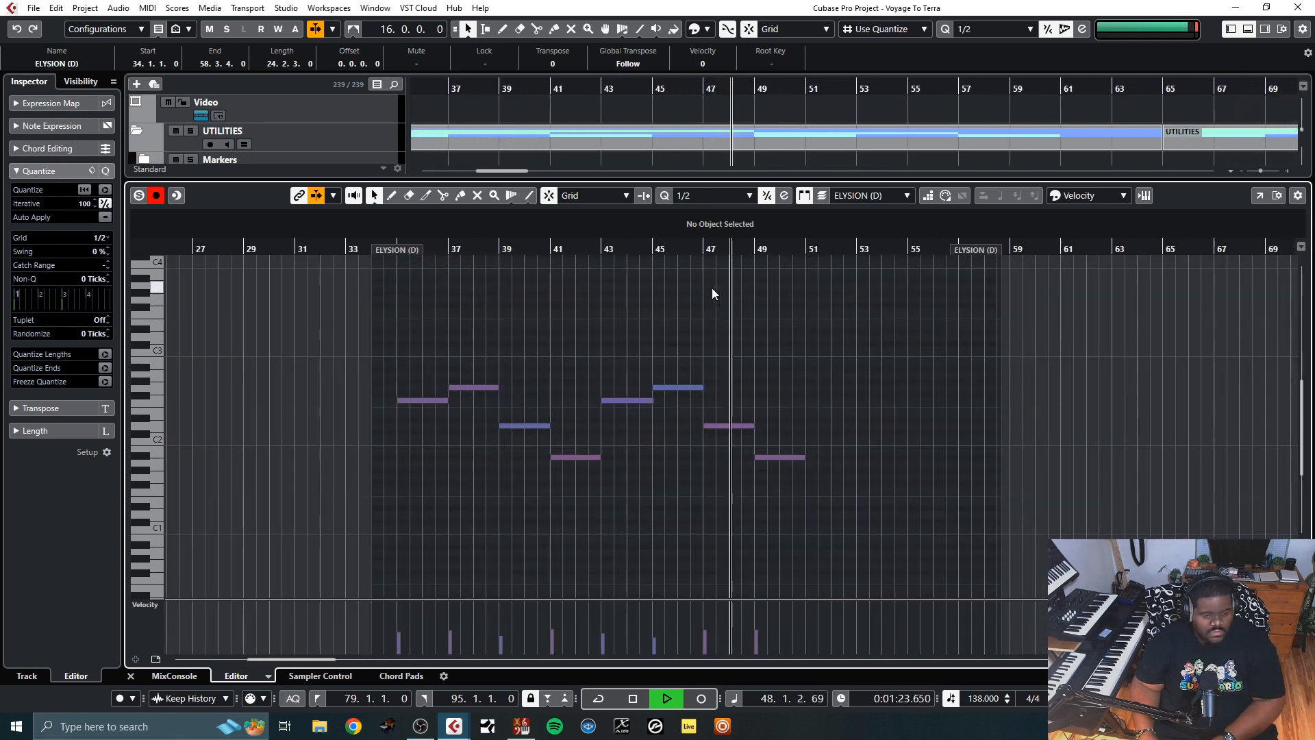
Set the quantize grid to 1/16 and trim the ends of all ELYSION (D) notes, giving the first note a length of 2.0.0.0
key("ctrl+a")
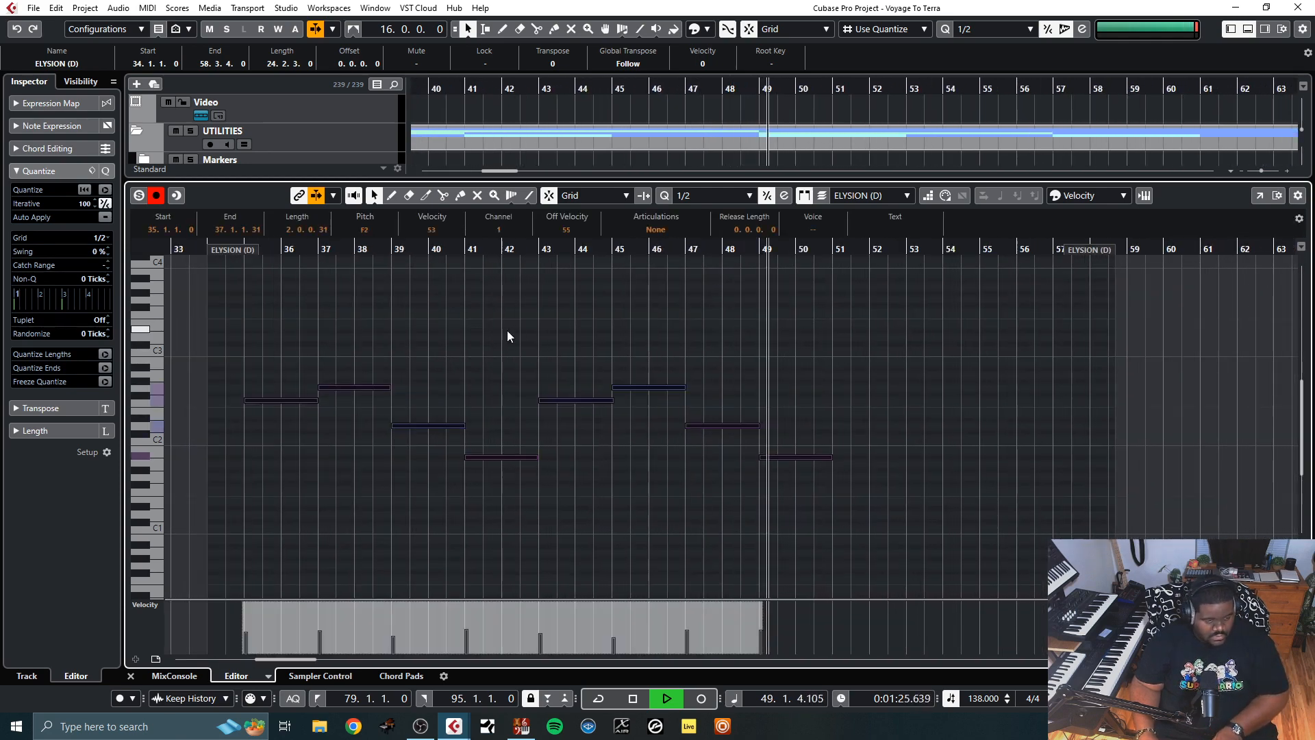
left_click(701, 197)
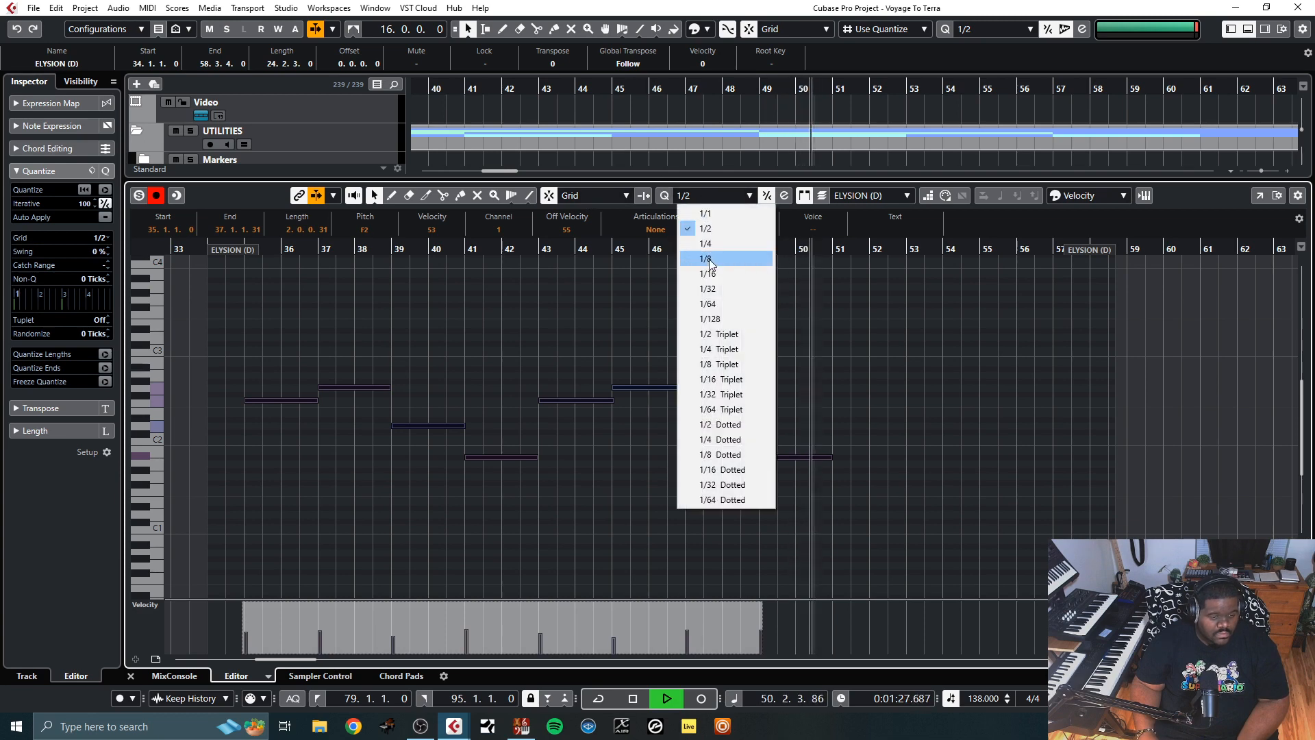
left_click(705, 274)
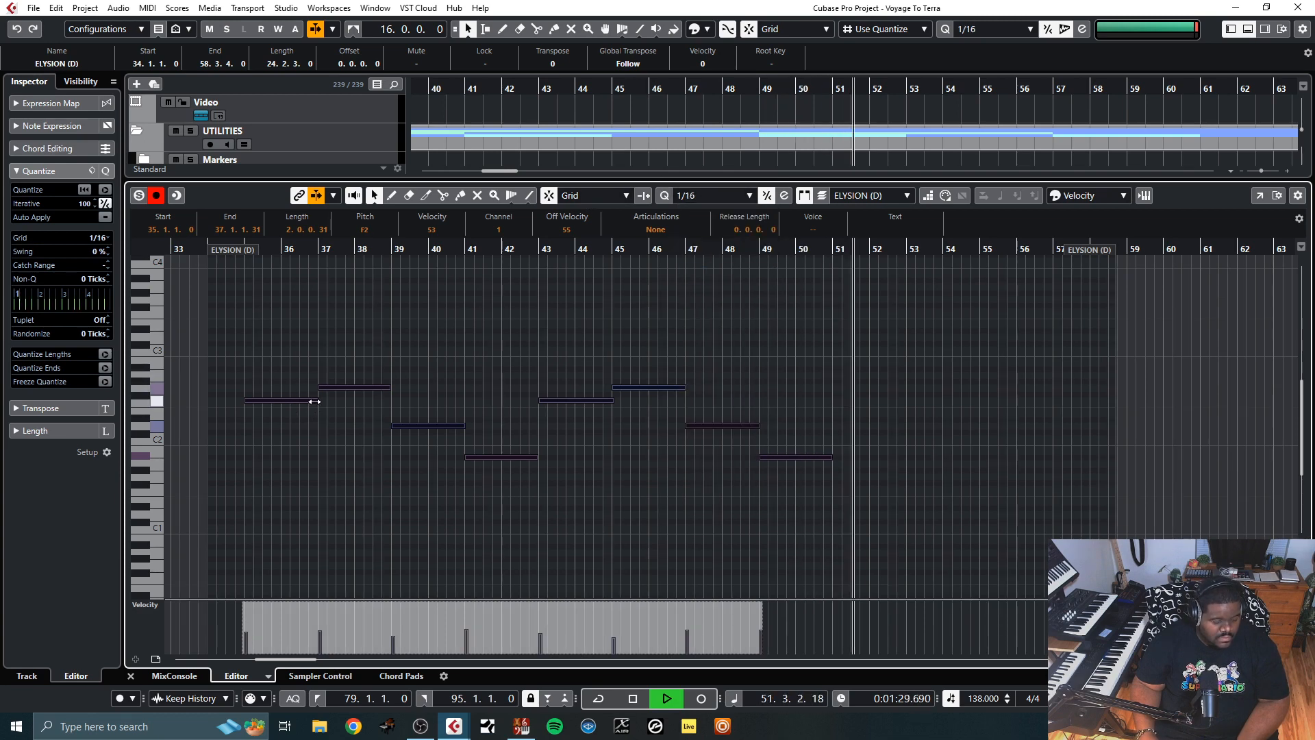
left_click_drag(316, 400, 313, 398)
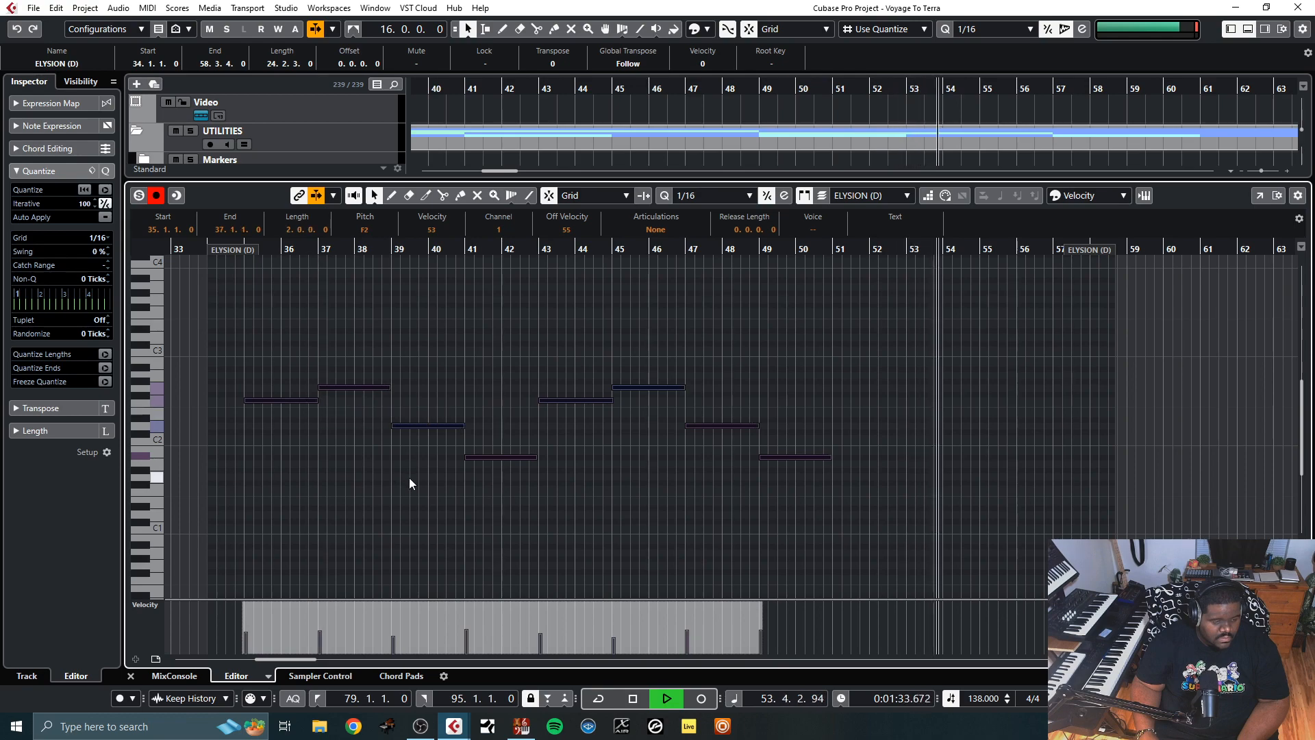
left_click(130, 675)
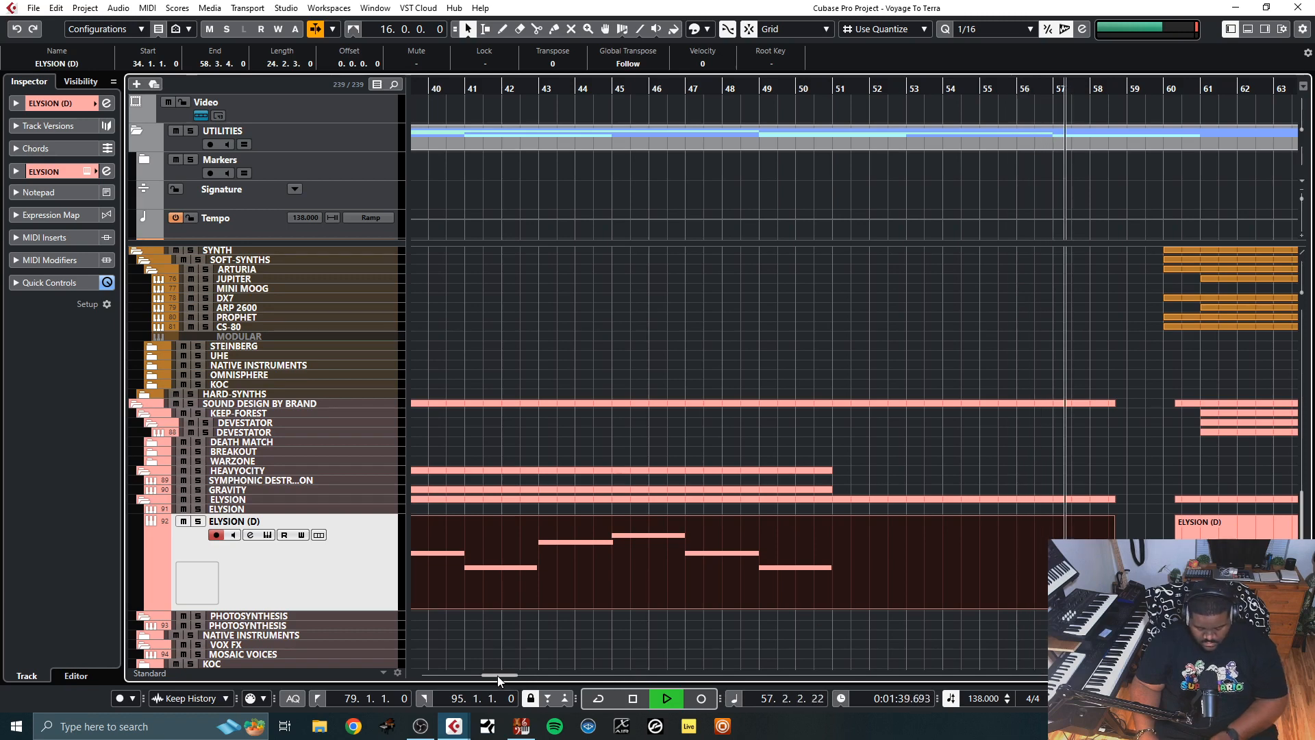
Zoom the timeline out to show bars 9 to 105 and reduce the ELYSION (D) track height during playback
key("g")
key("g")
key("g")
key("g")
key("g")
key("alt+Up")
key("alt+Up")
key("alt+Up")
key("alt+Up")
key("alt+Up")
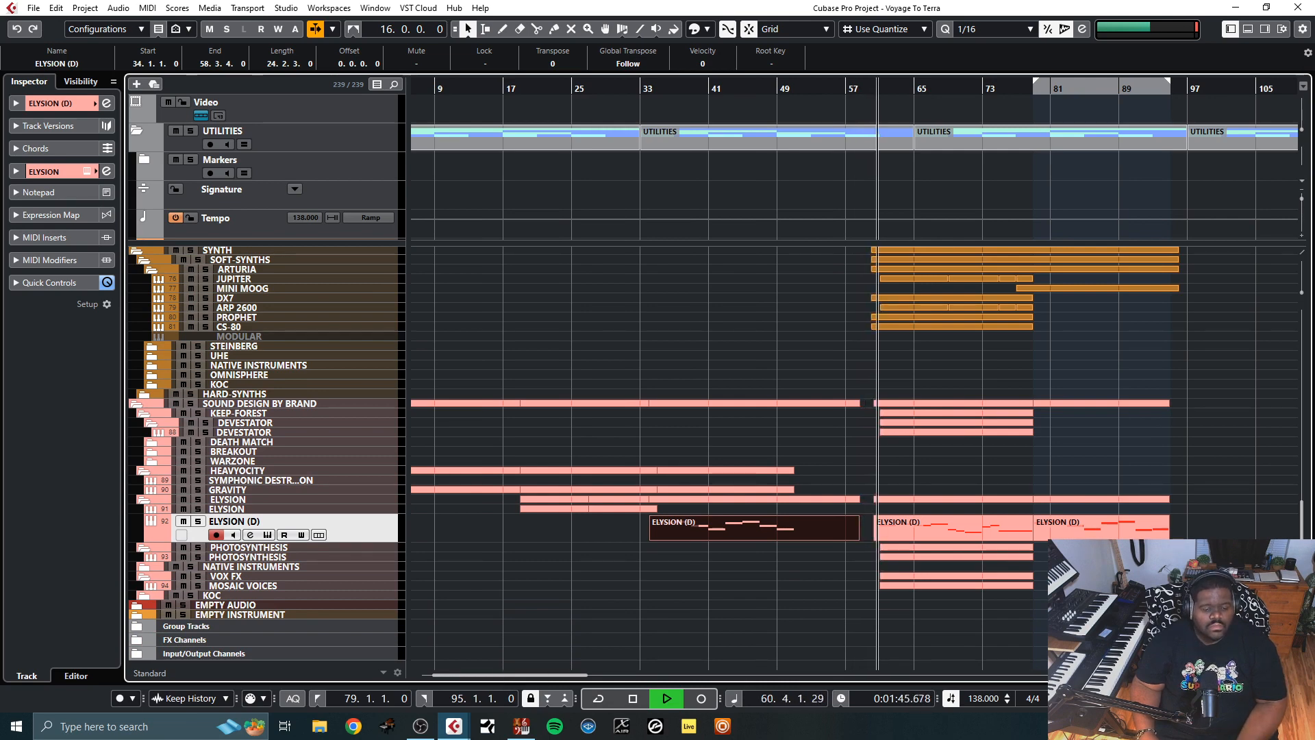
Review the vocal, synth, percussion, keys and orchestral tracks during playback through bars 79 to 95, and stop playback past the section's end
scroll(1054, 454, "up", 5)
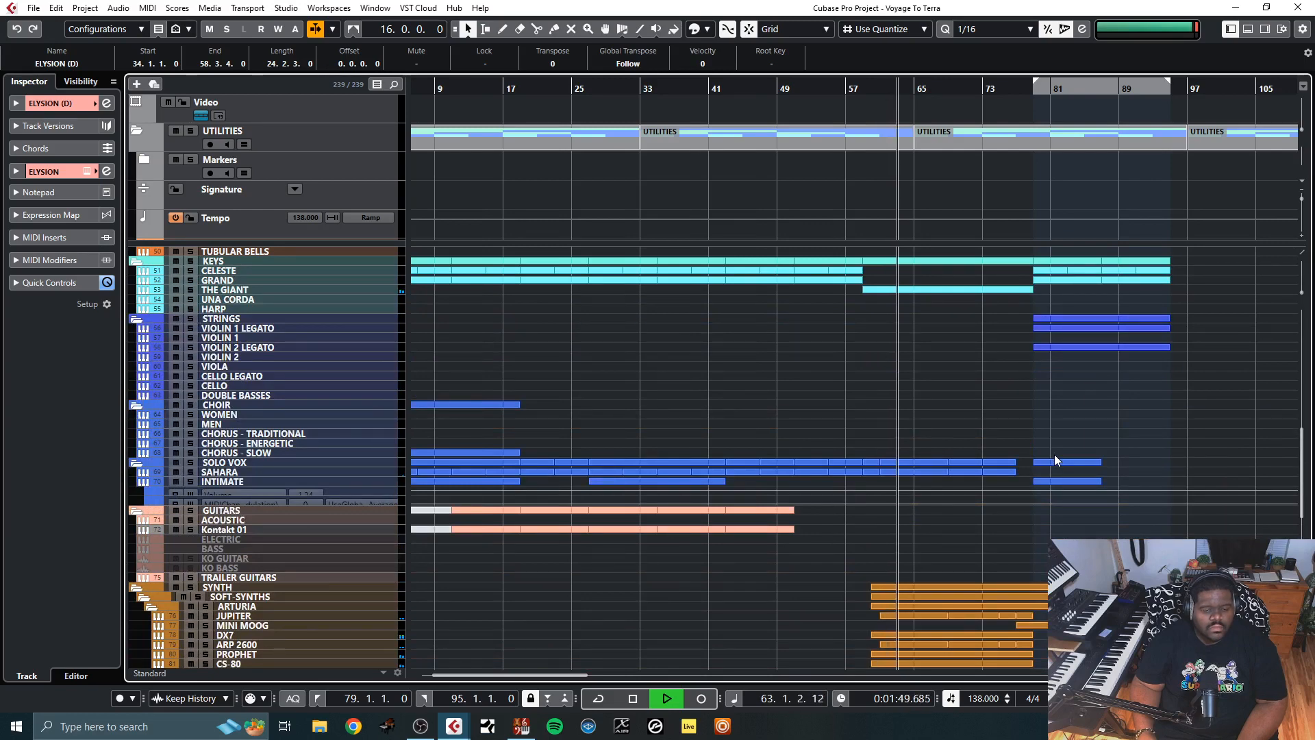
scroll(1054, 454, "down", 5)
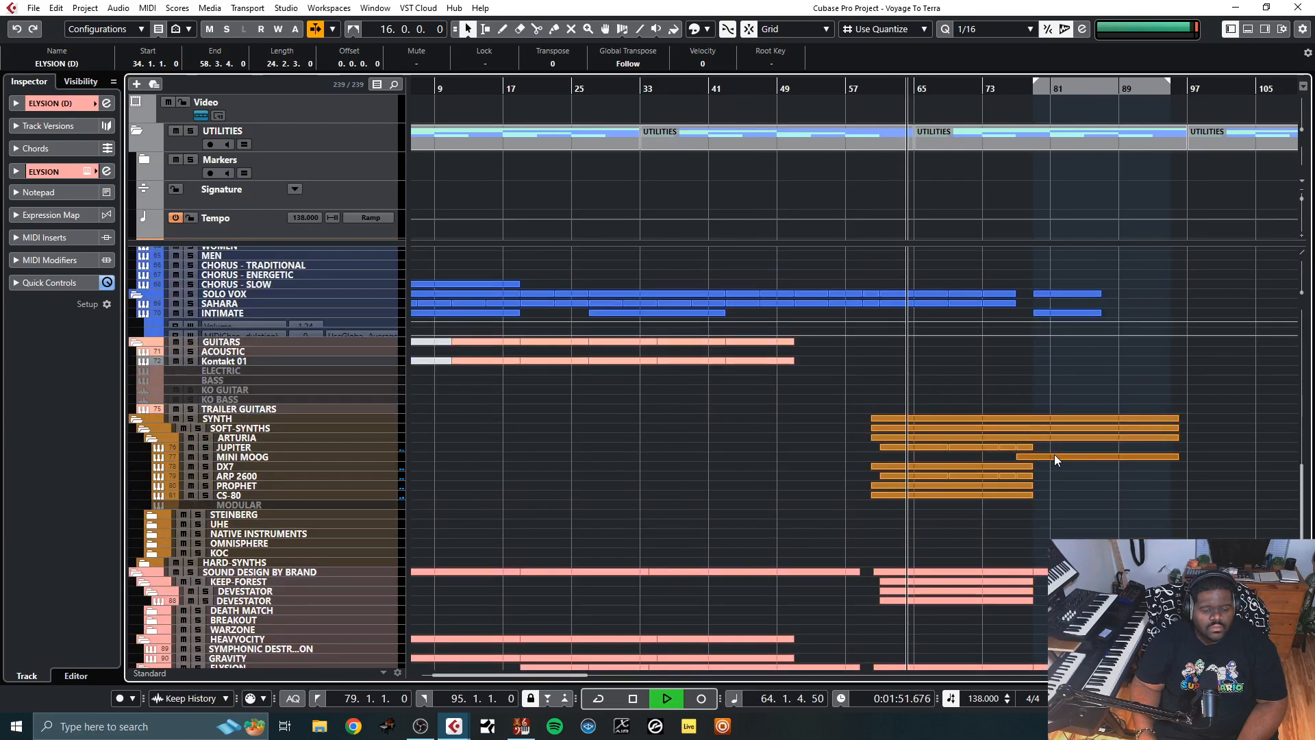
scroll(1054, 454, "up", 5)
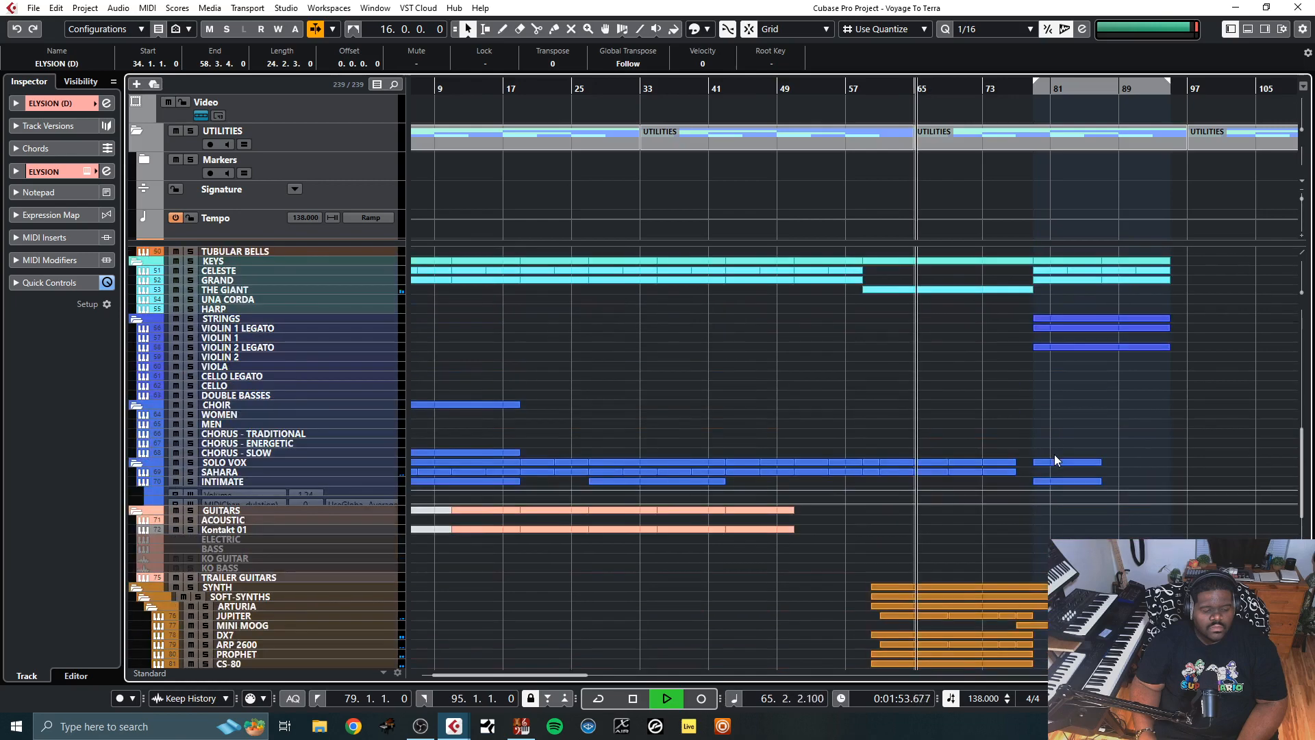
scroll(1054, 454, "up", 5)
scroll(1054, 454, "up", 3)
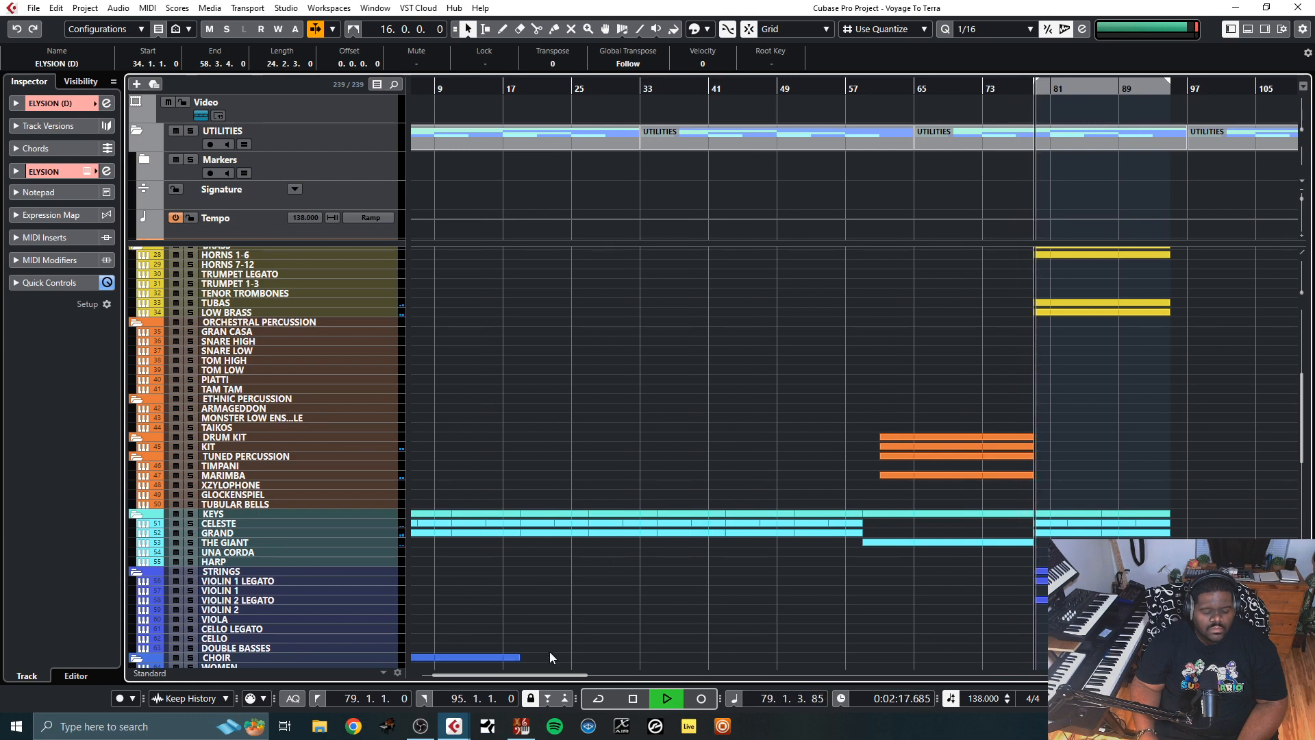
left_click_drag(548, 674, 625, 673)
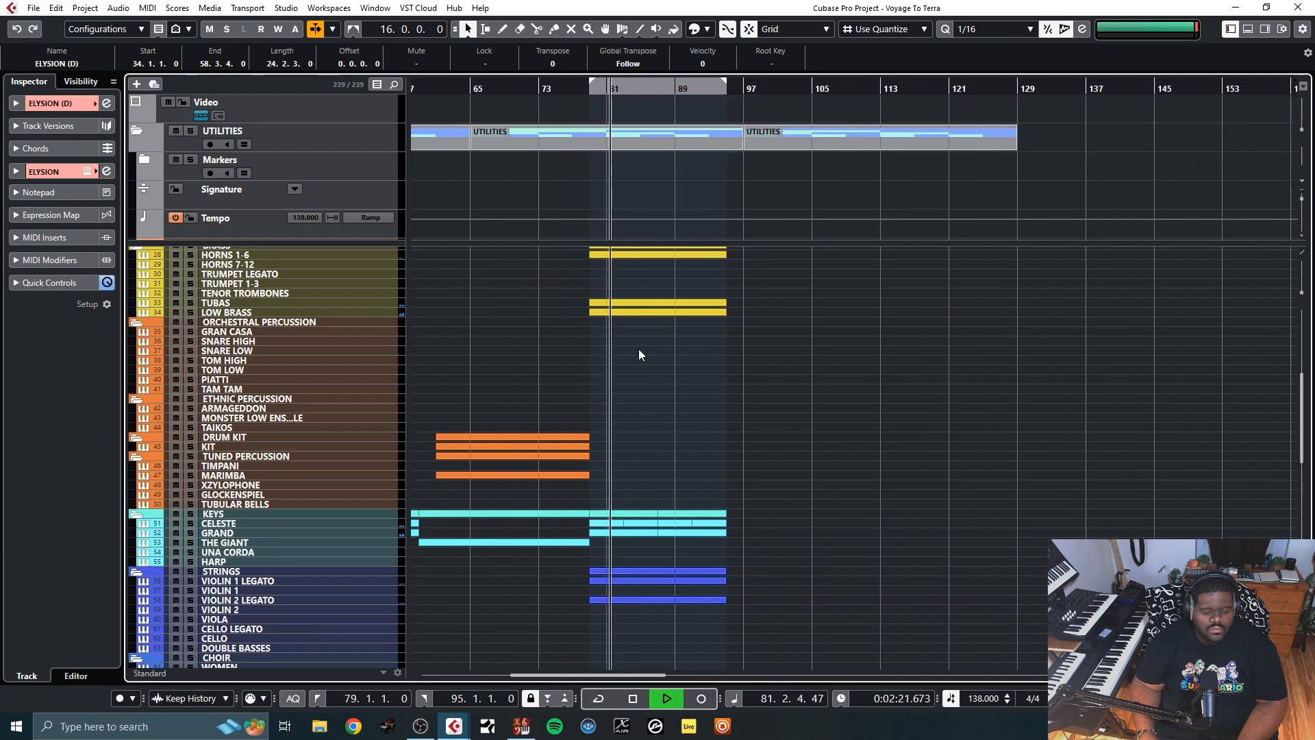
scroll(322, 394, "up", 3)
scroll(322, 395, "up", 6)
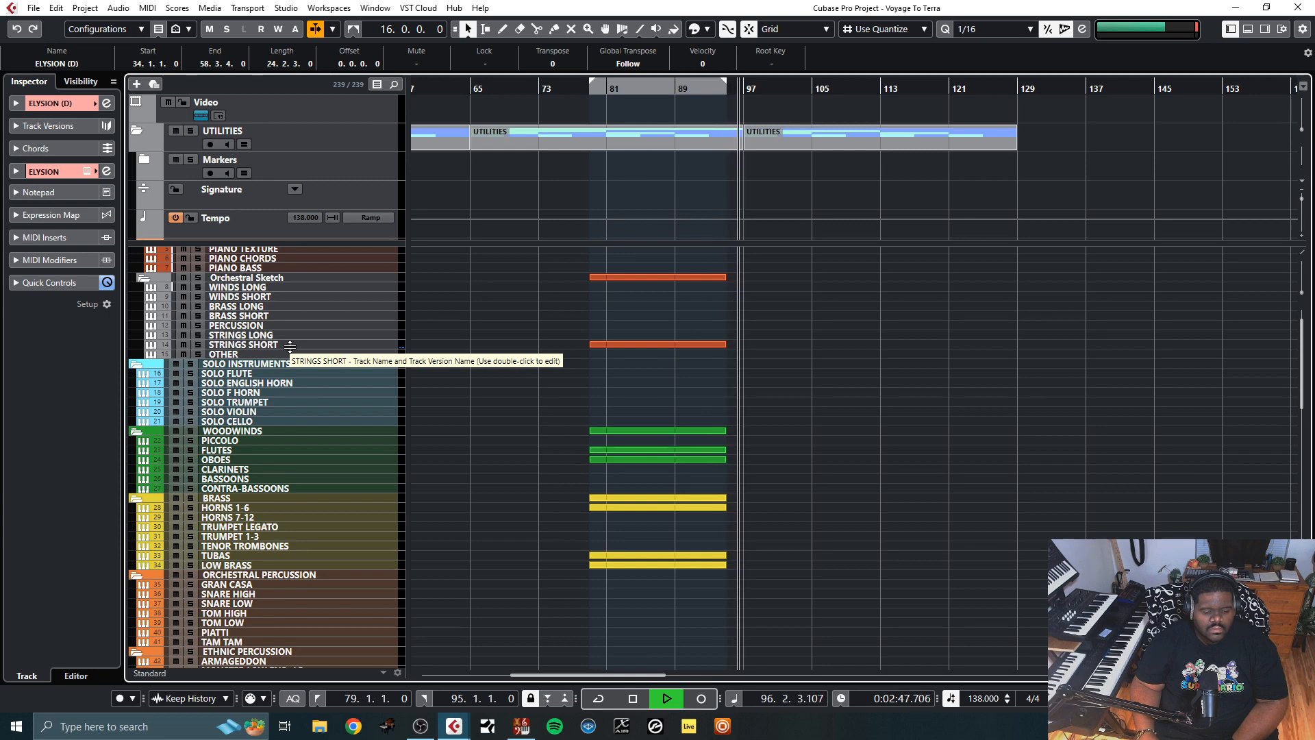
key("space")
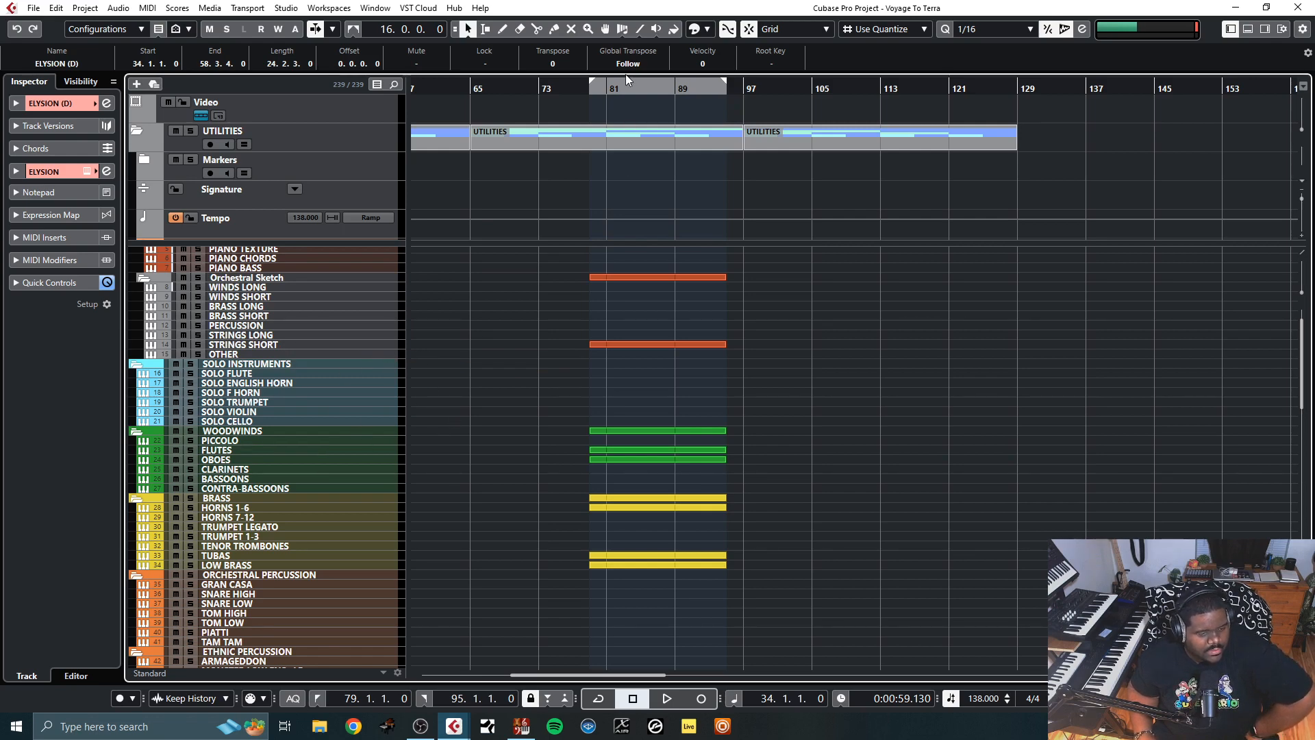
Select the BRASS LONG sketch track and audition the orchestrated section from bar 79, stopping playback at the end
left_click(589, 89)
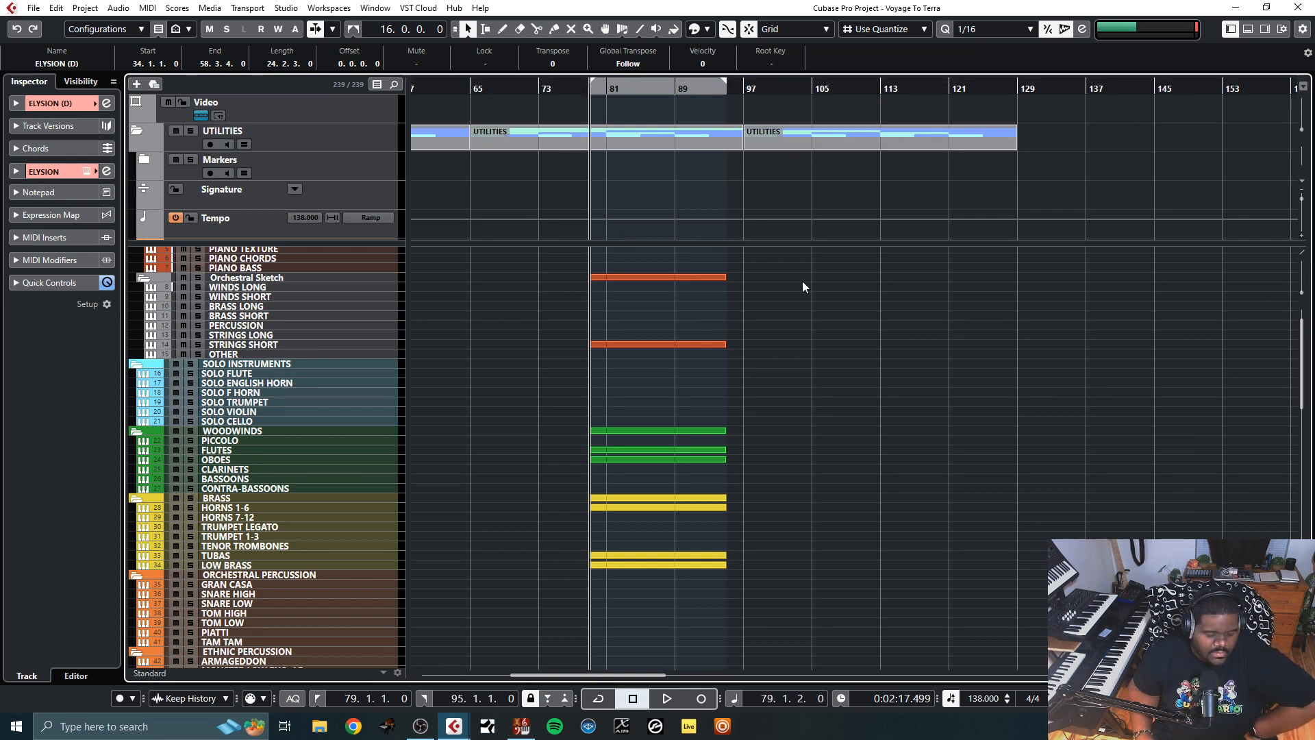
scroll(378, 442, "down", 5)
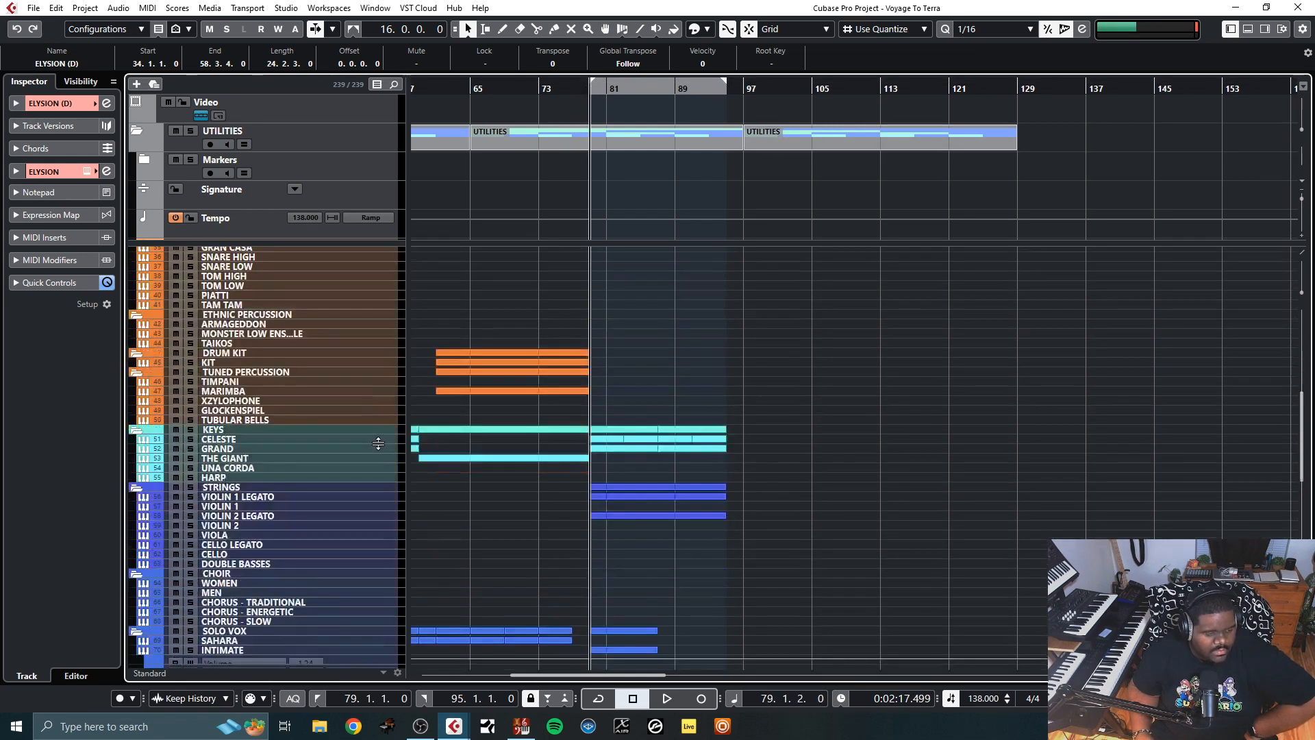
scroll(378, 443, "up", 6)
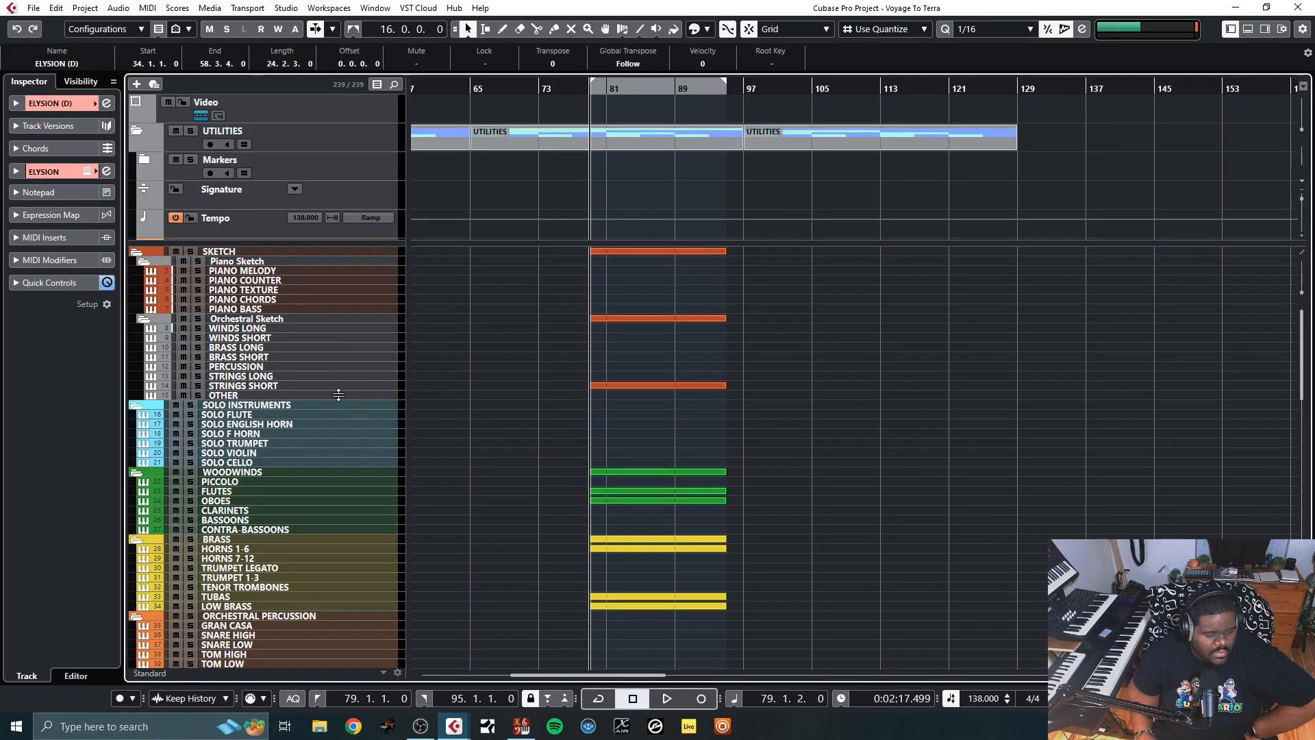
left_click(368, 347)
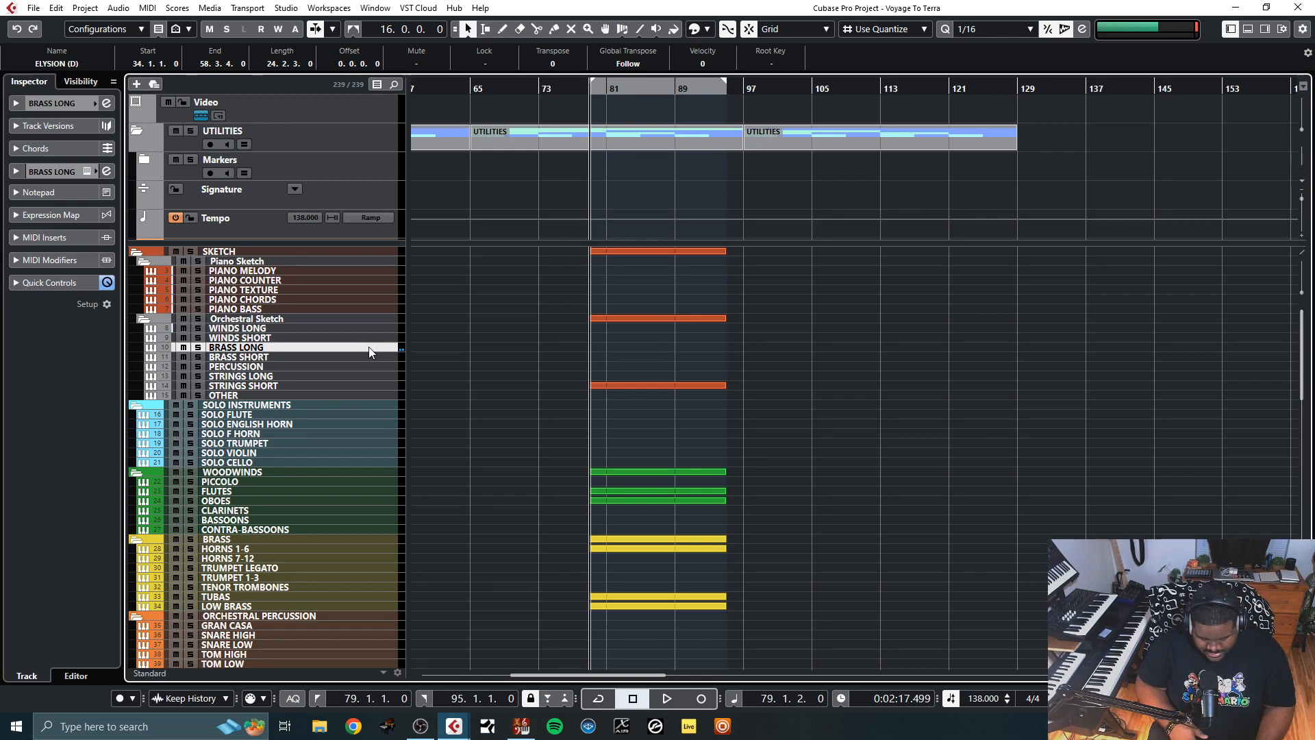
key("space")
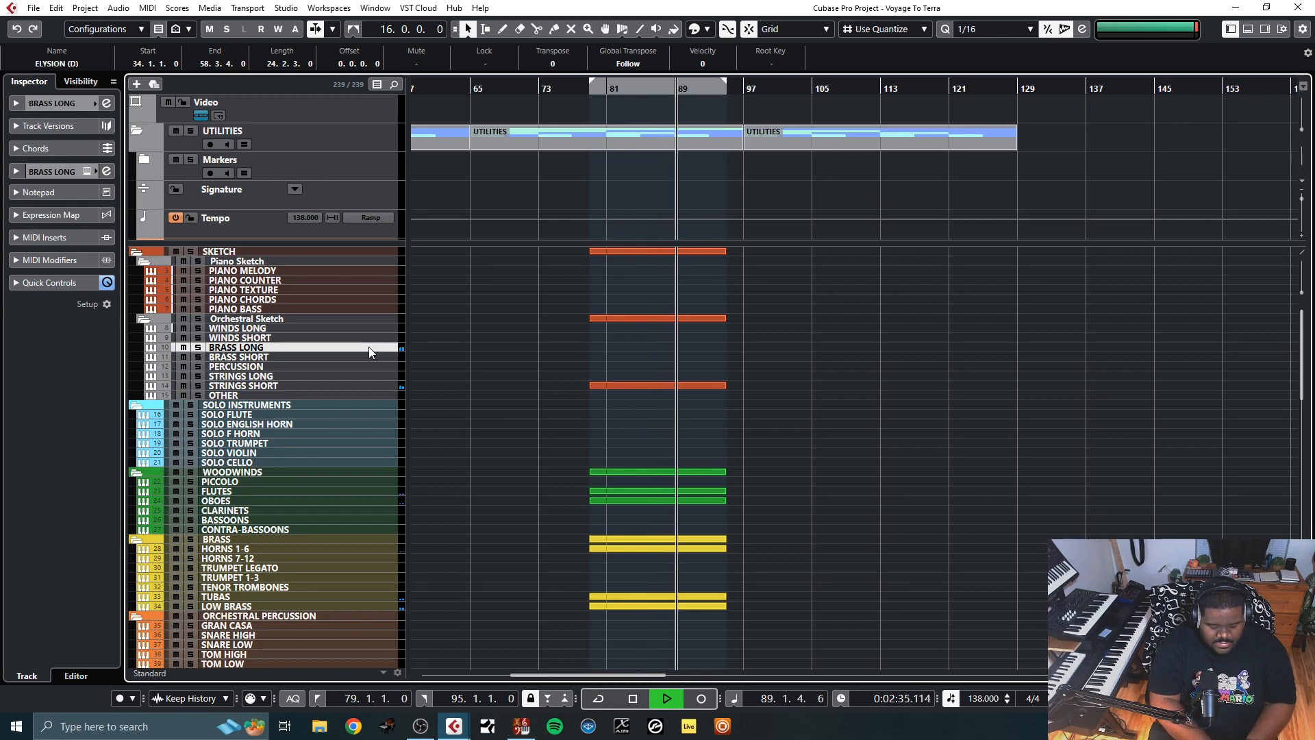
key("space")
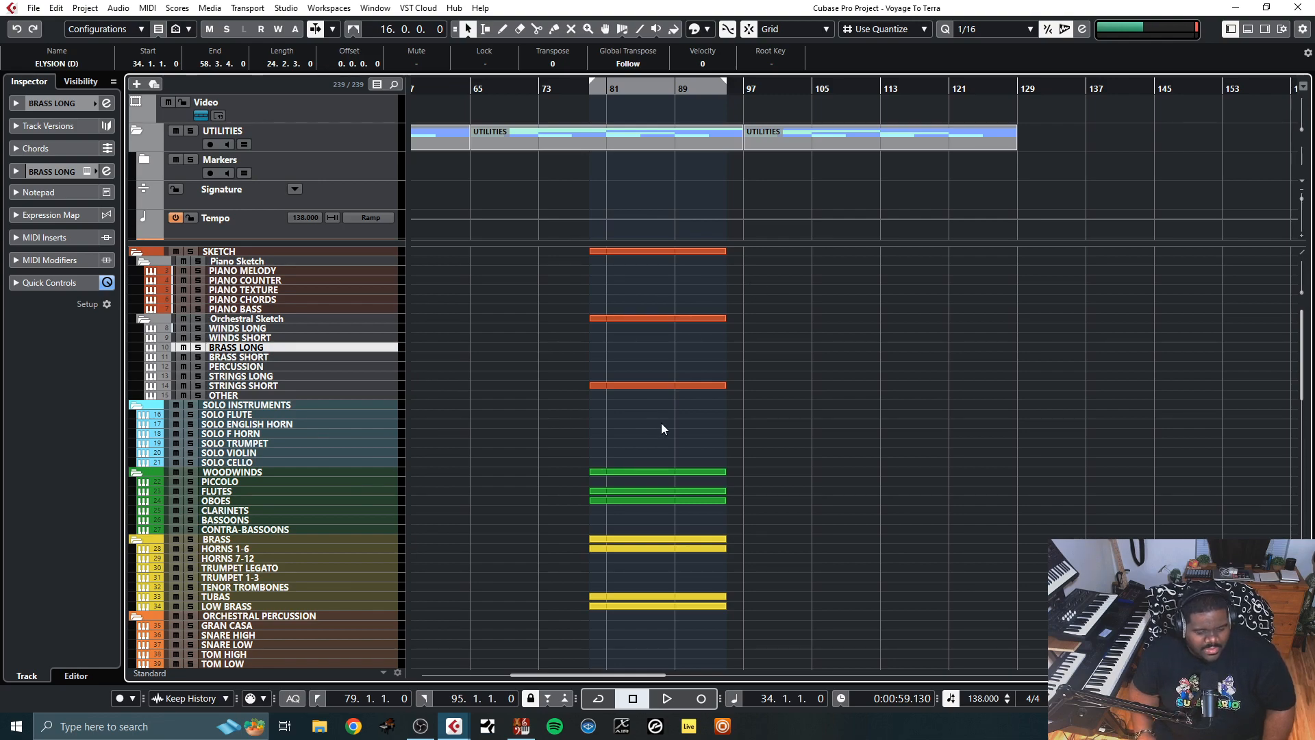
scroll(779, 410, "down", 15)
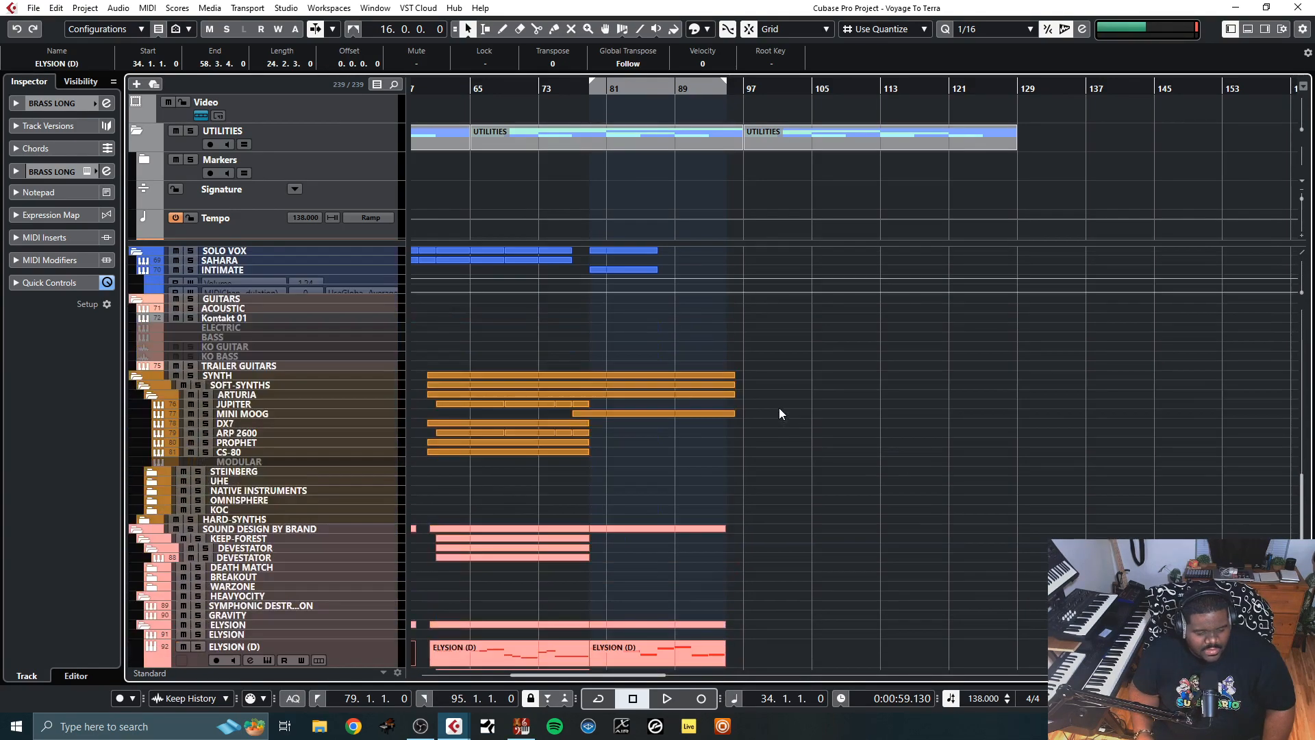
scroll(779, 413, "down", 5)
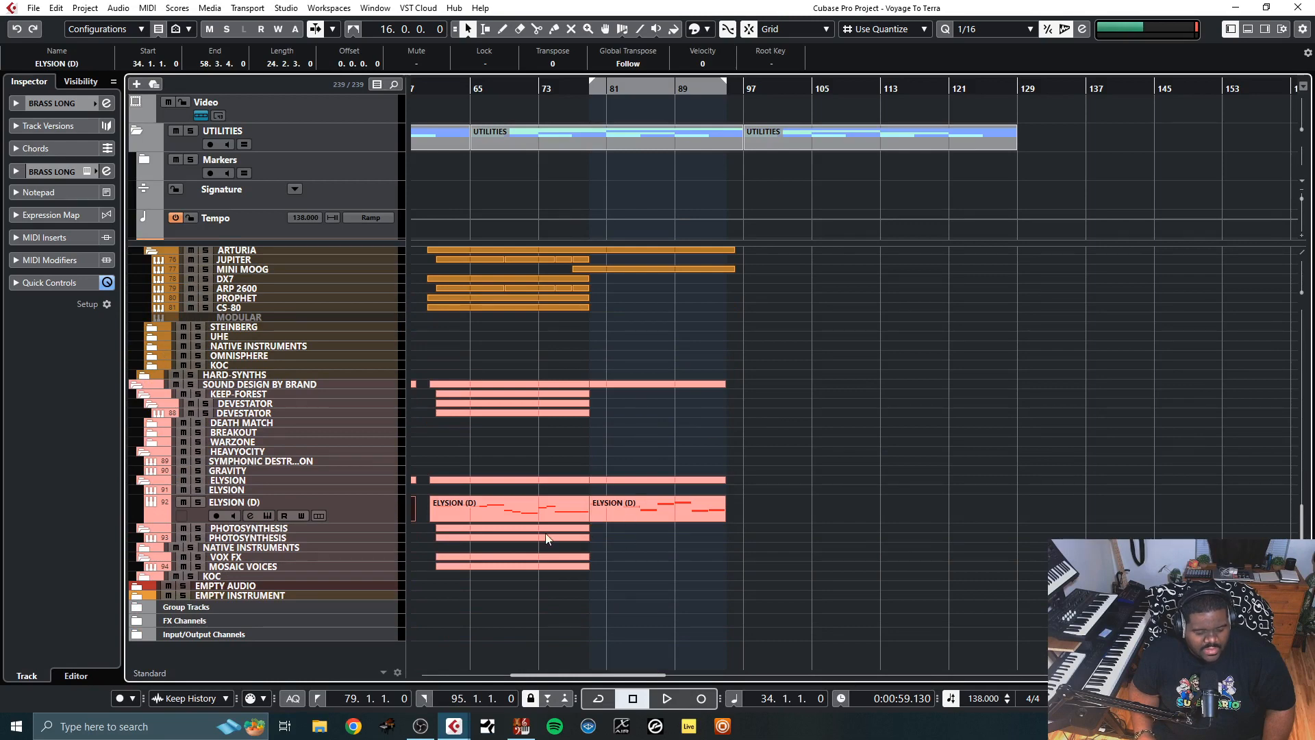
scroll(689, 369, "up", 8)
scroll(689, 368, "down", 6)
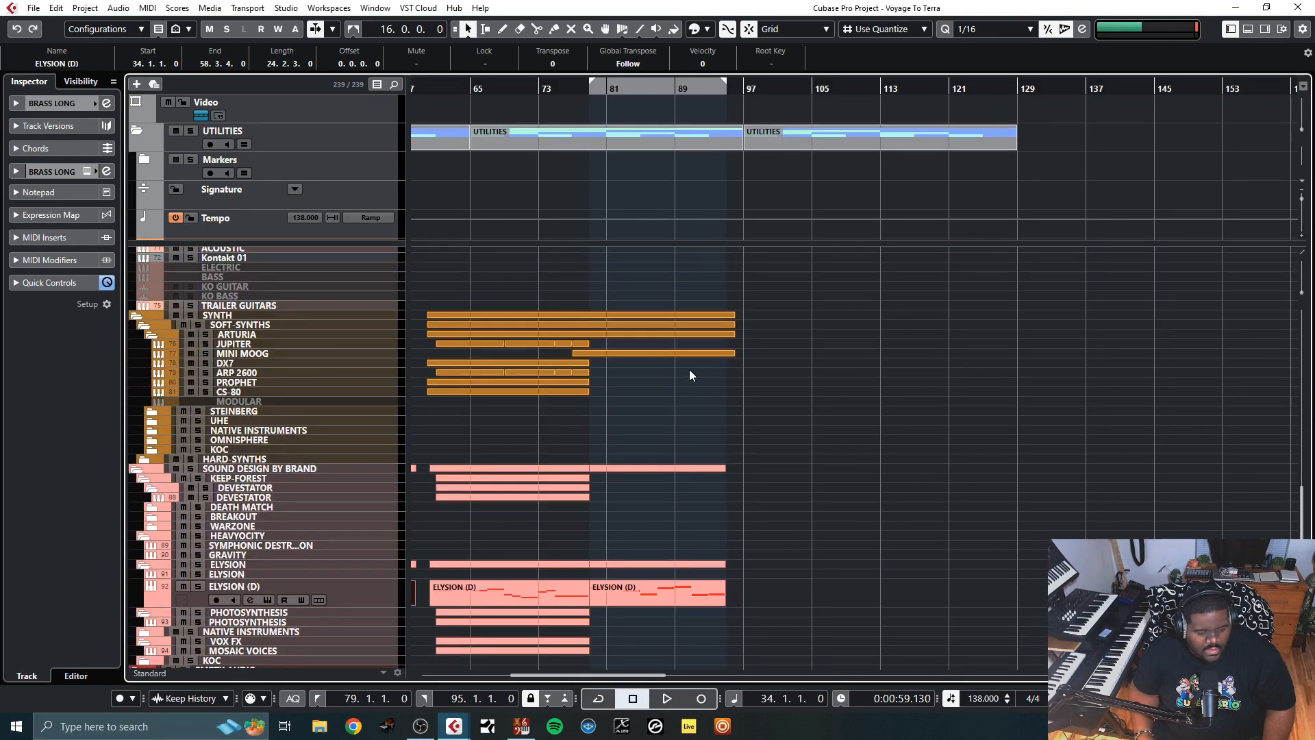
scroll(689, 368, "up", 10)
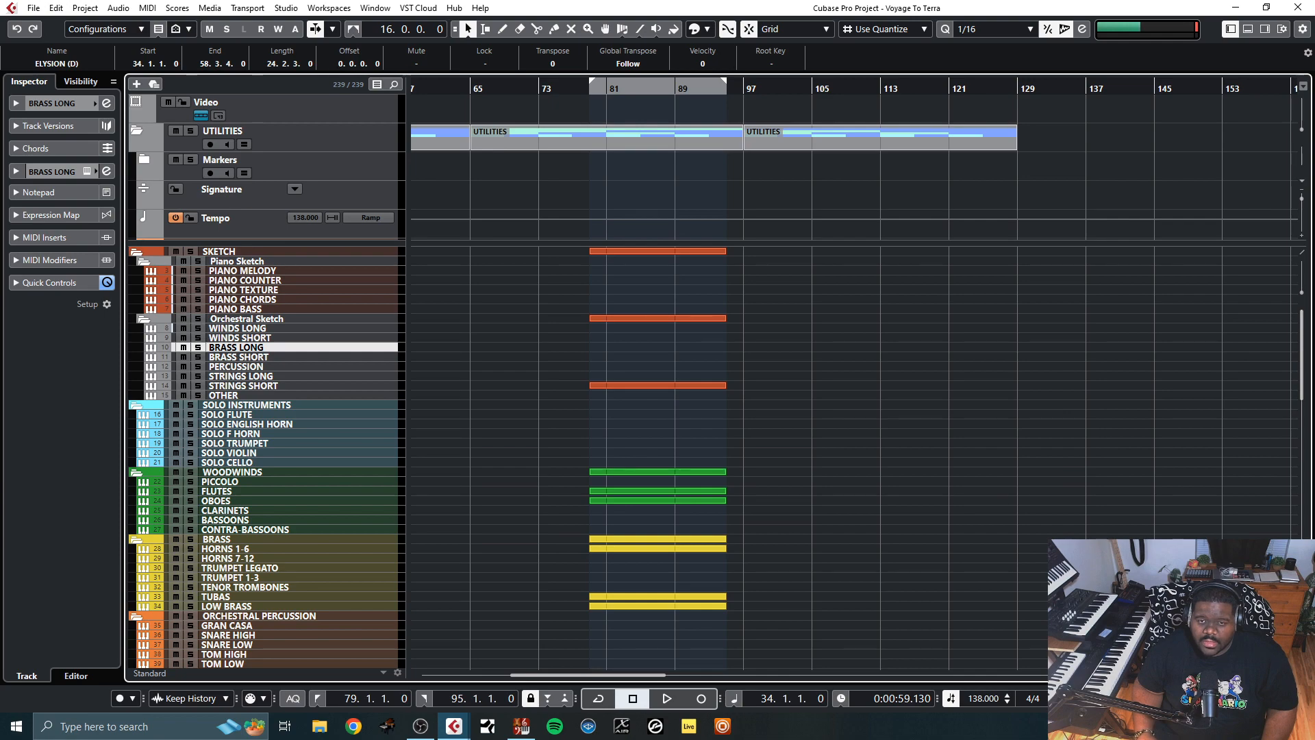
key("alt+Tab")
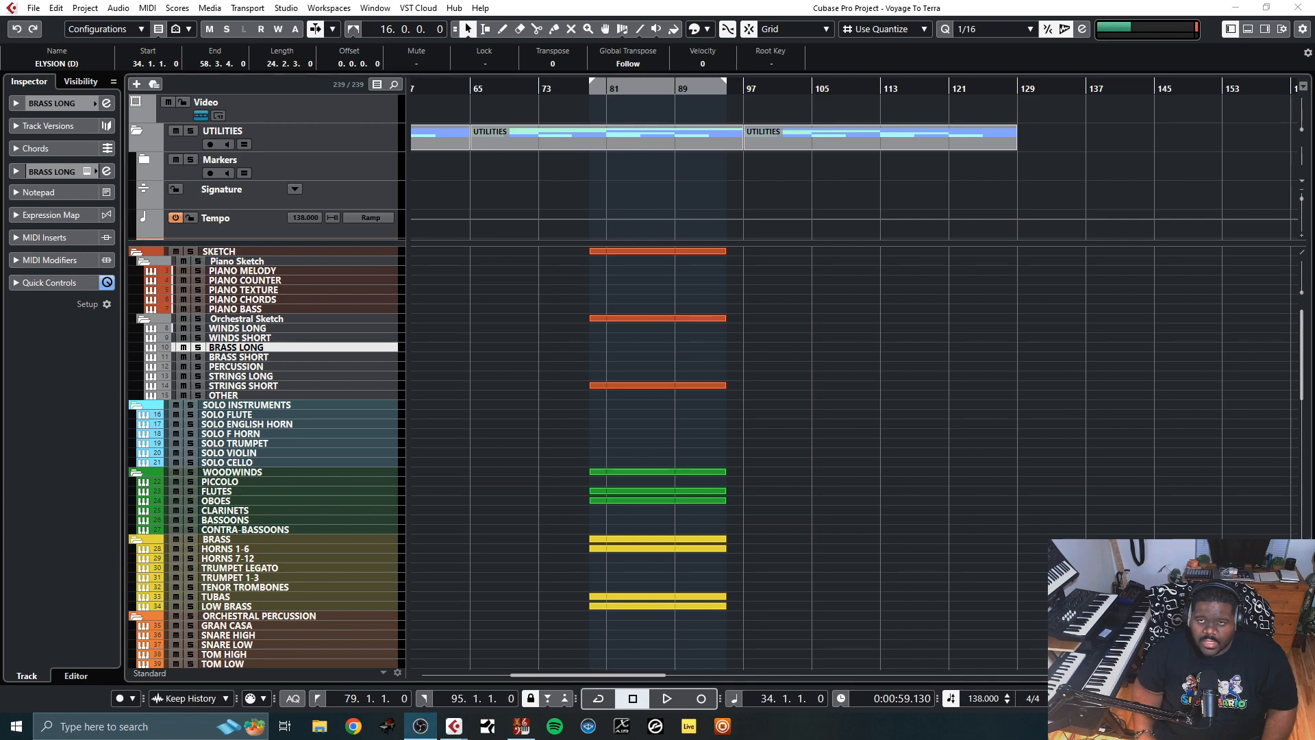